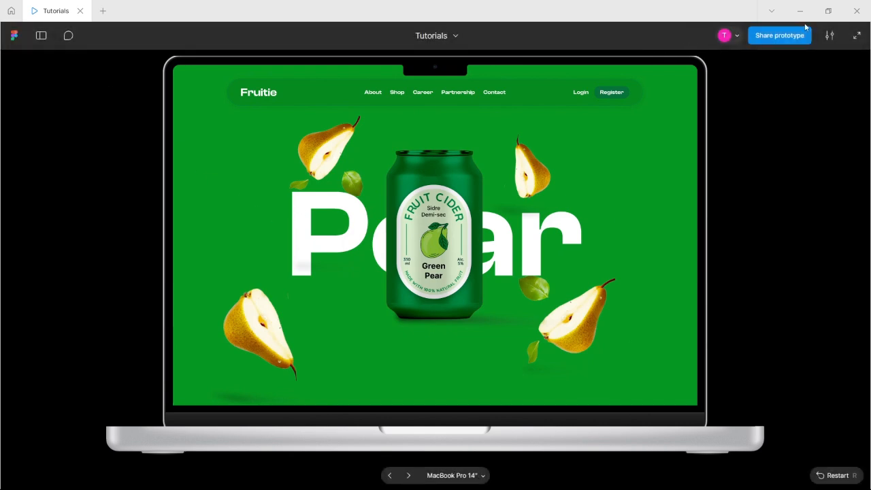
Leave the finished prototype preview and switch to the Freepik page in Chrome.
left_click(856, 11)
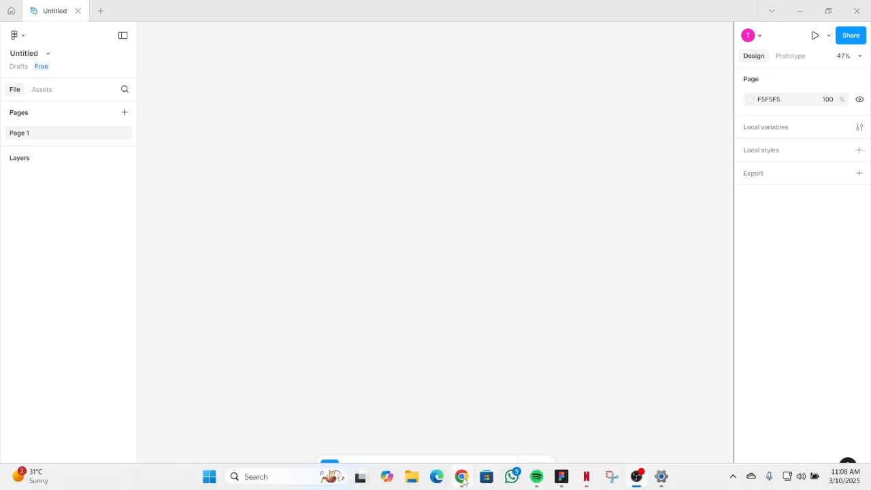
mouse_move(461, 477)
left_click(527, 423)
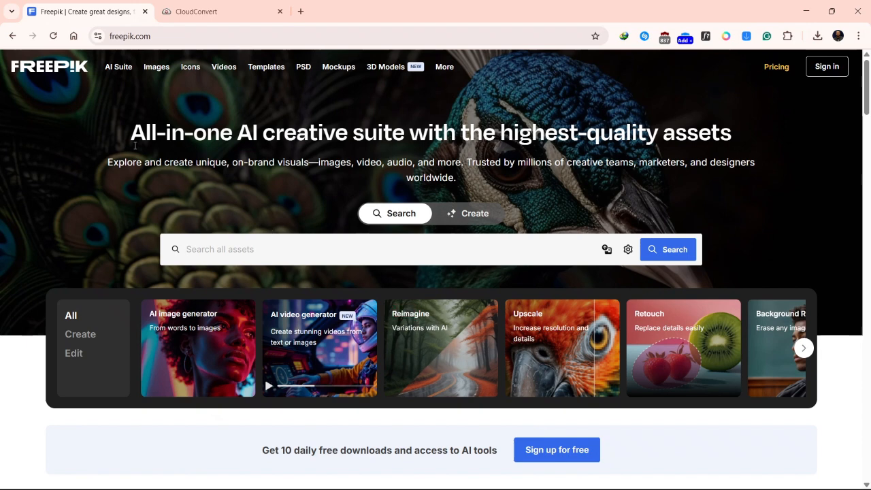
Search all Freepik assets for "can mockup".
left_click(339, 250)
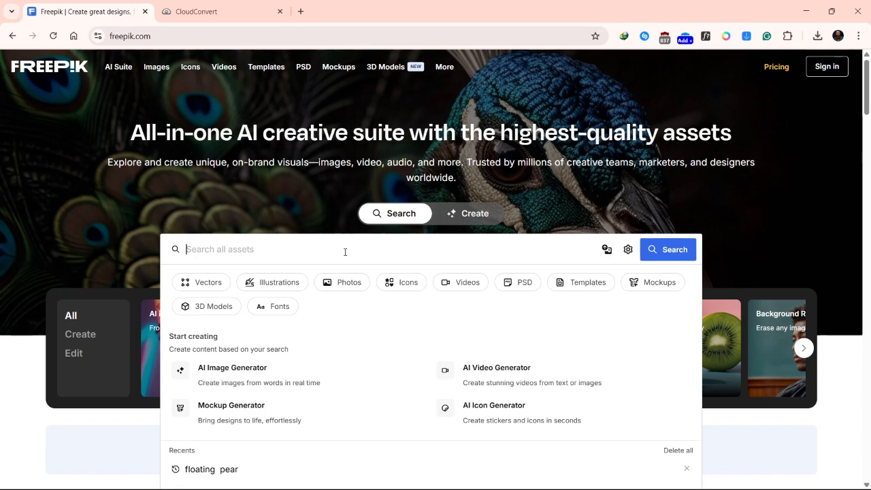
type("can mockl")
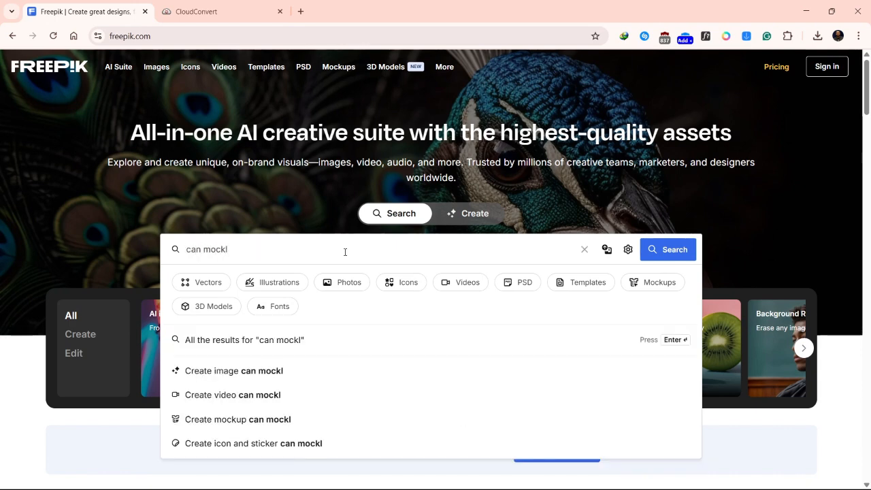
key("BackSpace")
type("up")
key("Return")
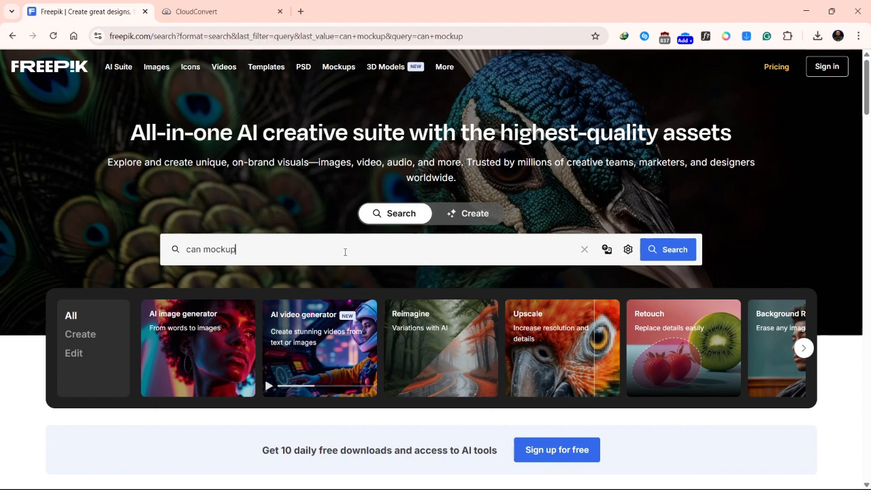
Inspect the empty aluminum can photo with the orange background and its download options, and close its preview.
scroll(447, 292, "down", 3)
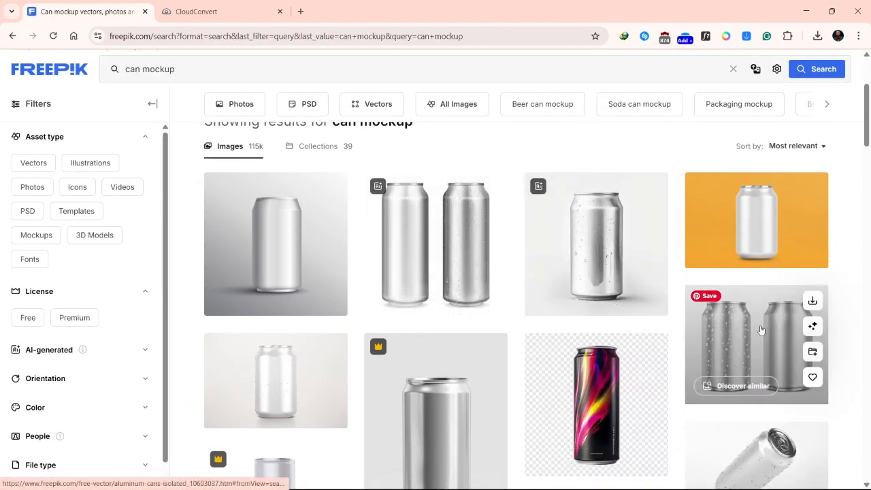
left_click(760, 204)
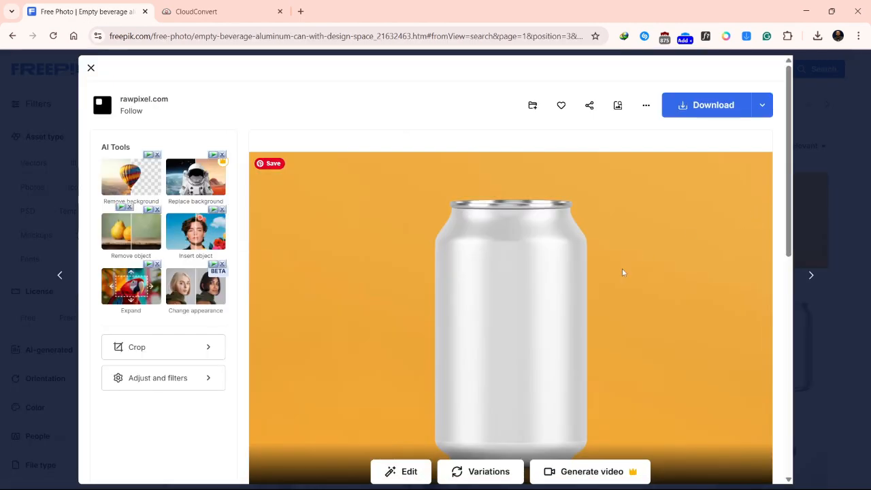
scroll(527, 276, "down", 3)
scroll(561, 275, "up", 3)
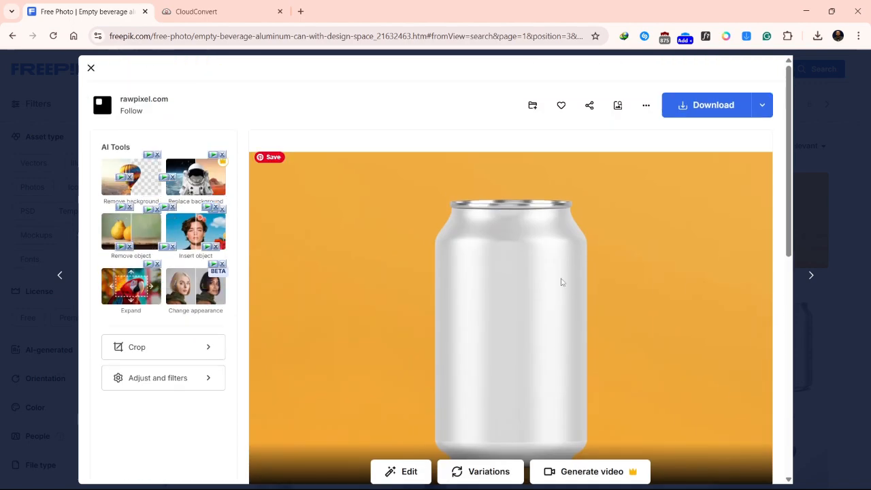
scroll(558, 279, "down", 2)
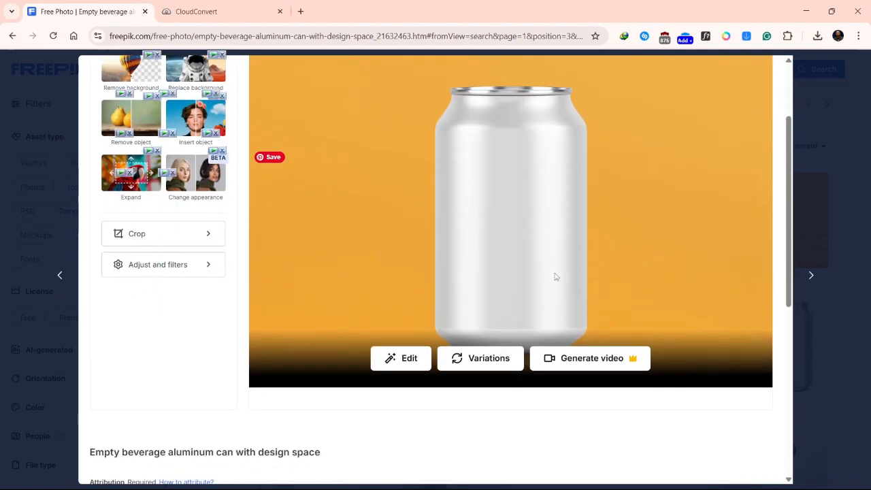
scroll(558, 279, "up", 2)
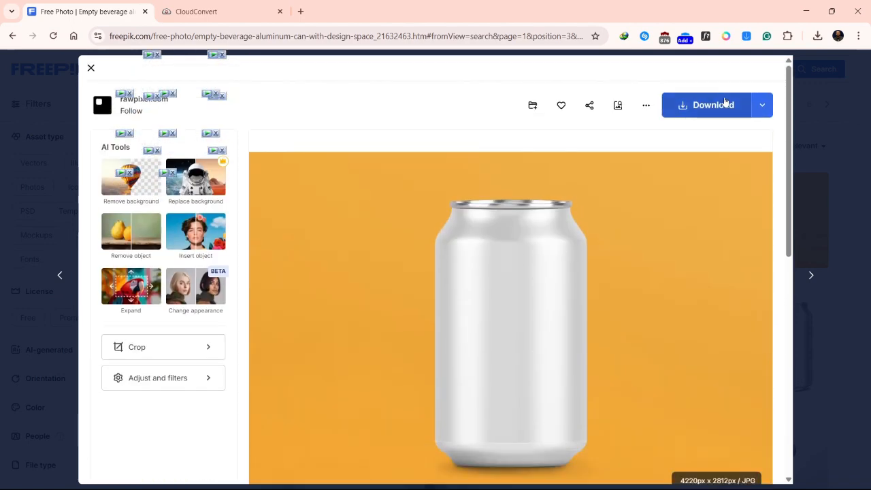
left_click(762, 105)
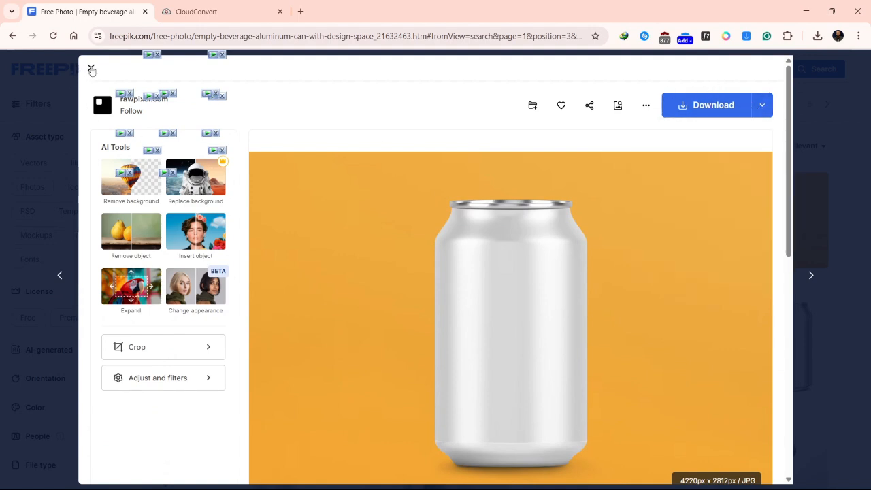
left_click(92, 69)
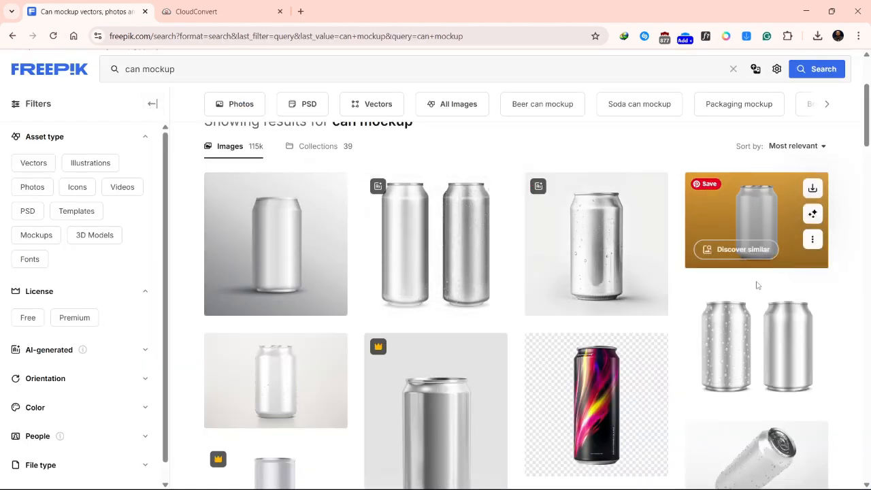
Replace the search term with "fruit soda labels" and run the search.
scroll(340, 136, "up", 2)
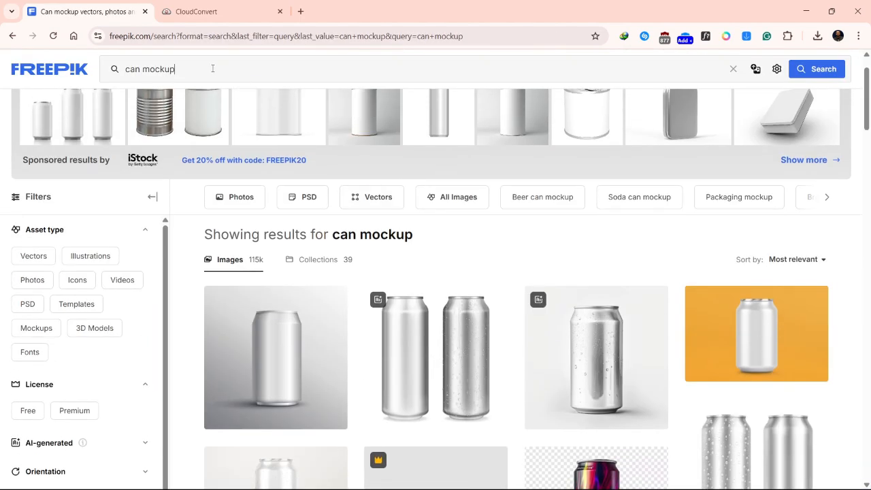
left_click(213, 68)
left_click_drag(213, 68, 107, 74)
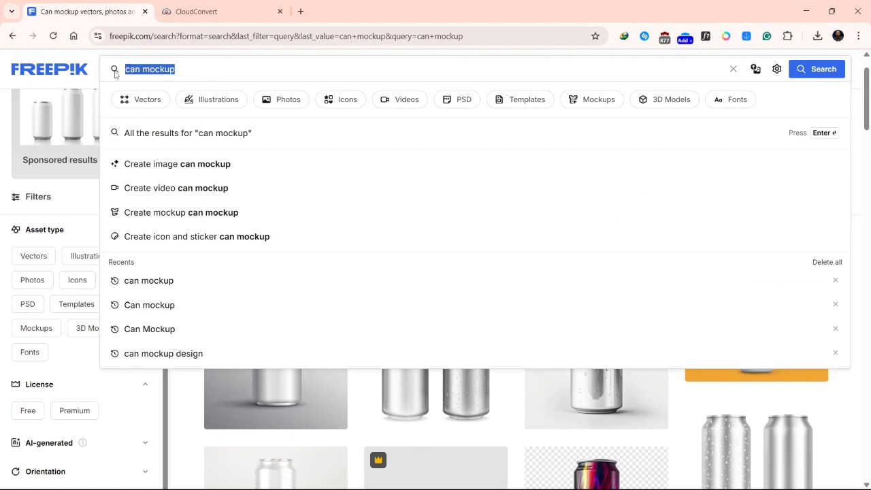
type("fri")
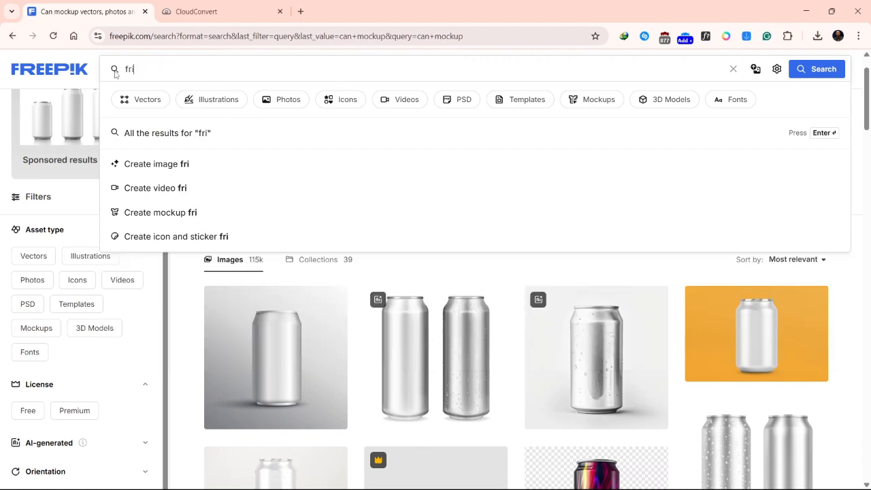
key("BackSpace")
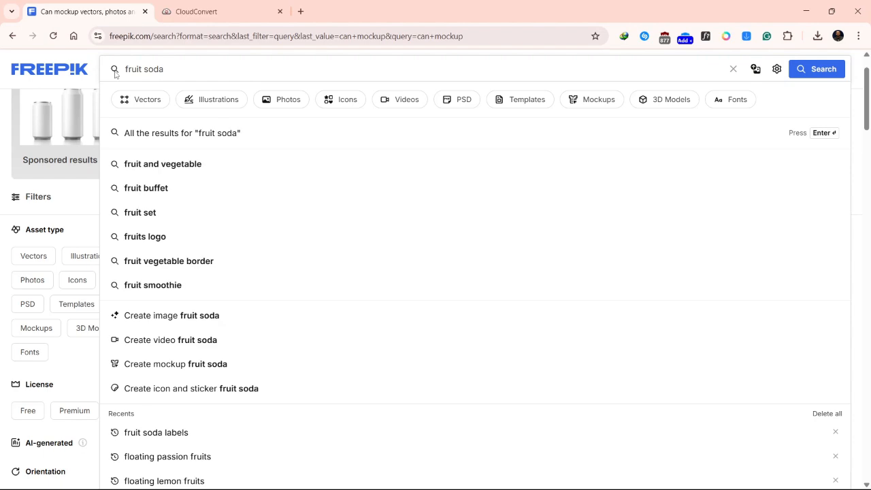
type("s")
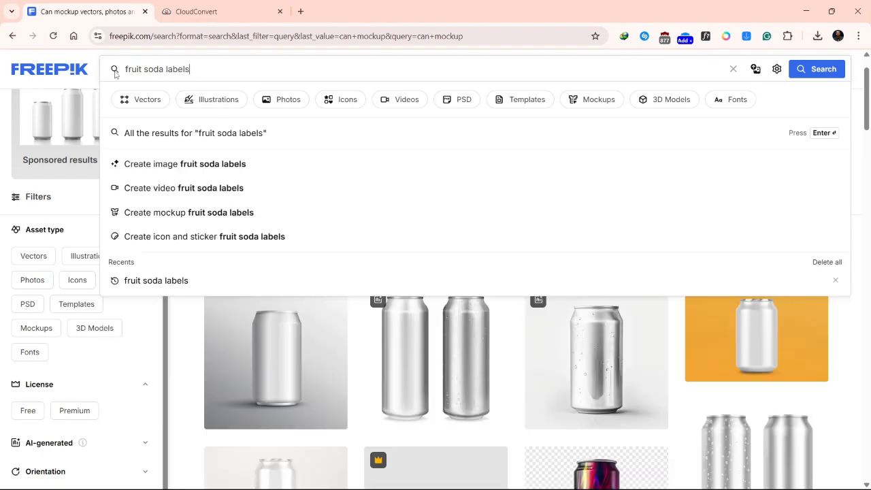
key("Return")
scroll(132, 95, "up", 1)
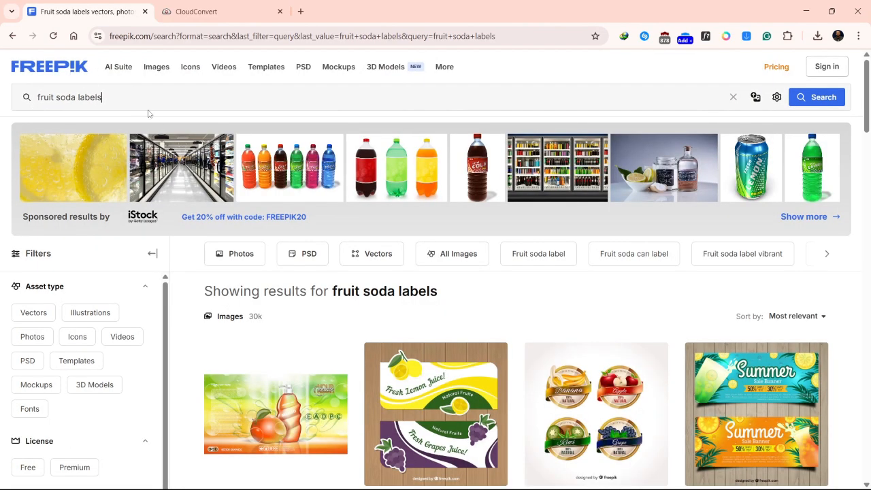
Browse the fruit soda label results and filter them to the Vectors asset type.
scroll(300, 194, "down", 5)
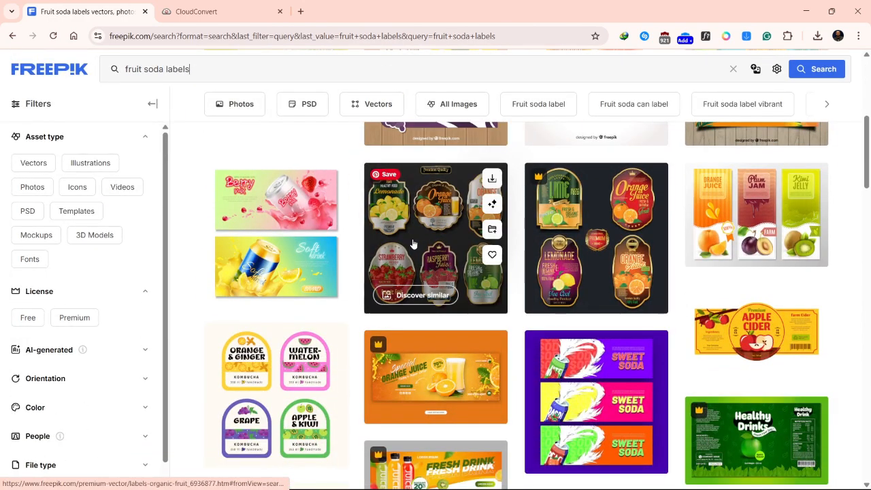
scroll(446, 245, "up", 5)
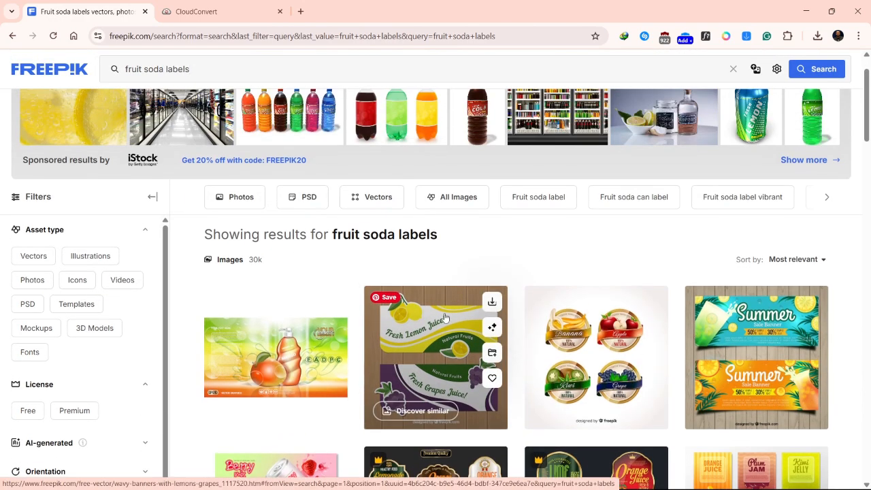
scroll(535, 350, "down", 5)
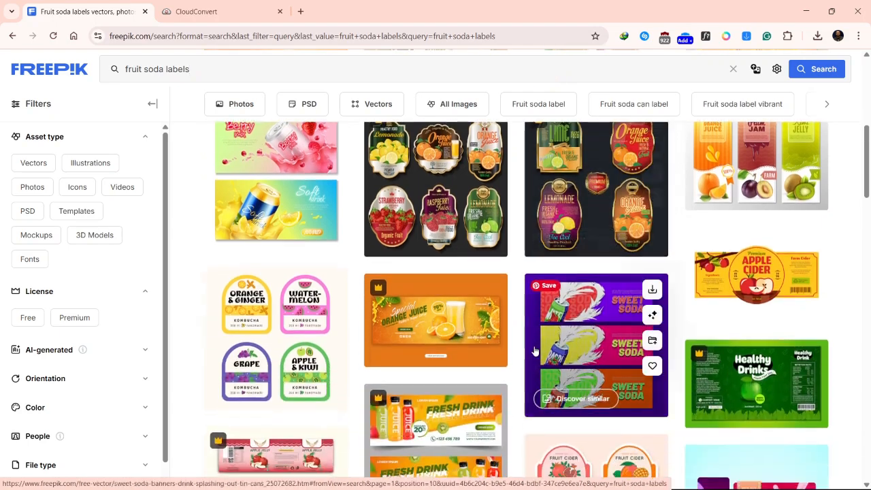
scroll(535, 350, "down", 2)
scroll(533, 350, "up", 7)
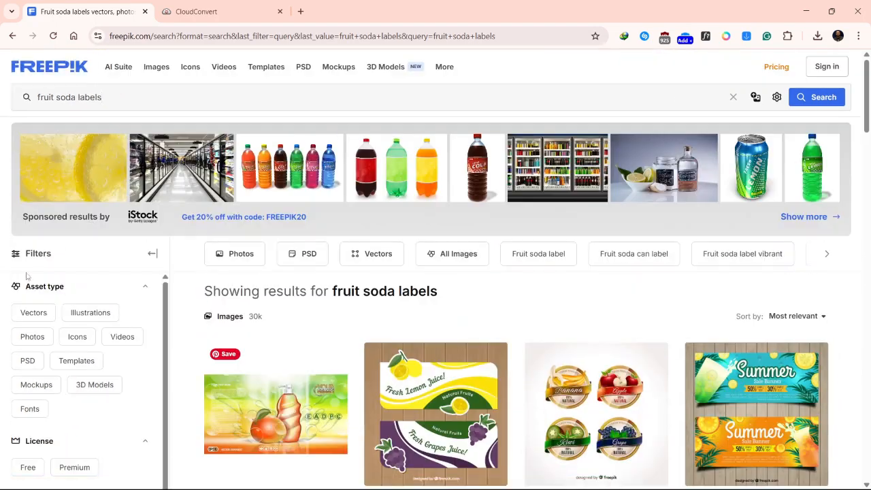
left_click(33, 312)
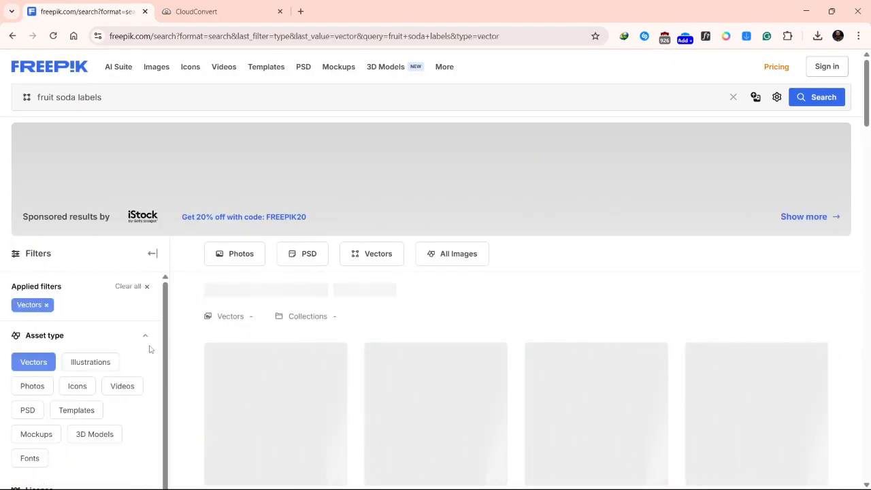
scroll(368, 306, "down", 2)
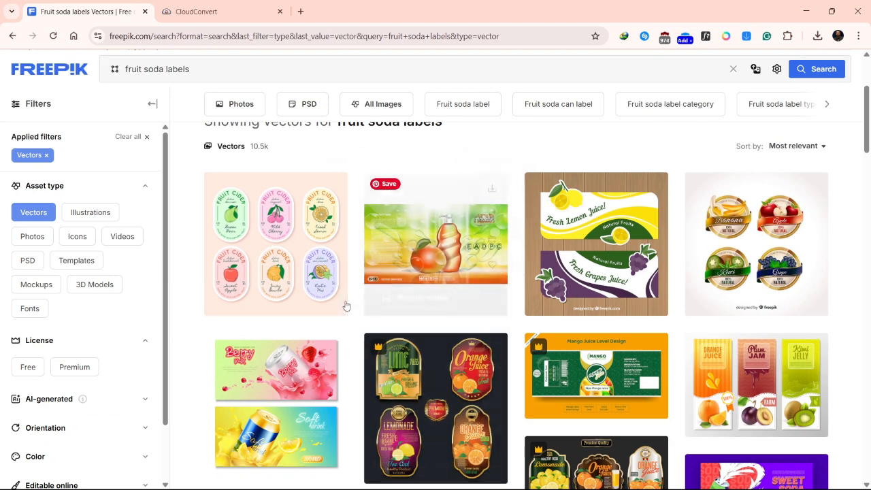
Inspect the hand-drawn Fruit Cider label template and its download file types, and close its preview.
left_click(283, 248)
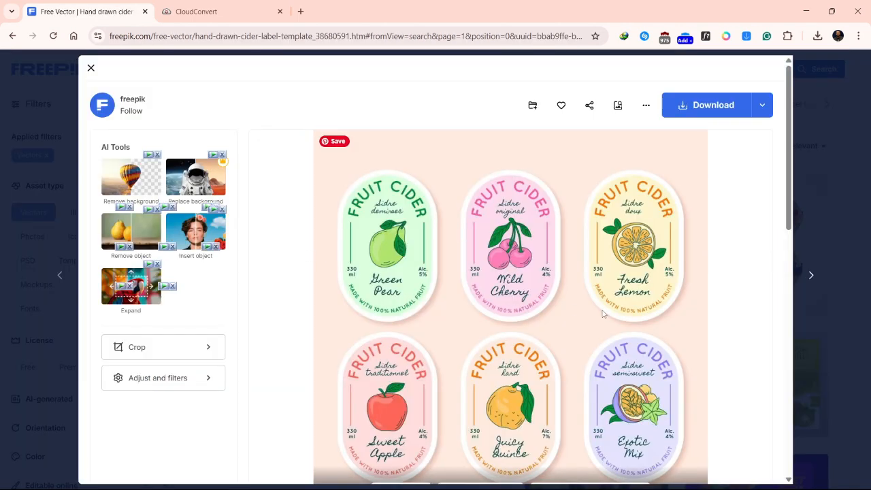
scroll(600, 319, "down", 3)
scroll(588, 327, "up", 2)
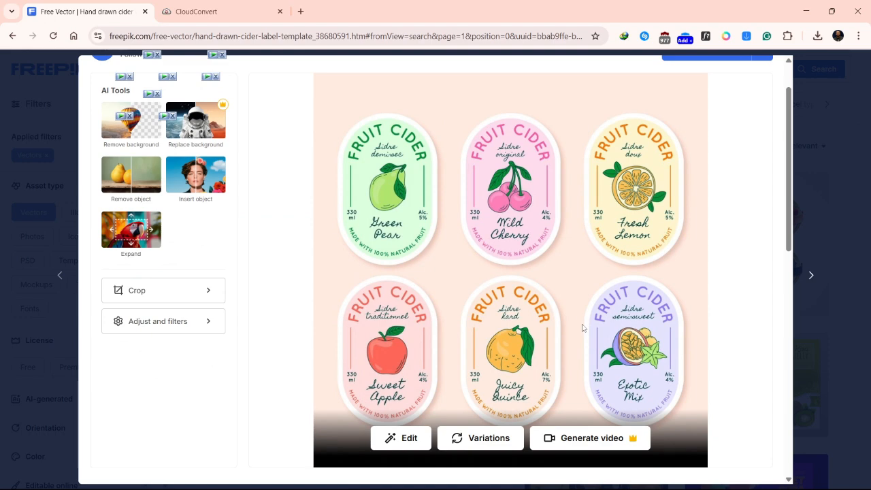
scroll(580, 319, "up", 1)
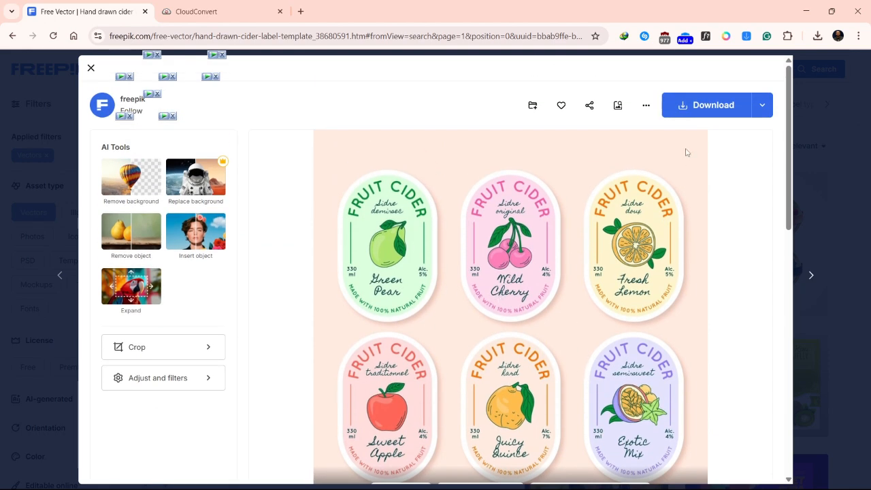
left_click(762, 104)
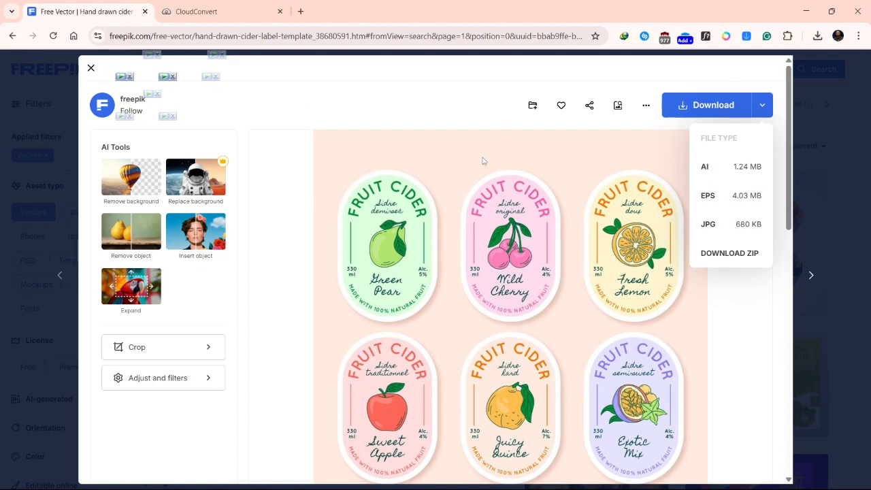
left_click(92, 69)
Replace the label search with a vector search for "floating pear".
left_click(278, 71)
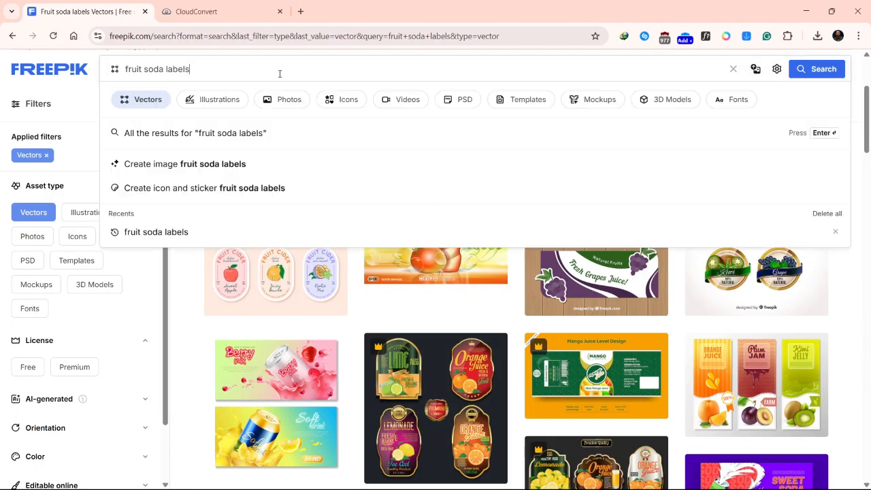
left_click_drag(278, 71, 96, 79)
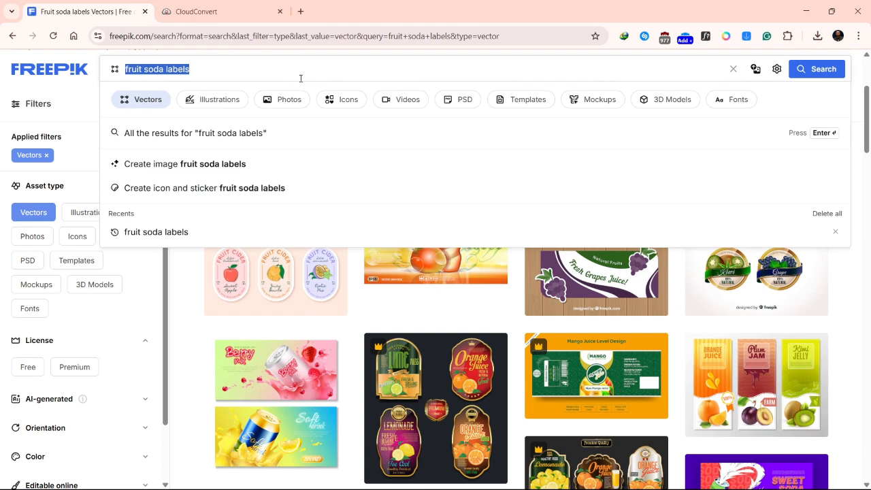
type("floating pear")
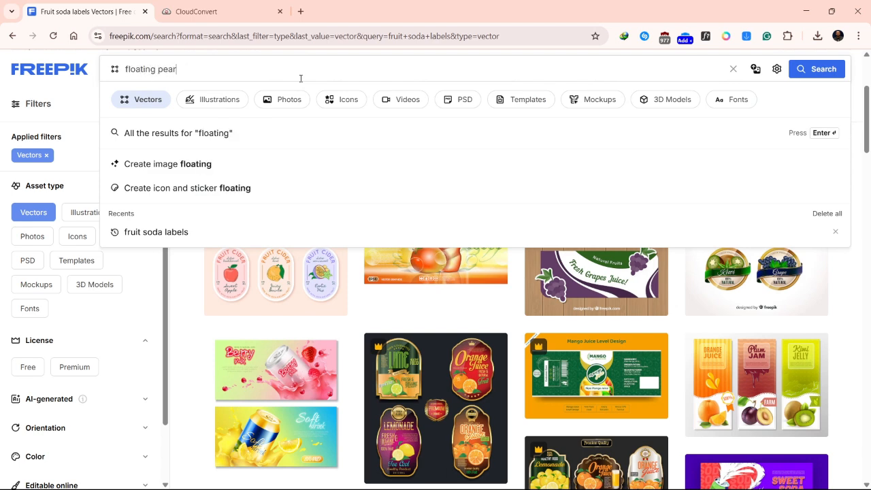
key("Return")
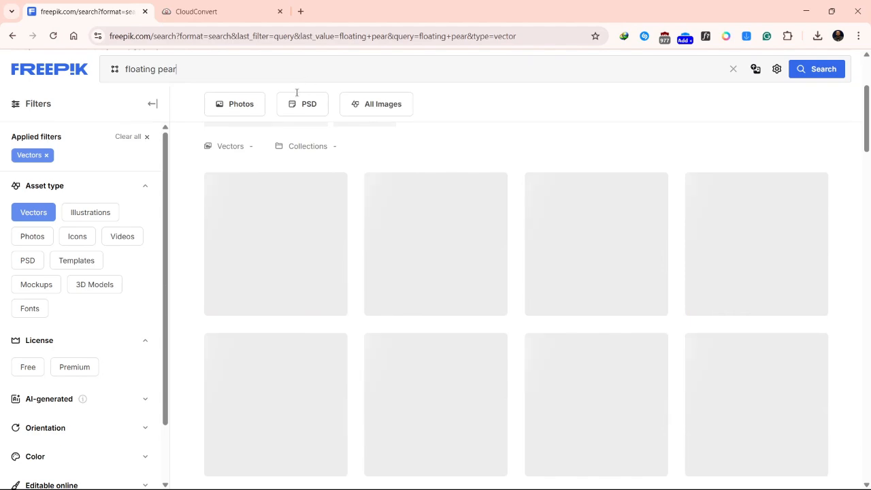
Browse the floating pear vector results and remove the Vectors asset type filter.
scroll(493, 235, "down", 5)
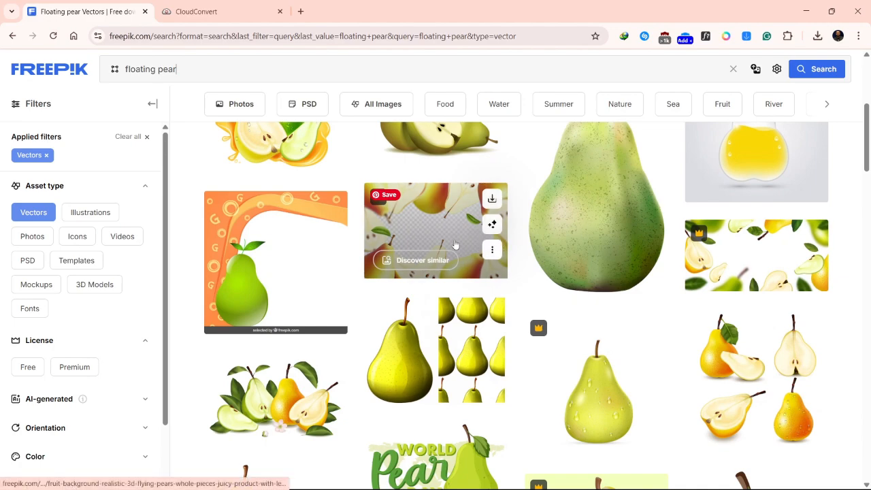
scroll(488, 262, "up", 2)
scroll(463, 273, "down", 10)
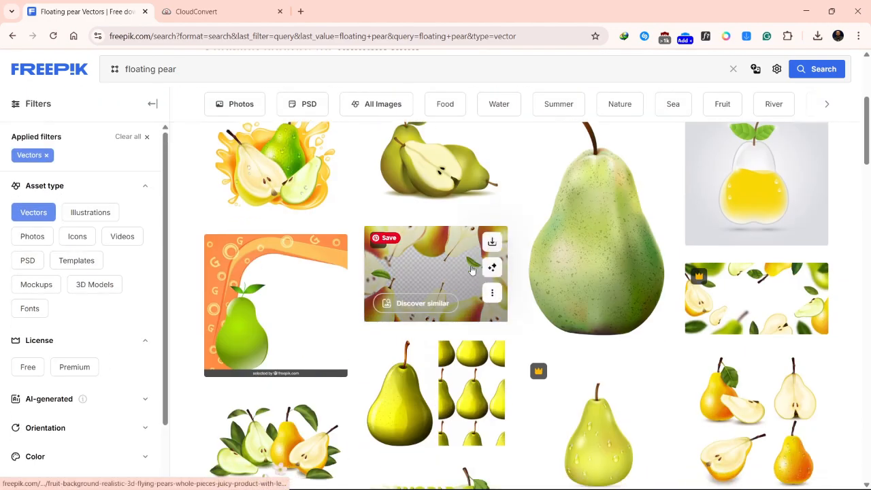
scroll(473, 267, "down", 6)
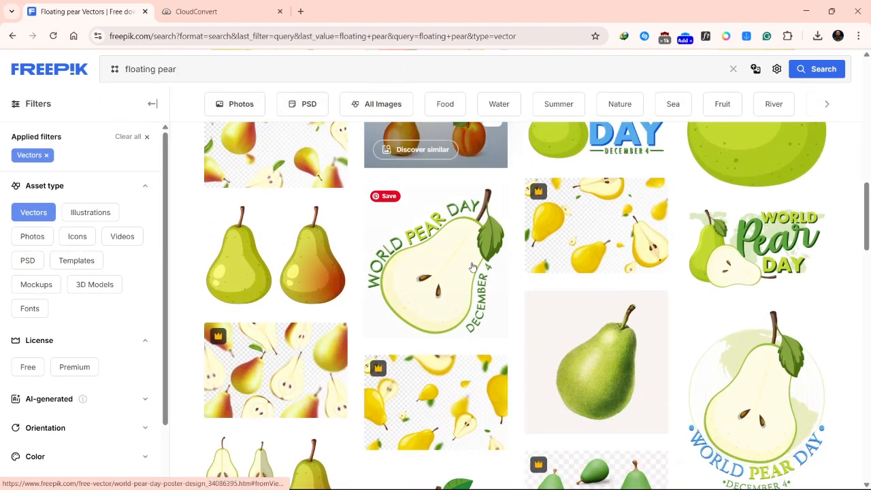
scroll(473, 265, "up", 15)
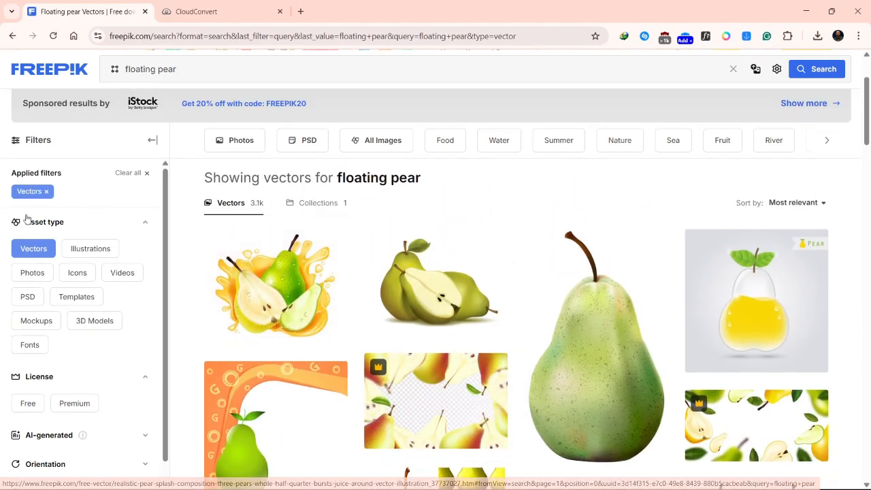
left_click(33, 248)
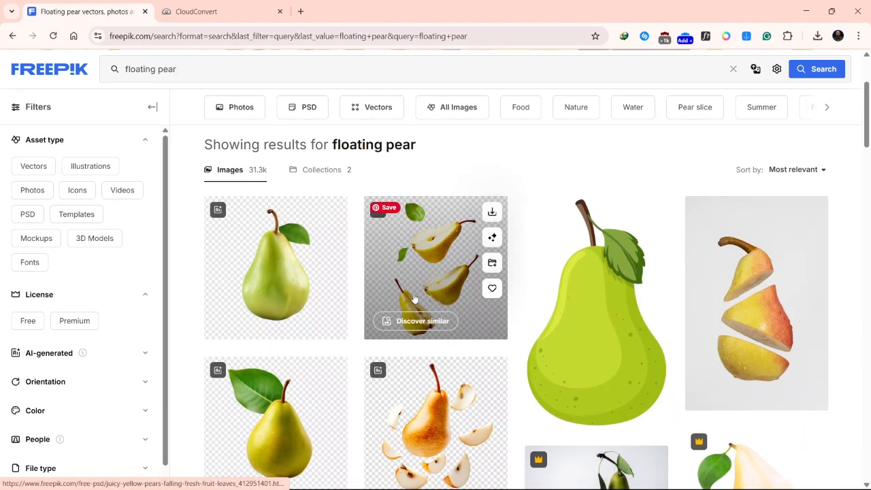
Inspect the falling juicy yellow pears image and its download file types, and close its preview.
scroll(429, 218, "down", 1)
left_click(445, 198)
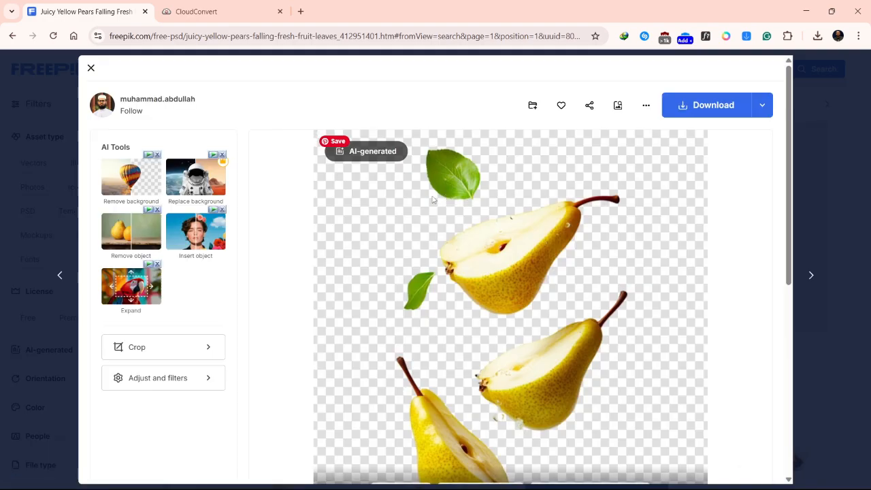
scroll(582, 203, "down", 2)
scroll(582, 203, "up", 2)
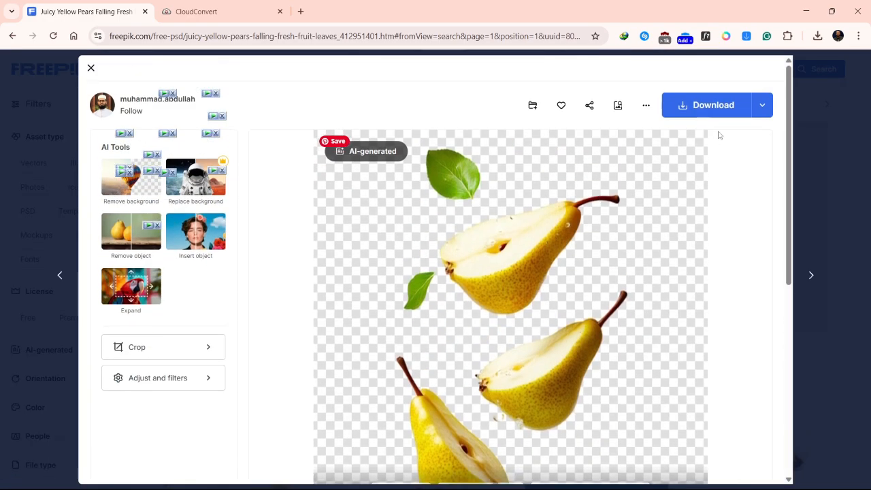
left_click(762, 105)
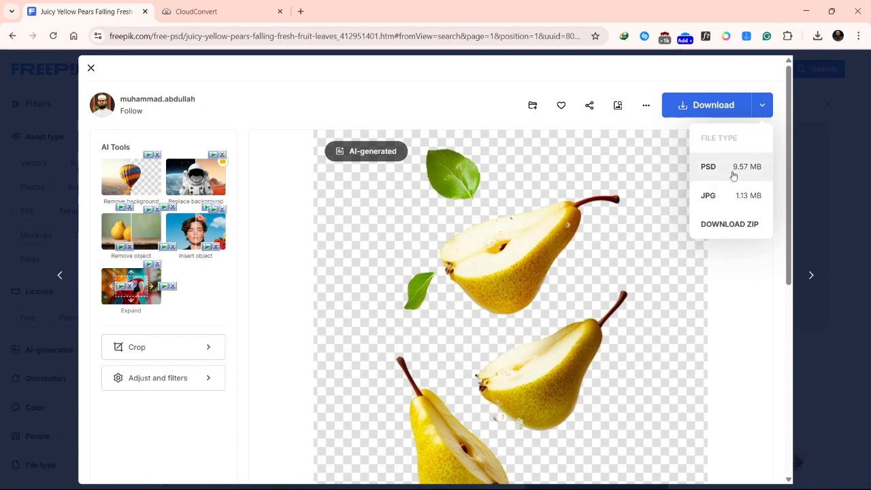
left_click(762, 105)
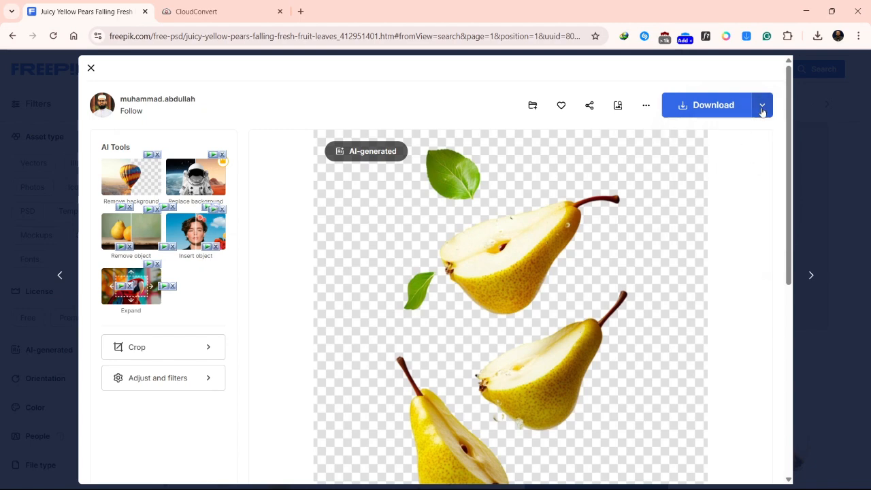
left_click(93, 71)
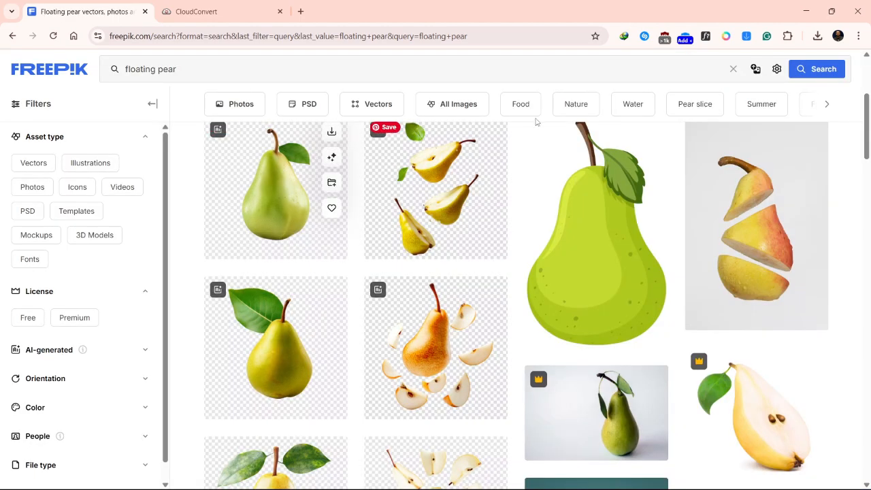
Replace the search term with "floating lemon" and run the search.
left_click_drag(220, 68, 126, 88)
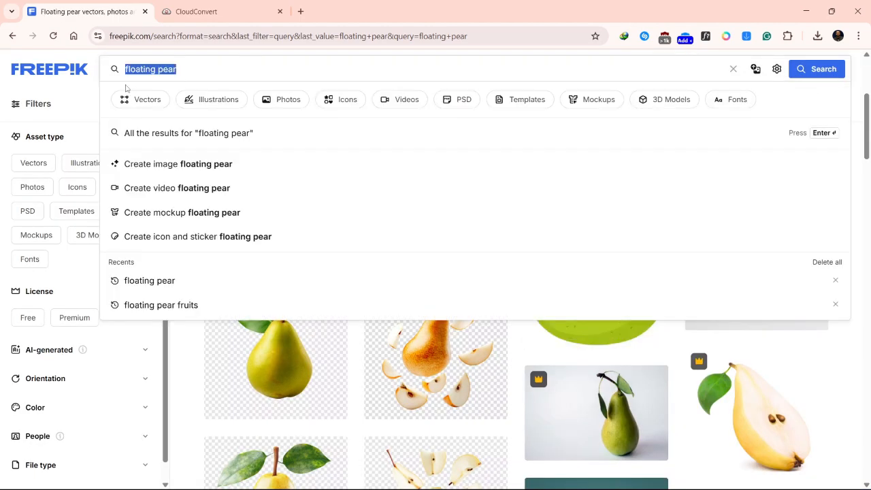
type("floati")
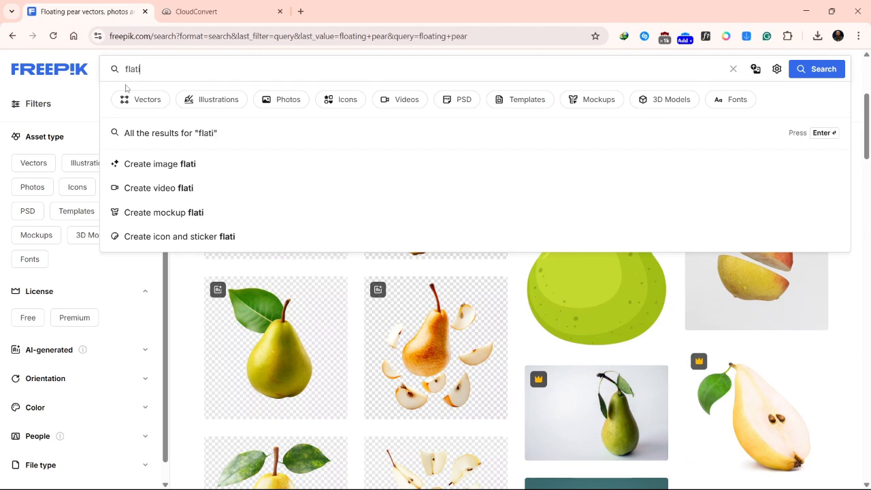
type("ng")
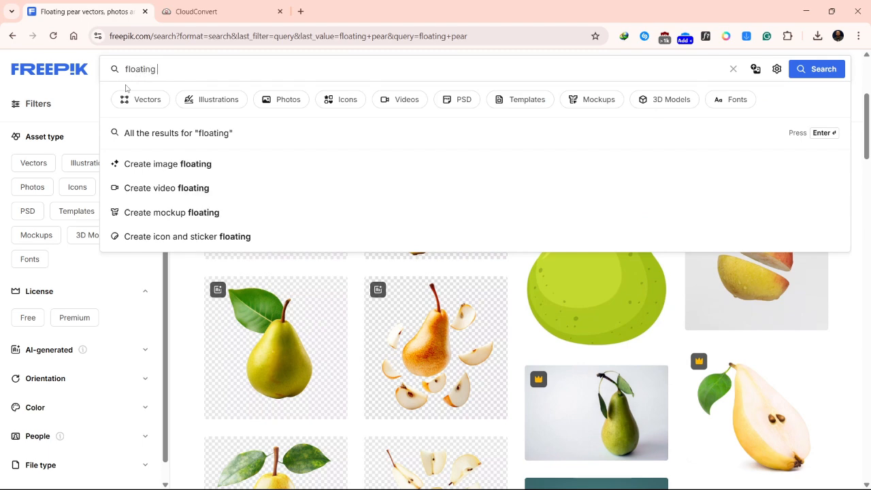
type(" lem")
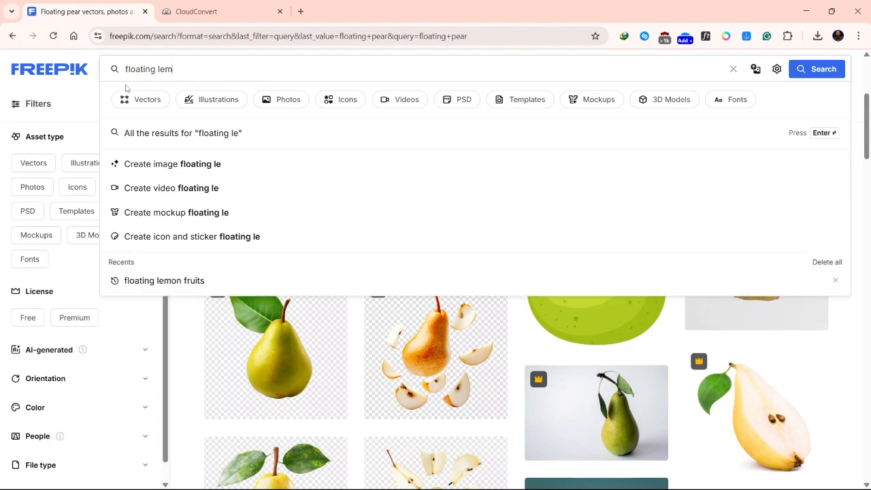
type("on")
key("Return")
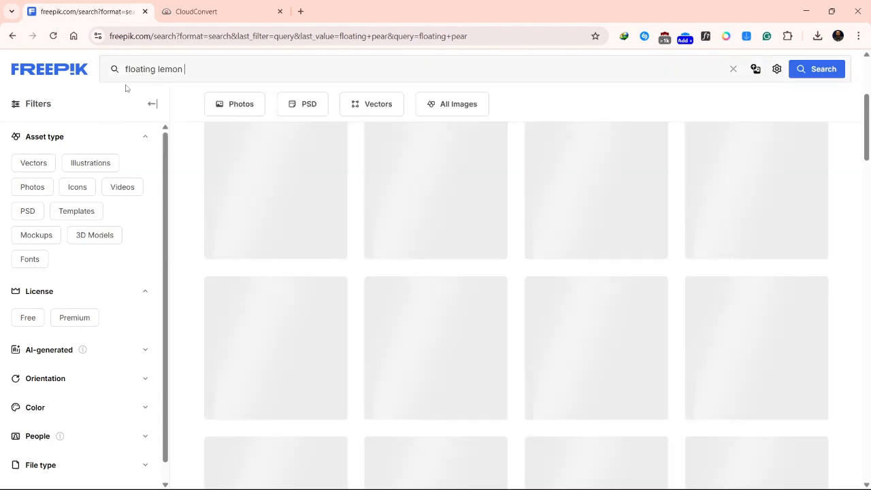
Inspect the floating lemons image with slices and leaves and its download file types, and close its preview.
scroll(422, 341, "down", 5)
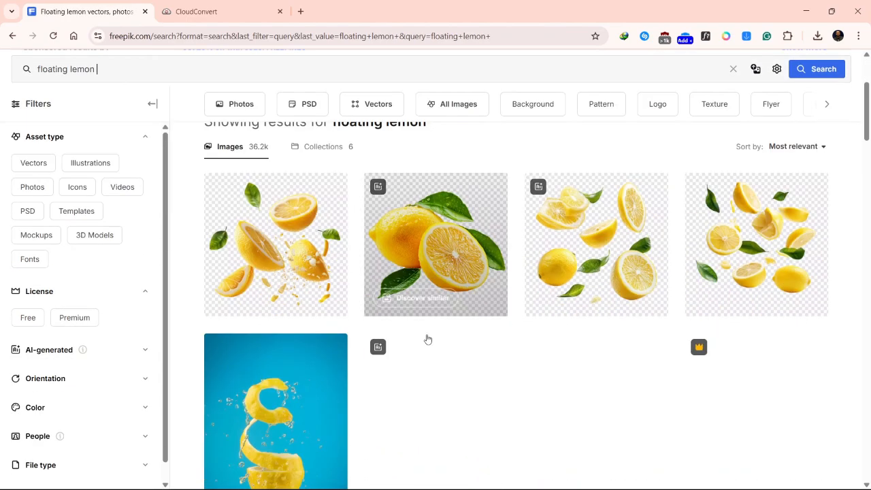
scroll(463, 354, "up", 3)
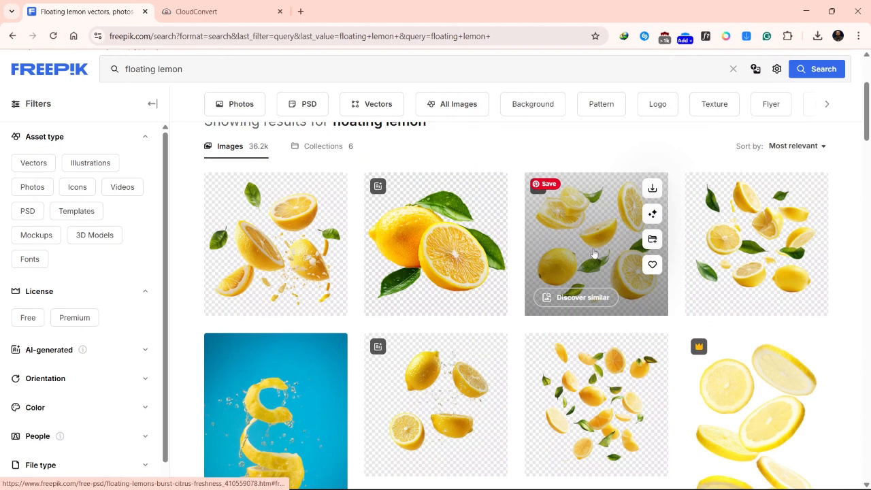
left_click(595, 254)
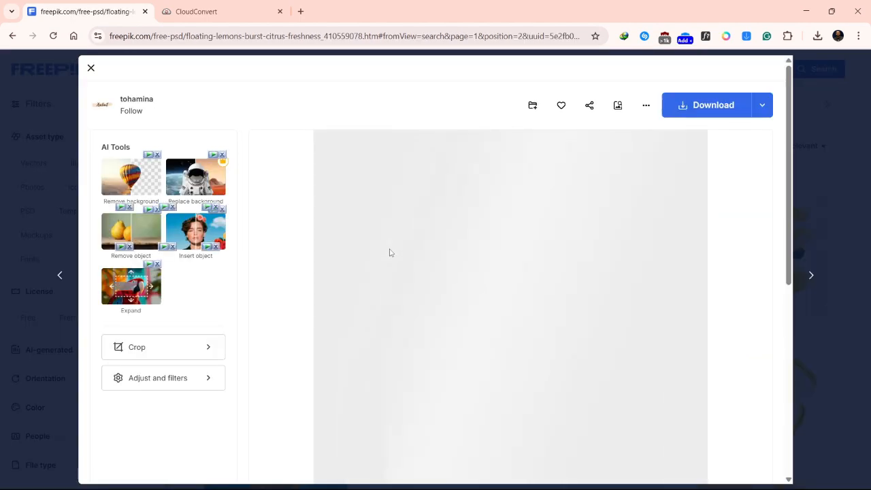
left_click(763, 105)
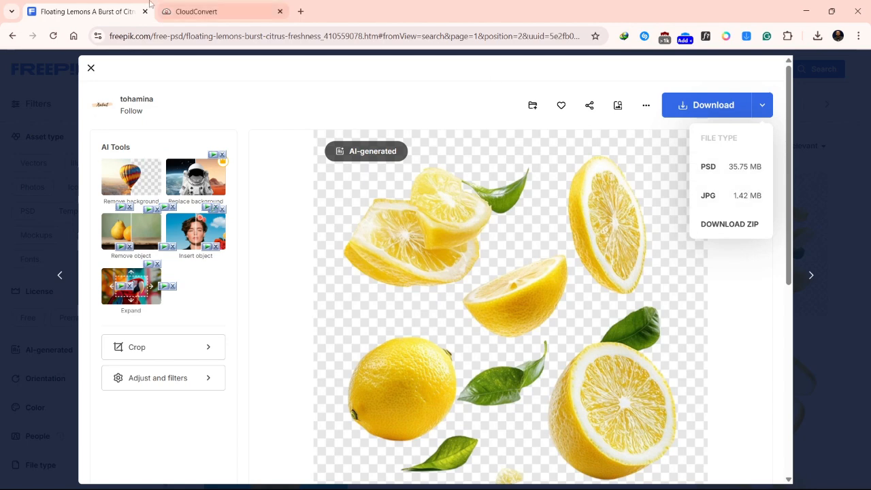
left_click(92, 70)
left_click(93, 71)
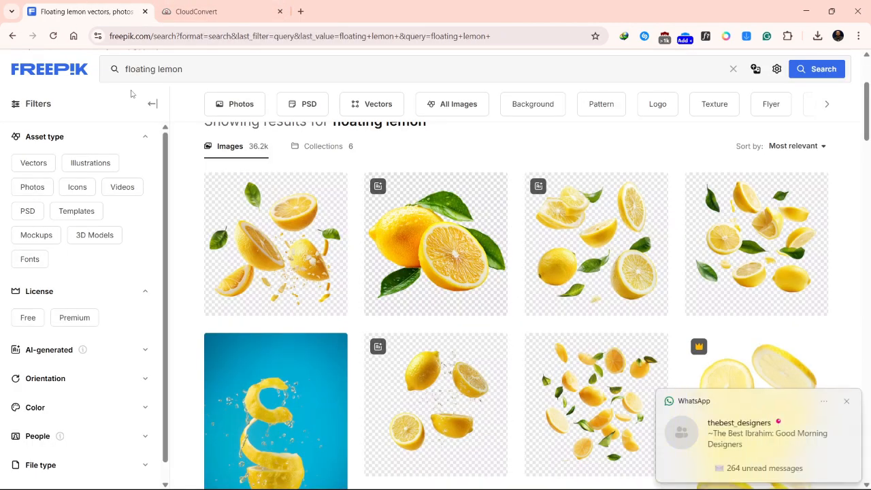
left_click(846, 402)
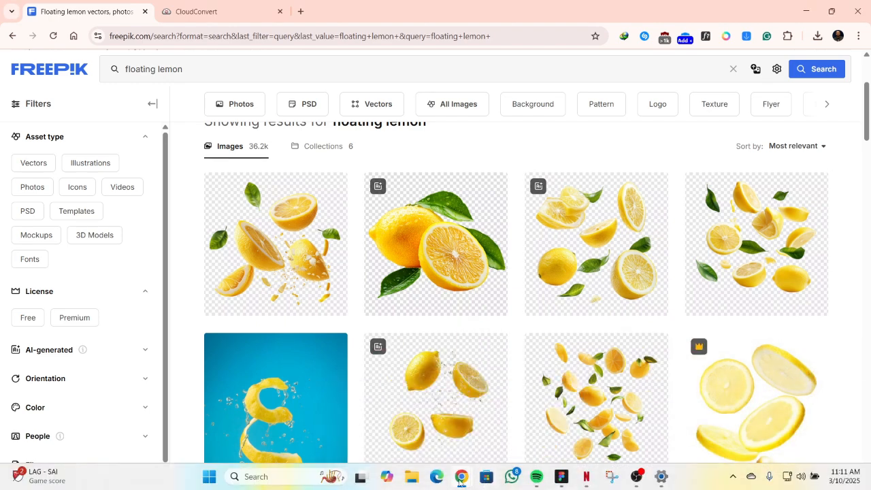
Switch to File Explorer, open the Fruit slides folder, and review its fruit assets, ending with 8666171.eps selected.
left_click(412, 479)
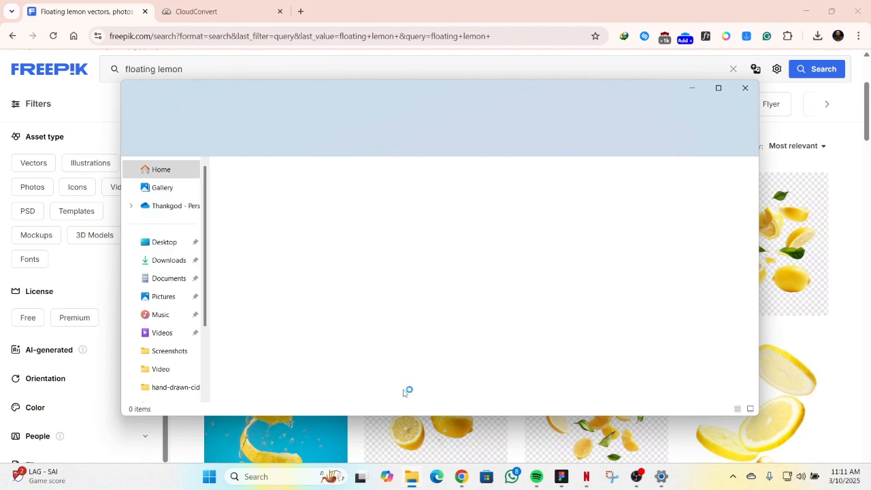
double_click(288, 185)
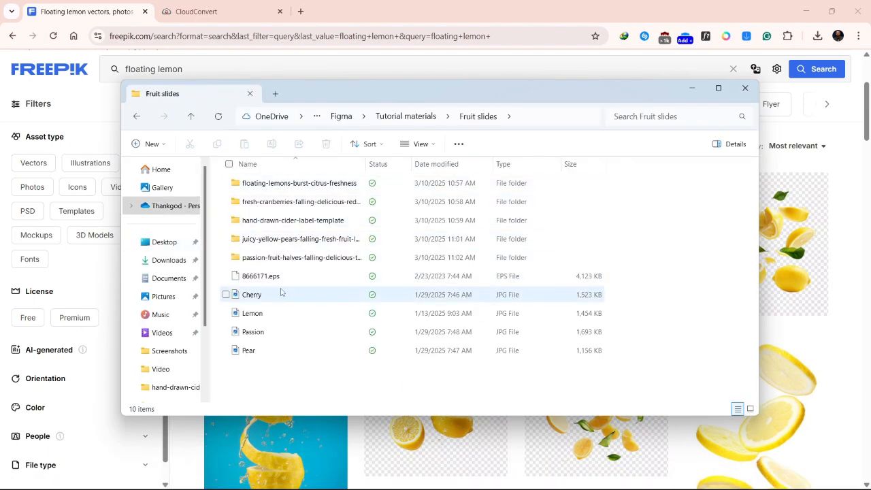
left_click(312, 240)
left_click(296, 202)
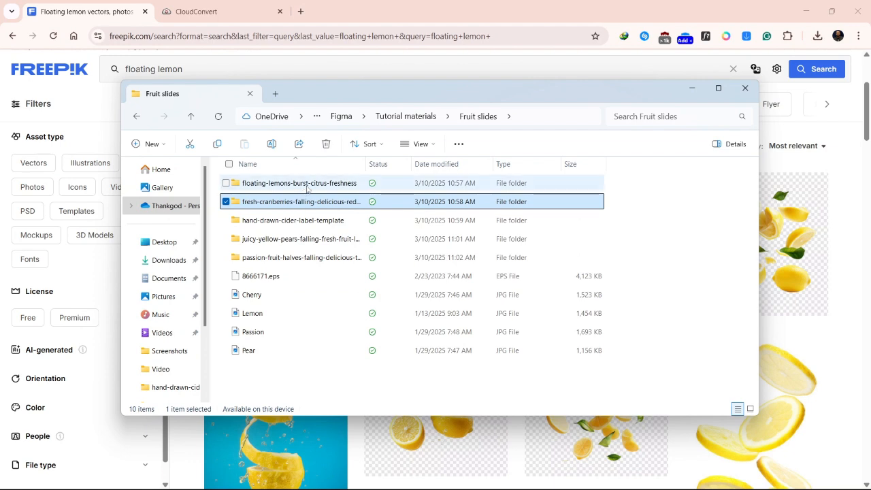
left_click(306, 185)
left_click(276, 294)
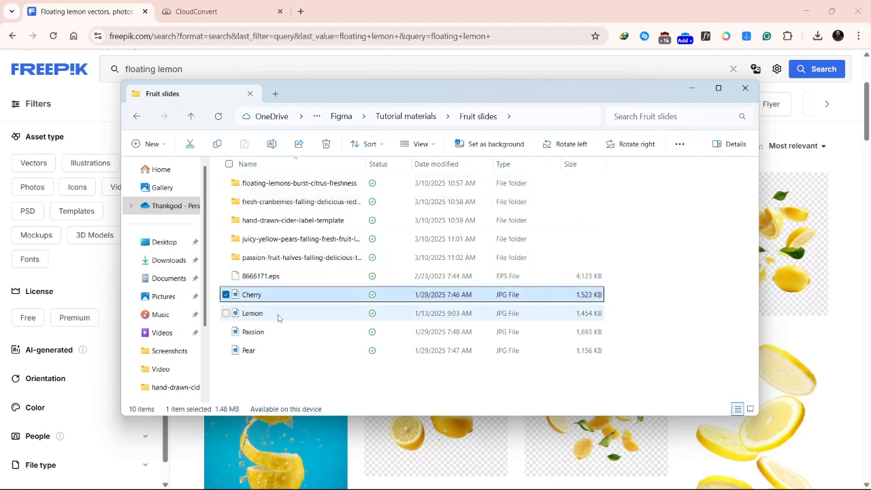
left_click(280, 278)
left_click(274, 294)
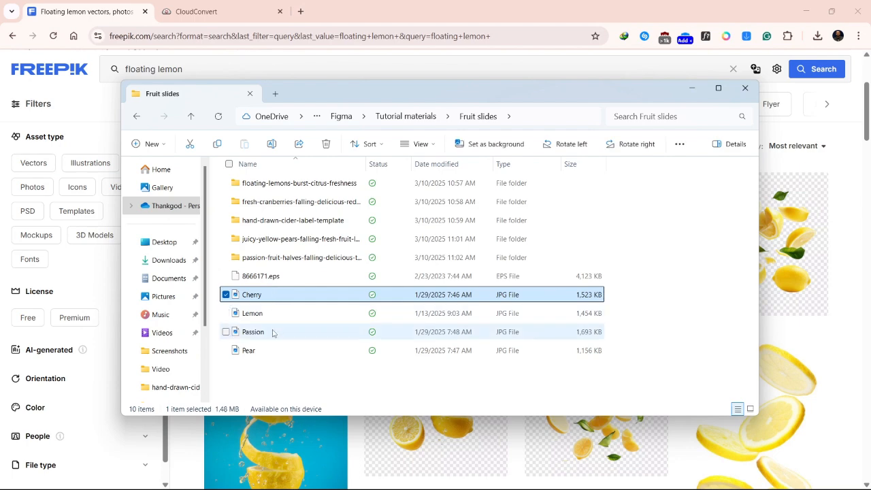
left_click(283, 278)
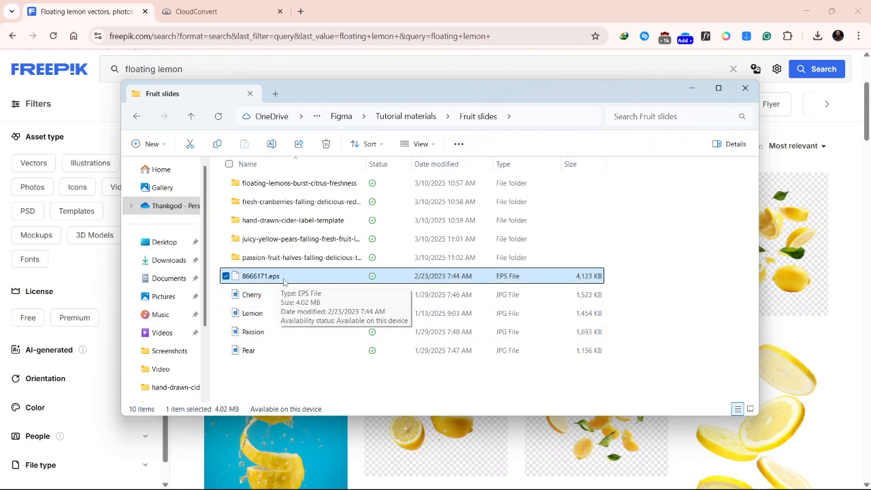
Switch to CloudConvert, remove the finished PSD conversion, and add 8666171.eps from the Fruit slides folder for conversion.
left_click(212, 13)
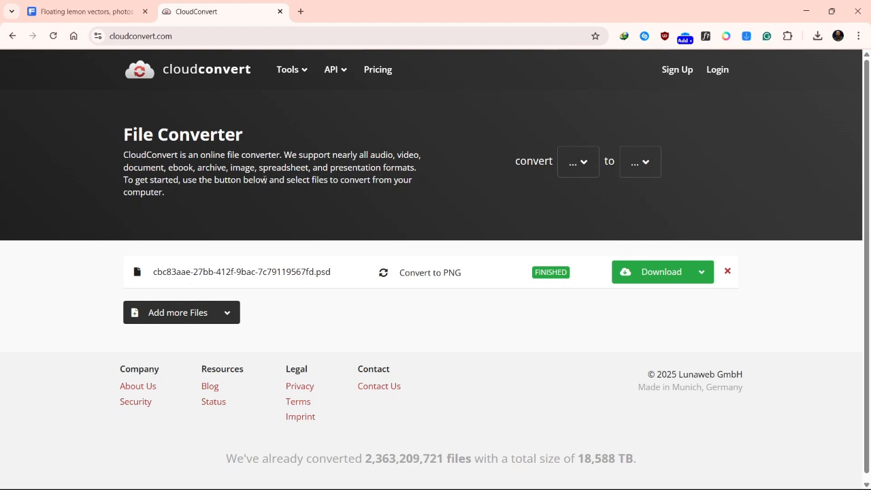
left_click(729, 272)
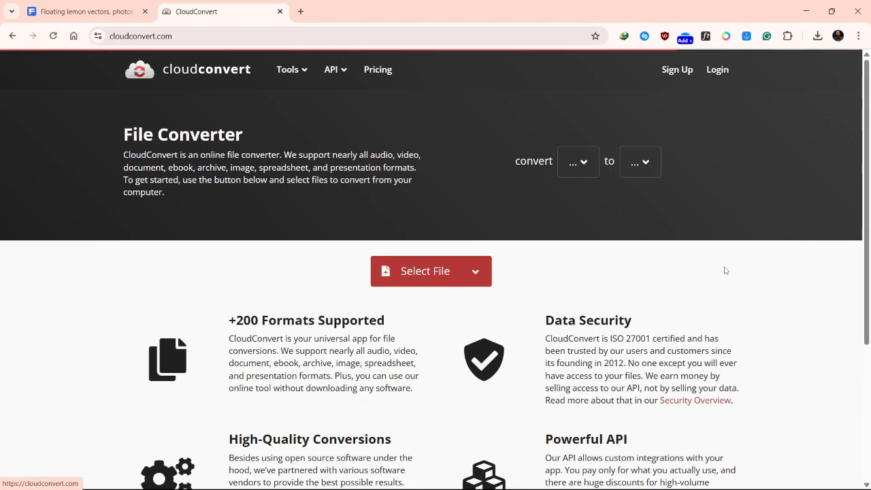
left_click(451, 270)
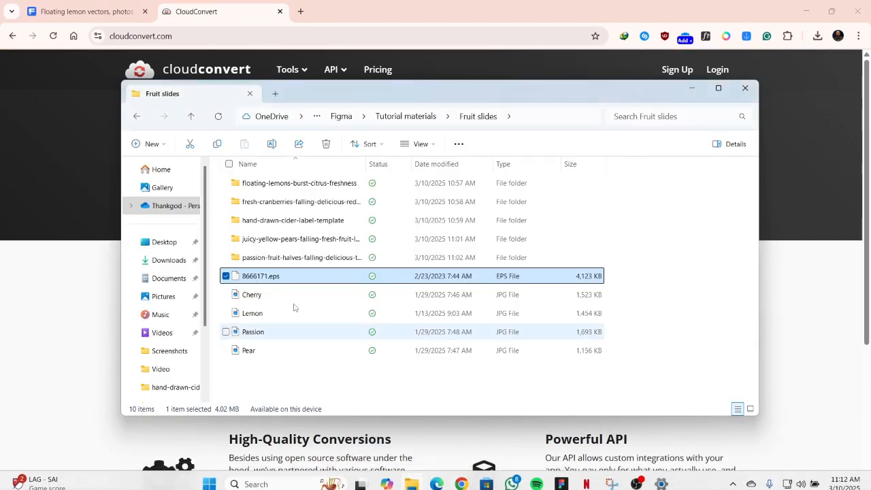
left_click_drag(294, 279, 801, 330)
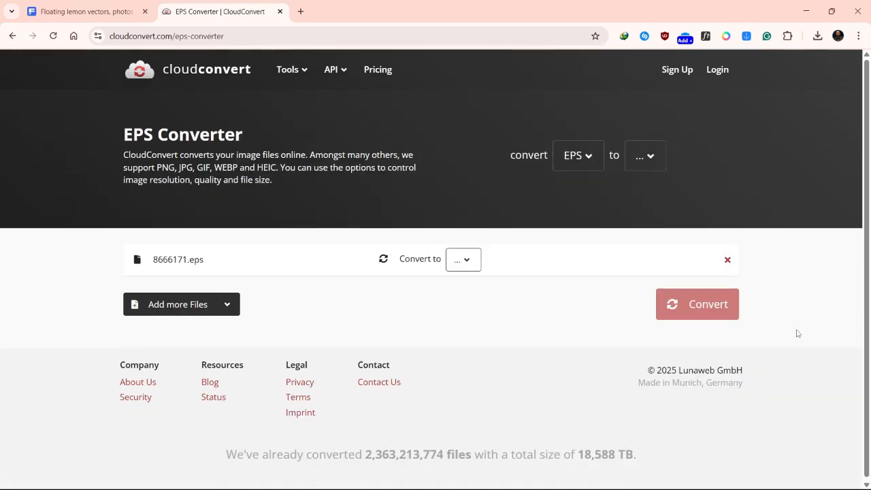
Set the output format for 8666171.eps to SVG and run the conversion.
left_click(652, 158)
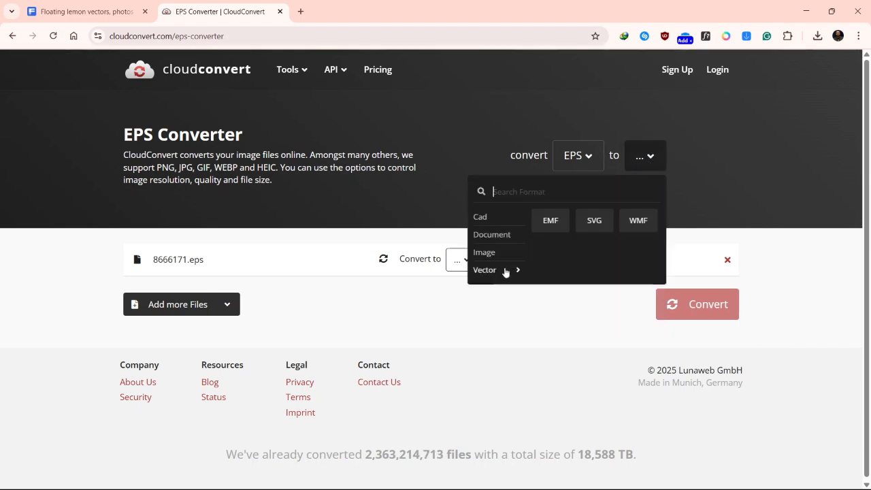
mouse_move(503, 274)
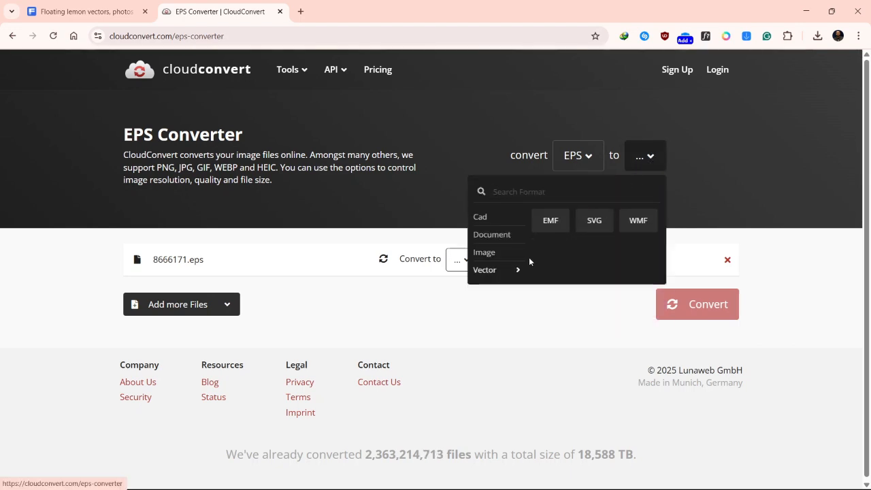
left_click(589, 224)
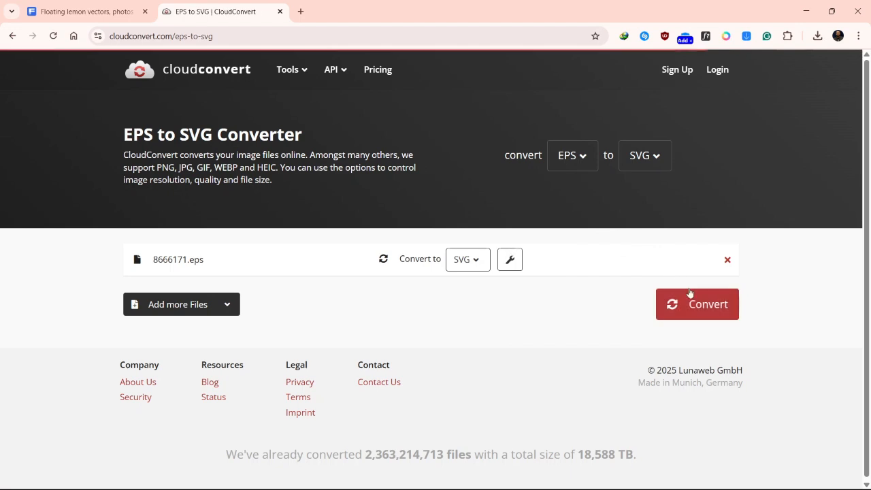
left_click(701, 305)
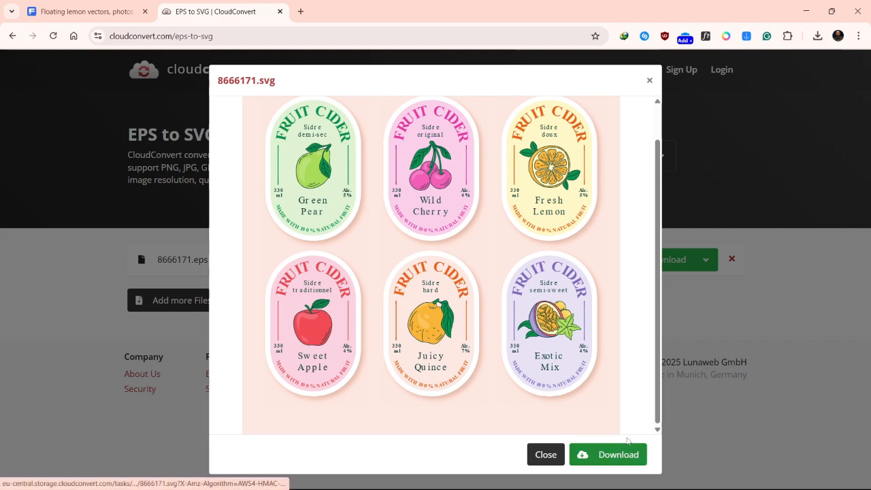
Close the converted label preview, switch to Figma, and place the 8666171 SVG from Downloads on the empty canvas.
left_click(650, 81)
mouse_move(562, 486)
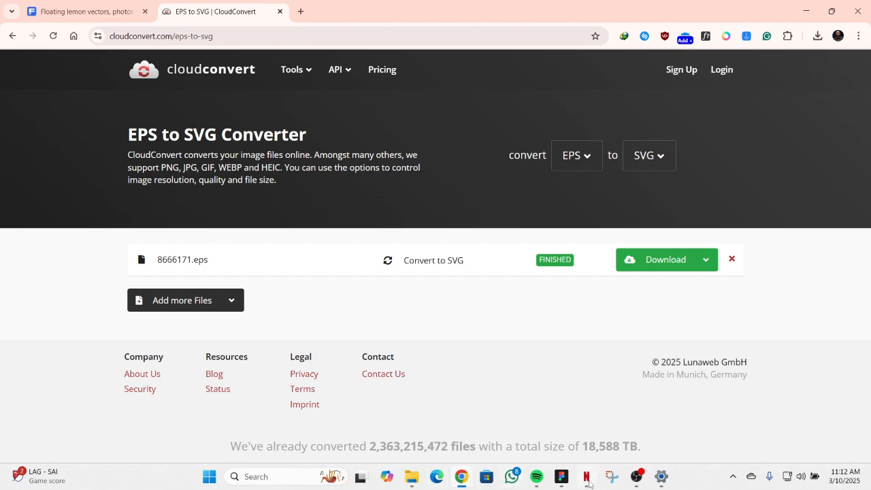
left_click(602, 416)
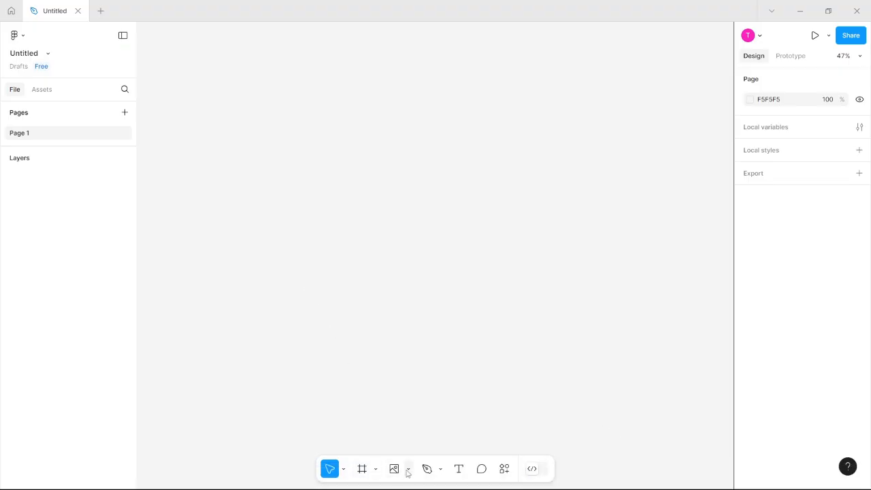
left_click(408, 470)
left_click(430, 441)
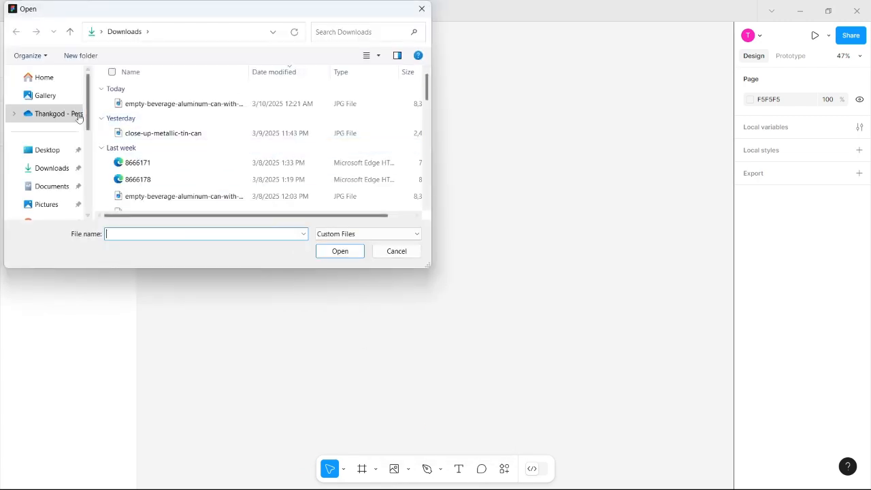
left_click(153, 163)
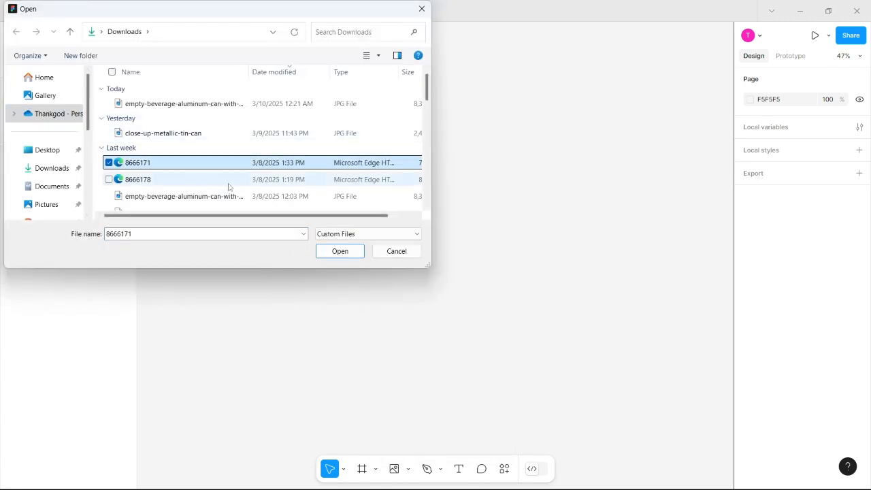
left_click(349, 254)
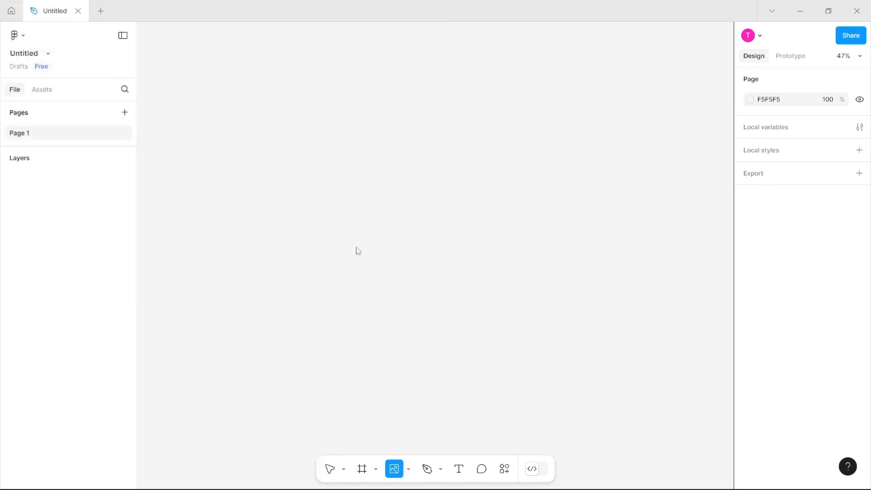
left_click(380, 202)
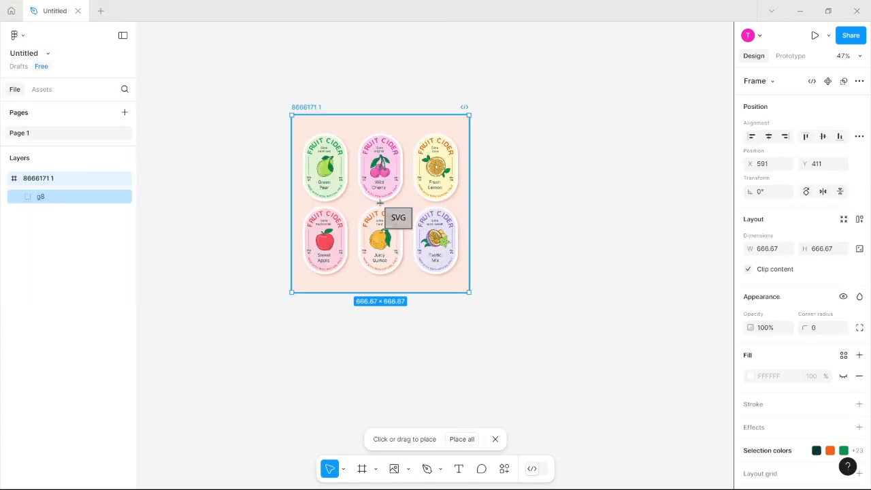
Change the font of the word "Green" on the Green Pear label to Clash Display.
scroll(389, 203, "up", 5)
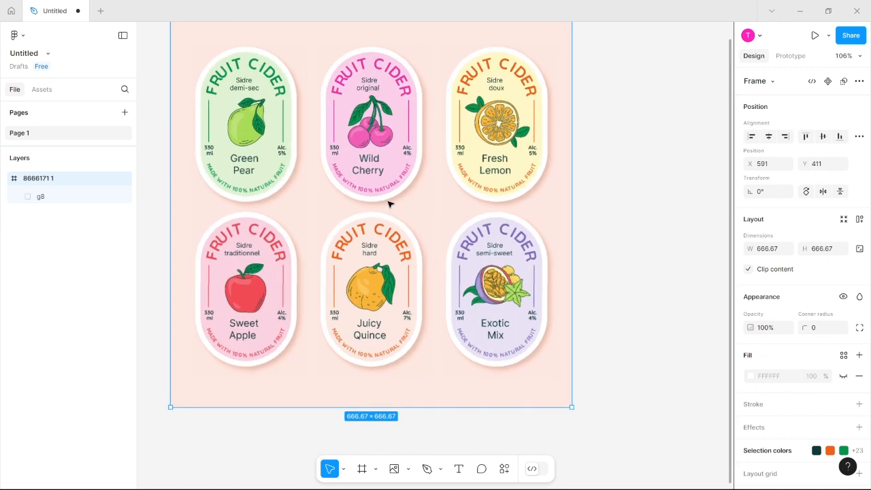
double_click(379, 193)
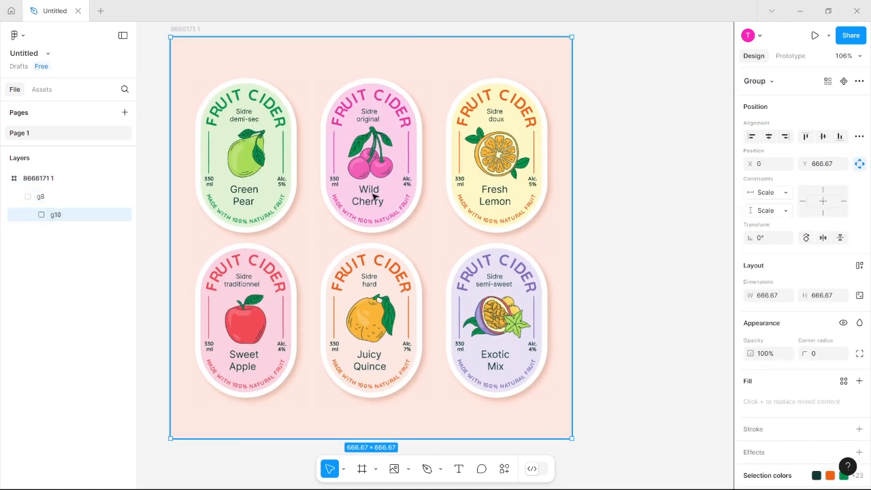
left_click(371, 194)
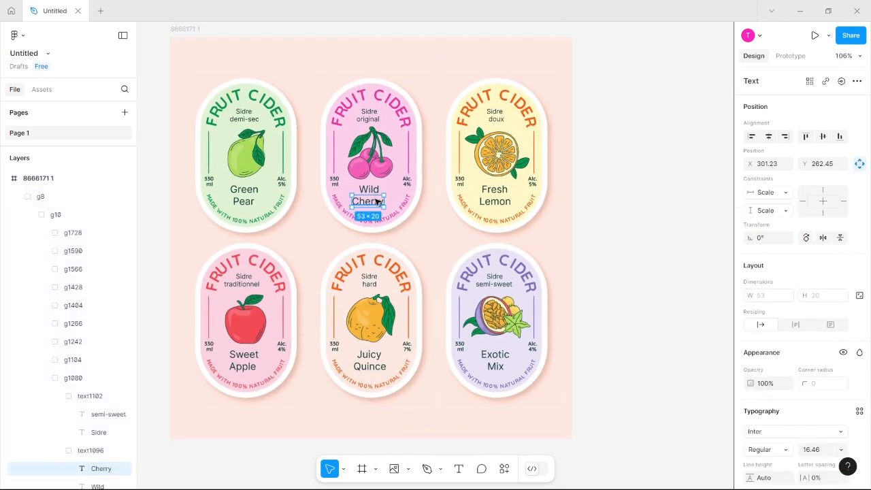
left_click(247, 193)
double_click(248, 193)
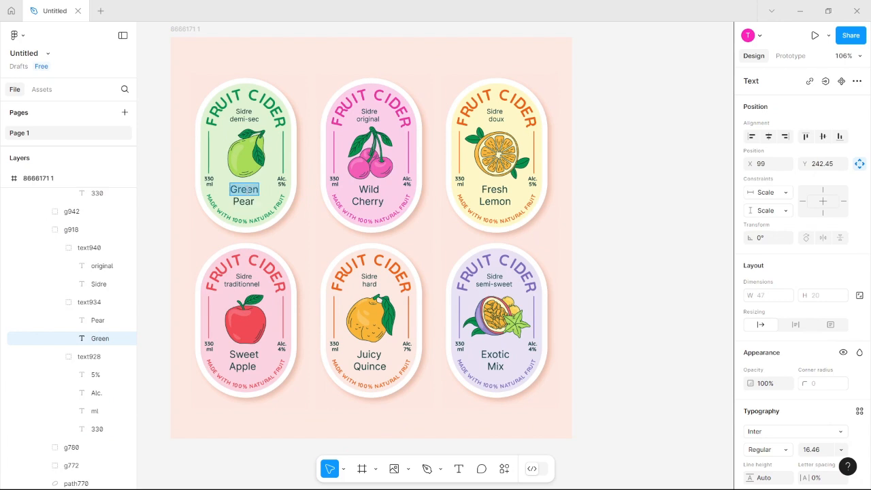
left_click(748, 431)
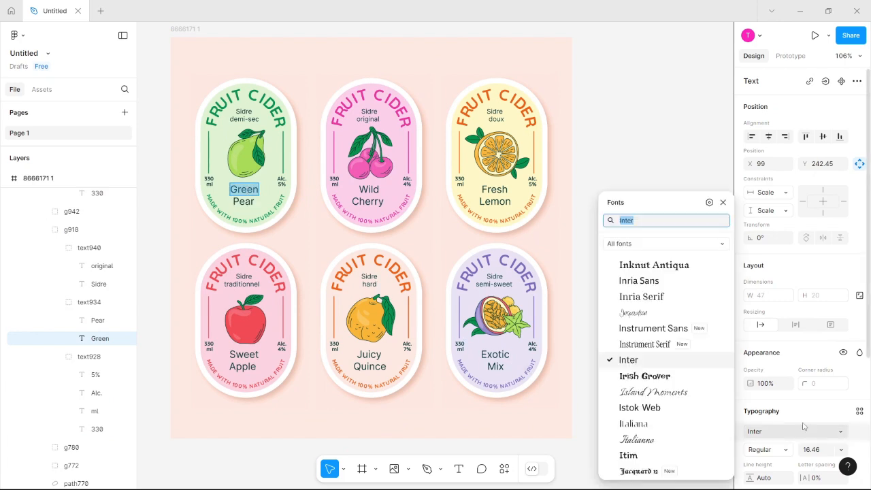
type("clash")
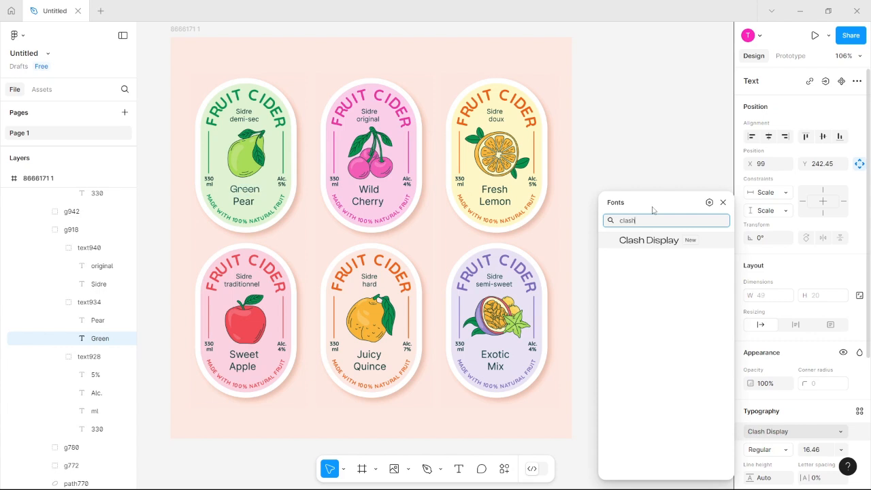
key("Return")
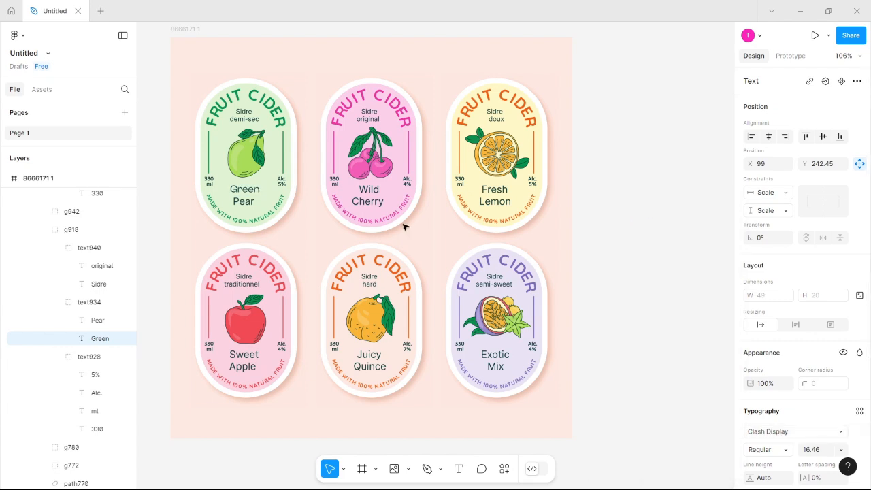
Change the font of the word "Pear" on the same label to Clash Display.
double_click(245, 189)
left_click(242, 200)
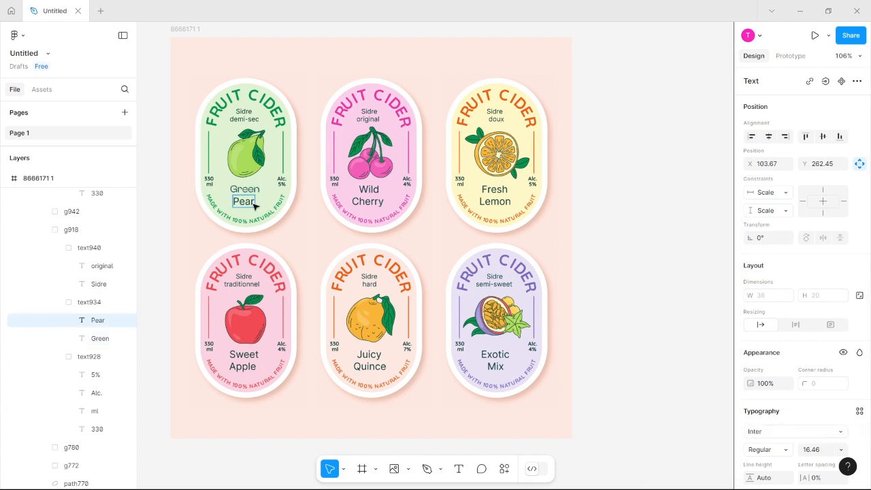
double_click(244, 201)
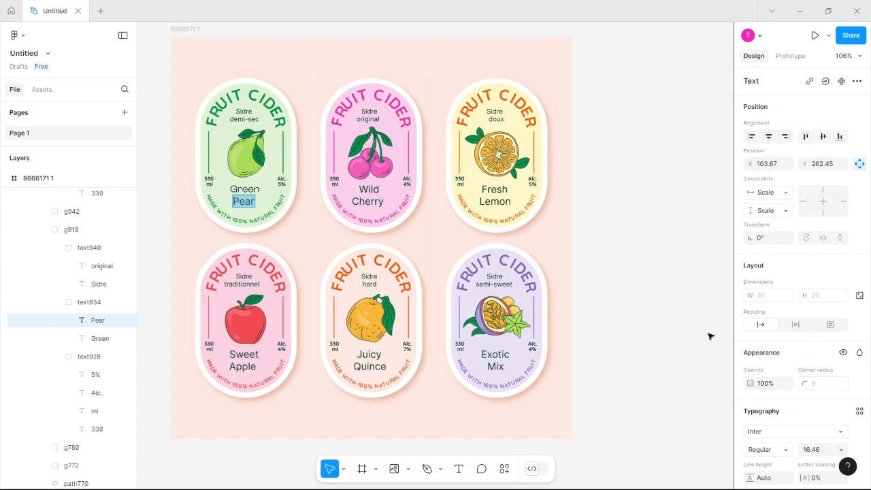
left_click(795, 432)
type("clash")
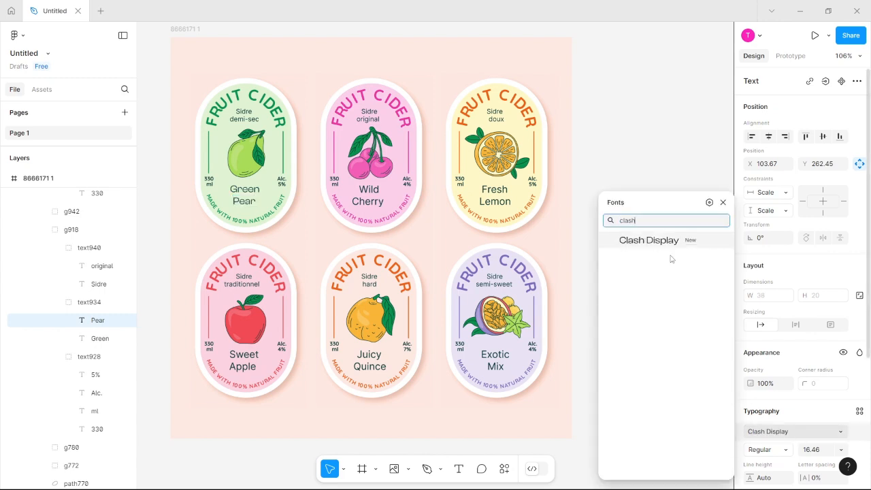
key("Escape")
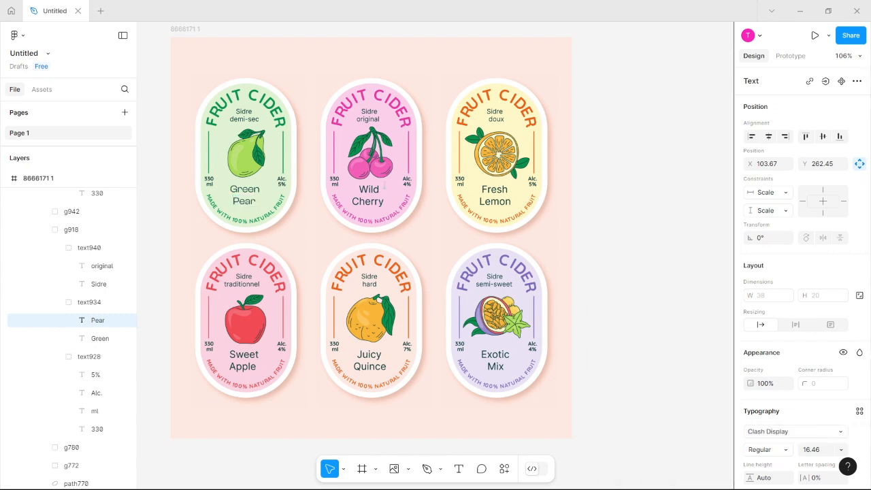
Try to resize the "Green Pear" text group on the green label with the Scale tool.
left_click(245, 190)
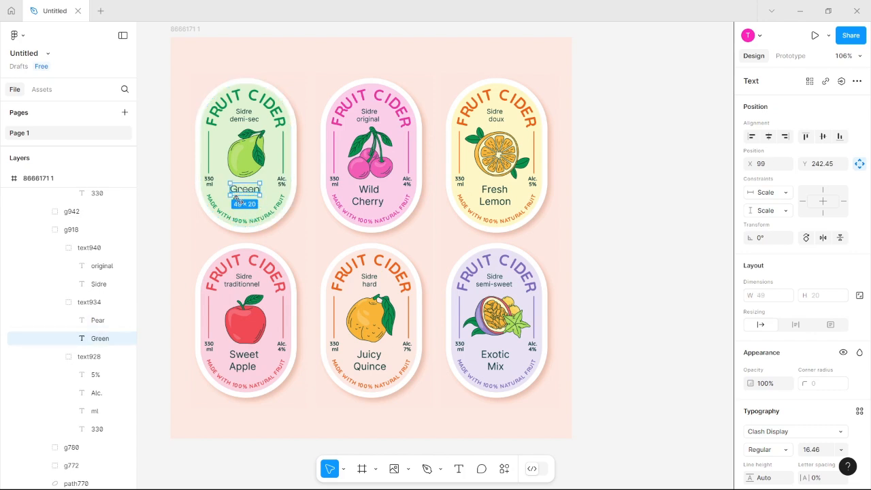
left_click(244, 206)
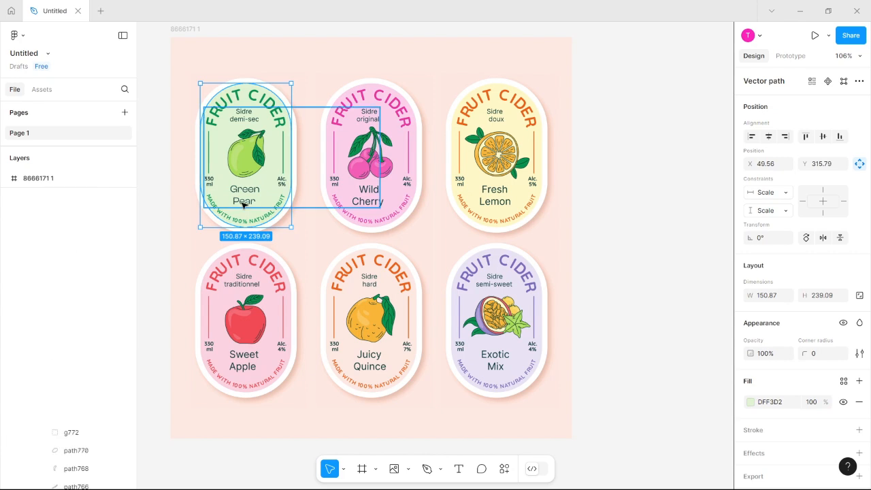
left_click(244, 201)
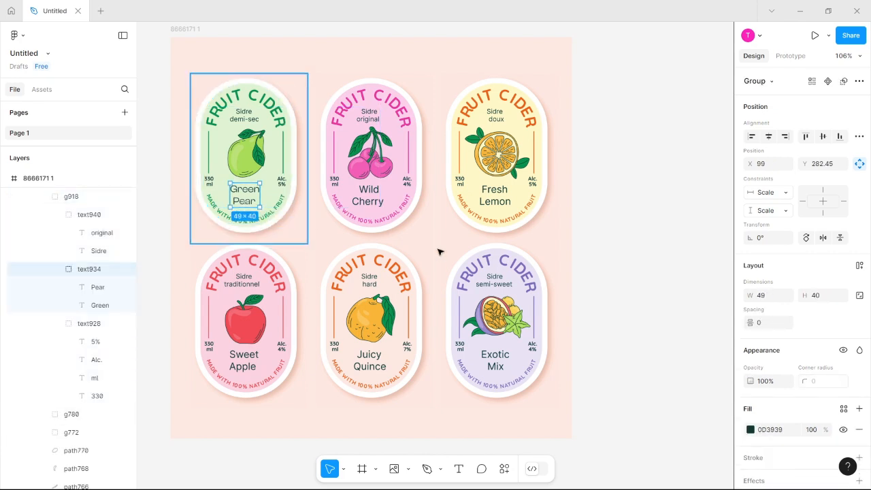
scroll(784, 396, "down", 3)
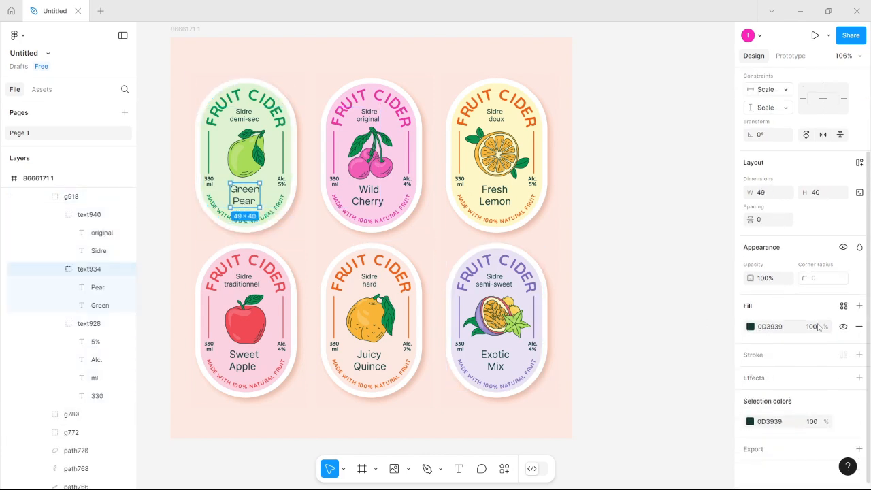
key("k")
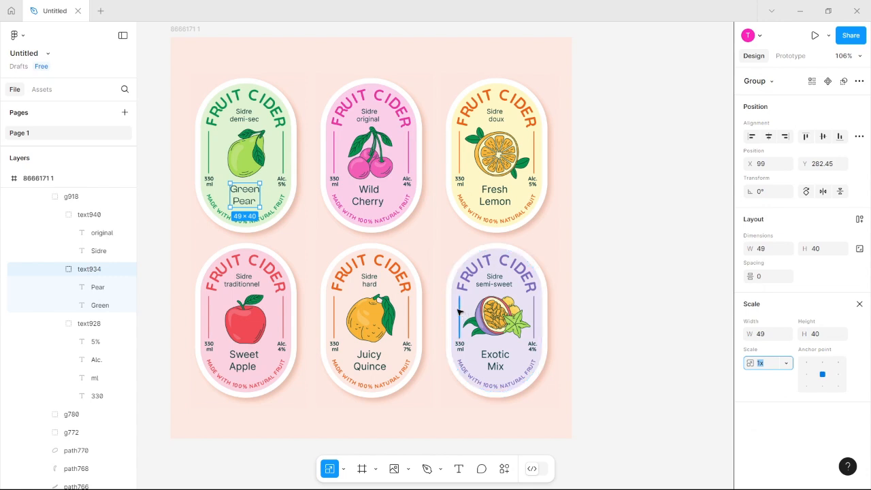
mouse_move(263, 208)
left_mouse_down()
mouse_move(270, 214)
mouse_move(260, 207)
left_mouse_up()
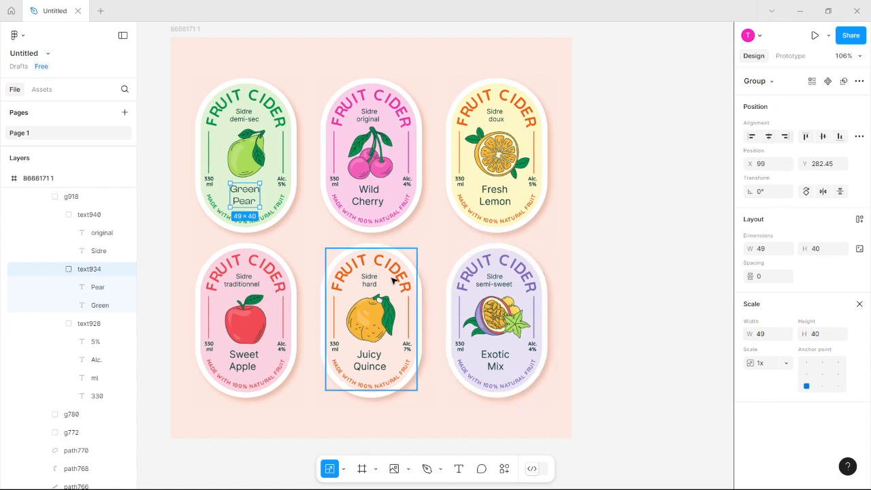
key("v")
scroll(788, 404, "down", 2)
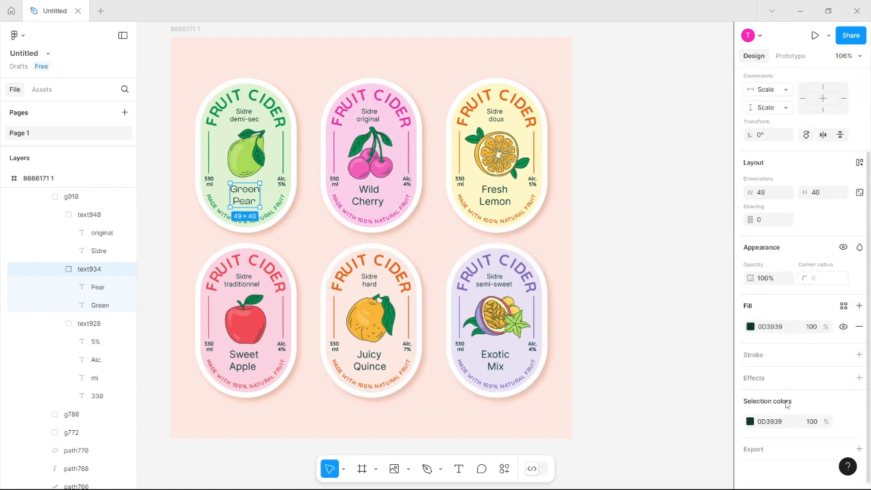
Set the weight of the word "Green" on the Green Pear label to Semibold.
double_click(253, 194)
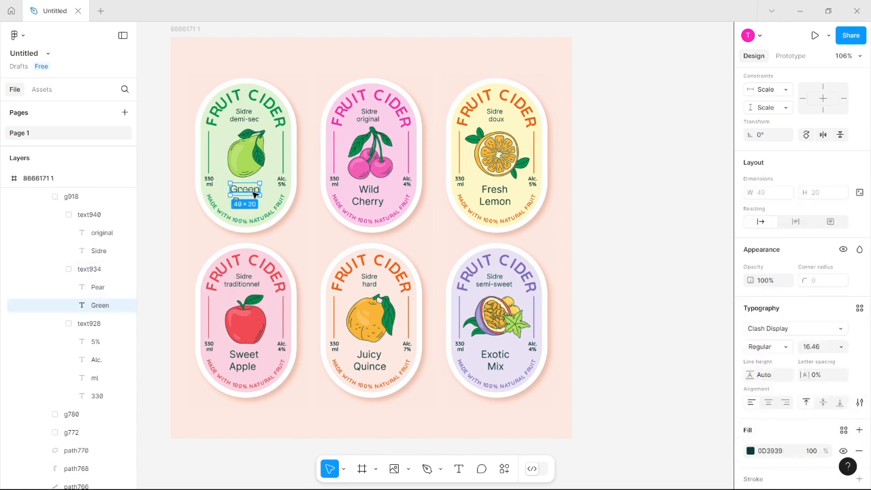
left_click(785, 348)
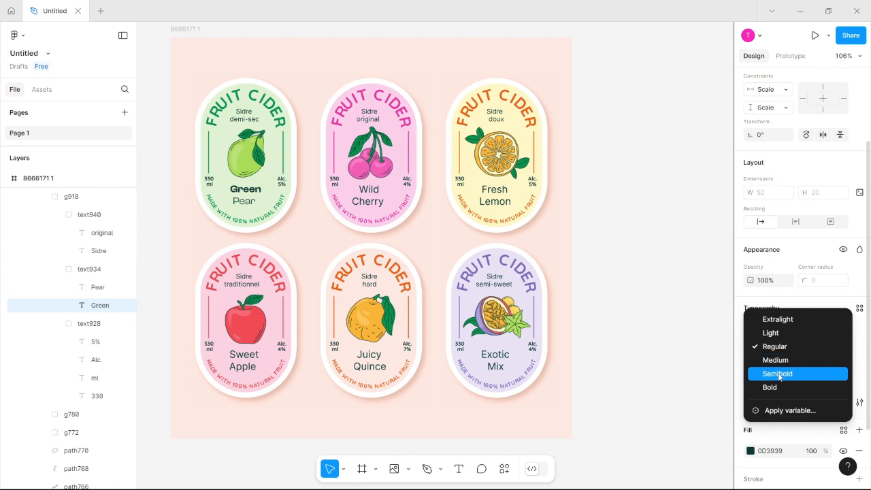
left_click(778, 373)
Select the Green Pear label's layers from its white background path up to text934, and move them out of the frame onto empty canvas beside it.
scroll(598, 246, "down", 3)
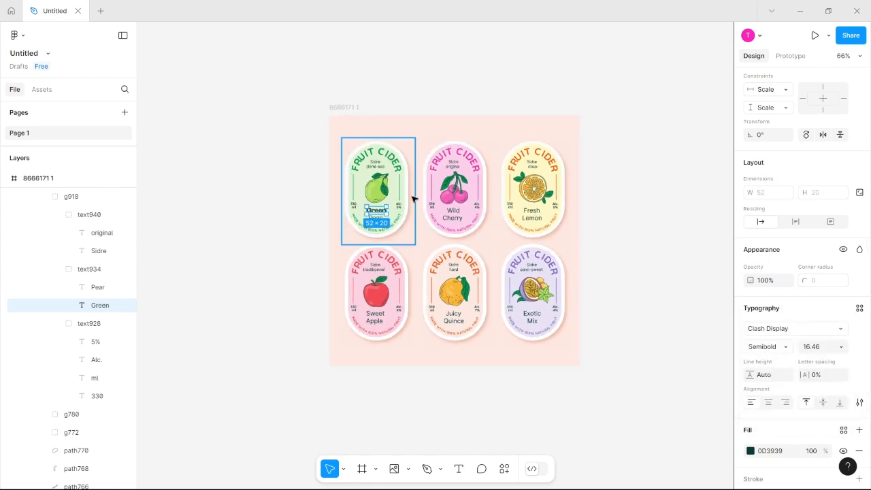
scroll(413, 198, "up", 5)
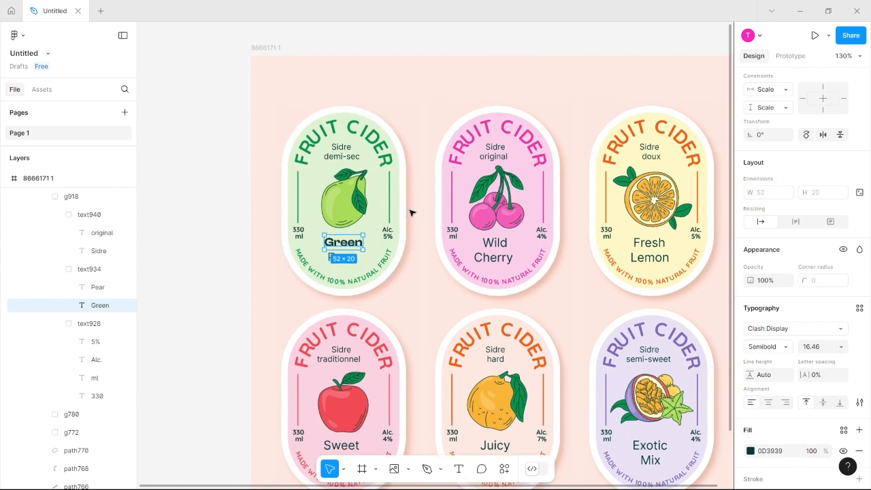
scroll(410, 213, "down", 5)
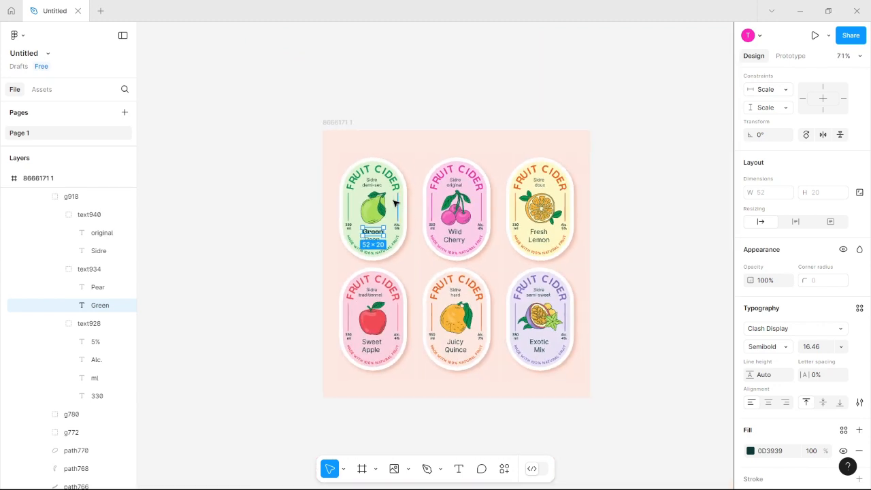
left_click(409, 193)
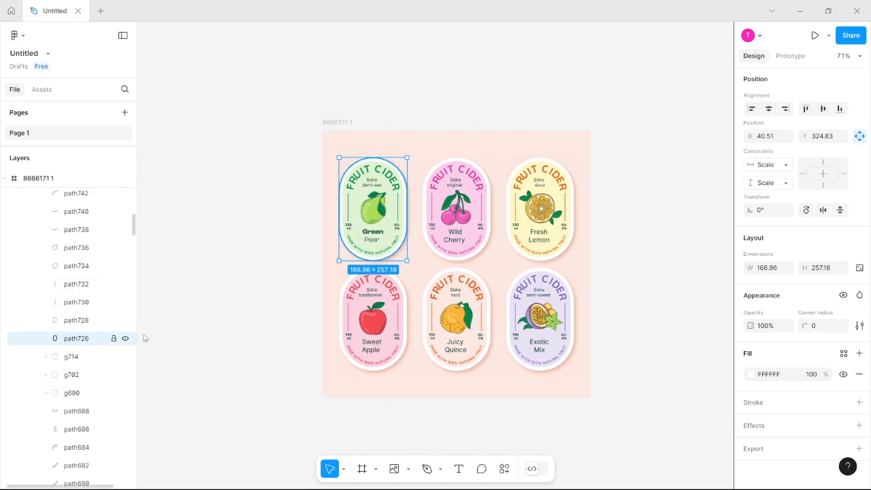
scroll(96, 281, "up", 5)
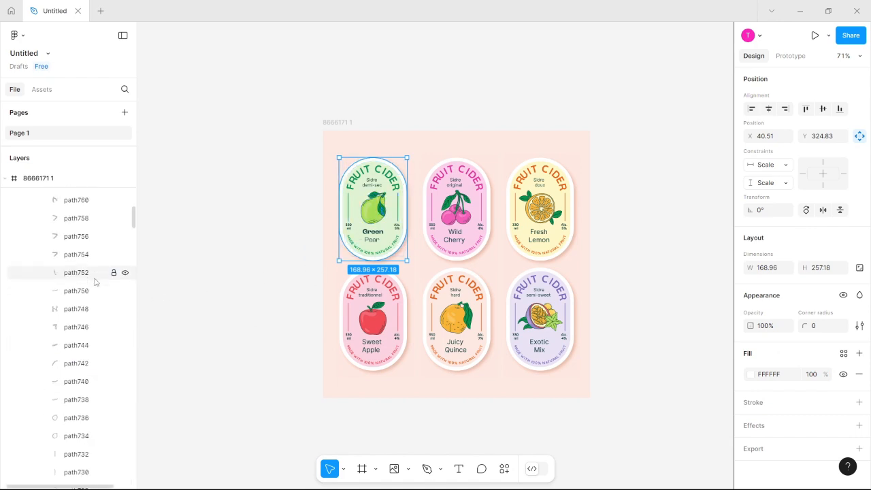
scroll(95, 281, "up", 5)
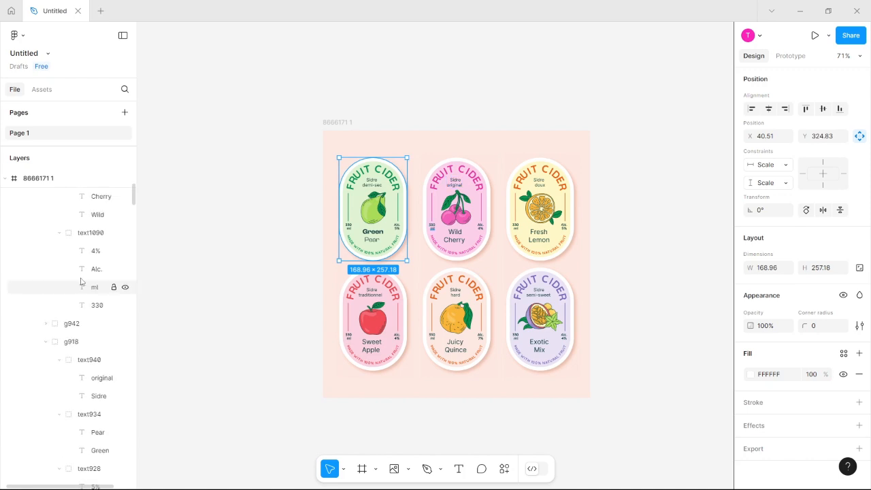
scroll(80, 280, "up", 3)
scroll(76, 293, "down", 5)
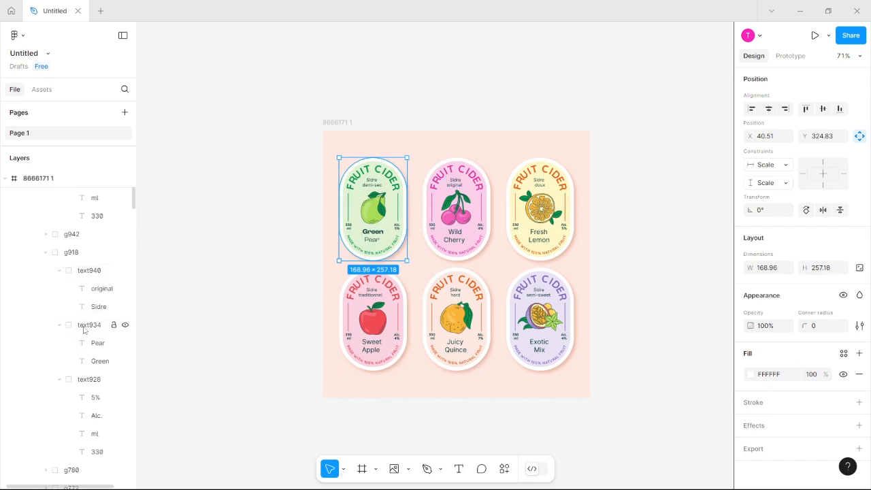
left_click(83, 330, "shift")
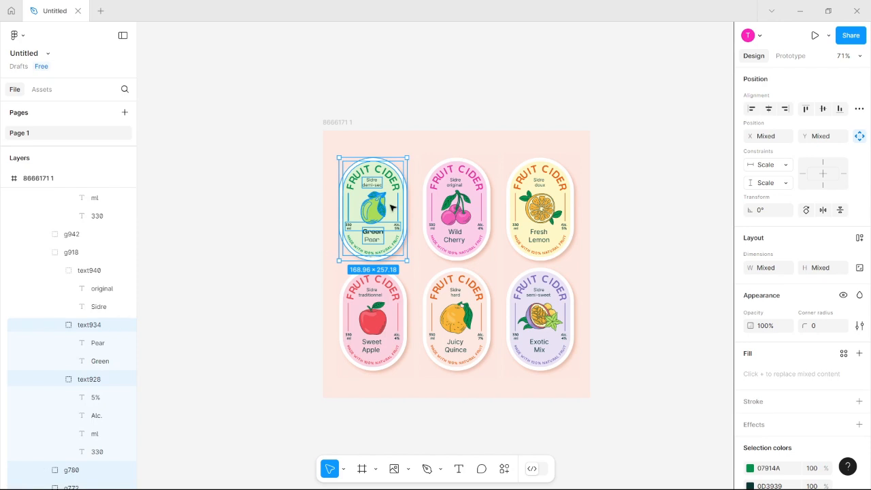
left_click_drag(392, 203, 210, 195)
scroll(245, 218, "left", 4)
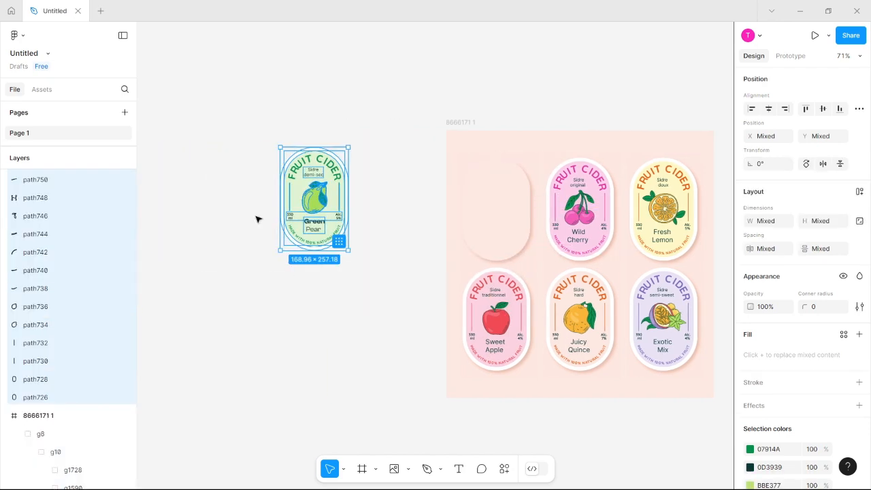
scroll(364, 235, "up", 5)
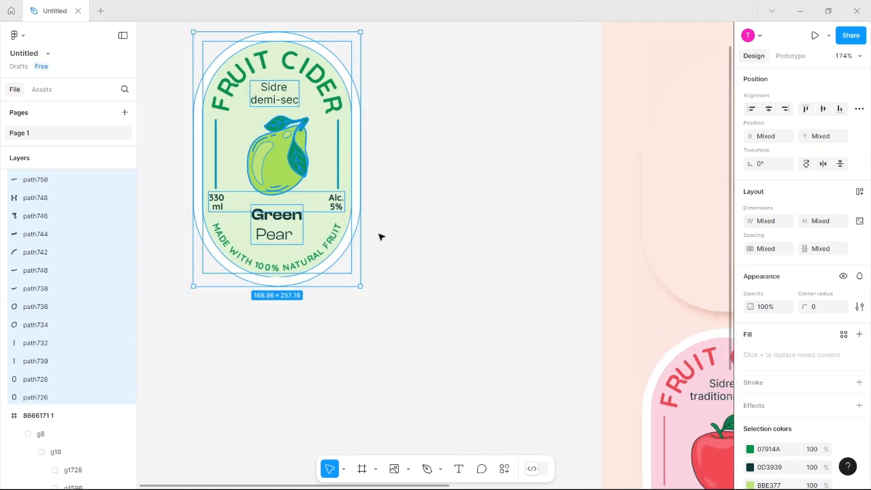
scroll(380, 237, "down", 3)
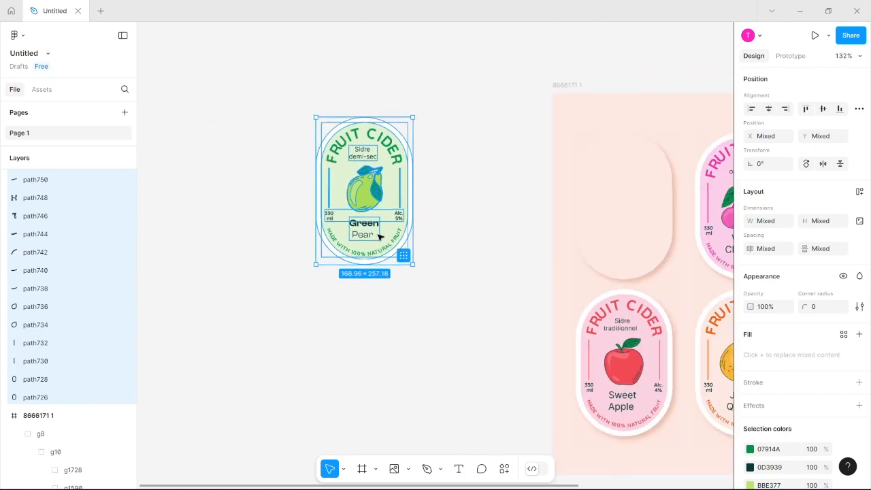
left_click(396, 219)
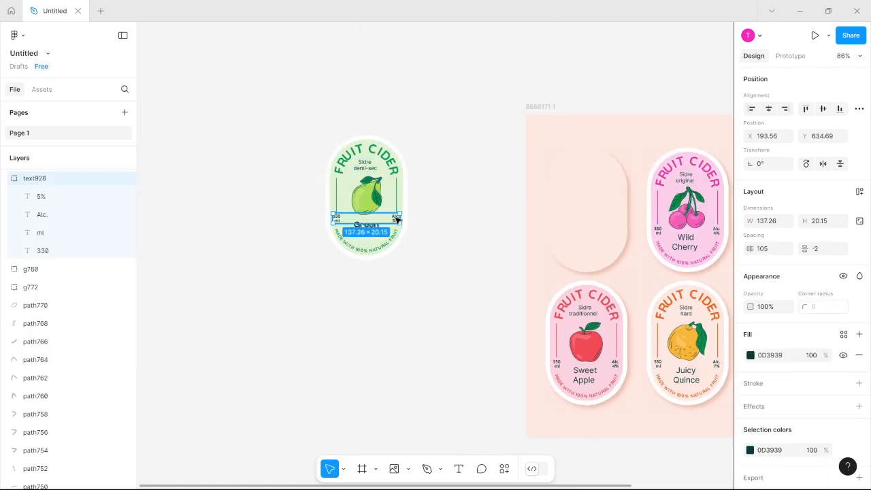
left_click(420, 216)
Change the font of both text lines "Sidre" and "demi-sec" on the Green Pear label to Clash Display.
left_click(373, 168)
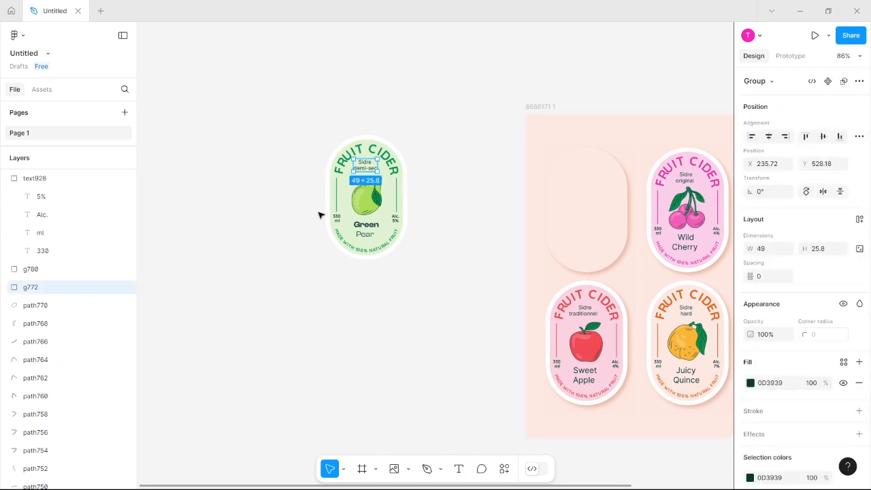
double_click(365, 165)
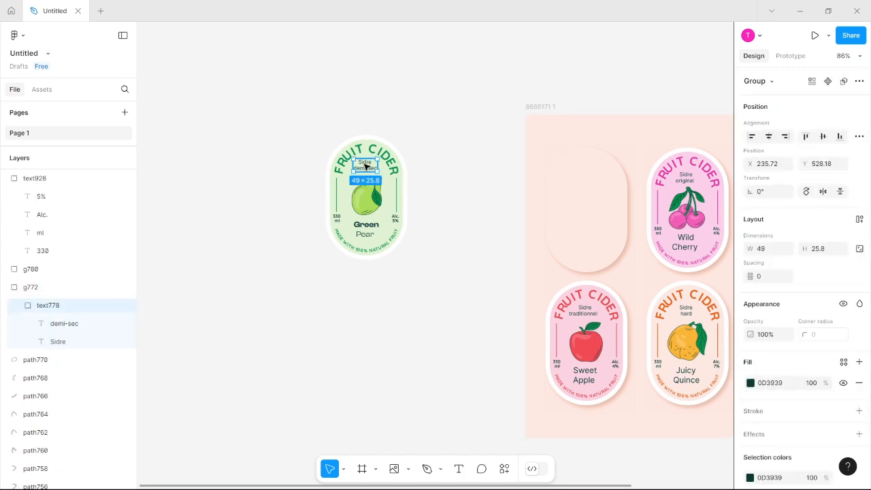
double_click(365, 164)
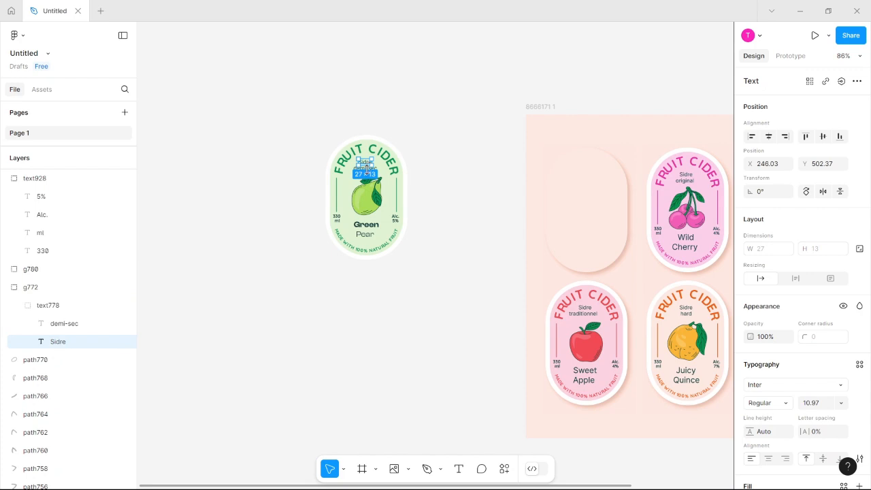
scroll(368, 190, "up", 5)
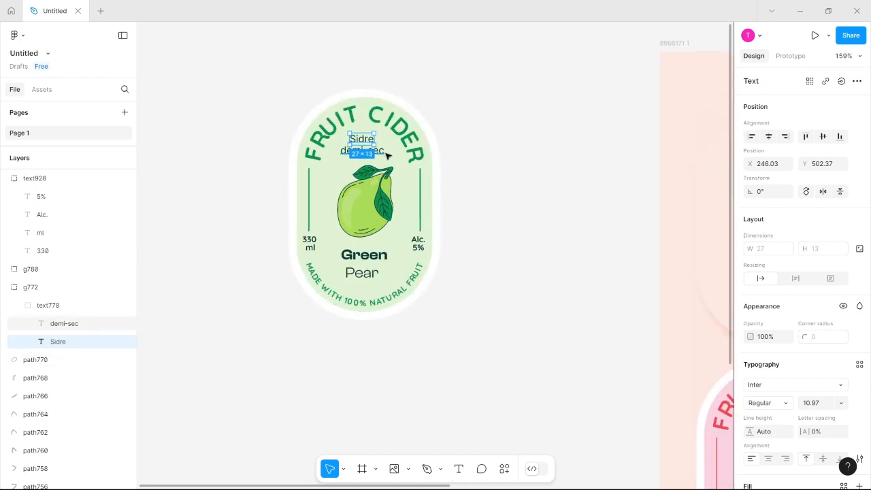
left_click(384, 153)
left_click(368, 139, "shift")
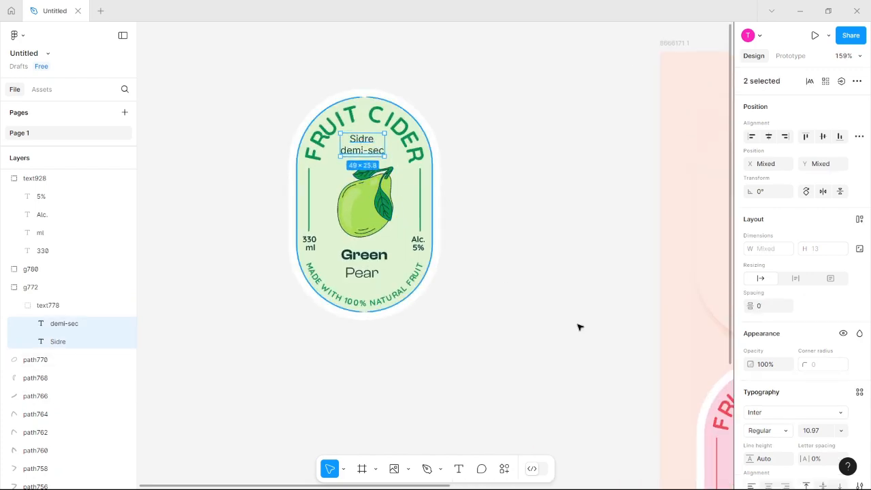
left_click(790, 412)
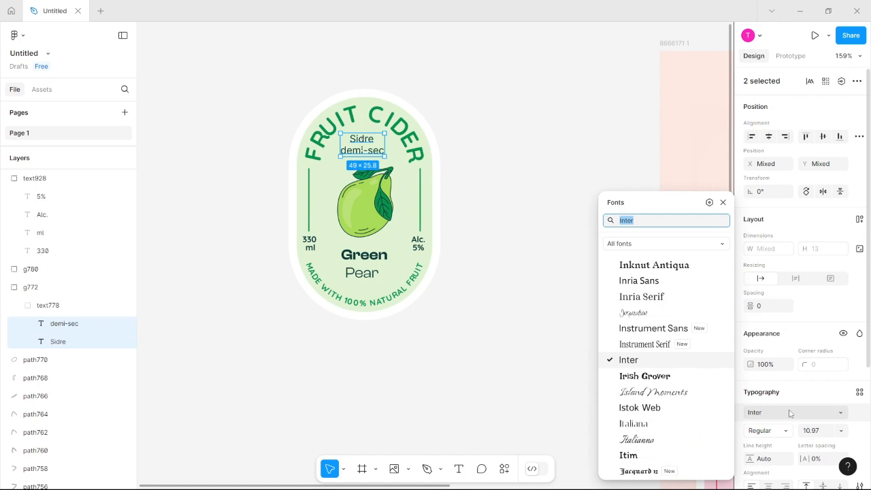
type("clso")
key("BackSpace")
key("BackSpace")
type("as")
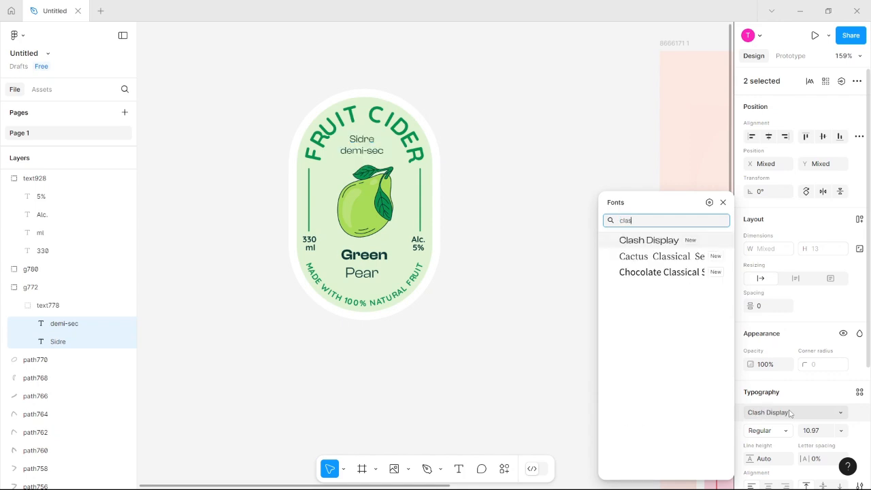
key("Return")
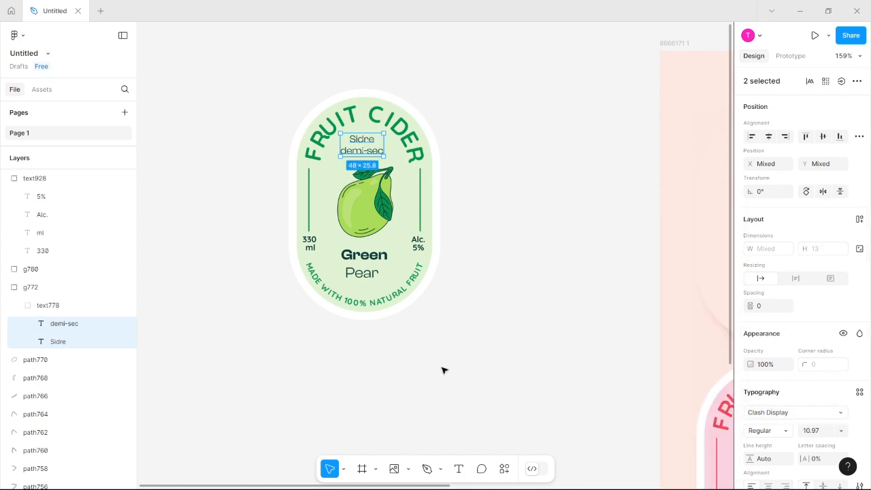
Set the weight of the word "Pear" on the green label to Semibold.
left_click(375, 277)
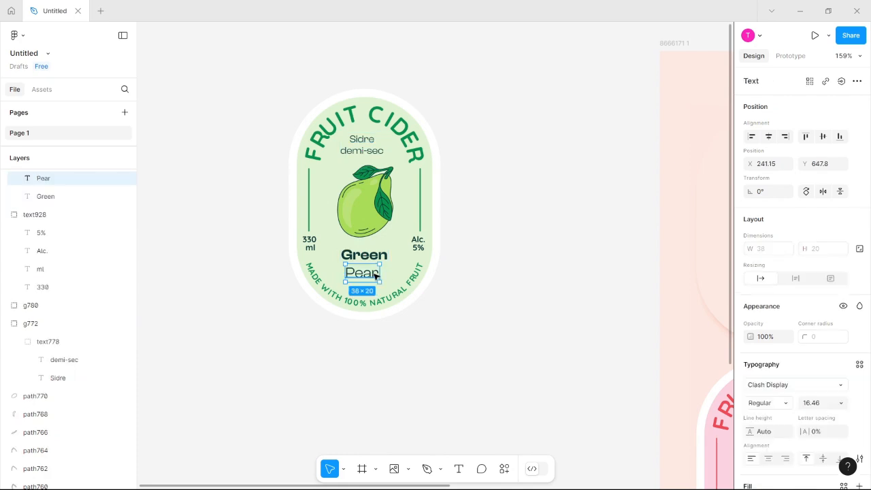
left_click(776, 404)
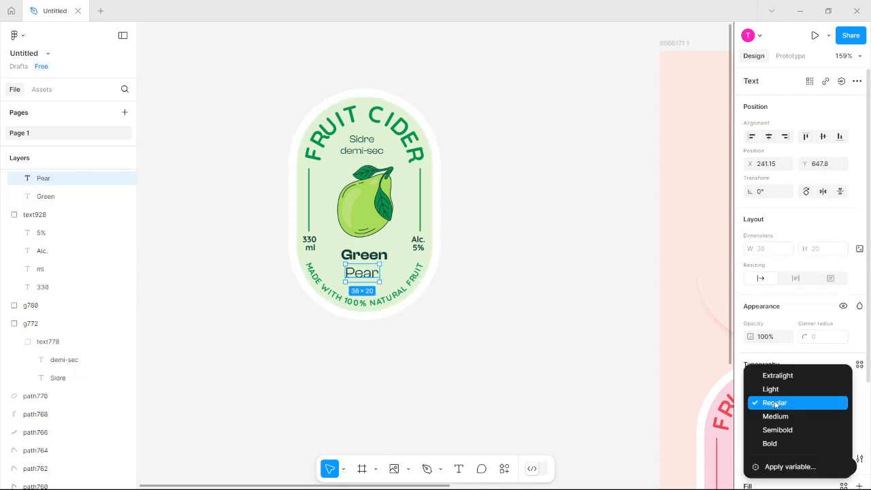
left_click(783, 443)
left_click(780, 390)
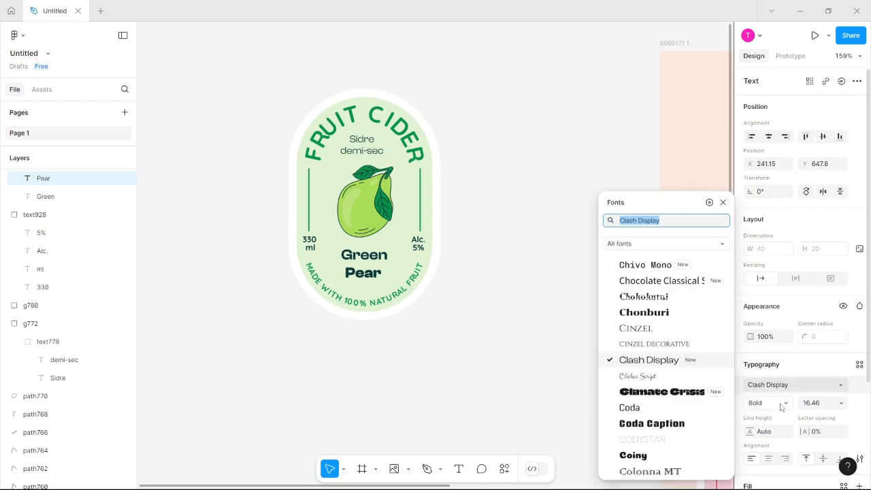
left_click(782, 405)
left_click(780, 389)
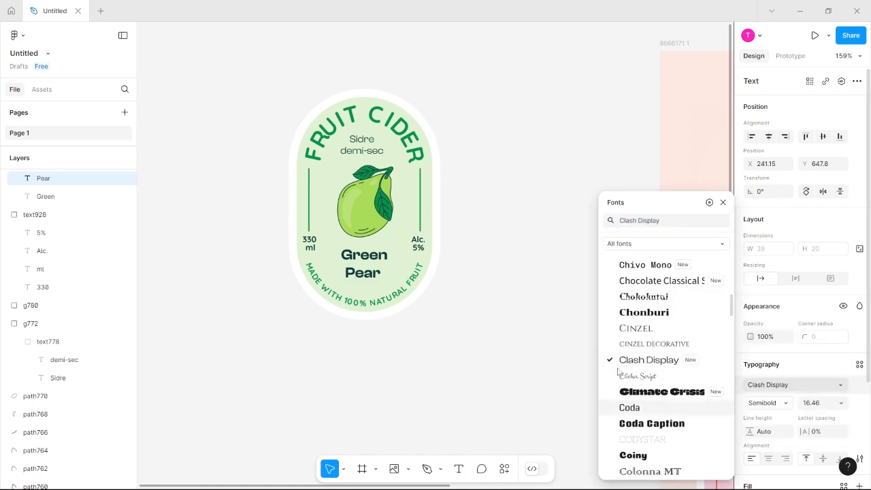
left_click(466, 328)
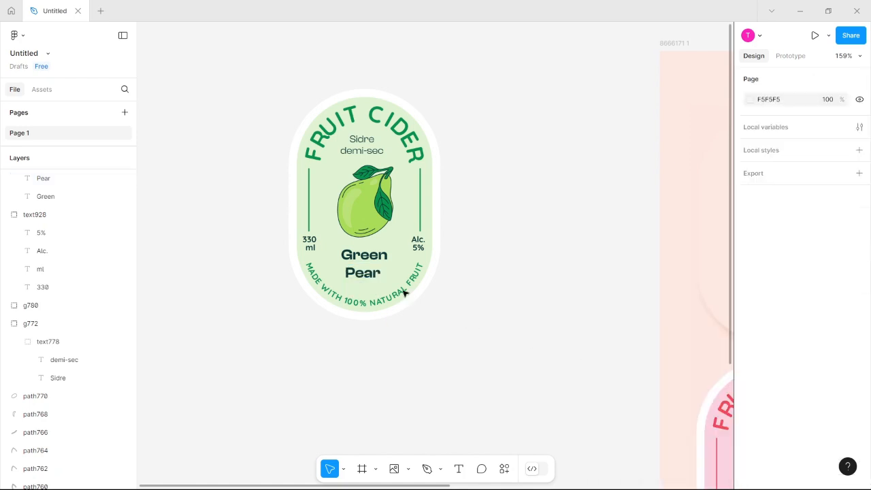
Add a drop shadow effect to the Green Pear label's white background path.
left_click(379, 270)
left_click(441, 226)
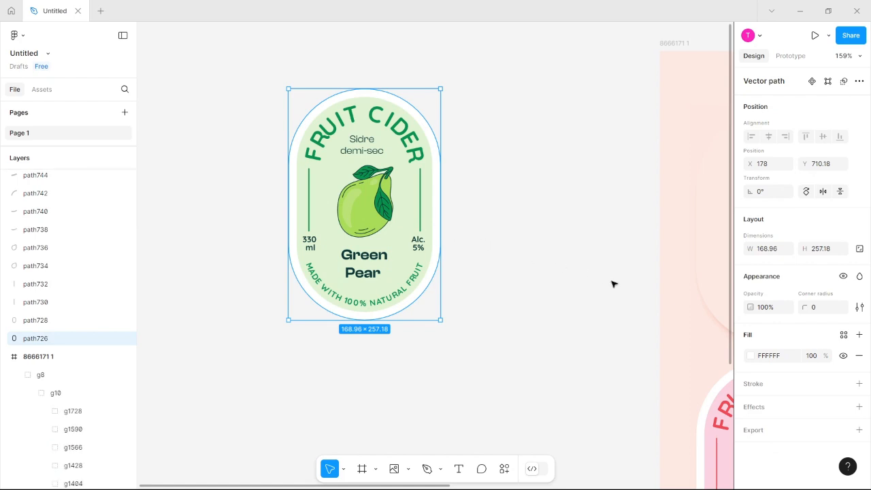
left_click(762, 408)
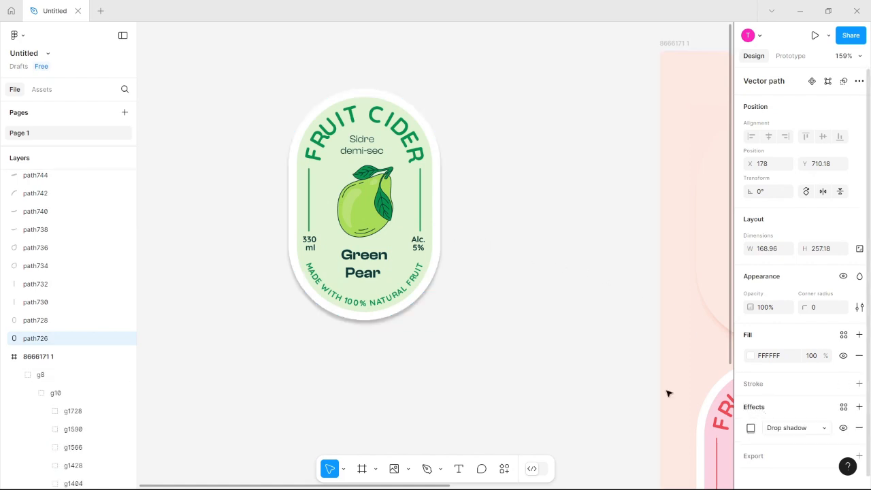
scroll(537, 348, "right", 4)
scroll(537, 348, "down", 5)
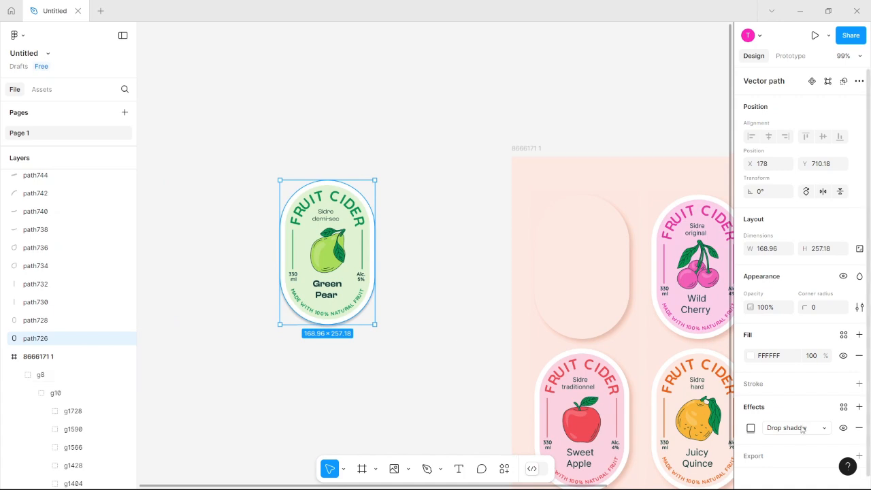
Set the drop shadow's X and Y offsets to 2 on the label's white background path.
left_click(752, 429)
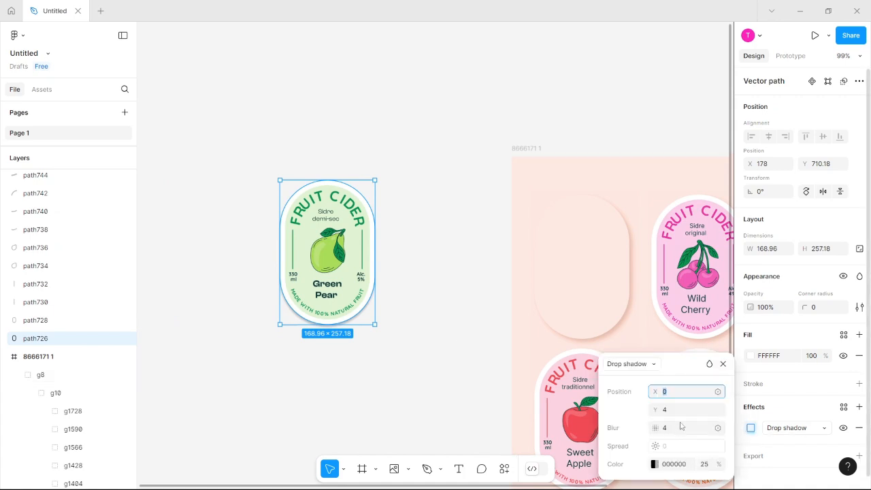
left_click(677, 413)
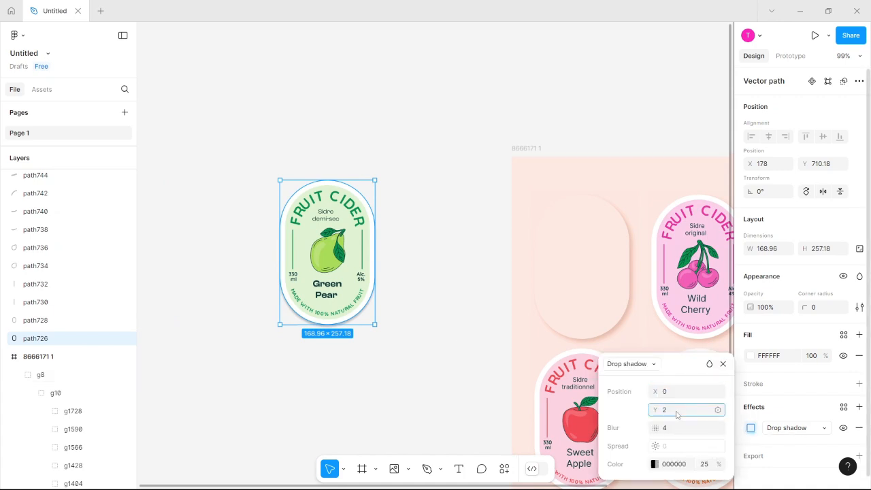
left_click(678, 393)
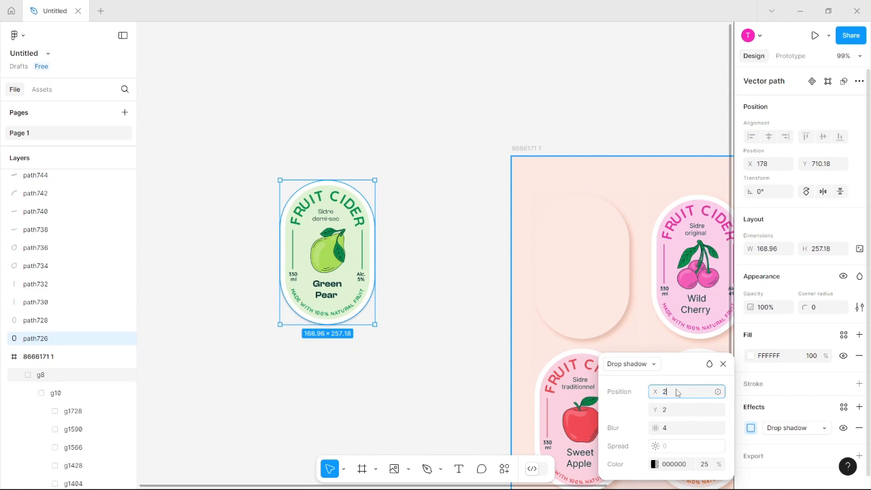
type("2")
key("Return")
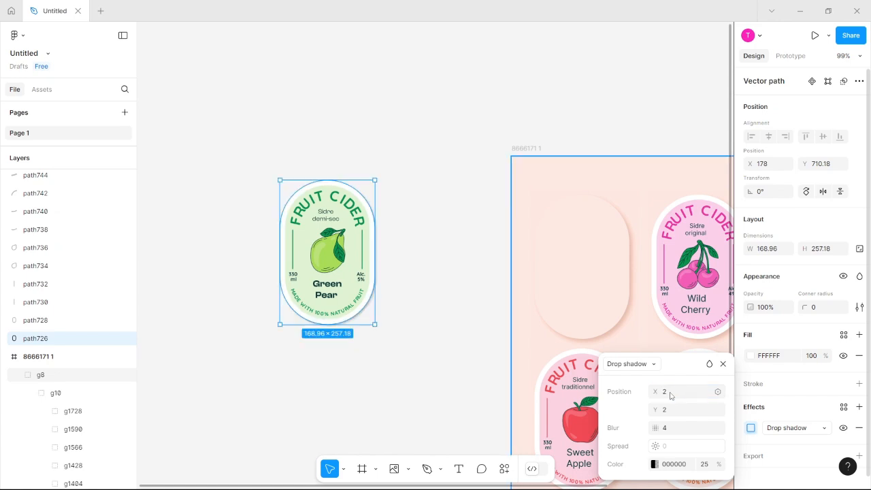
Set the drop shadow's blur to 20 and its color opacity to 15%.
left_click(685, 429)
type("20")
key("Return")
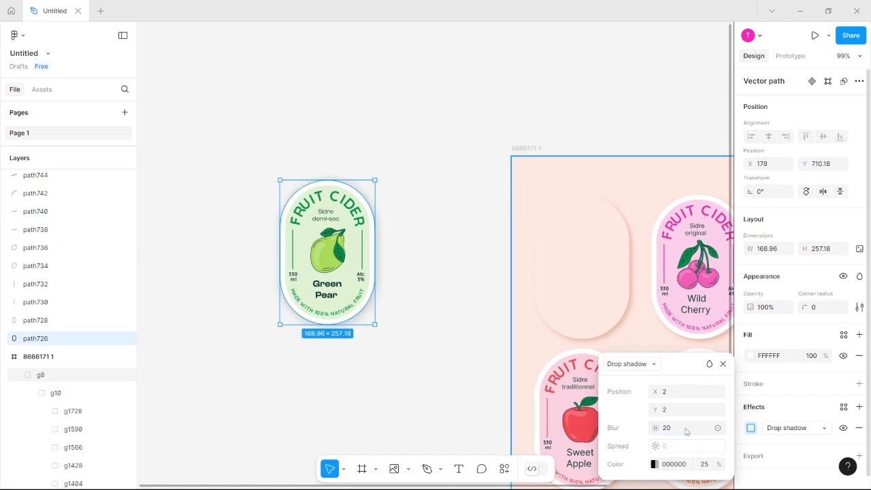
left_click(707, 465)
type("15")
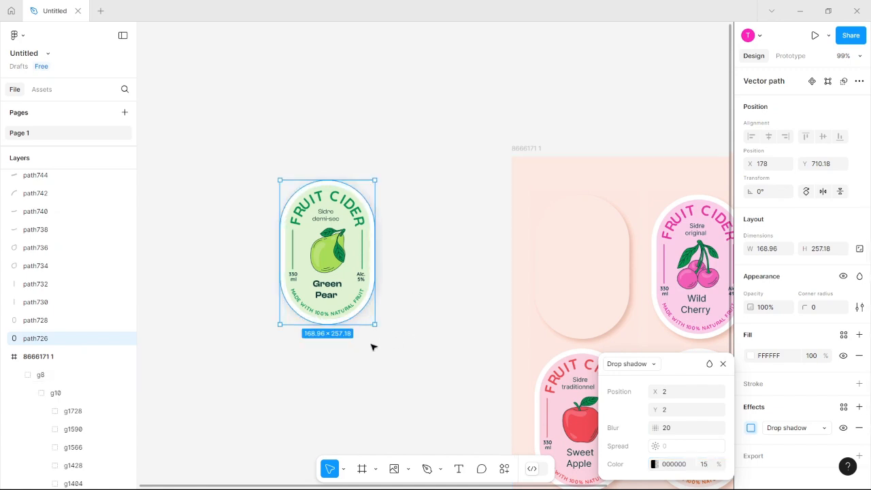
Group all layers of the Green Pear label and move the group further up on the empty canvas.
left_click(402, 346)
left_click_drag(406, 347, 275, 169)
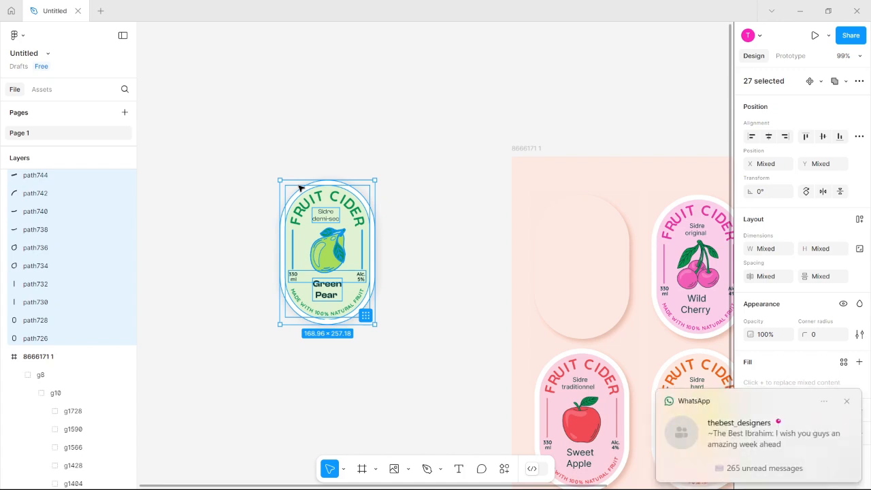
key("ctrl+g")
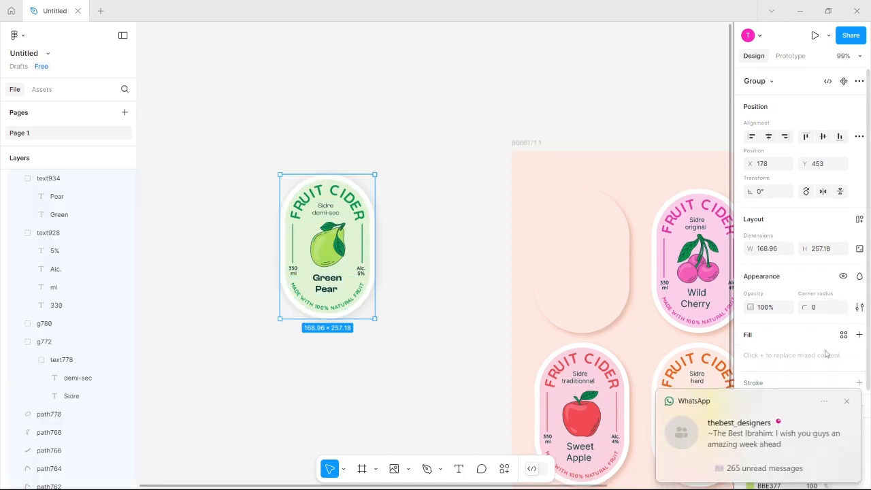
left_click(847, 401)
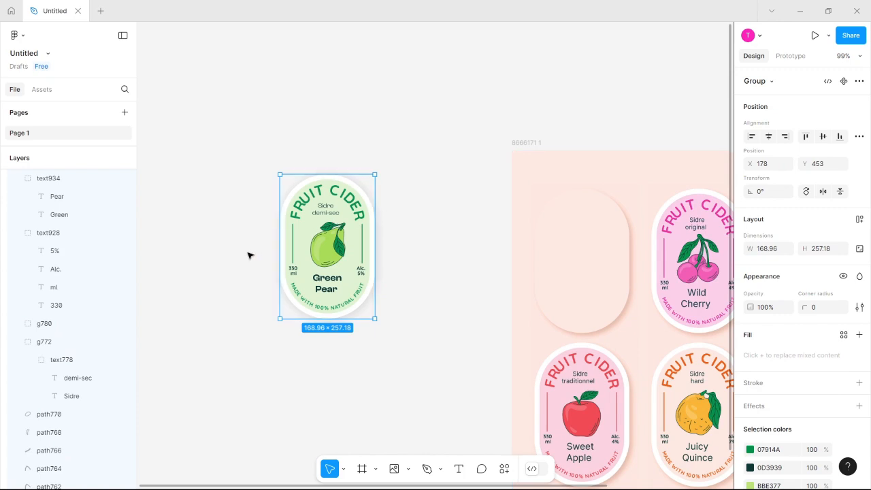
left_click_drag(313, 220, 296, 157)
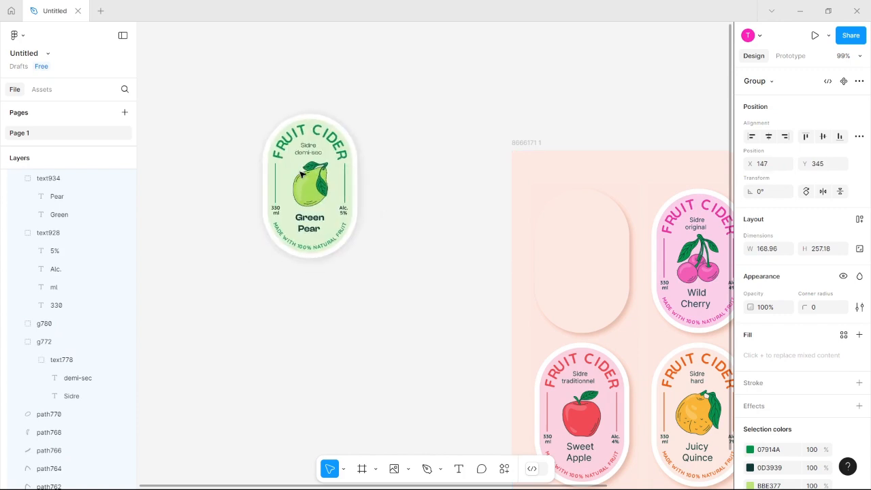
double_click(299, 135)
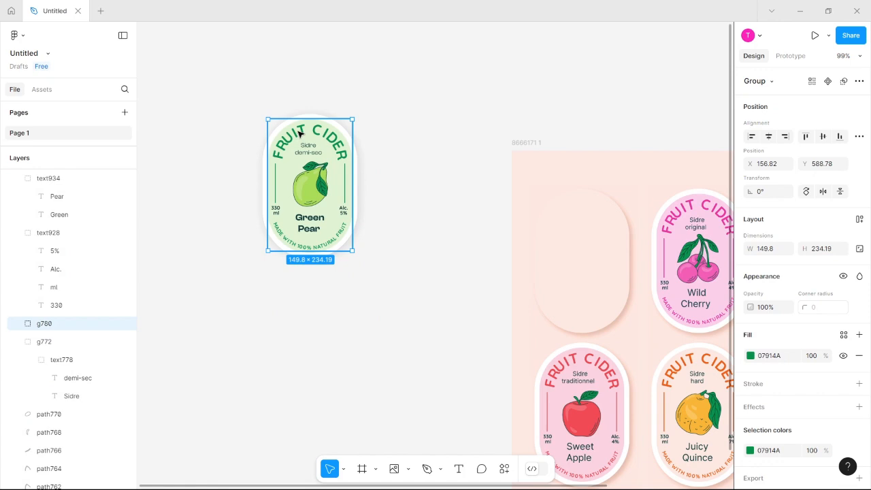
double_click(299, 135)
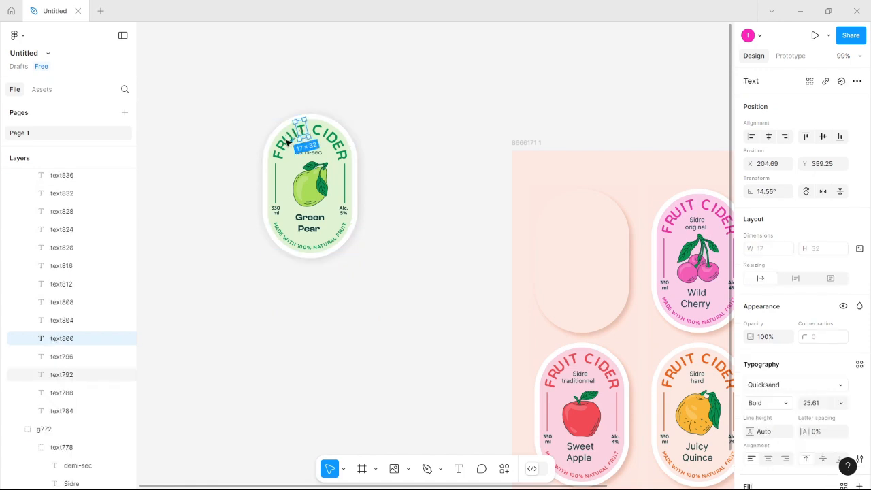
left_click(288, 141)
left_click(276, 144)
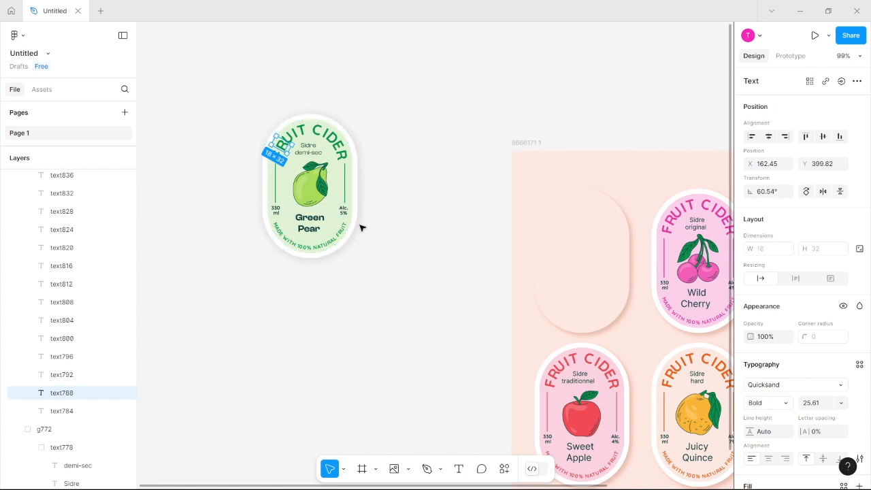
left_click(405, 236)
Rename the Green Pear label's group to "Pear".
left_click(349, 215)
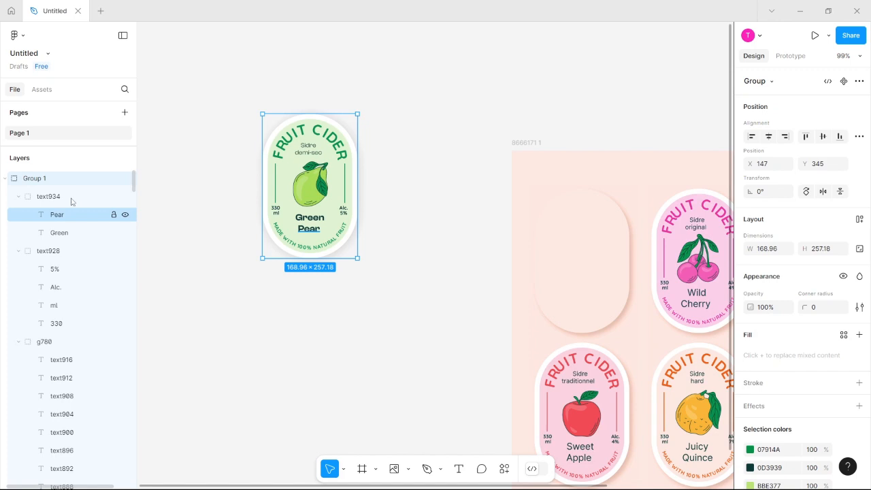
double_click(31, 179)
type("Pear")
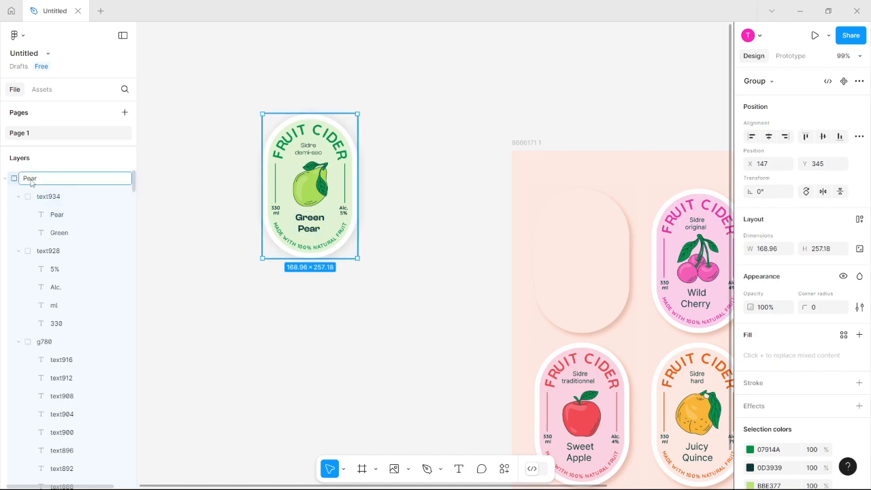
key("Return")
left_click(429, 311)
scroll(429, 314, "down", 3)
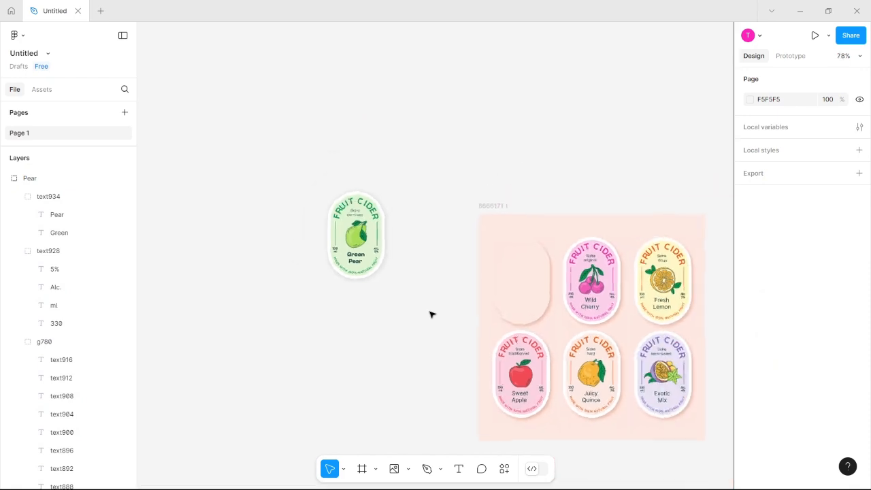
Import the empty aluminum beverage can image onto the canvas below the four label frames.
scroll(429, 314, "down", 2)
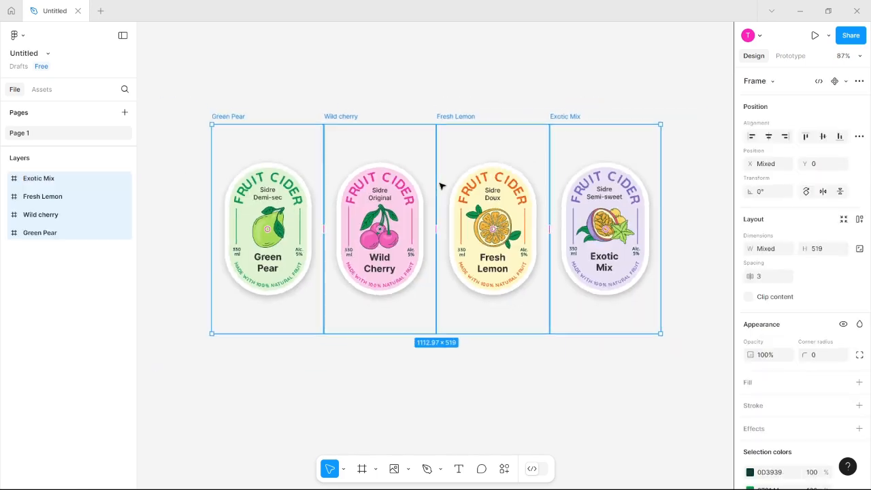
scroll(444, 182, "down", 5)
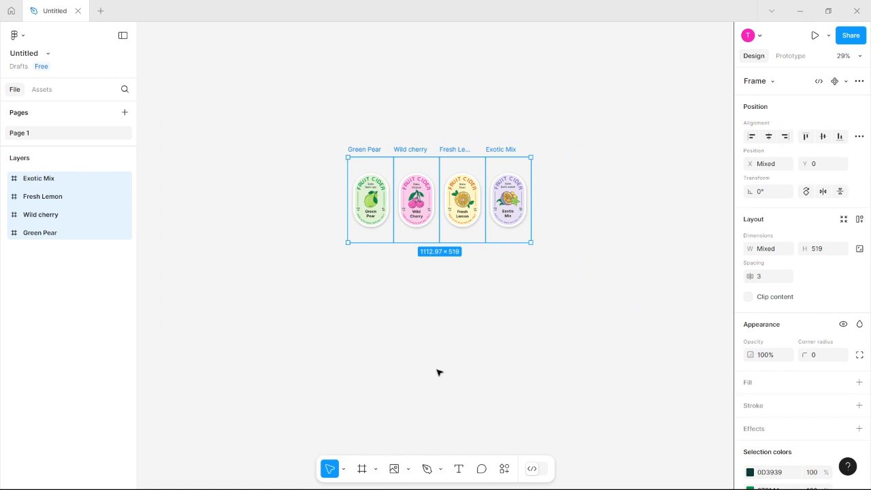
left_click(396, 470)
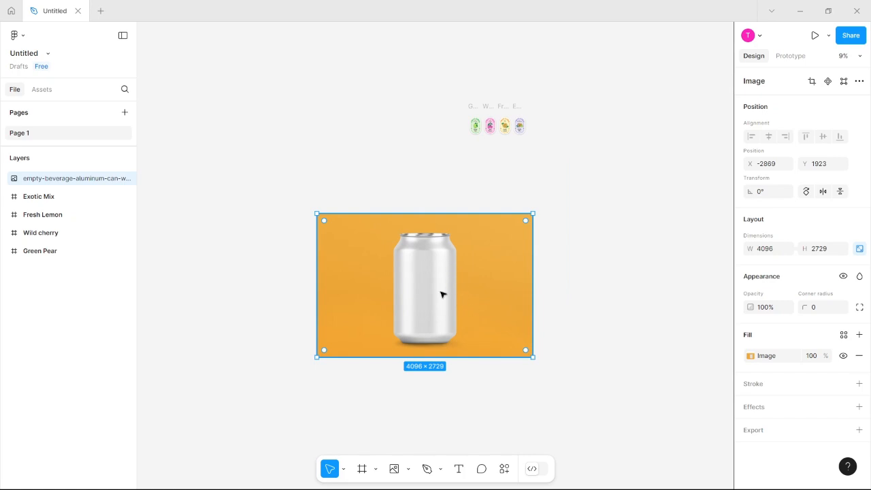
Find the Remove BG plugin by searching for "remove", look at its API key settings and close them.
left_click(504, 469)
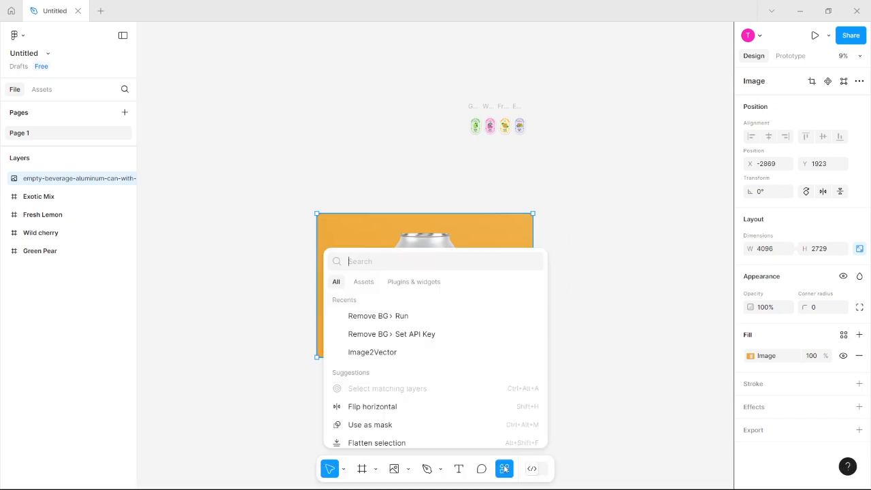
left_click(415, 283)
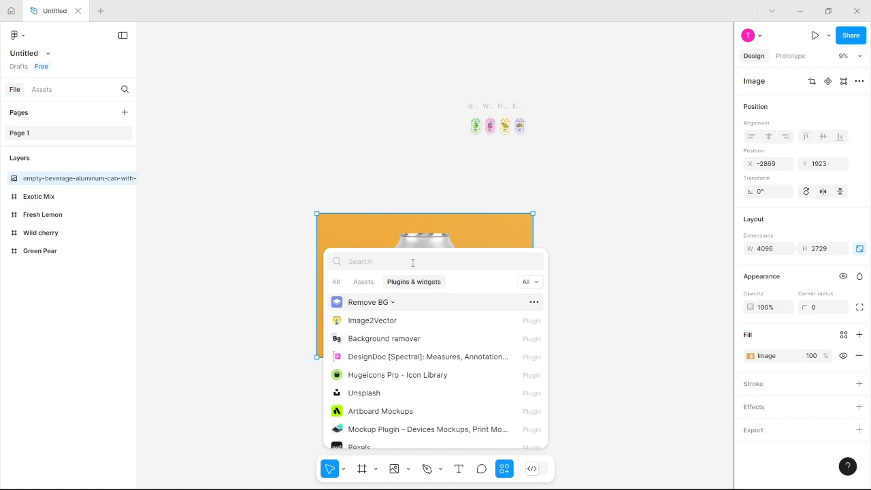
type("remove")
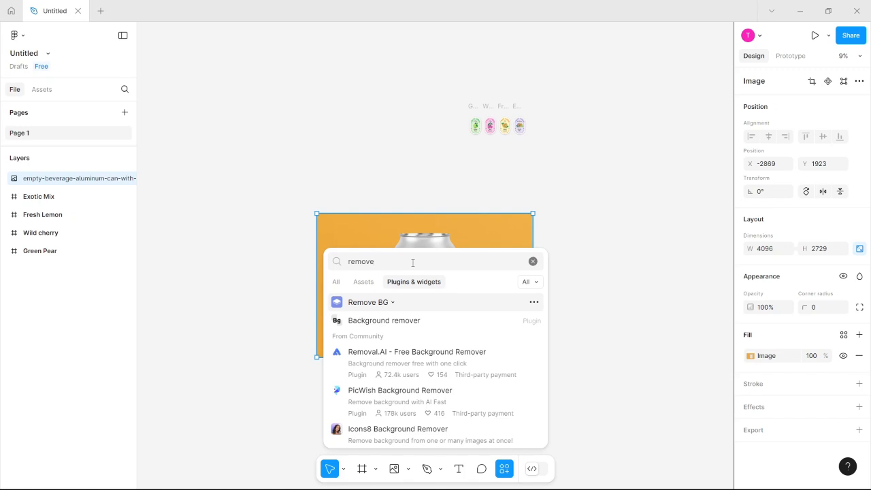
left_click(402, 304)
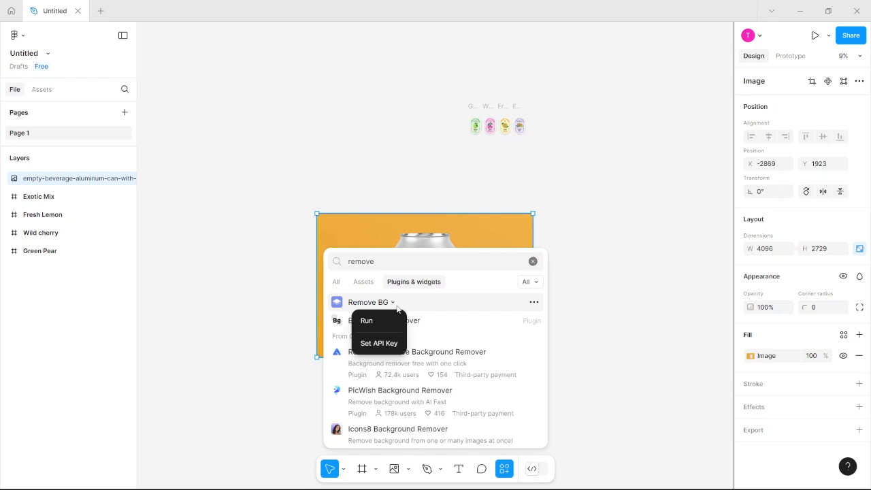
left_click(380, 344)
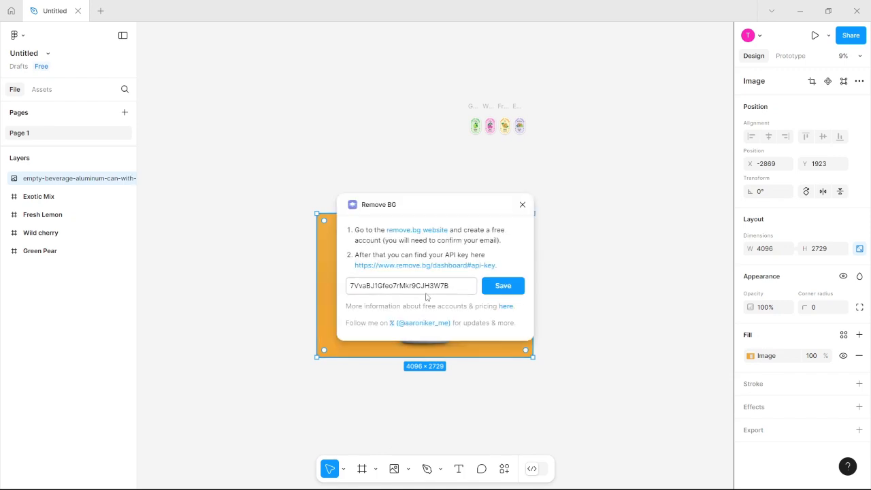
left_click(523, 205)
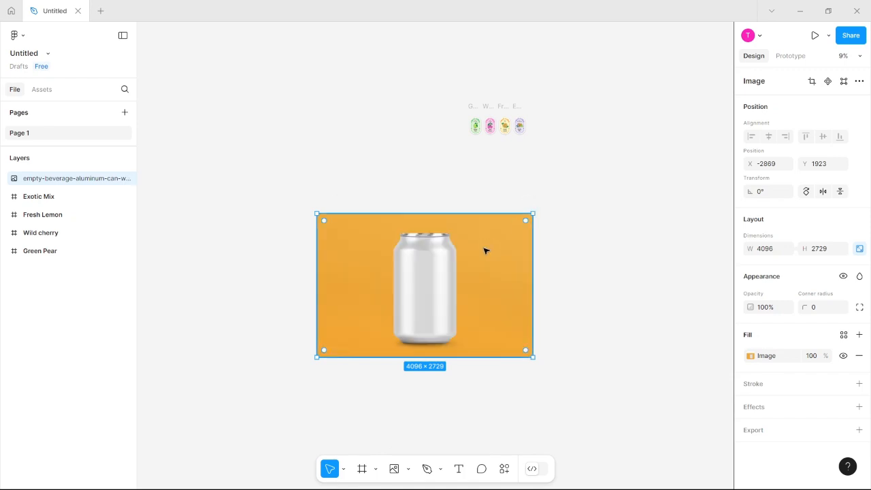
Run the Remove BG plugin on the can image to remove its orange background.
left_click(505, 469)
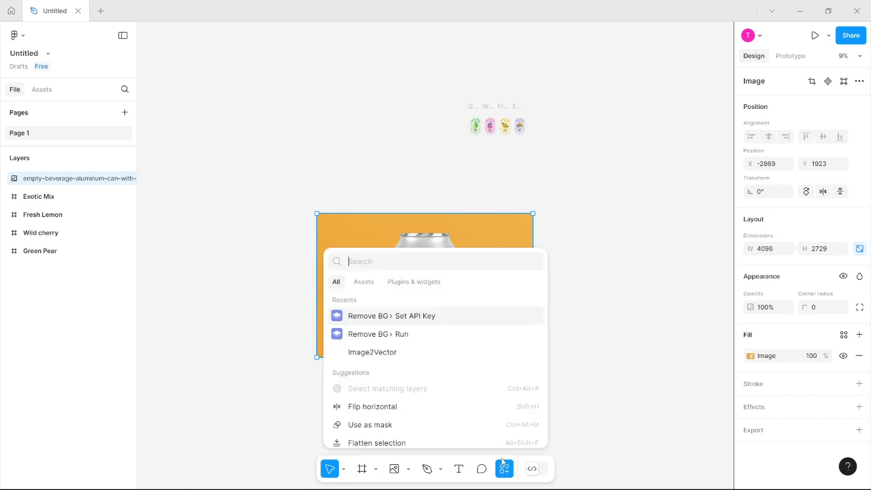
left_click(392, 337)
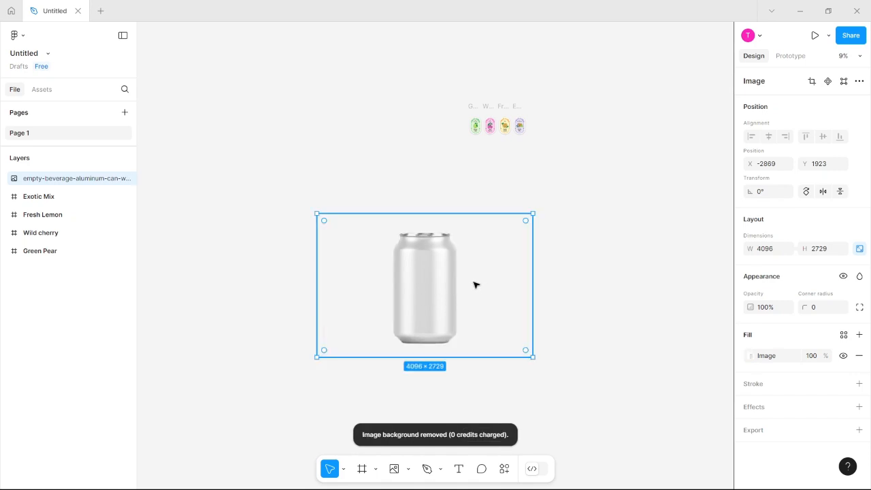
scroll(474, 285, "up", 5, "ctrl")
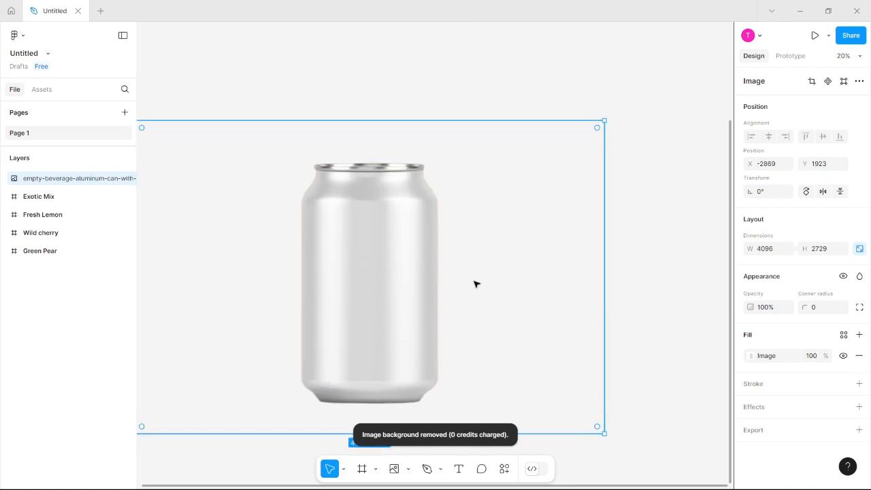
scroll(521, 264, "left", 3)
Crop the can image closely around the can on all four sides to about 1392 × 2328.
scroll(528, 264, "down", 4, "ctrl")
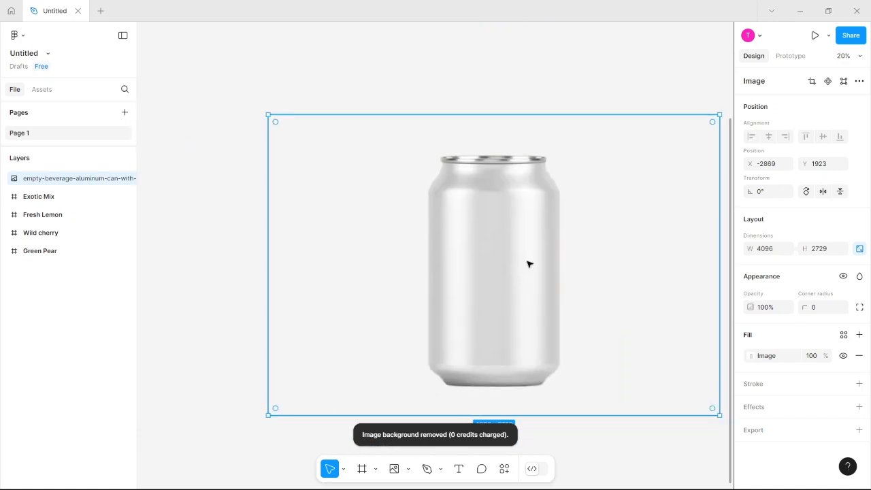
scroll(619, 335, "down", 1, "ctrl")
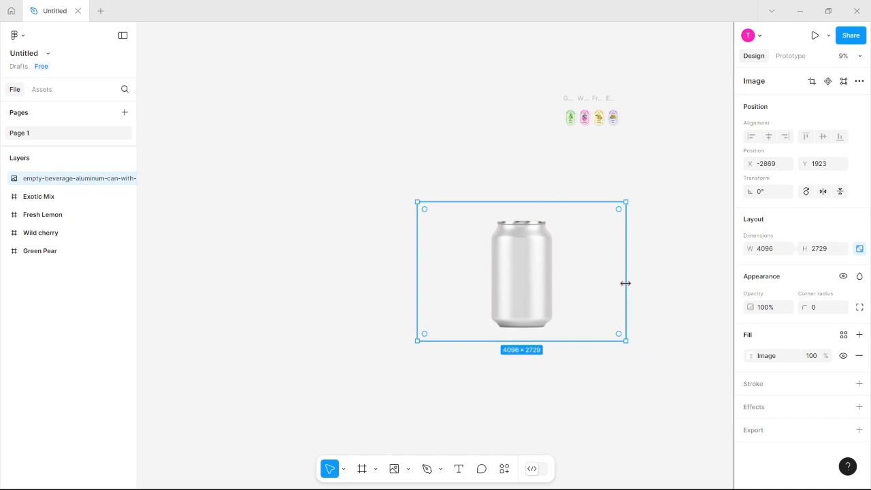
left_click_drag(626, 283, 559, 290)
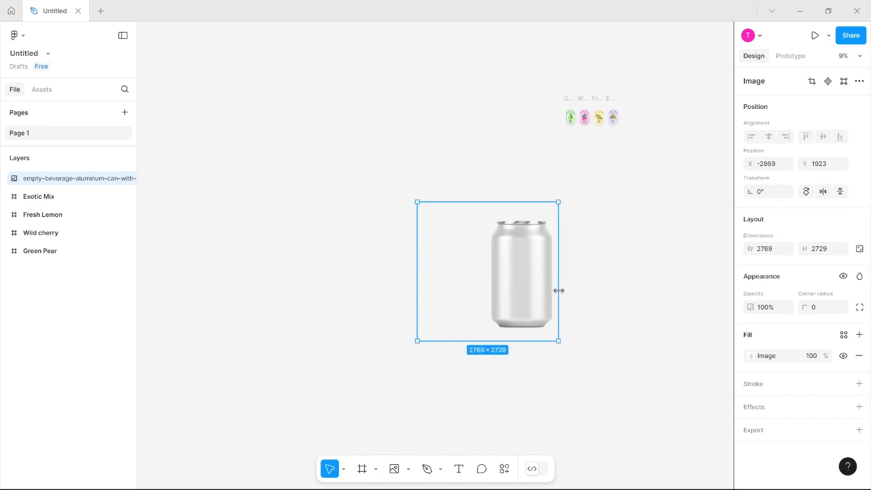
left_click_drag(416, 269, 482, 280)
left_click_drag(486, 281, 488, 280)
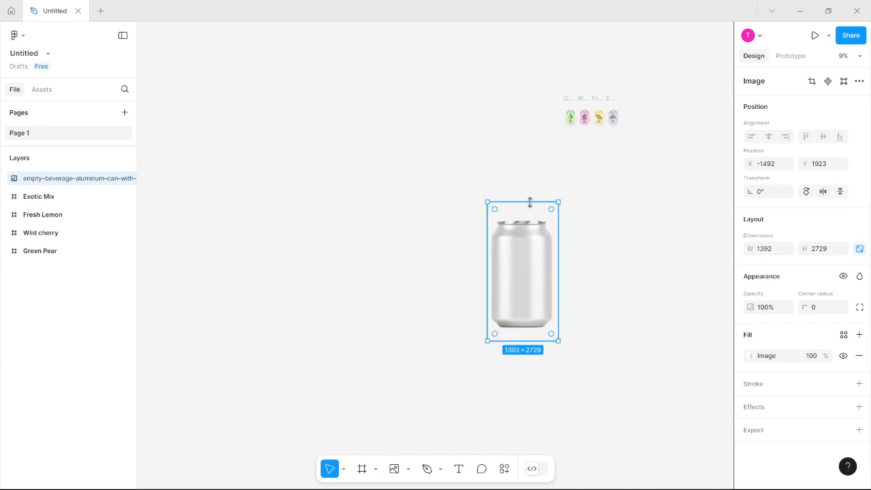
left_click_drag(529, 206, 529, 215)
left_click_drag(530, 340, 531, 334)
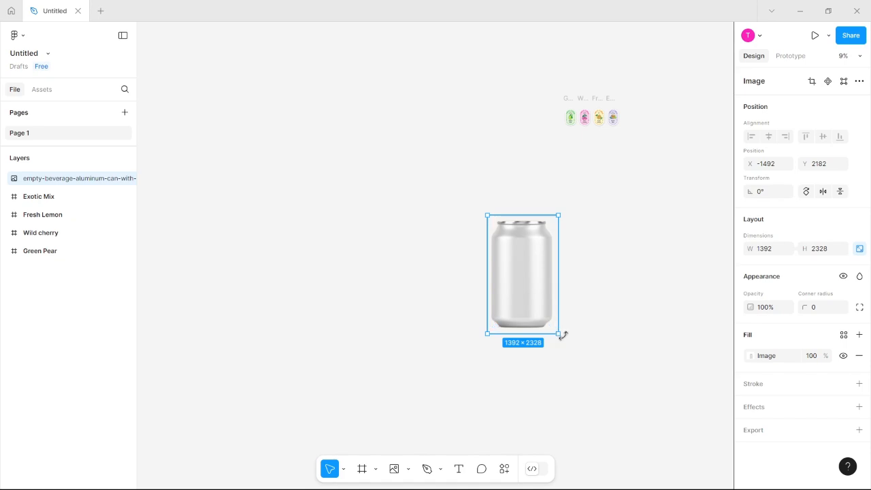
Scale the cropped can image down to about 407 × 680.
left_click_drag(558, 334, 500, 251)
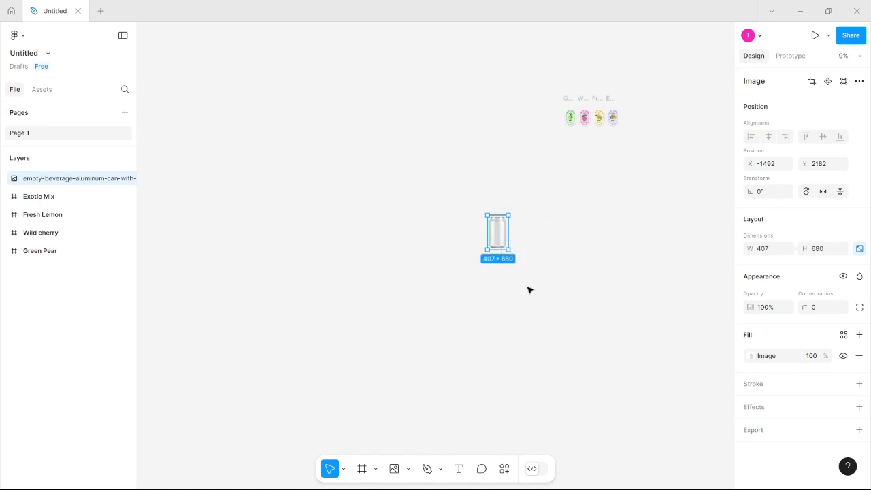
scroll(529, 290, "up", 5, "ctrl")
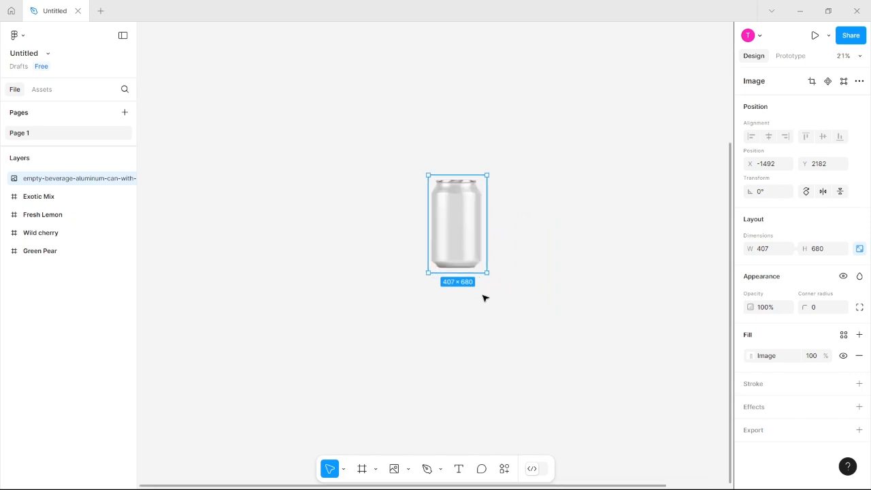
scroll(485, 298, "up", 2)
scroll(504, 309, "down", 5)
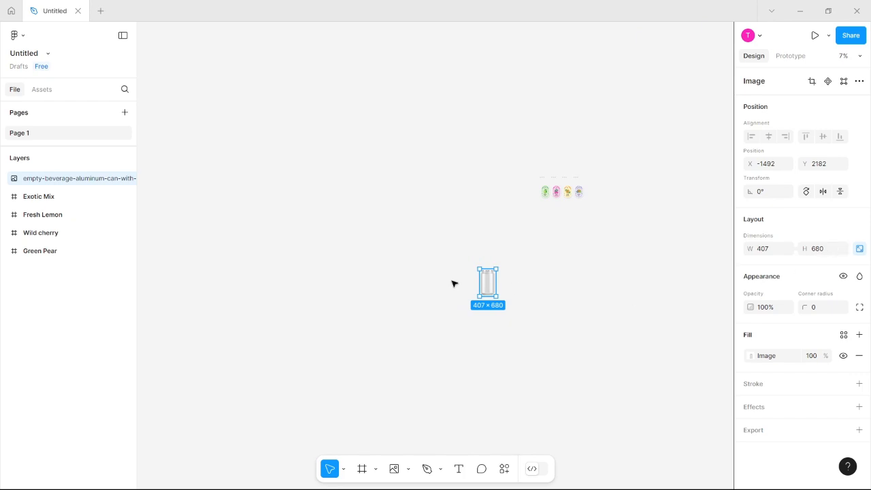
Rename the can image "Can Mockup Image" and place it below the Green Pear label at 360.25 × 583.
key("ctrl+z")
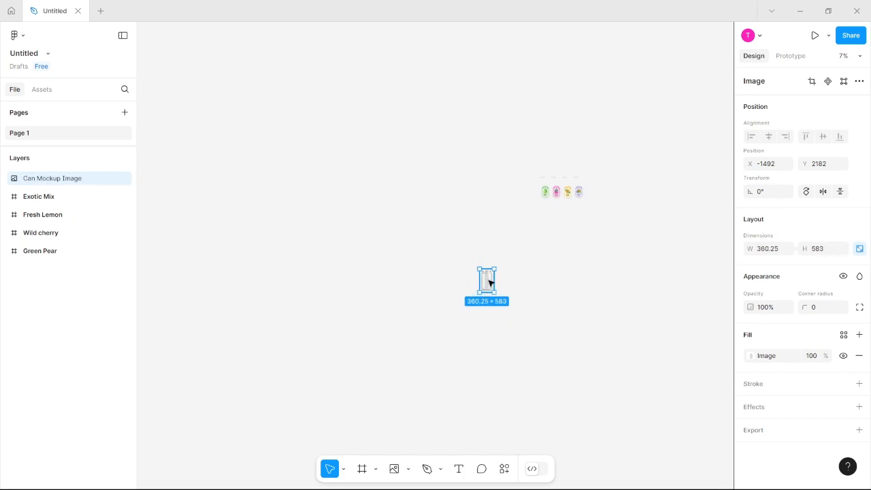
scroll(484, 284, "up", 4)
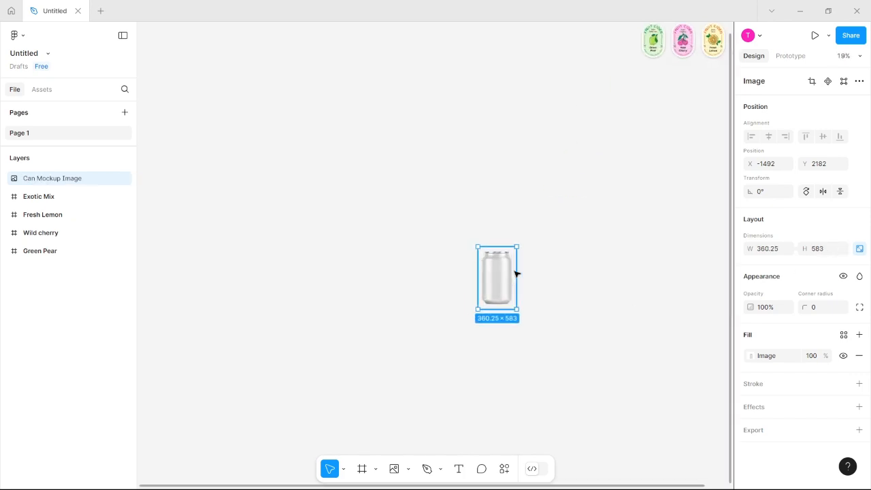
left_click_drag(515, 262, 663, 125)
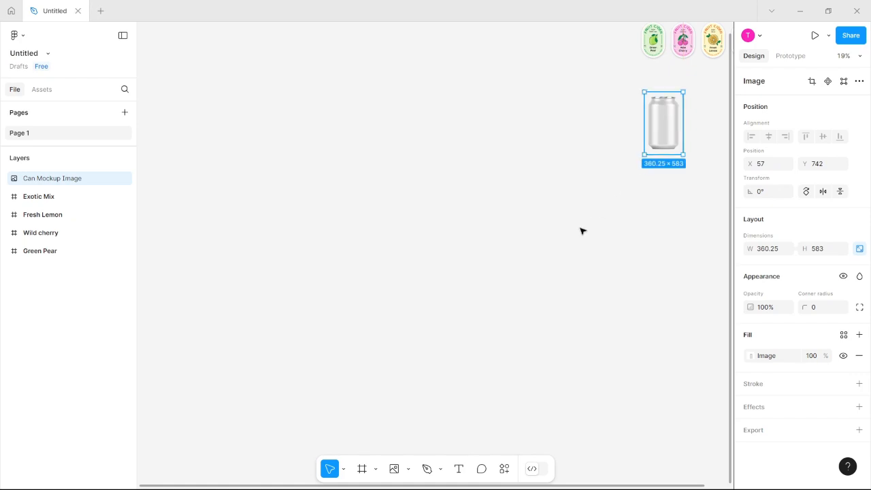
Import the Cherry, Lemon, Passion and Pear JPG images from the Fruit slides folder onto the canvas.
left_click(411, 477)
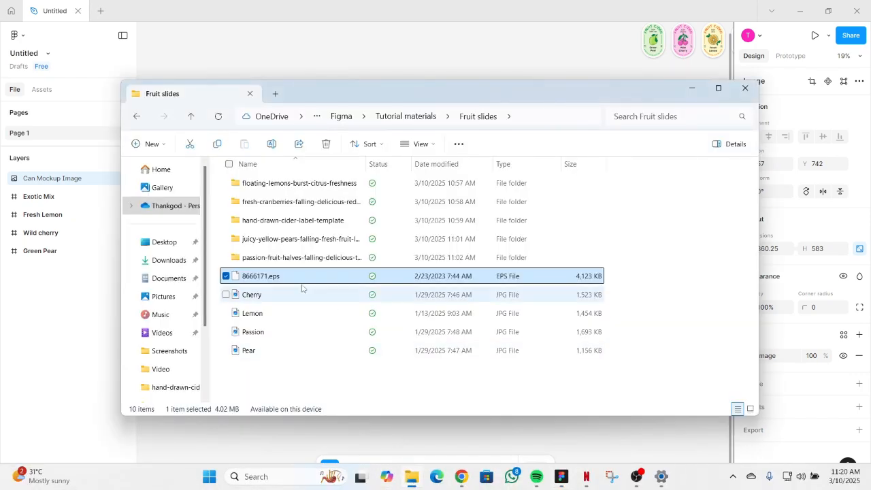
left_click(282, 296)
left_click(268, 349, "shift")
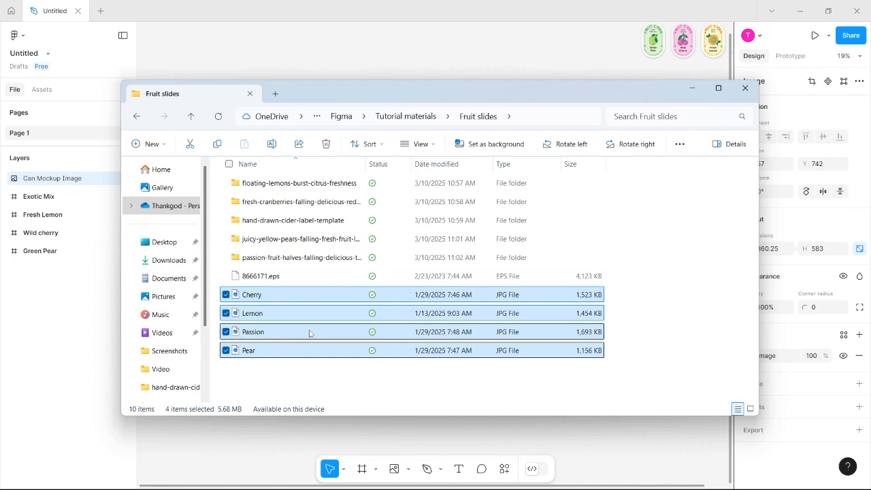
left_click_drag(310, 333, 511, 68)
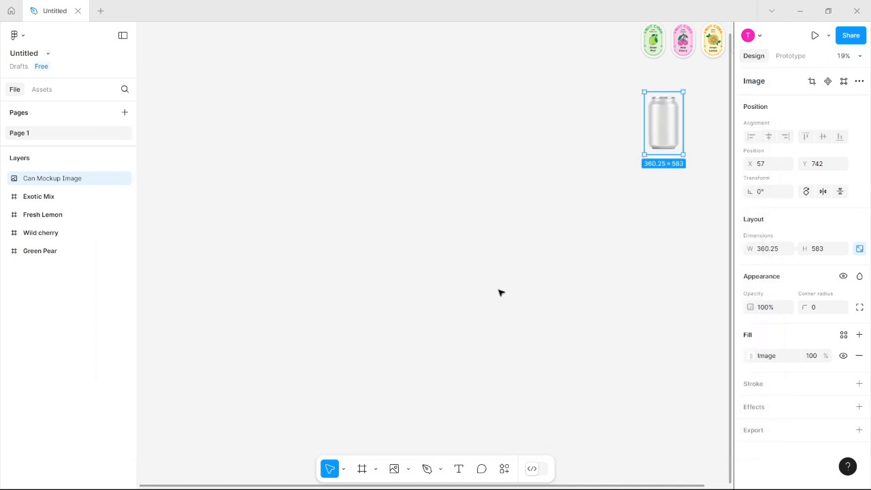
scroll(442, 290, "down", 5)
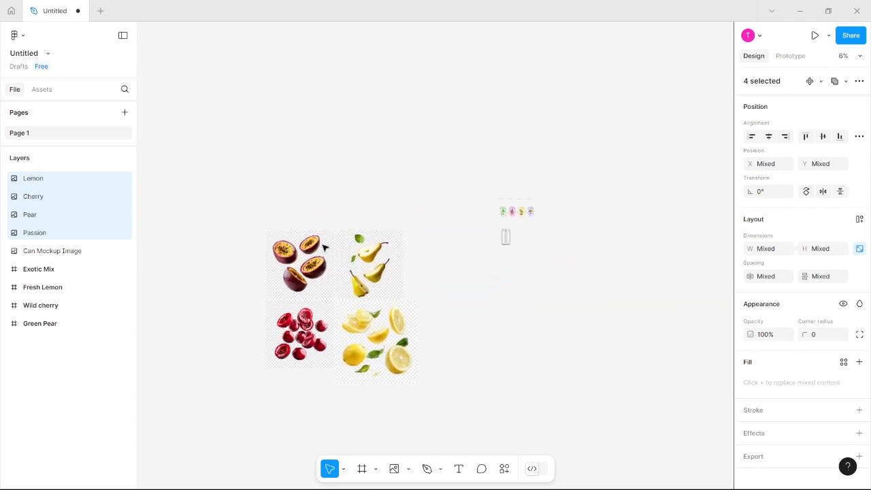
scroll(454, 341, "up", 4)
scroll(454, 340, "left", 3)
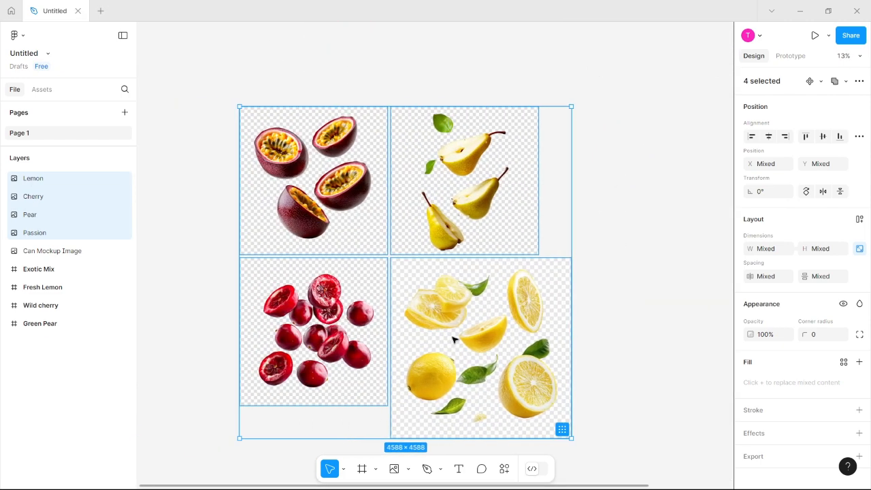
Crop the Lemon image from above and from its left side to about 1018 × 1401, isolating the large lemon half with its leaf.
scroll(477, 317, "down", 2)
left_click(512, 277)
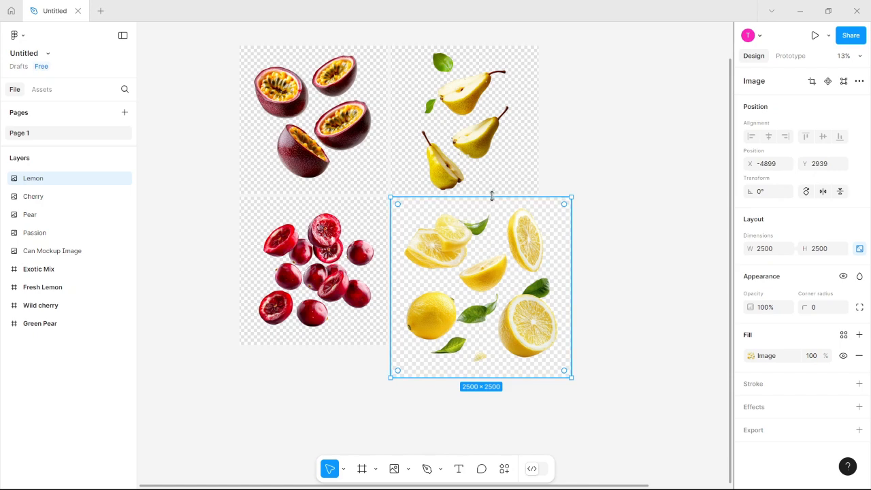
left_click_drag(492, 196, 493, 277)
scroll(507, 288, "up", 5)
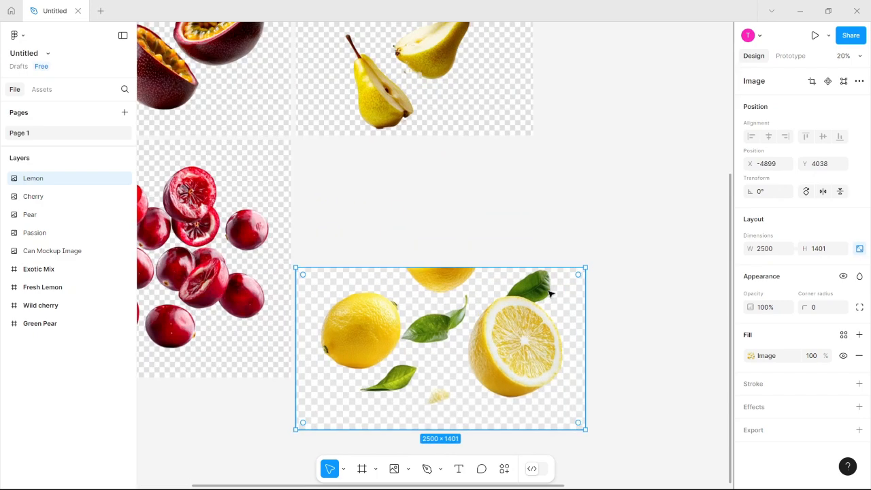
scroll(521, 288, "down", 3)
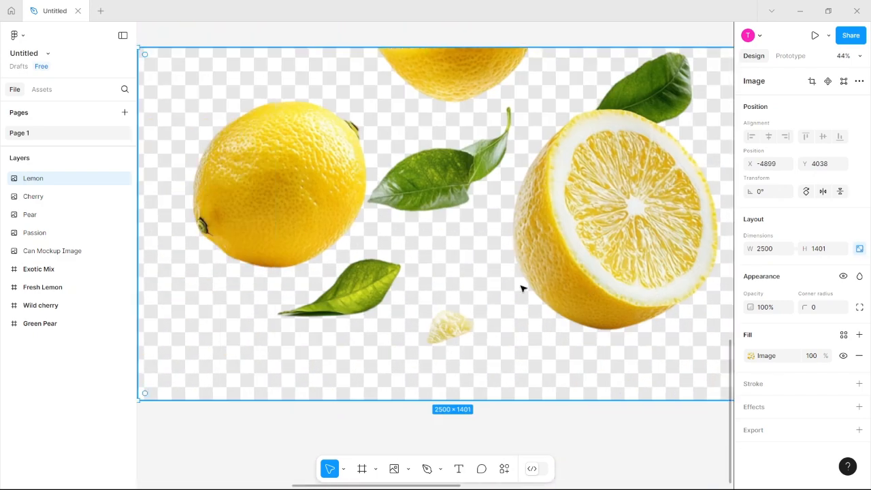
left_click_drag(281, 265, 515, 300)
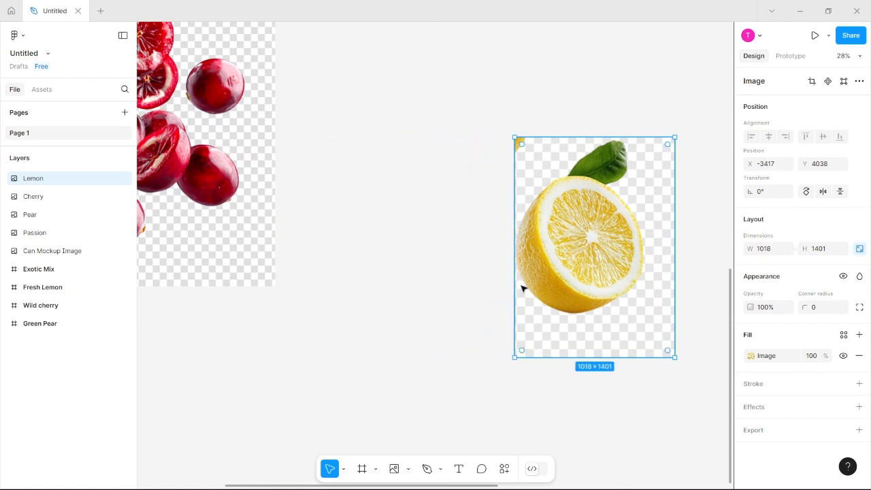
Crop the Lemon image tightly around the large lemon half and its leaf, to 822 × 1099.
left_click_drag(619, 139, 619, 142)
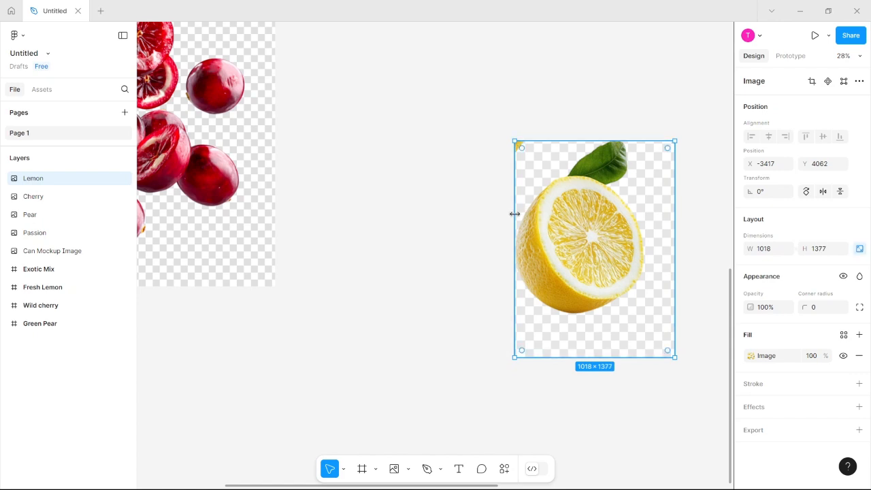
left_click_drag(518, 214, 521, 213)
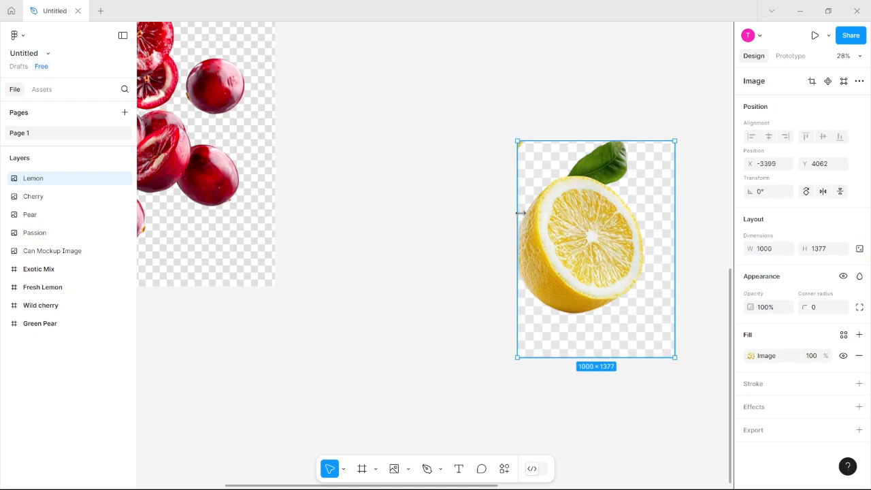
left_click_drag(594, 357, 599, 313)
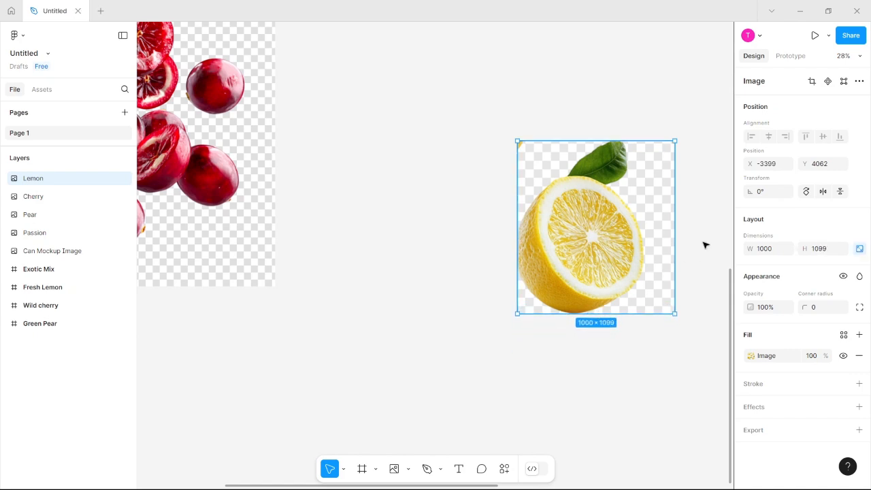
left_click_drag(675, 233, 647, 240)
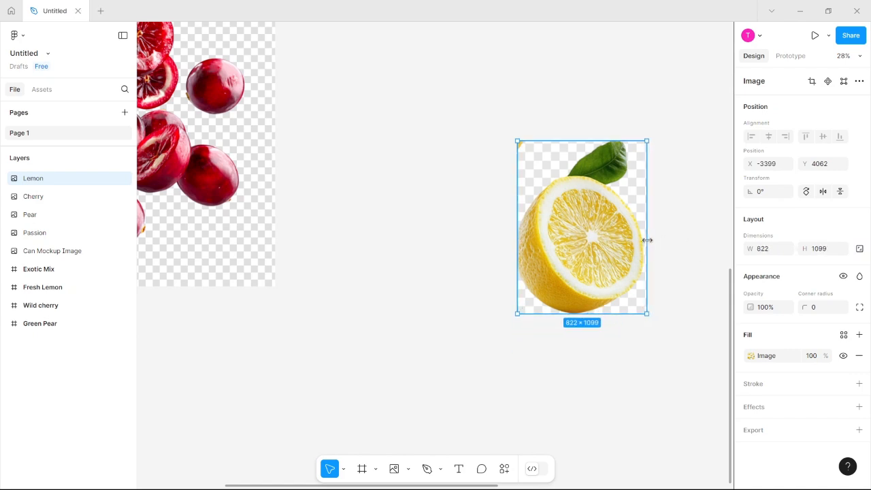
Remove the lemon image's background with the Remove BG plugin and trim its upper edge to a height of 1060.
left_click(505, 469)
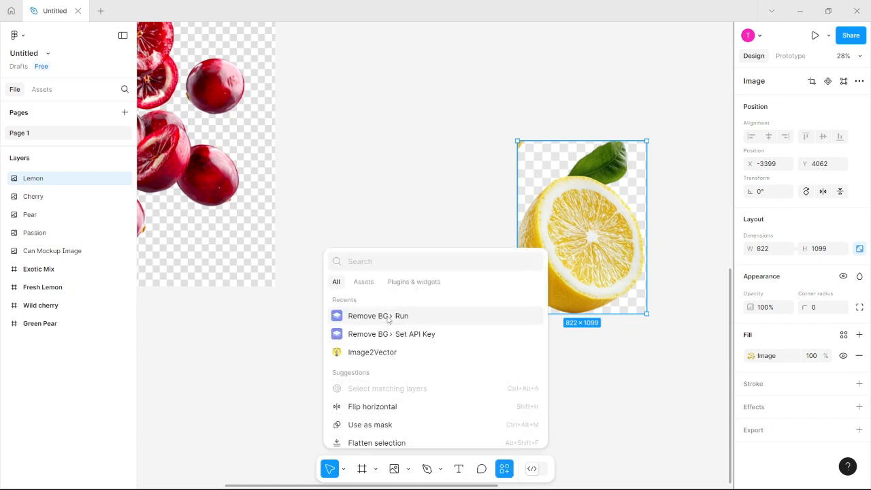
left_click(387, 317)
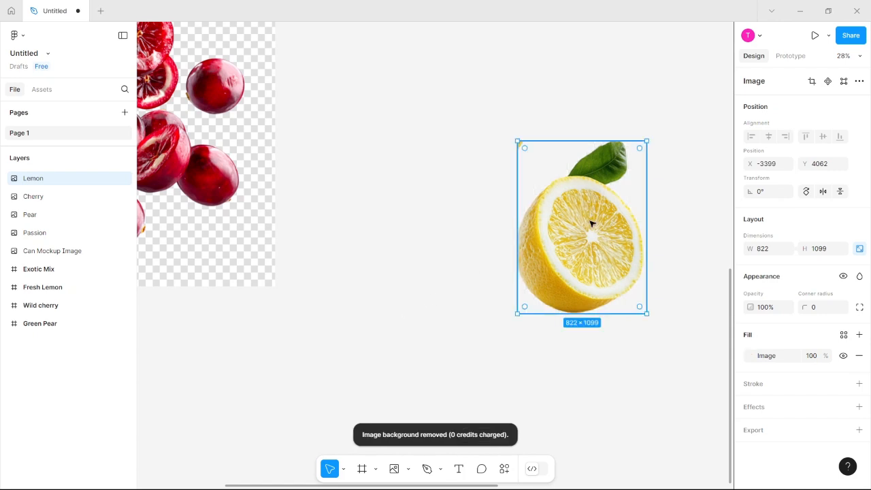
scroll(591, 223, "down", 3)
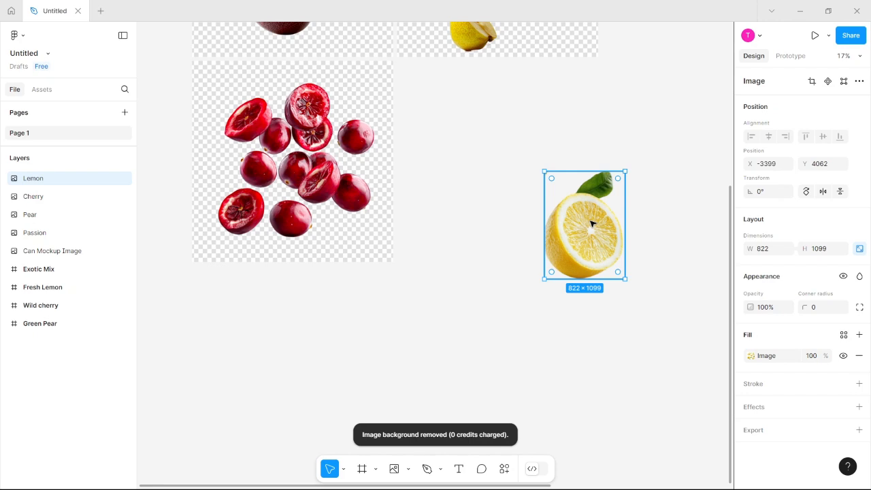
scroll(592, 225, "up", 5, "ctrl")
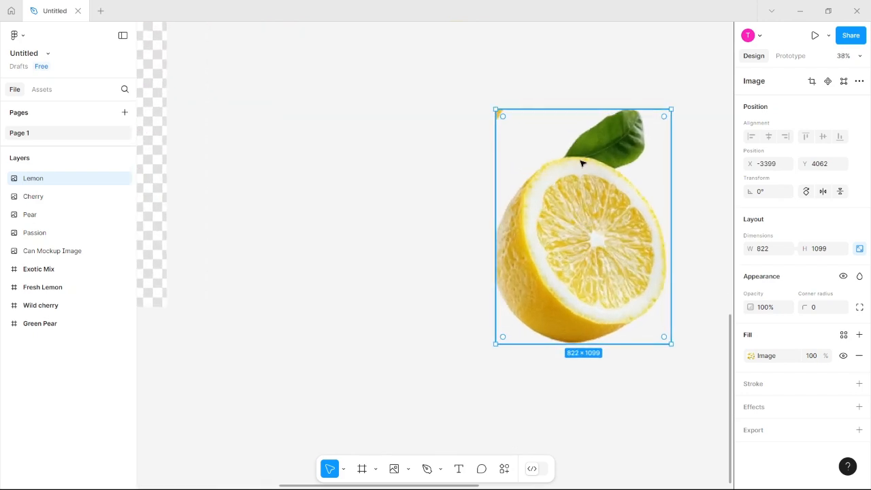
left_click_drag(565, 110, 570, 117)
left_click(624, 93)
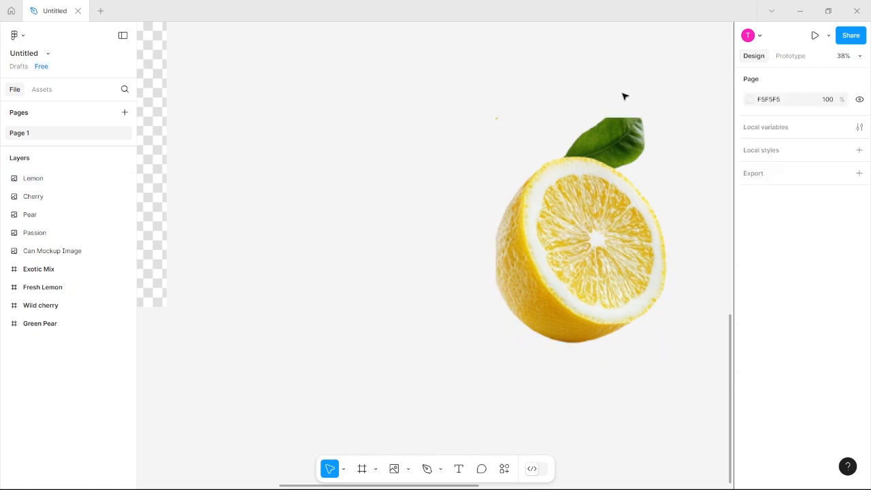
Duplicate the lemon beside the original, rotate the copy 180°, and scale both images to 501 × 646.
scroll(601, 186, "down", 6, "ctrl")
scroll(582, 199, "down", 3, "ctrl")
scroll(583, 197, "right", 3, "shift")
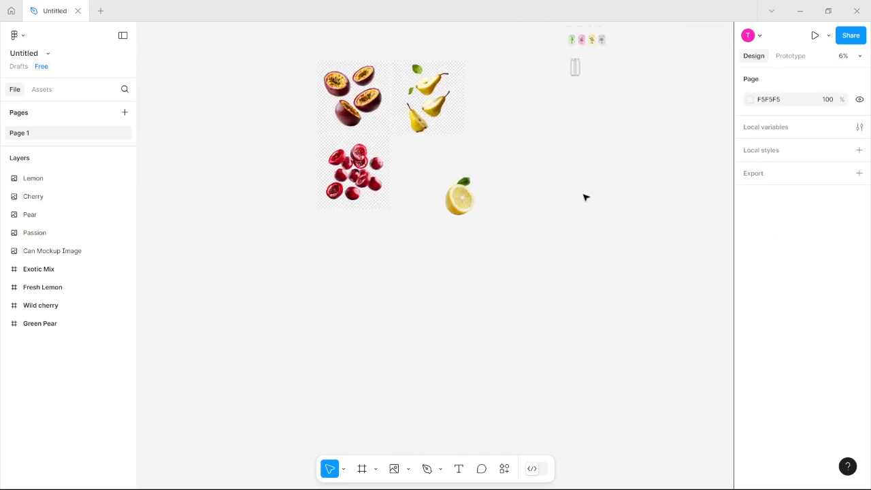
left_click_drag(468, 205, 542, 205, "alt")
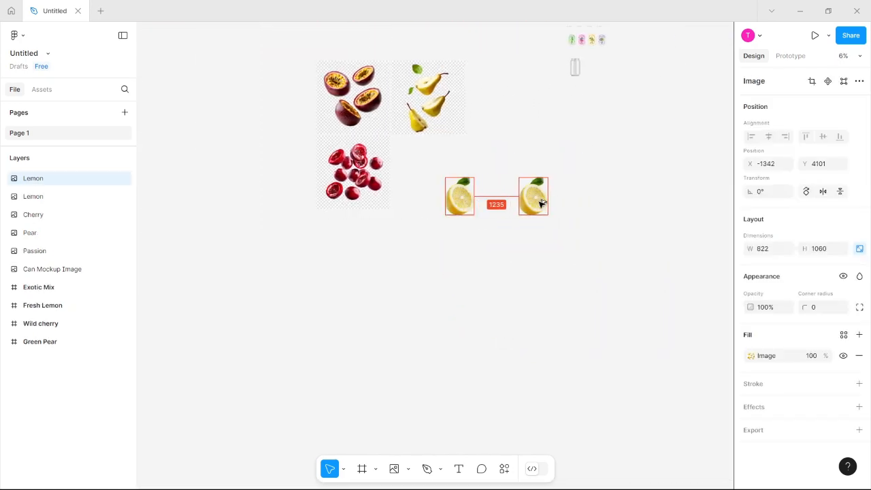
left_click_drag(553, 171, 511, 235)
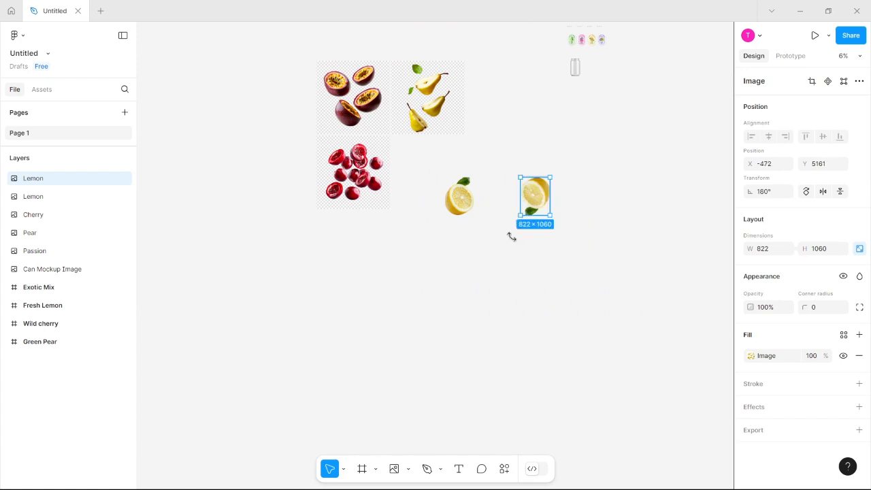
left_click_drag(550, 216, 539, 202)
left_click(447, 211)
left_click_drag(459, 206, 456, 201)
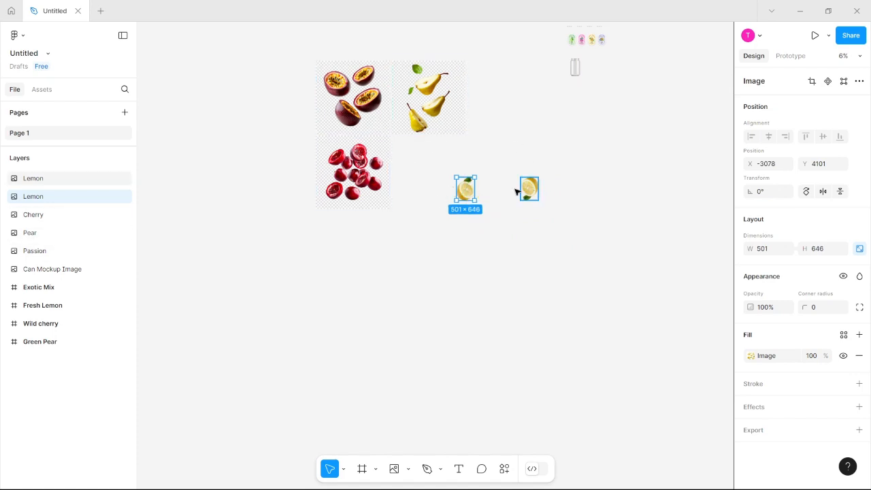
left_click_drag(521, 191, 501, 195)
Adjust the rotated copy's crop so it shows only the thin lemon slice instead of the lemon half.
scroll(504, 214, "up", 5)
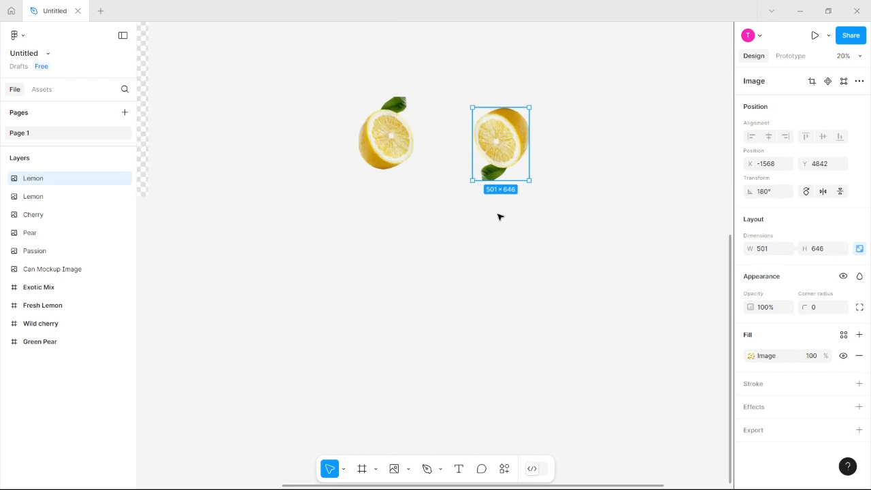
scroll(498, 216, "down", 2)
left_click_drag(506, 194, 500, 273)
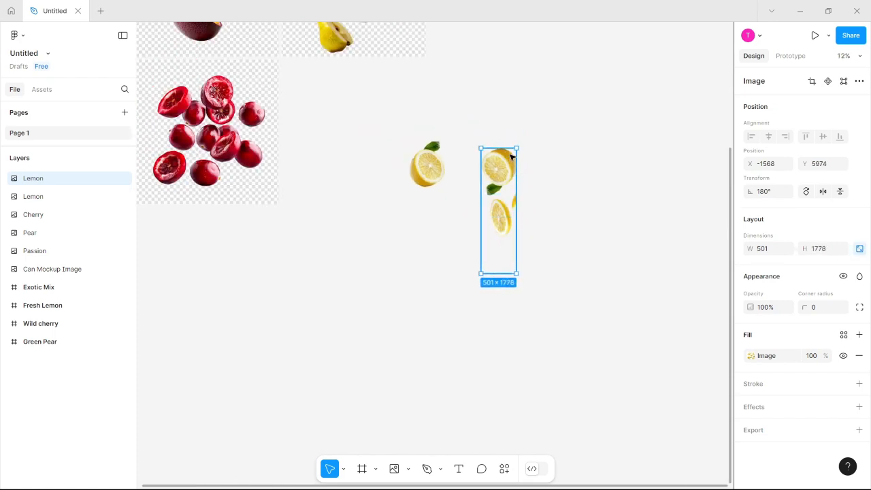
left_click_drag(504, 147, 511, 208)
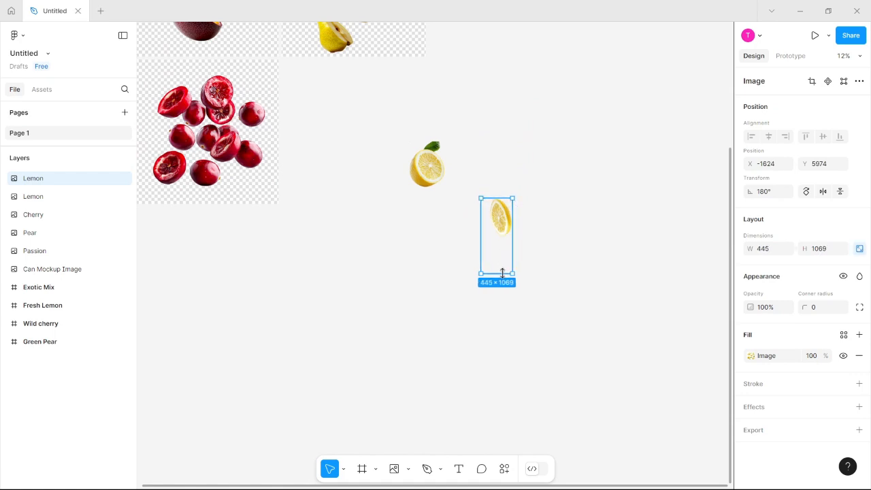
left_click_drag(502, 274, 489, 212)
left_click(557, 222)
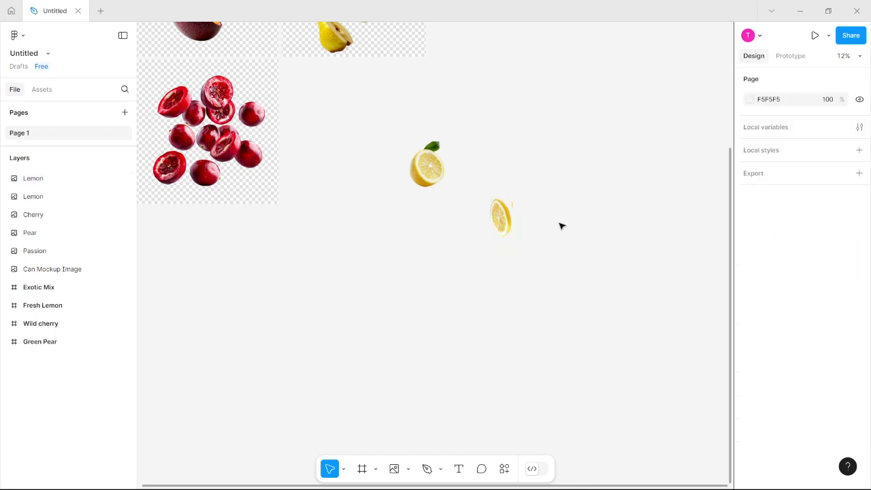
Delete the lemon slice copy and all remaining Lemon, Cherry, Pear and Passion images from the canvas.
left_click(505, 219)
key("Delete")
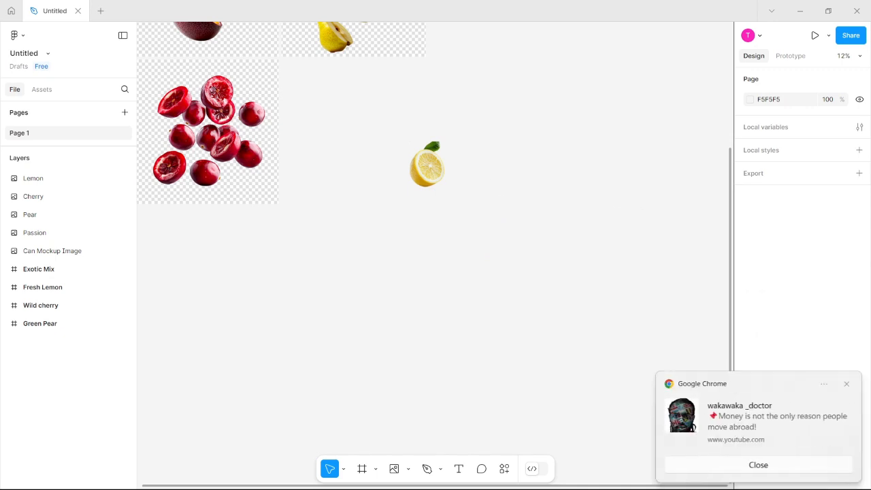
left_click(845, 384)
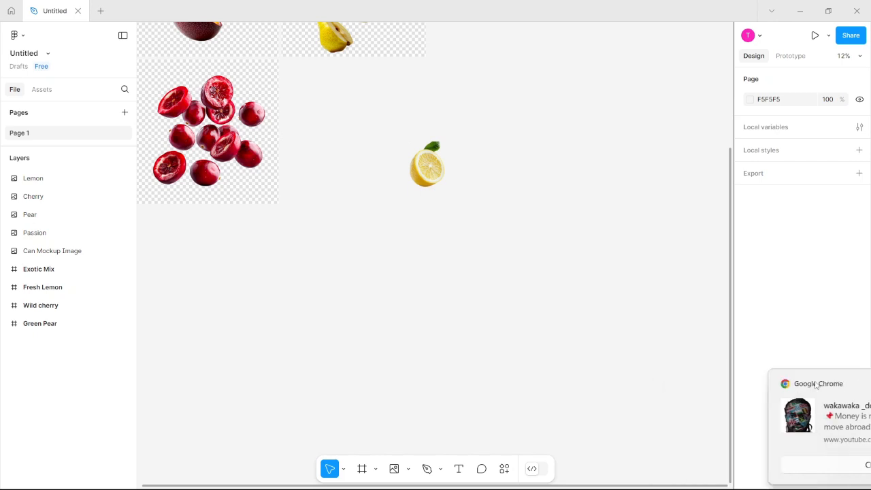
scroll(434, 272, "up", 1)
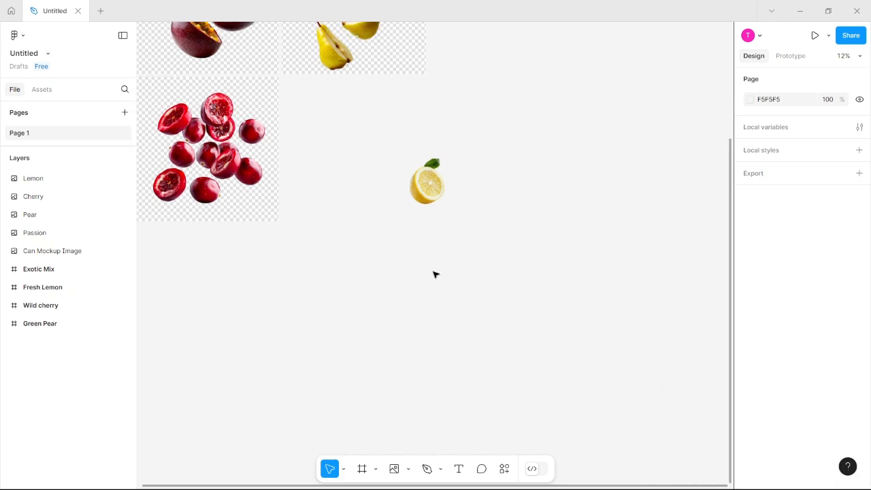
scroll(433, 272, "down", 5)
left_click_drag(480, 304, 340, 140)
key("Delete")
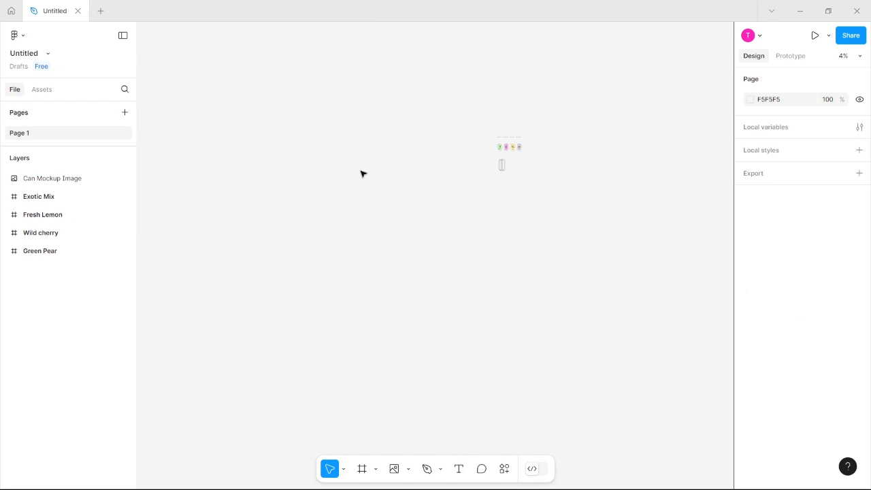
Add the prepared Pear, Cherry, Lemon fruit and Passion groups to the canvas and place them in a row below the can at Y 1786.
key("ctrl+z")
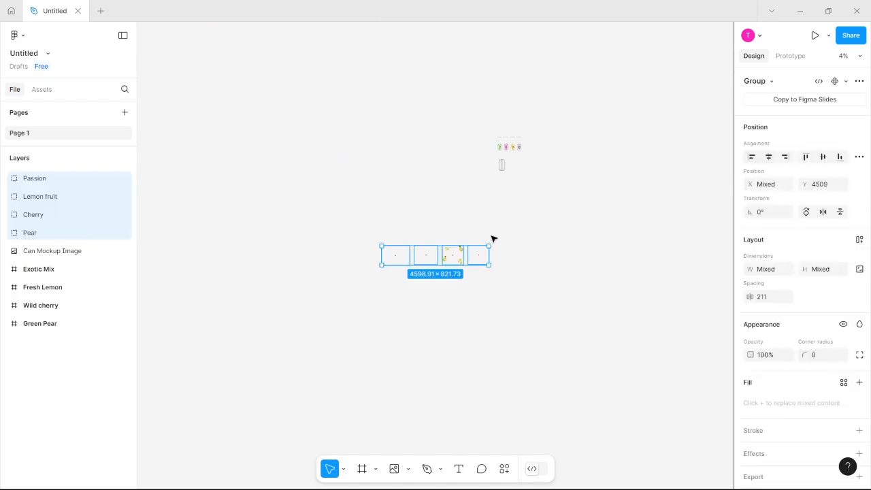
scroll(494, 245, "up", 5)
left_click_drag(335, 262, 567, 111)
scroll(429, 277, "up", 4)
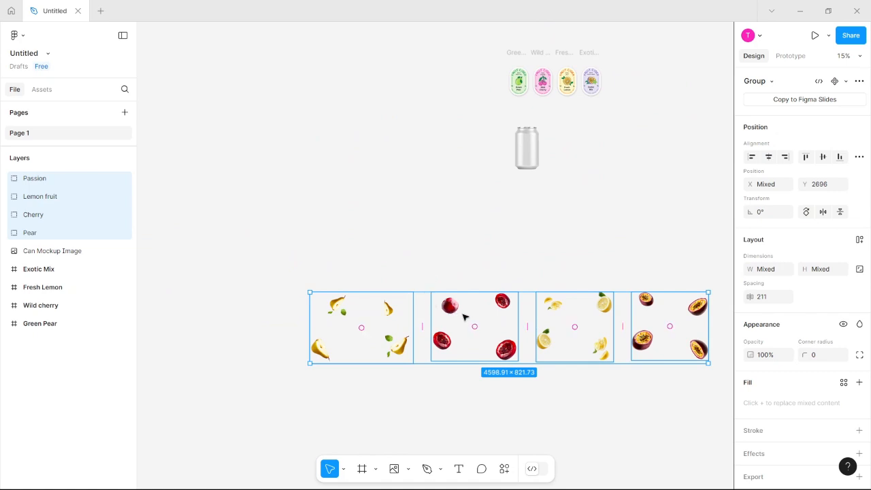
left_click_drag(476, 320, 659, 241)
scroll(507, 313, "right", 5)
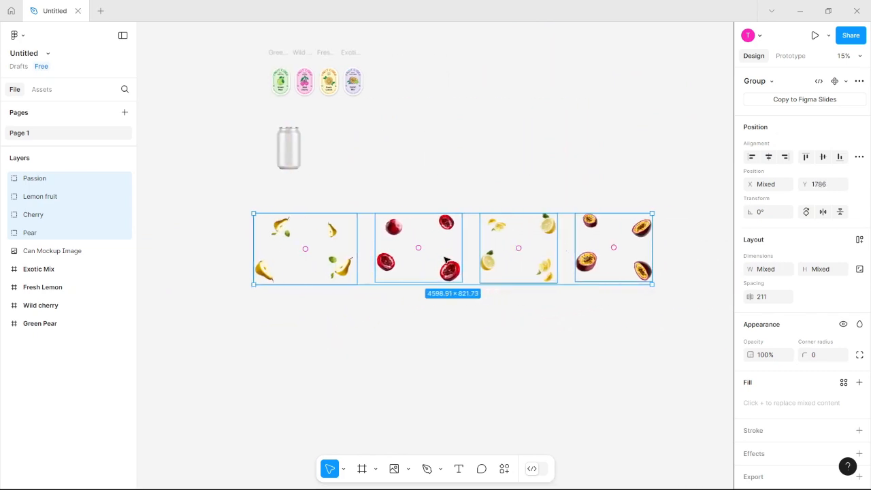
key("Escape")
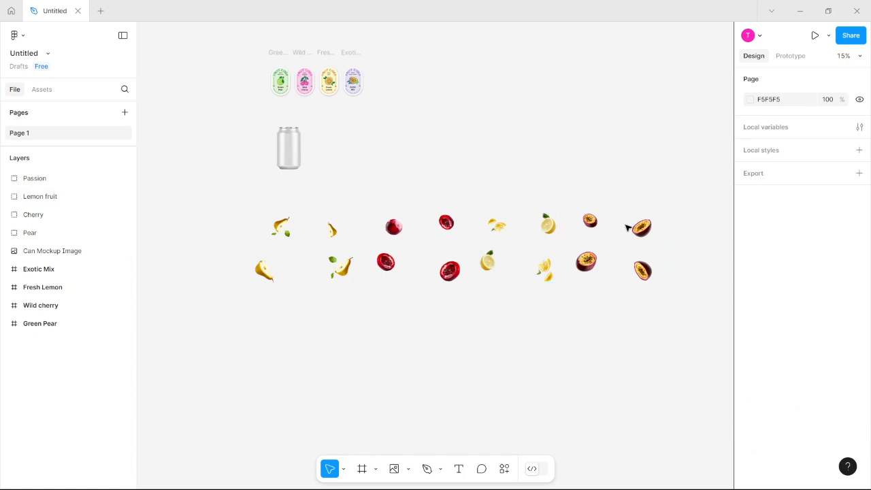
Inspect the Pear group and select its small pear slice image inside the group.
scroll(434, 299, "up", 3)
scroll(433, 299, "down", 4)
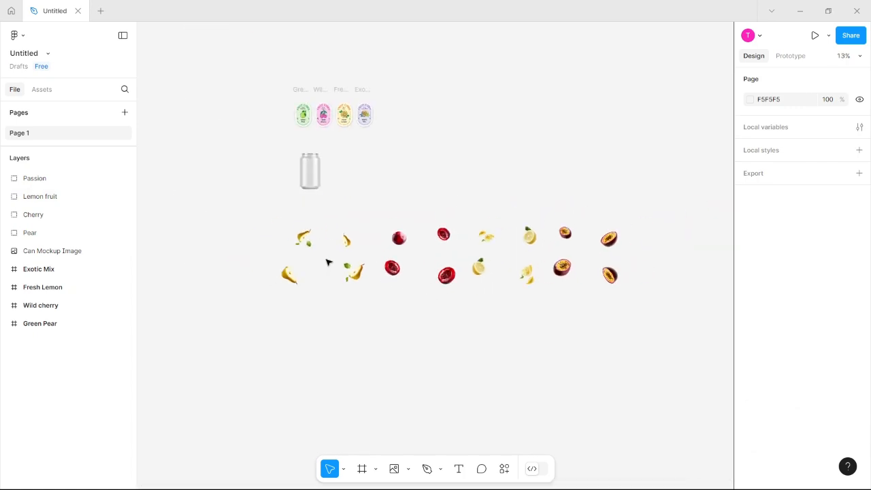
left_click(350, 244)
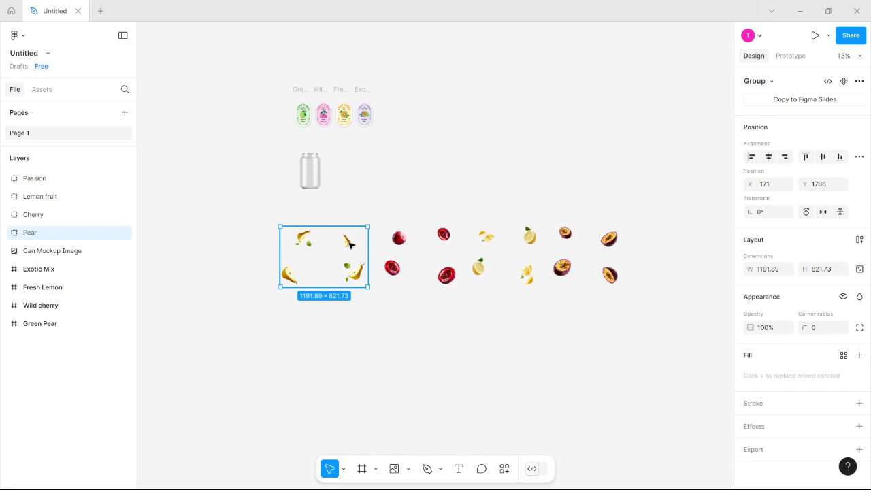
double_click(349, 244)
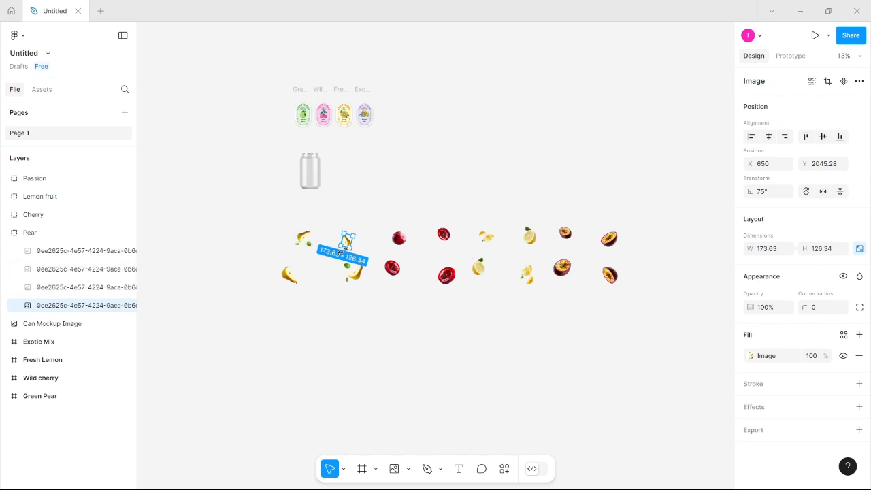
left_click(574, 239)
left_click_drag(612, 246, 632, 251)
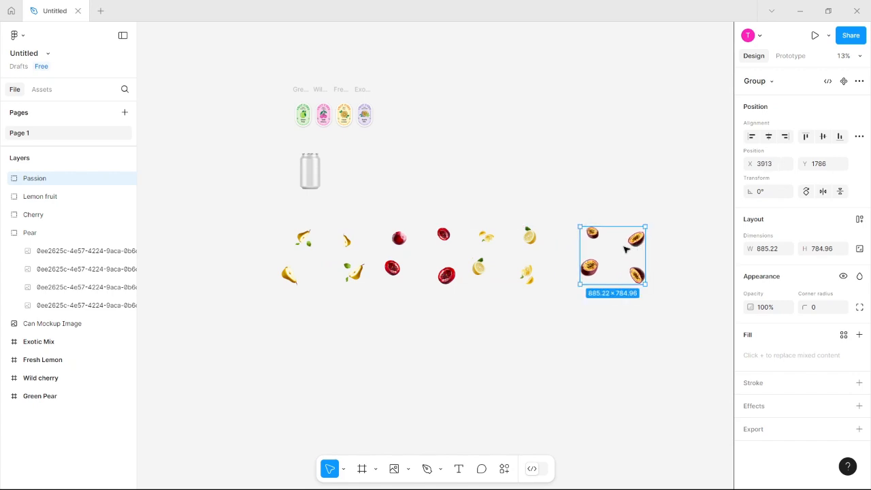
key("ctrl+z")
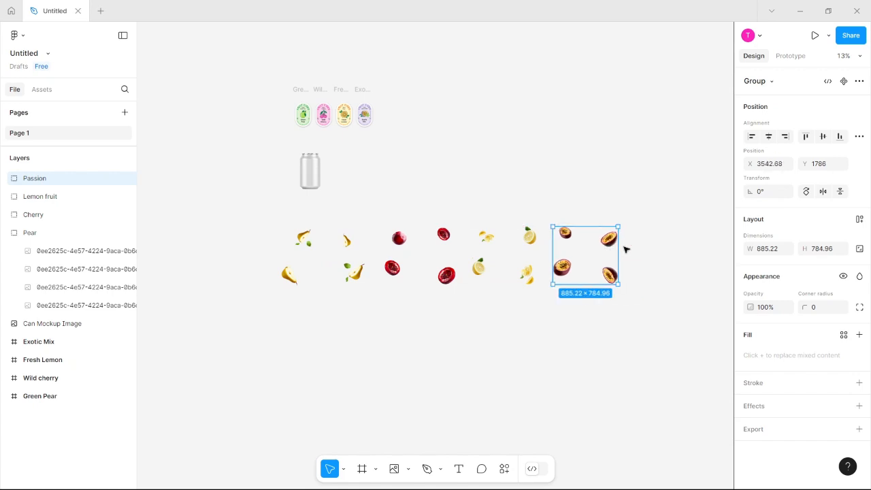
Check the individual pear images inside the Pear group one by one, and collapse the group.
left_click(345, 242)
left_click(92, 272)
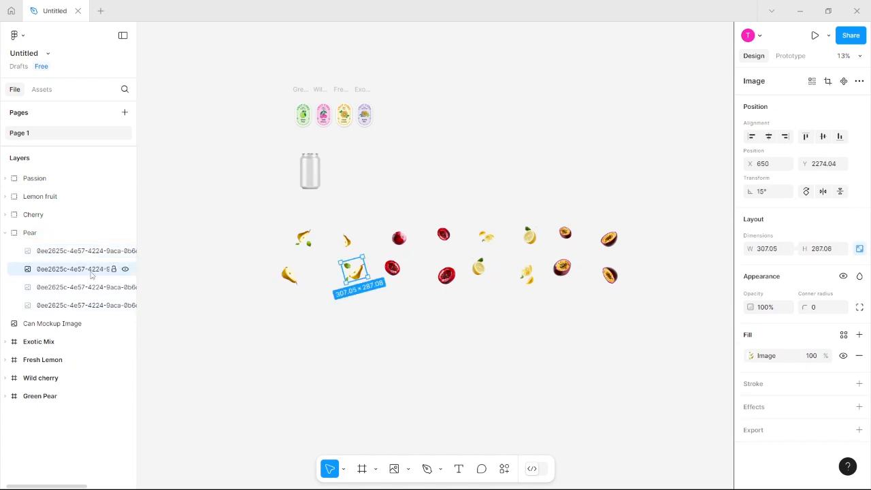
left_click(94, 287)
left_click(99, 305)
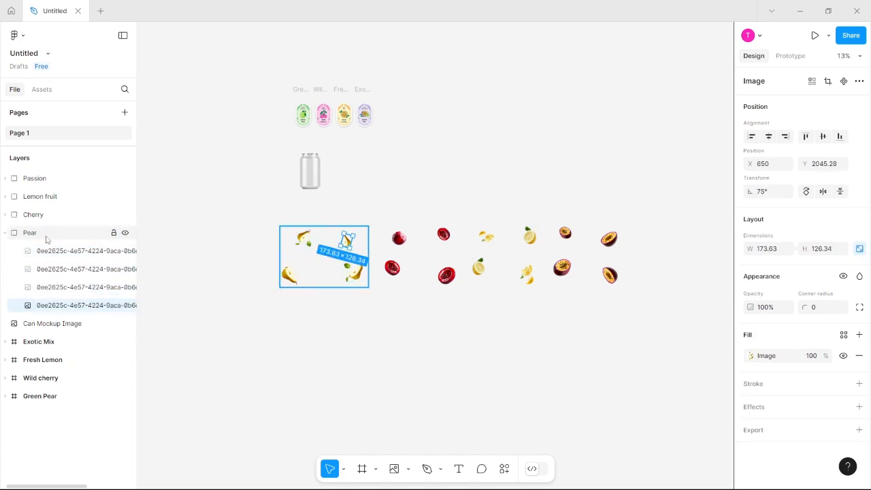
left_click(6, 233)
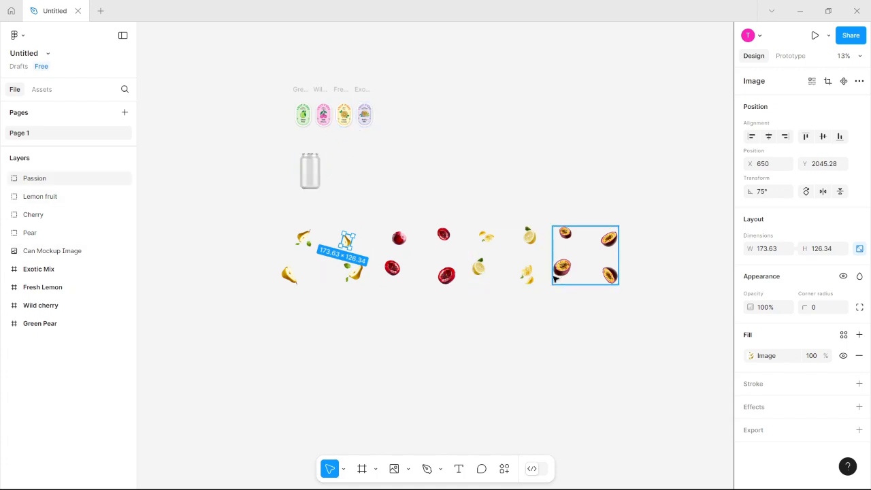
Add a MacBook Pro 14" frame and place it below the fruit groups at X -106, Y 3472.
scroll(413, 287, "down", 3)
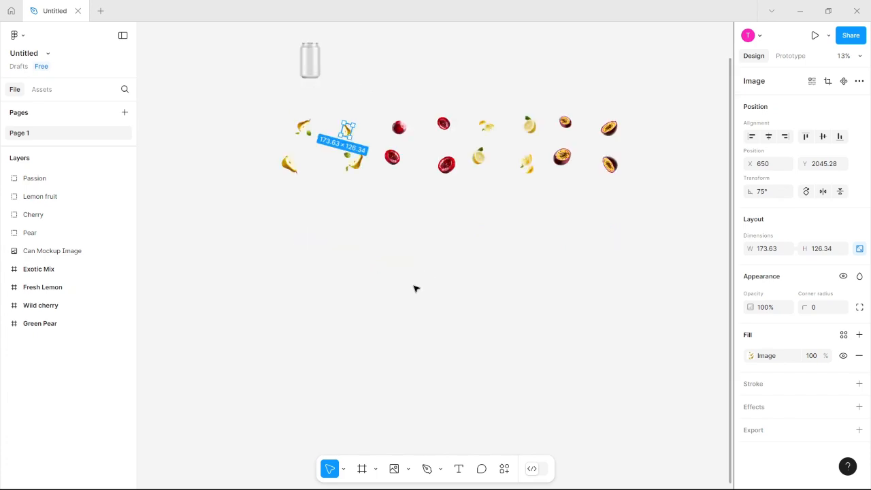
key("f")
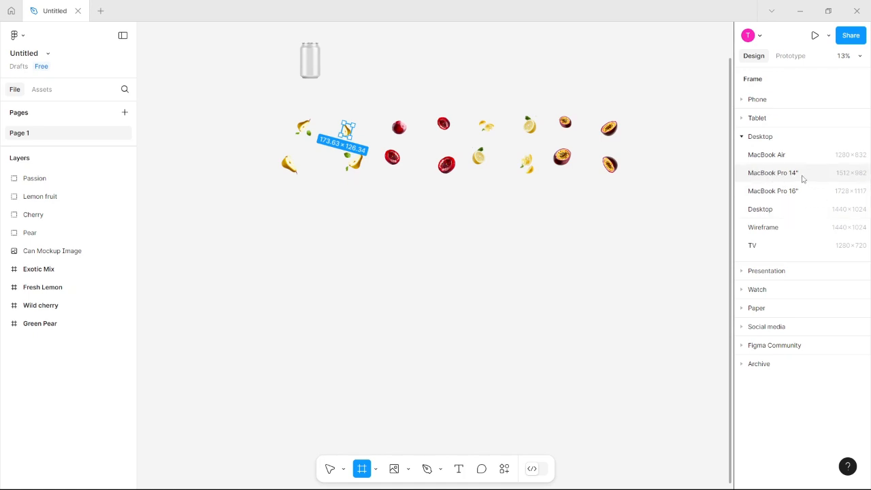
left_click(802, 178)
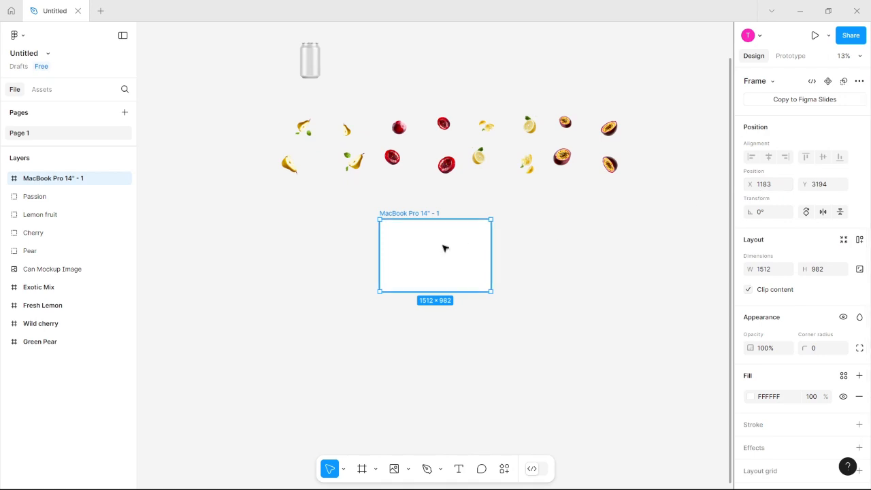
left_click_drag(446, 247, 344, 275)
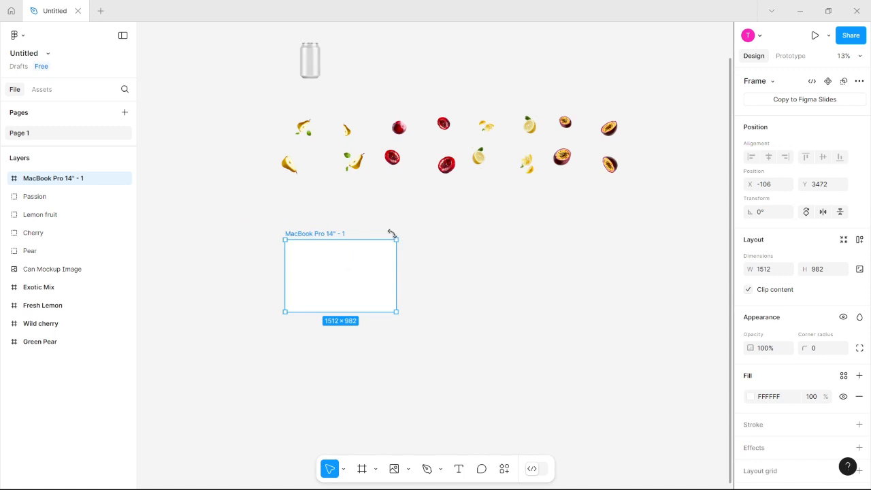
Move the can mockup image into the middle of the MacBook Pro 14" frame at X 576, Y 199.
scroll(393, 237, "up", 3)
scroll(399, 235, "down", 3)
scroll(402, 230, "up", 3)
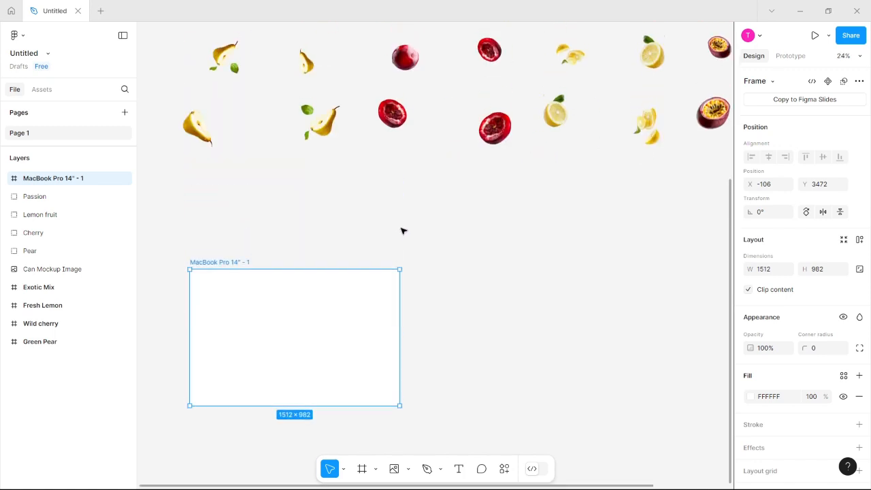
scroll(402, 230, "down", 3)
left_click(324, 73)
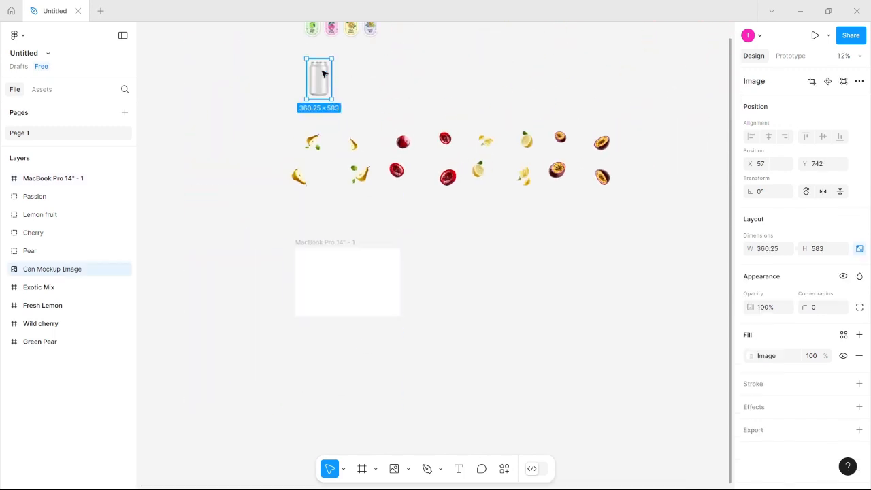
left_click_drag(319, 72, 349, 279)
scroll(411, 261, "up", 5)
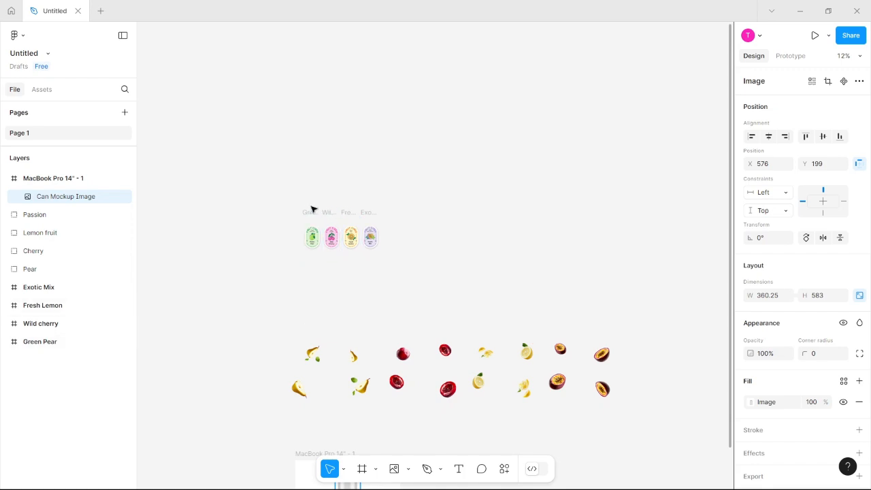
left_click(268, 197)
left_click_drag(269, 197, 397, 249)
scroll(409, 136, "down", 5)
scroll(408, 136, "up", 2)
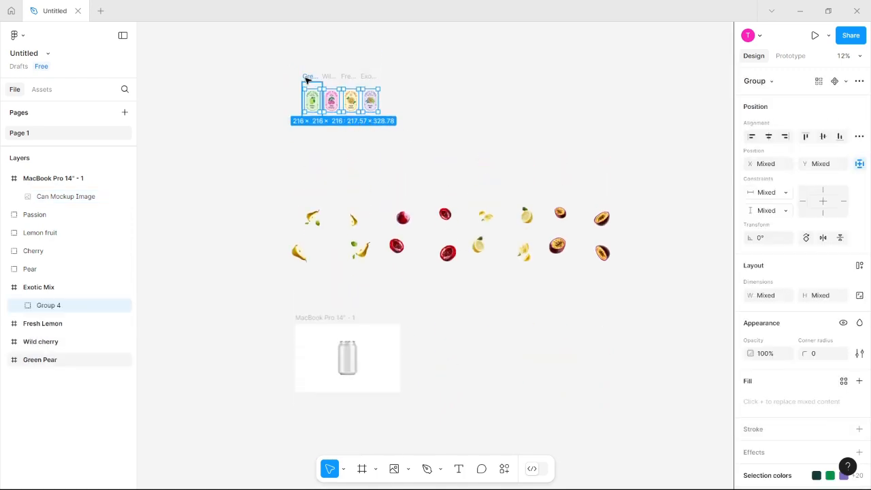
mouse_move(307, 77)
left_mouse_down()
mouse_move(472, 229)
mouse_move(271, 80)
mouse_move(292, 80)
left_mouse_up()
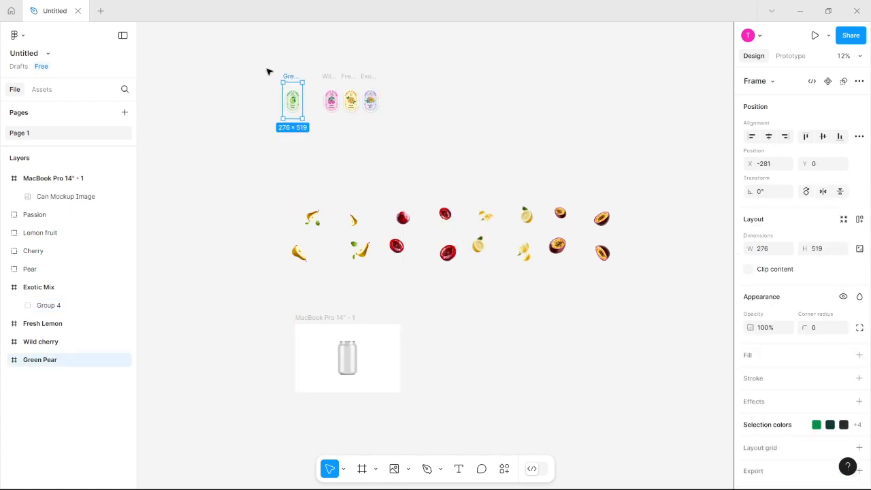
left_click(270, 72)
key("ctrl+z")
key("ctrl+z")
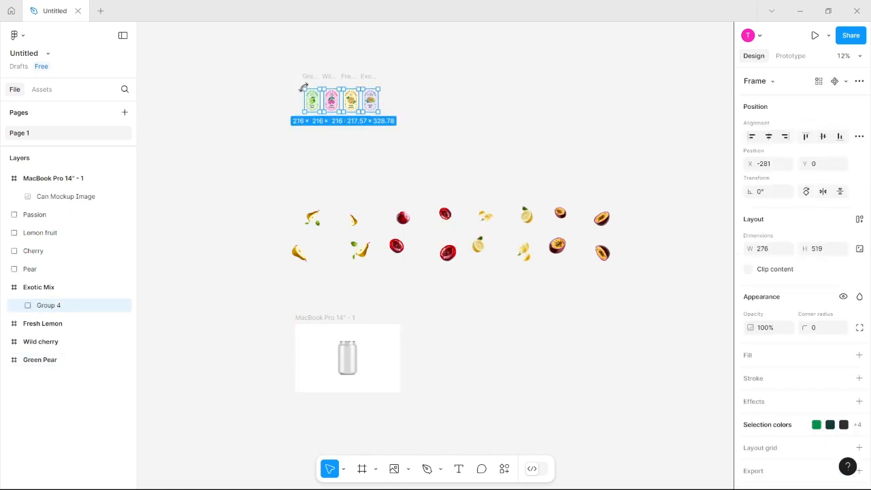
Move the four label frames together to the empty canvas right of the desktop frame at Y 3754.
left_click(429, 123)
left_click_drag(423, 127, 277, 57)
left_click_drag(335, 95, 491, 348)
scroll(475, 368, "up", 3)
scroll(475, 367, "down", 5)
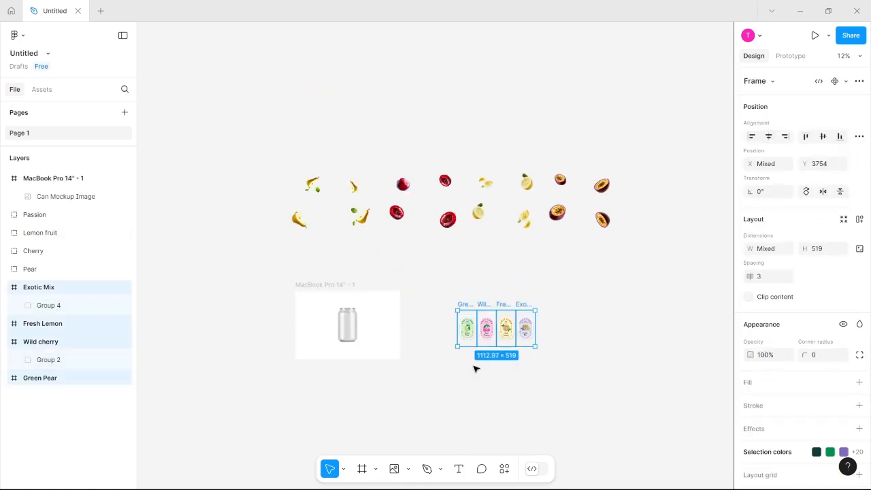
Wrap the Green Pear, Wild cherry, Fresh Lemon and Exotic Mix label frames together in one new frame.
scroll(520, 335, "up", 3)
scroll(520, 335, "up", 2)
scroll(523, 337, "left", 4)
scroll(580, 354, "up", 4)
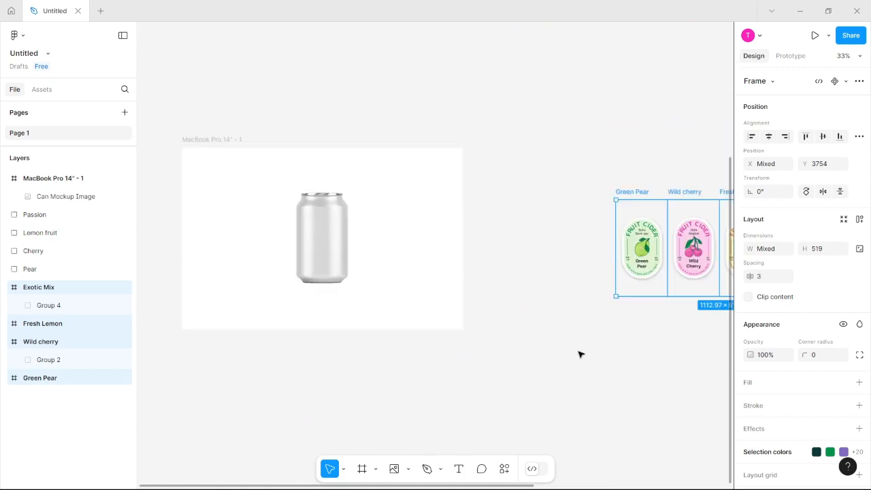
scroll(563, 353, "right", 4)
left_click(549, 349)
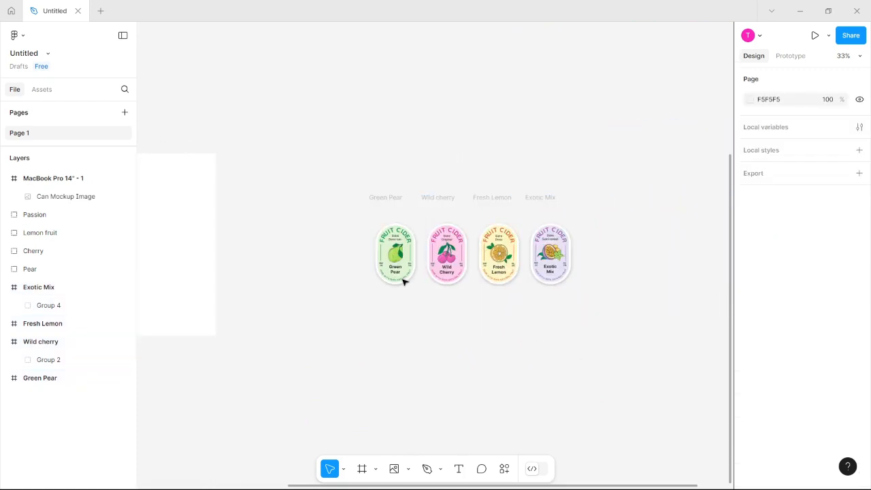
left_click(390, 198)
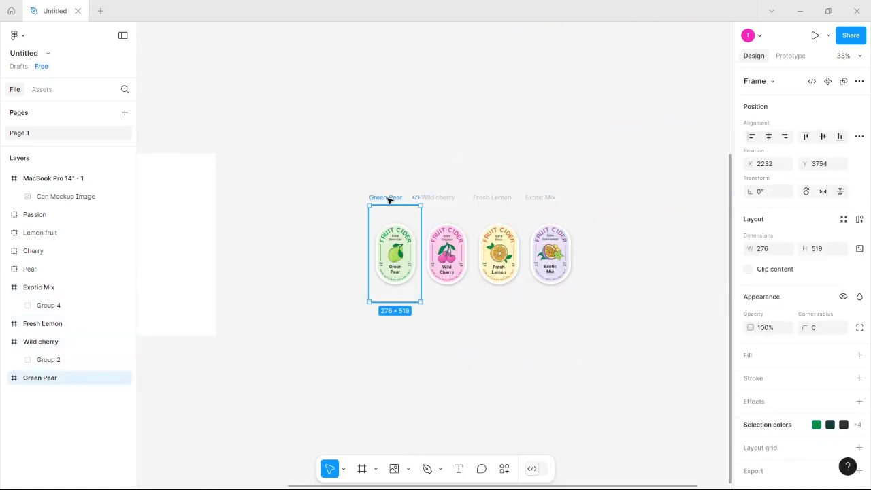
left_click(333, 181)
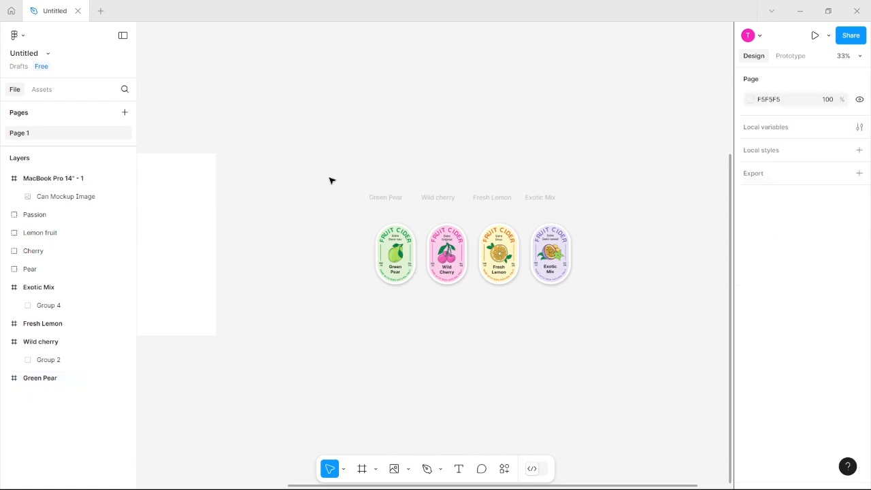
left_click_drag(324, 174, 659, 387)
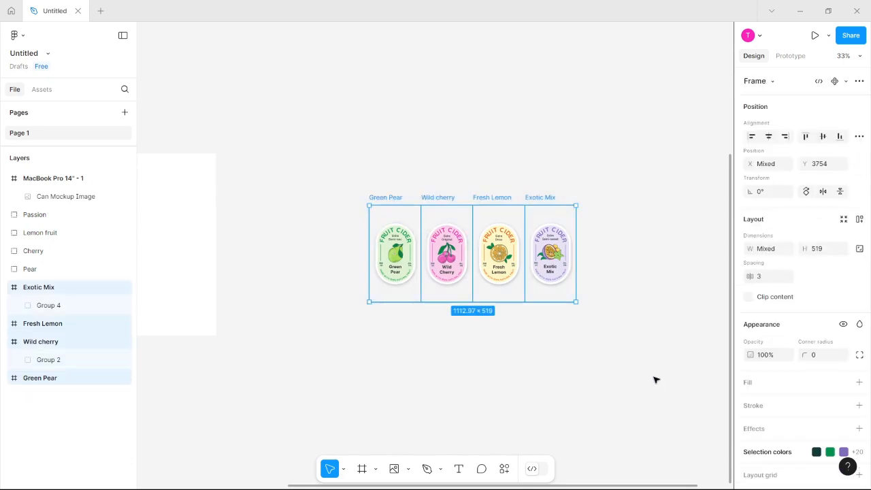
right_click(515, 250)
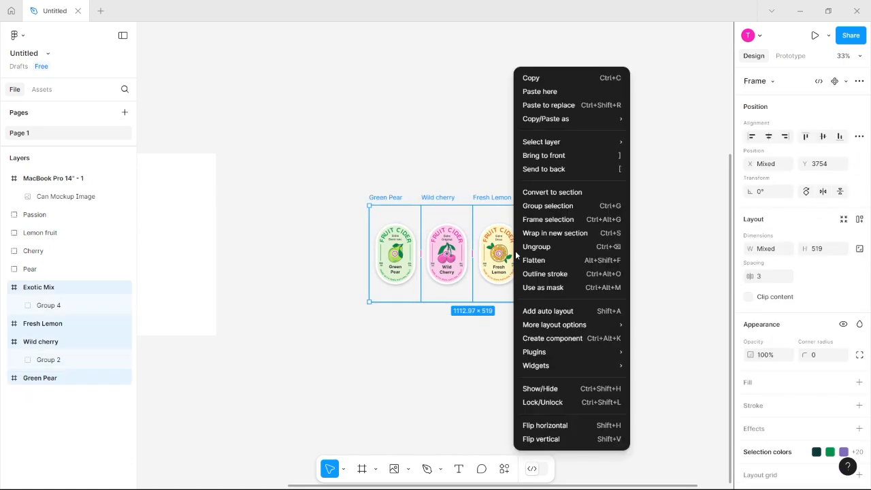
left_click(571, 219)
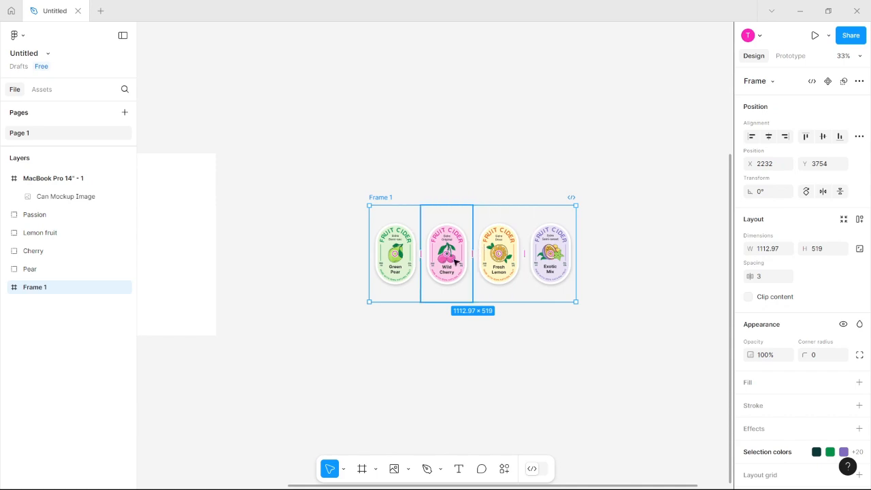
Draw a 276 × 533 rectangle over the Green Pear label at X 0, Y 0 and send it behind the label.
scroll(455, 359, "up", 2)
scroll(456, 355, "up", 2, "ctrl")
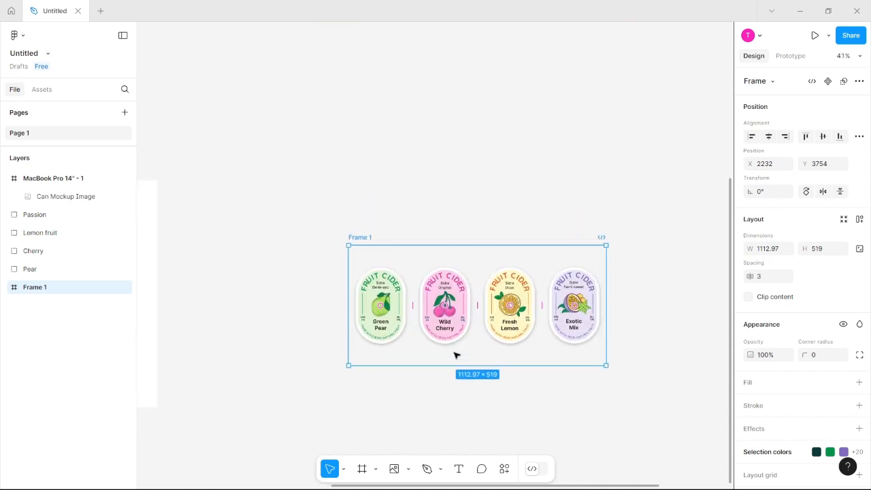
scroll(452, 354, "down", 3)
scroll(451, 354, "up", 1, "ctrl")
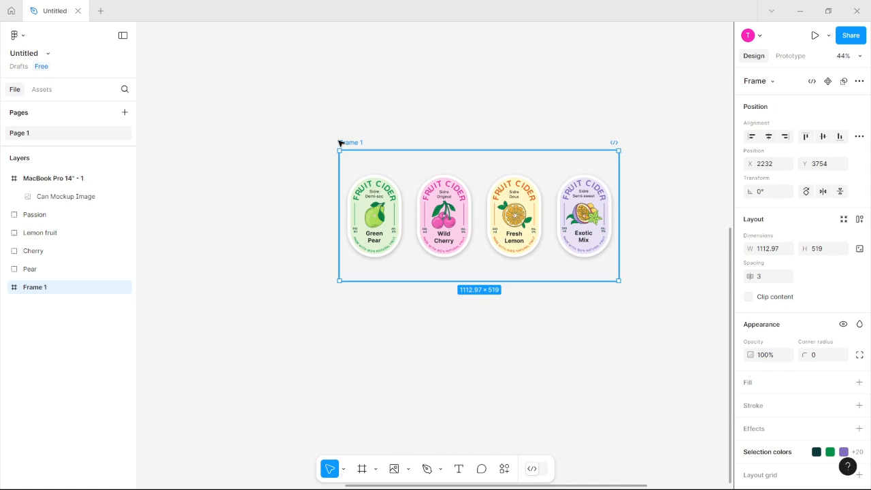
key("r")
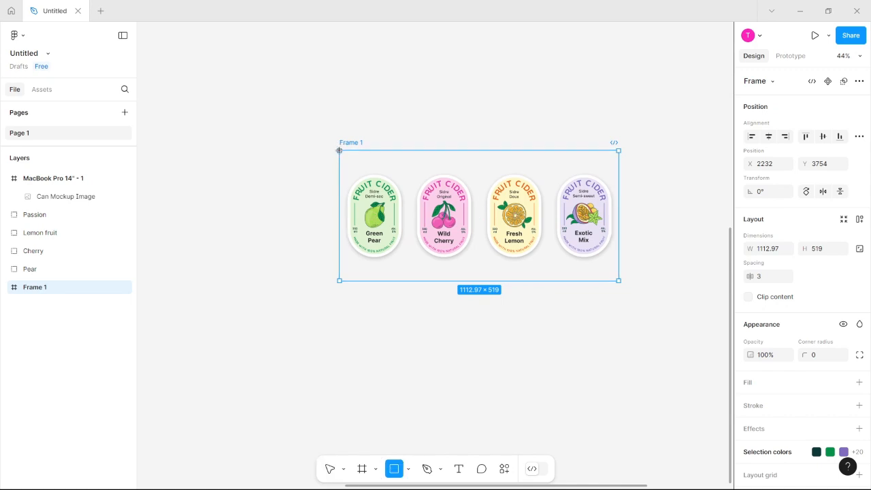
left_click_drag(339, 151, 410, 284)
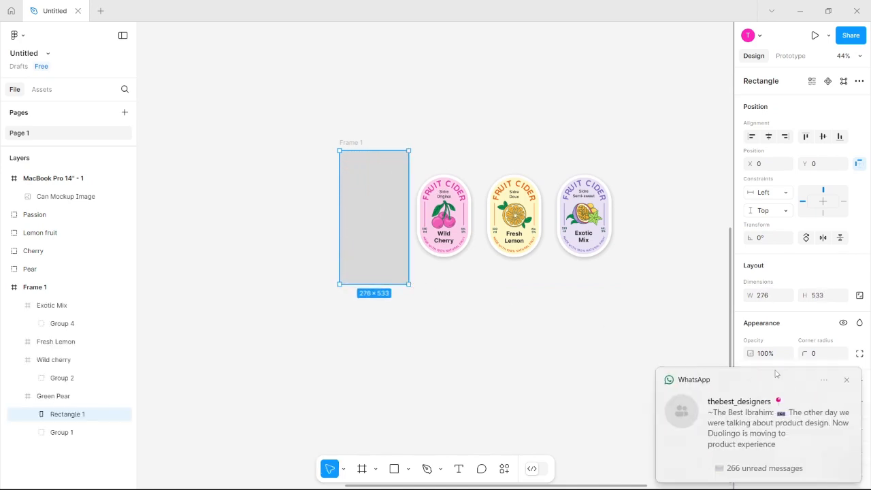
left_click(848, 381)
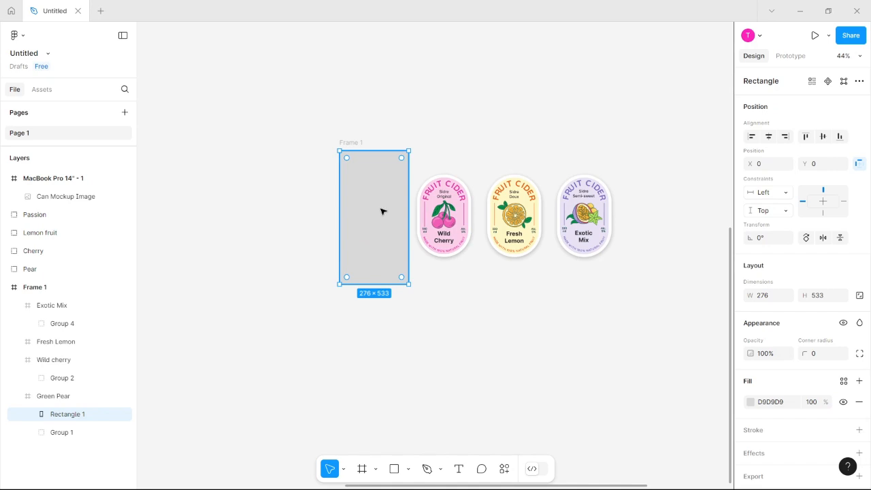
key("ctrl+bracketleft")
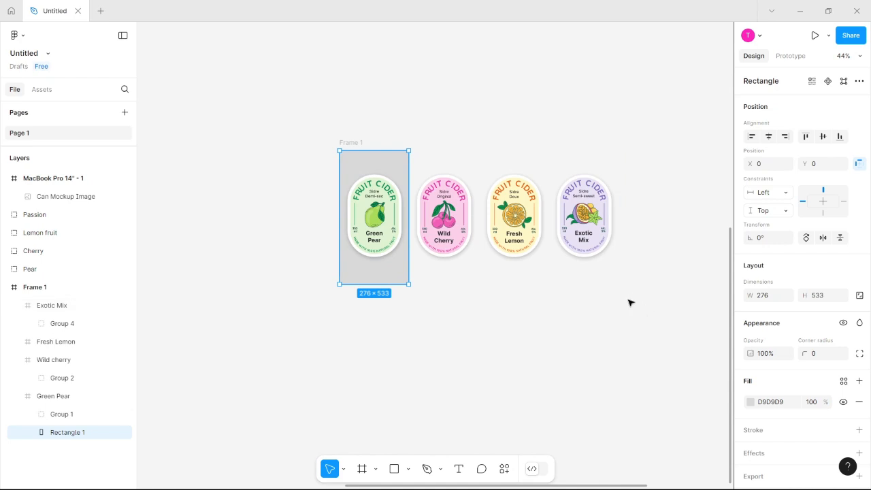
Fill the rectangle behind the Green Pear label with dark green 078648 sampled from the label artwork.
left_click(751, 402)
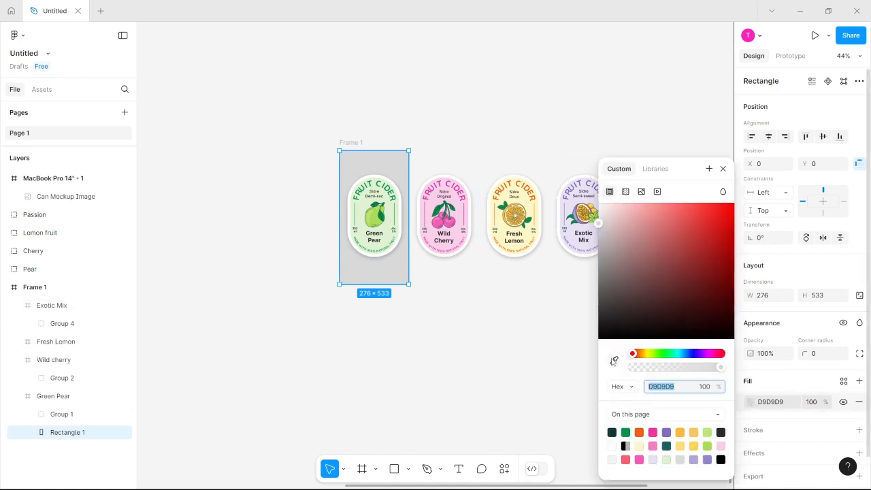
left_click(614, 361)
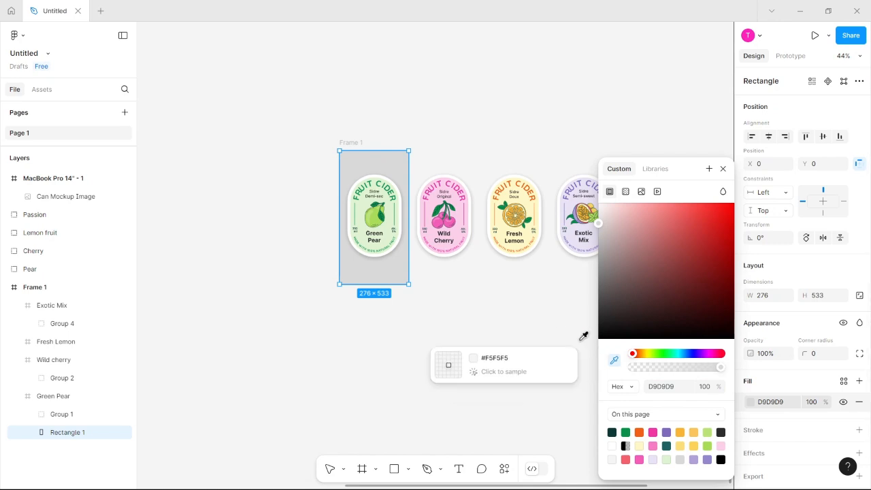
left_click(383, 208)
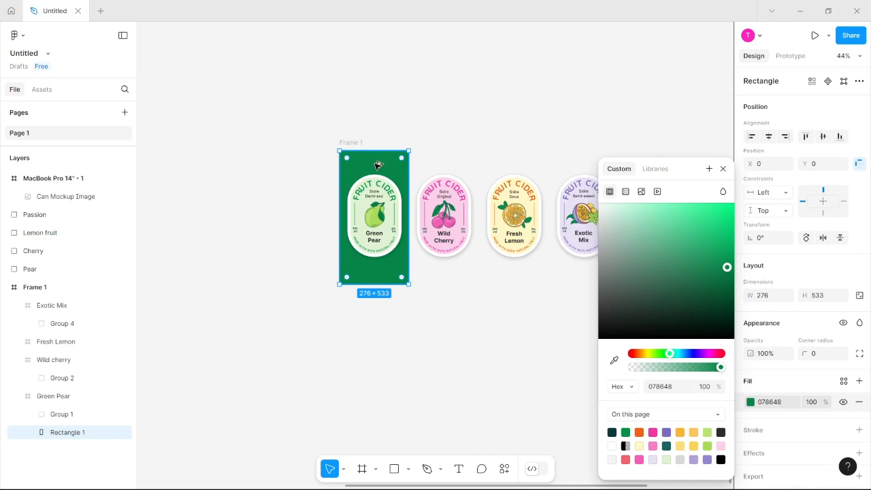
Duplicate the green rectangle behind the Wild Cherry, Fresh Lemon and Exotic Mix labels at X 276, 552 and 828.
left_click_drag(378, 165, 446, 165)
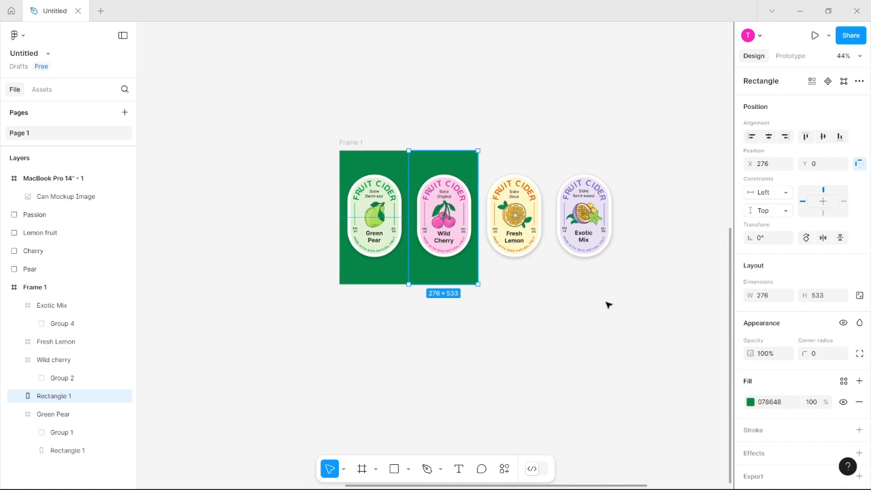
key("ctrl+d")
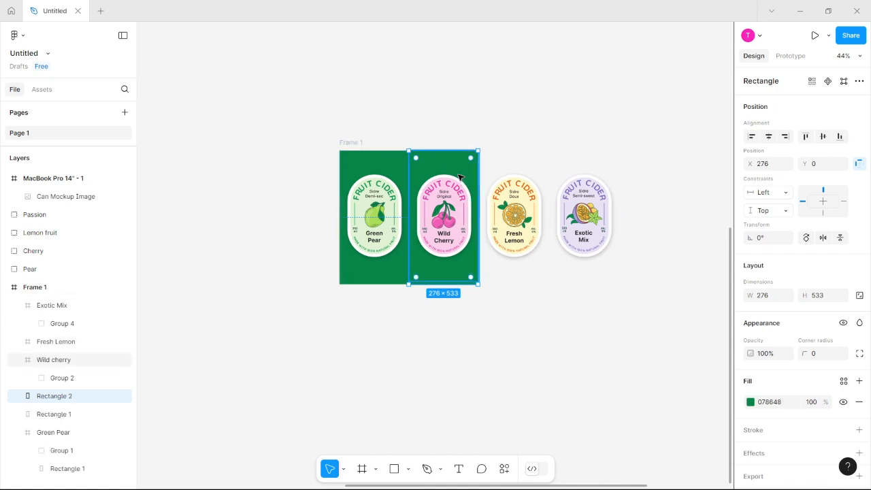
left_click_drag(458, 173, 528, 171)
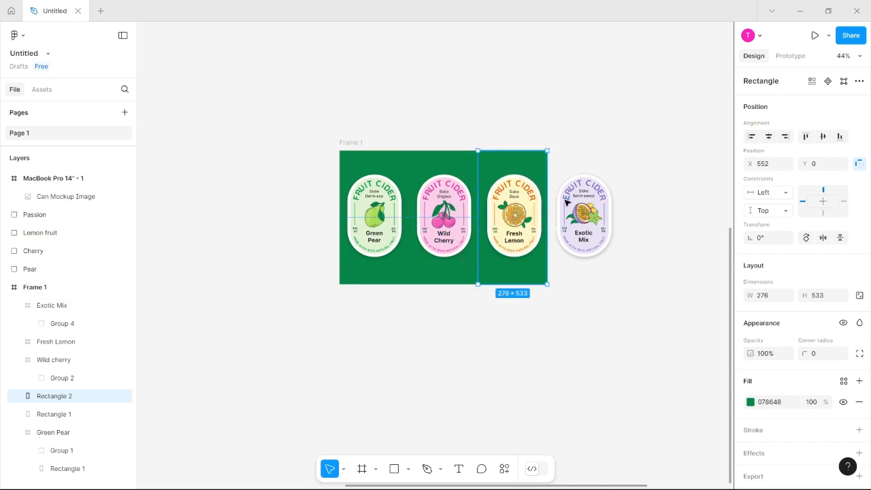
key("ctrl+d")
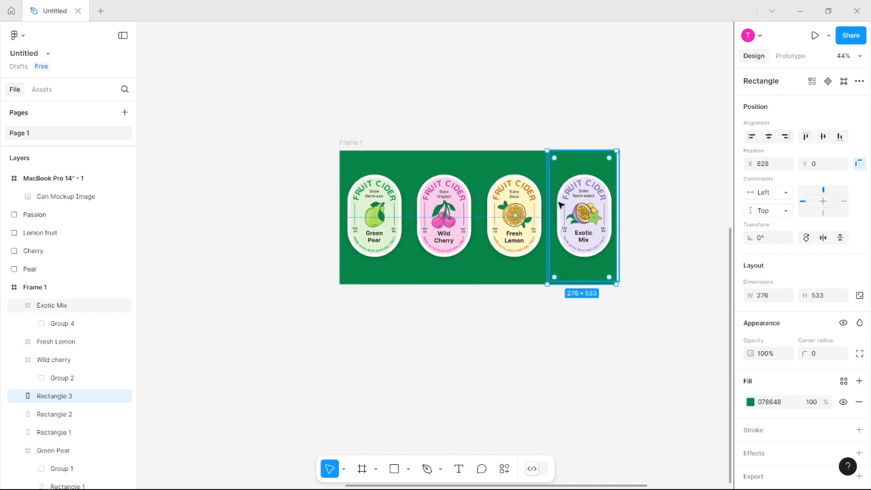
left_click(660, 207)
Change the fill of the rectangle behind the Wild Cherry label to pink F038A3.
left_click(473, 204)
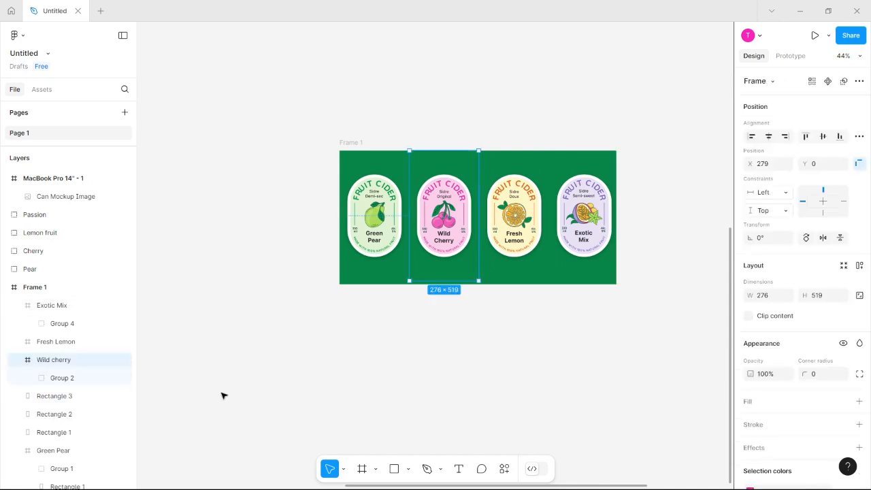
left_click(57, 427)
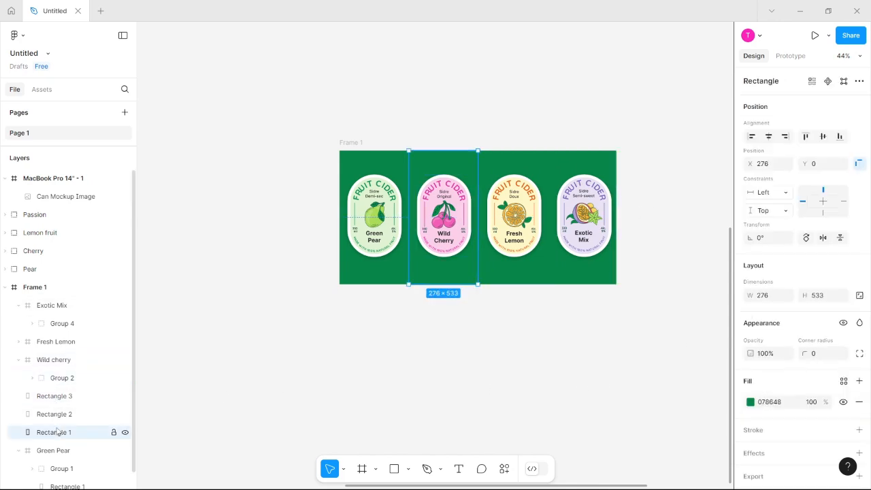
left_click(751, 403)
left_click(615, 361)
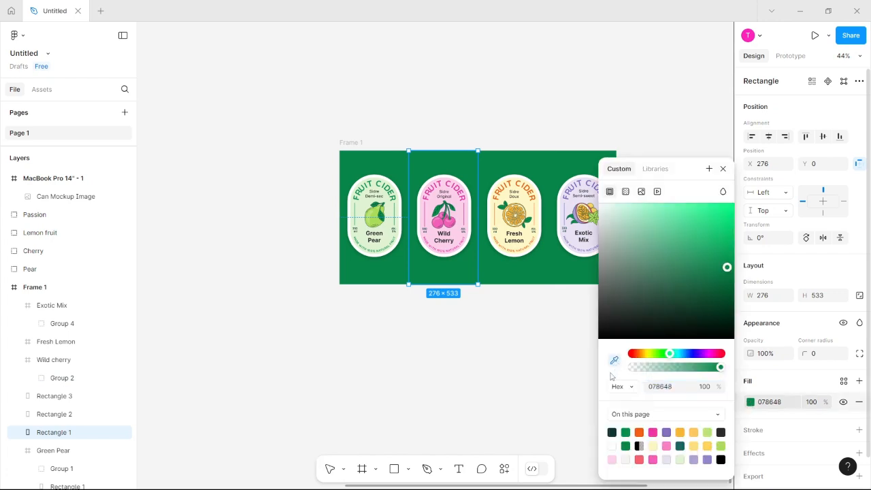
left_click(654, 434)
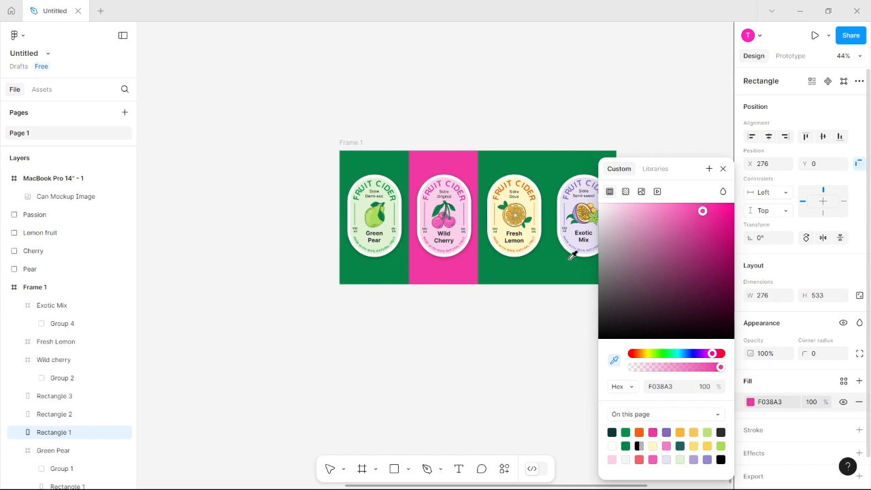
Finish editing the pink fill and select the rectangle behind the Fresh Lemon label.
left_click(723, 168)
left_click(528, 167)
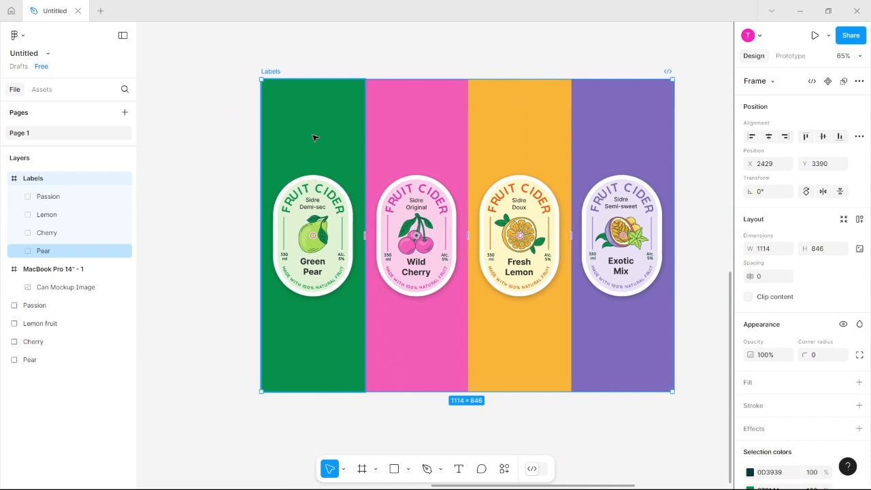
Examine how the Green Pear label and its background rectangle are grouped, and the matching Wild Cherry group.
left_click(316, 141)
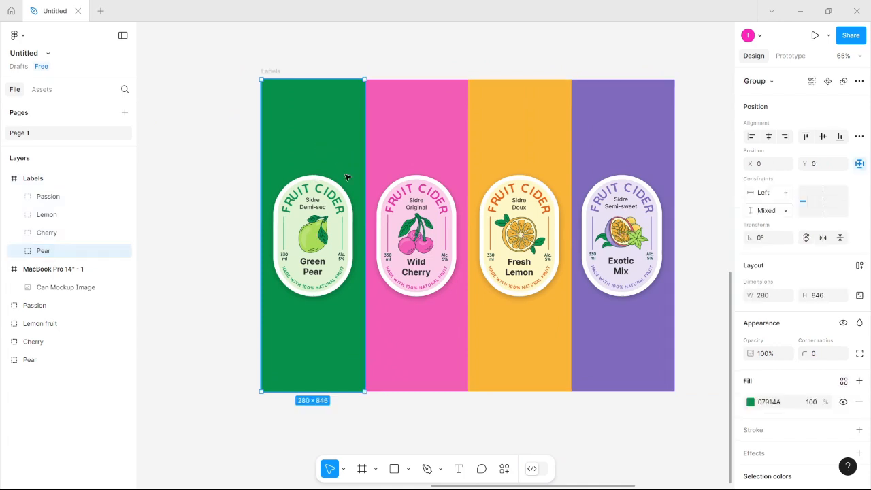
double_click(321, 207)
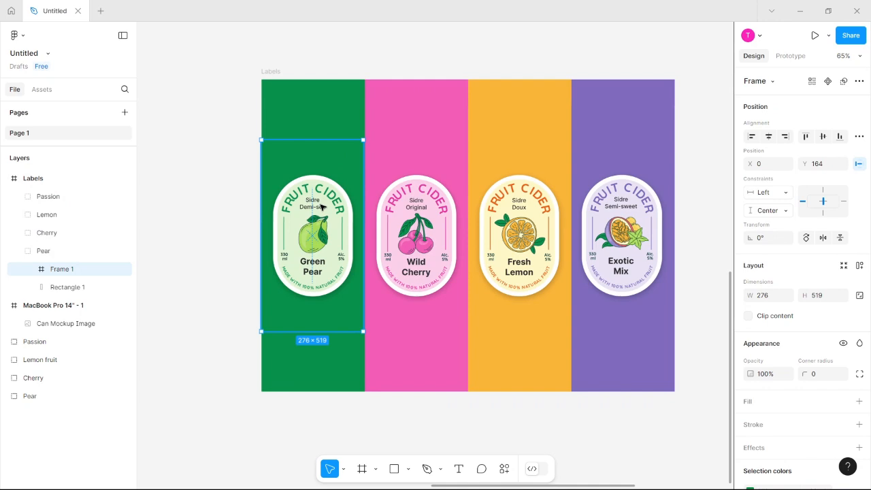
left_click(317, 129)
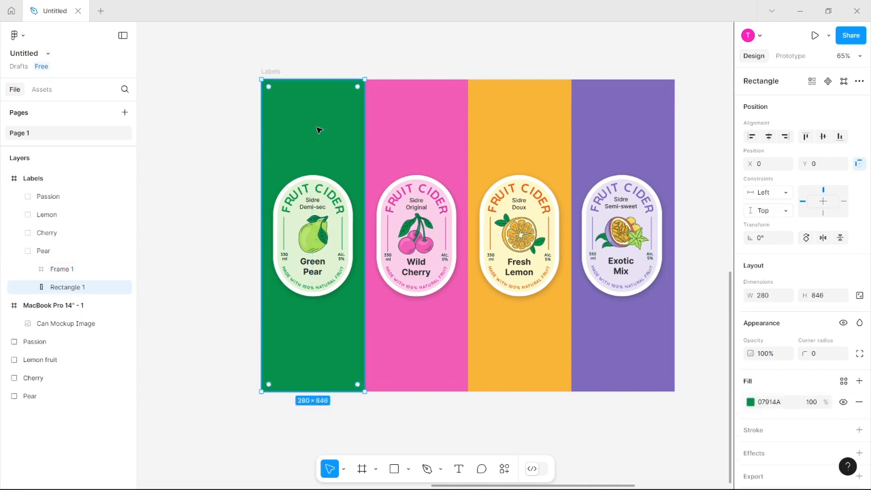
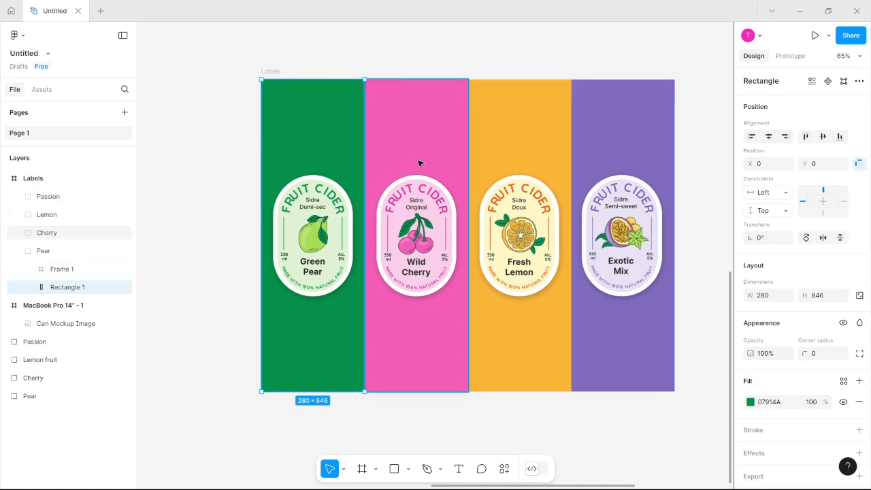
left_click(320, 215)
left_click(325, 123, "shift")
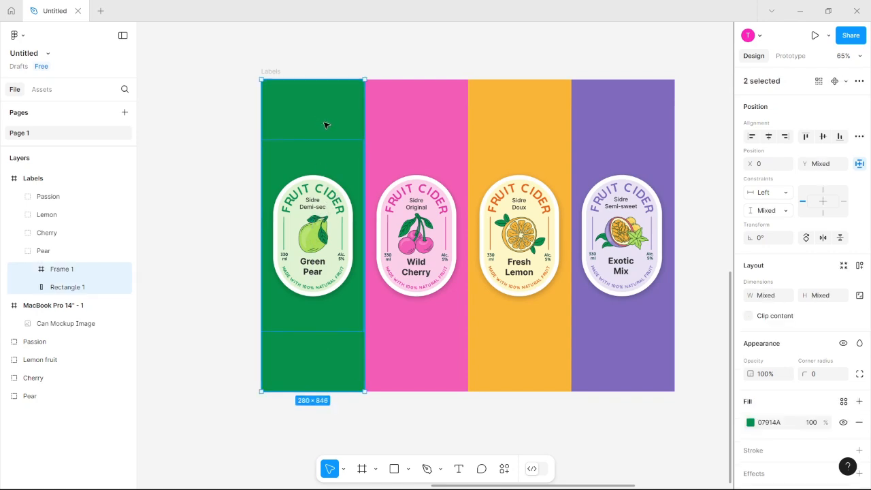
left_click(413, 141)
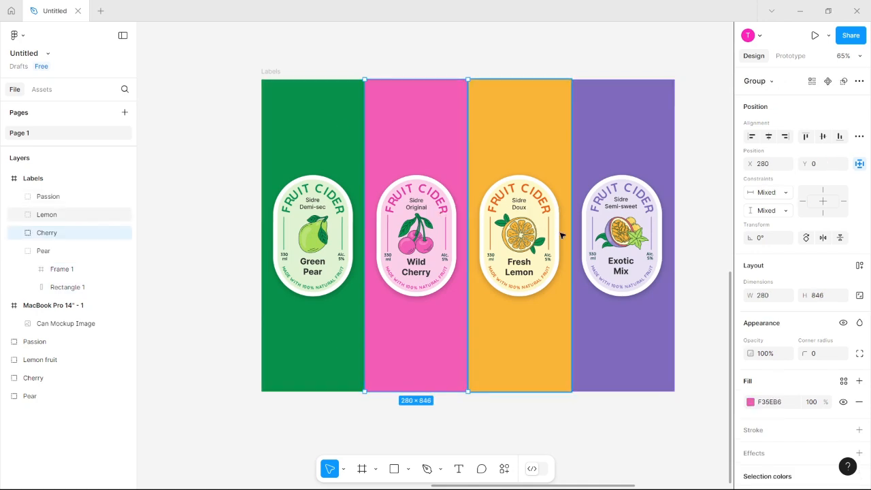
Convert the Labels frame holding the four coloured label strips into a component.
scroll(514, 248, "down", 3)
scroll(512, 247, "down", 2)
scroll(469, 248, "left", 5)
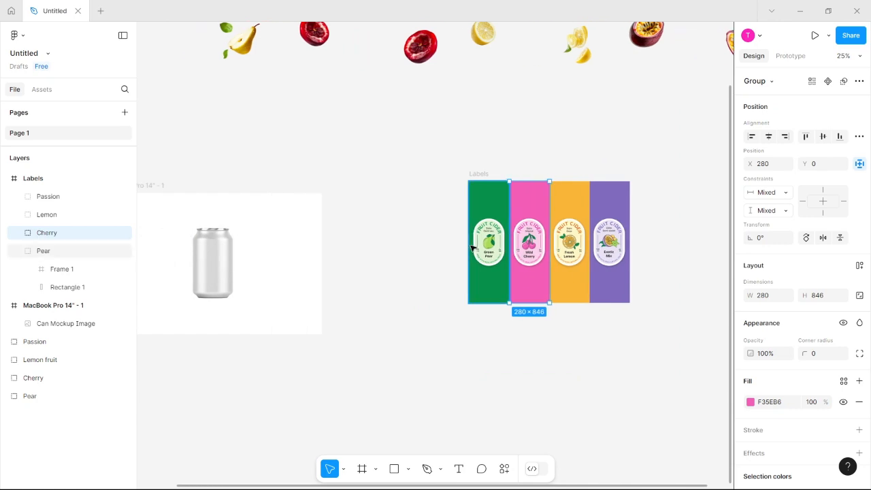
left_click(603, 175)
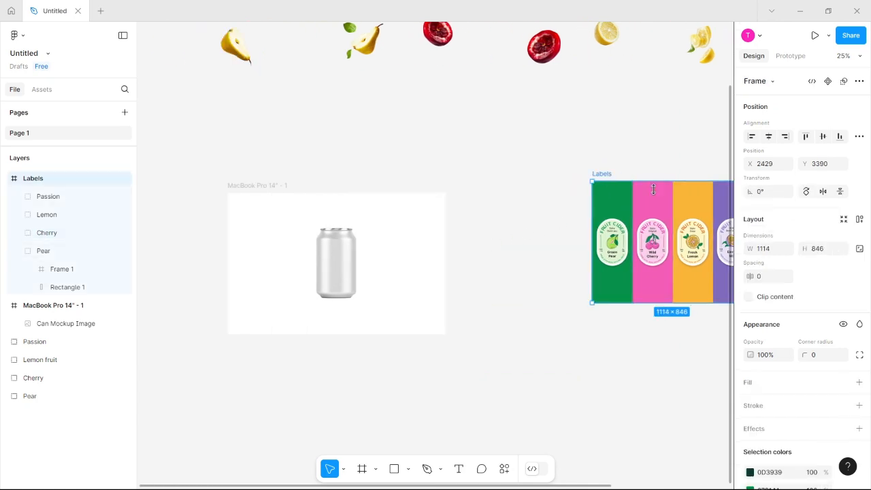
left_click(827, 81)
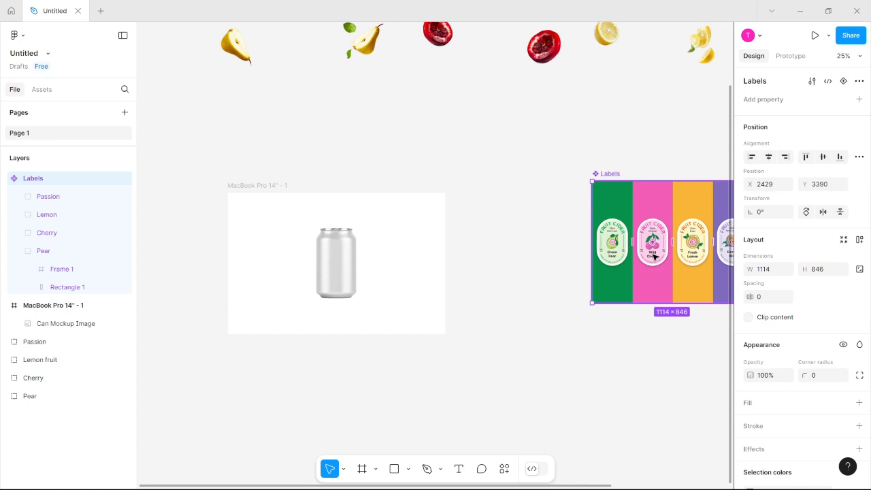
Duplicate the can mockup image in place and put an instance of the Labels component over it at X 610, Y 68.
left_click(334, 246)
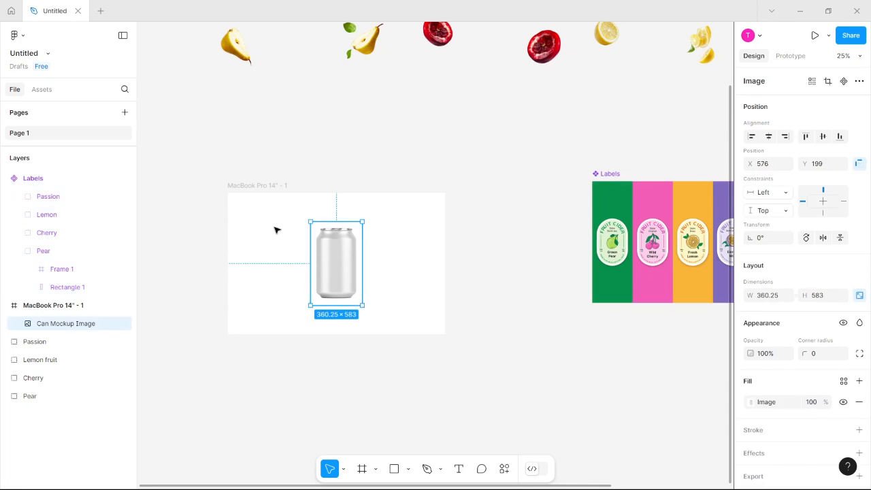
left_click(245, 187)
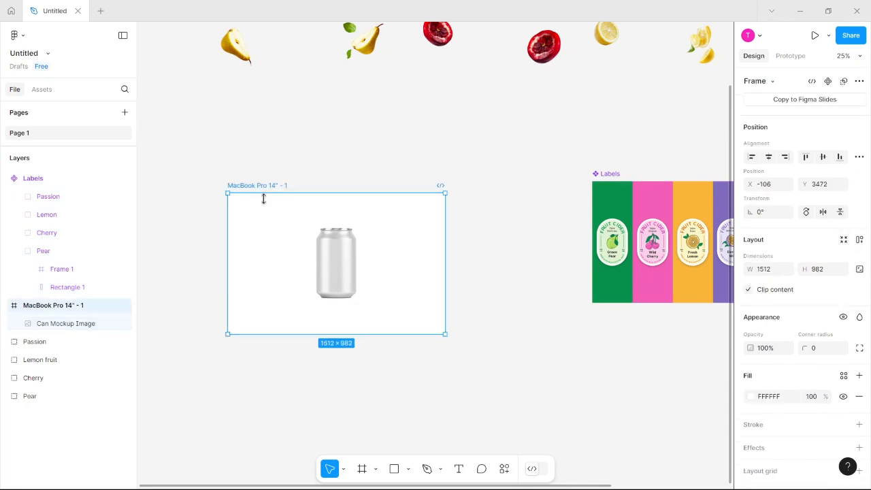
left_click(348, 254)
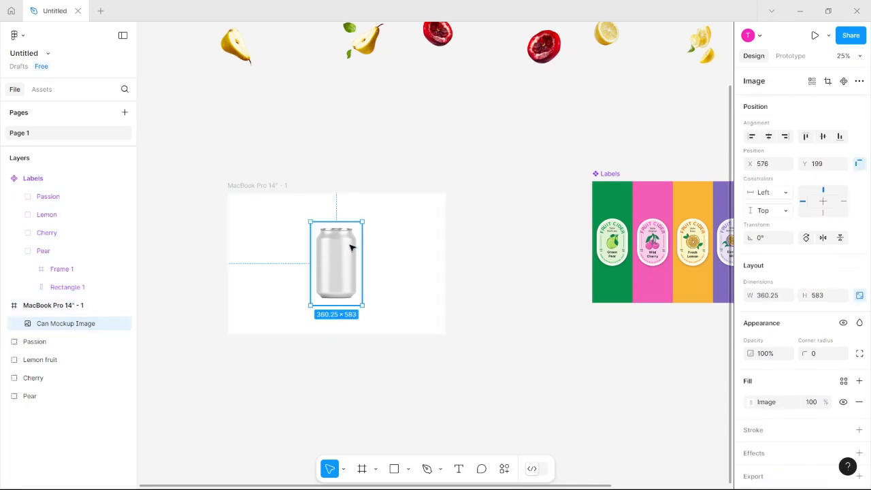
key("ctrl+d")
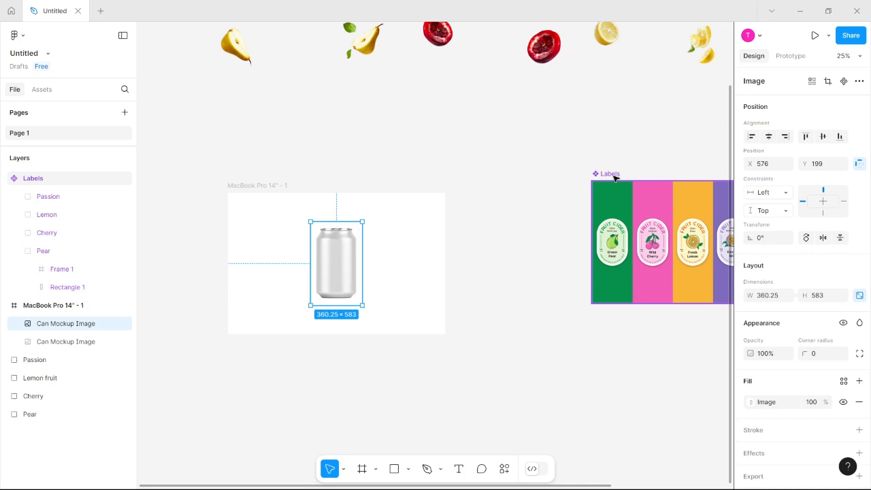
left_click_drag(603, 173, 340, 198)
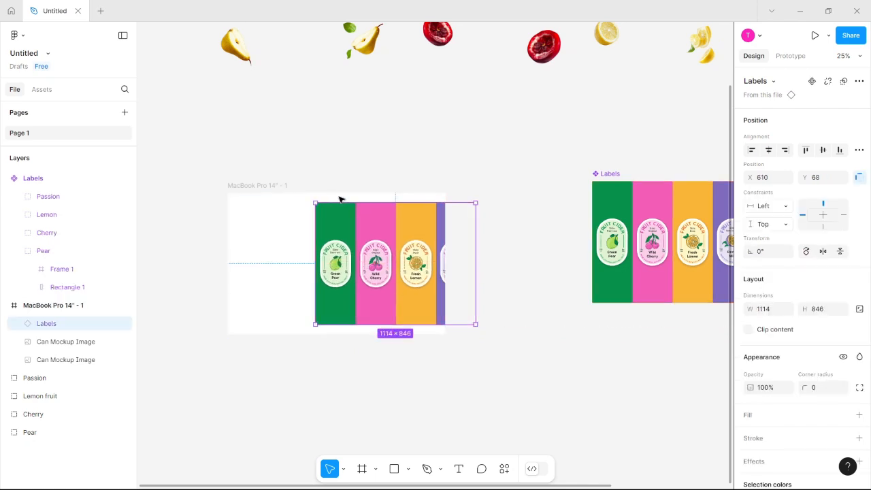
Mask the Labels instance with the upper can mockup image and shift the instance to X 615 inside the mask.
scroll(355, 230, "up", 3)
scroll(355, 230, "up", 4)
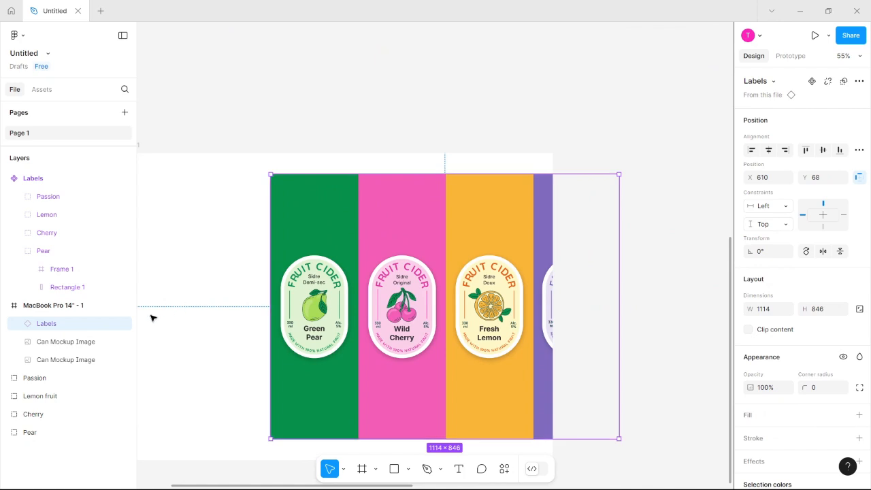
left_click(61, 342, "shift")
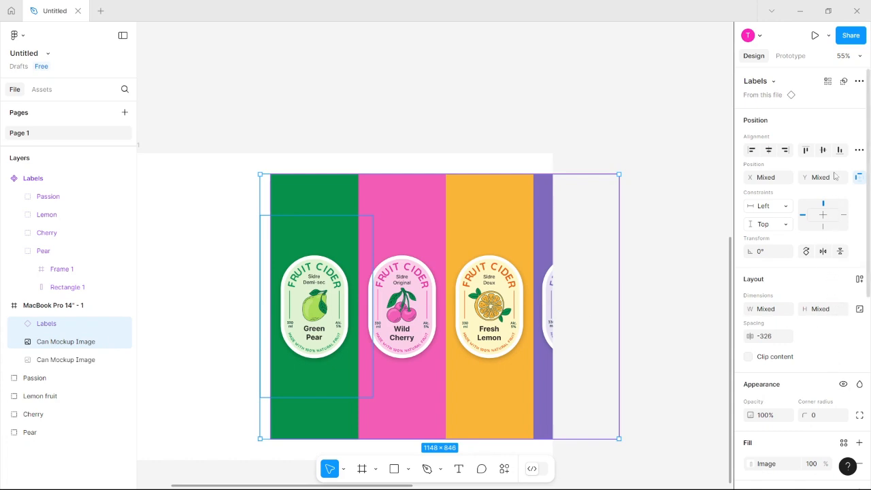
left_click(844, 82)
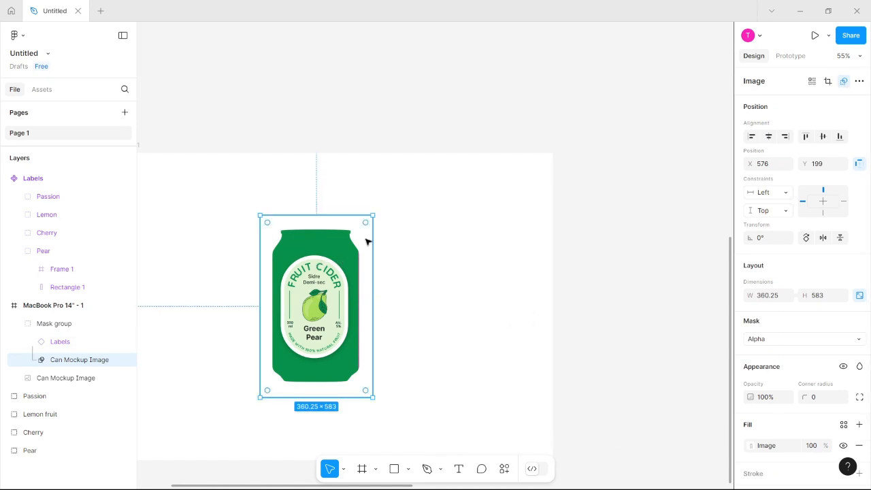
left_click(319, 235)
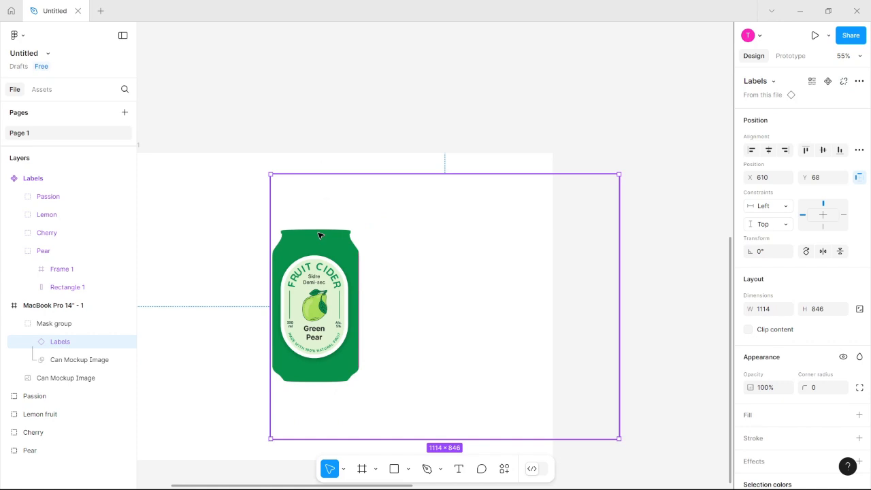
left_click_drag(320, 234, 320, 235)
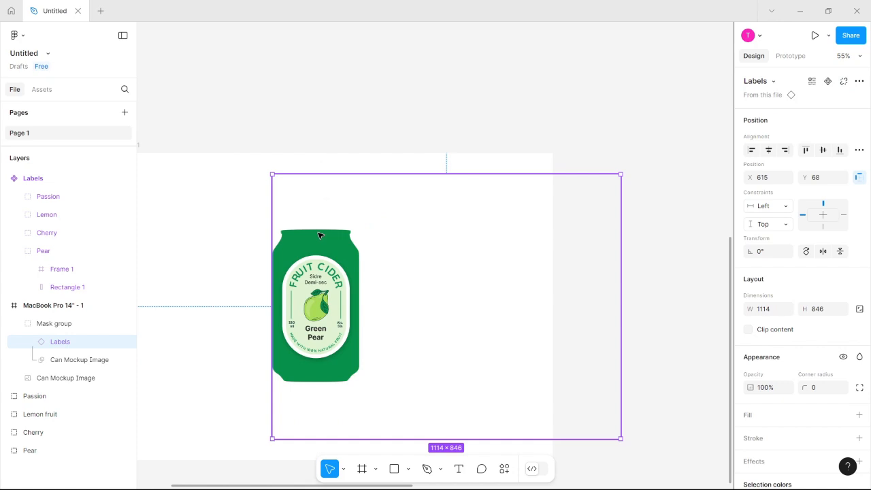
Set the blend mode of the masked Labels instance to Plus darker.
left_click(66, 380)
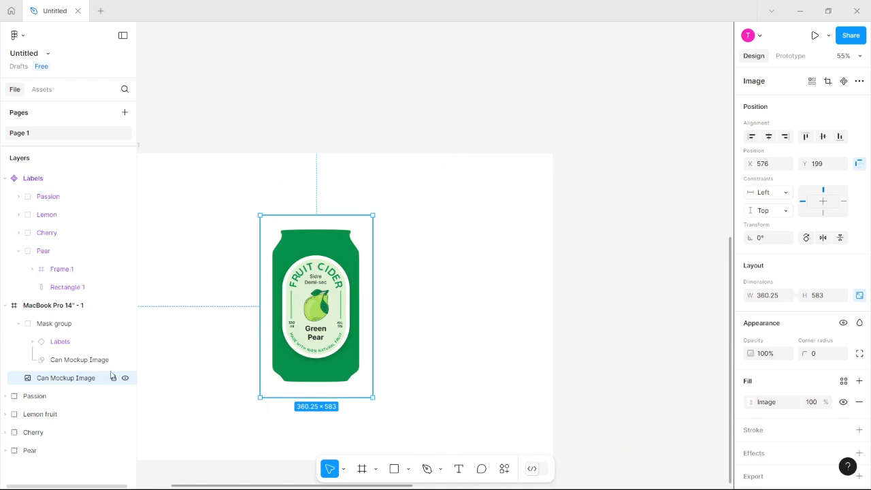
left_click(84, 343)
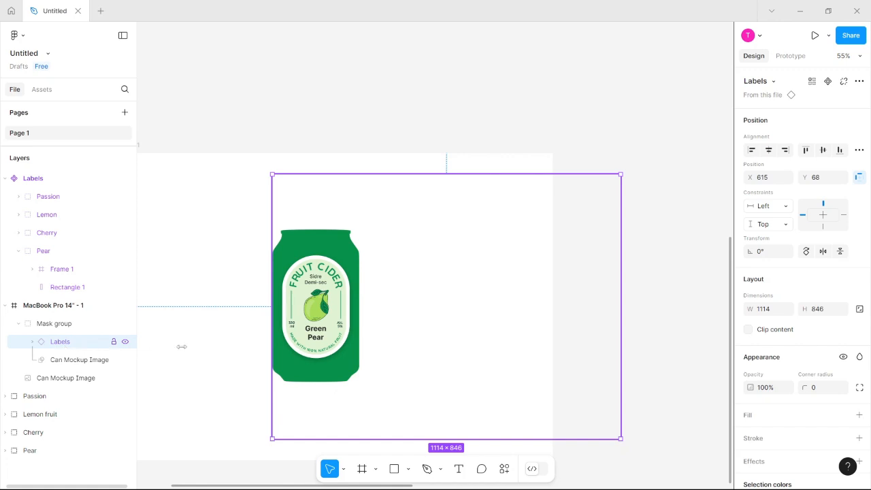
left_click(847, 374)
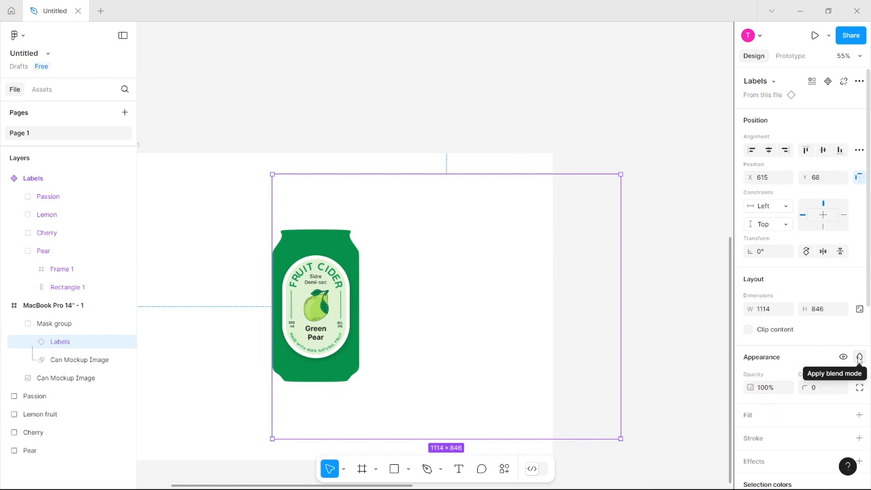
left_click(859, 357)
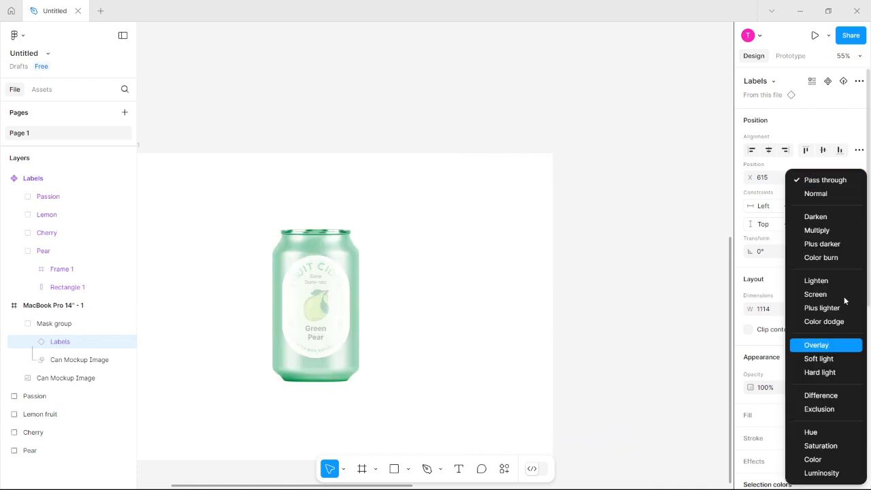
left_click(819, 245)
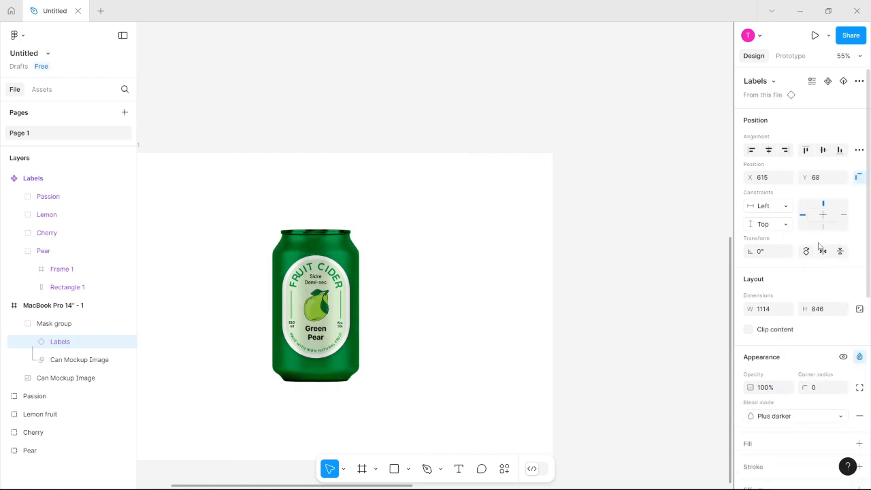
Hide the can mockup image beneath the mask group and show it again to compare the blending effect.
left_click(65, 379)
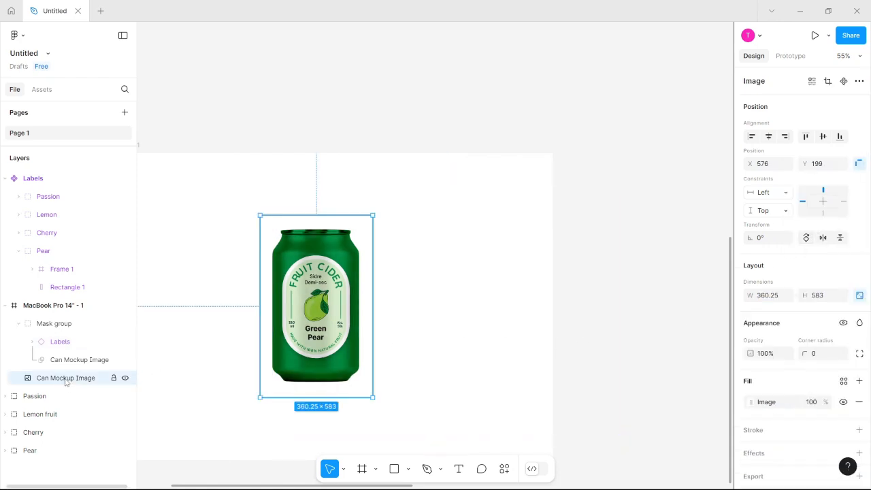
left_click(125, 380)
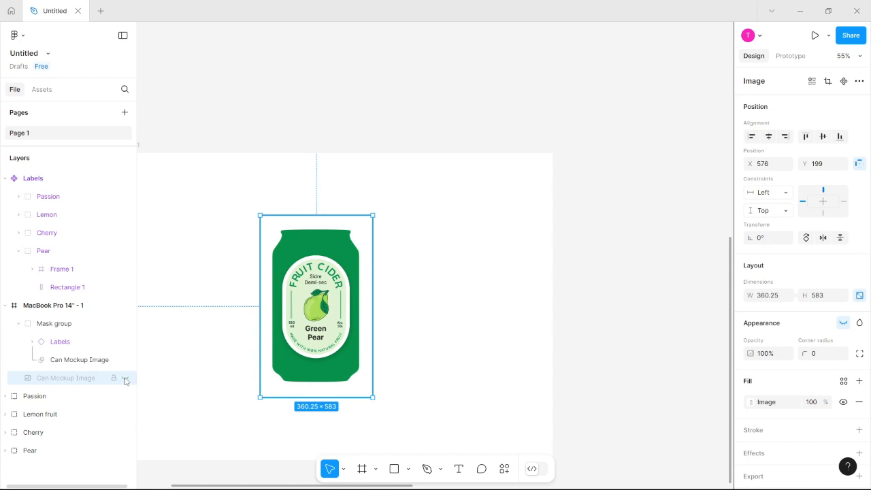
left_click(125, 380)
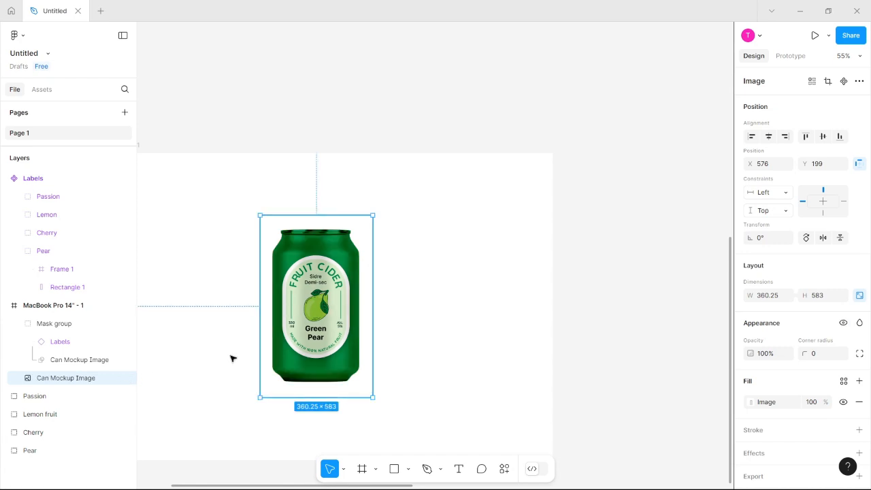
Fill the MacBook Pro 14" - 1 frame with green 007C35 sampled from the can.
left_click(502, 341)
scroll(502, 341, "down", 5)
scroll(489, 338, "down", 2)
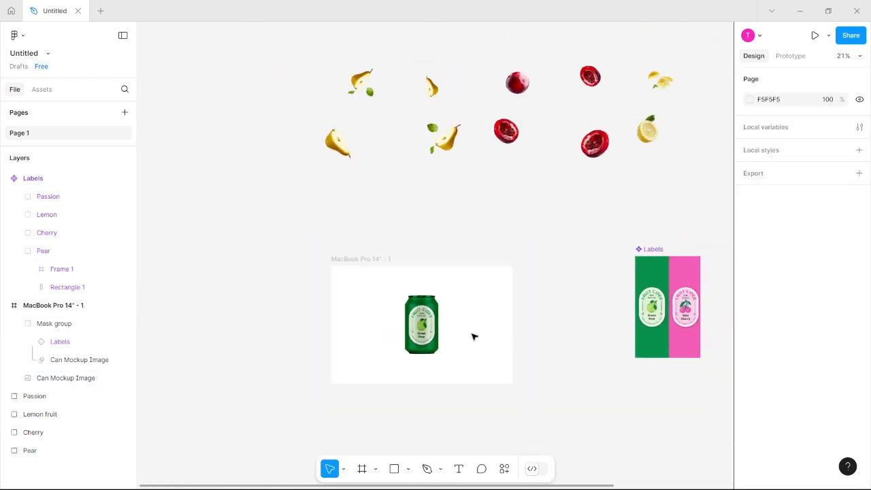
left_click(366, 262)
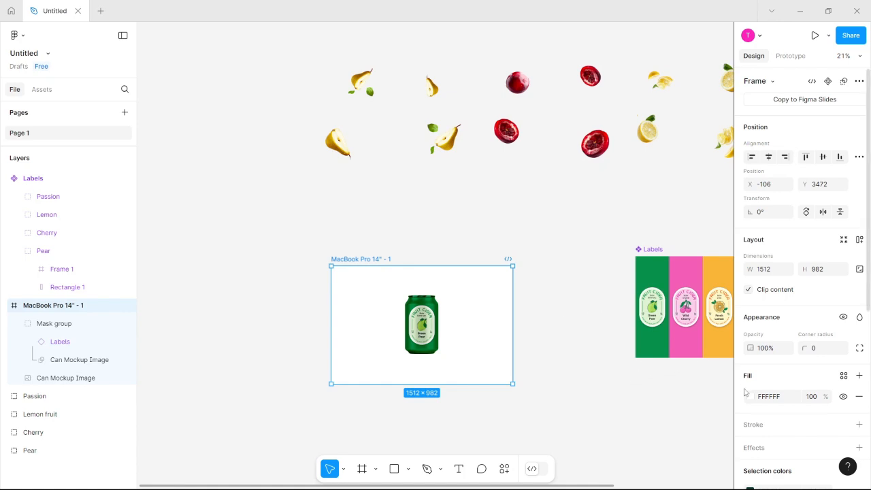
left_click(752, 398)
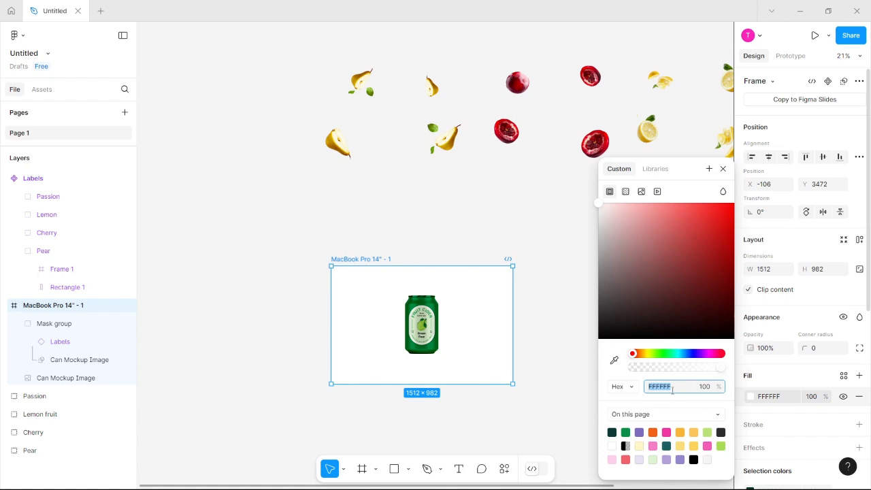
left_click(614, 430)
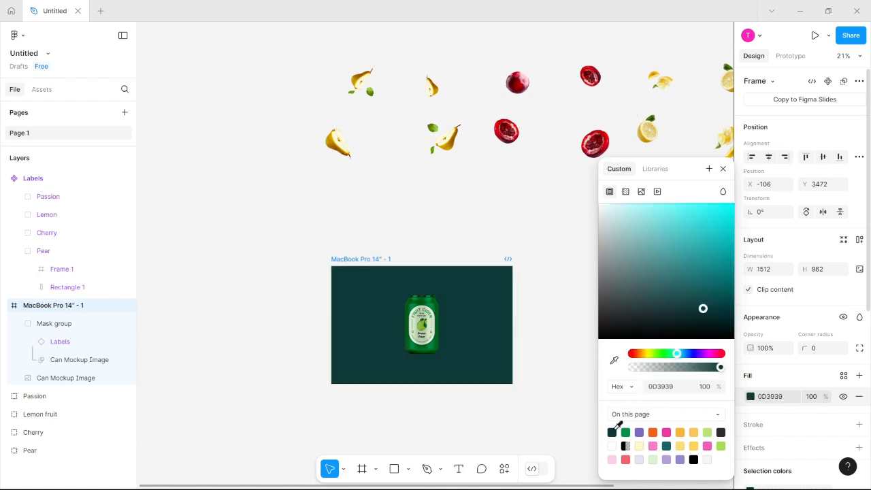
left_click(614, 360)
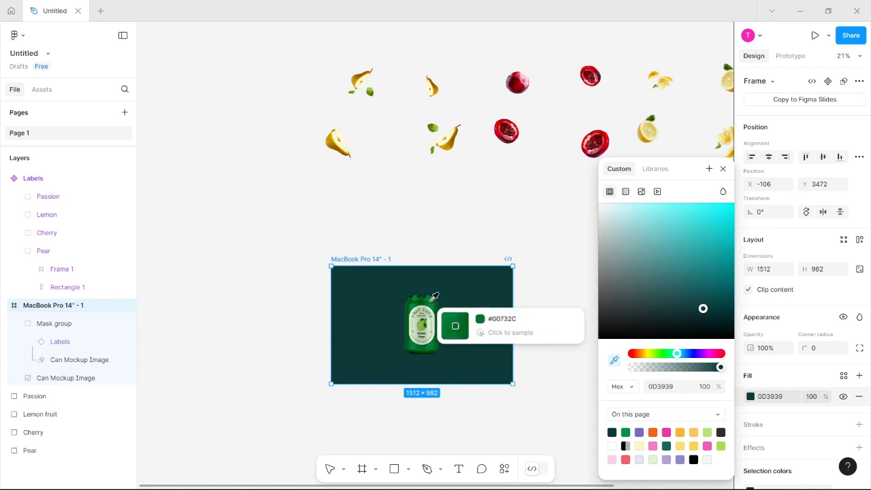
left_click(434, 299)
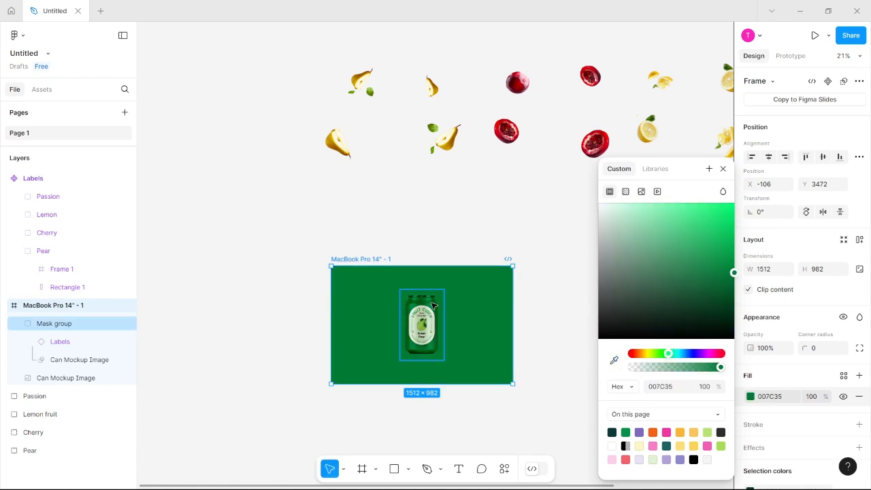
left_click(578, 352)
scroll(572, 353, "down", 4)
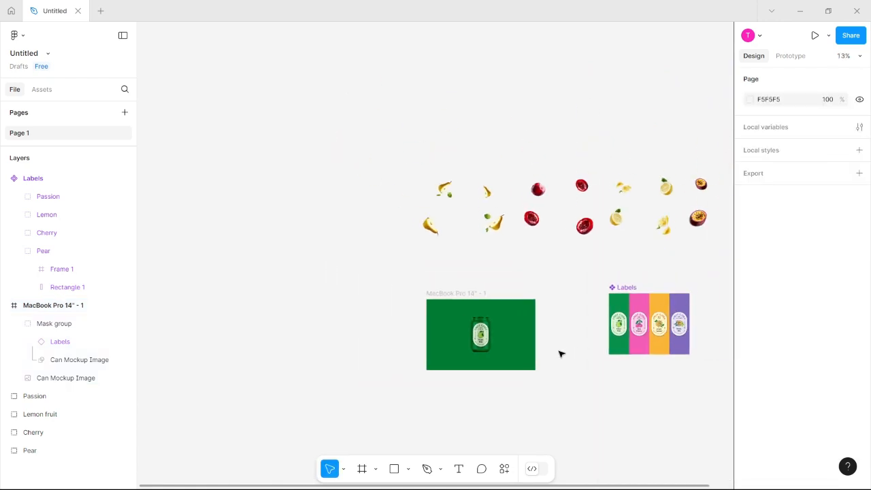
Move the Pear fruit group into the MacBook Pro 14" - 1 frame so the four pears surround the can.
scroll(551, 352, "right", 2)
scroll(496, 357, "up", 5)
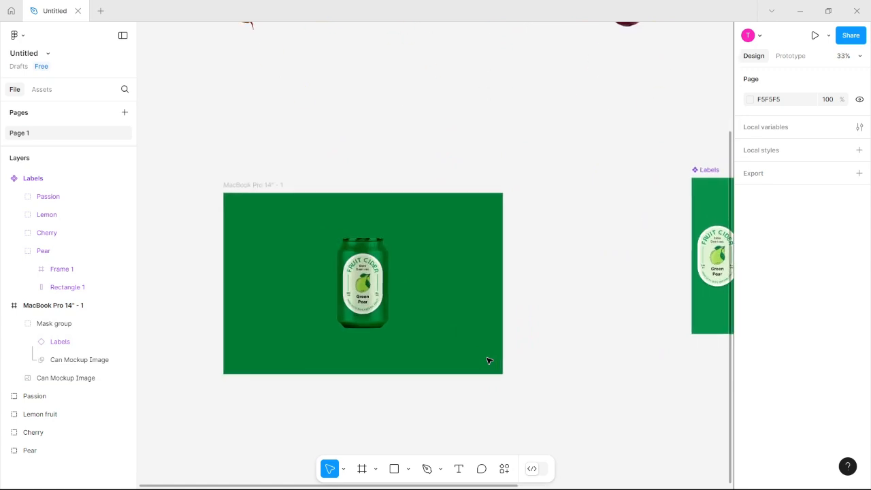
scroll(489, 360, "up", 4)
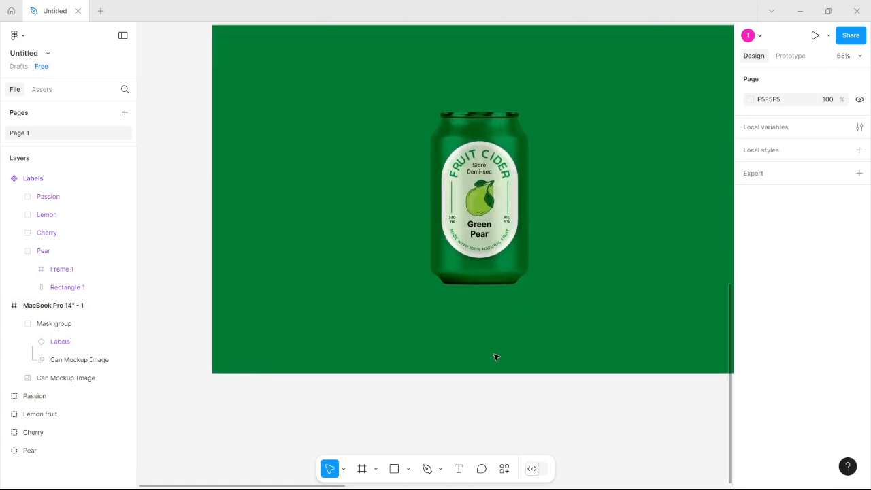
scroll(495, 357, "down", 2)
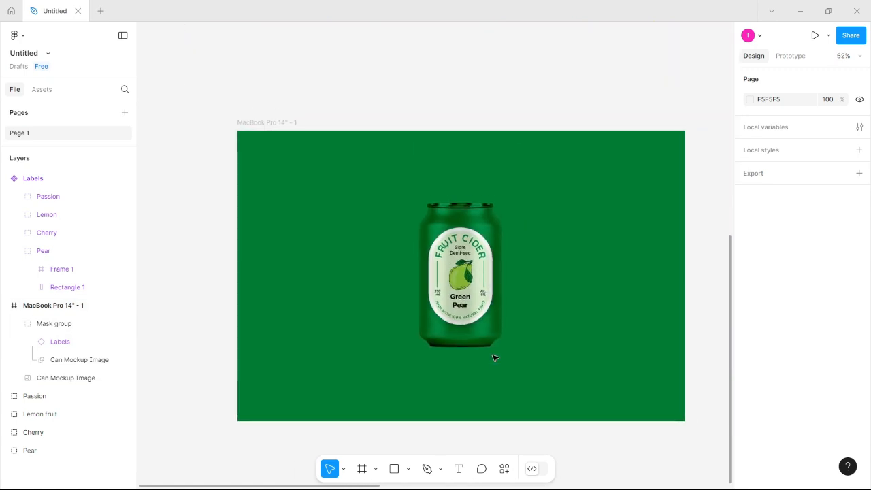
scroll(495, 357, "down", 4)
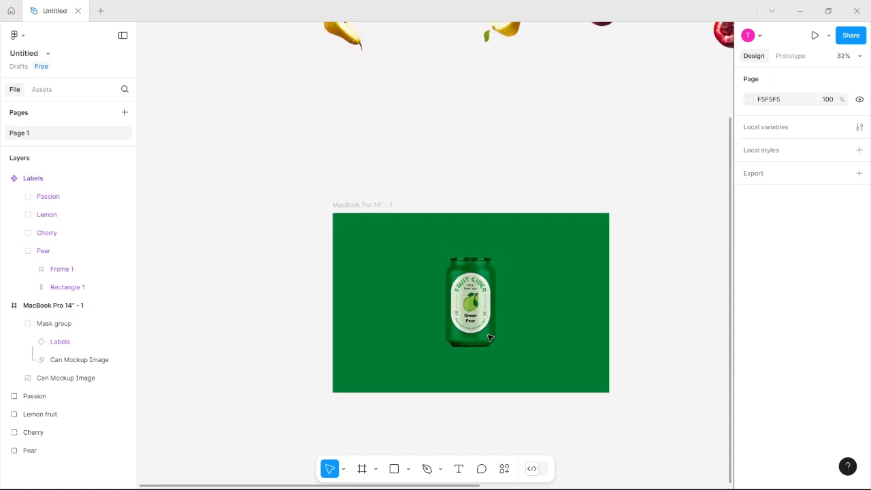
scroll(489, 338, "down", 3)
scroll(476, 339, "right", 3)
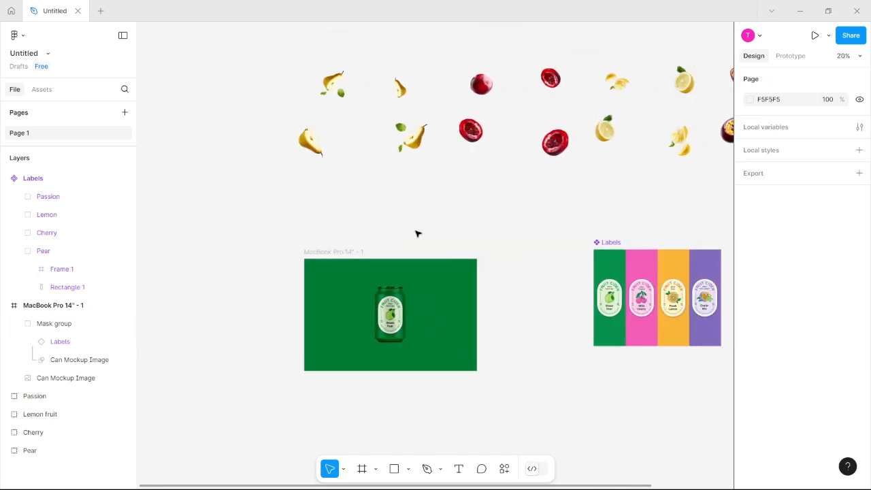
left_click(401, 88)
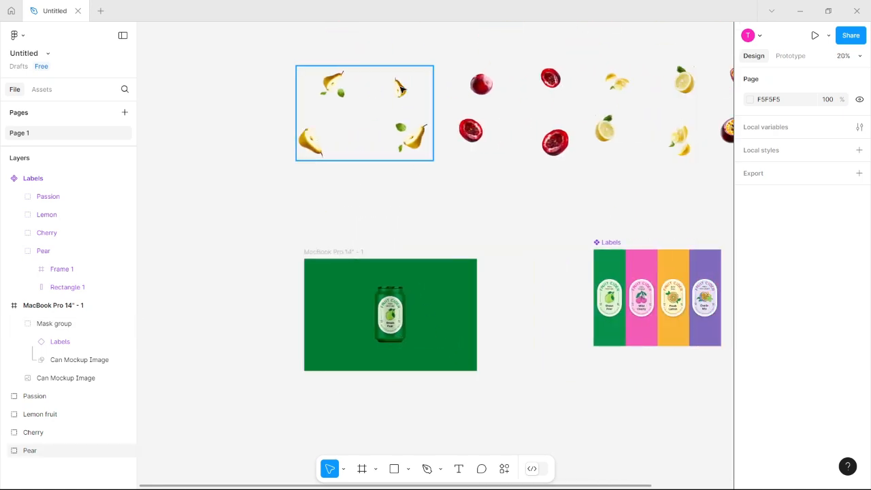
left_click(402, 88)
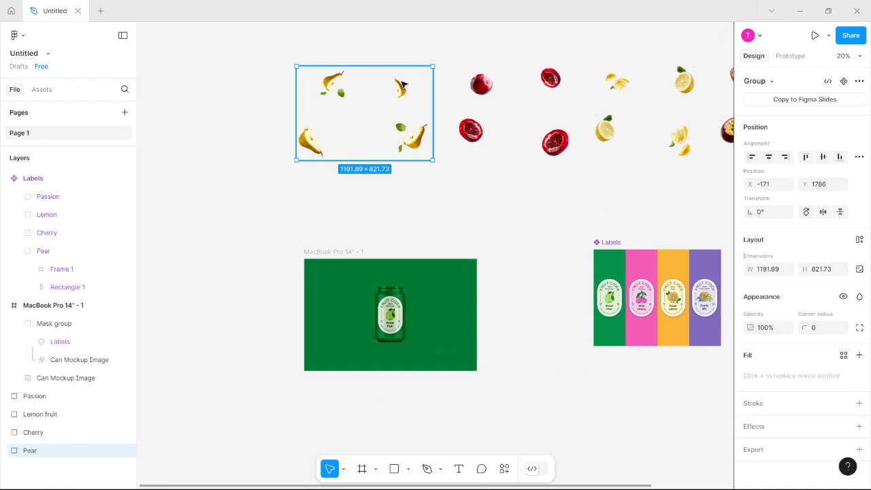
left_click_drag(402, 84, 429, 289)
Adjust the placement of the upper-left pear image inside the Pear group, undoing the last change made to it.
double_click(429, 290)
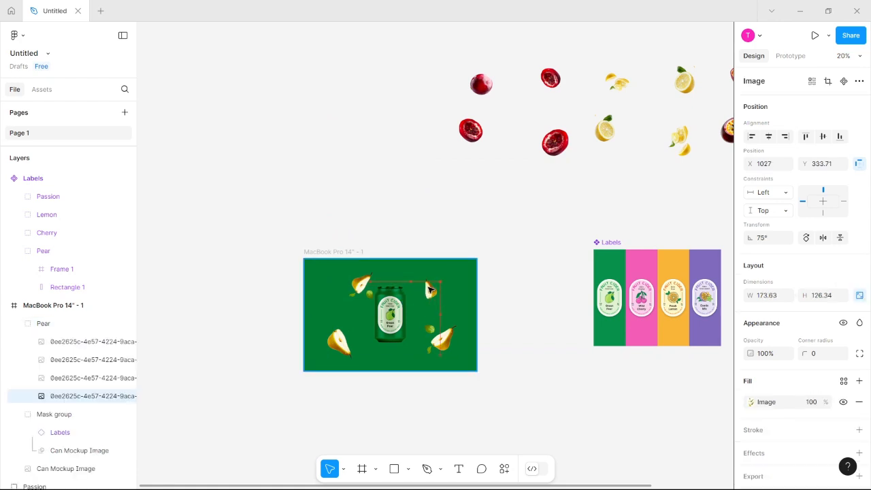
scroll(432, 266, "down", 4)
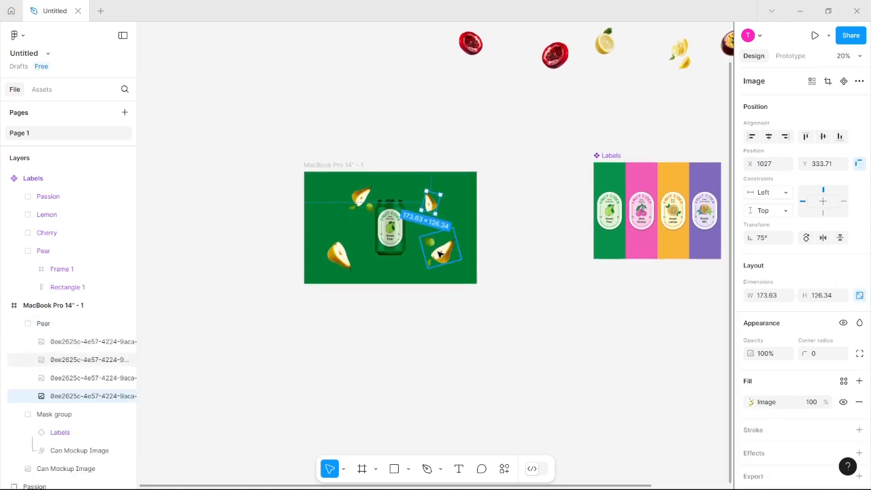
scroll(434, 243, "up", 1)
left_click_drag(370, 179, 352, 186)
key("ctrl+z")
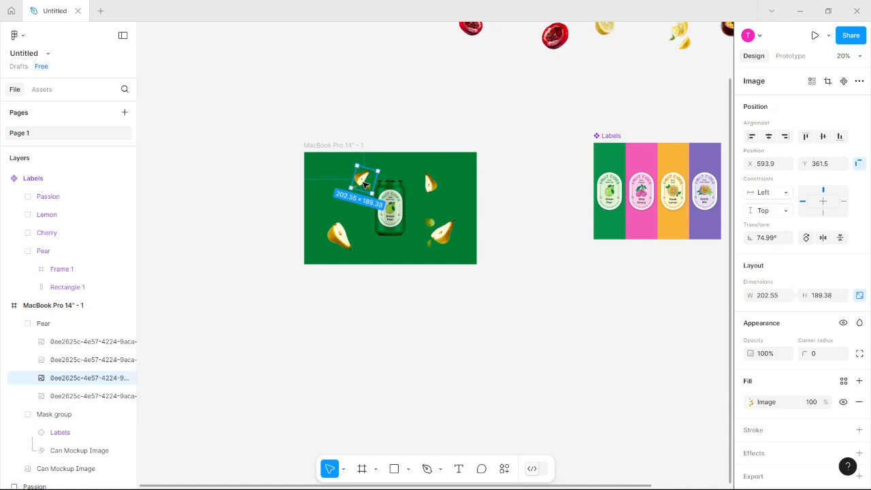
left_click(504, 306)
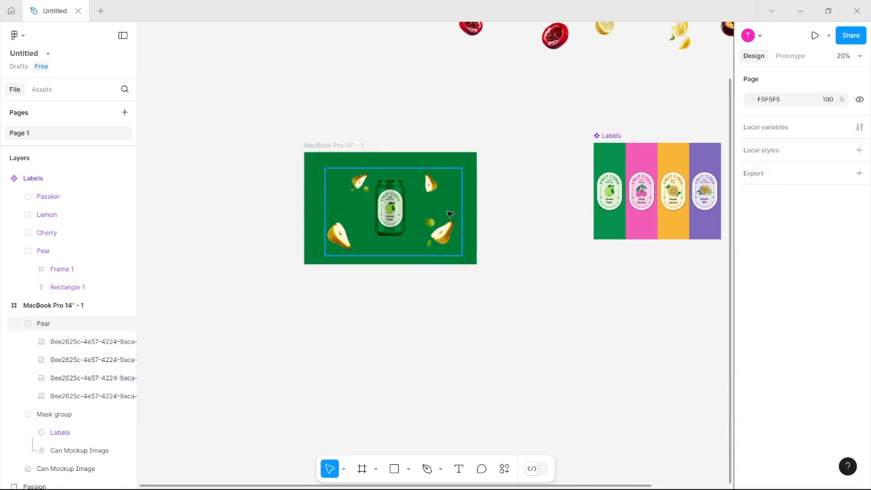
Add a new MacBook Pro 14" frame and place it below the green frame at about X -172, Y 5411.
scroll(505, 313, "down", 3)
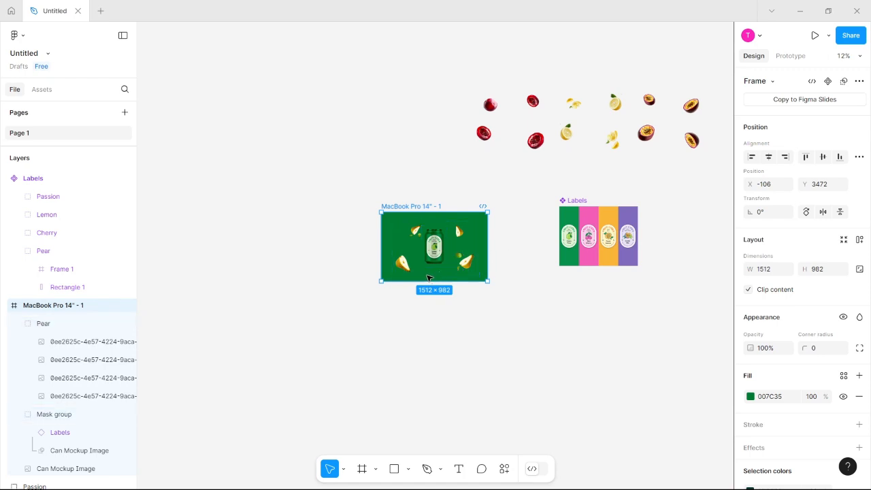
scroll(425, 276, "down", 1)
scroll(422, 277, "down", 2)
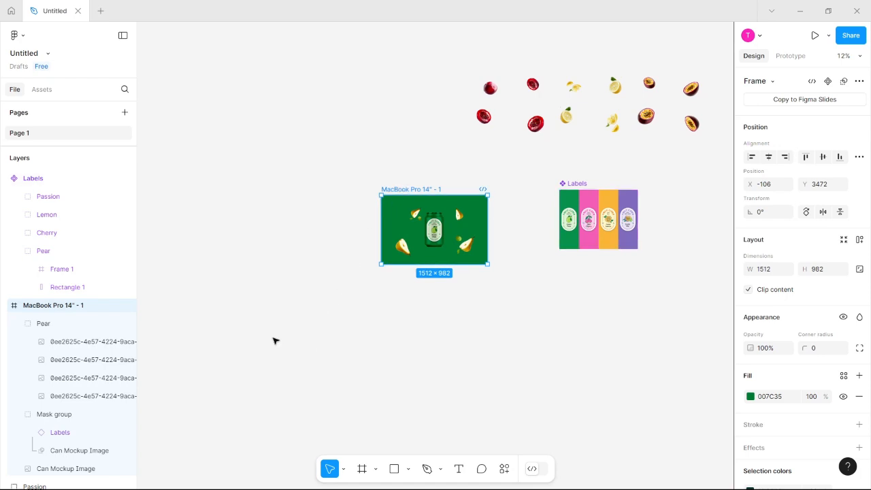
key("f")
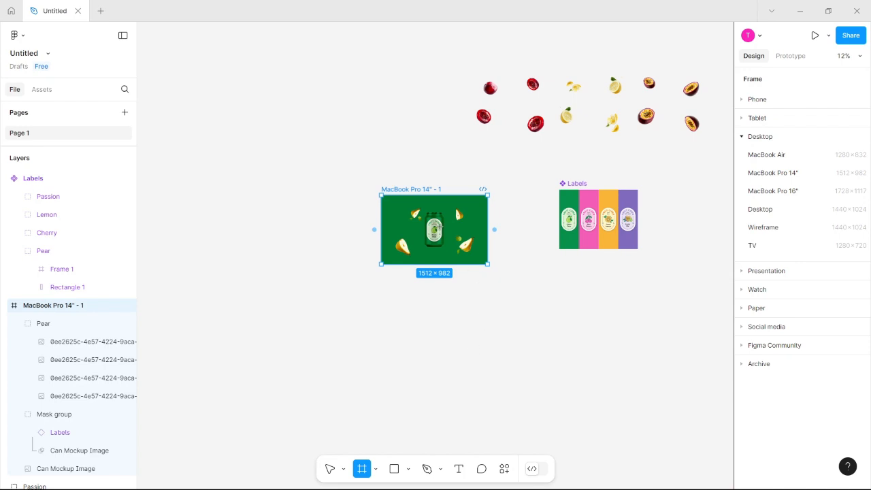
left_click(780, 180)
left_click_drag(677, 254, 436, 348)
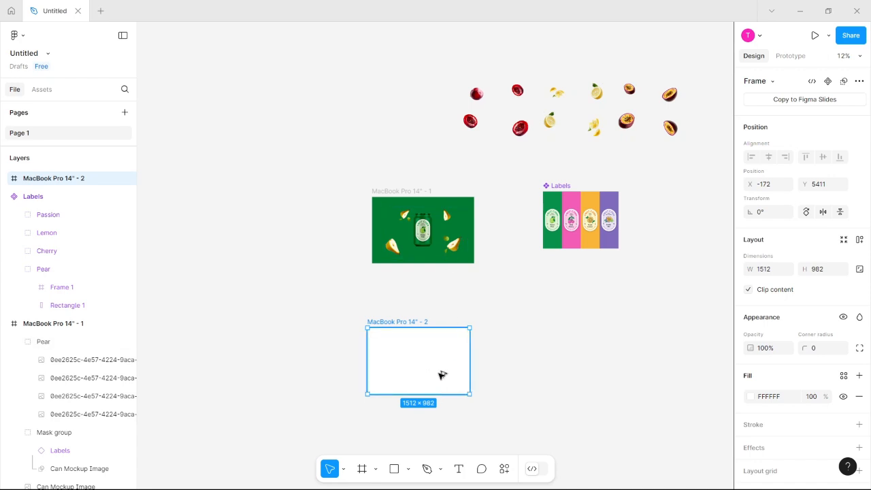
Duplicate the new blank frame three times to make a row of four adjoining MacBook Pro 14" frames.
left_click_drag(443, 375, 531, 365, "alt")
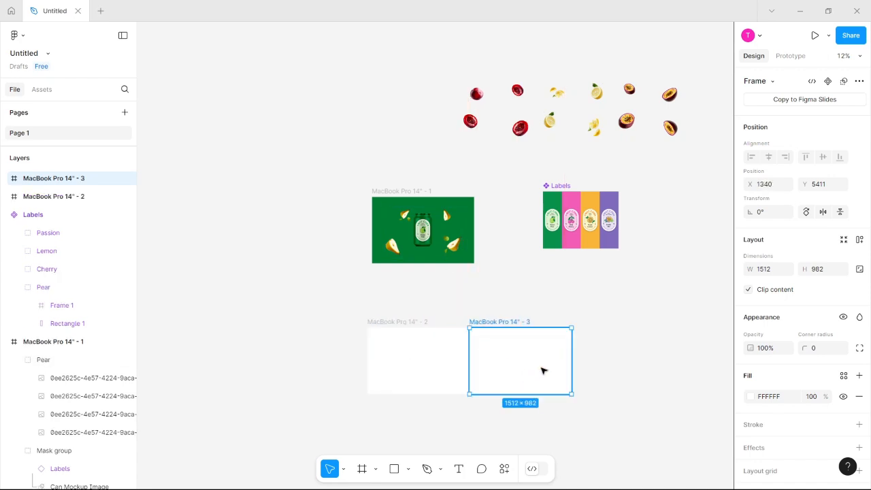
key("ctrl+d")
key("ctrl+d")
scroll(543, 371, "right", 2)
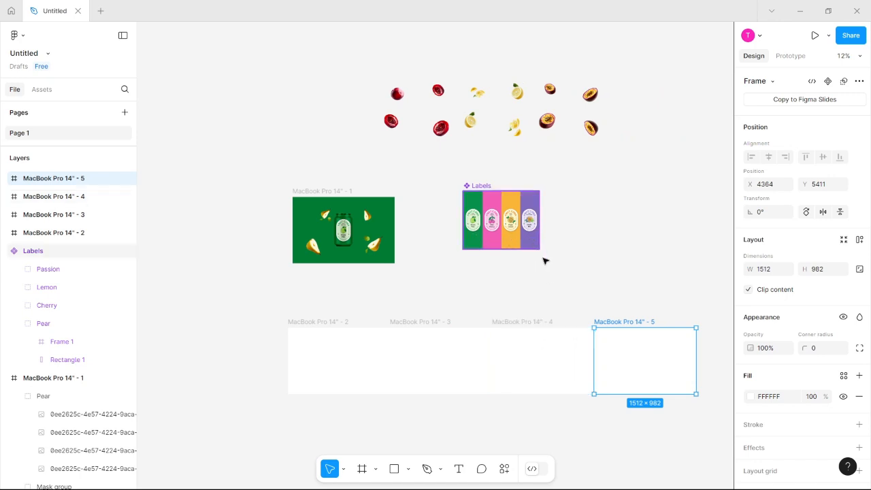
Fill the MacBook Pro 14" - 2 frame with green 069922.
left_click(345, 374)
left_click(783, 401)
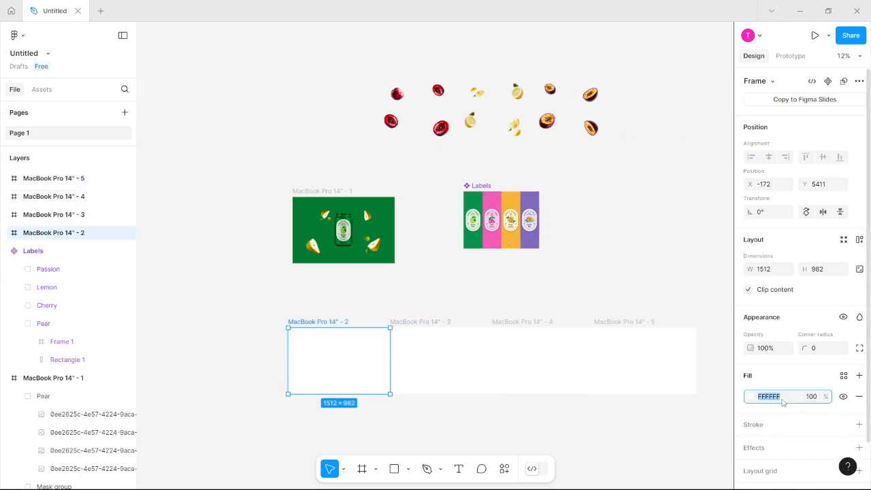
type("089922")
key("Return")
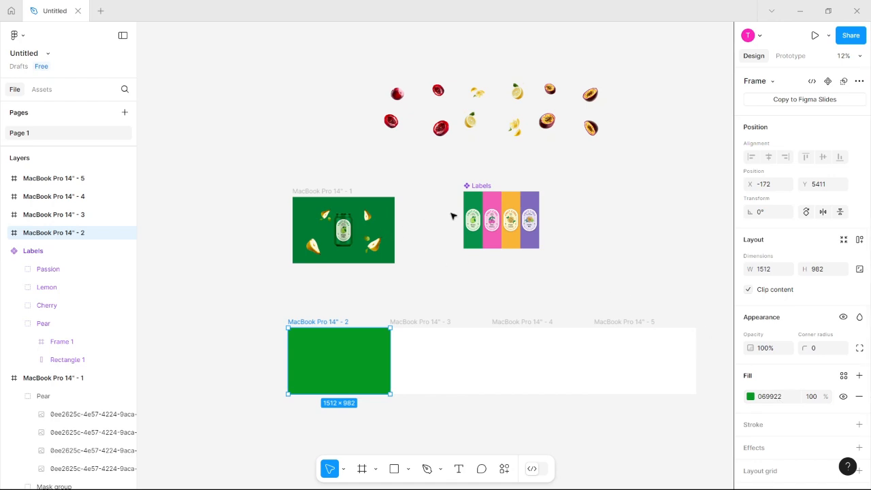
Check the Cherry label's fill colour and open the fill colour picker of the MacBook Pro 14" - 3 frame.
double_click(496, 200)
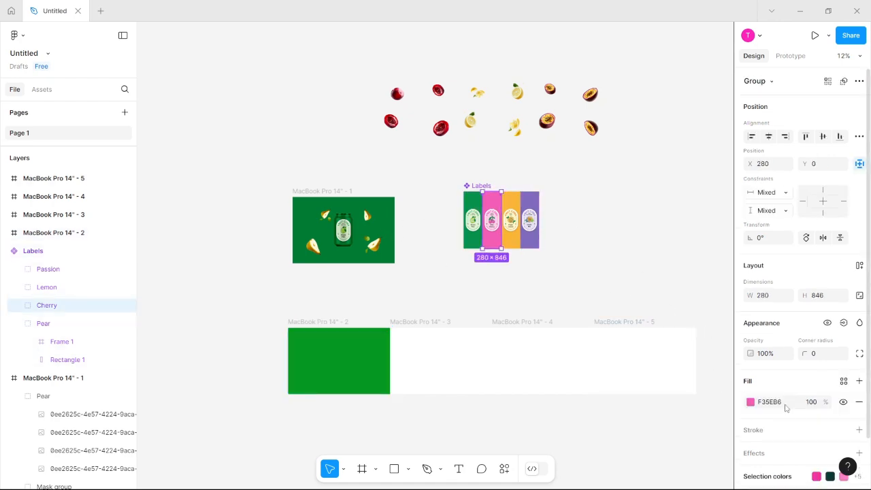
left_click(433, 353)
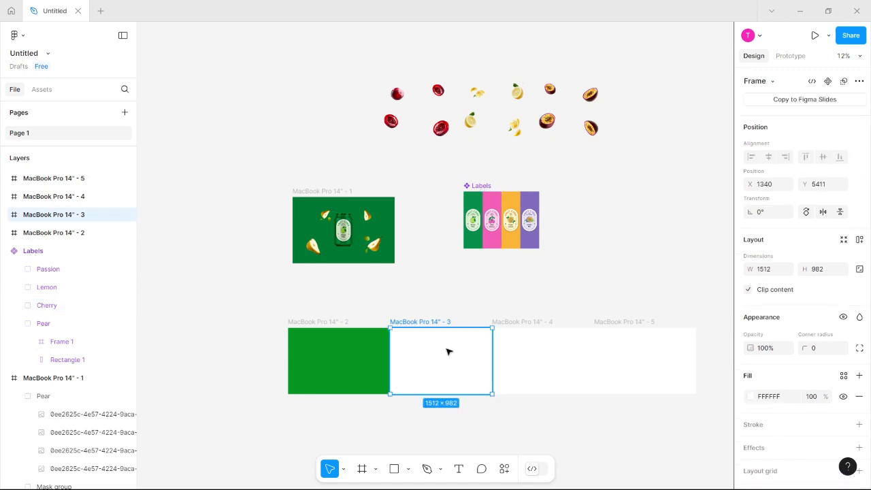
left_click(751, 397)
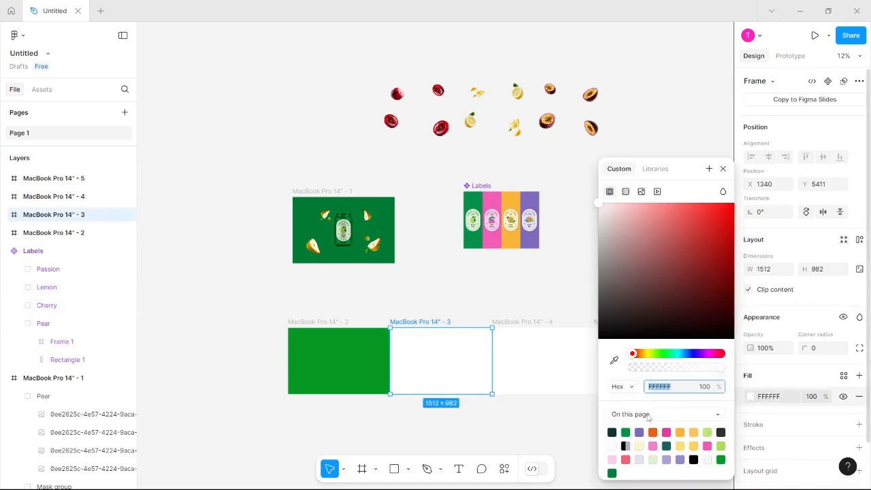
Fill the MacBook Pro 14" - 3 frame with pink F35EB6 and the MacBook Pro 14" - 4 frame with orange FAB538, sampled from the Labels component.
left_click(614, 361)
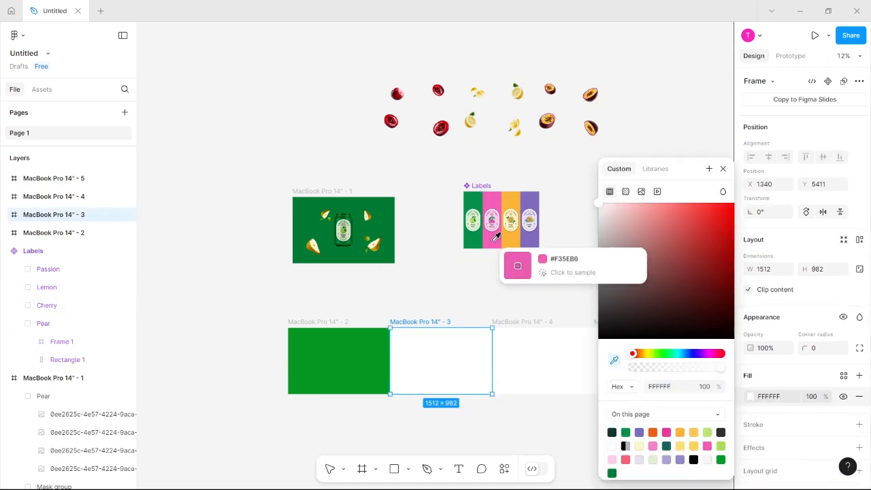
left_click(493, 240)
left_click(525, 350)
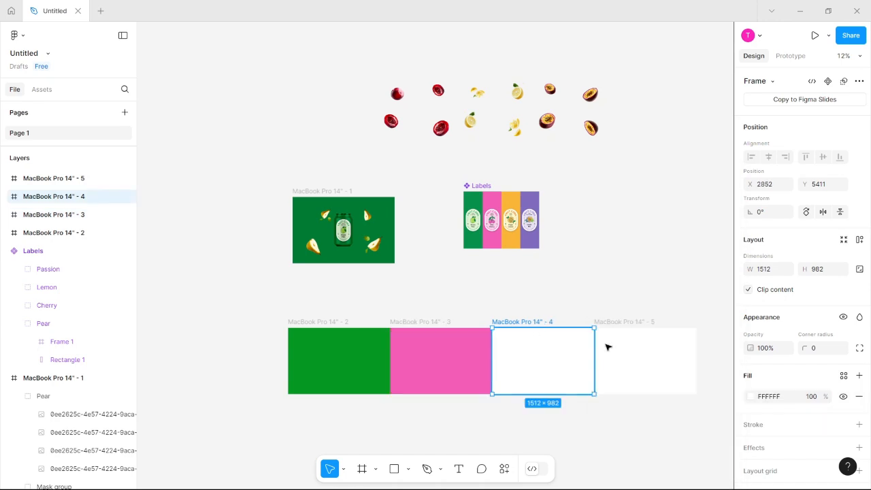
left_click(752, 397)
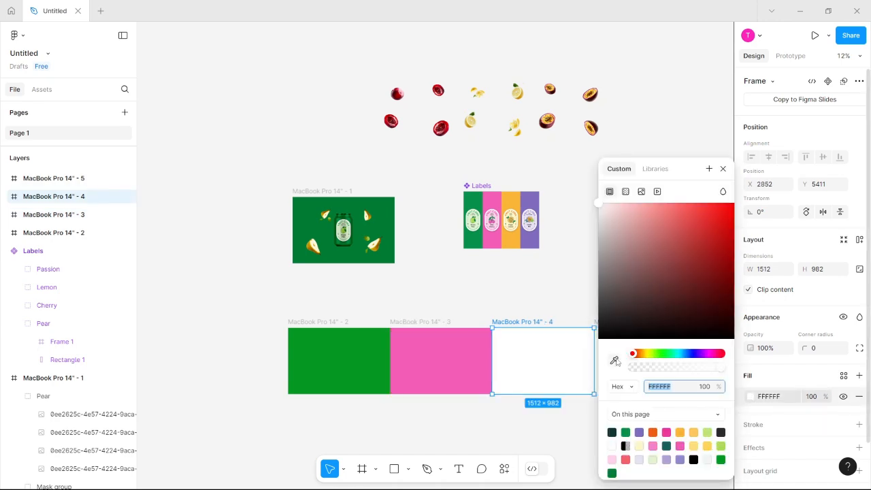
left_click(614, 361)
left_click(516, 234)
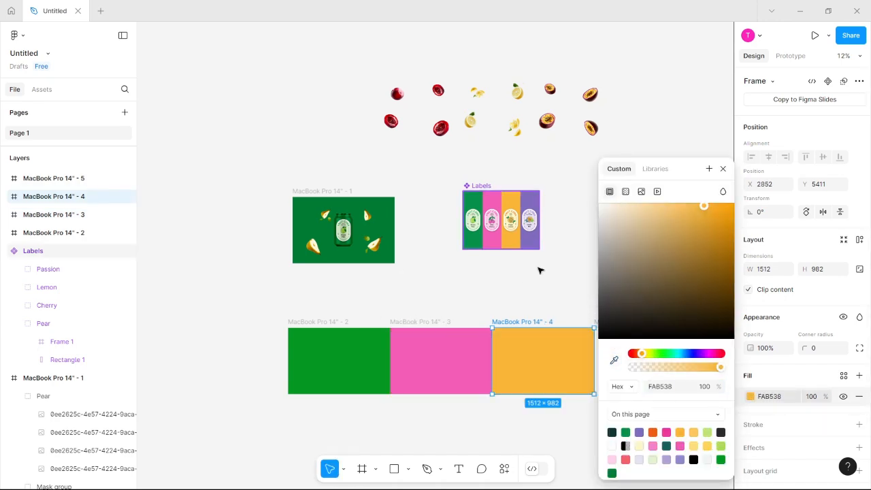
Fill the MacBook Pro 14" - 5 frame with purple 806CBD sampled from the purple strip of the Labels component.
scroll(504, 303, "down", 1)
scroll(491, 300, "right", 4)
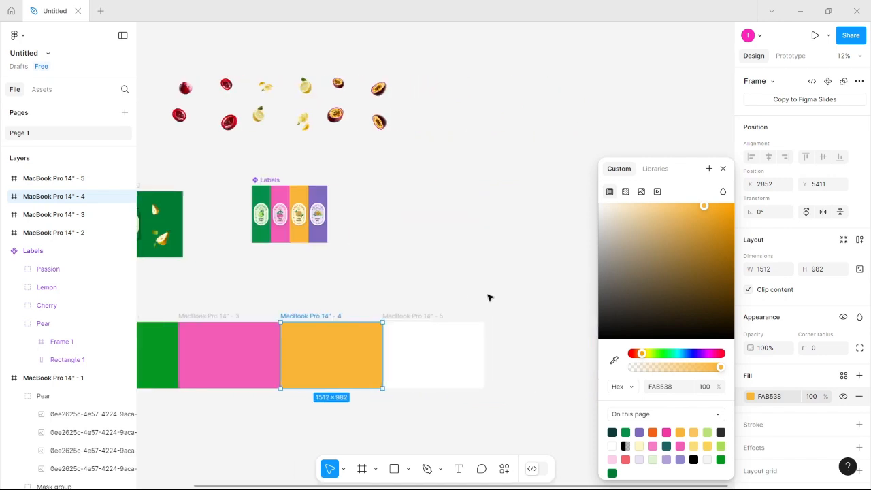
left_click(392, 352)
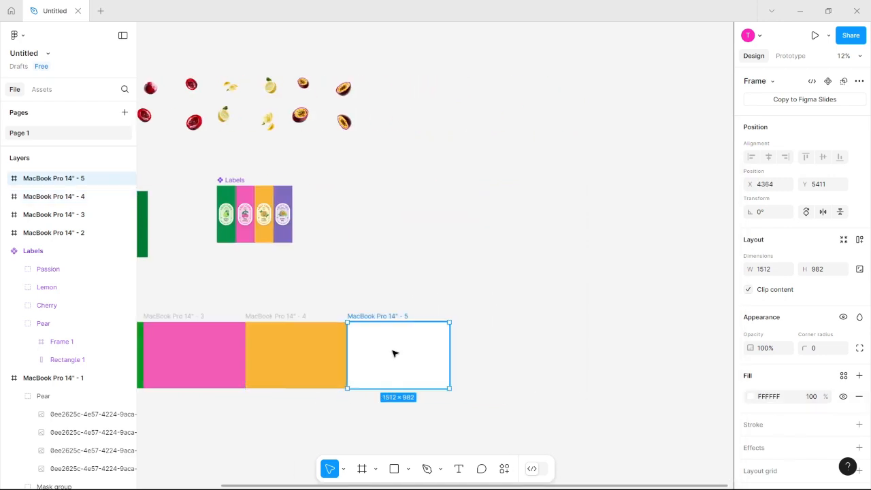
left_click(752, 396)
left_click(615, 360)
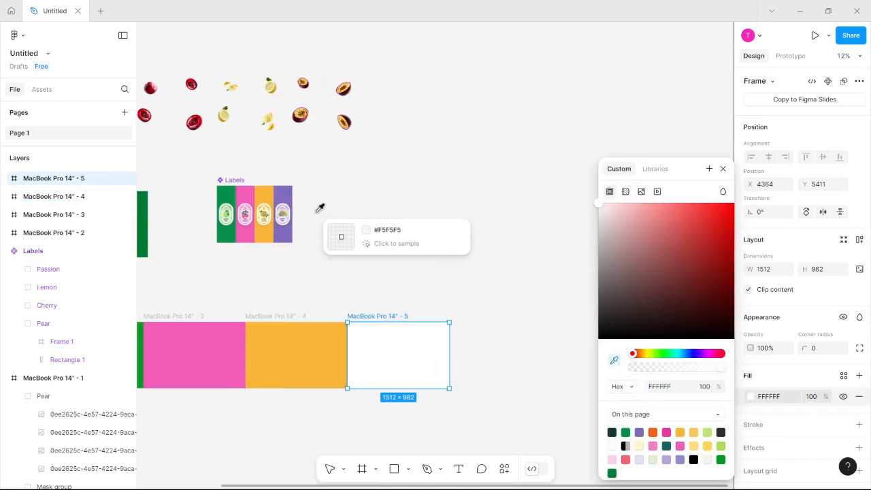
left_click(289, 194)
Wrap the green, pink, orange and purple MacBook Pro 14" frames together in one new parent frame.
scroll(453, 274, "down", 3)
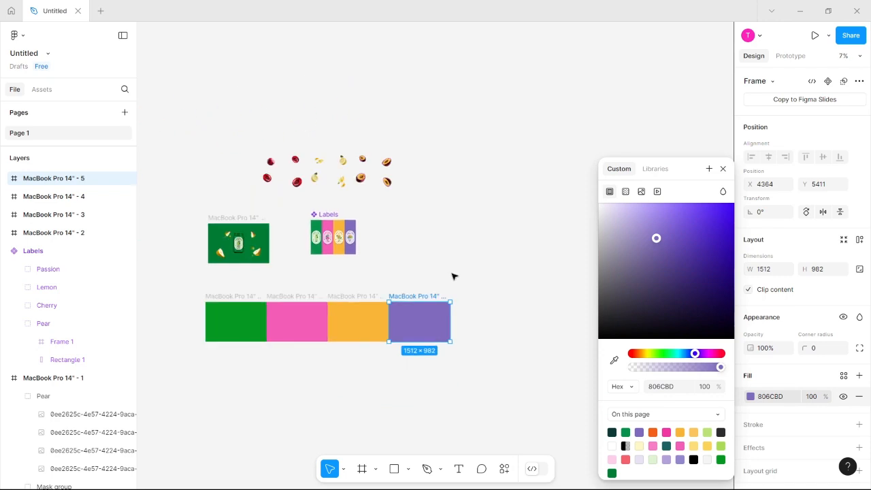
scroll(447, 278, "left", 2)
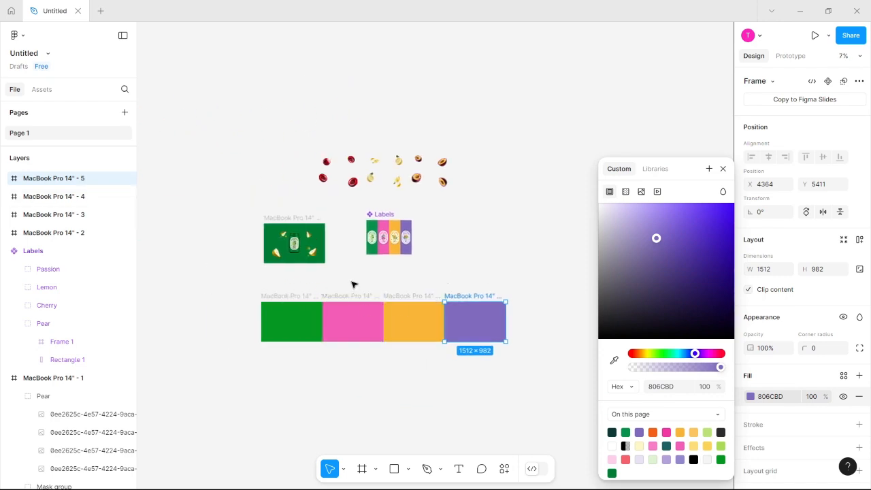
left_click(263, 290)
left_click_drag(420, 343, 566, 349)
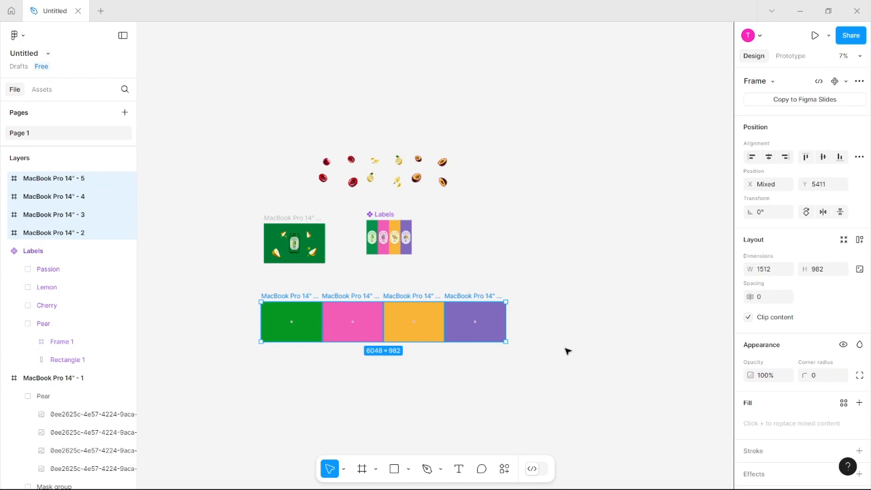
key("ctrl+alt+g")
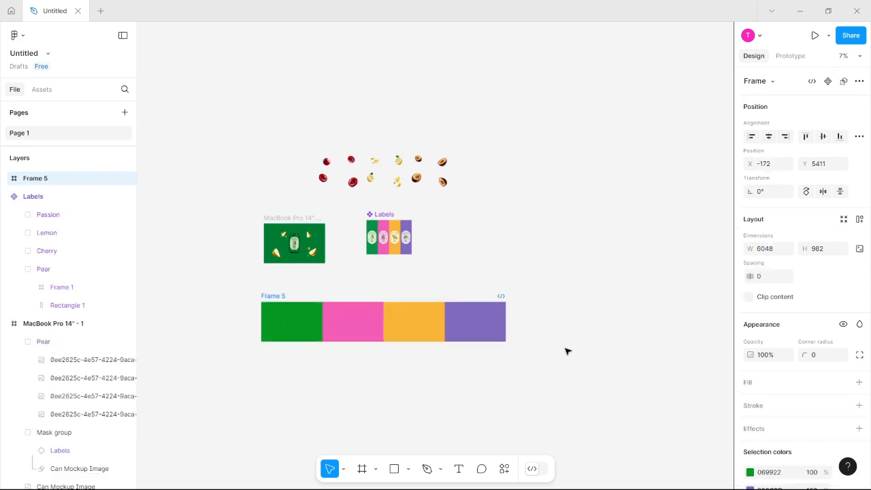
Rename the new parent frame around the four colour frames as Background.
double_click(278, 297)
type("Bac")
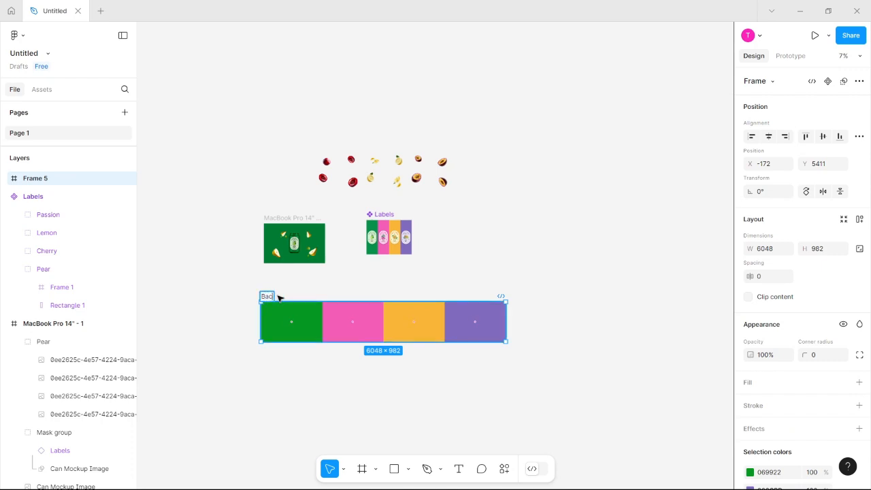
type("kground")
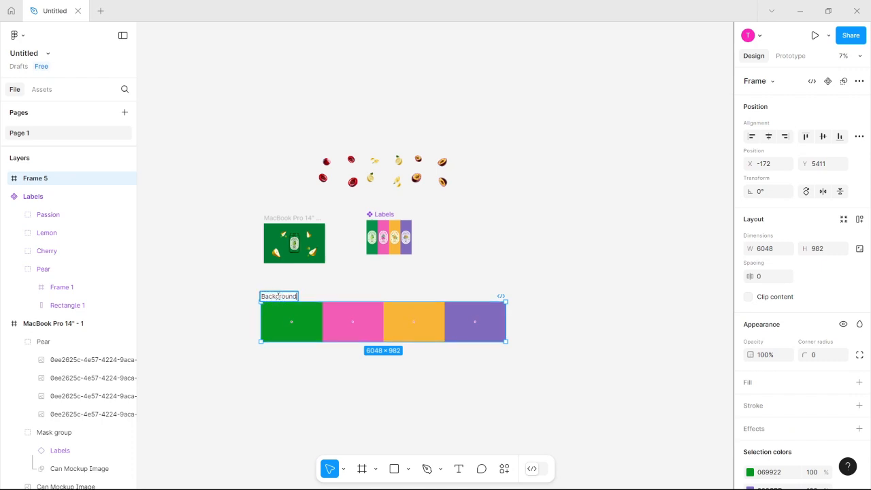
key("Return")
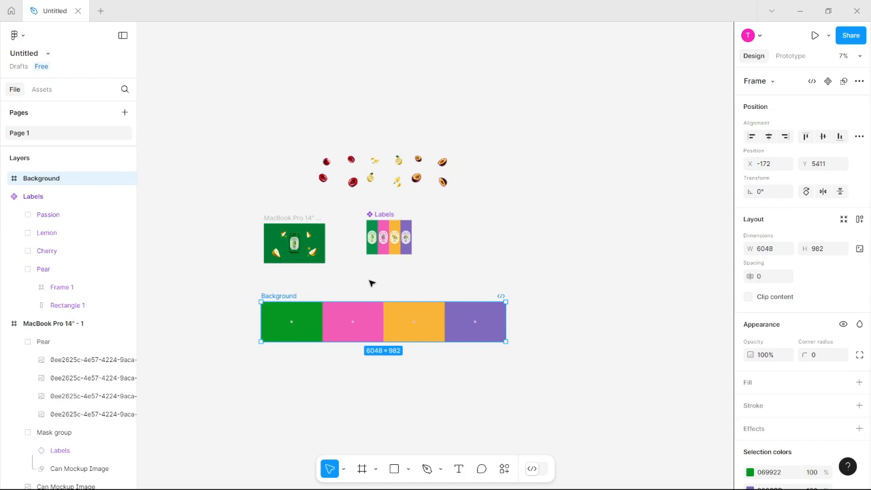
Move the MacBook Pro 14" - 1 can mockup frame below the Background strip, to X -172, Y 7958.
scroll(371, 281, "up", 5, "ctrl")
scroll(373, 283, "left", 5)
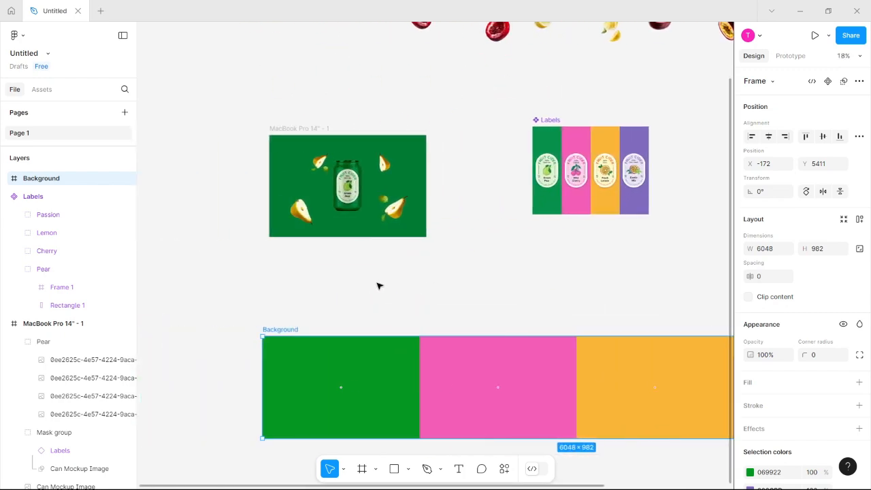
scroll(378, 285, "left", 2)
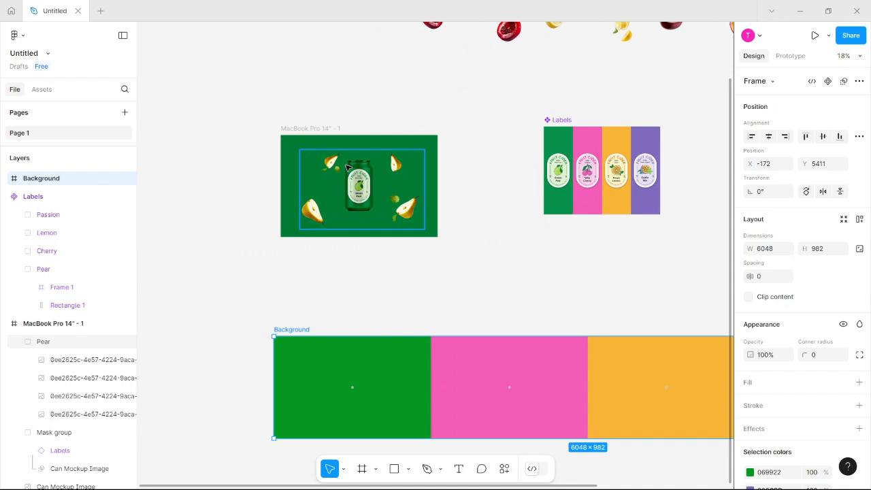
scroll(308, 134, "down", 5)
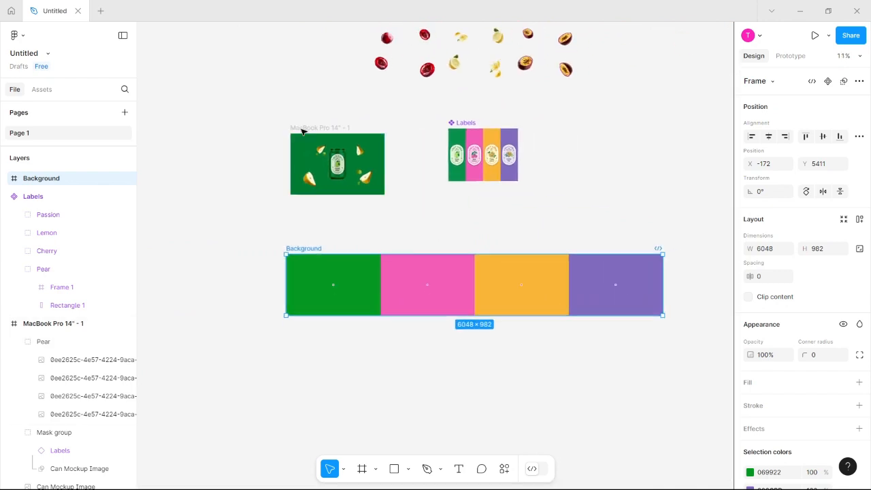
left_click_drag(304, 134, 330, 311)
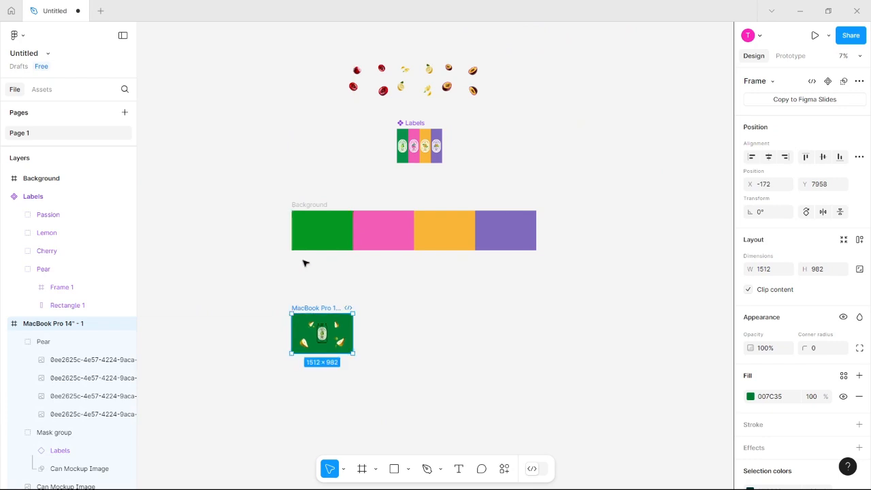
Move the Background frame onto the MacBook Pro 14" - 1 frame at X -172, Y 7958, and send it behind that frame.
left_click(303, 206)
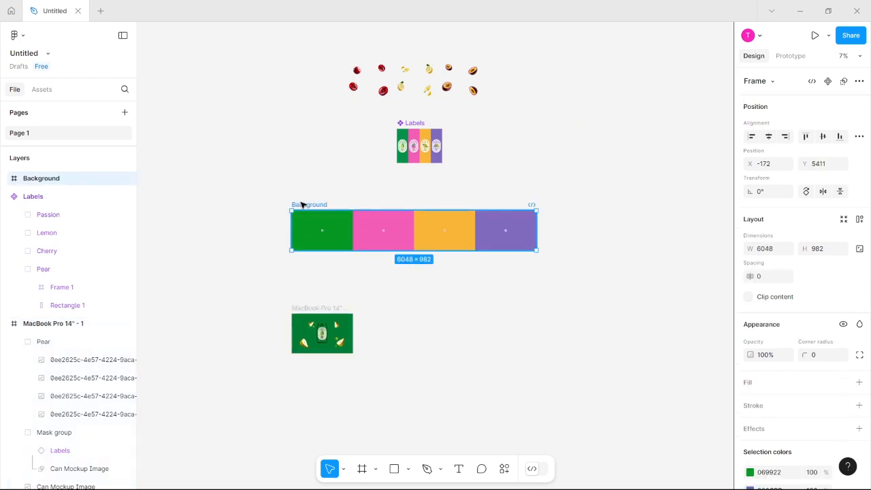
left_click_drag(303, 206, 300, 304)
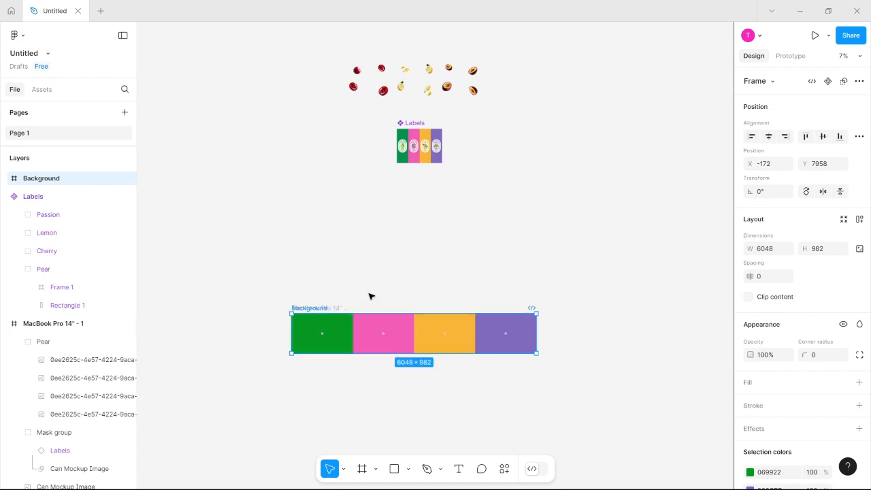
key("ctrl+shift+[")
key("ctrl+[")
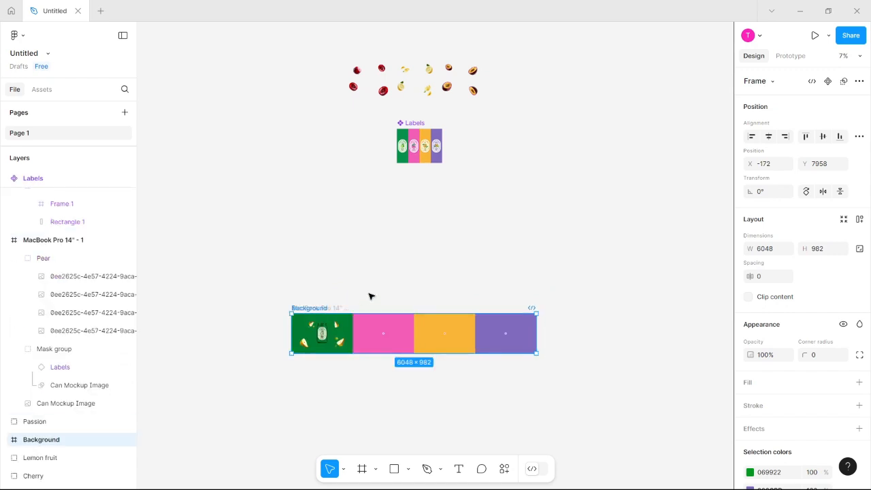
Nudge the Background frame to X -168, Y 7957 behind the can mockup, dismissing the chat notification.
scroll(368, 298, "up", 5)
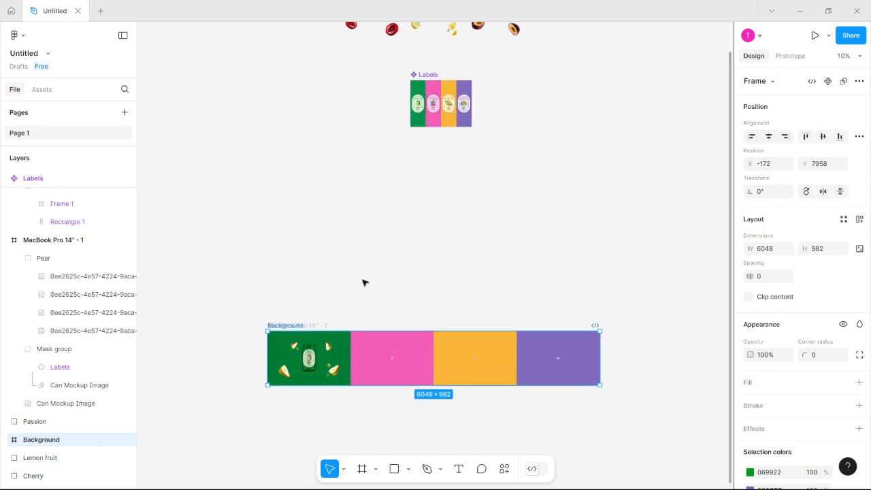
scroll(366, 279, "down", 3)
scroll(367, 274, "up", 5)
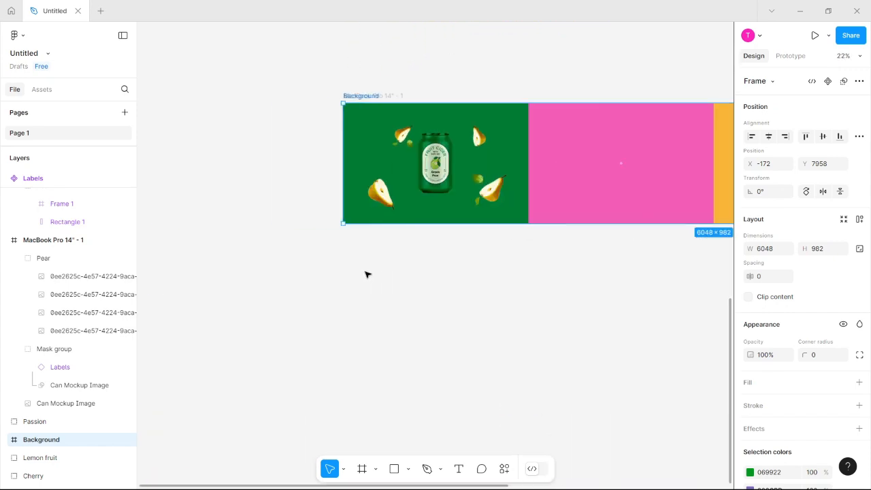
scroll(386, 275, "up", 1)
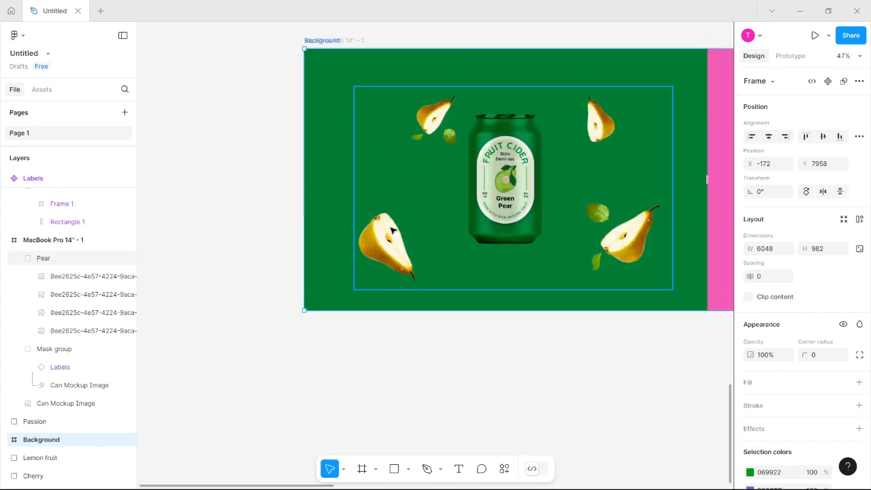
scroll(393, 231, "up", 3)
left_click_drag(457, 222, 459, 222)
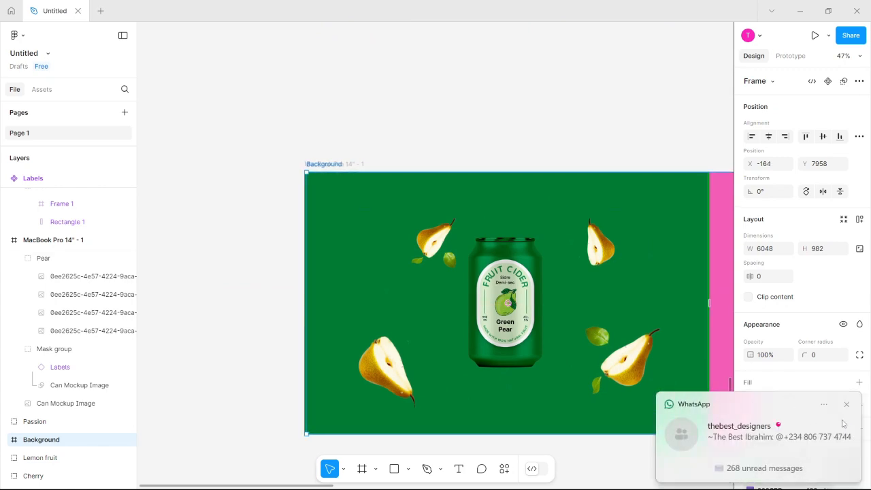
left_click(849, 404)
key("Left")
key("Left")
key("Left")
key("Left")
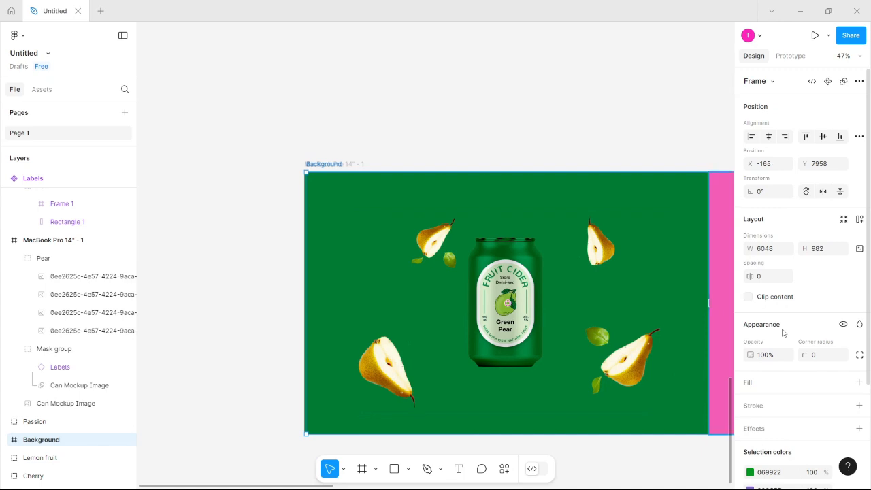
key("Up")
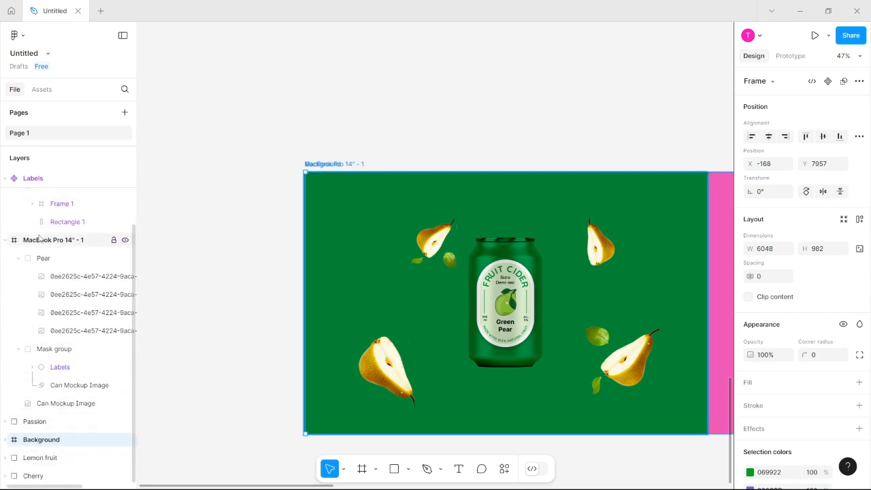
Nest the Background frame inside the MacBook Pro 14" - 1 frame and send it behind the can and pears.
left_click(68, 240)
left_click_drag(28, 440, 26, 252)
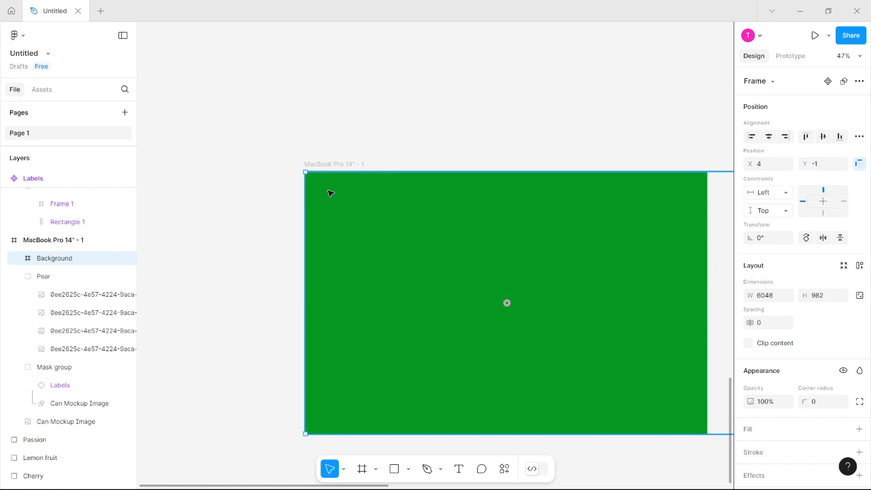
key("bracketleft")
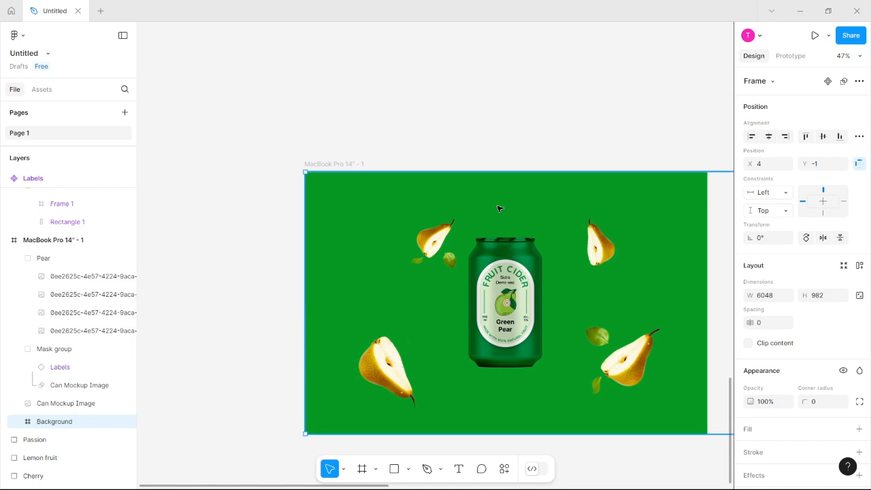
Nudge the nested Background frame to X 0, Y 0 within the MacBook Pro 14" - 1 frame.
key("Right")
key("Left")
key("Left")
key("Left")
key("Left")
key("Left")
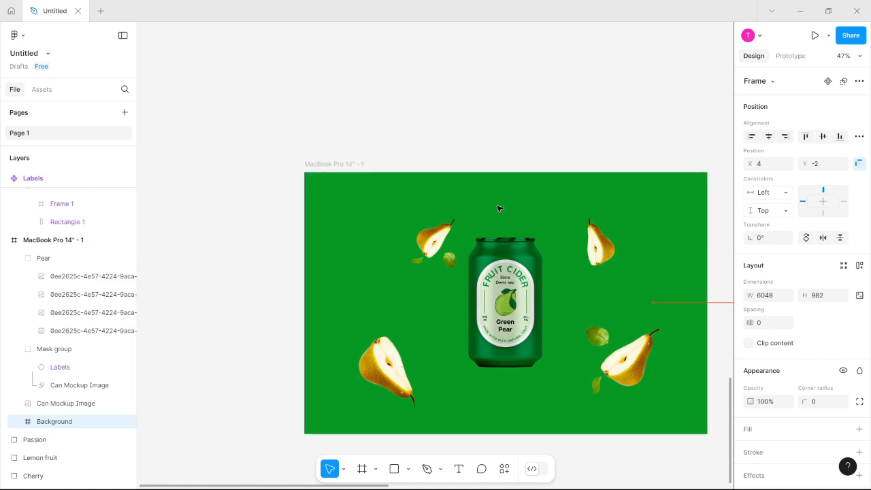
key("Up")
key("Up")
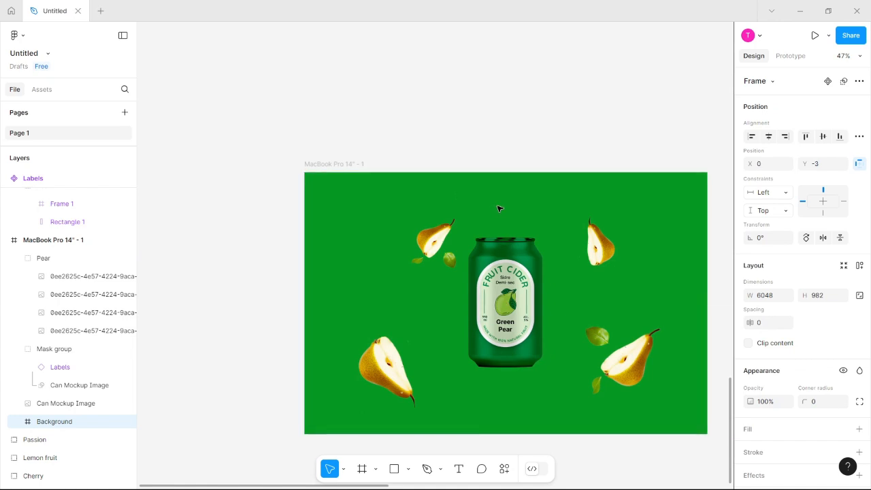
key("Down")
key("Down")
key("Down")
key("Down")
Examine how the wide Background frame sits within the MacBook Pro 14" - 1 frame.
scroll(436, 219, "right", 3)
scroll(423, 227, "down", 5)
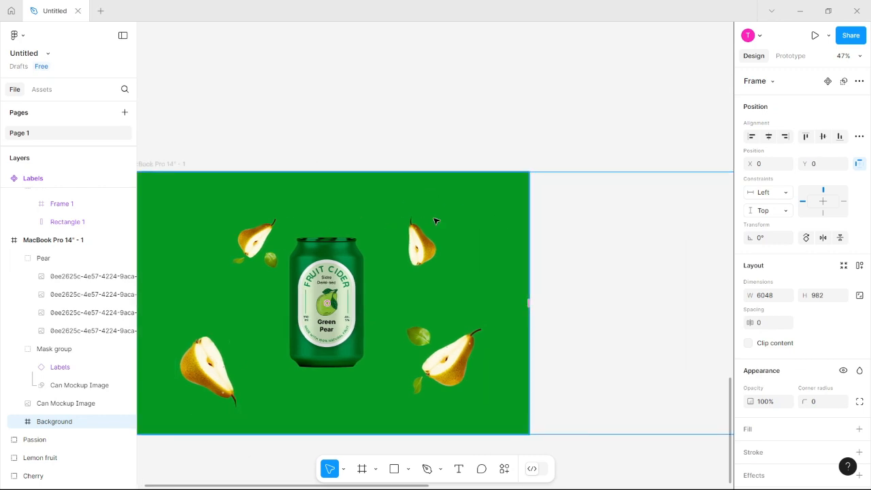
scroll(423, 226, "down", 4)
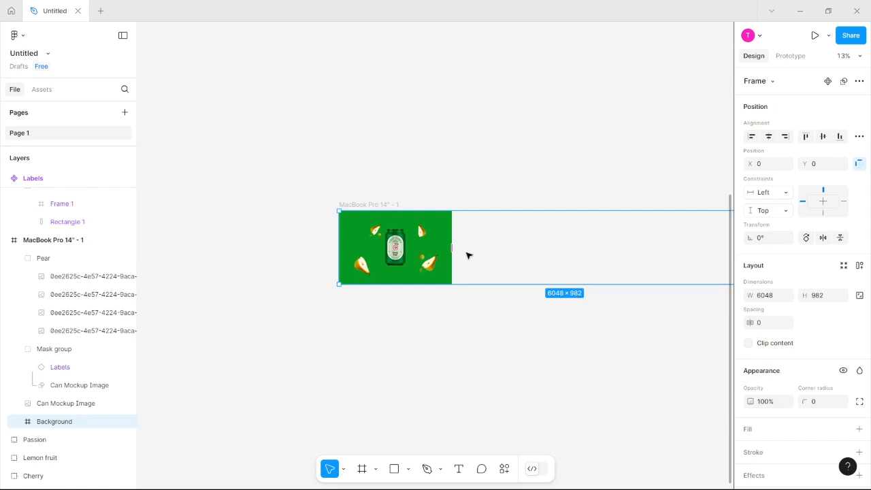
left_click(368, 205)
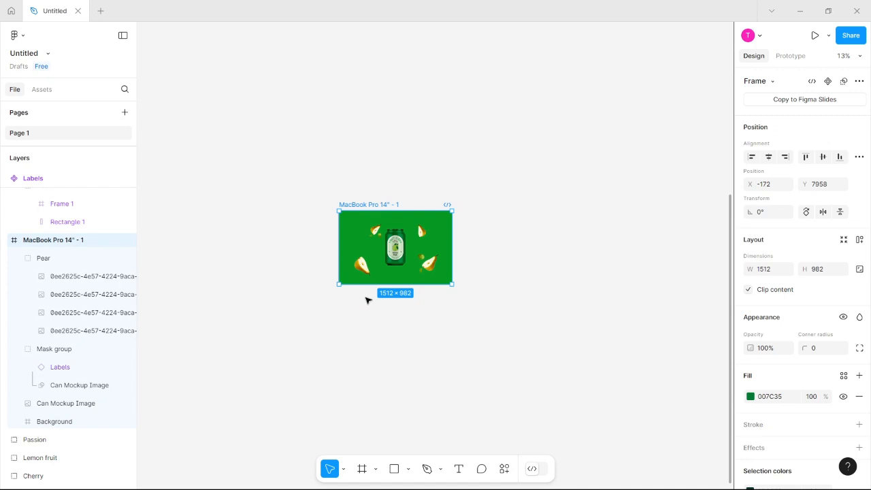
scroll(369, 295, "down", 4)
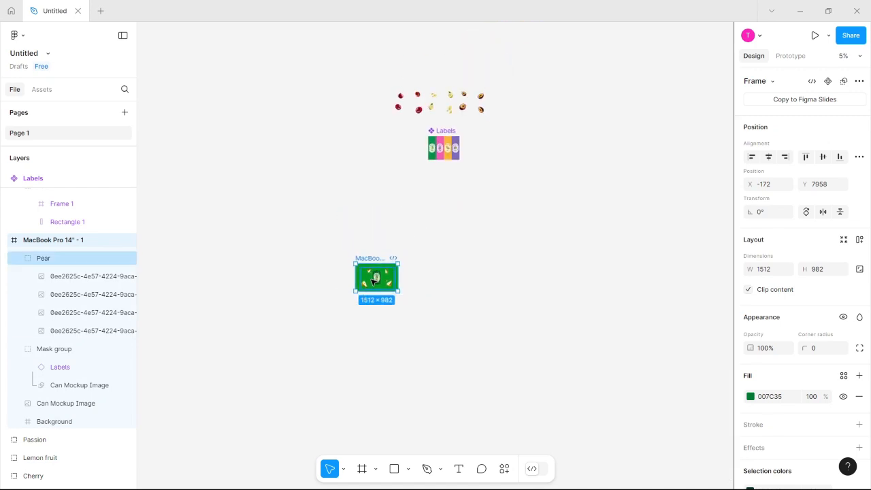
scroll(373, 279, "up", 8)
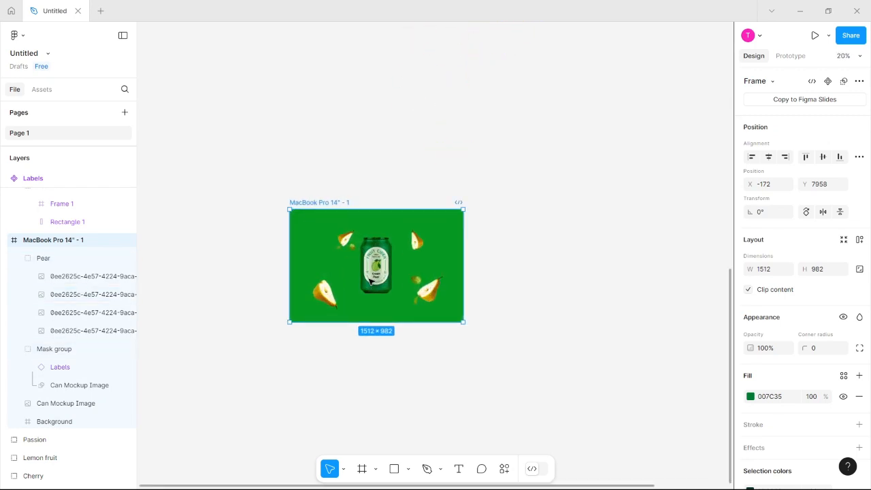
Start a text layer below the MacBook frame and set the font to Clash Display at size 300.
scroll(369, 280, "up", 2)
scroll(365, 277, "down", 1)
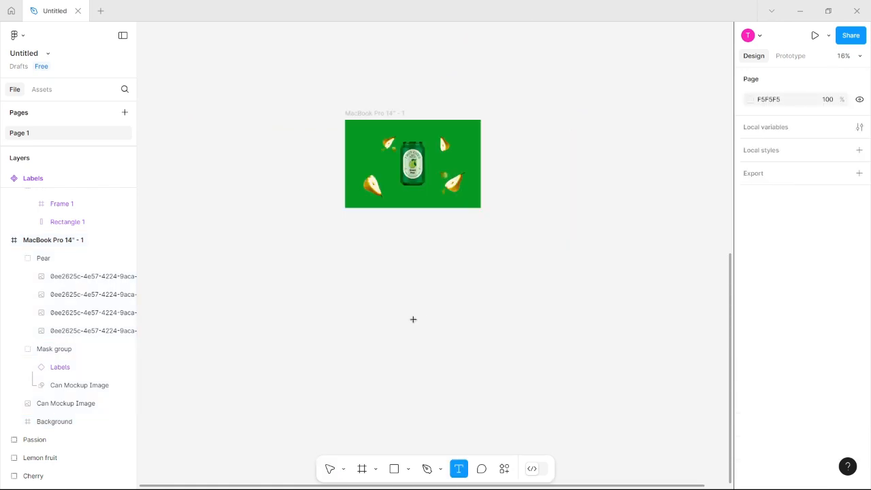
left_click(359, 312)
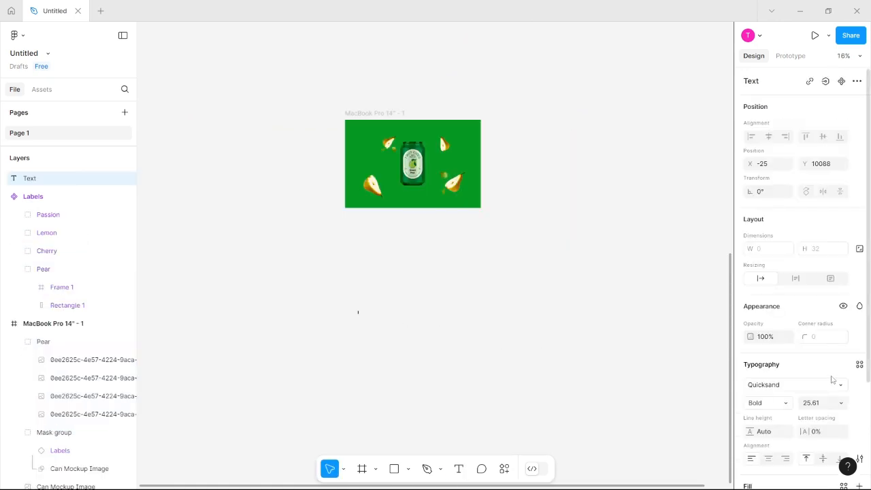
left_click(803, 387)
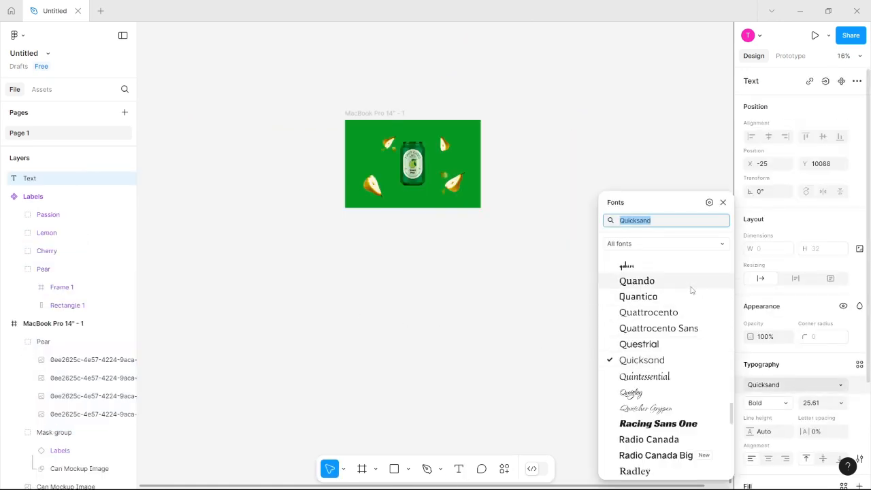
type("clash")
key("Return")
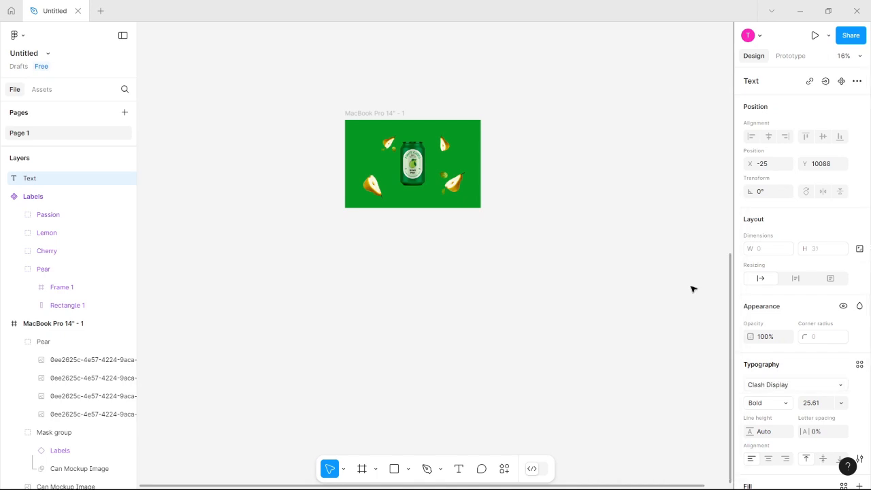
left_click(820, 404)
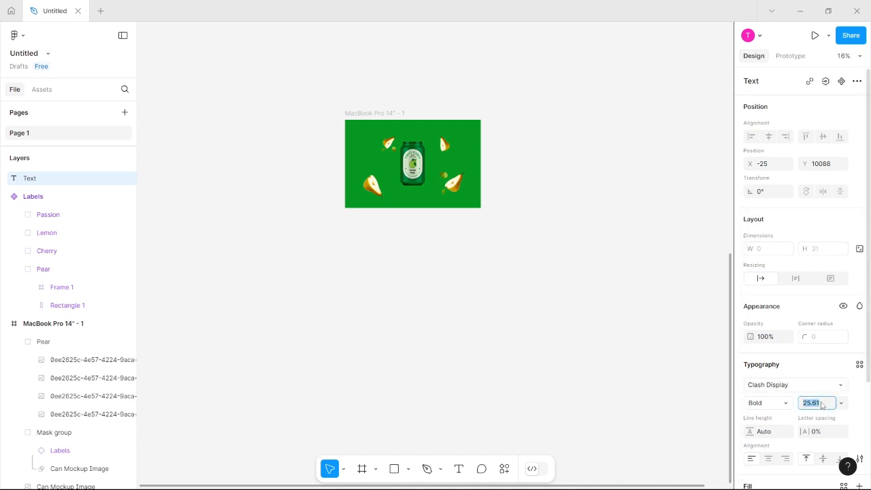
type("300")
key("Return")
left_click(346, 311)
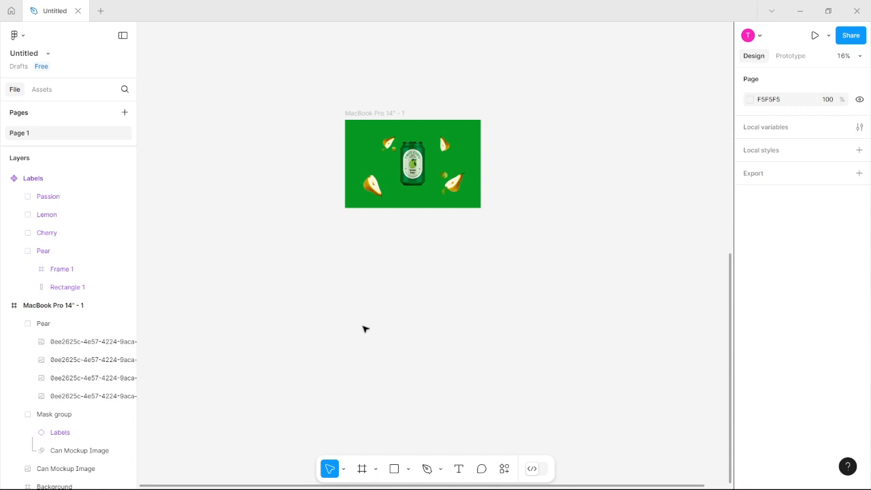
Add a "Pear" text layer on the empty canvas below the MacBook frame.
key("t")
left_click(373, 311)
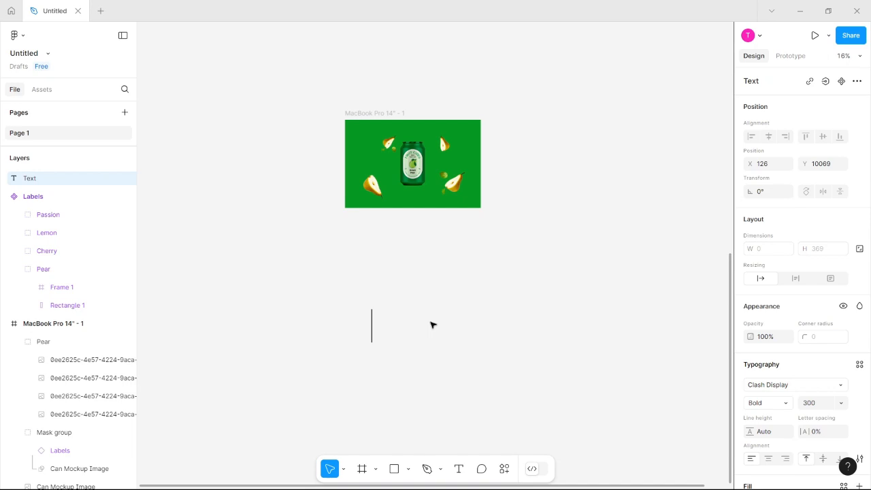
type("Pear")
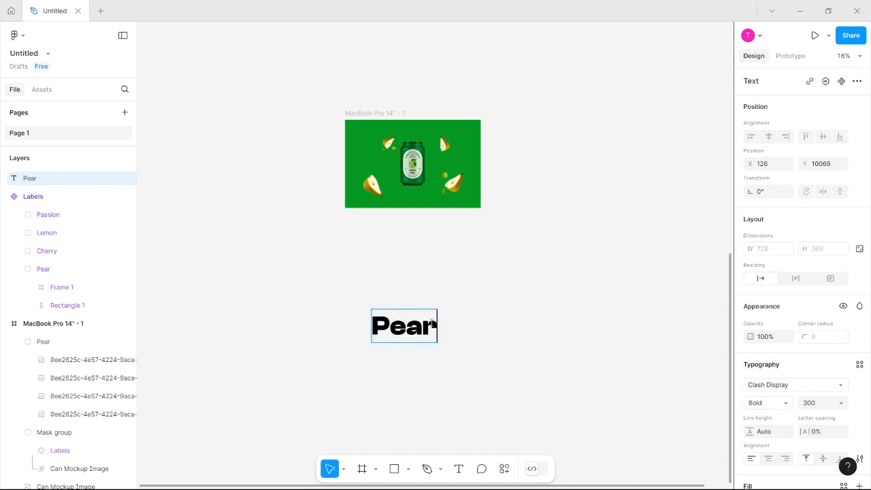
Set the font weight of the Pear text to Semibold.
left_click(788, 404)
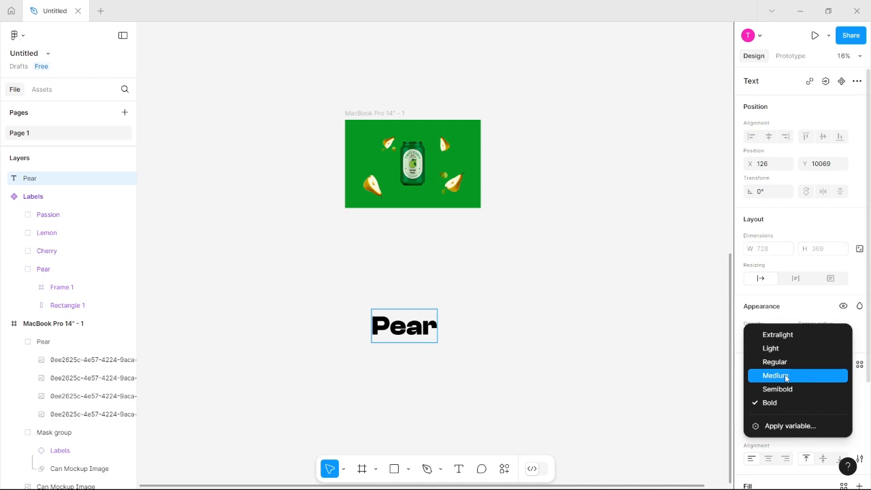
left_click(787, 376)
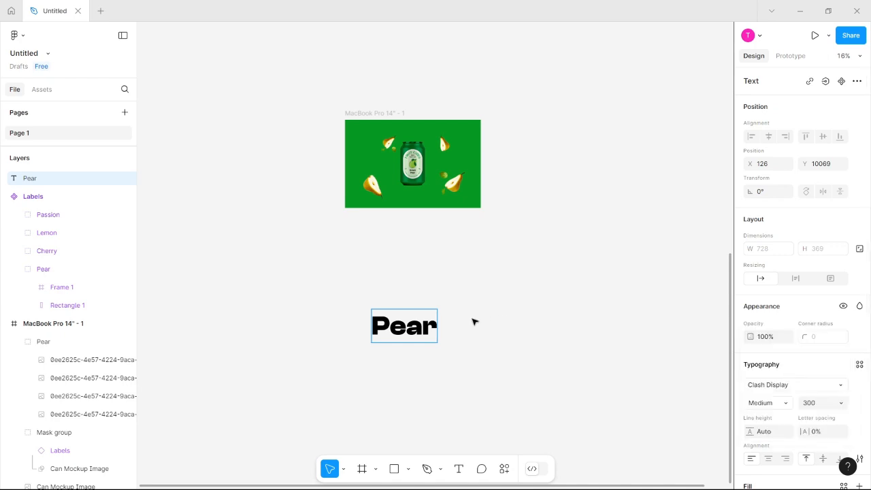
key("ctrl+z")
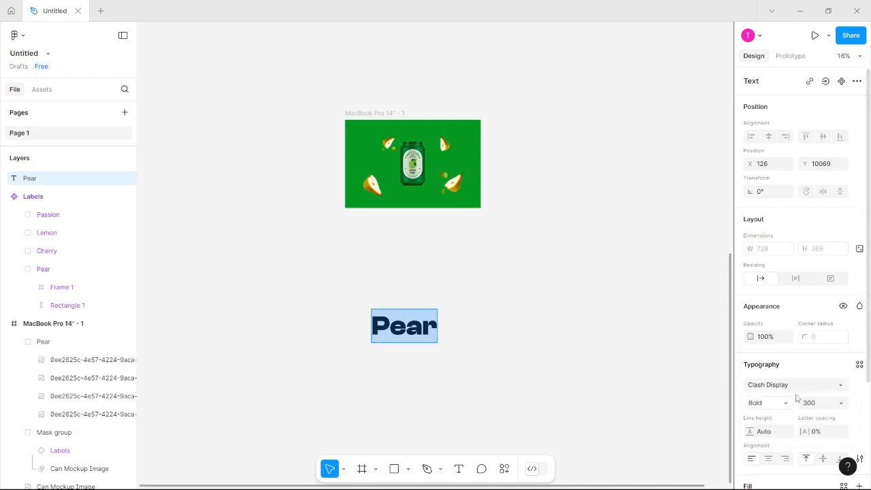
left_click(786, 403)
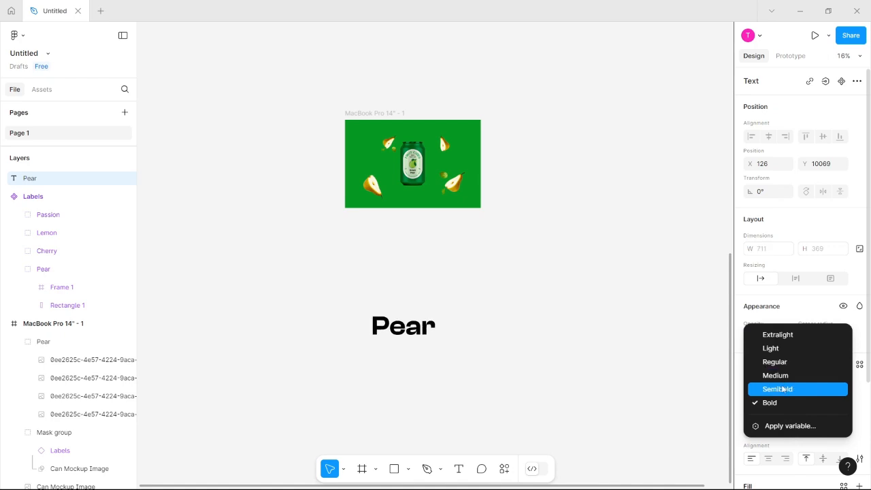
left_click(783, 380)
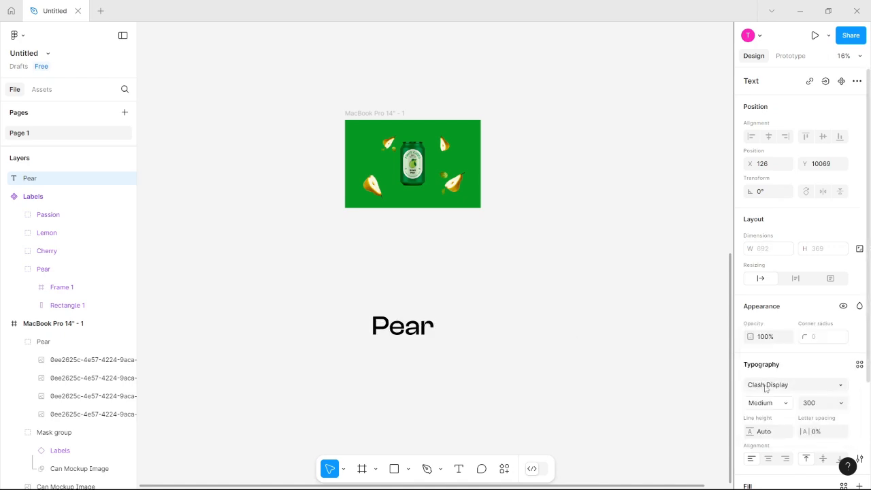
left_click(769, 402)
left_click(783, 416)
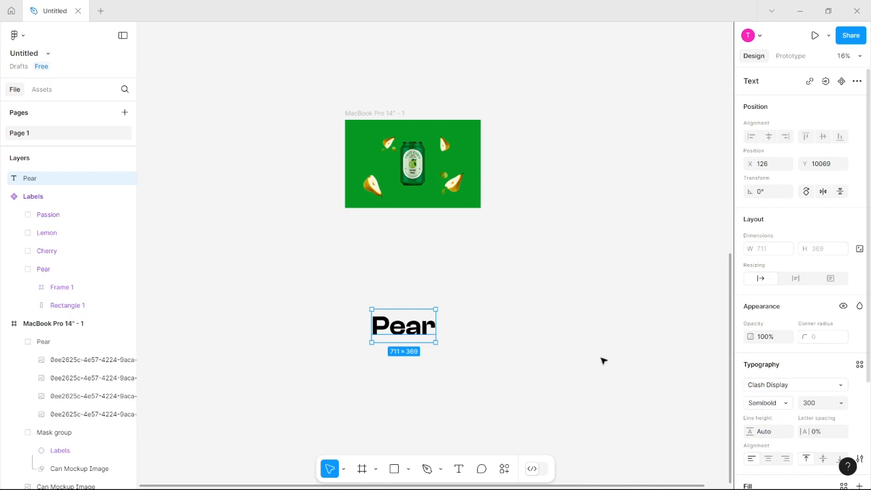
Check the dimensions of the MacBook Pro 14" - 1 frame and of the Pear text below it.
scroll(507, 334, "up", 5, "ctrl")
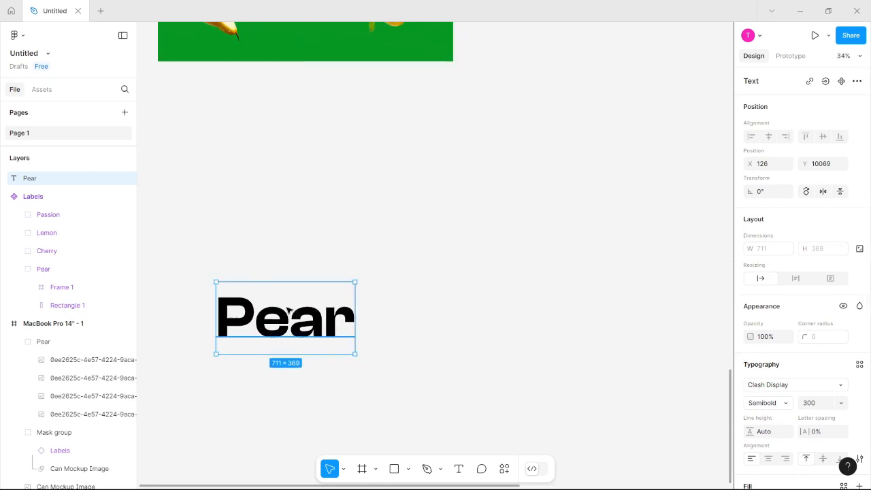
scroll(409, 325, "left", 4)
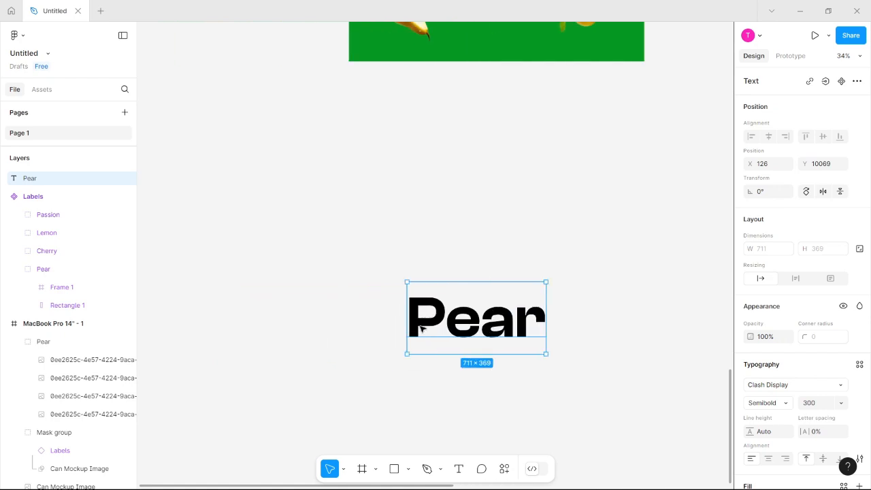
scroll(429, 330, "down", 2, "ctrl")
scroll(429, 331, "down", 1, "ctrl")
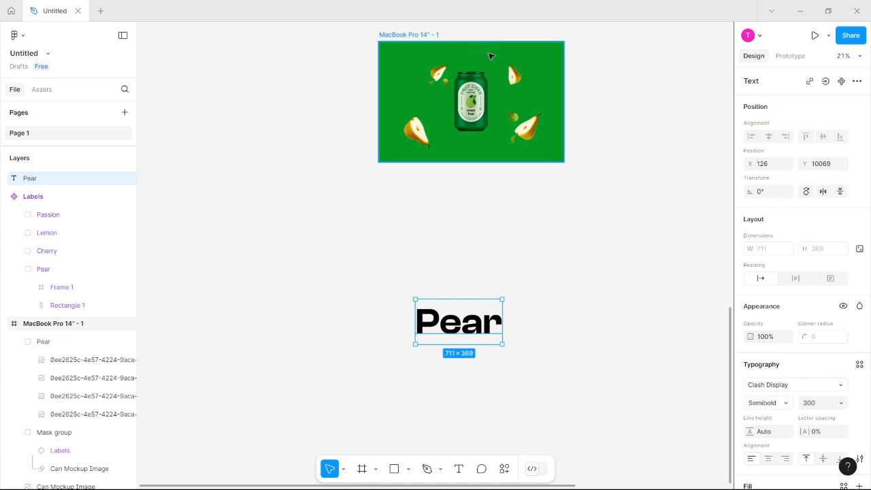
scroll(487, 320, "down", 1, "ctrl")
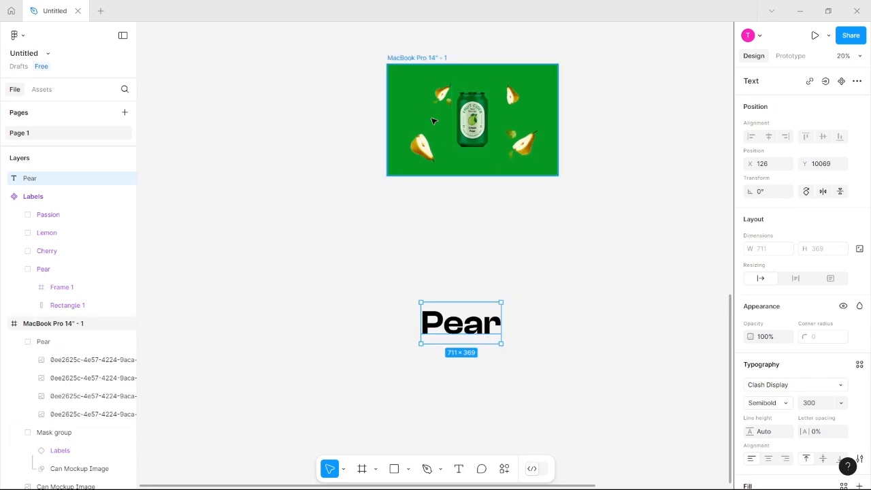
left_click(412, 95)
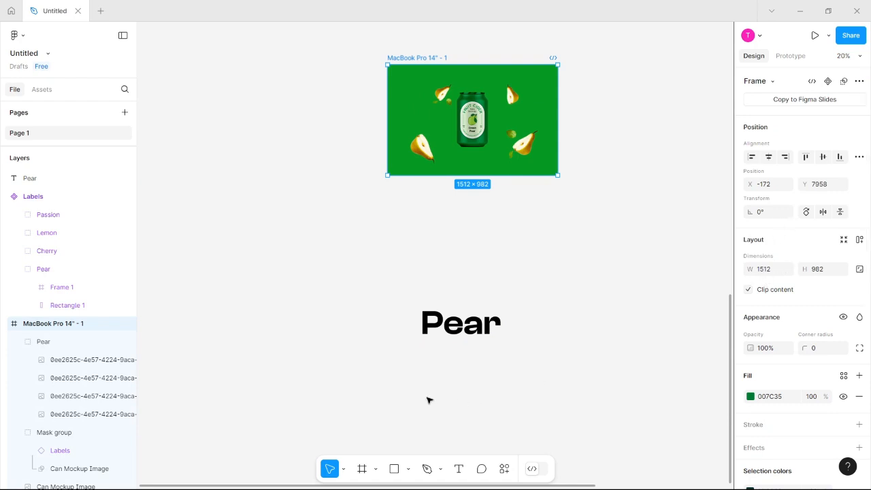
left_click(447, 328)
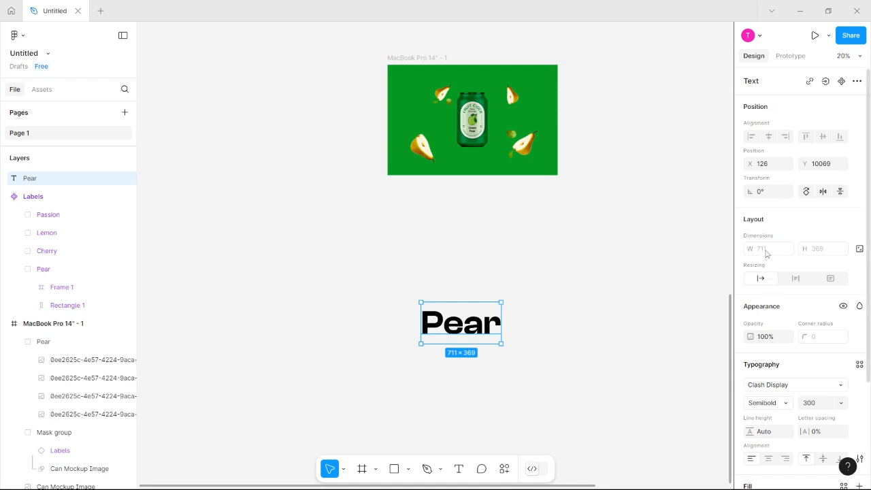
left_click(547, 334)
Wrap the Pear text in an auto layout frame and set the frame's width to 1512.
left_click(454, 330)
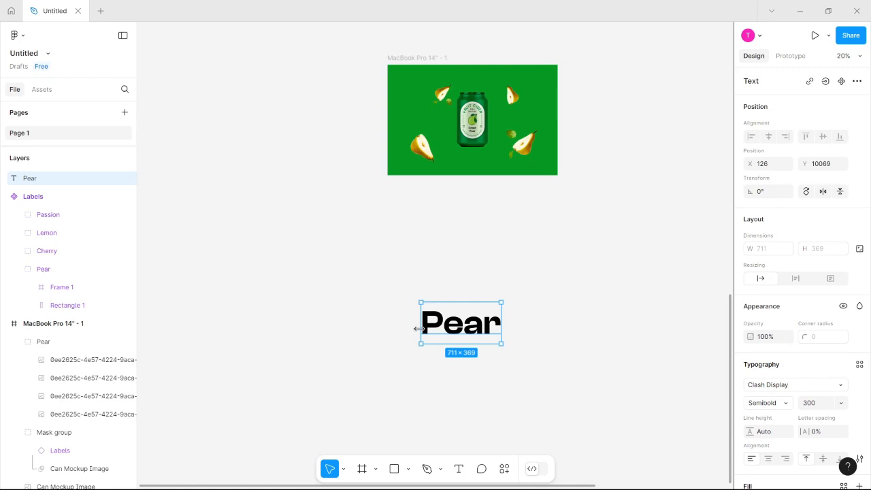
key("shift+a")
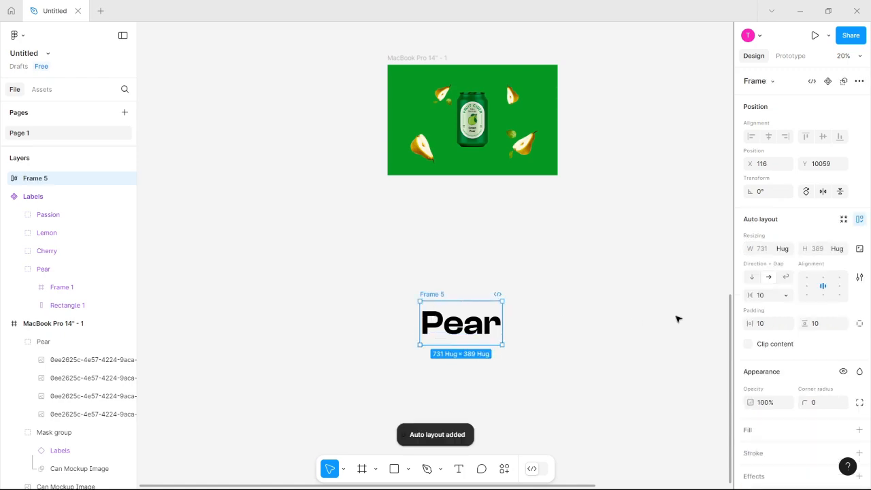
left_click(768, 251)
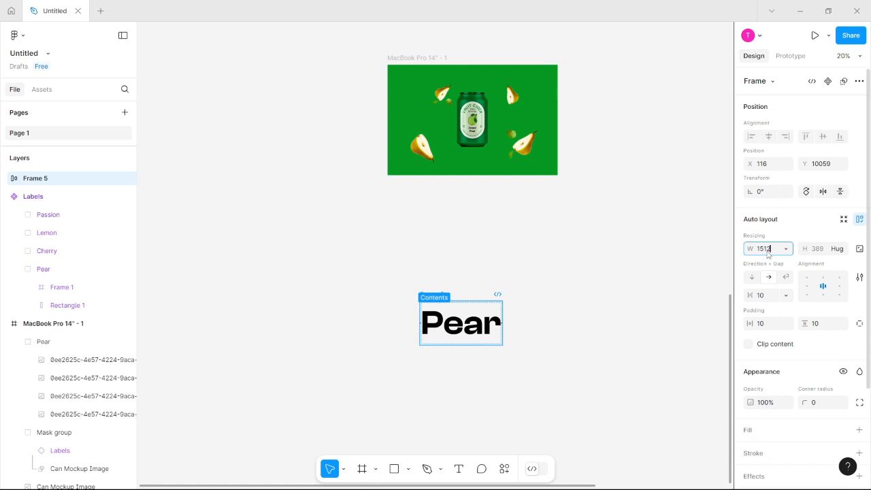
key("Return")
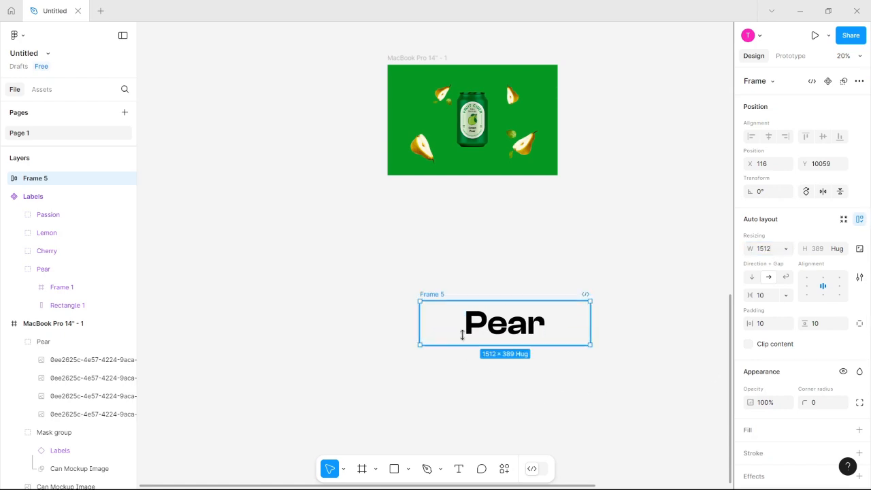
Duplicate the 1512-wide Pear frame three times to make a horizontal row of four frames.
scroll(494, 347, "down", 3)
scroll(487, 347, "down", 2)
scroll(485, 346, "right", 1)
scroll(470, 311, "right", 2)
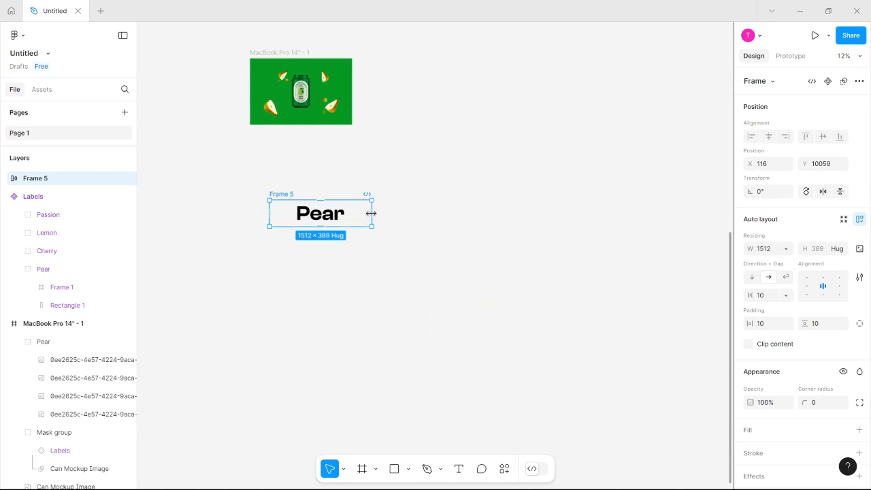
key("alt")
left_click_drag(338, 214, 441, 212)
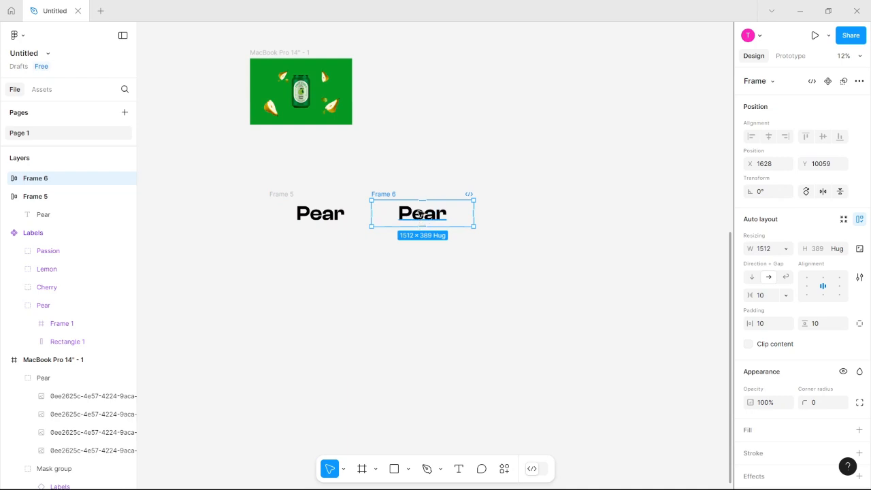
key("ctrl+d")
key("ctrl+d")
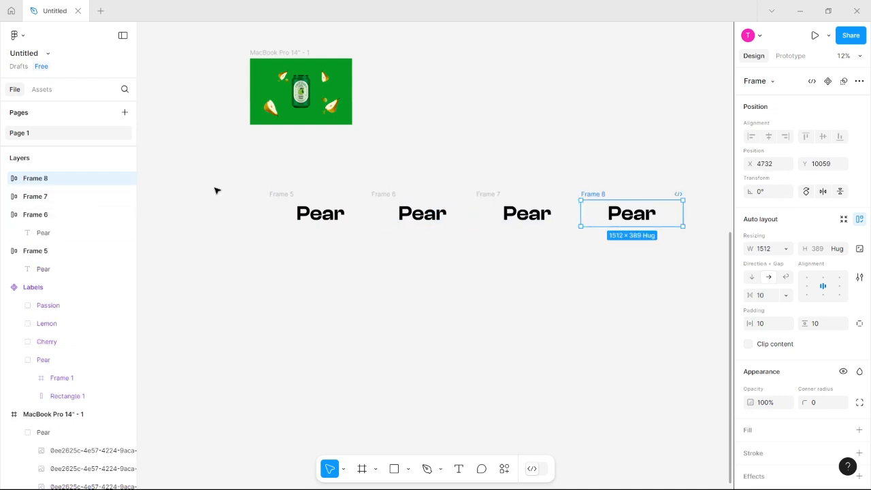
Combine the four Pear frames into one horizontal auto layout frame.
left_click_drag(249, 186, 678, 238)
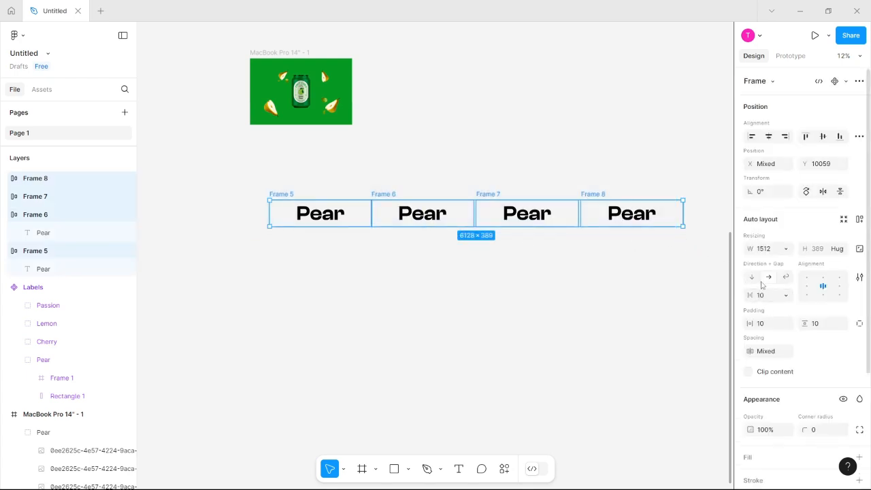
left_click(860, 218)
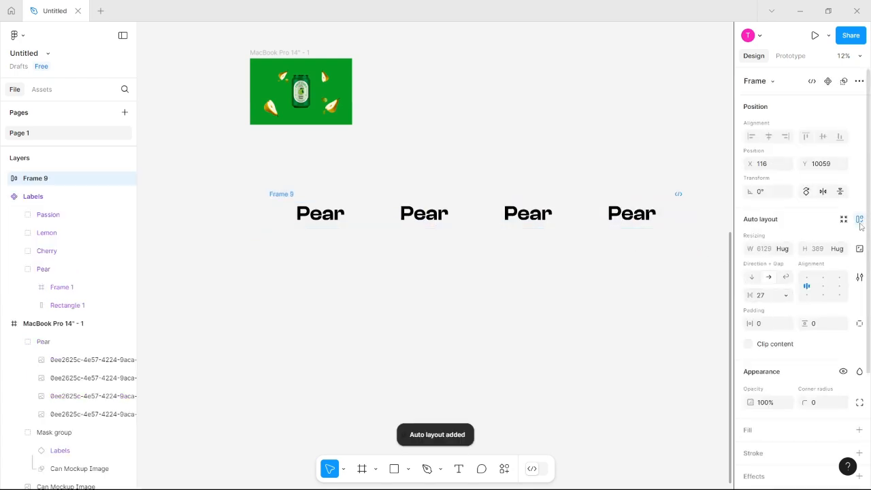
Check each of the four Pear frames in the row and the text inside them.
double_click(537, 218)
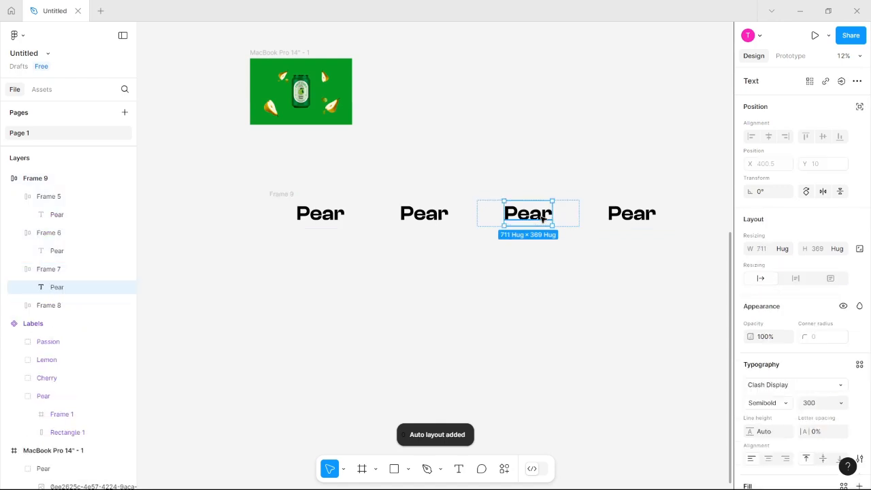
left_click(574, 222)
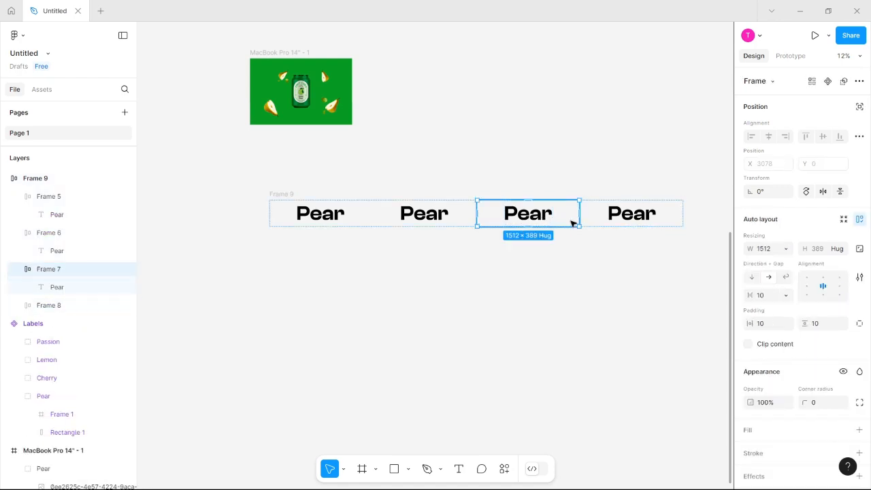
left_click(596, 217)
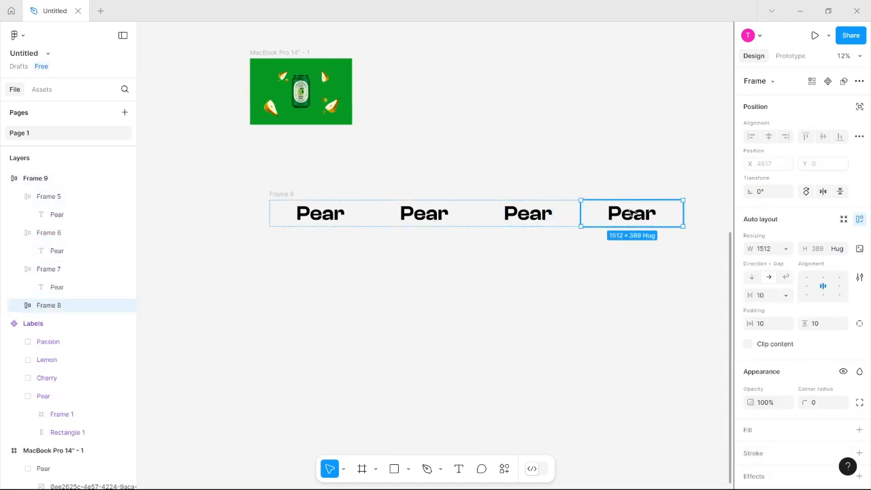
left_click(315, 226)
left_click(422, 210)
left_click(545, 212)
left_click(593, 212)
Replace the second Pear text in the row with Cherry.
double_click(409, 215)
double_click(427, 214)
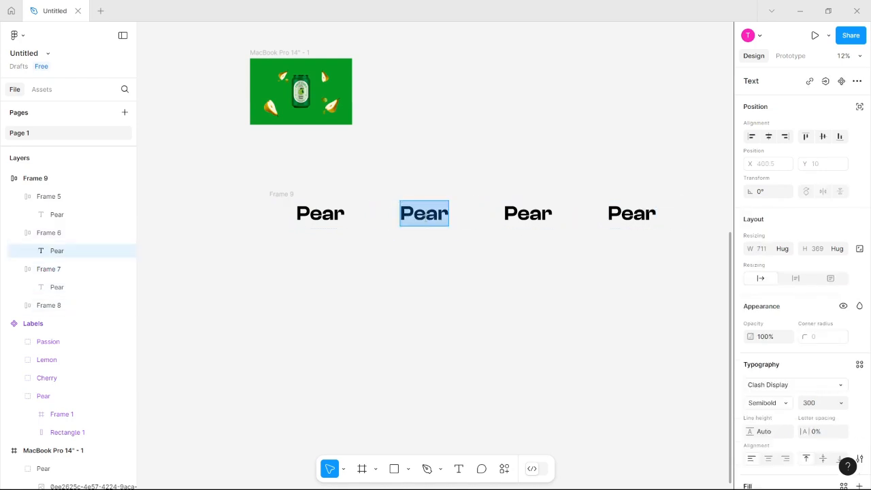
scroll(474, 237, "up", 2)
scroll(476, 239, "up", 5)
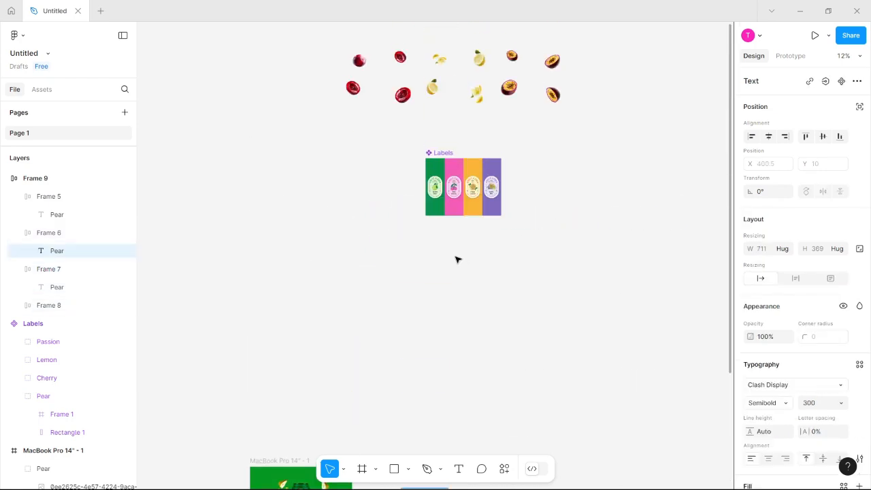
scroll(458, 259, "down", 5)
scroll(457, 260, "down", 4)
type("Cherry")
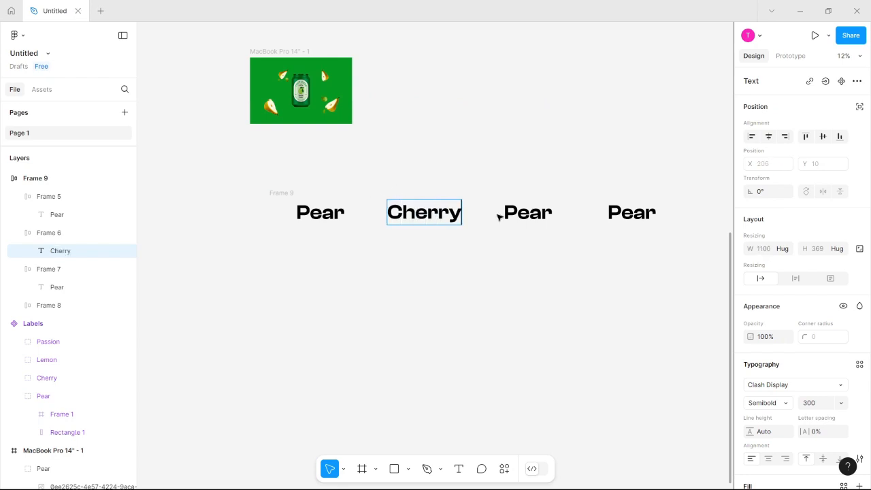
Replace the third text in the row with Lemon and the fourth with Exotic.
double_click(533, 211)
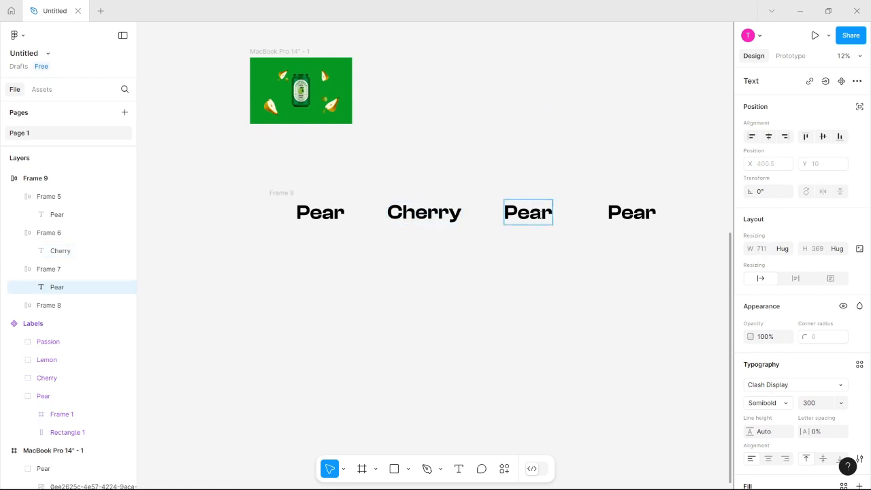
double_click(538, 221)
type("Lemon")
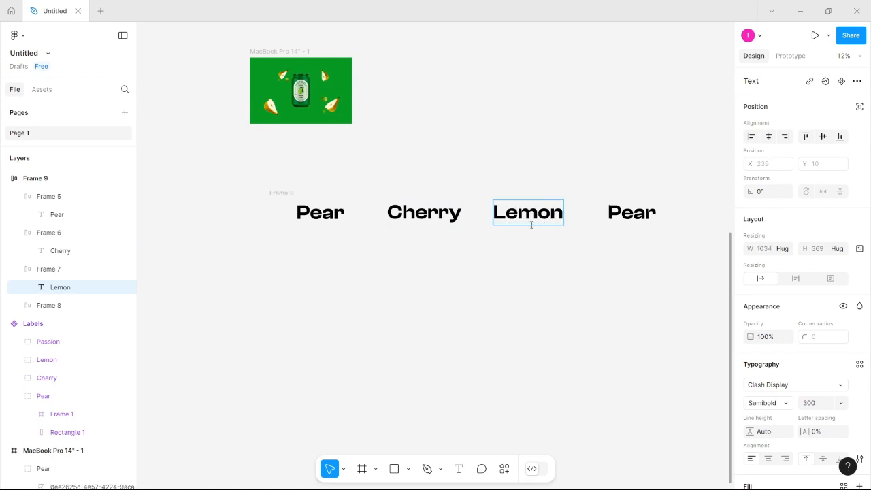
double_click(646, 211)
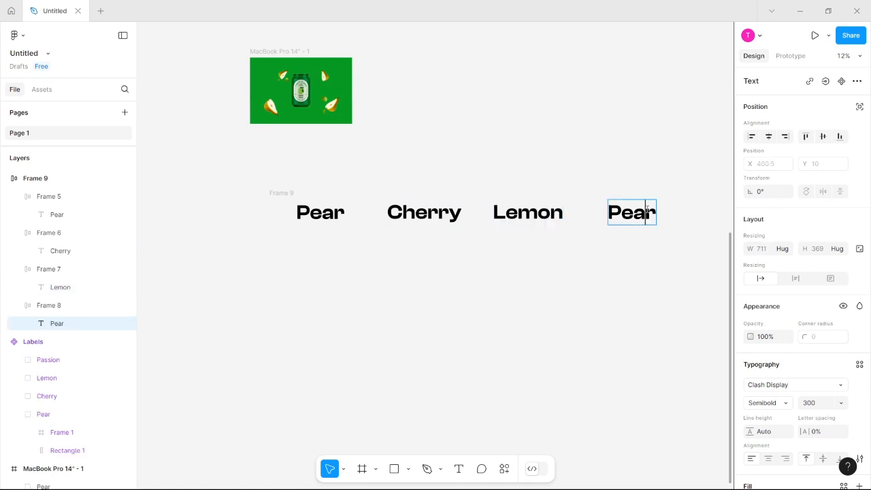
double_click(648, 210)
type("E")
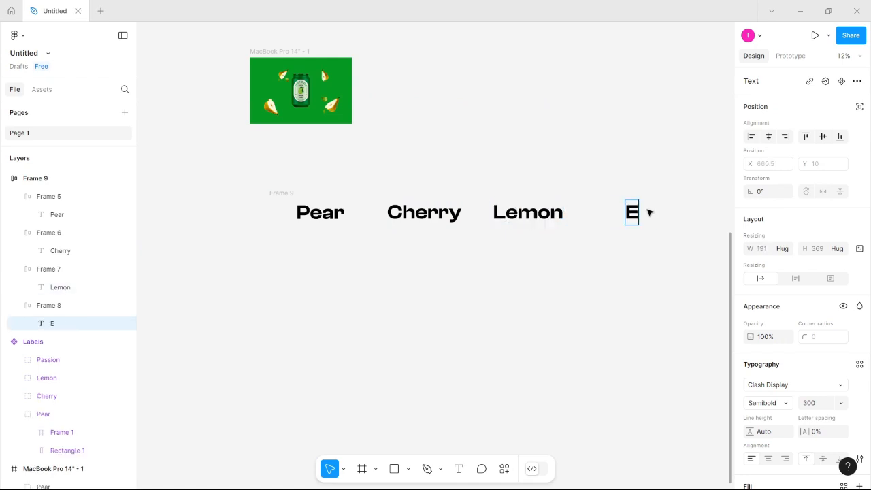
type("xotic")
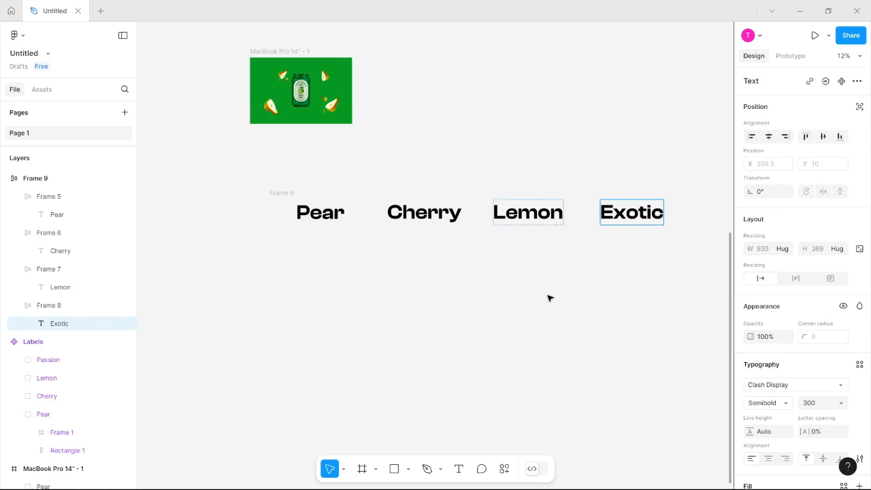
key("Escape")
Set the colour of all four flavour names in Frame 9 to white, FFFFFF.
left_click(329, 215)
left_click(331, 215)
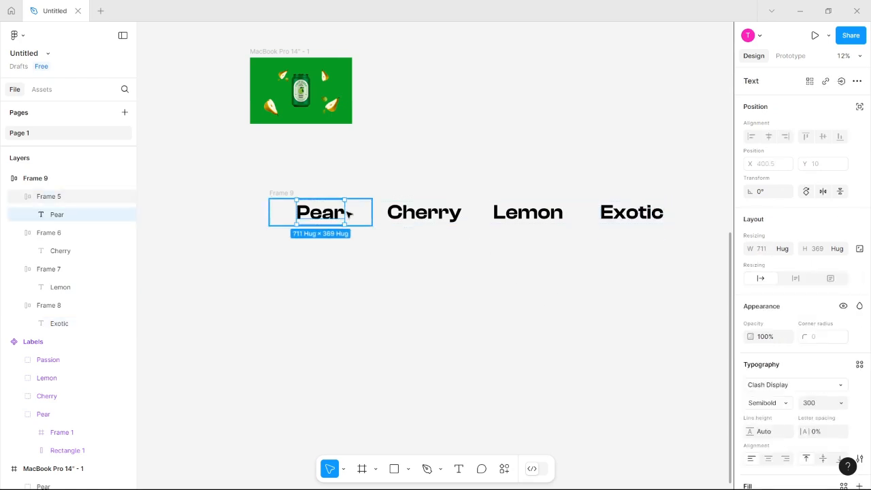
left_click(409, 215, "shift")
left_click(321, 186)
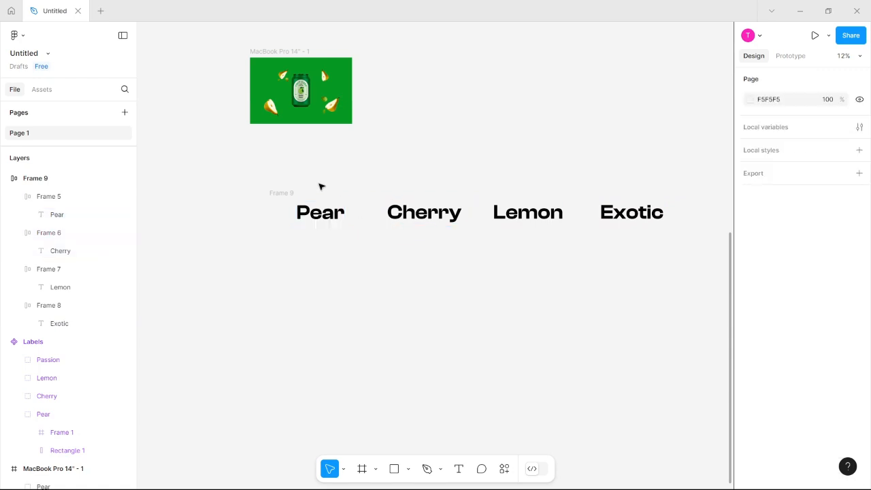
left_click(292, 193)
scroll(680, 286, "down", 1)
scroll(808, 344, "down", 3)
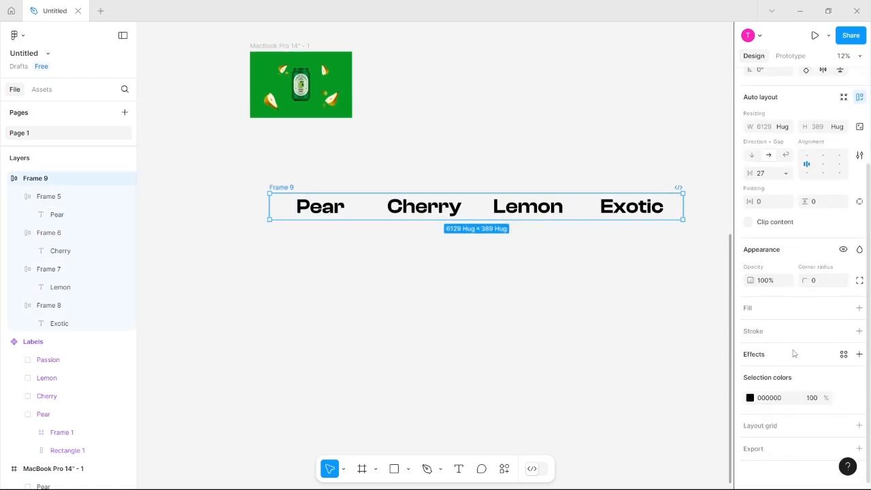
left_click(751, 400)
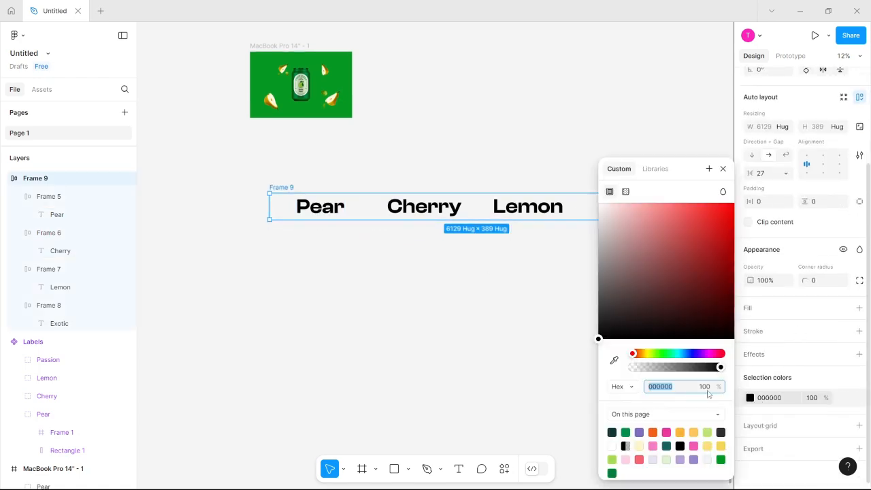
left_click(613, 444)
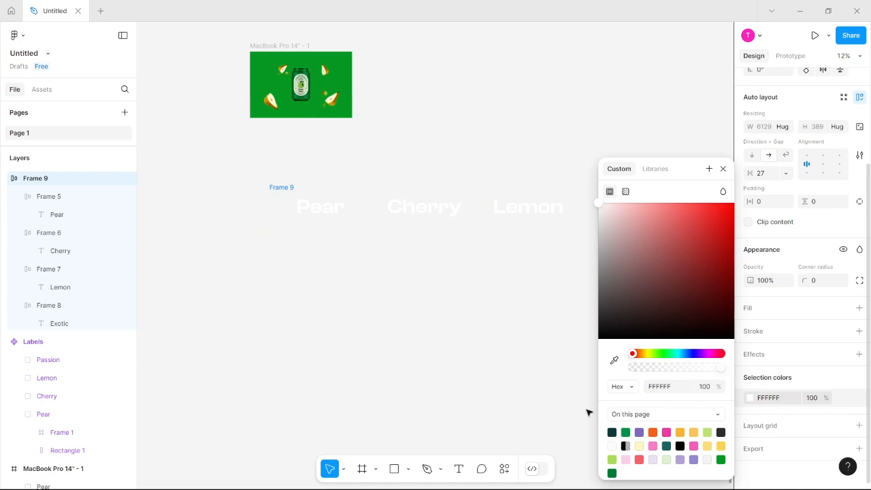
Remove the auto layout from Frame 9, the row of flavour names.
scroll(315, 180, "right", 3)
scroll(302, 187, "left", 3)
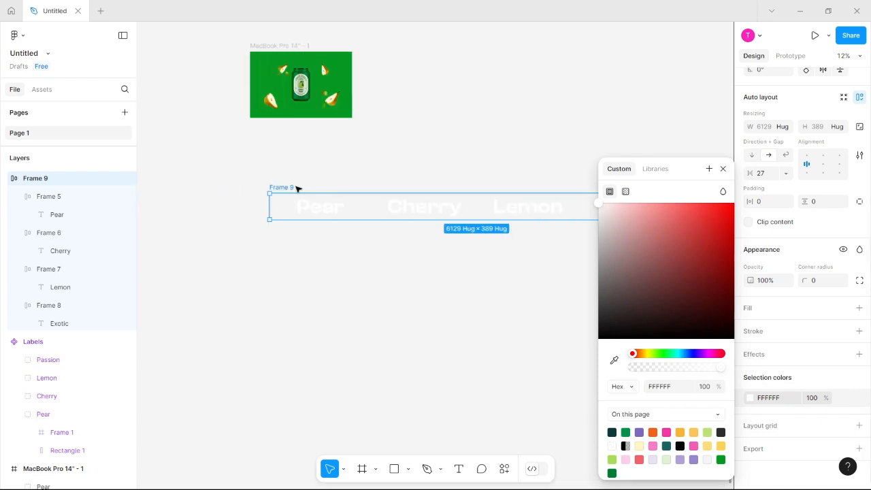
left_click_drag(284, 190, 286, 182)
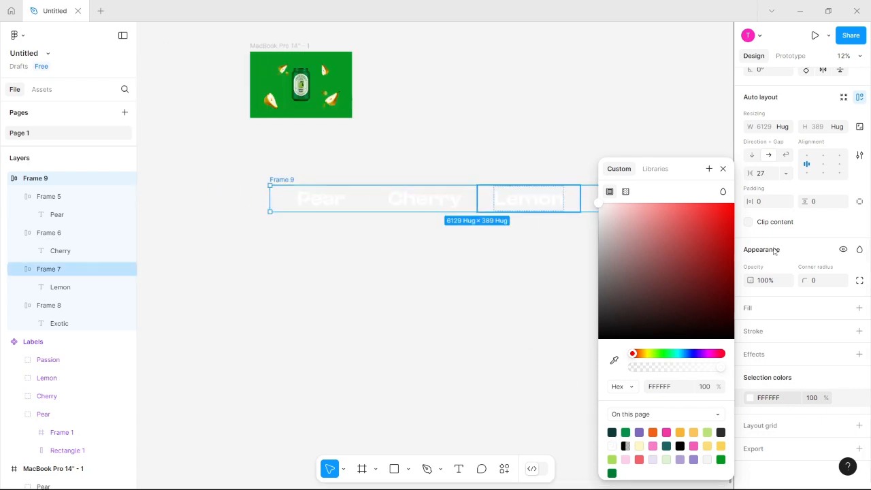
left_click(861, 98)
left_click(861, 98)
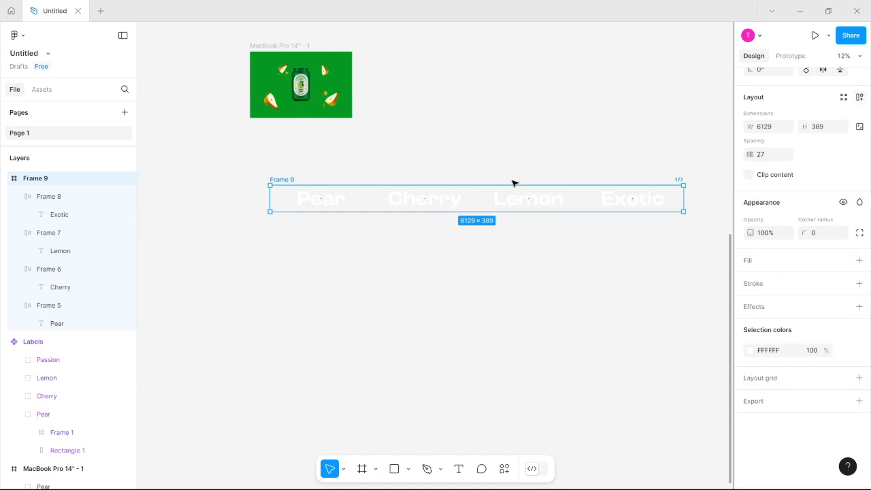
Place the flavour-name row behind the can in the MacBook frame, flush with its left edge and vertically centred.
left_click_drag(286, 181, 268, 68)
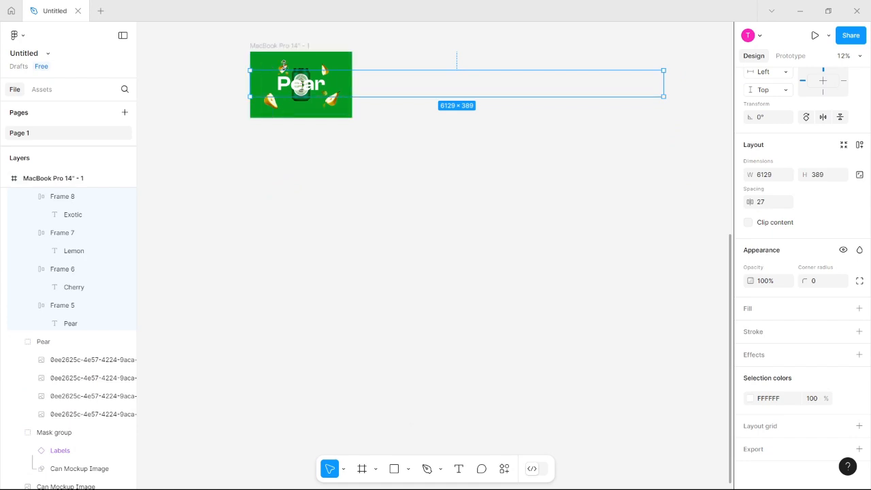
scroll(822, 190, "up", 3)
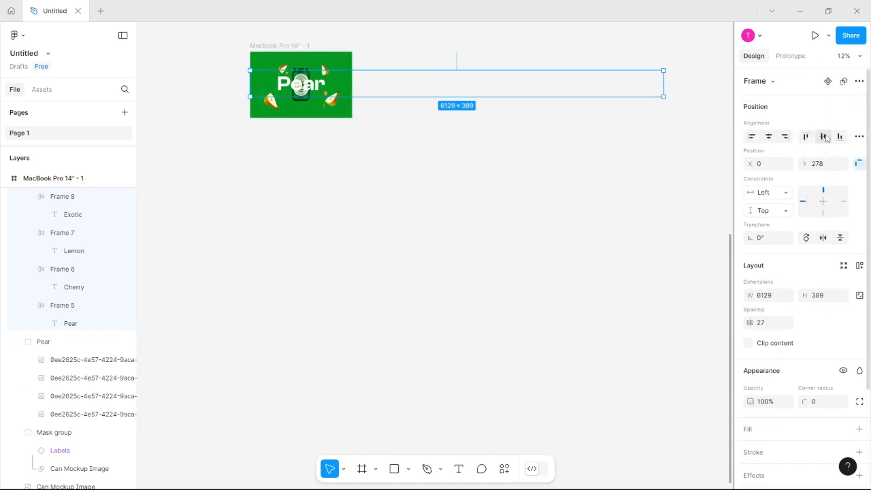
left_click(824, 136)
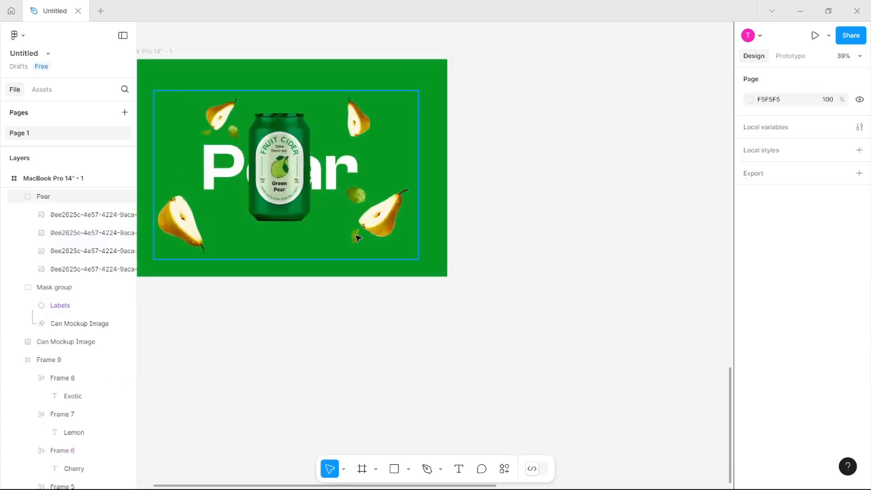
Examine the composition of the can, pear slices and large Pear text in the MacBook frame.
scroll(358, 238, "left", 2)
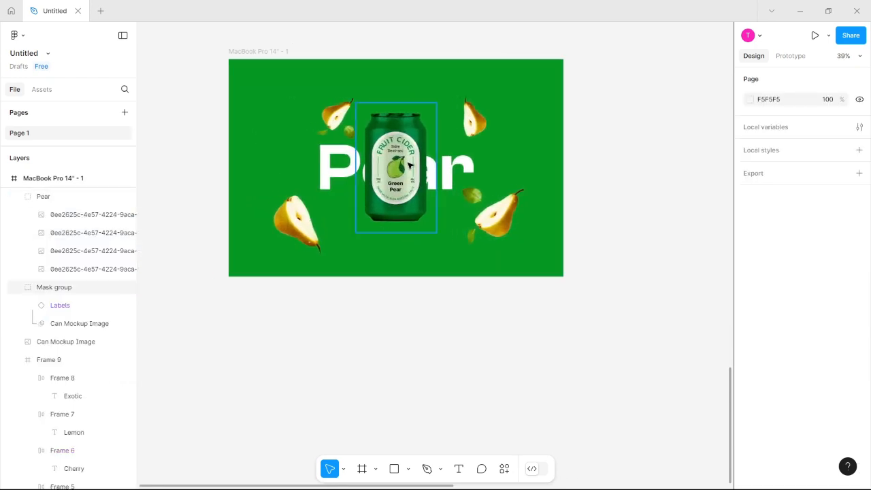
scroll(413, 239, "up", 1)
scroll(414, 239, "down", 3)
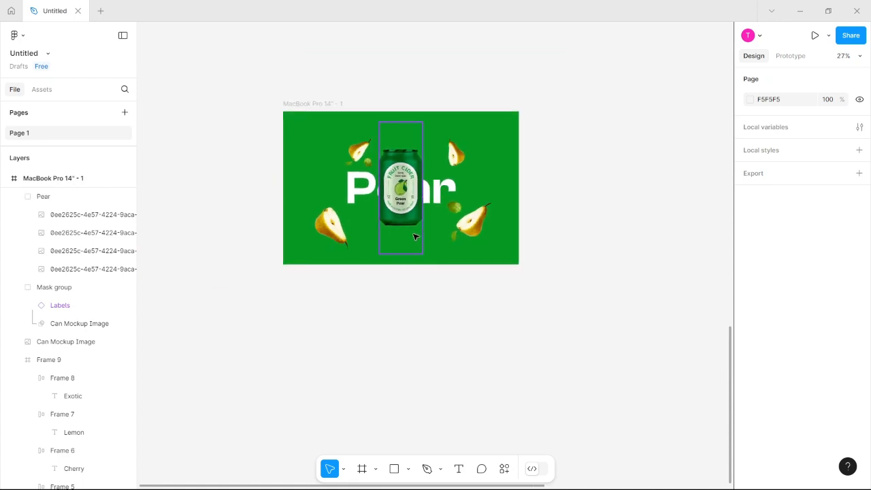
scroll(414, 237, "down", 3)
scroll(413, 235, "down", 1)
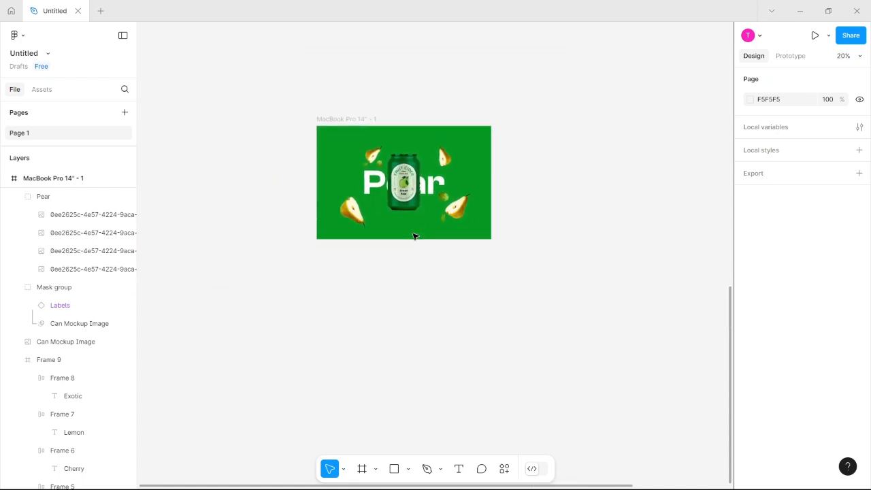
scroll(429, 263, "up", 5)
scroll(427, 259, "down", 4)
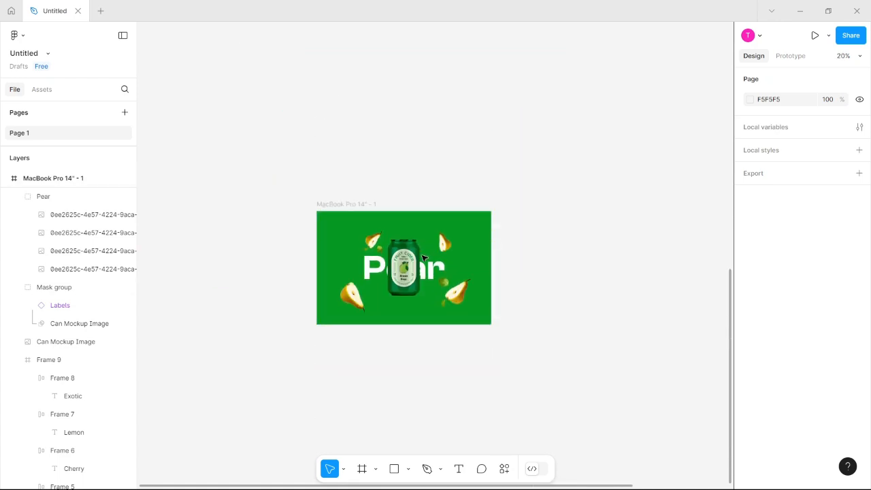
scroll(423, 258, "down", 1)
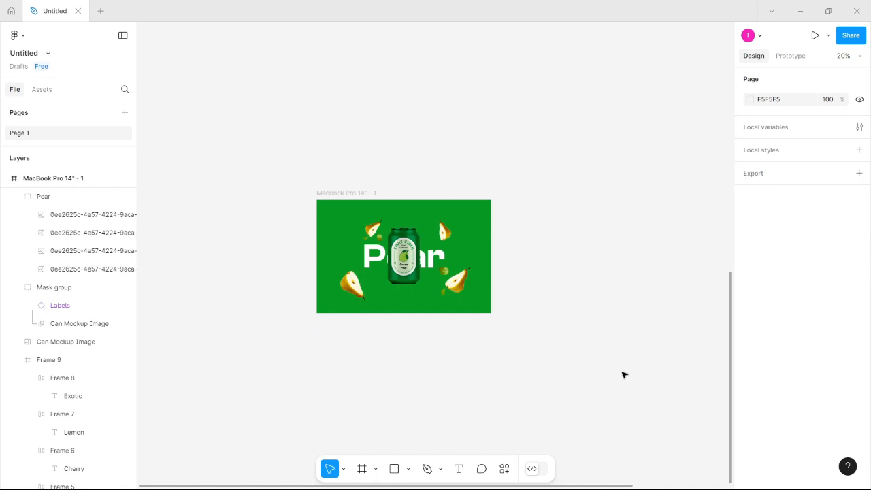
scroll(394, 369, "up", 3)
scroll(393, 366, "down", 4)
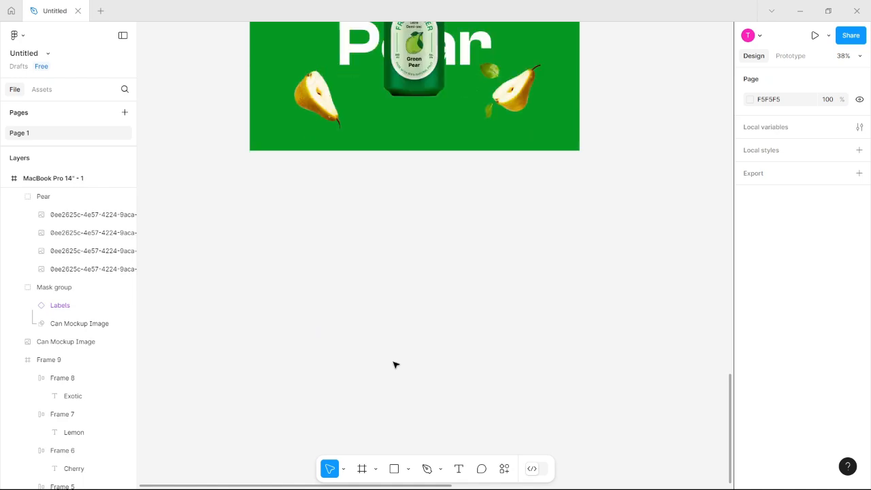
Add the text Fruity above the MacBook frame in Clash Display Semibold at size 32.
scroll(399, 359, "up", 10)
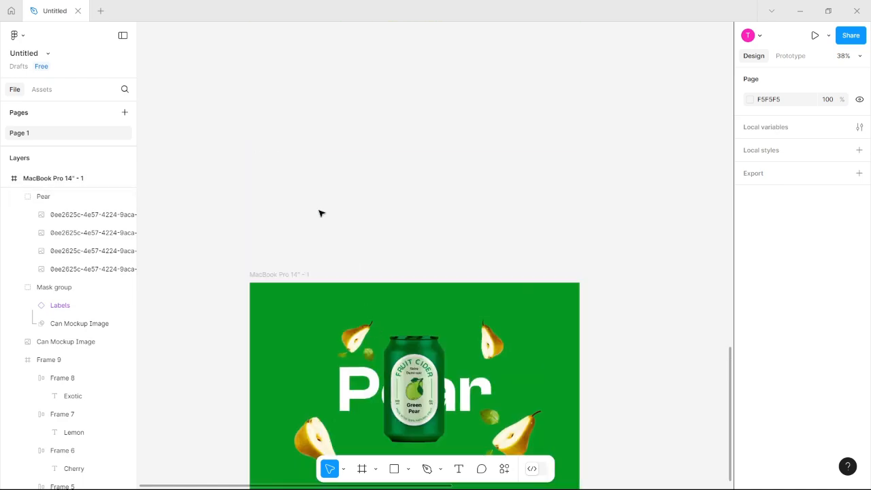
key("t")
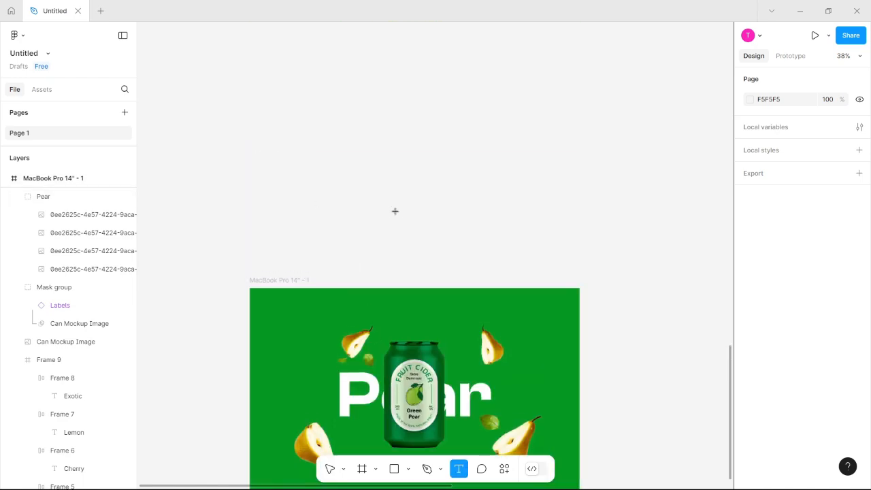
left_click(291, 188)
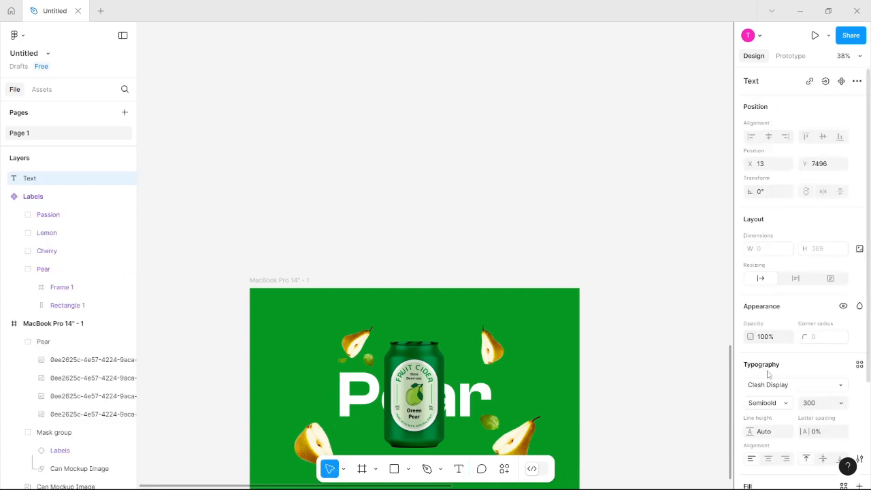
left_click(819, 405)
type("32")
key("Return")
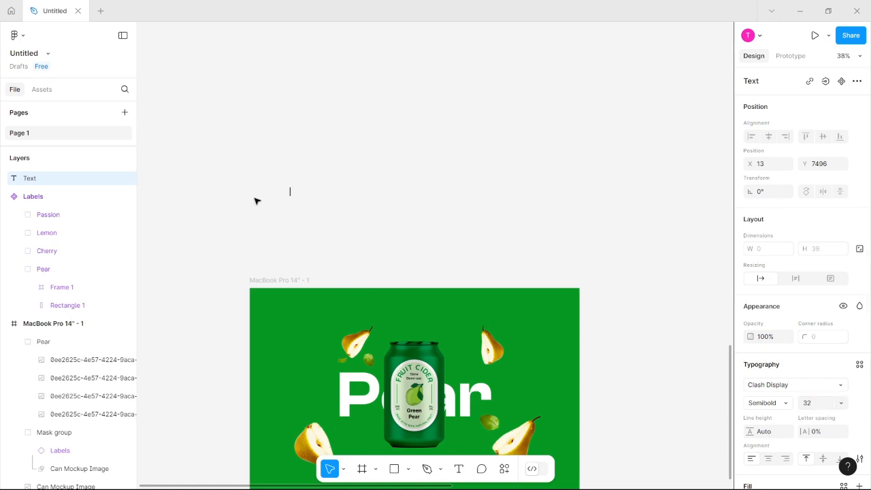
type("Fruity")
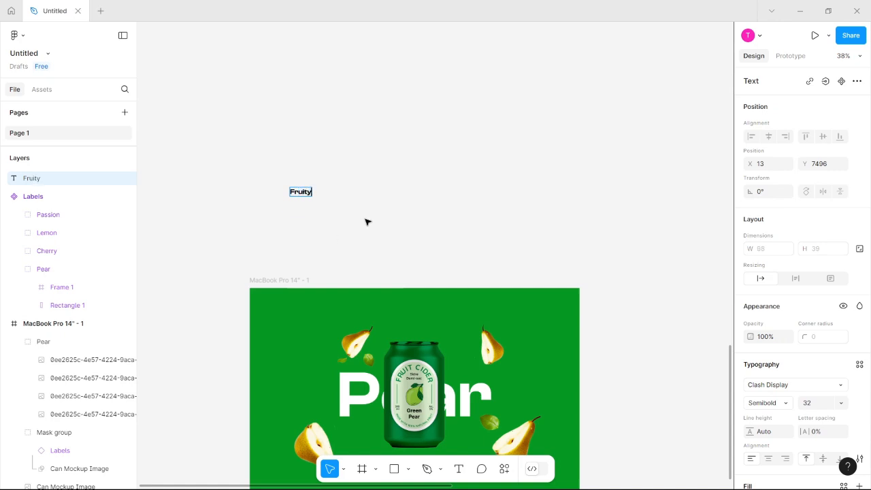
key("Escape")
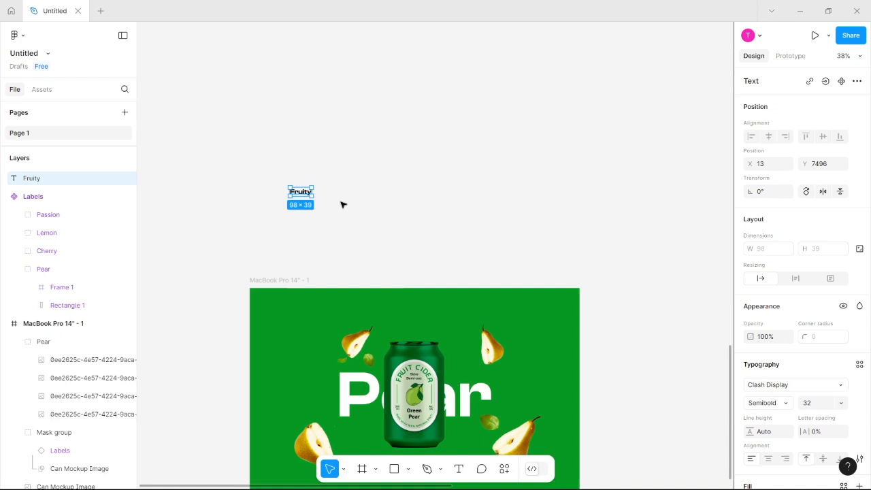
Start a new text beside Fruity and set its style to Clash Display Medium at size 16.
left_click(368, 199)
key("t")
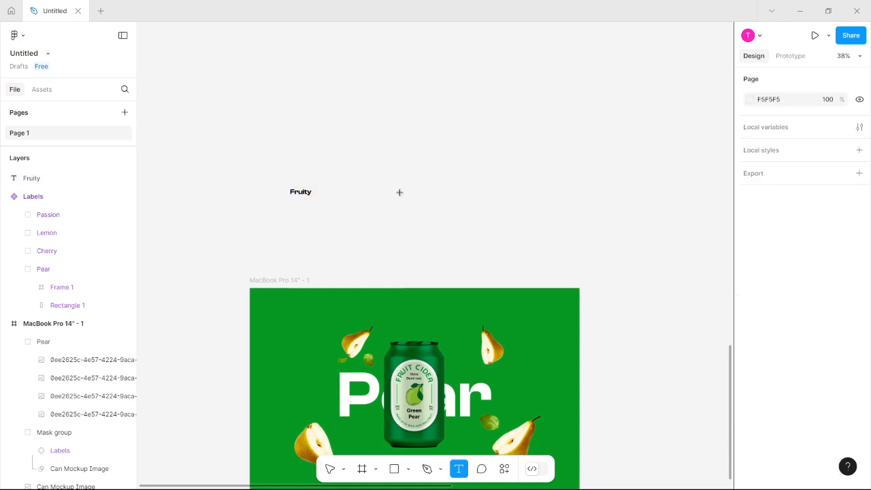
left_click(389, 191)
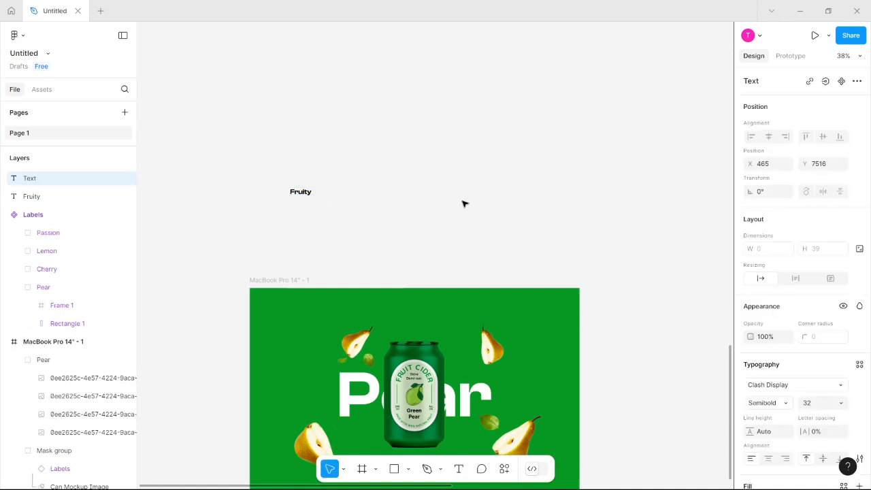
left_click(826, 404)
key("Return")
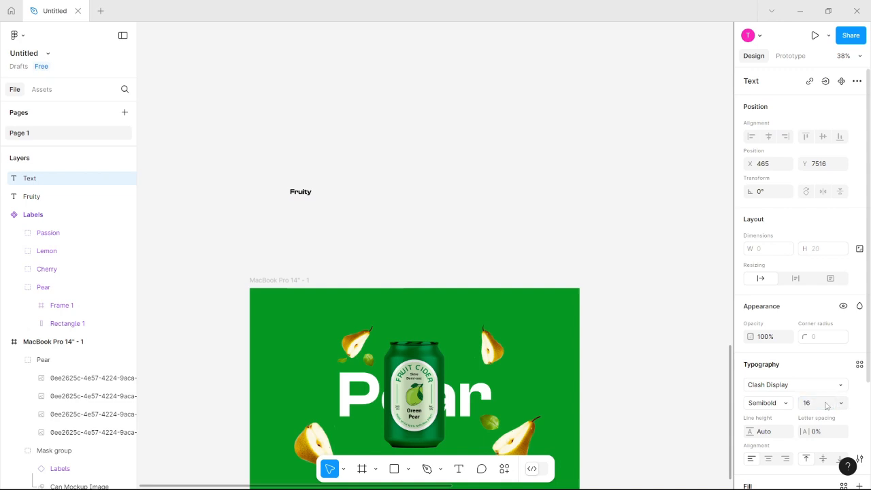
left_click(775, 407)
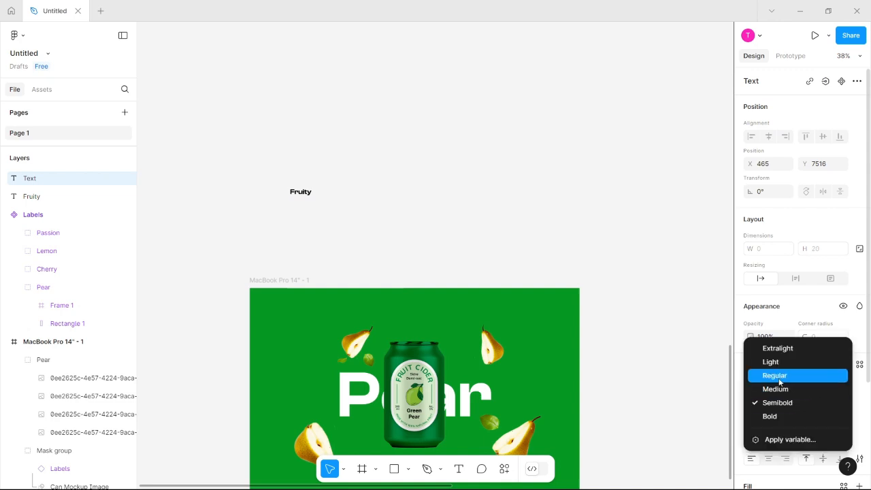
left_click(781, 389)
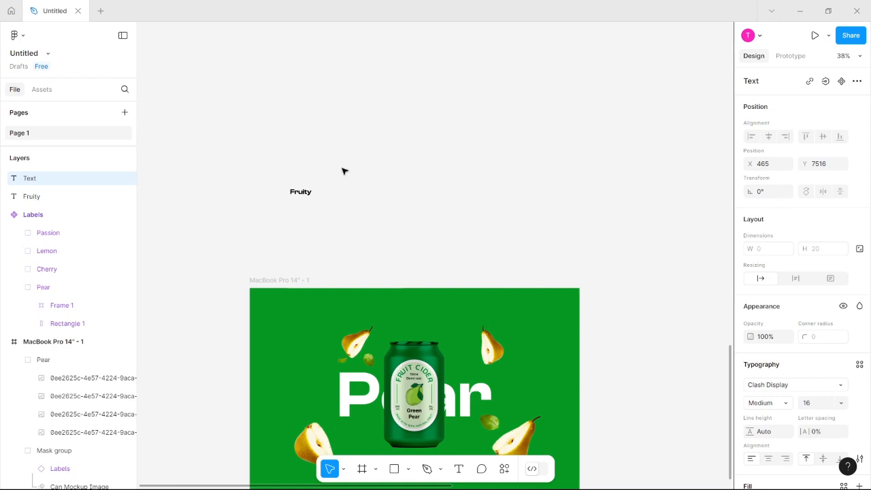
Add the text About beside Fruity above the MacBook frame.
left_click(375, 187)
key("t")
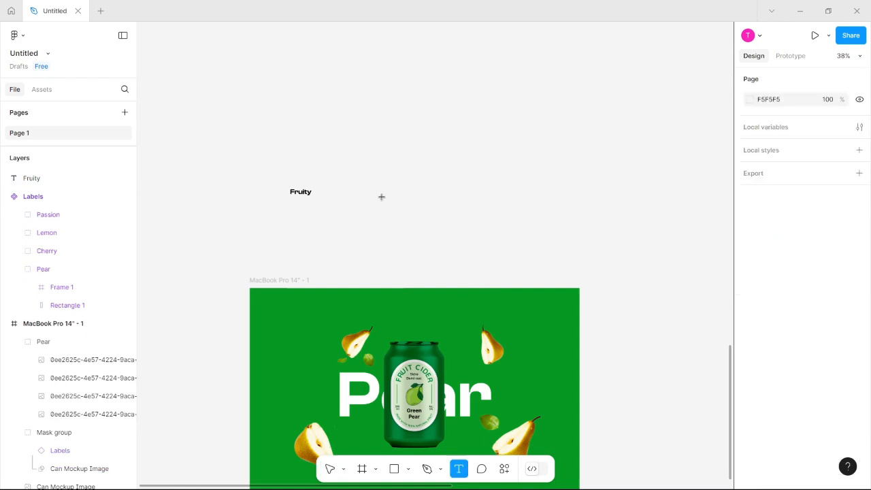
left_click(375, 189)
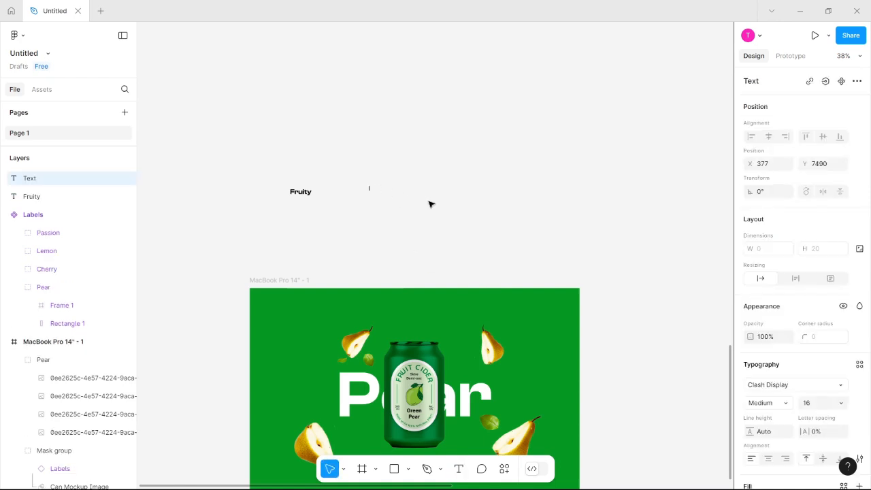
type("About")
scroll(381, 180, "up", 5)
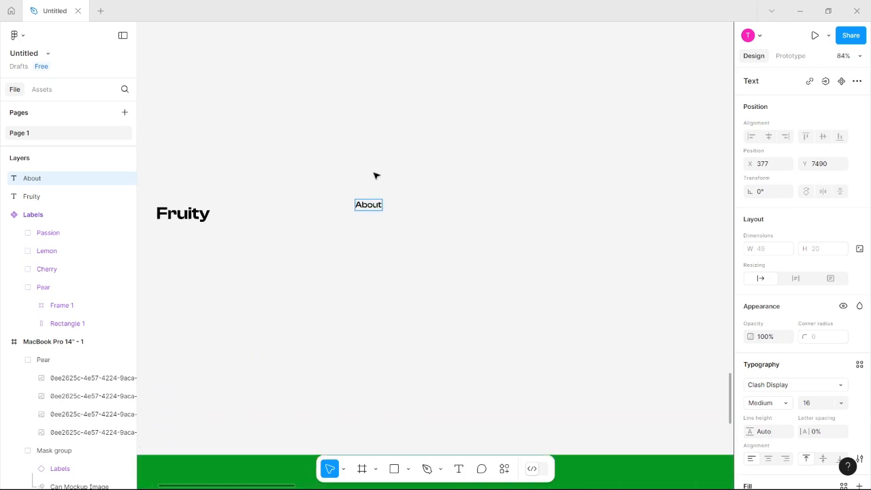
key("Escape")
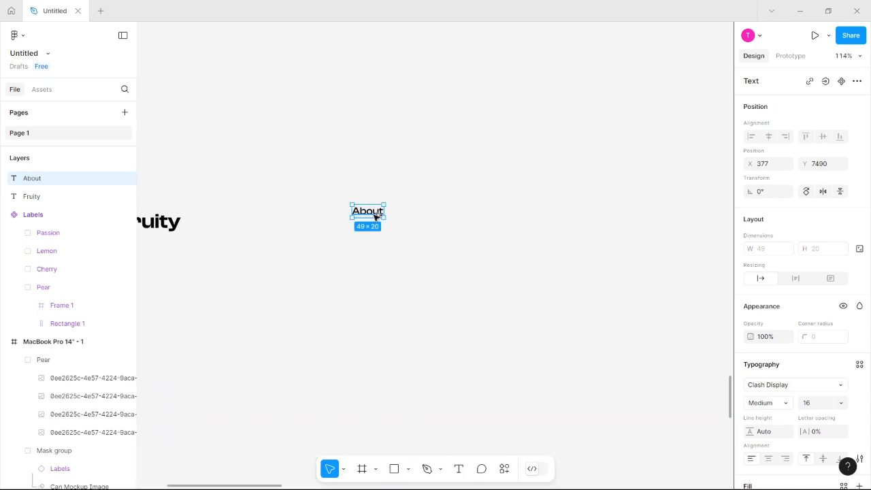
Duplicate About sideways into an evenly spaced row of six texts with gaps of about 18 px.
left_click_drag(375, 217, 418, 217)
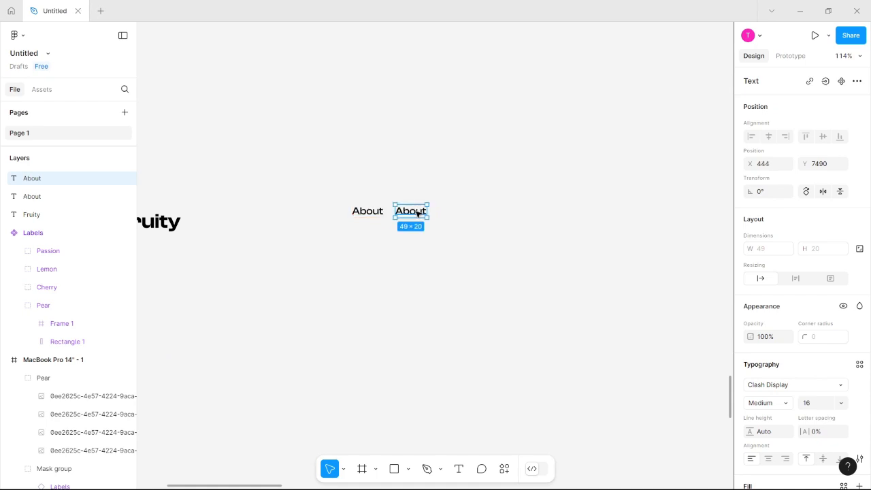
double_click(418, 214)
key("Escape")
key("ctrl+d")
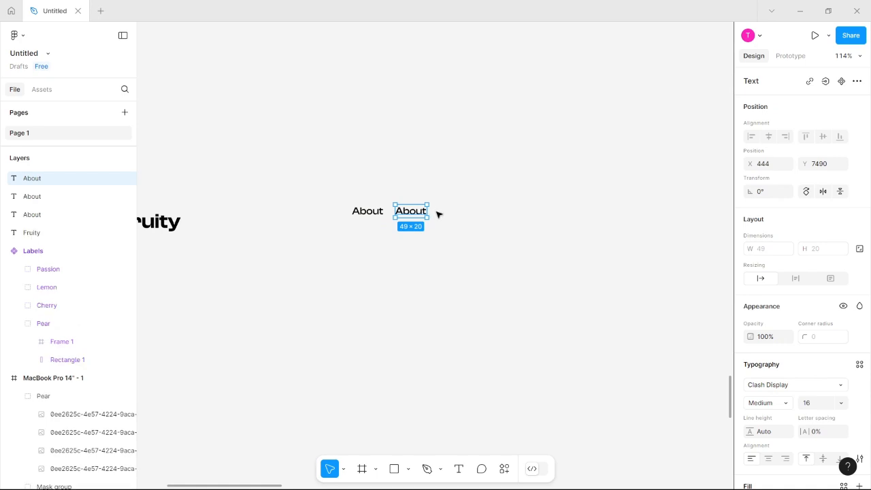
left_click_drag(414, 215, 460, 218)
key("ctrl+d")
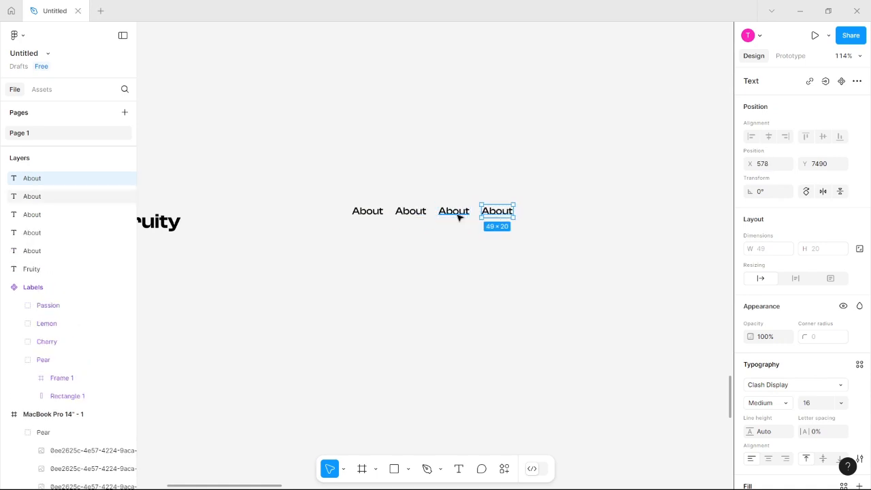
key("ctrl+d")
key("ctrl+d")
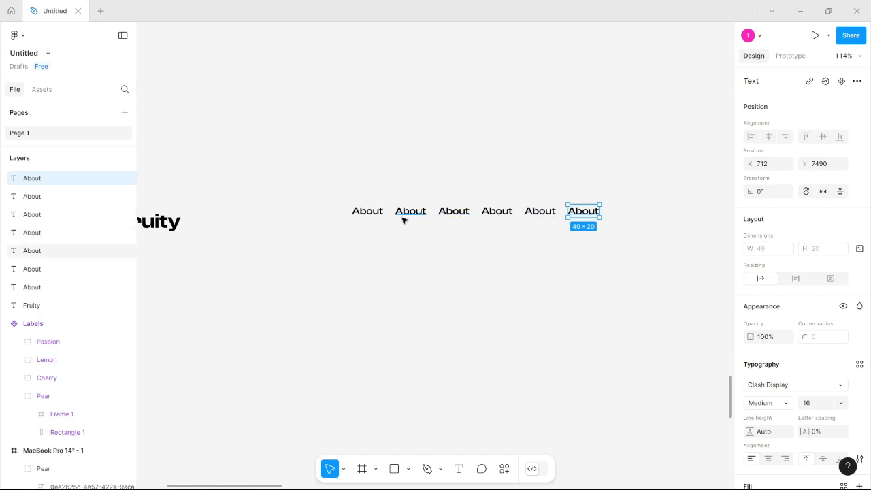
Remove the surplus text stacked on the second About in the row.
left_click(411, 212)
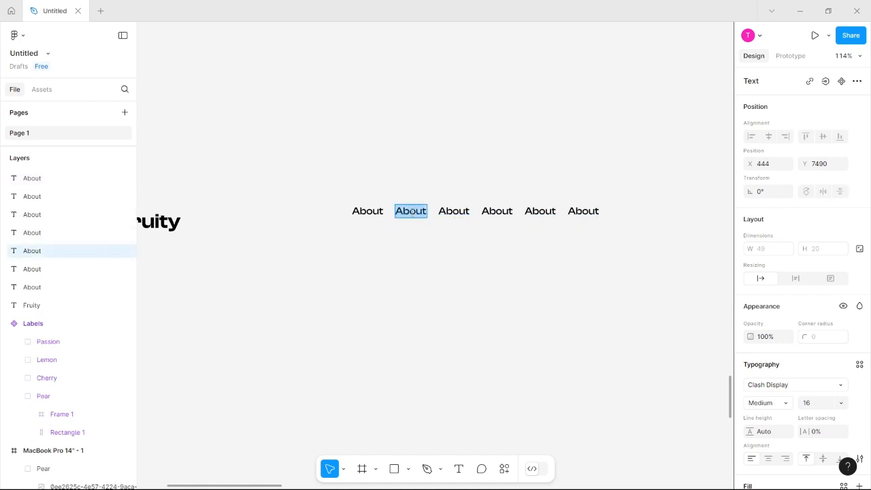
type("Shop")
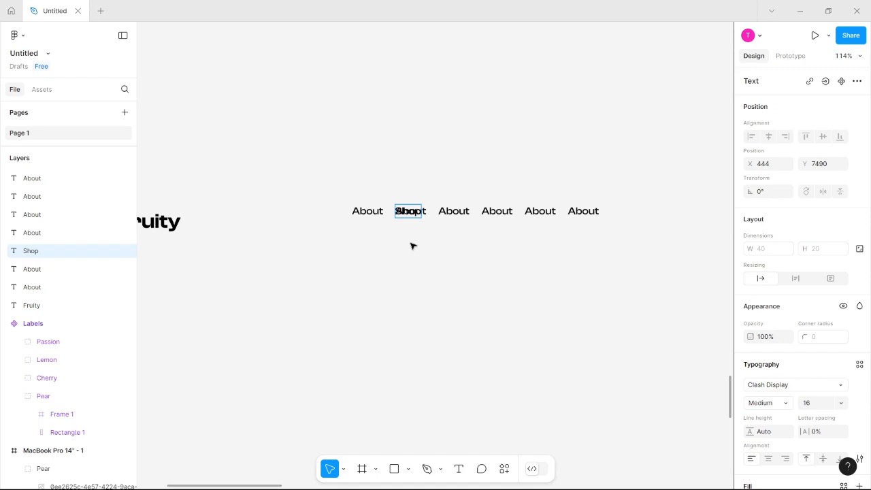
key("Escape")
left_click_drag(410, 217, 634, 217)
key("Delete")
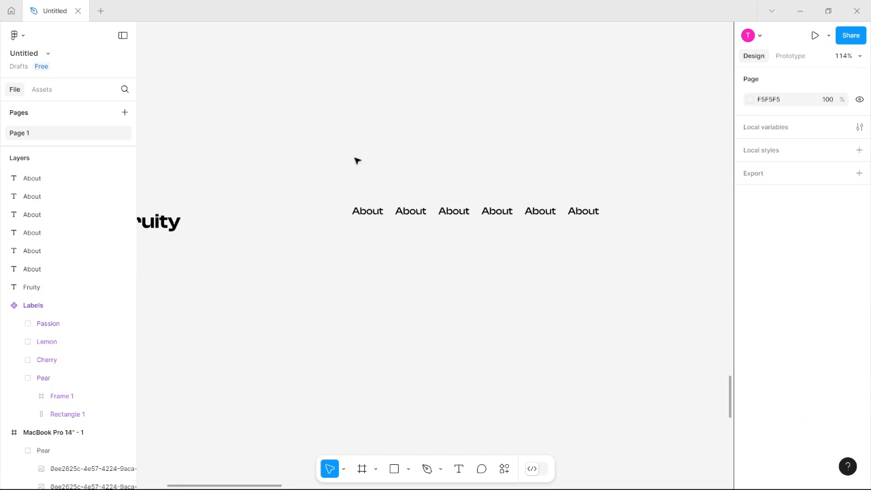
Change the second text in the row to Shop and the third to Career.
left_click(414, 213)
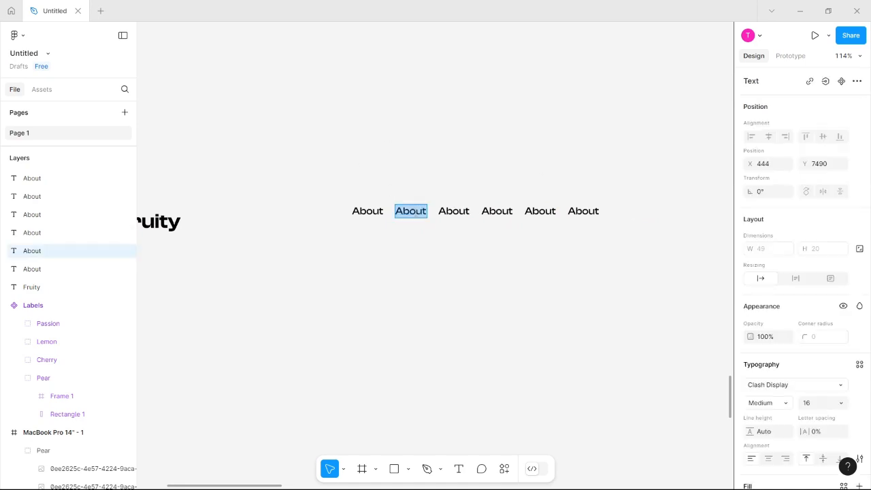
type("Shop")
left_click(461, 212)
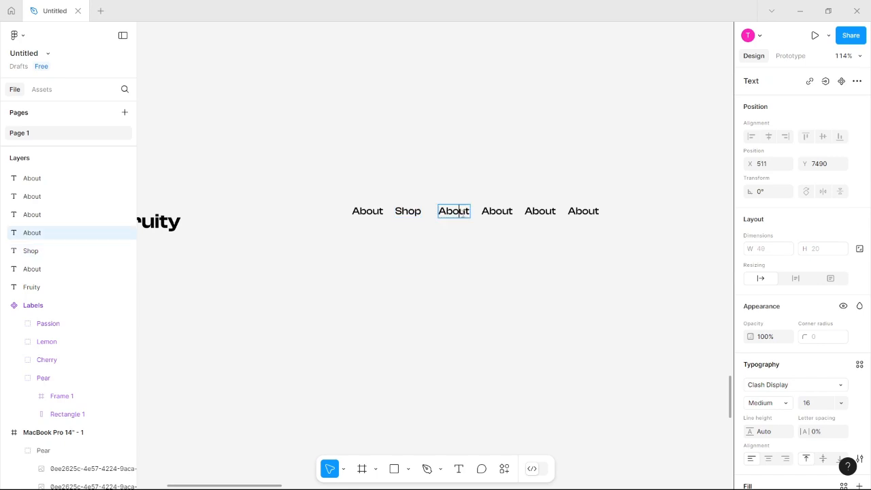
double_click(463, 213)
type("Career")
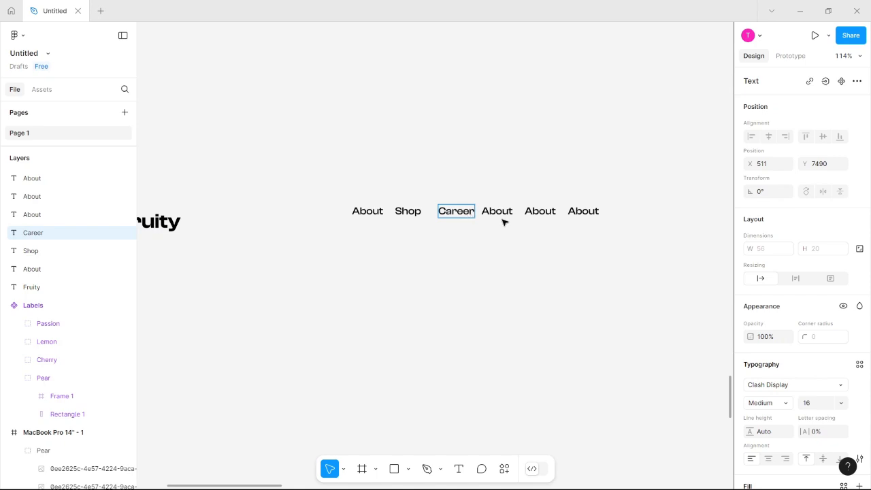
Change the fourth text in the row to Partnership and delete the About directly after it.
left_click(497, 212)
double_click(497, 213)
type("Pa")
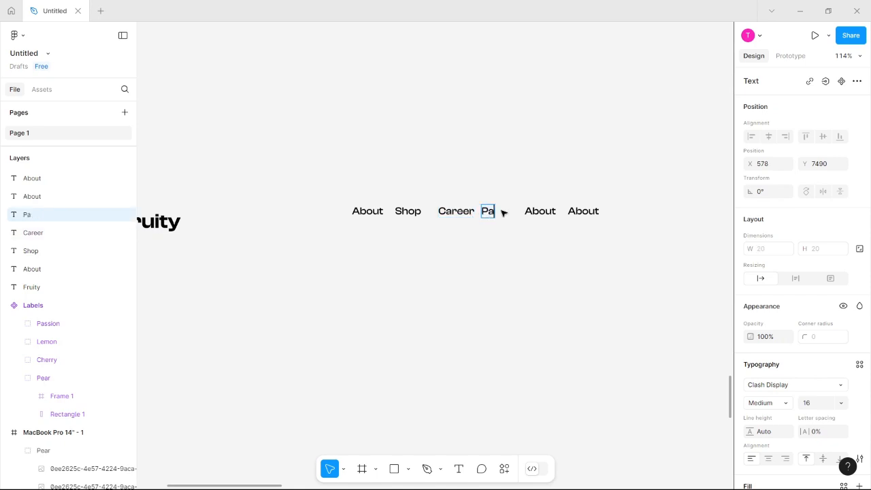
type("rtners")
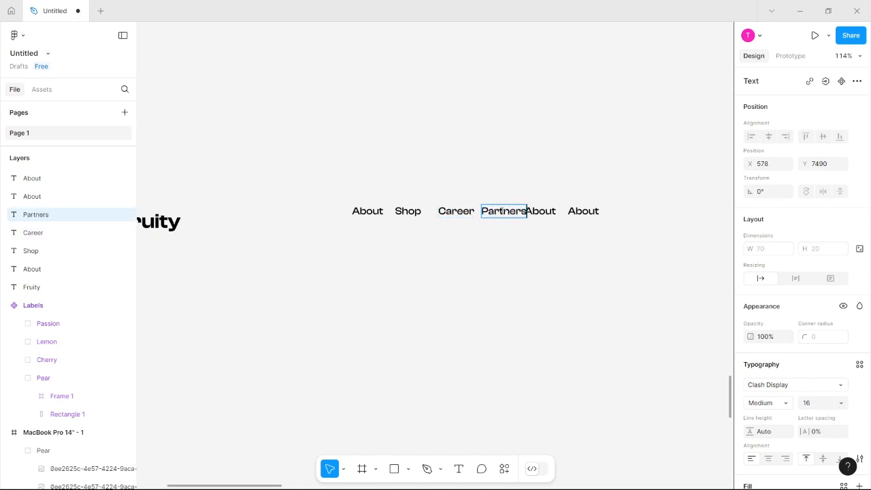
type("hip")
left_click(554, 214)
key("Delete")
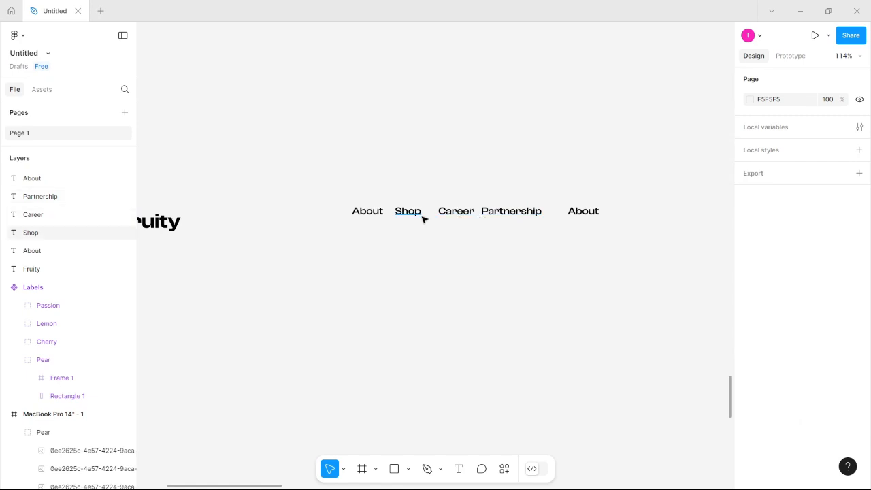
Put About, Shop, Career and Partnership into an auto layout frame and move it closer to Fruity, vertically in line with it.
left_click_drag(350, 206, 529, 227)
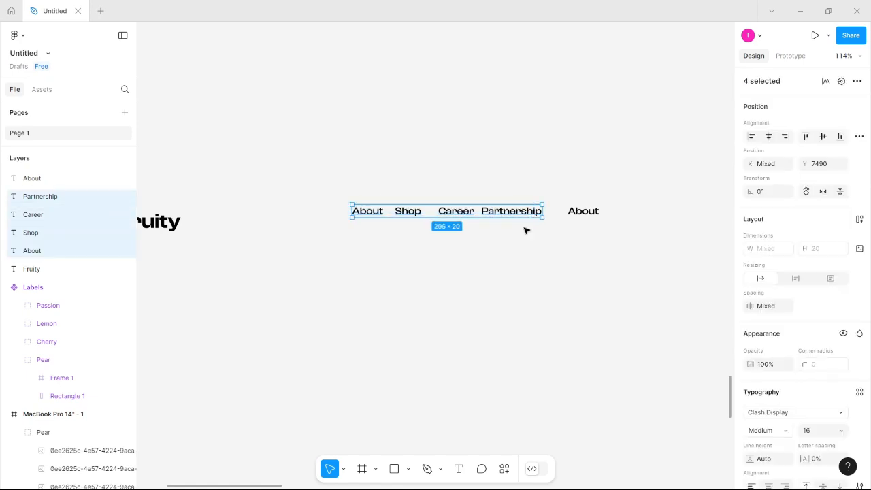
key("shift+a")
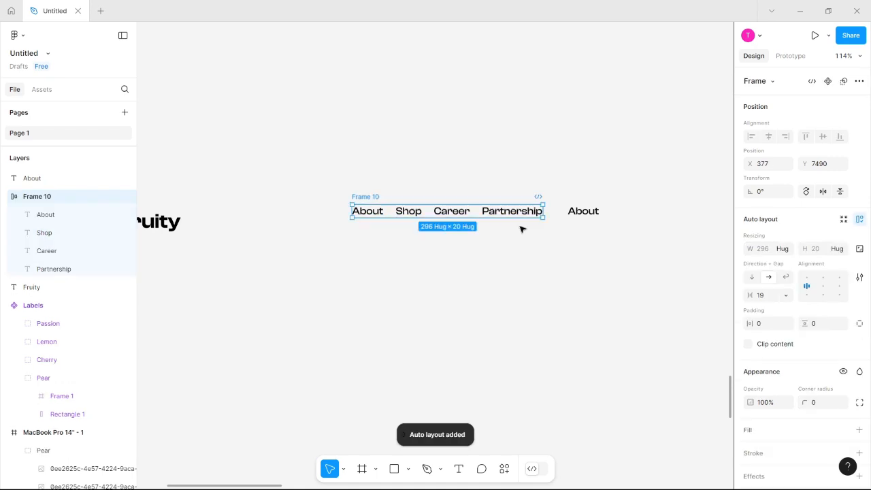
left_click_drag(476, 215, 411, 222)
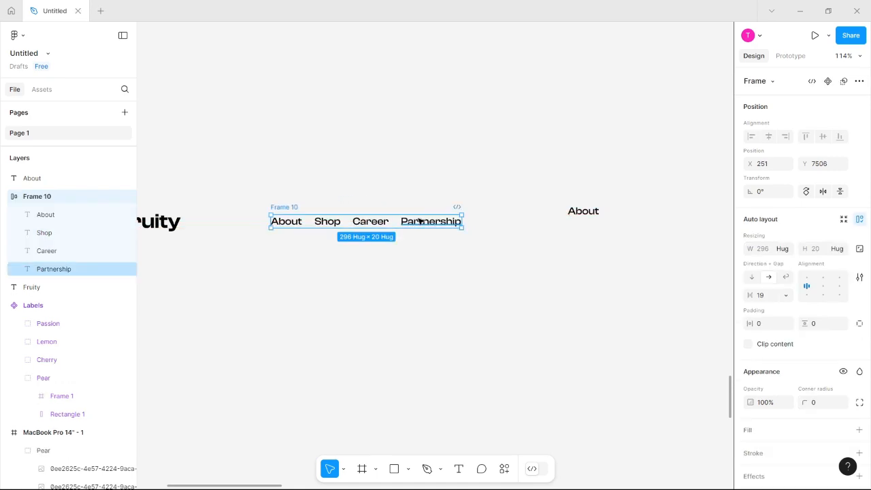
Duplicate Partnership inside the auto layout row and change the copy's text to Contact.
double_click(425, 220)
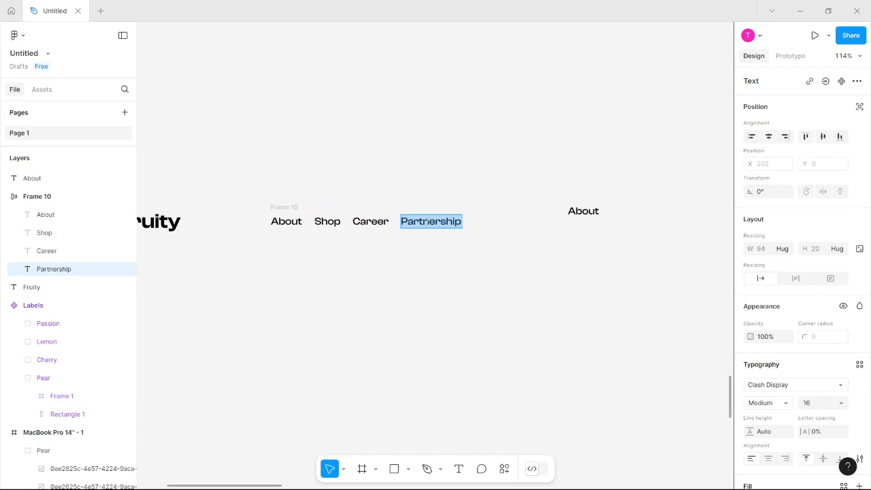
left_click(382, 222)
left_click(433, 223)
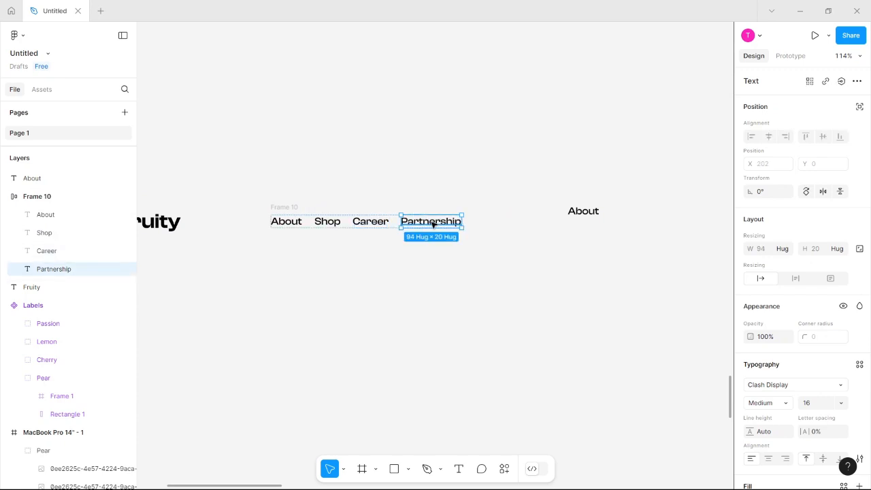
key("ctrl+d")
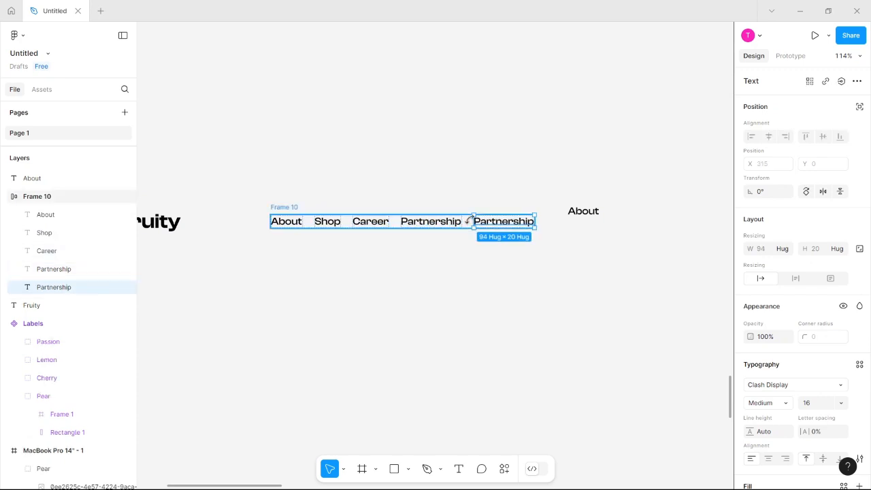
double_click(504, 224)
type("C")
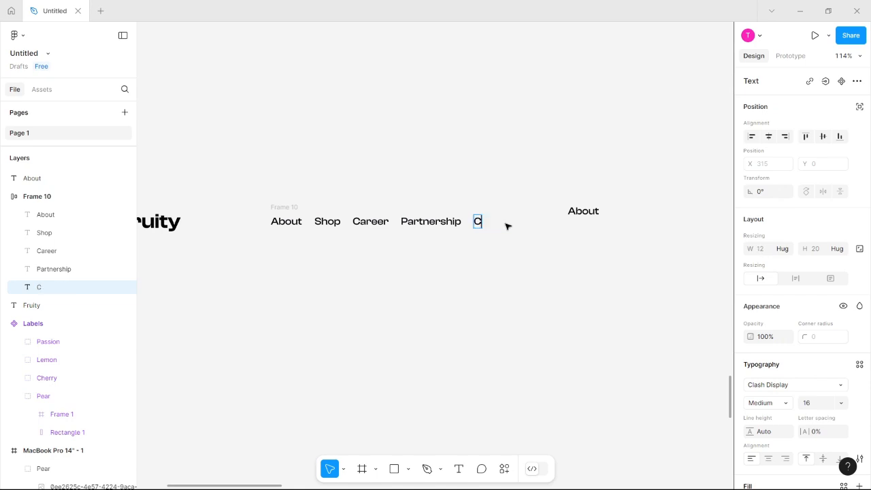
type("ontact")
key("Escape")
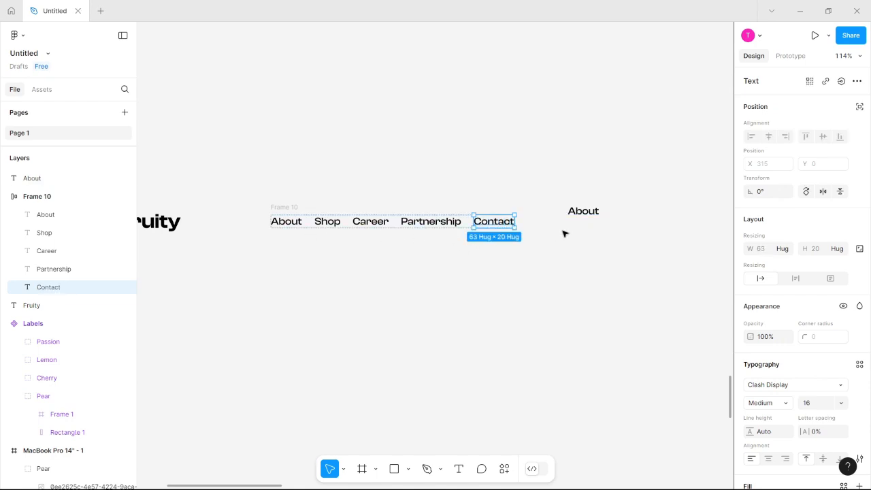
Move the separate About text farther right in line with the navigation row and change it to Login.
left_click(589, 214)
left_click_drag(599, 216, 628, 227)
double_click(615, 221)
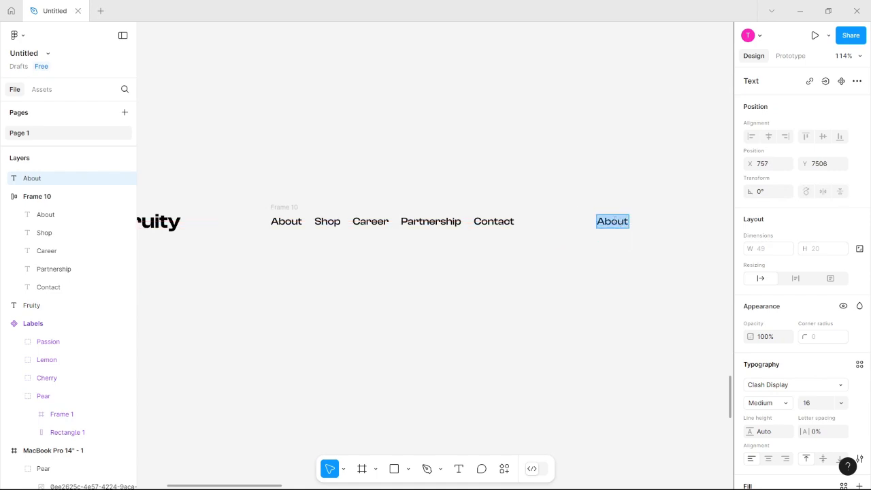
type("Login")
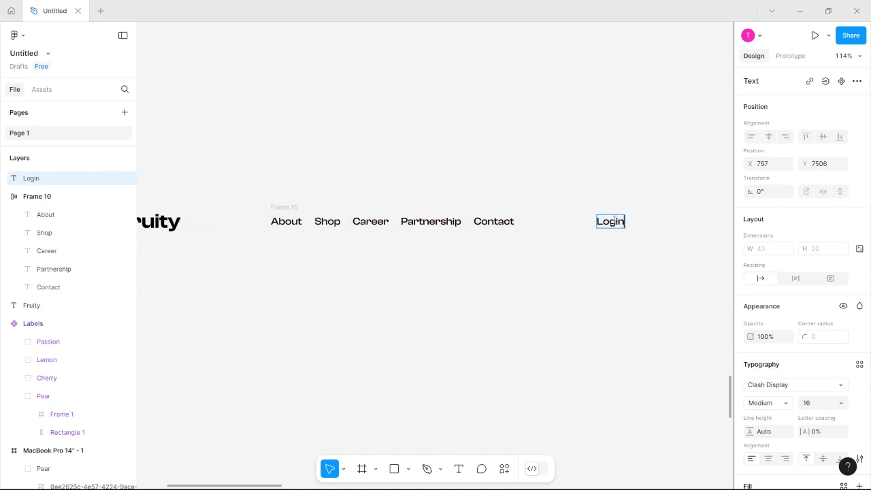
key("Escape")
Duplicate the Login text directly beside the original, level with it, and change the copy's text to Register.
left_click_drag(617, 222, 654, 224)
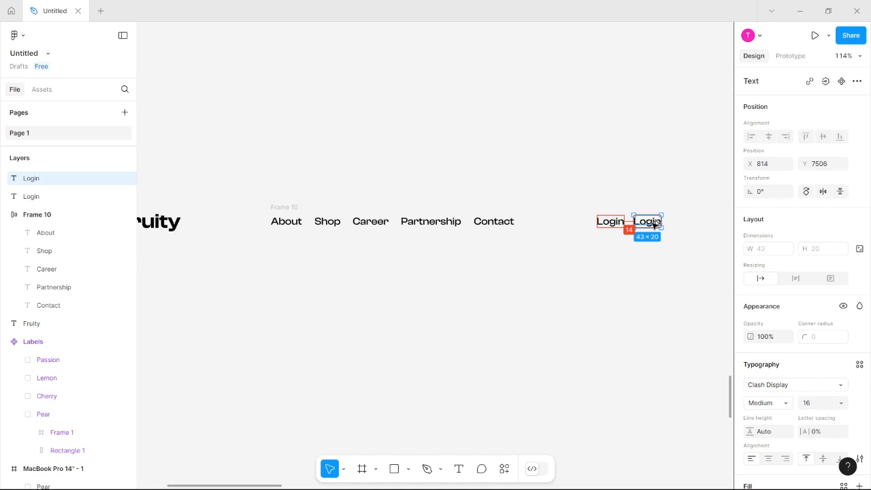
scroll(651, 237, "up", 5)
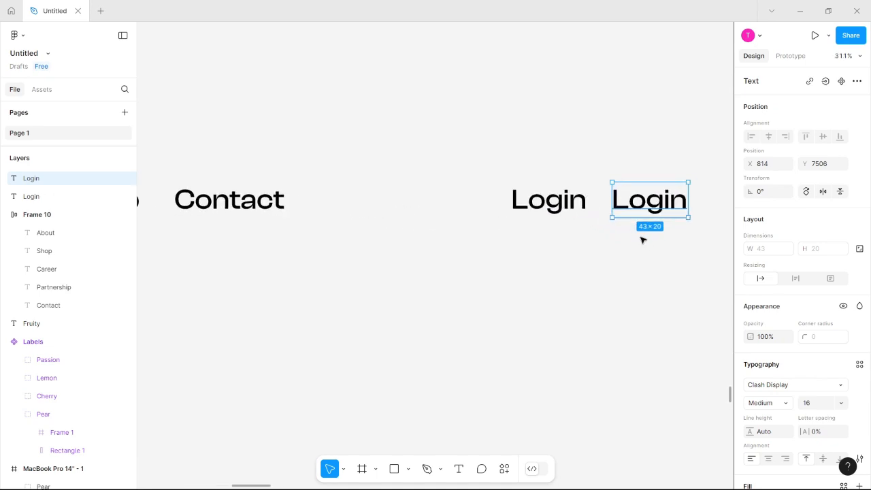
scroll(495, 255, "up", 4)
double_click(467, 172)
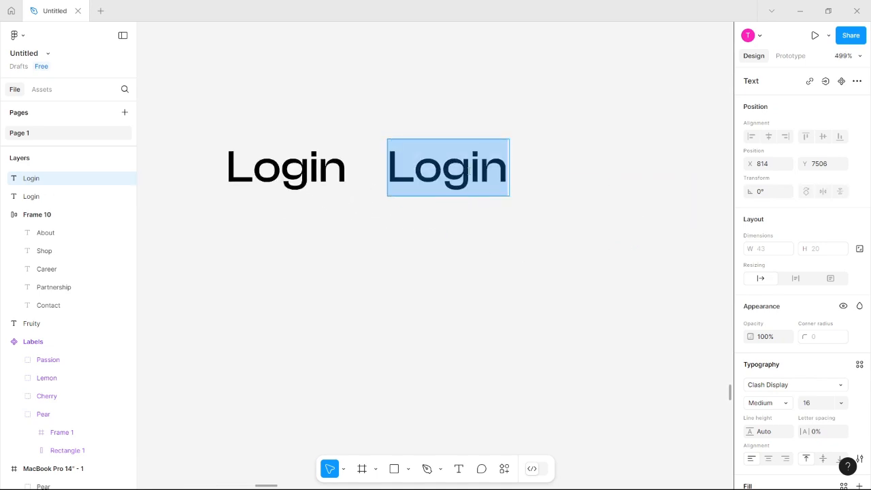
type("Register")
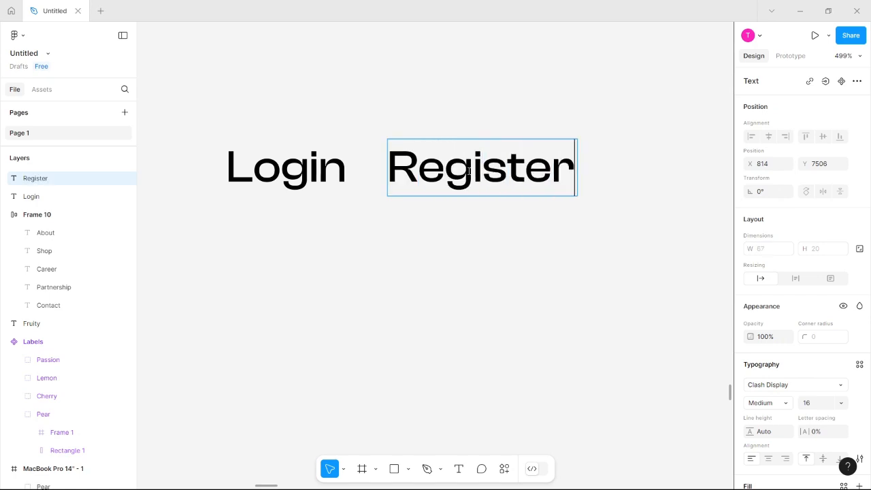
key("Escape")
Wrap Register in an auto layout frame and give it an FFFFFF fill with a corner radius of 20.
scroll(418, 230, "down", 4)
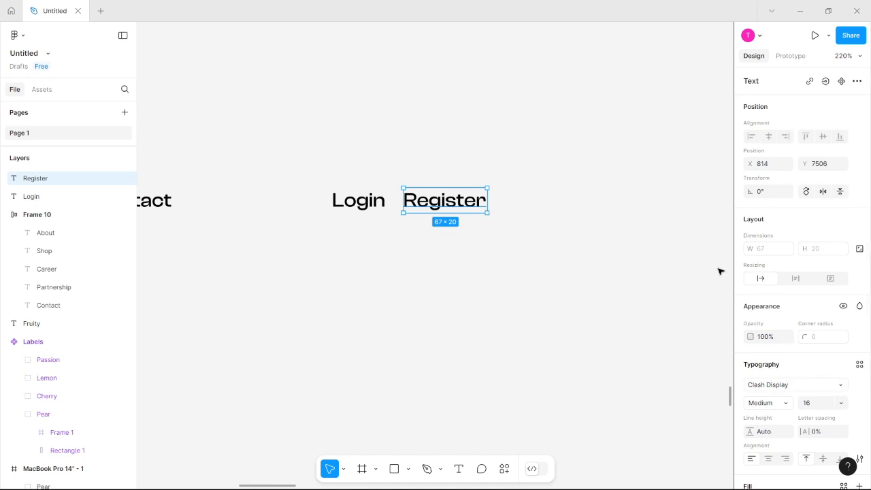
key("shift+a")
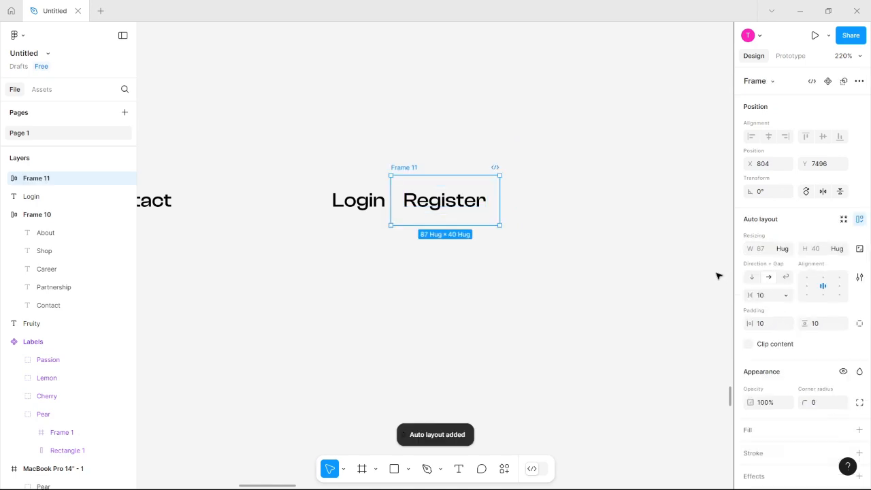
scroll(757, 377, "down", 3)
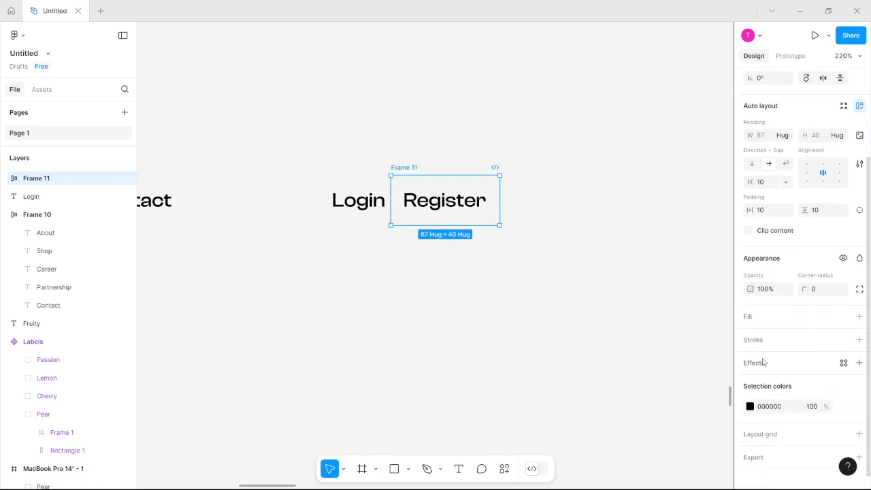
left_click(759, 318)
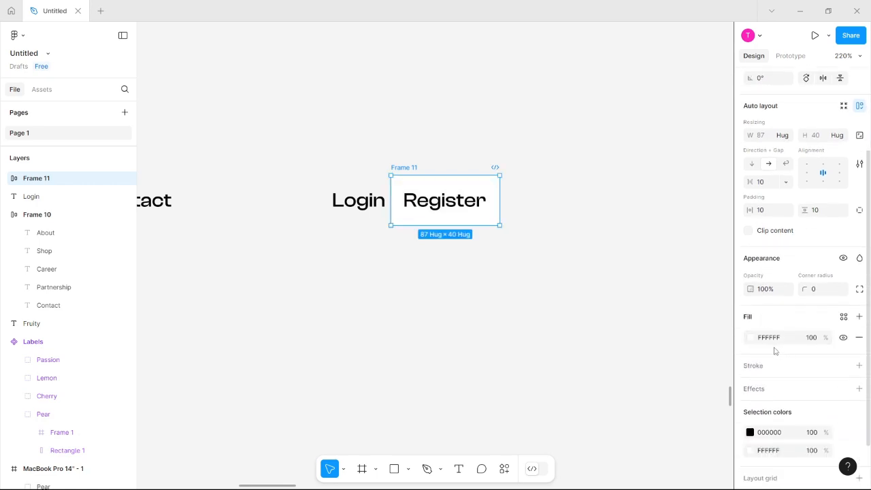
left_click(826, 292)
key("Return")
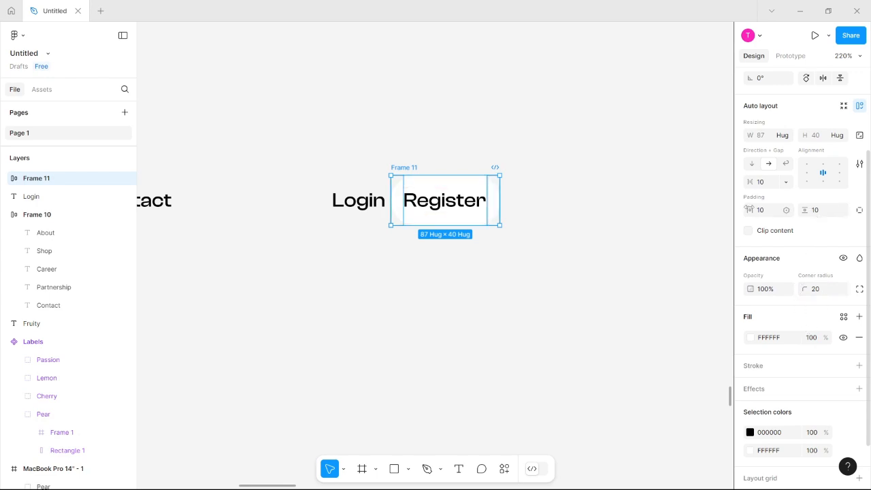
Set the Register button's horizontal padding to 16 and vertical padding to 8.
left_click(767, 213)
type("16")
key("Return")
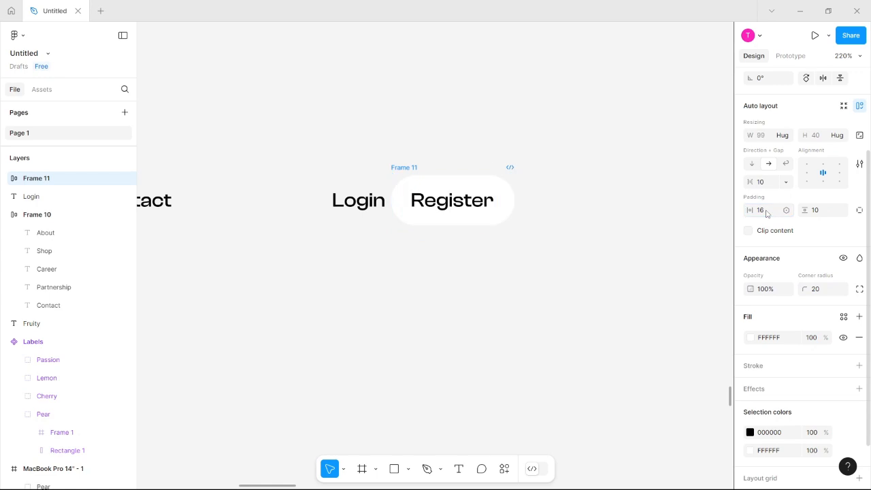
left_click(826, 216)
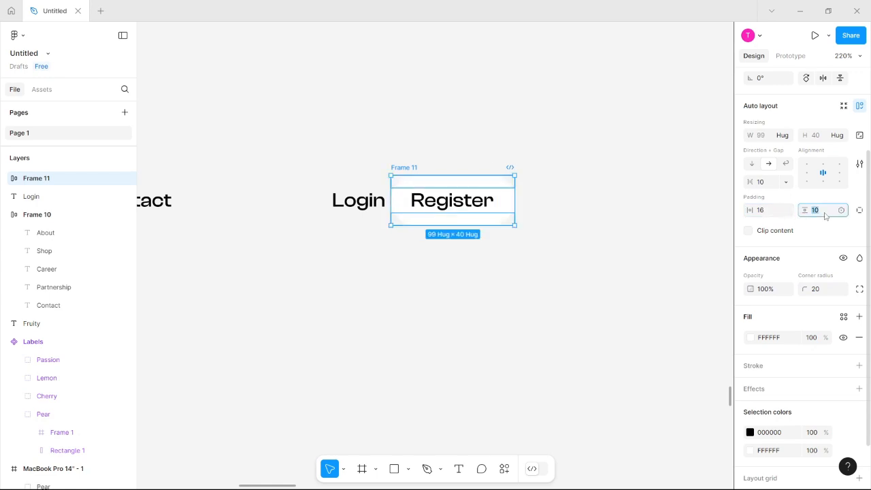
key("Return")
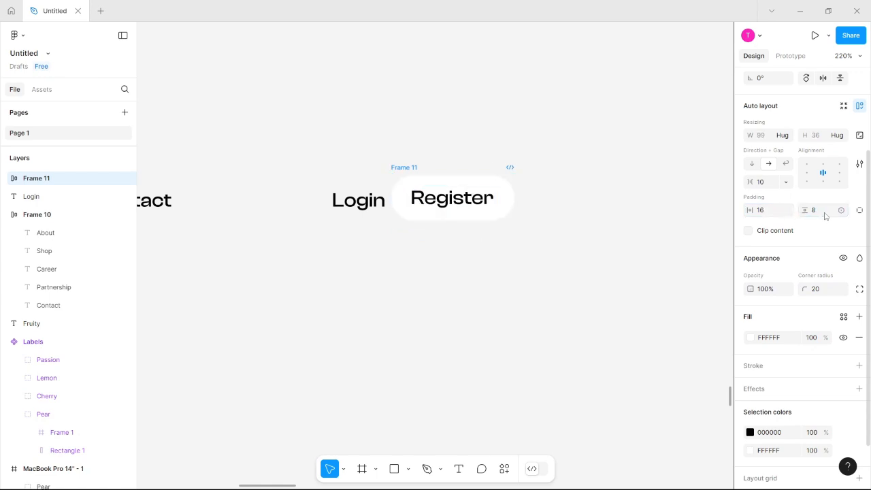
Put Login and the Register button into one auto layout frame with a gap of 8.
left_click(379, 184)
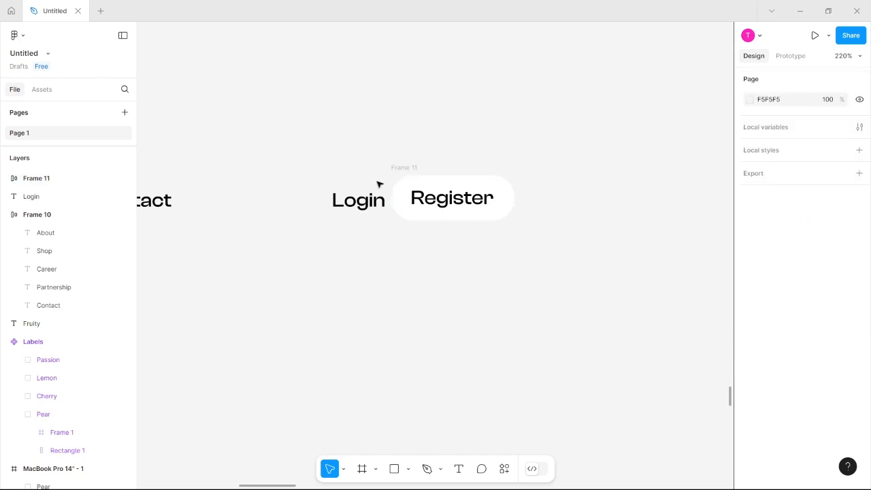
left_click(361, 200)
left_click(453, 207, "shift")
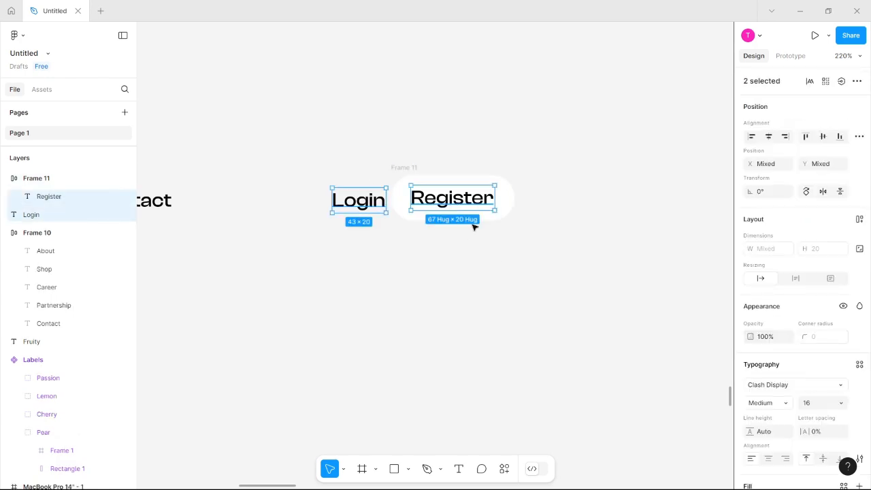
left_click(473, 225)
left_click(483, 213)
left_click(505, 219)
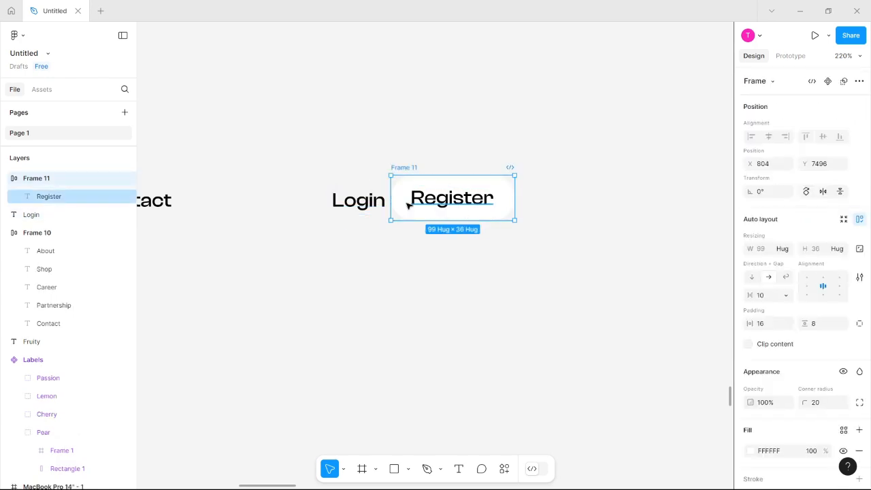
left_click(368, 200, "shift")
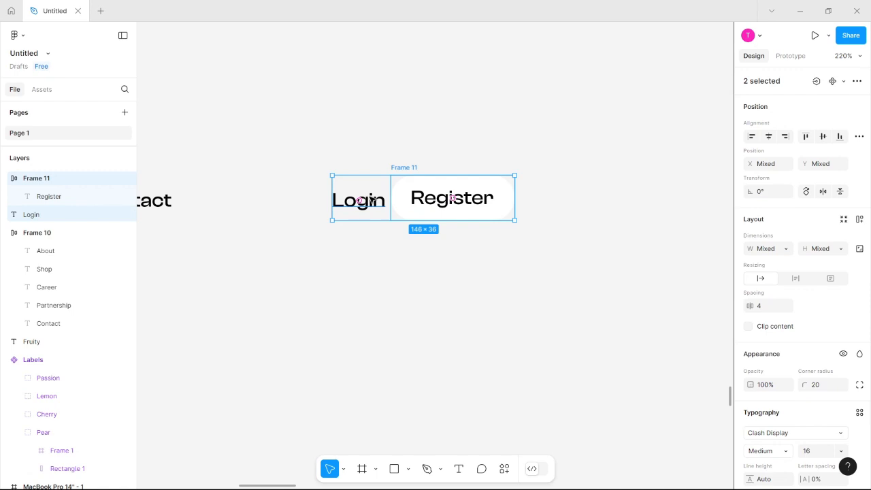
key("shift+a")
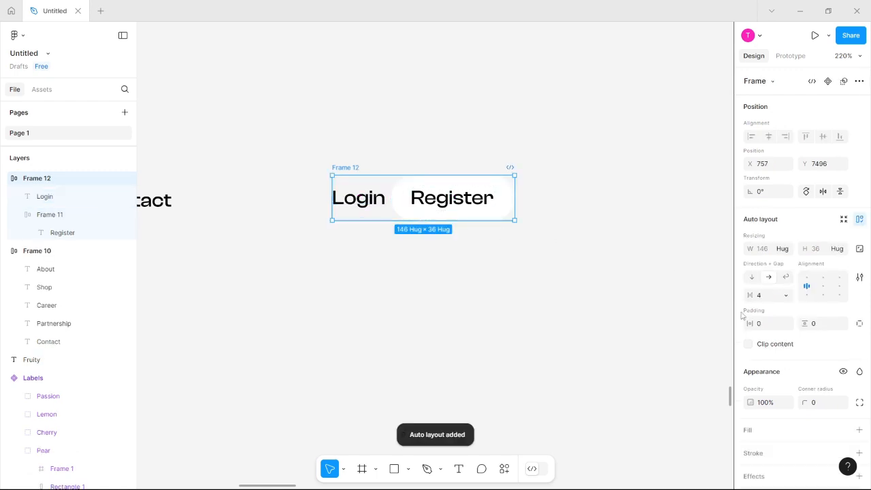
left_click(769, 300)
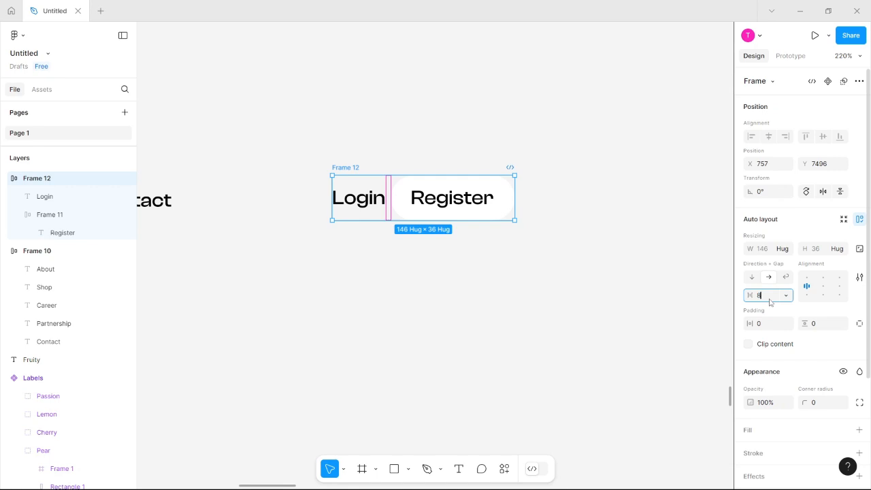
key("Return")
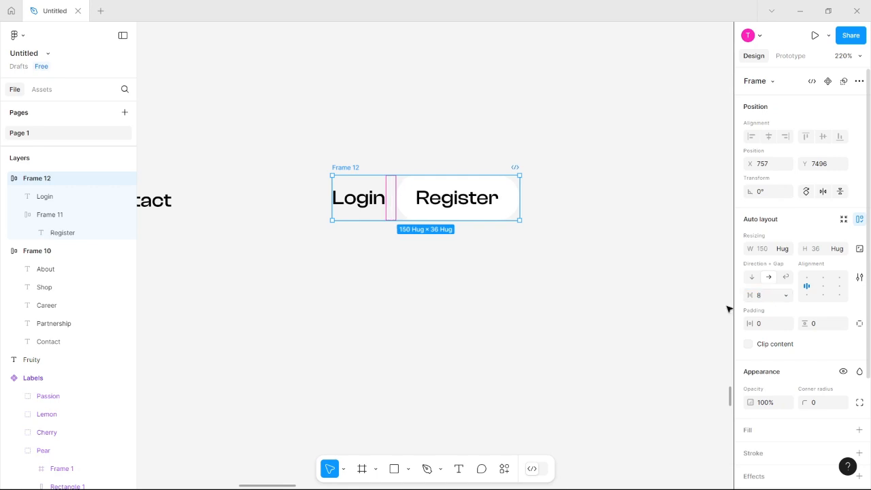
left_click(440, 264)
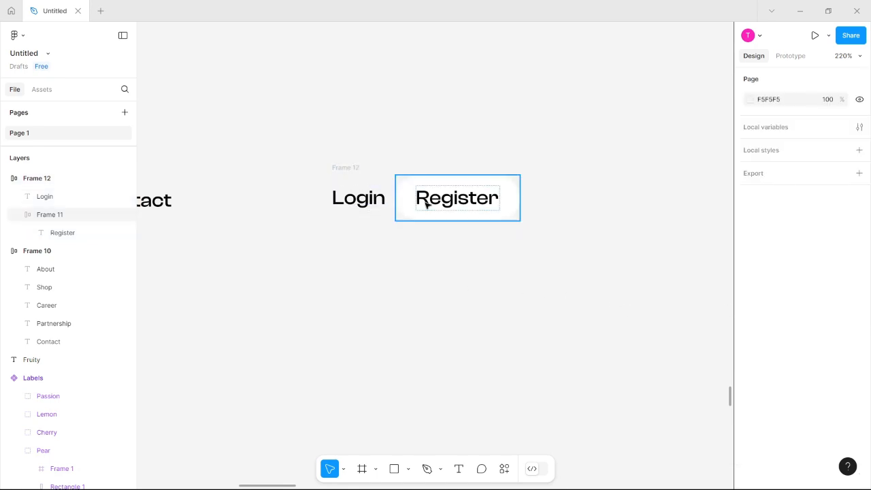
Combine Fruity, the navigation row and the Login/Register group into a single auto layout header frame.
left_click(392, 218)
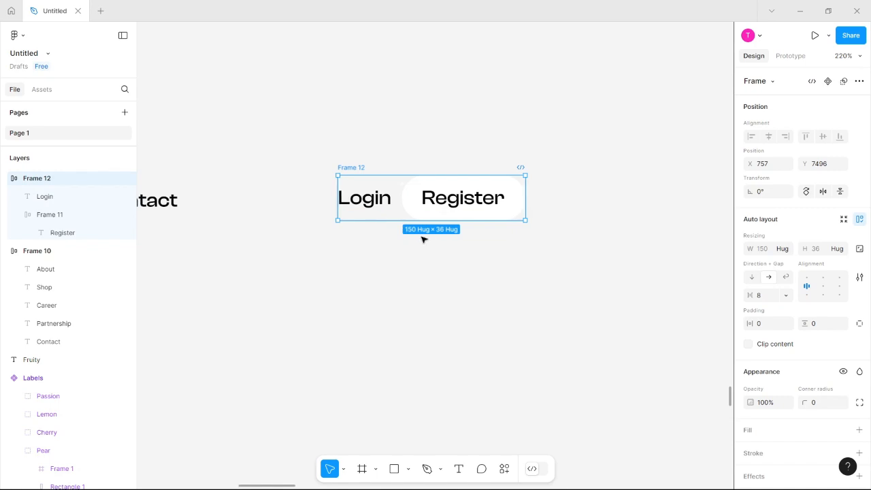
scroll(424, 238, "down", 5)
scroll(422, 239, "down", 5)
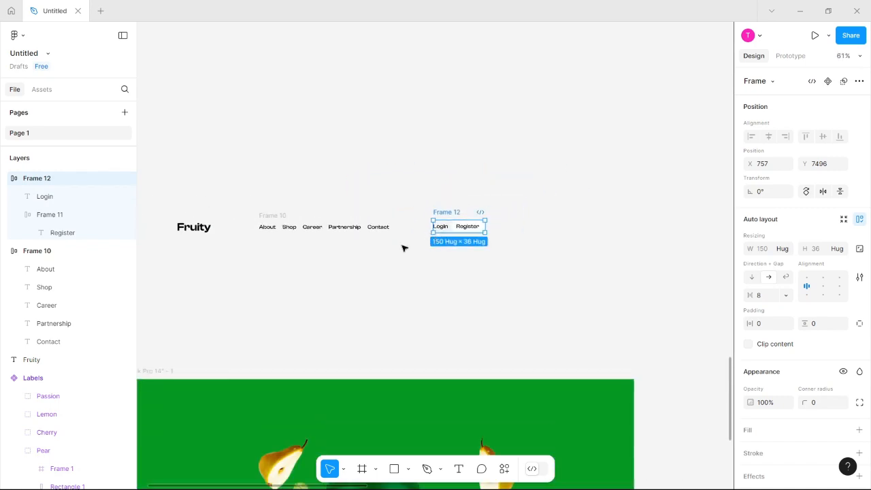
left_click(246, 218)
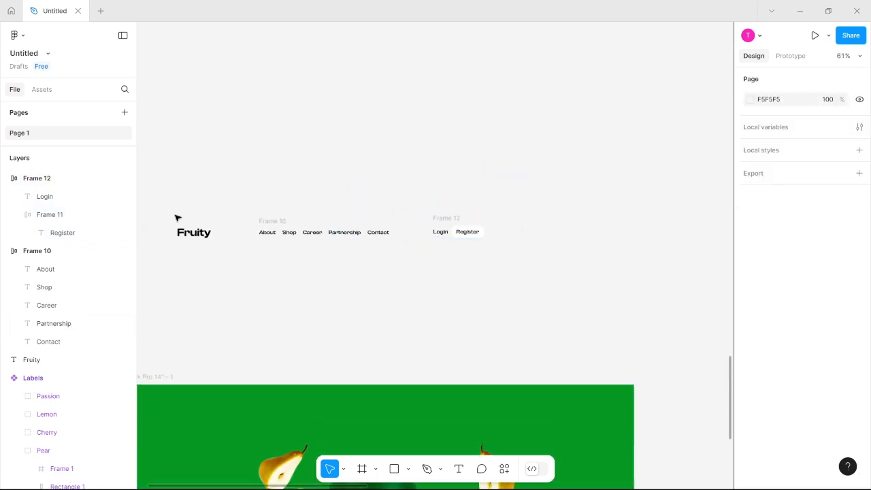
left_click_drag(171, 215, 256, 260)
left_click_drag(364, 276, 524, 267)
scroll(421, 272, "up", 4)
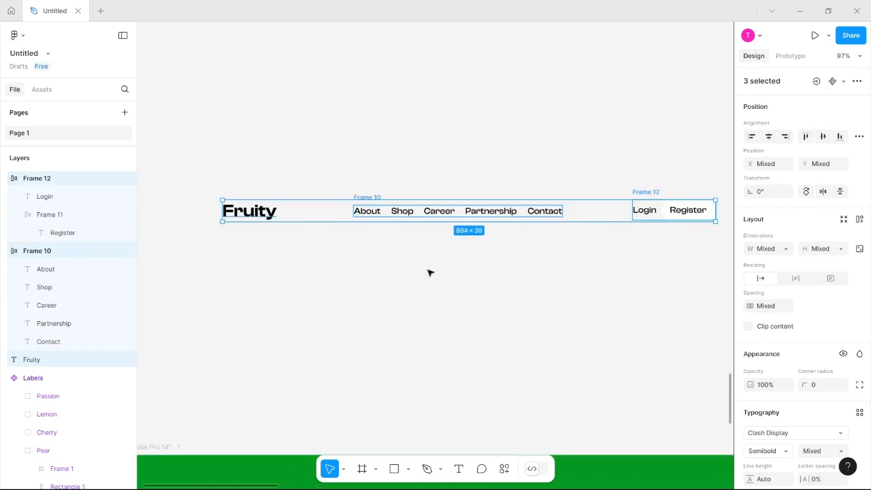
key("shift+a")
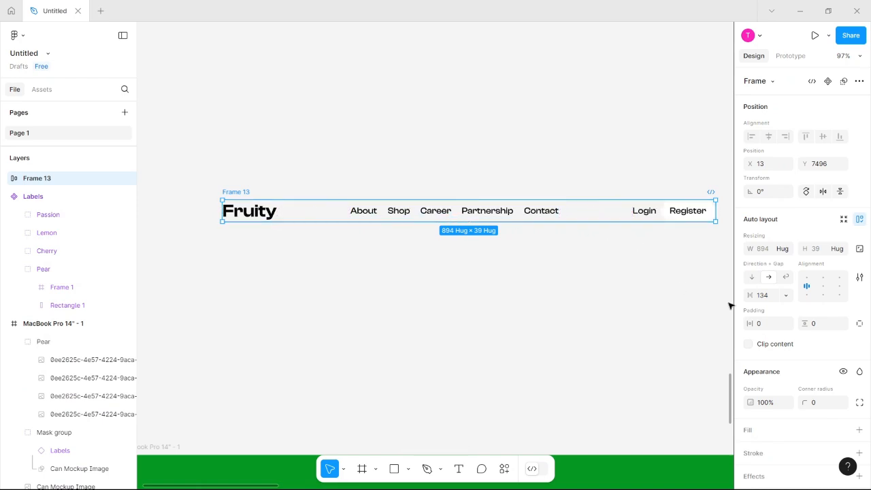
Set the header frame's gap to Auto and narrow the frame to a width of about 878.
left_click(786, 295)
left_click(783, 309)
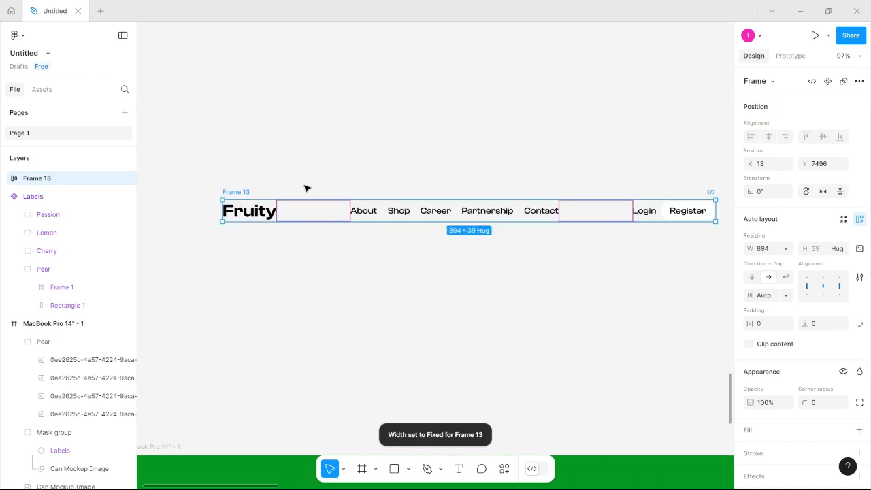
mouse_move(719, 211)
left_mouse_down()
mouse_move(578, 213)
mouse_move(708, 213)
left_mouse_up()
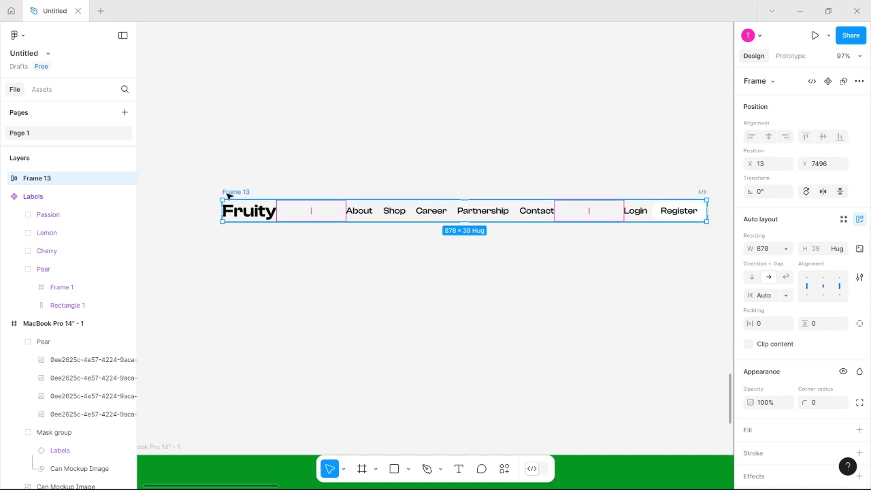
Wrap the Fruity logo text in its own auto layout frame inside the header.
left_click(666, 216)
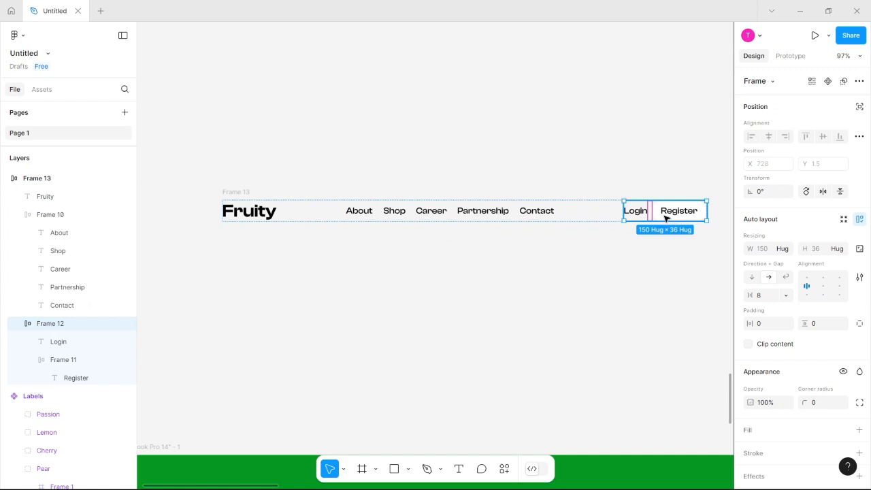
left_click(270, 212)
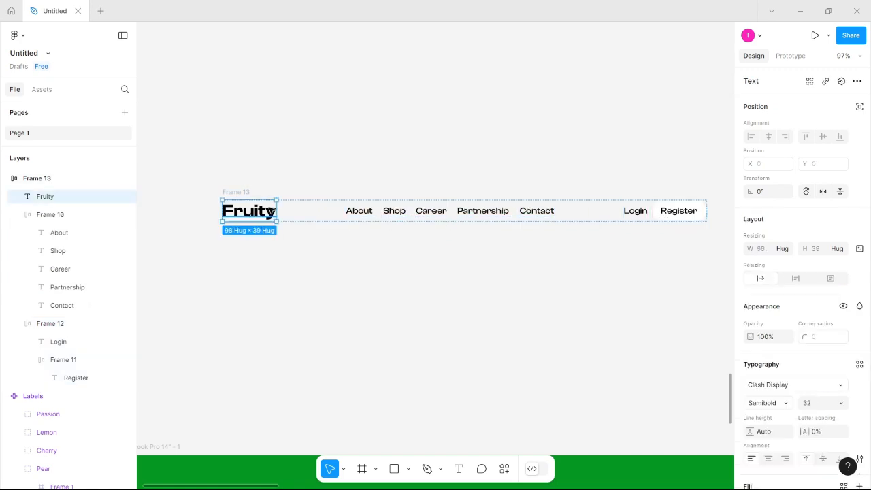
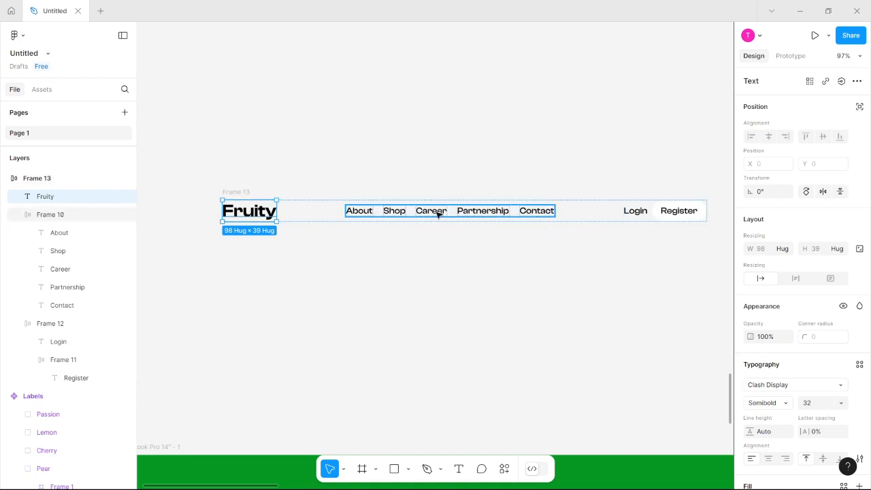
left_click(416, 214)
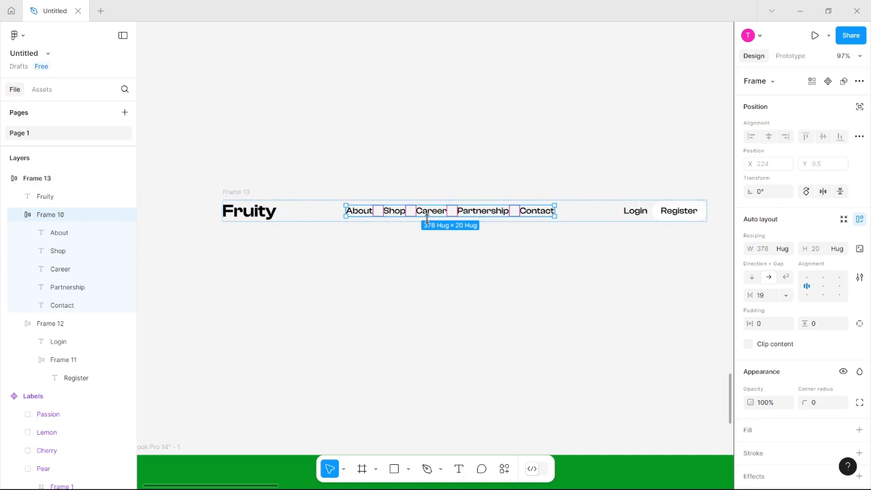
left_click(268, 215)
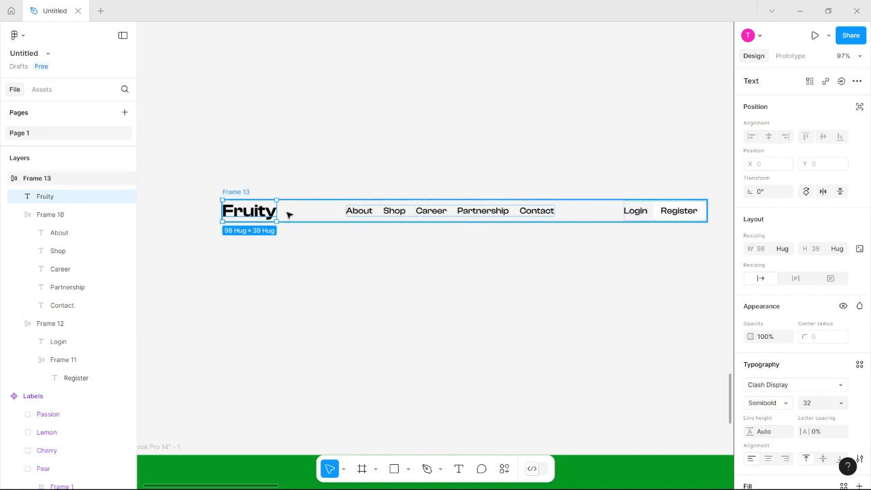
left_click(671, 214)
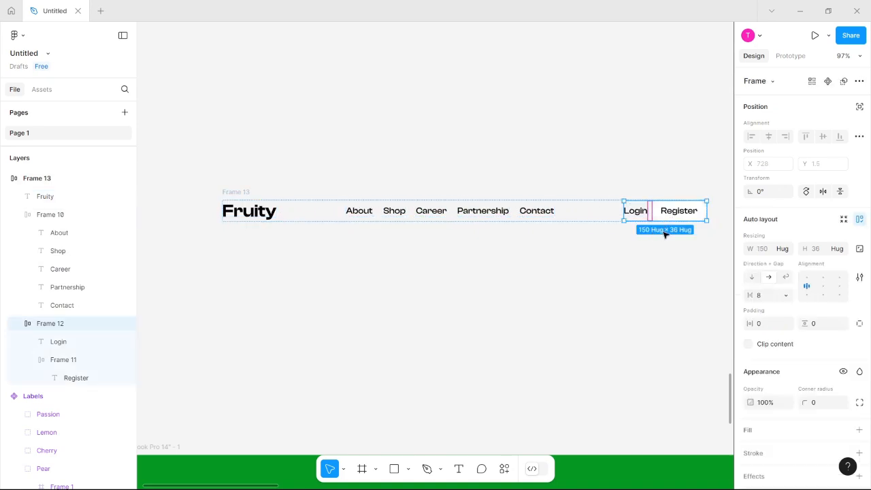
left_click(249, 210)
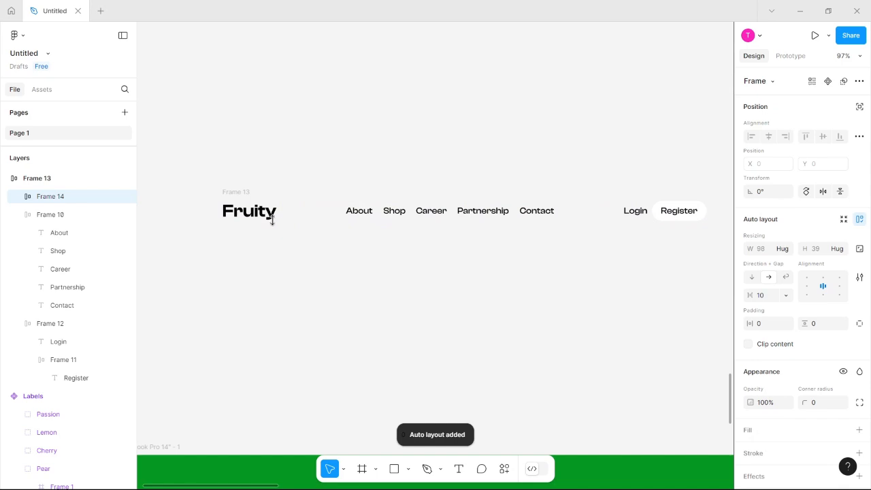
Set the Fruity logo frame's width to 150 and align its text to the left.
left_click(768, 249)
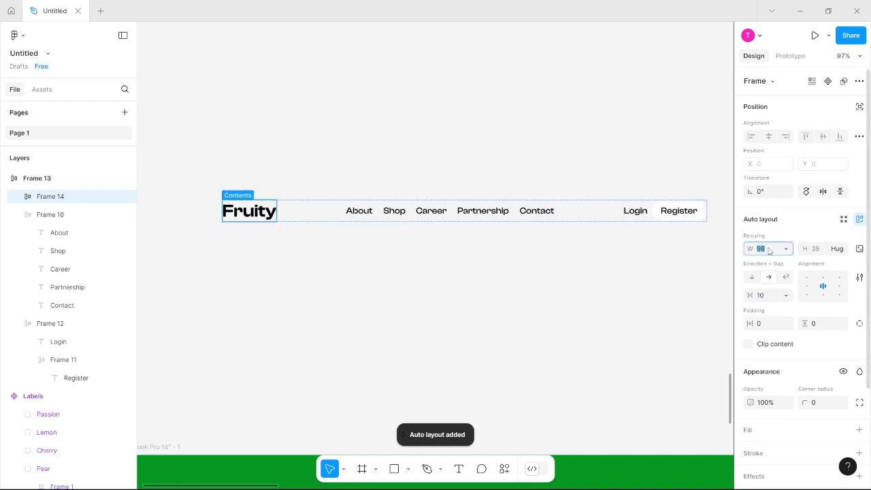
left_click(681, 219)
left_click(254, 216)
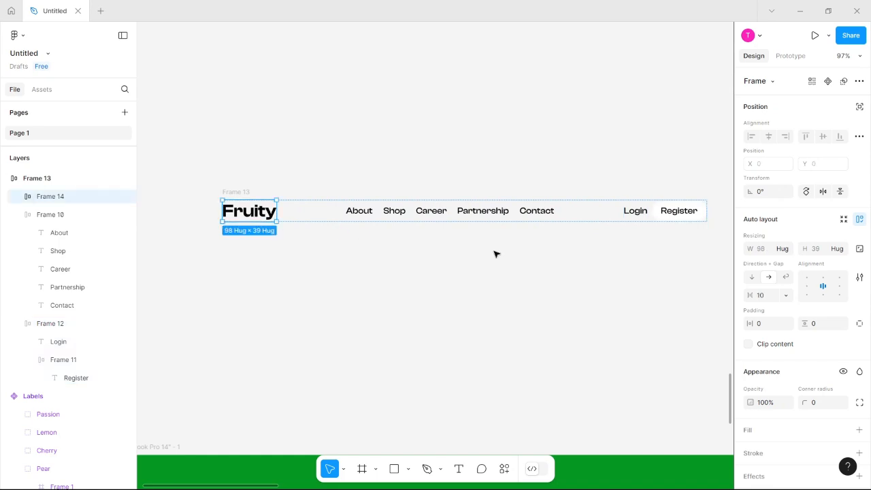
left_click(771, 252)
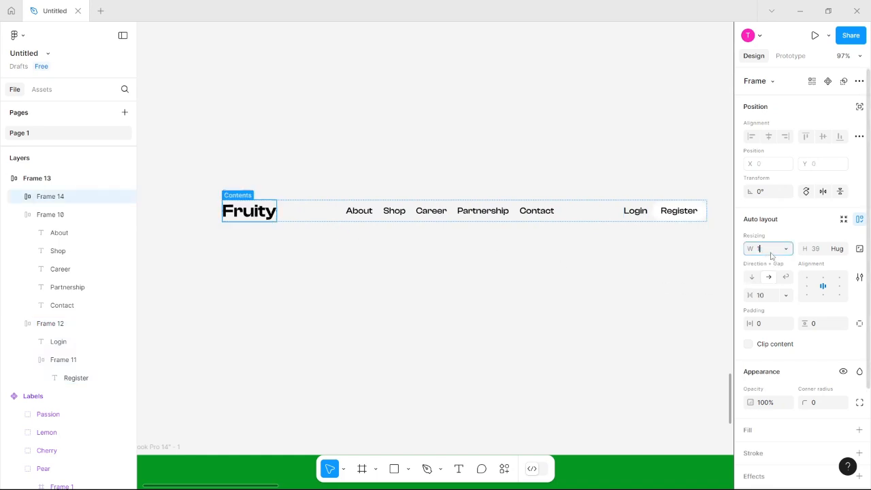
key("Return")
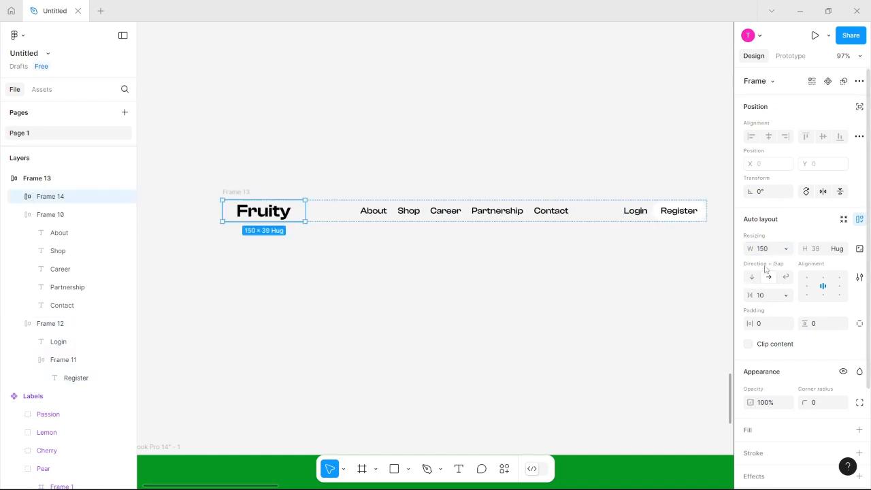
left_click(807, 286)
left_click(395, 246)
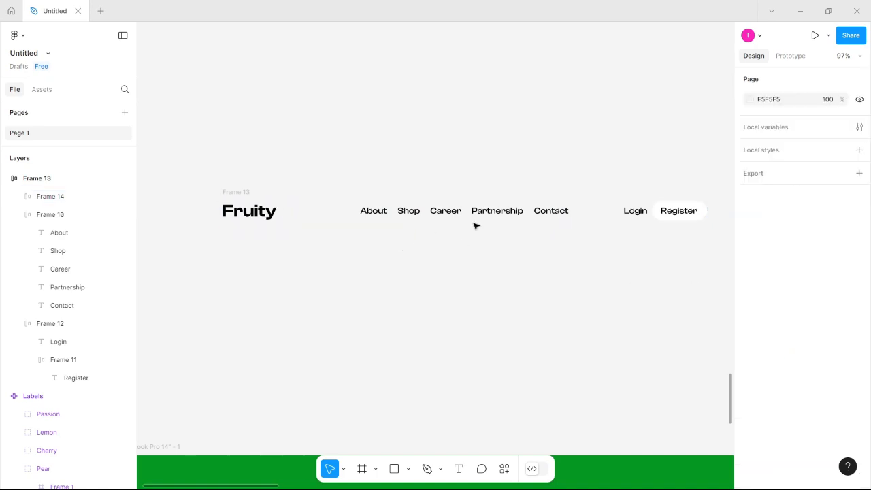
Set the header frame's horizontal padding to 40 and its vertical padding to 24.
left_click(476, 216)
left_click(598, 216)
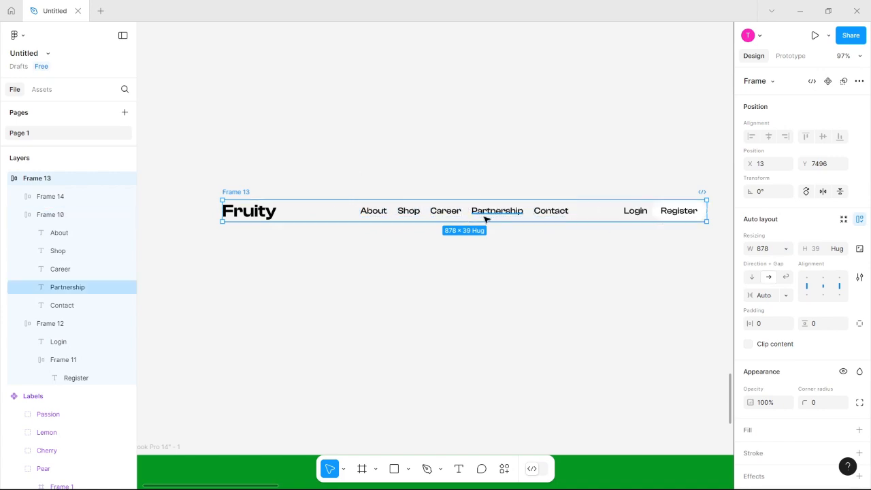
scroll(486, 216, "down", 5)
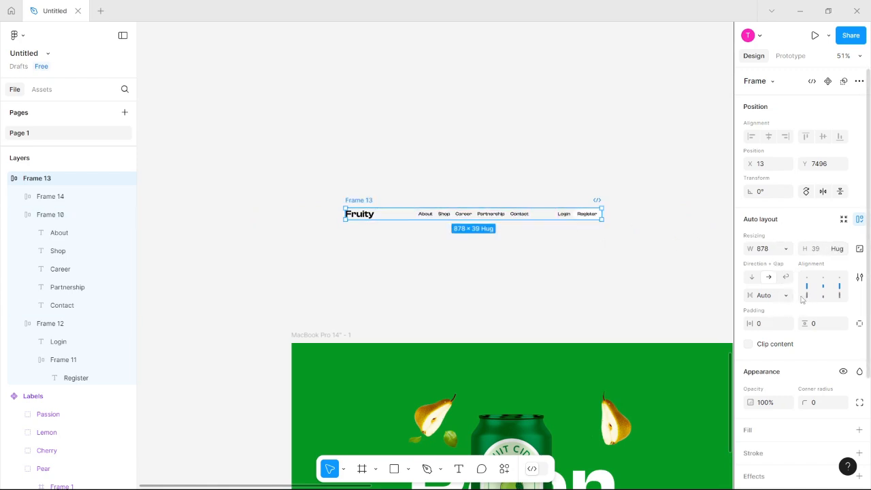
left_click(772, 326)
key("Return")
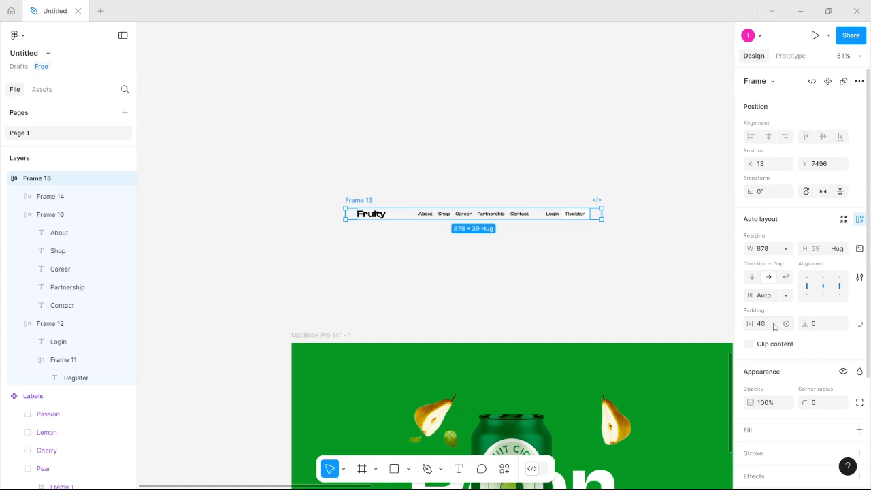
left_click(828, 328)
type("16")
key("Return")
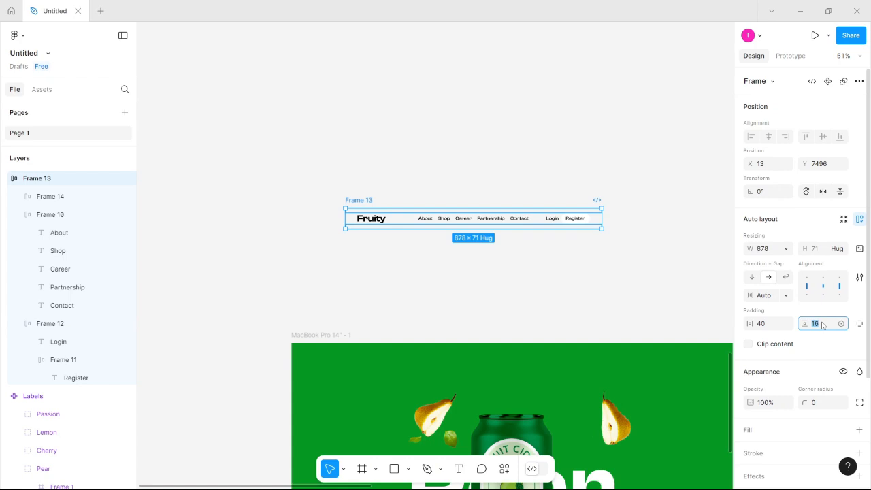
key("Return")
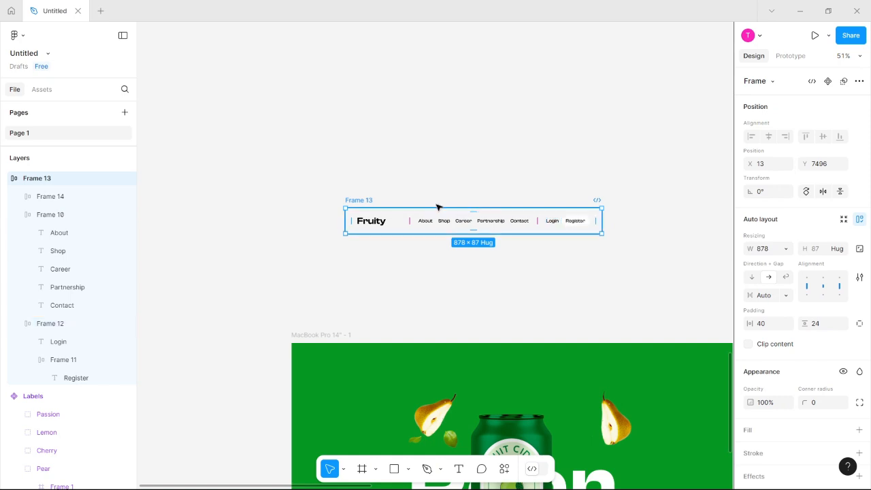
Set the header frame's width to 1512.
left_click(774, 251)
type("1512")
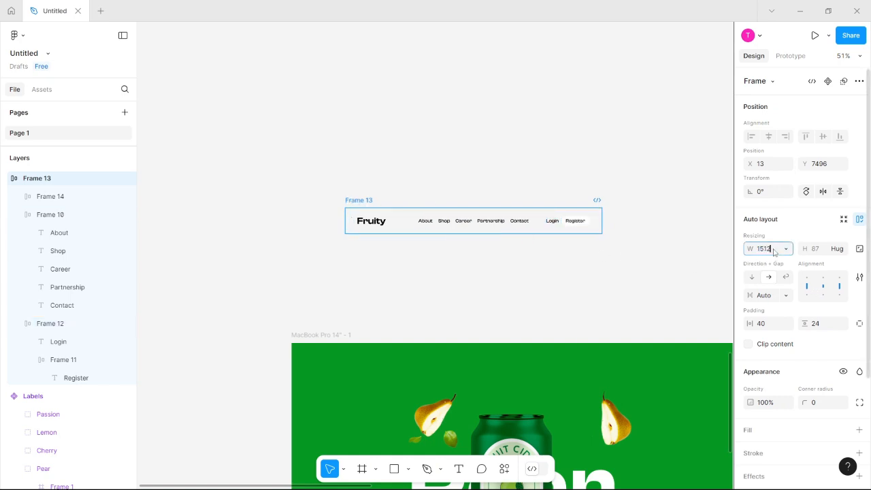
key("Return")
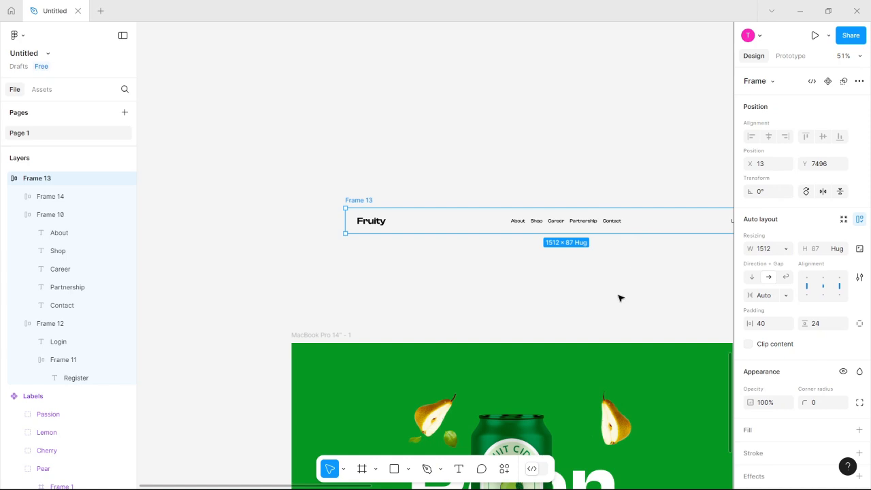
Place the header along the top edge of the green MacBook frame, at X -1 and Y 0.
scroll(616, 300, "down", 3)
scroll(572, 286, "right", 2)
scroll(575, 265, "down", 4)
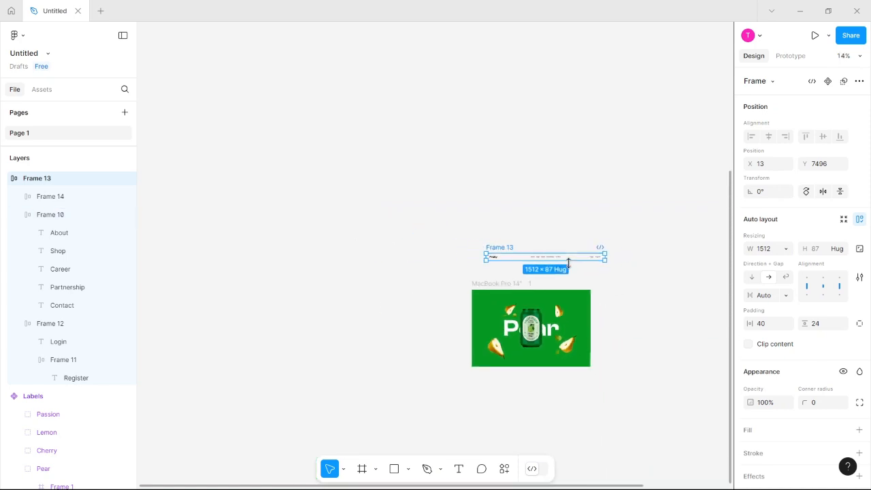
left_click_drag(568, 258, 576, 295)
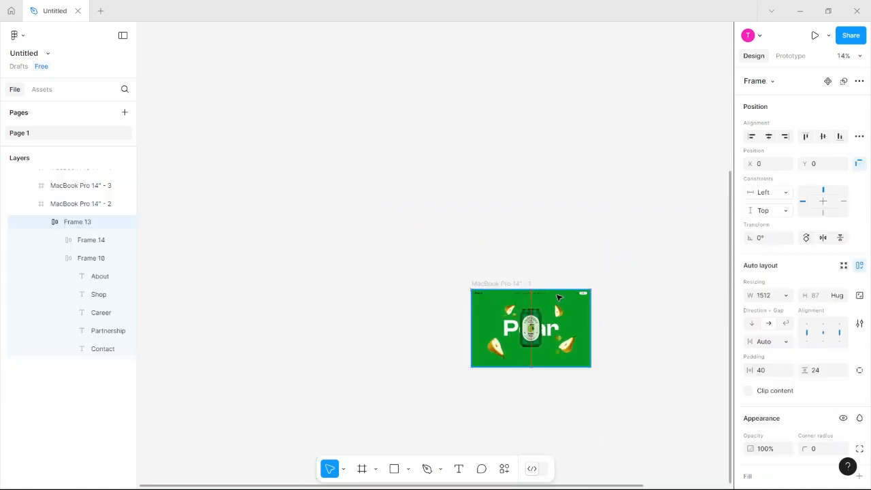
scroll(575, 310, "up", 5)
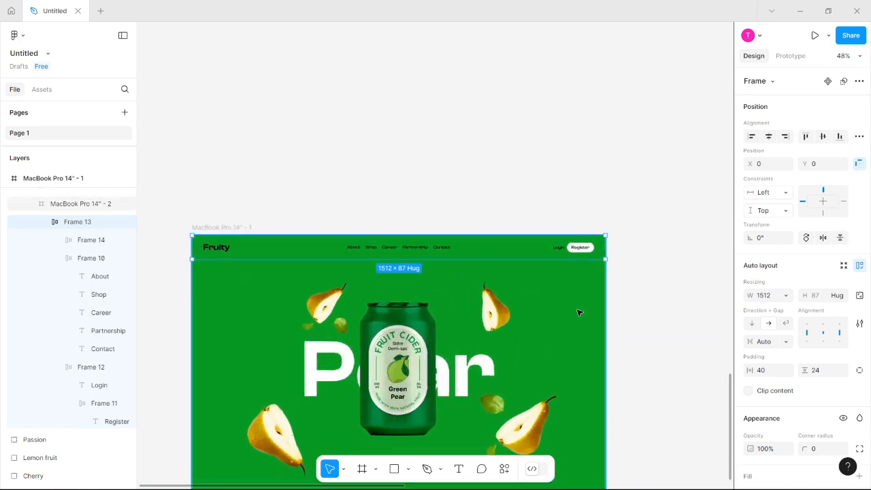
key("Left")
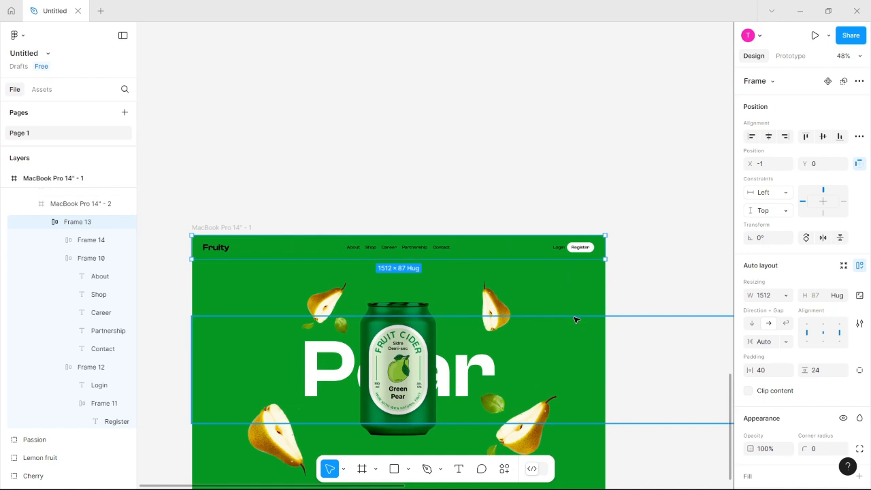
Examine the header's placement over the pear can showcase and its nesting within the MacBook frame.
scroll(493, 298, "up", 5)
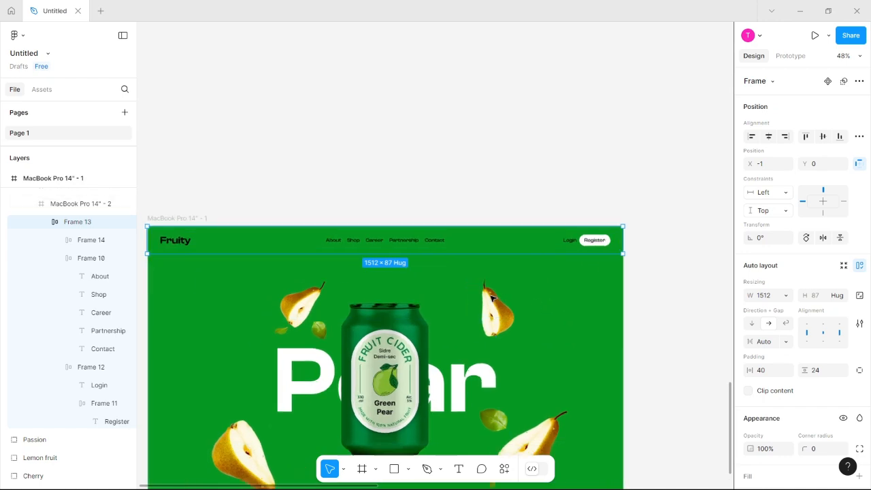
scroll(493, 298, "down", 4)
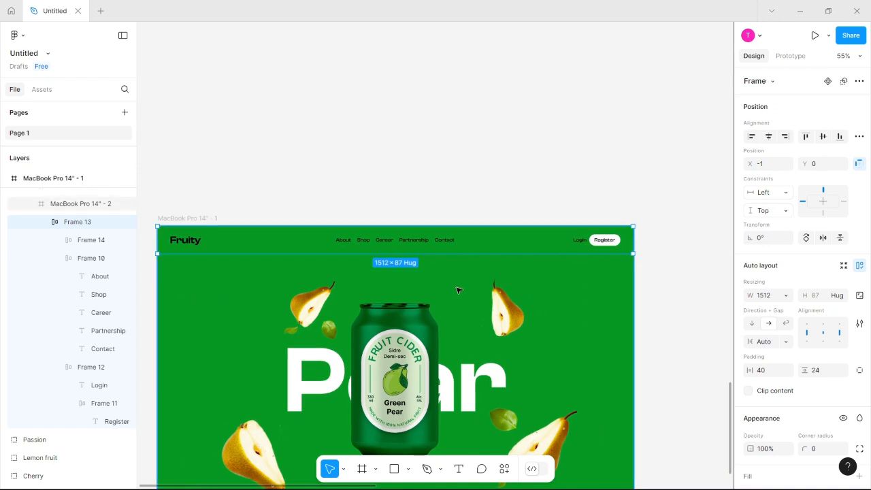
scroll(284, 246, "up", 2)
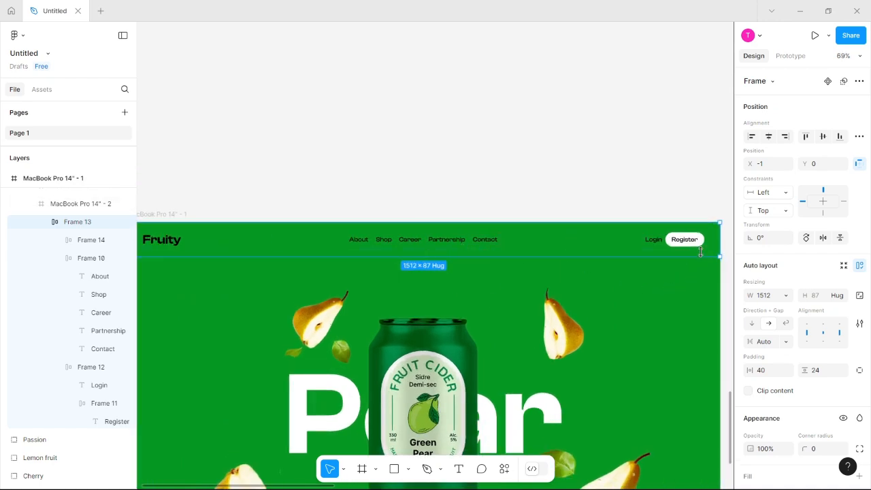
scroll(535, 295, "down", 5)
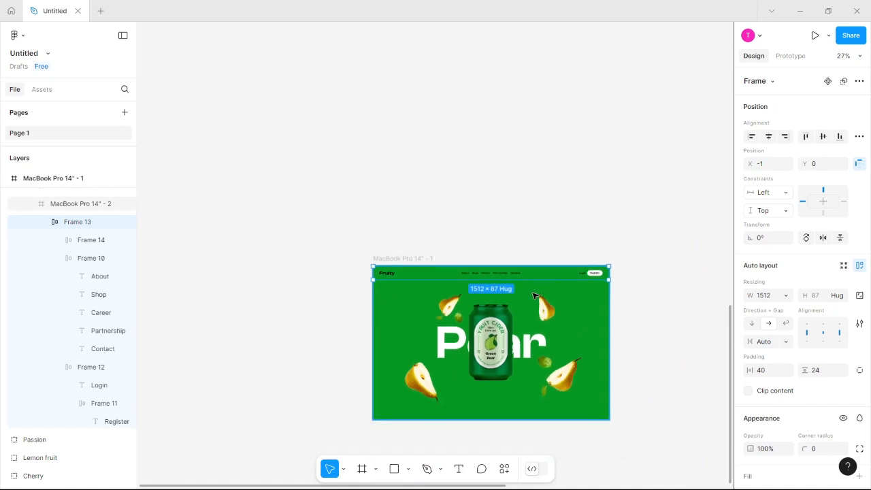
scroll(535, 295, "down", 5)
scroll(535, 295, "down", 3)
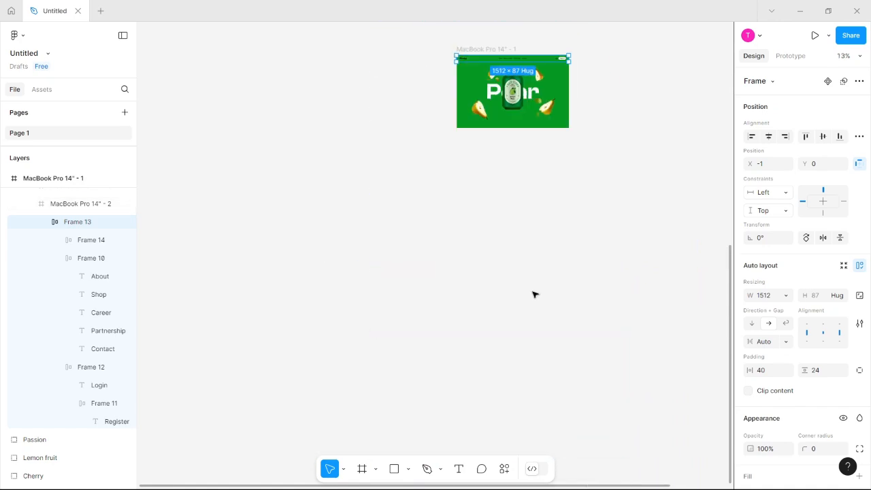
scroll(538, 293, "up", 5)
scroll(535, 294, "down", 4)
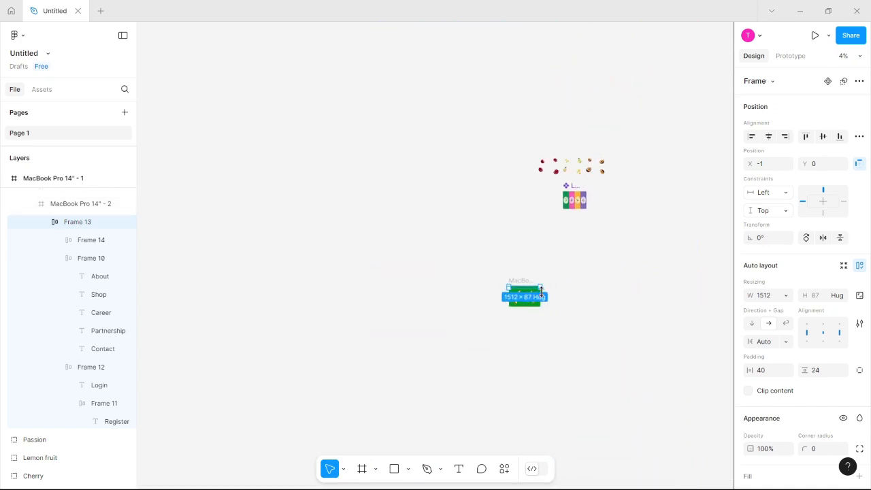
scroll(541, 295, "right", 5)
scroll(516, 294, "down", 3)
scroll(514, 295, "up", 4)
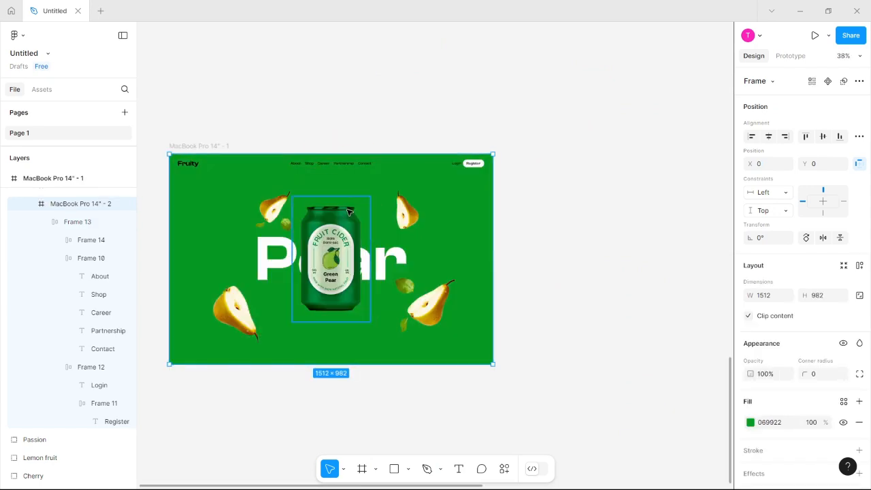
double_click(195, 167)
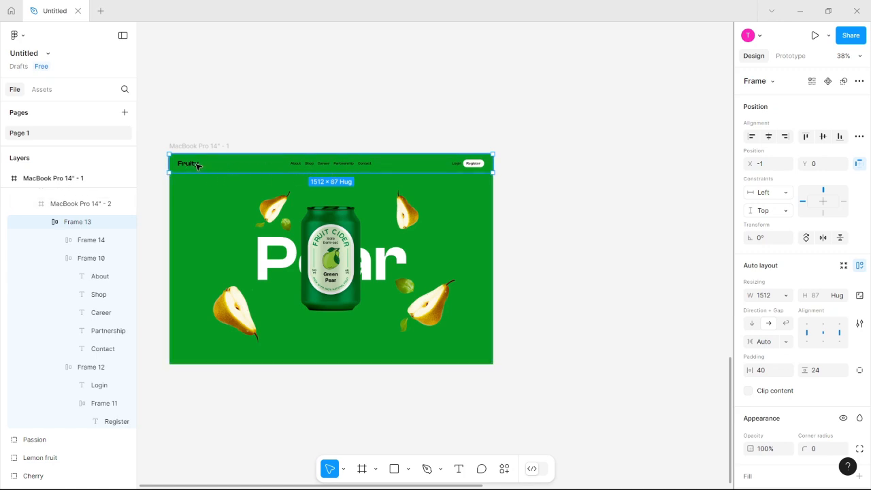
left_click(276, 215)
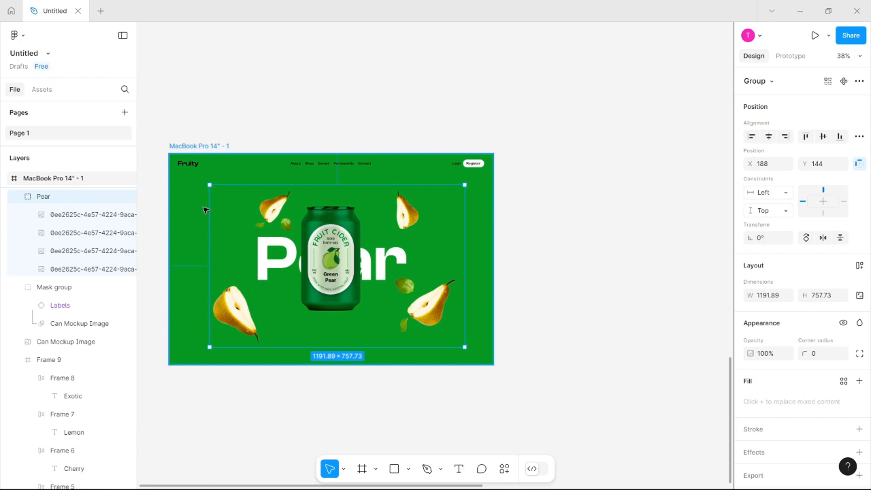
key("Escape")
scroll(329, 170, "up", 5)
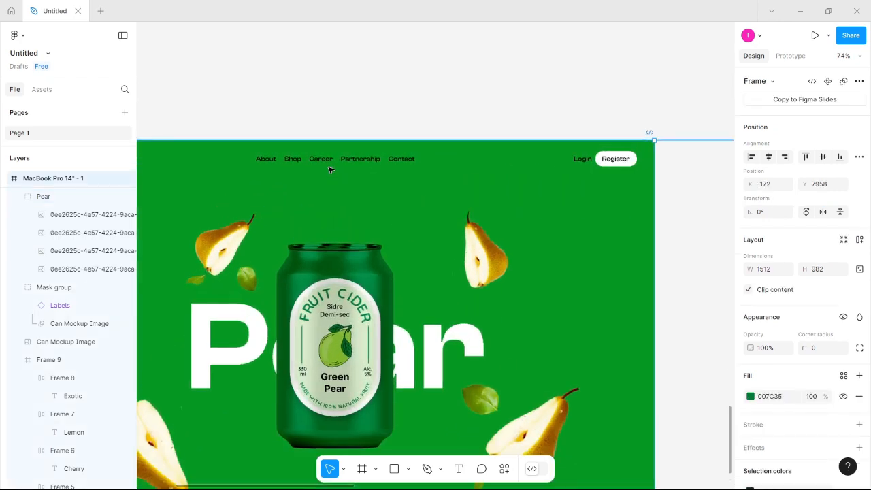
scroll(329, 169, "down", 4)
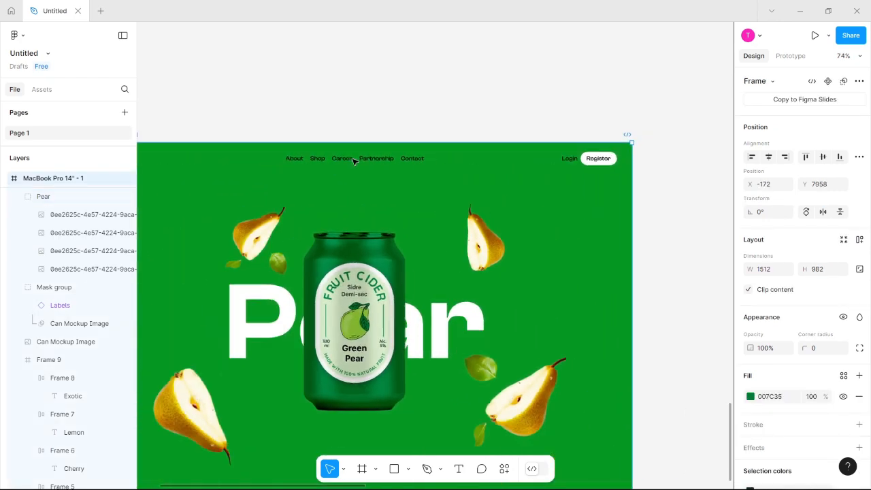
scroll(363, 170, "left", 3)
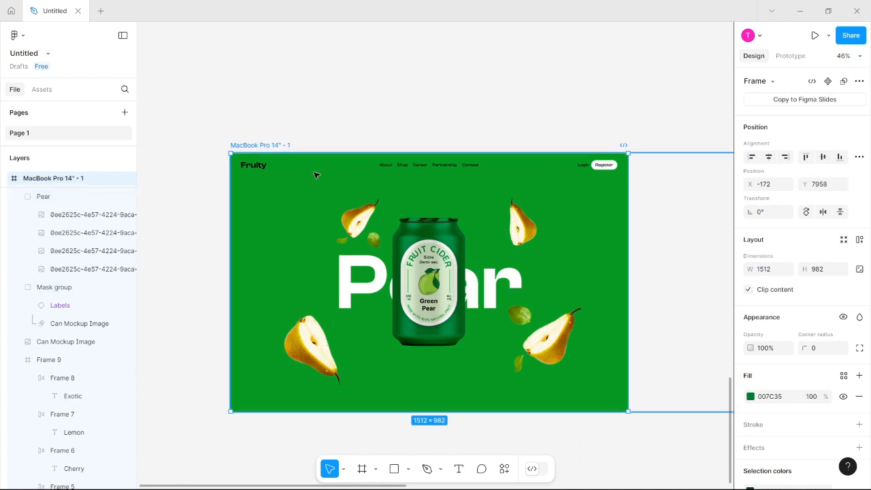
Duplicate the green MacBook frame with all its contents directly below the original, at X -172 and Y 9354.
scroll(306, 162, "down", 5)
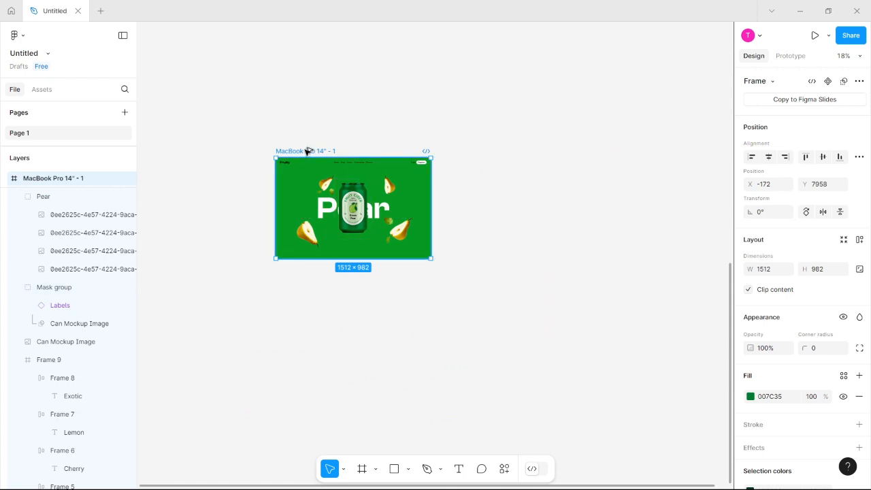
left_click_drag(307, 151, 311, 294)
scroll(408, 384, "up", 2)
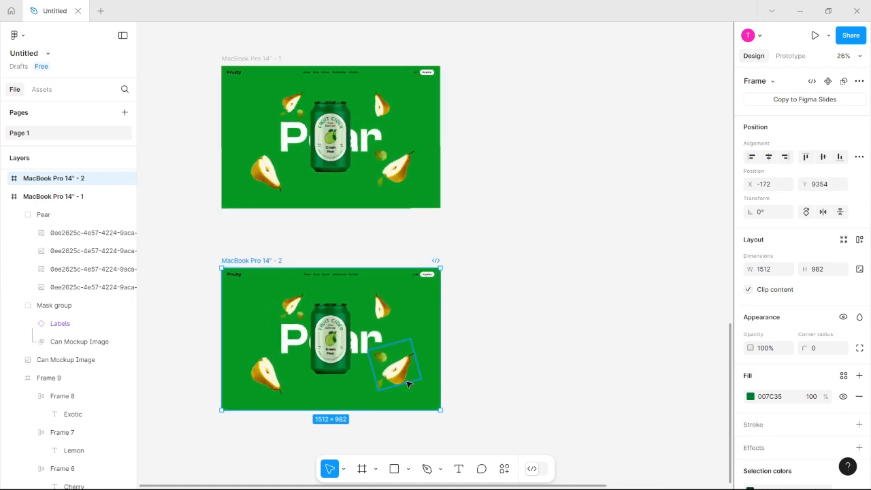
scroll(407, 385, "up", 2)
scroll(410, 385, "left", 4)
scroll(420, 411, "up", 1)
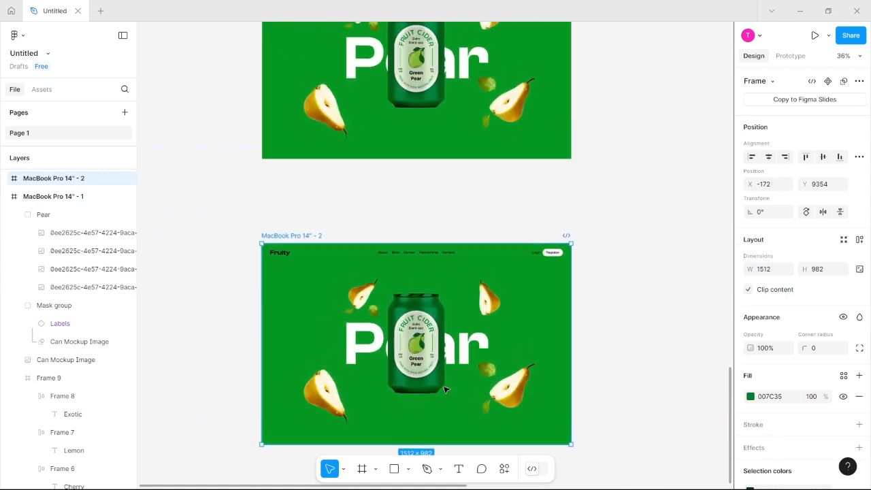
Try shifting the Background strip sideways inside the duplicated MacBook frame, and undo the move.
left_click(537, 290)
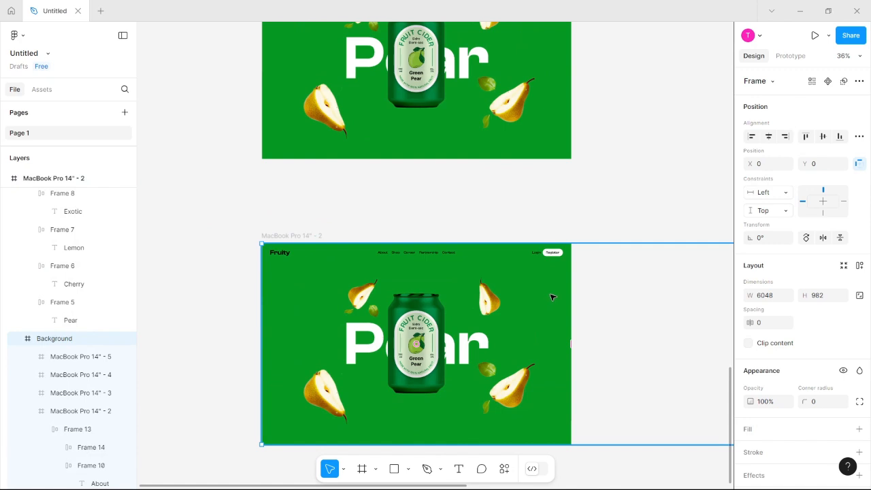
left_click_drag(551, 297, 421, 310)
key("ctrl+z")
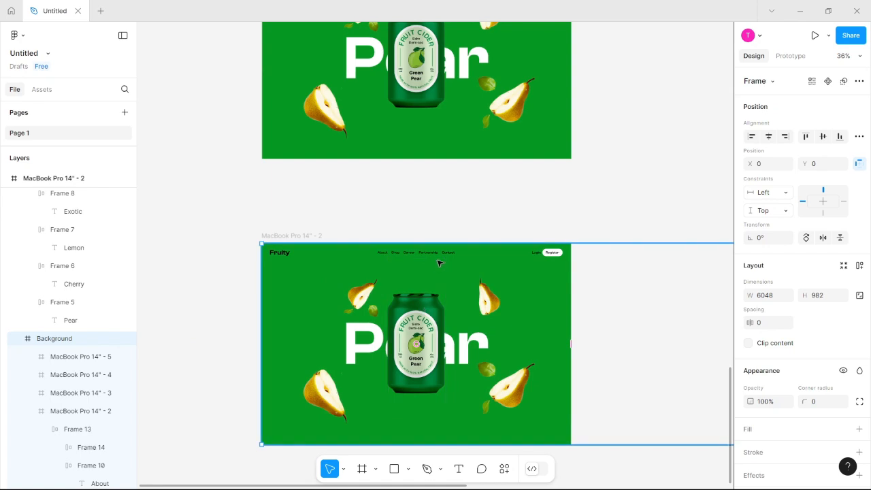
key("Escape")
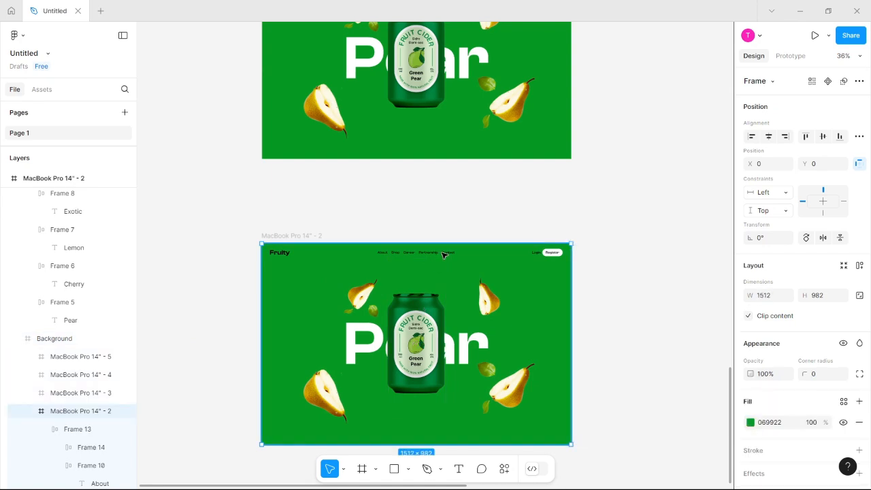
Move the header Frame 13 out of the Background strip to the top of the duplicated MacBook frame's layer stack.
left_click(443, 254)
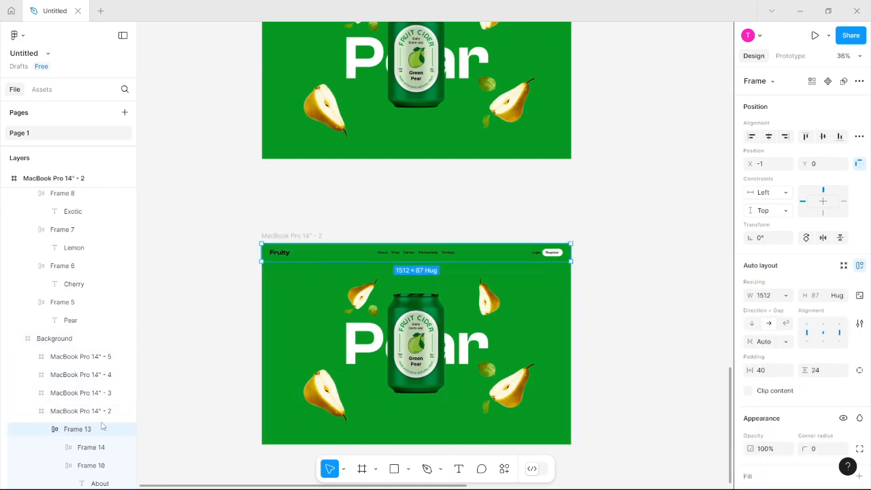
left_click(47, 429)
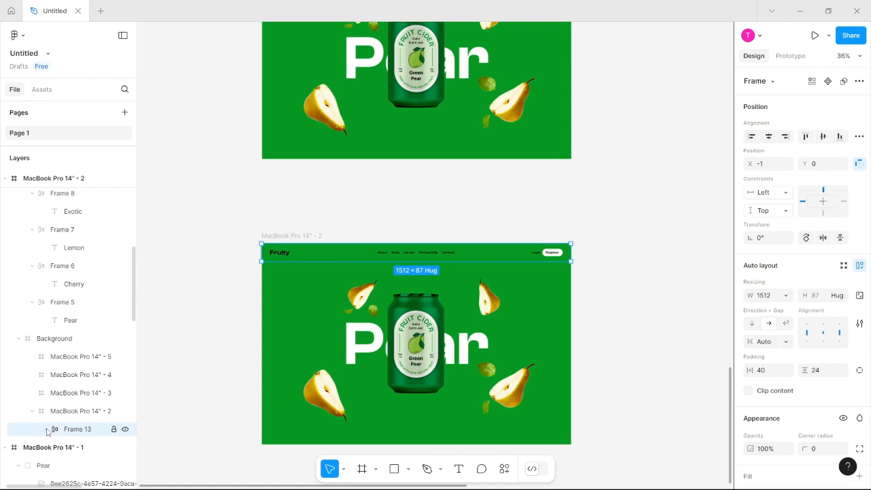
left_click(20, 341)
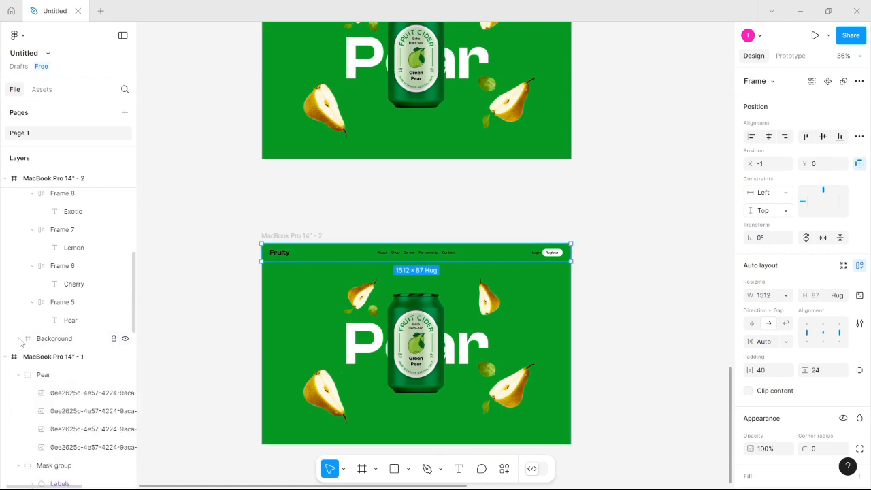
left_click(20, 340)
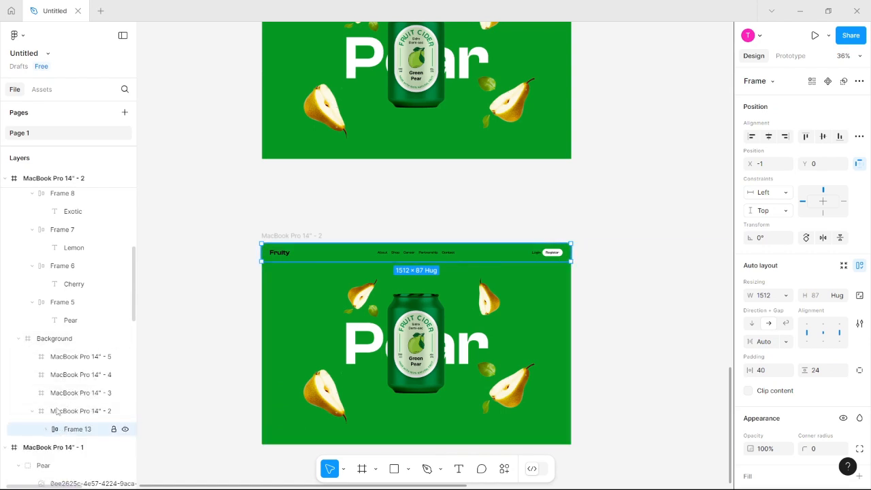
left_click_drag(57, 411, 59, 333)
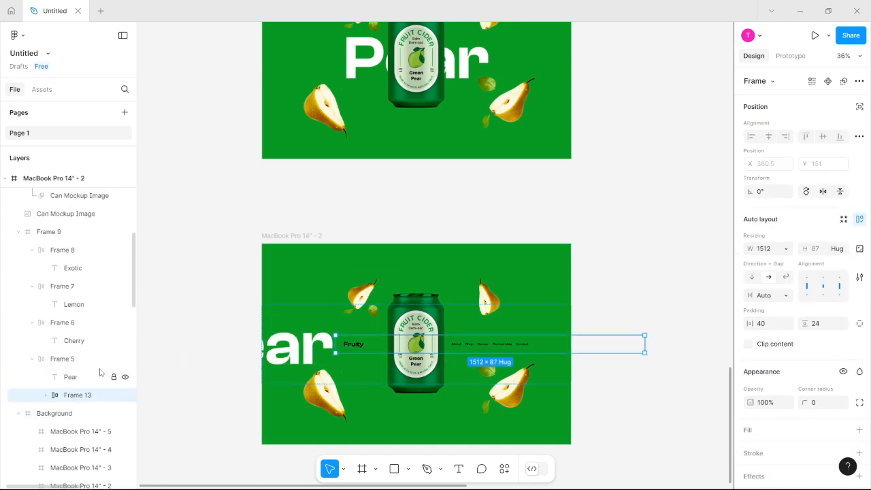
key("ctrl+z")
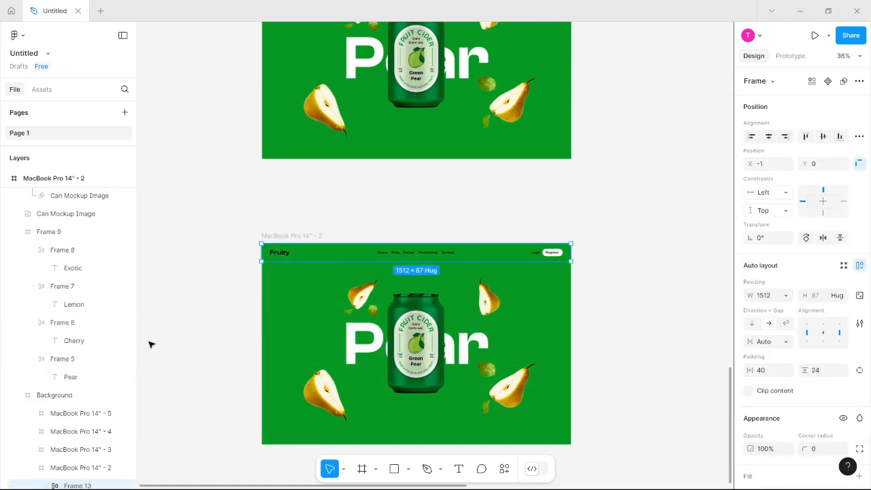
scroll(78, 413, "down", 5)
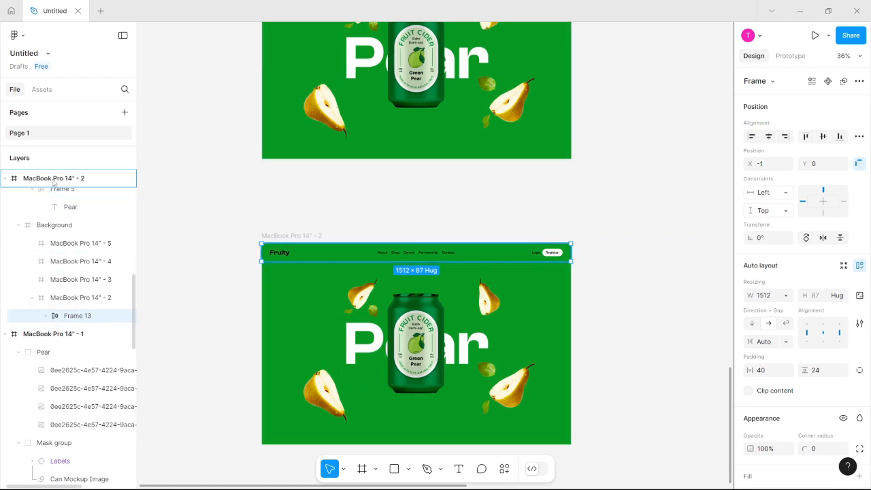
left_click_drag(53, 184, 53, 183)
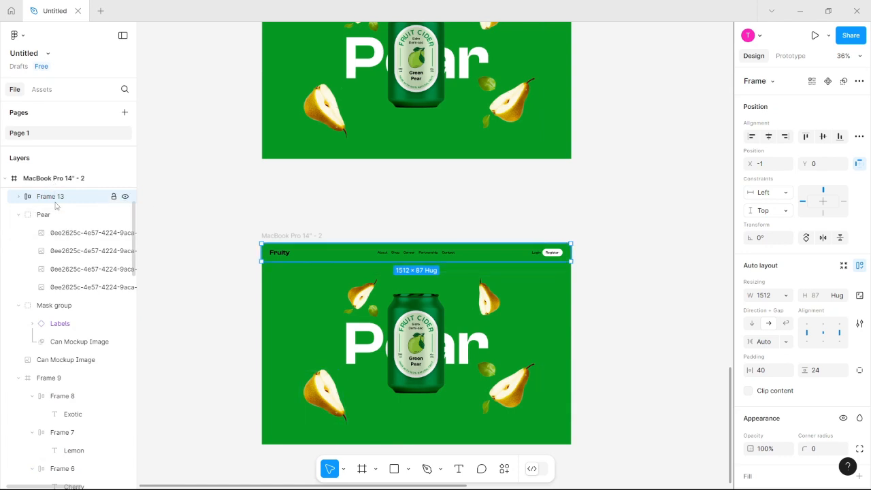
left_click(52, 178)
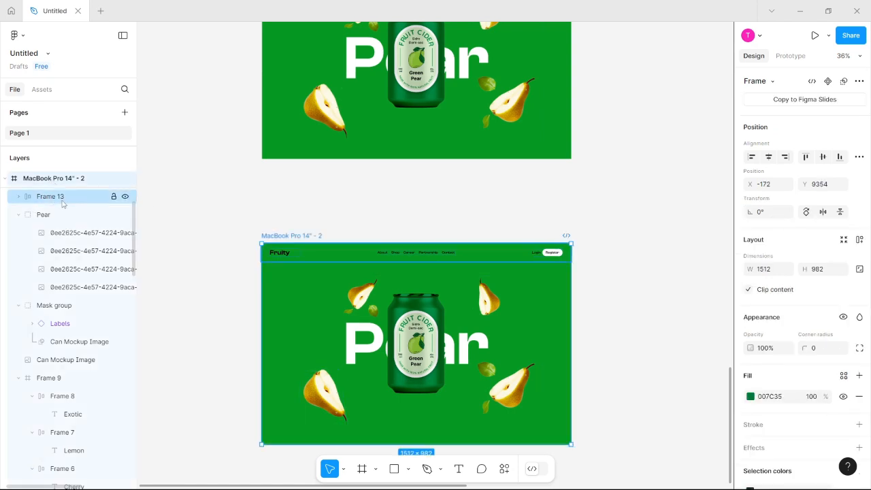
left_click(62, 199)
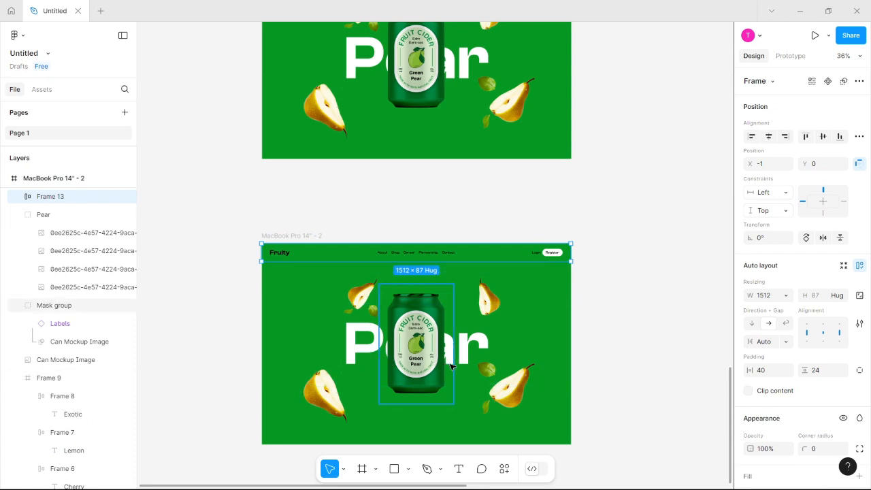
Turn off content clipping for the duplicated MacBook frame so its full four-colour background strip shows.
left_click(550, 356)
scroll(555, 354, "down", 5)
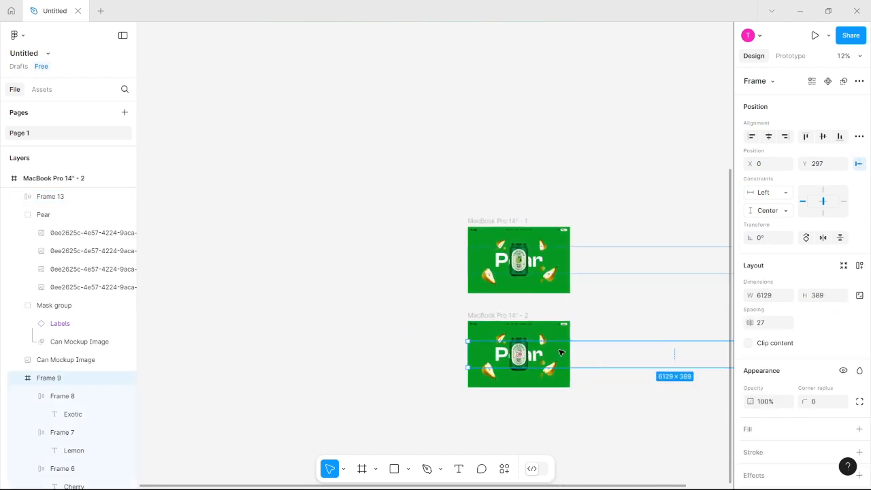
left_click(463, 315)
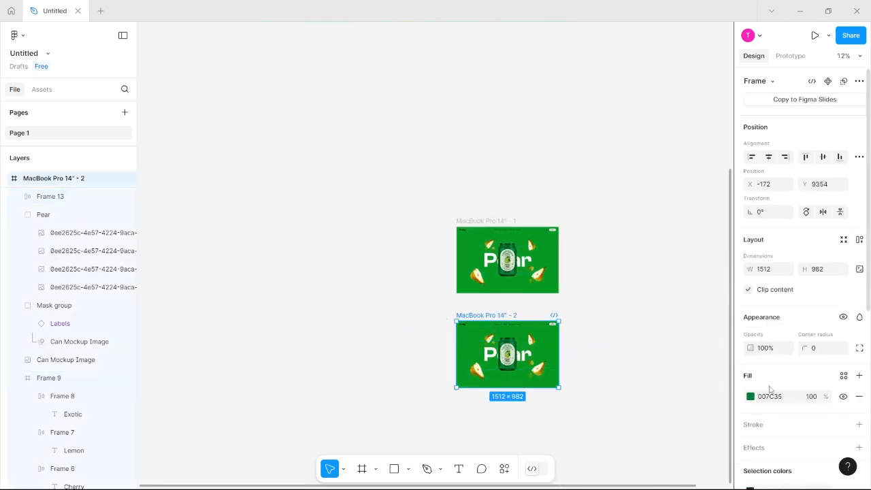
left_click(748, 290)
scroll(533, 405, "right", 5)
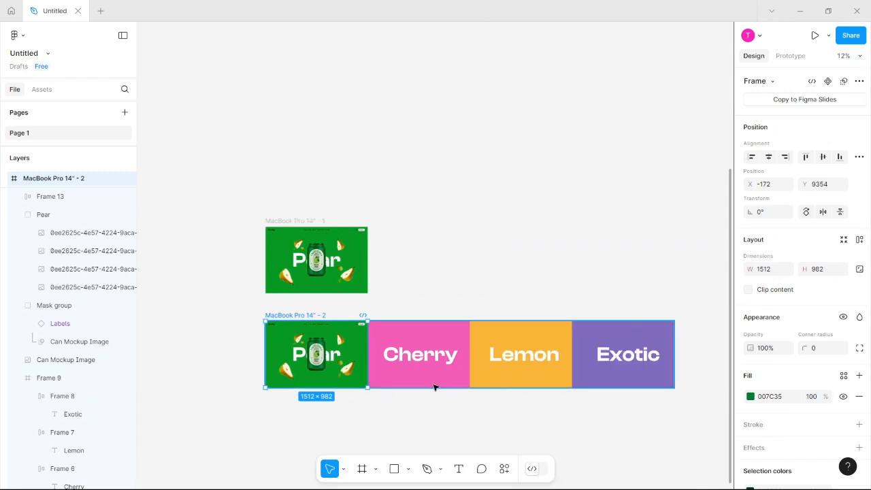
Set the spacing between the flavour names in Frame 9 of the duplicated MacBook frame to 0.
left_click(420, 360)
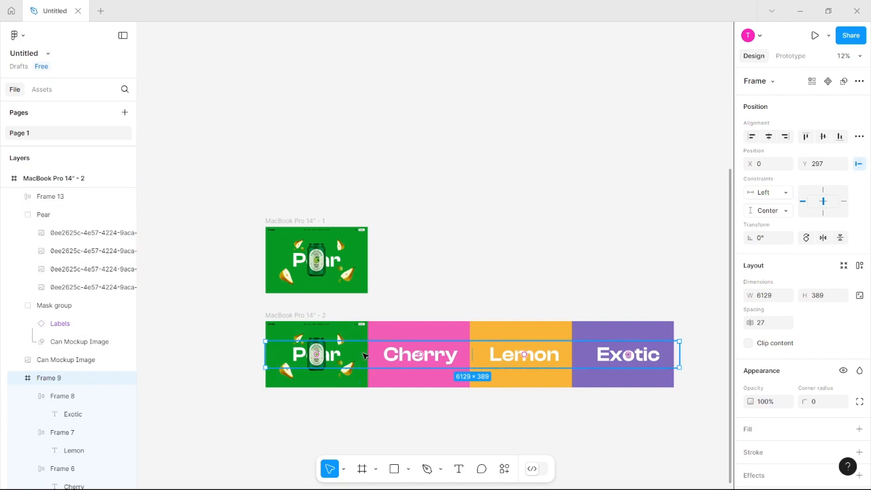
scroll(383, 357, "up", 5)
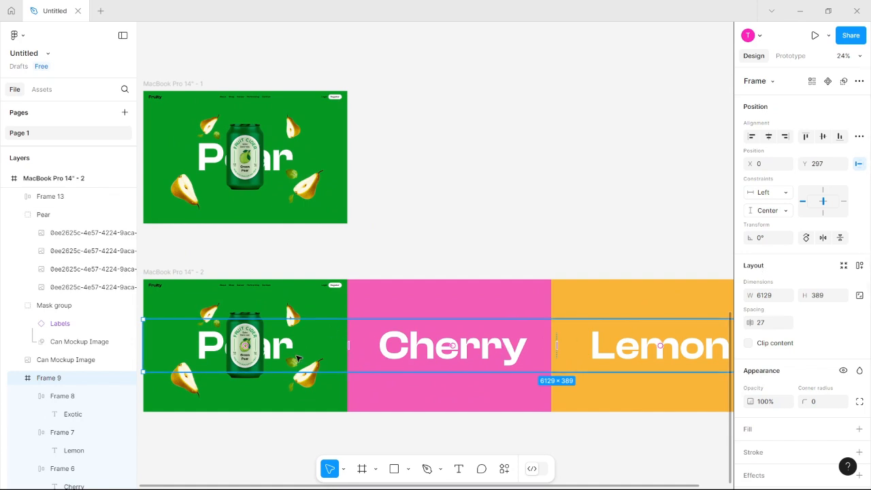
left_click(203, 339)
left_click(368, 335)
left_click(420, 344)
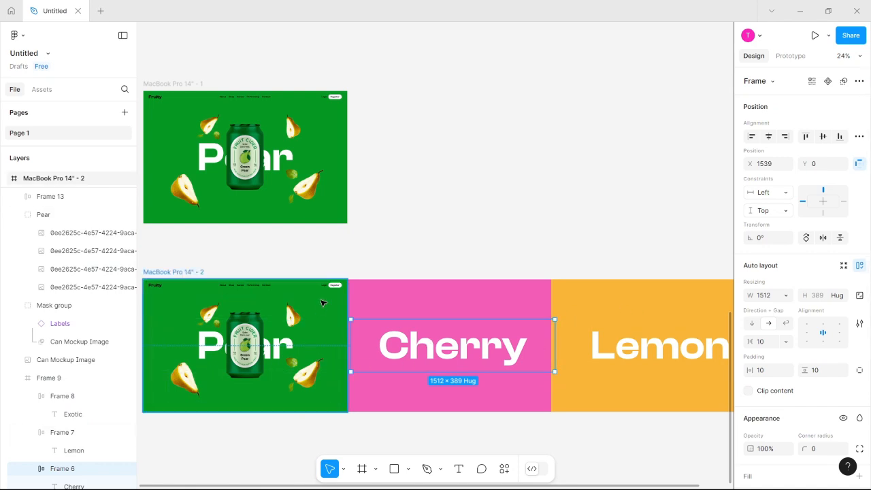
key("Escape")
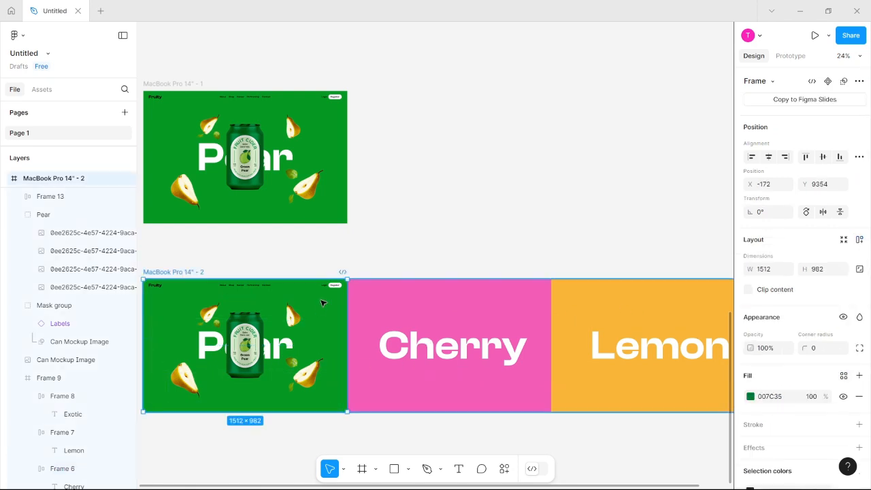
left_click(437, 347)
scroll(422, 345, "left", 3)
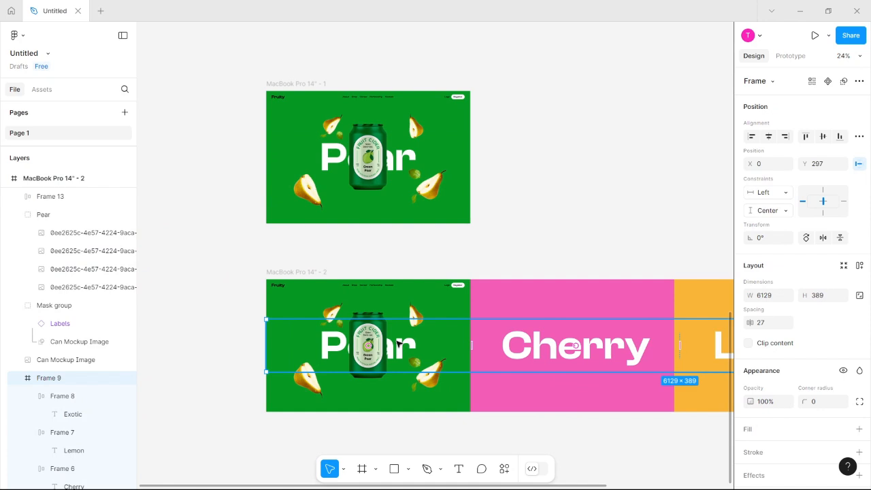
left_click(763, 325)
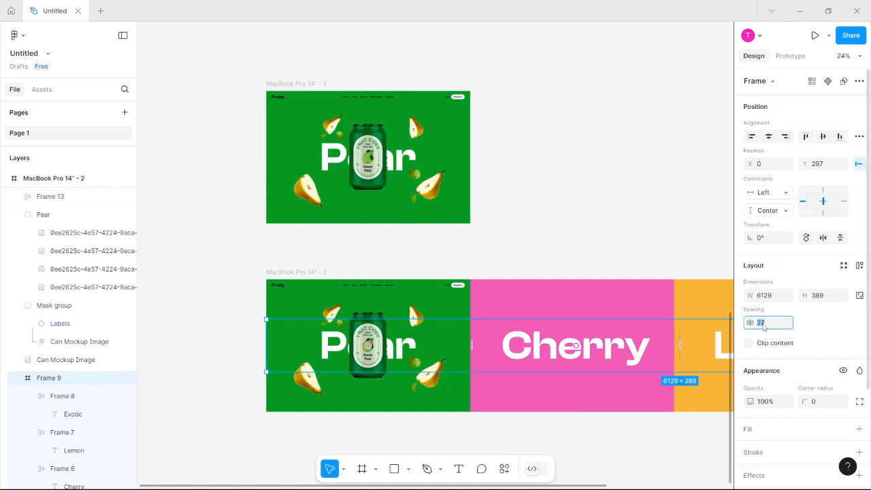
key("Return")
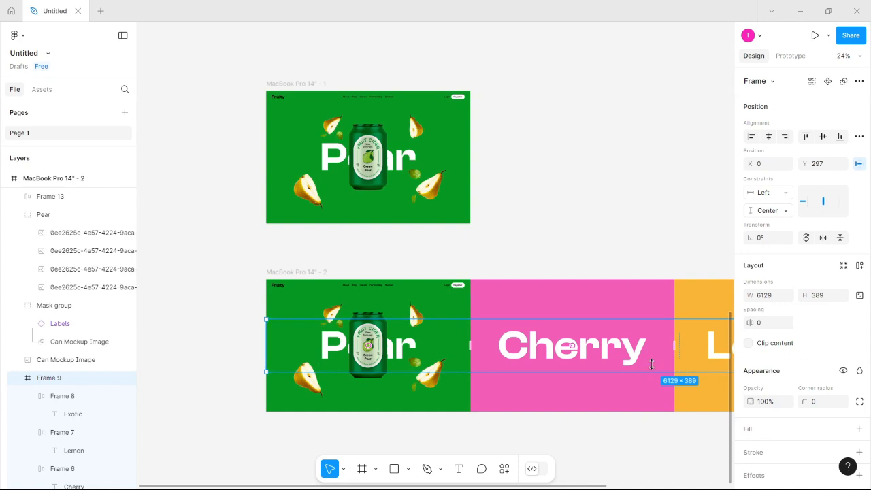
Narrow the flavour names frame to a width of 6048, matching the background strip, and apply auto layout to it.
scroll(649, 356, "right", 5)
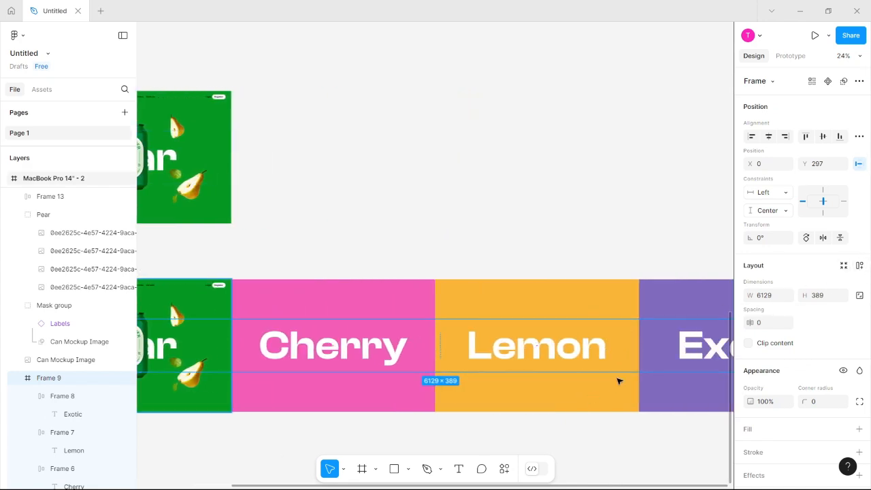
scroll(616, 397, "down", 4)
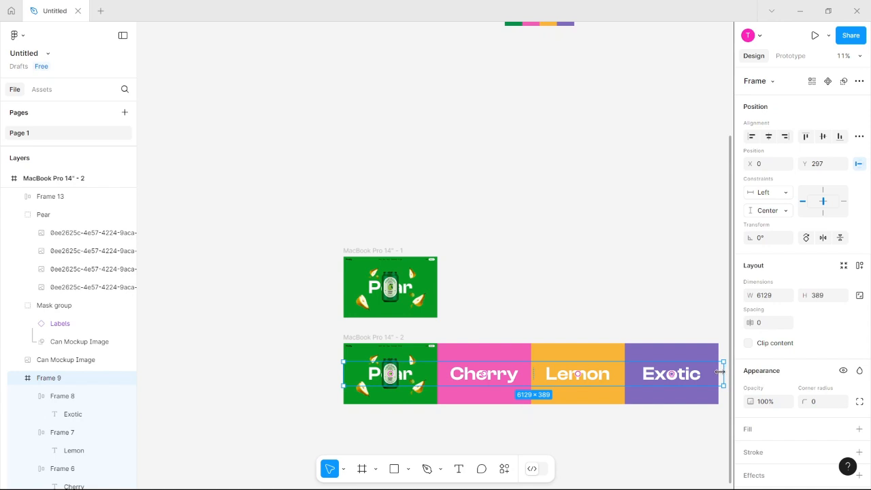
left_click_drag(720, 372, 716, 372)
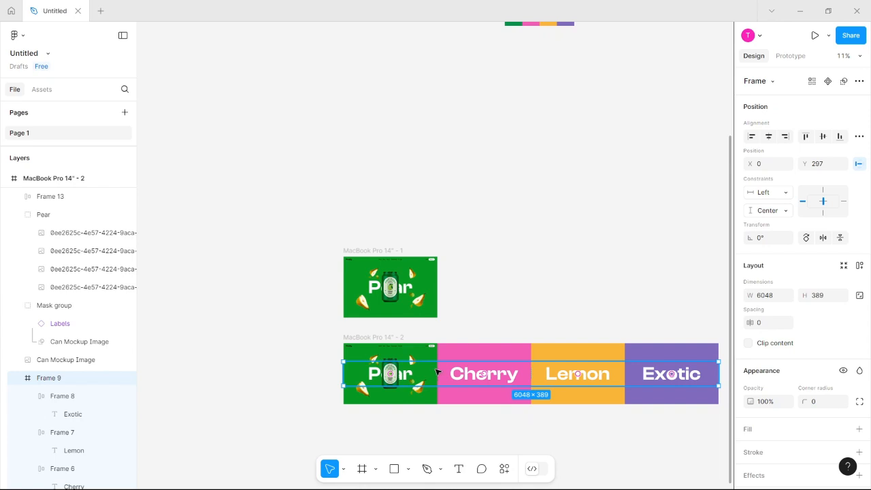
left_click(860, 265)
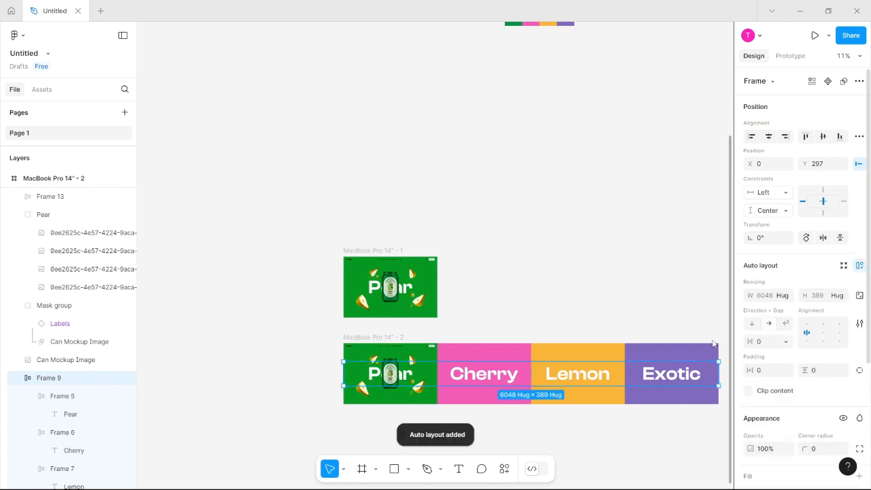
Reverse the order of the flavour names in the duplicated frame so they read Exotic, Lemon, Cherry, Pear.
left_click(366, 376)
key("Right")
key("Right")
key("Right")
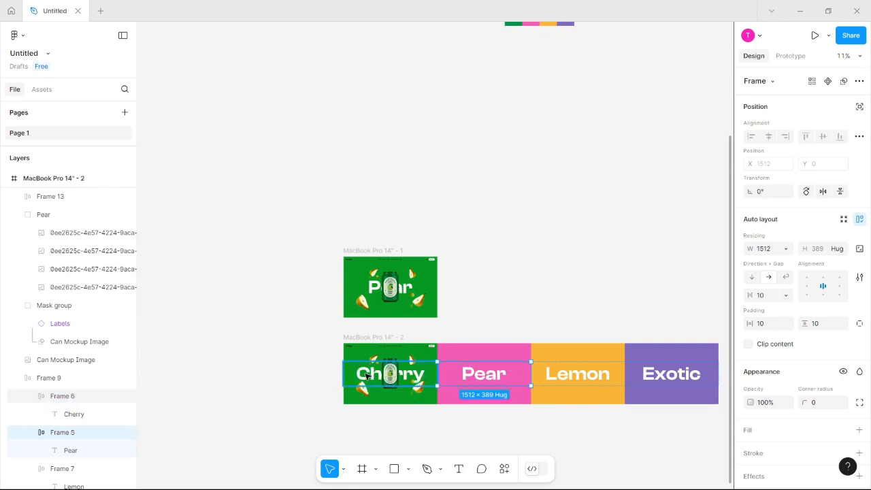
left_click(413, 376)
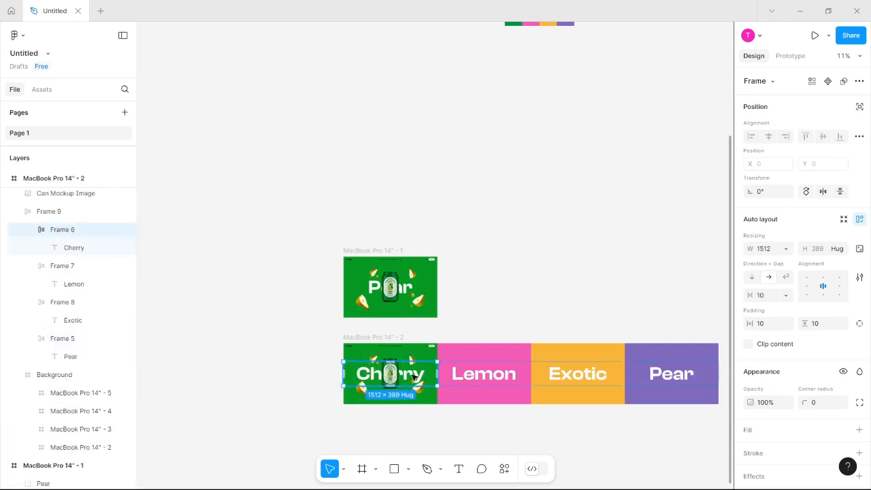
key("Right")
key("Right")
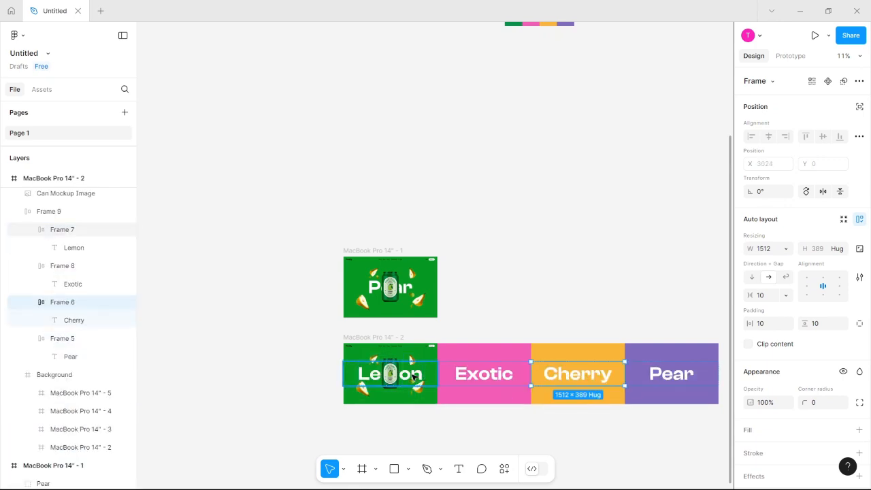
left_click(366, 379)
key("Right")
key("Right")
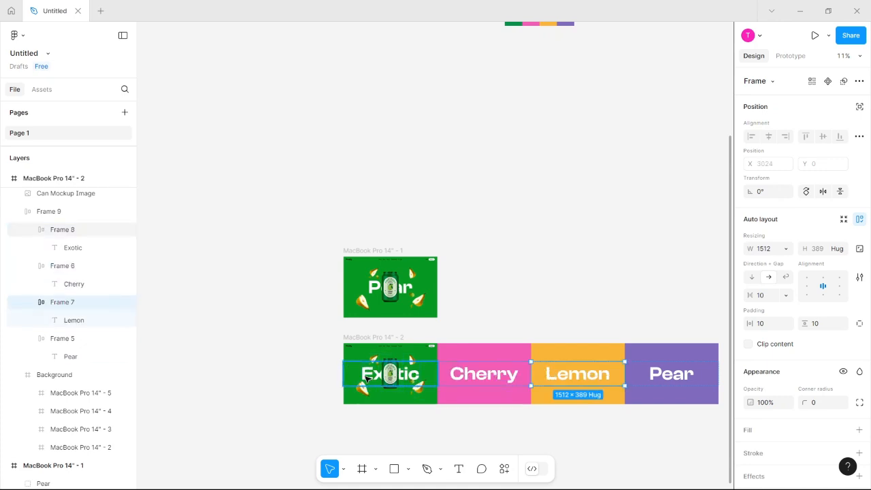
key("Left")
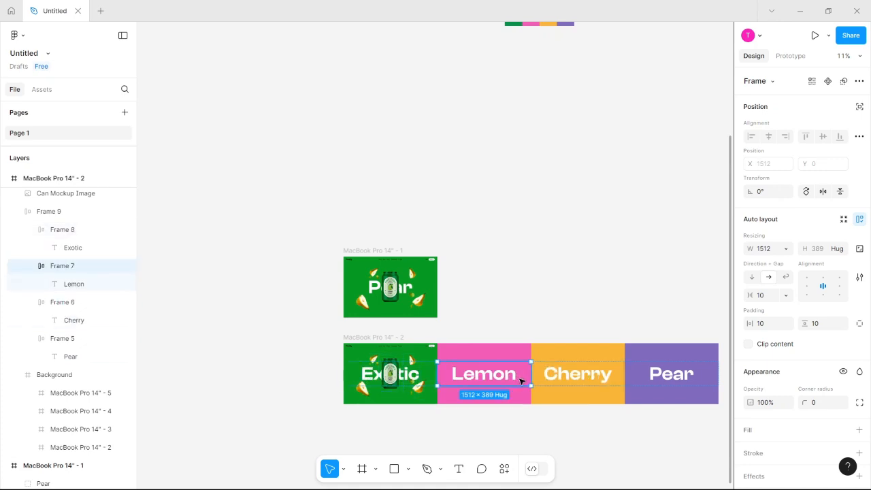
Shift the flavour names frame in the duplicated MacBook frame left so Pear sits over the green background, keeping it nested inside that frame.
left_click(621, 443)
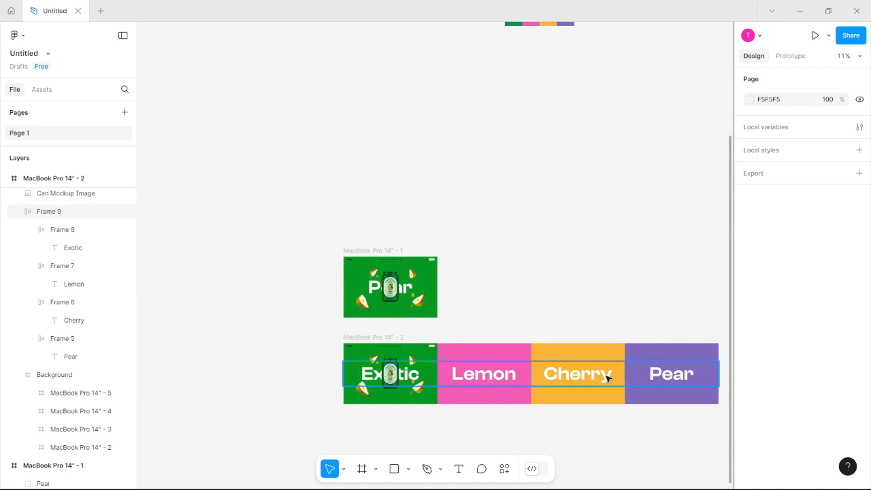
left_click(607, 379)
left_click_drag(590, 378, 335, 376)
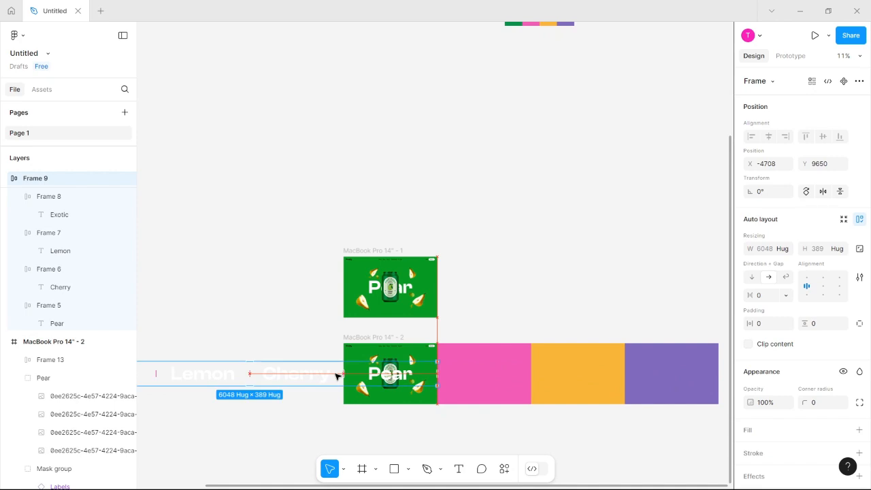
key("ctrl+z")
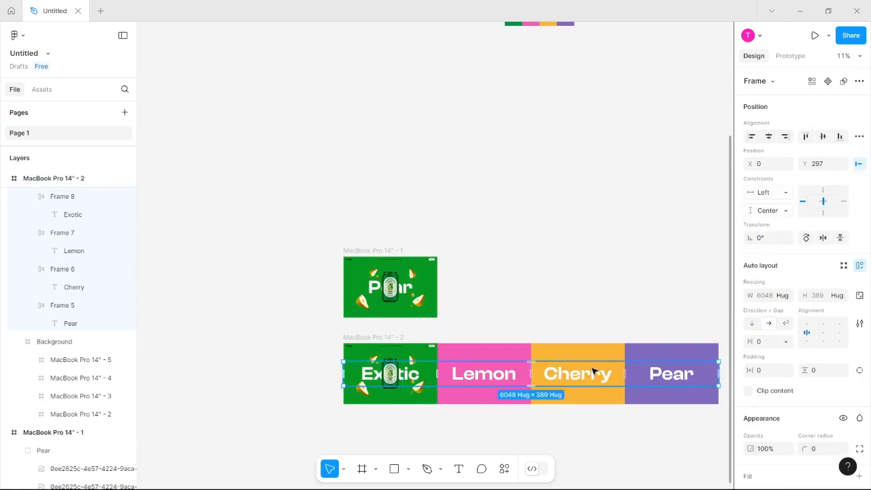
scroll(593, 370, "right", 2)
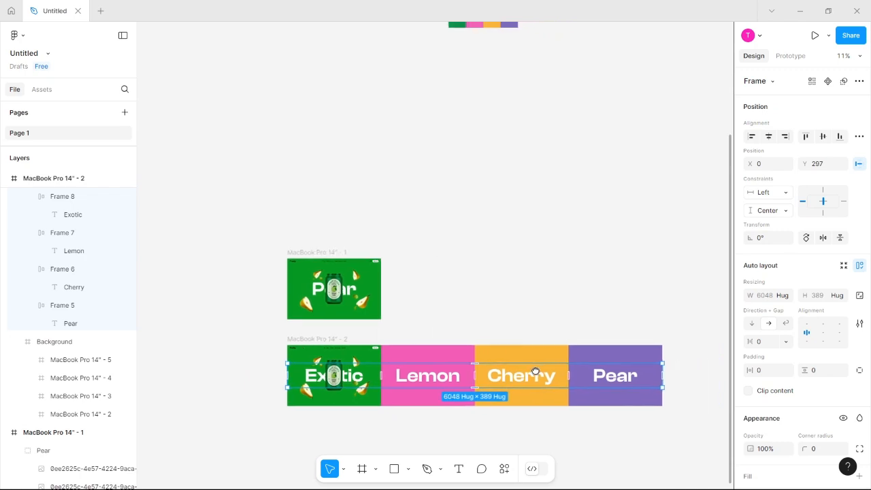
left_click_drag(545, 377, 348, 375)
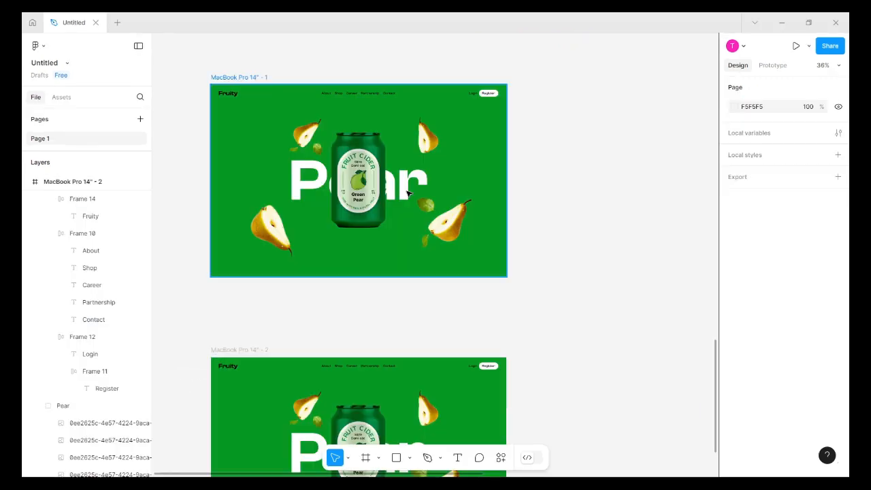
Examine how the flavour names, the colour frames and the navigation bar are nested inside the Background of the MacBook Pro 14" - 1 frame.
double_click(409, 185)
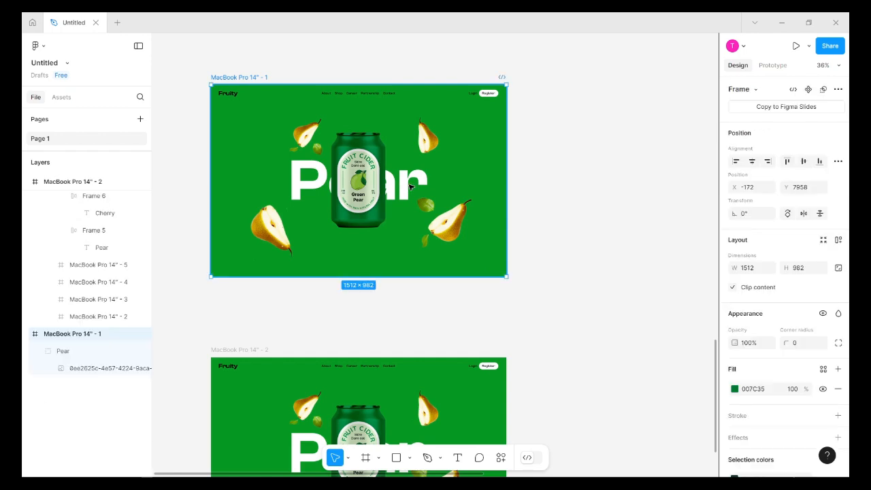
double_click(410, 186)
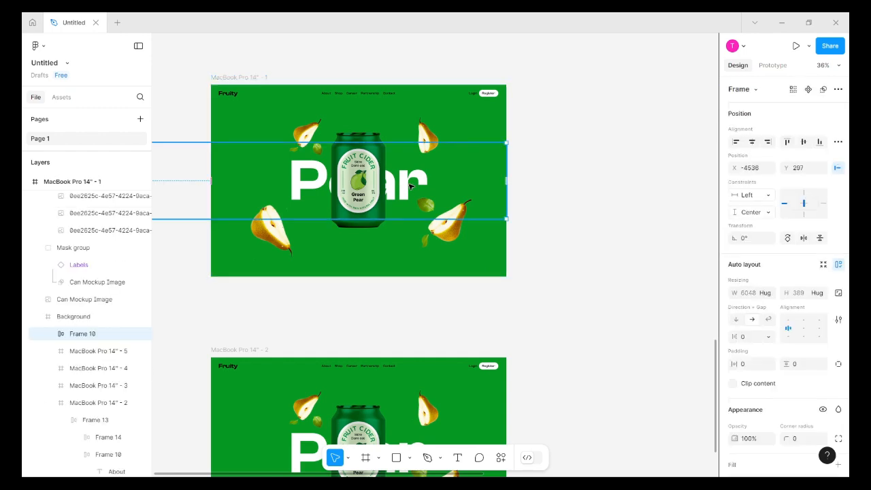
left_click(496, 118)
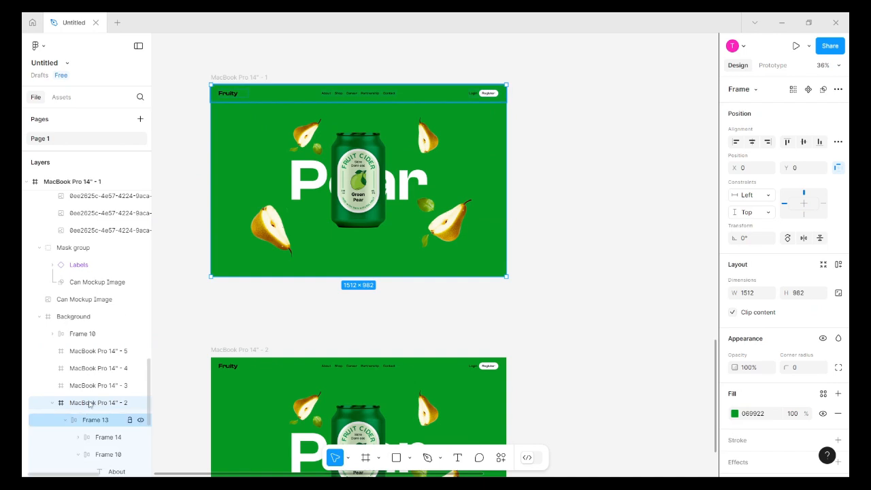
scroll(89, 404, "down", 5)
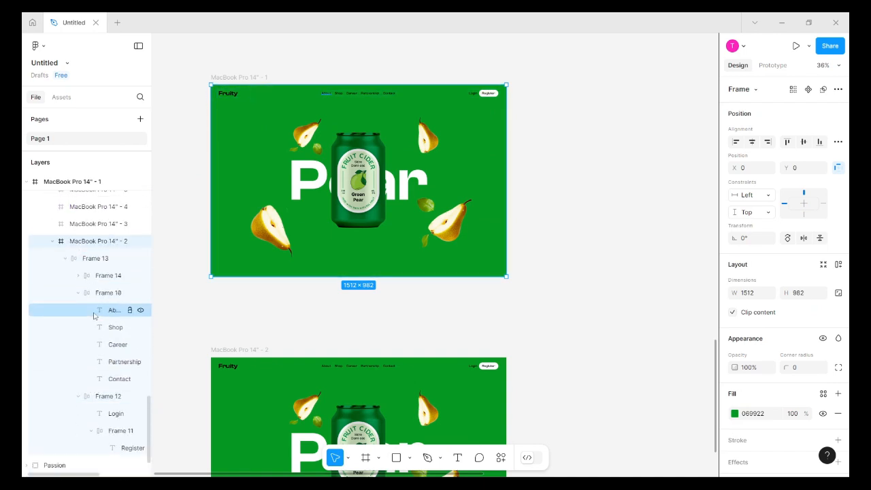
scroll(95, 320, "down", 1)
scroll(102, 340, "up", 6)
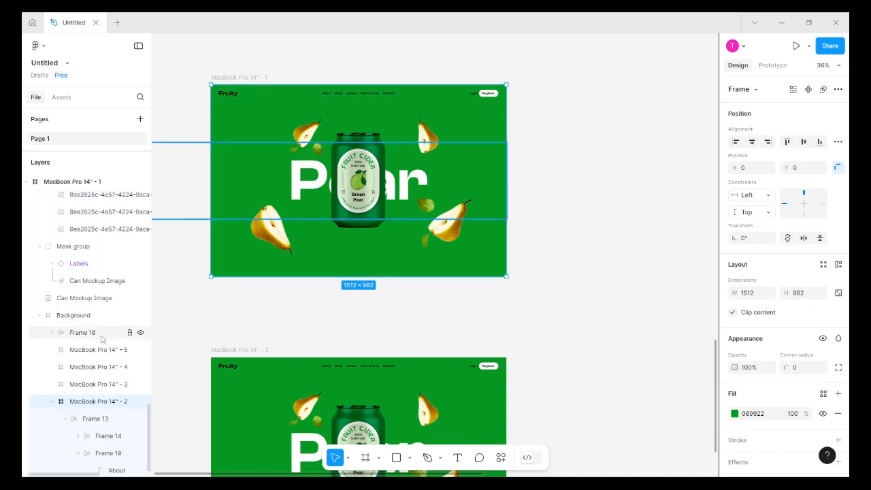
scroll(102, 340, "up", 2)
scroll(96, 330, "down", 5)
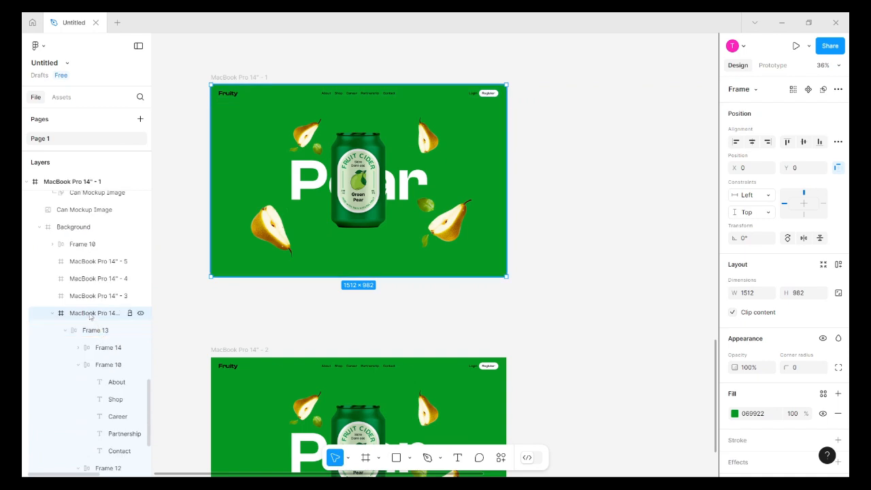
left_click(54, 315)
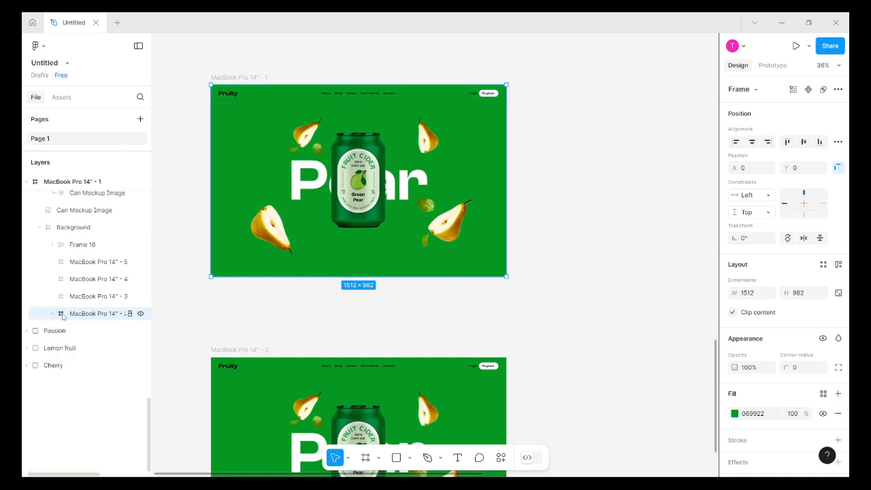
left_click(54, 314)
left_click(54, 314)
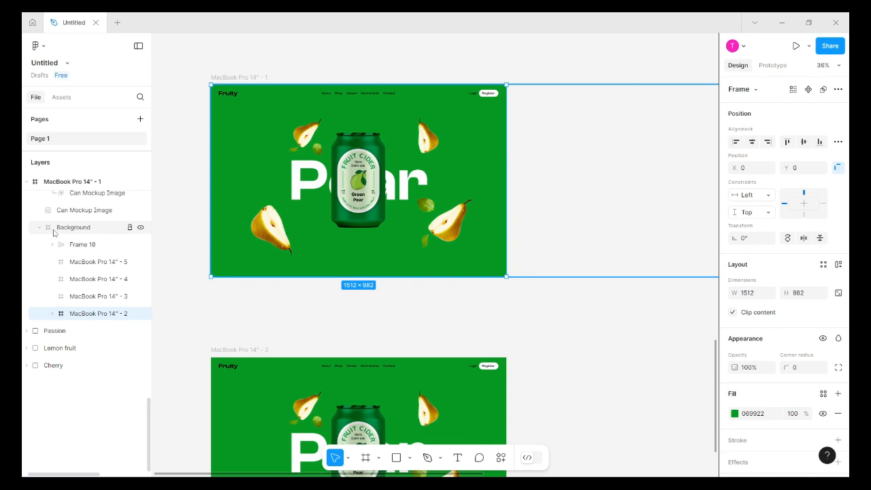
left_click(80, 263)
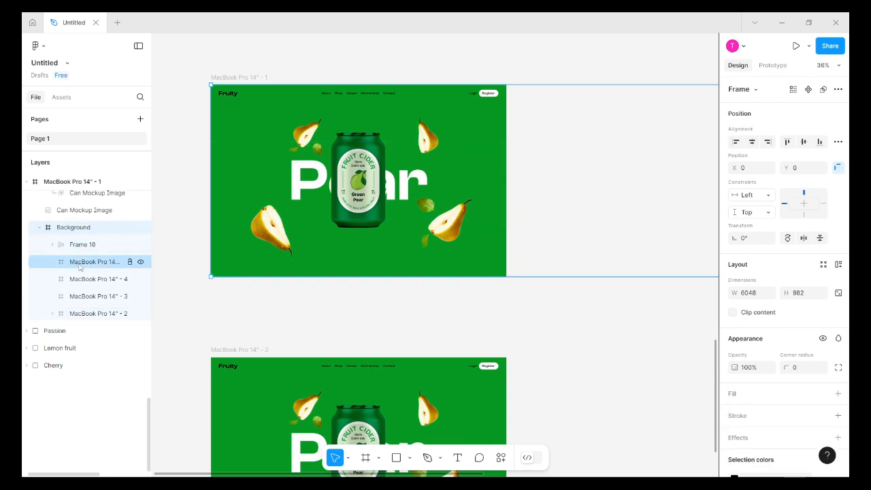
left_click(67, 247)
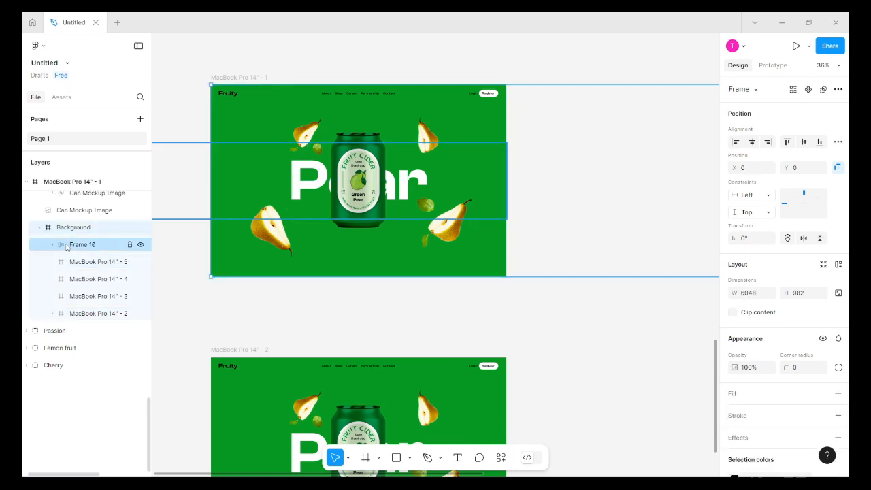
Review the layer structure of the MacBook Pro 14" - 1 frame and collapse its Background layer.
scroll(66, 246, "up", 8)
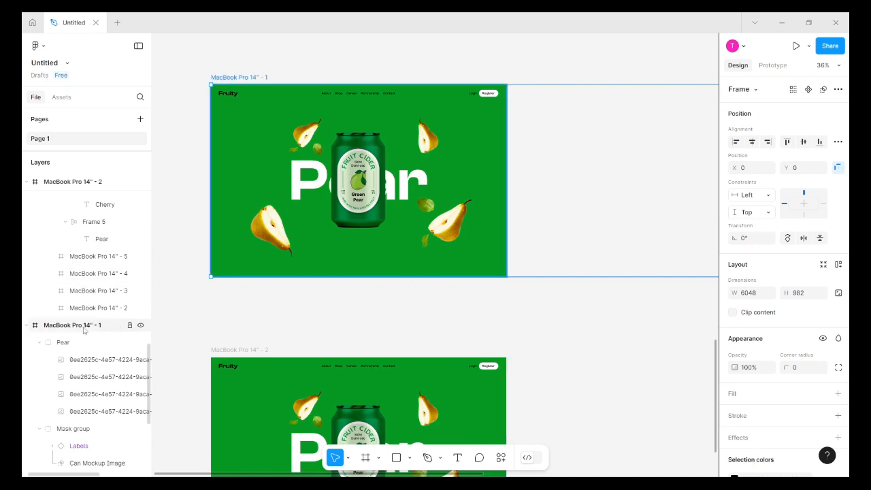
scroll(84, 330, "down", 2)
left_click(28, 271)
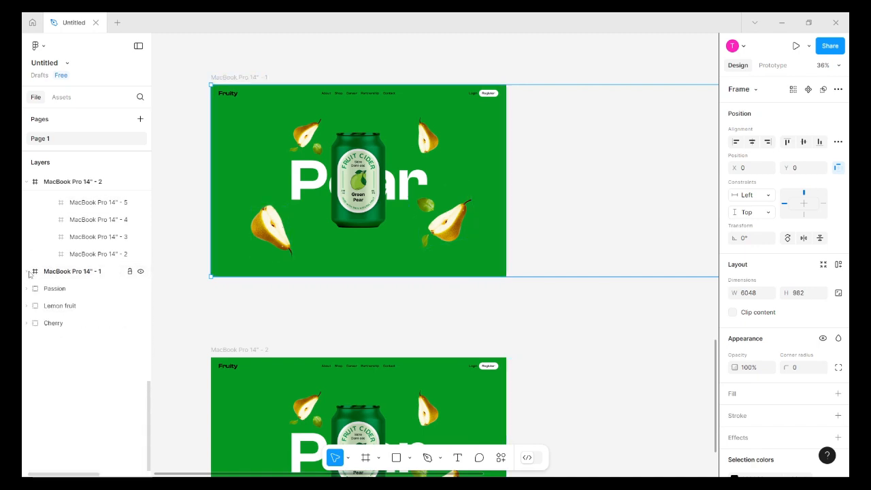
left_click(28, 271)
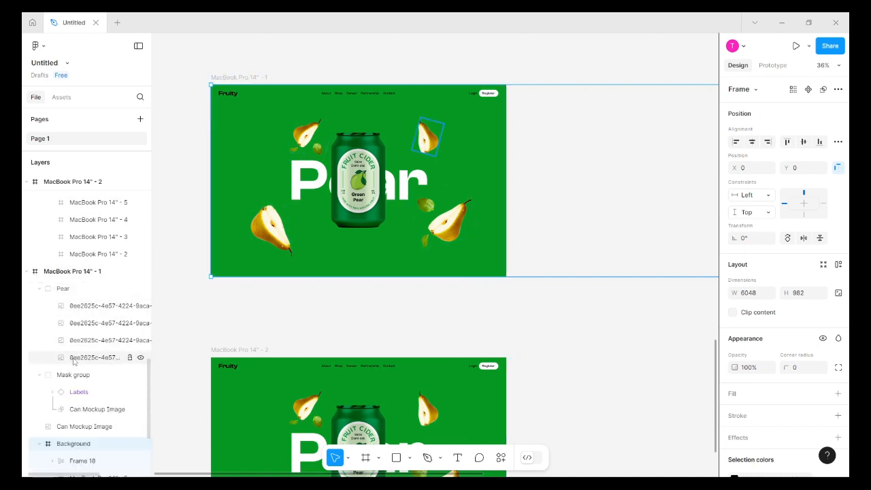
scroll(73, 361, "down", 4)
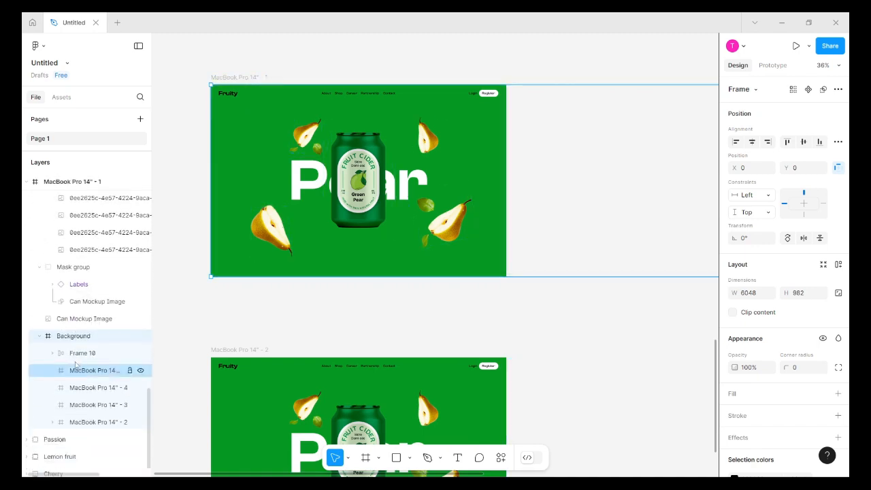
left_click(39, 337)
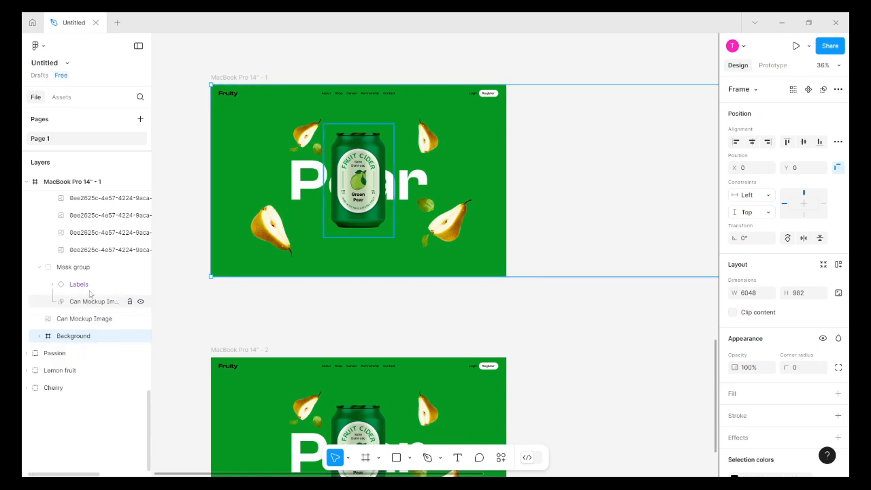
scroll(89, 299, "up", 3)
scroll(89, 293, "down", 1)
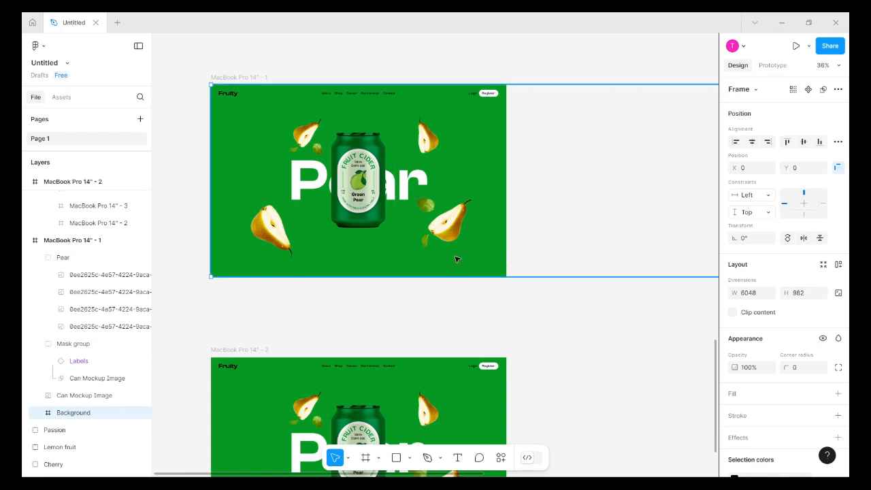
Move the Labels layer in the can's mask group of the MacBook Pro 14" - 2 frame to X 341 so the Wild Cherry label covers the can.
scroll(475, 237, "down", 5)
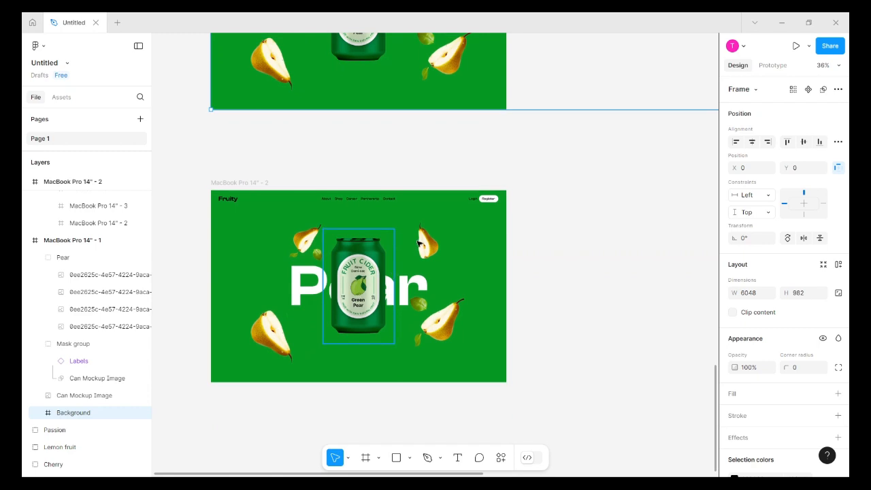
left_click(247, 183)
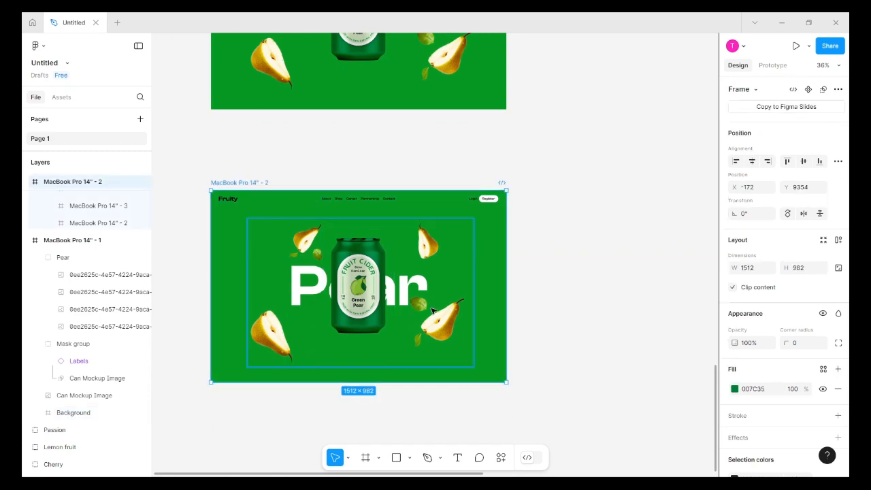
scroll(478, 316, "up", 4)
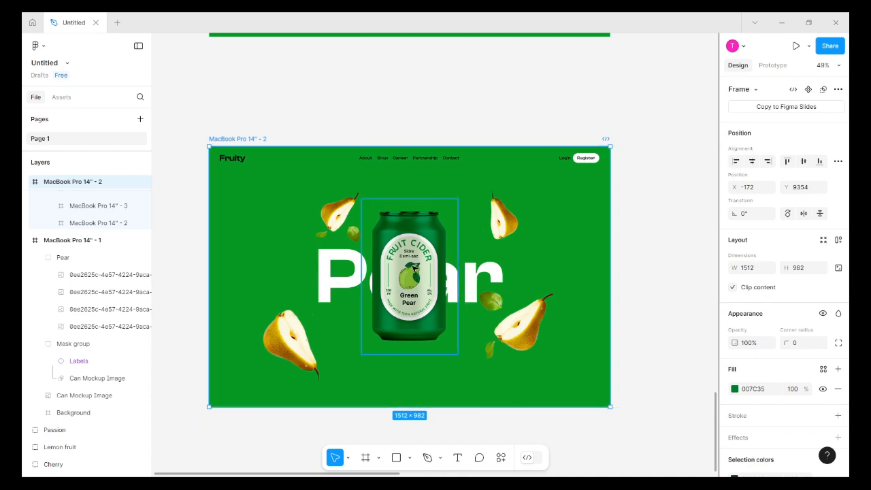
left_click(449, 234)
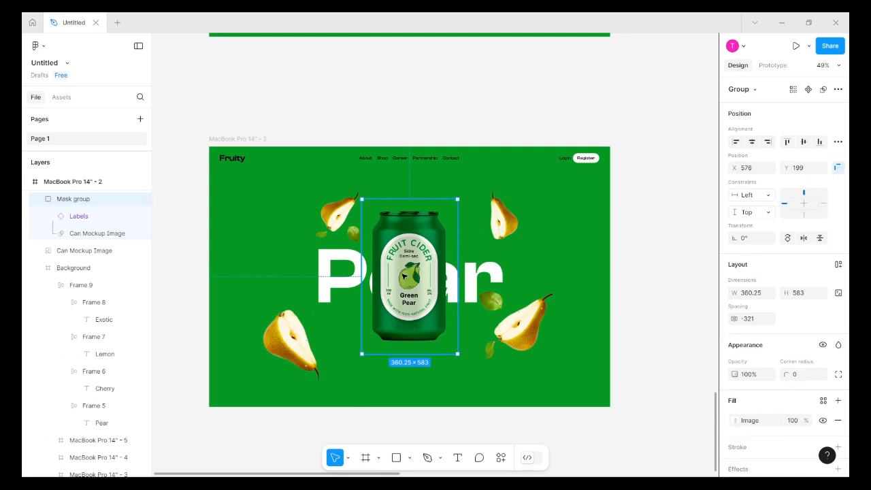
left_click(74, 217)
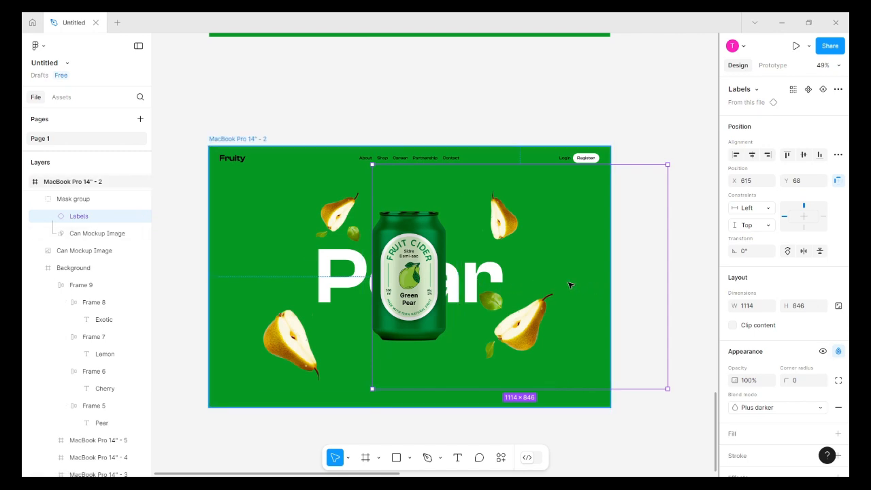
left_click_drag(548, 288, 495, 297)
Nudge the Labels layer left to X 336 to centre the Wild Cherry label on the can.
scroll(494, 297, "up", 5)
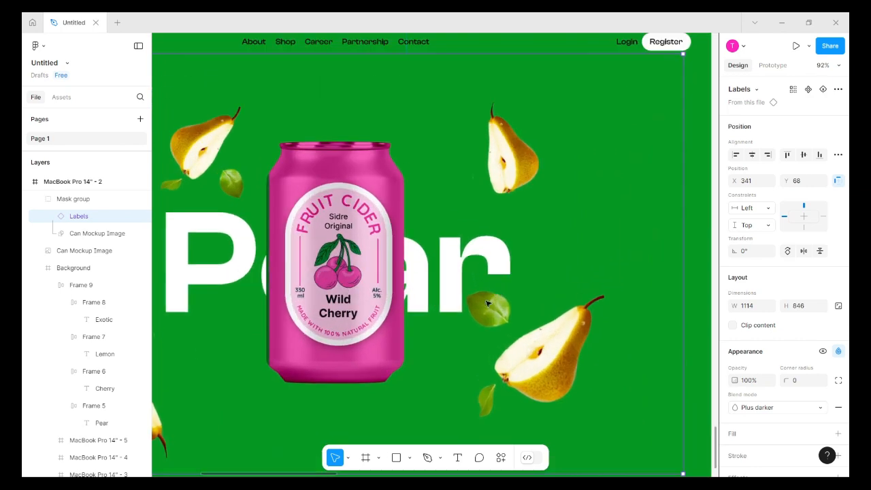
scroll(472, 303, "down", 2)
scroll(477, 299, "up", 1)
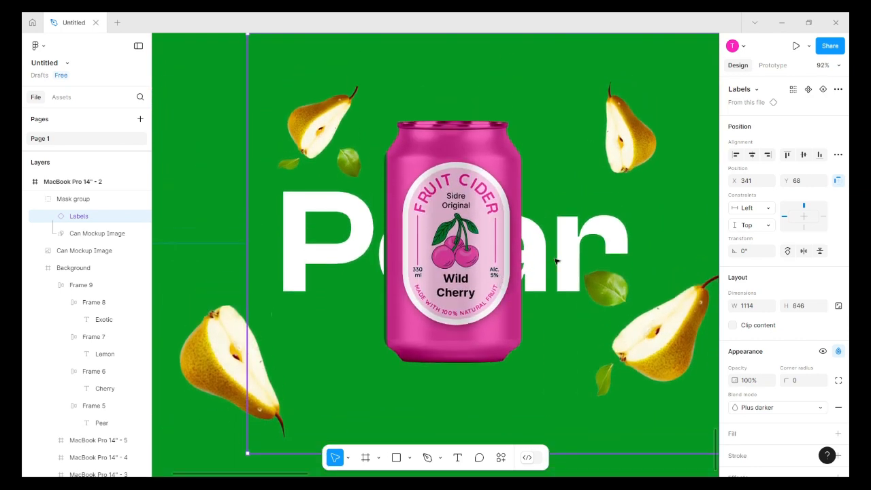
key("Left")
key("Left")
key("Left")
key("Left")
key("Left")
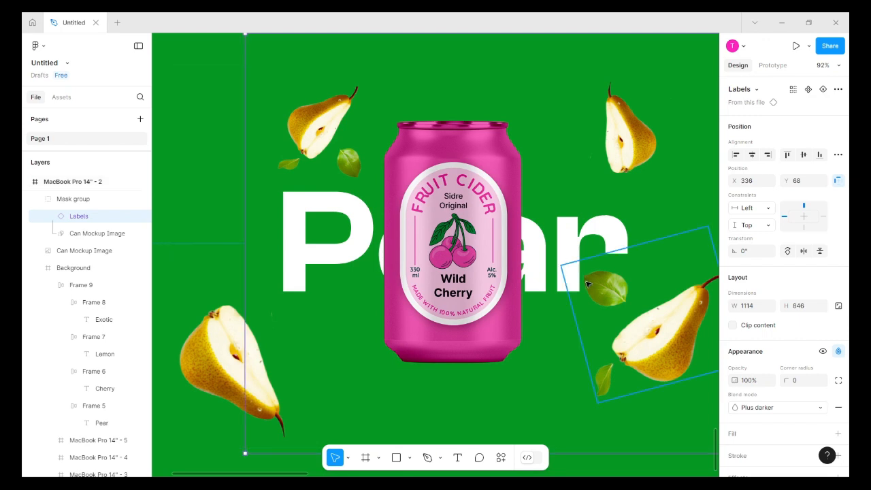
scroll(558, 268, "down", 5)
scroll(536, 283, "down", 3)
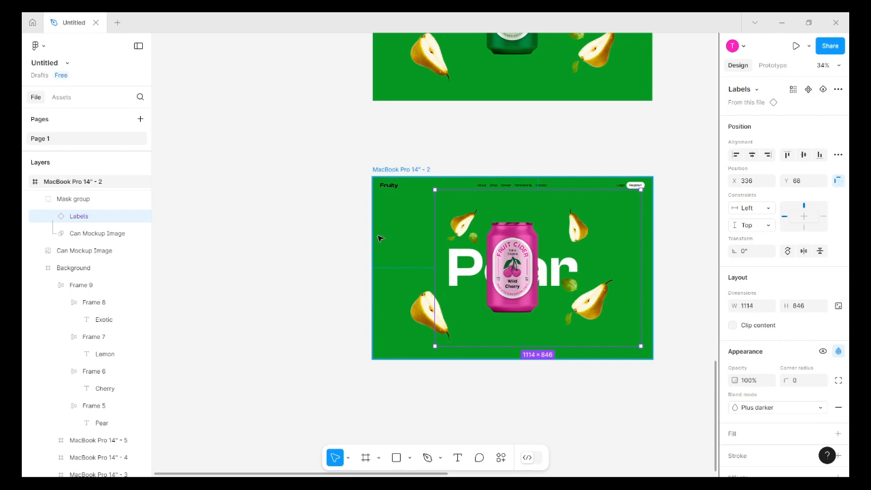
left_click(102, 269)
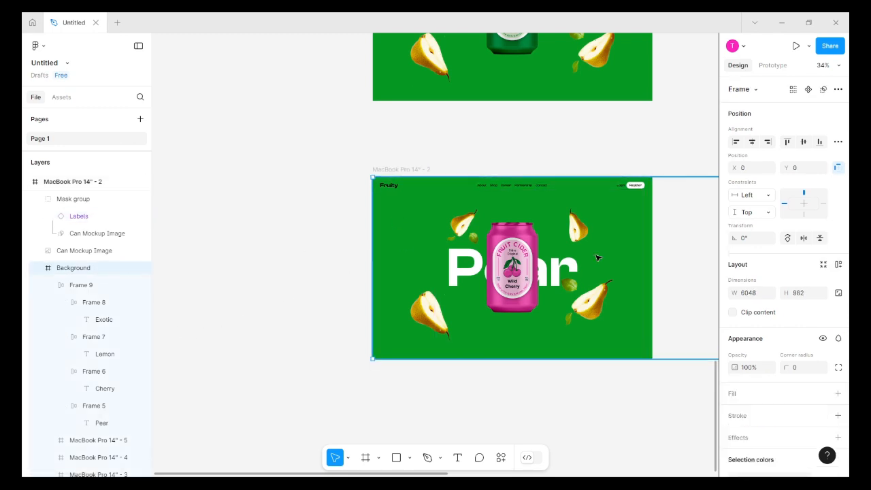
mouse_move(683, 268)
left_mouse_down()
mouse_move(497, 274)
mouse_move(663, 278)
mouse_move(682, 270)
left_mouse_up()
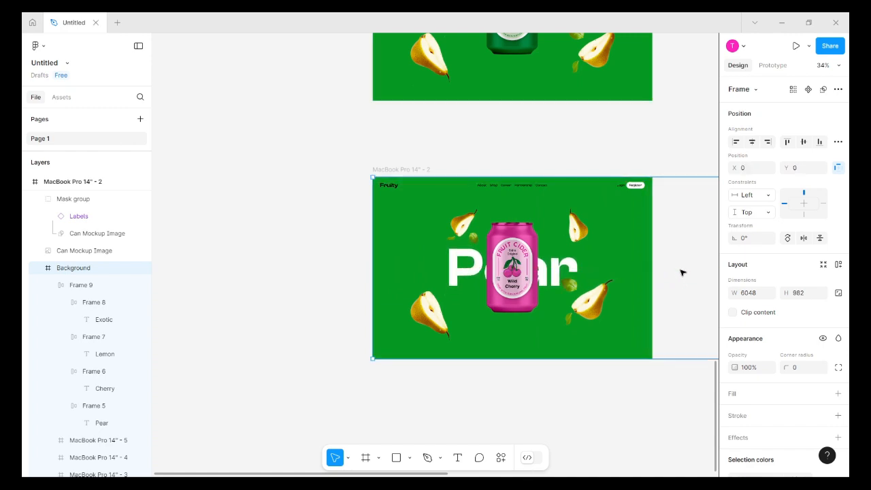
scroll(603, 254, "up", 1)
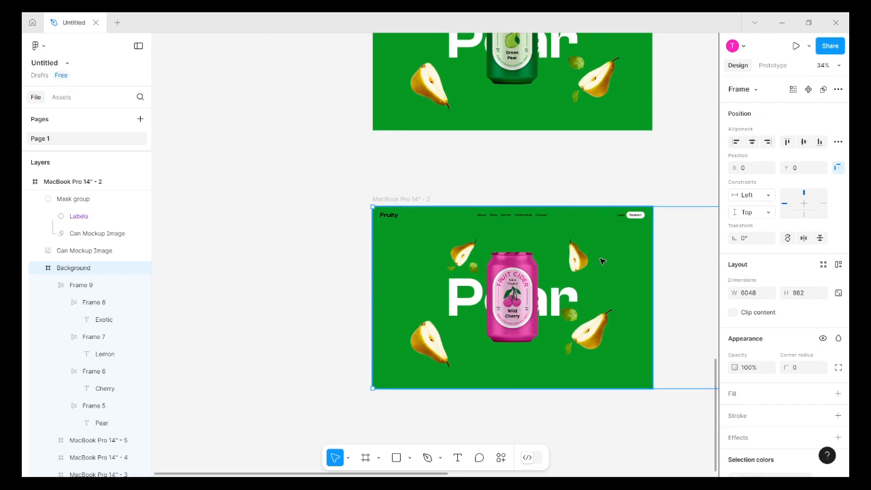
key("ctrl+z")
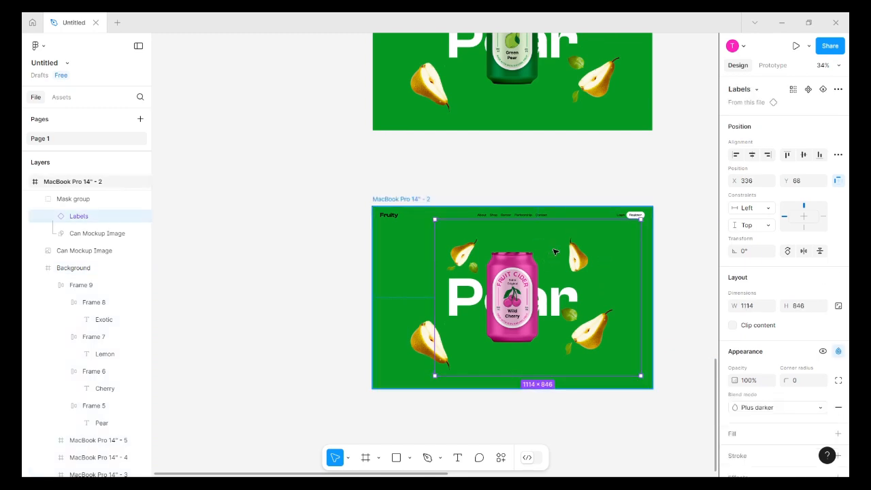
Wrap the flavour names of the MacBook Pro 14" - 1 frame in auto layout and move them out of Background, directly above it.
scroll(555, 252, "up", 4)
left_click(562, 179)
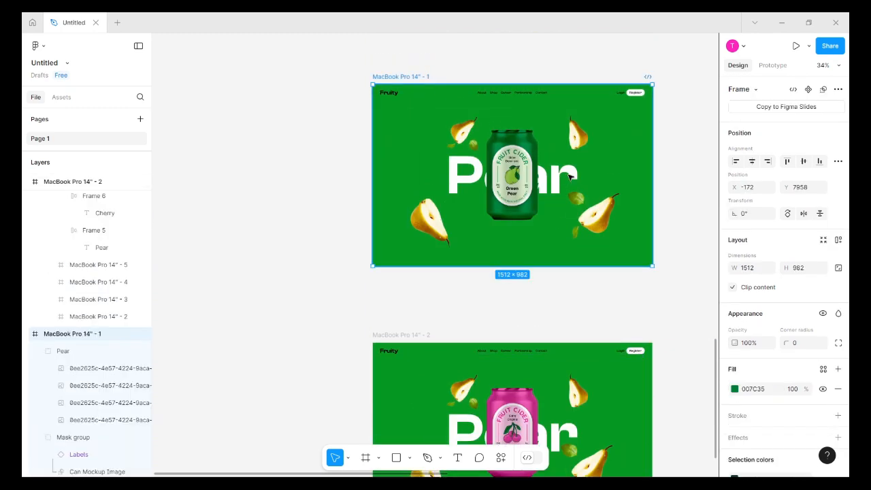
key("shift+a")
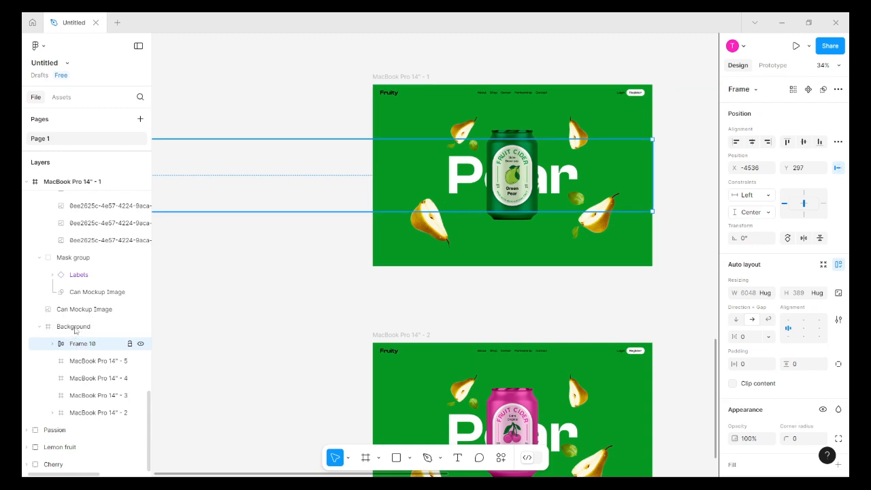
left_click_drag(75, 331, 73, 324)
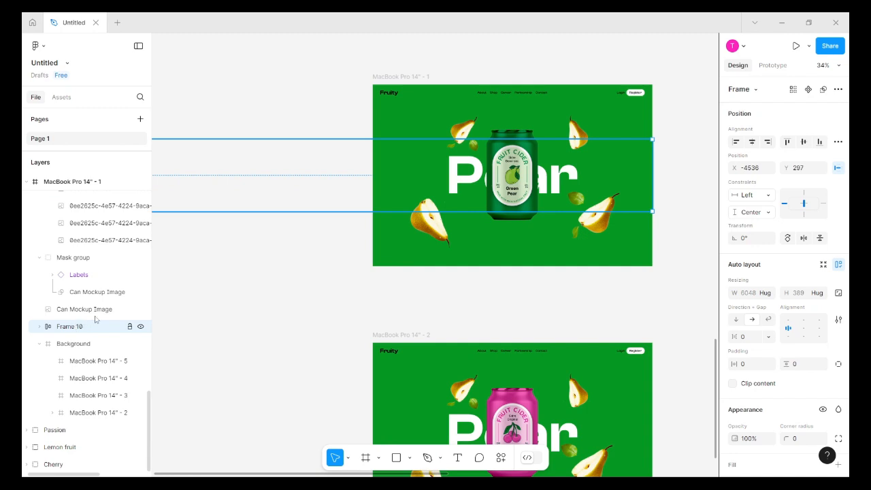
Move Frame 9 with the flavour names out of Background in the MacBook Pro 14" - 2 frame, placing it directly above Background.
scroll(535, 305, "down", 3)
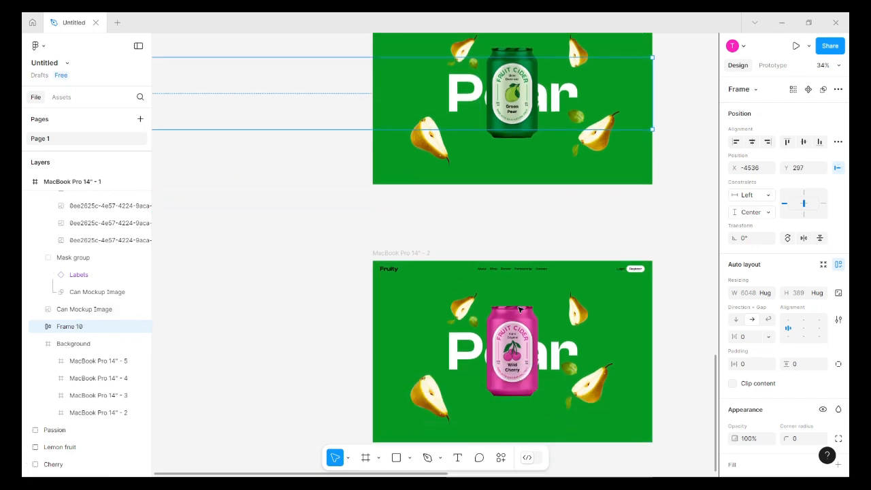
scroll(537, 320, "down", 1)
double_click(573, 350)
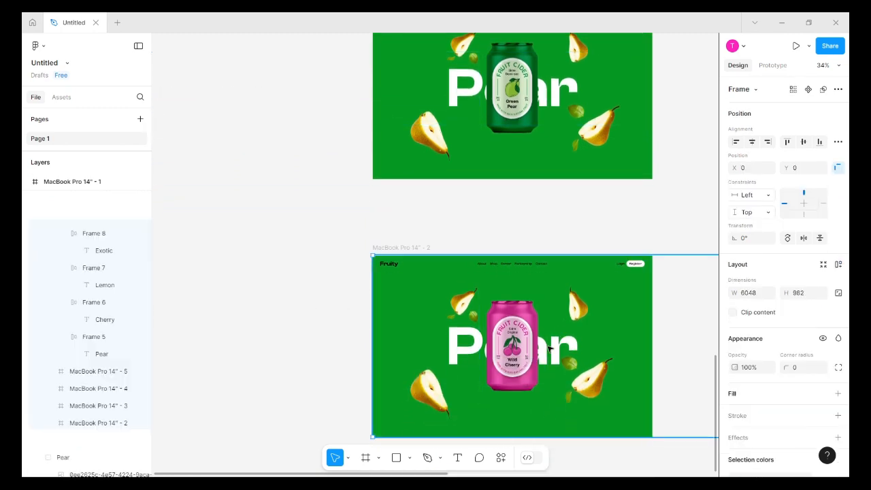
double_click(465, 347)
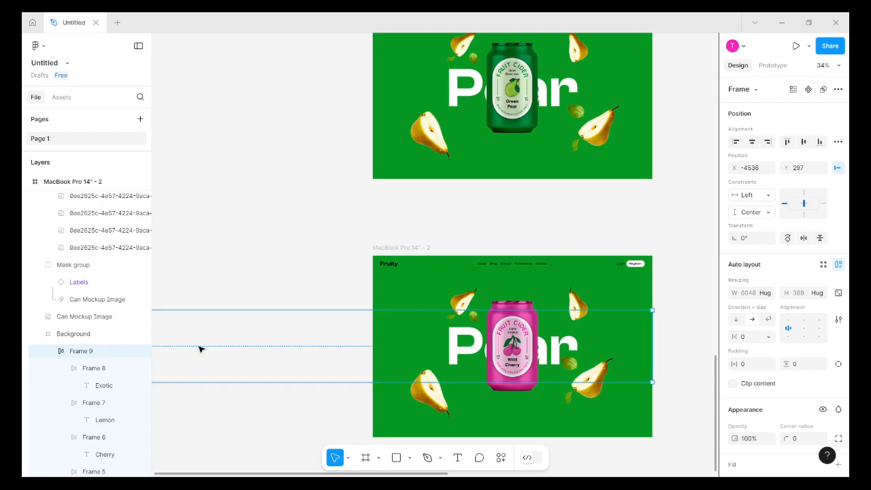
left_click(53, 351)
left_click_drag(70, 346, 65, 331)
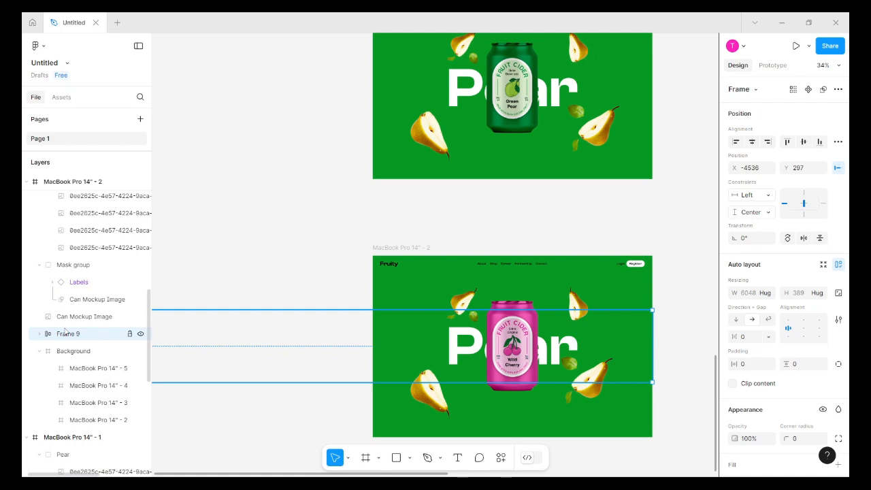
Shift the Background of the MacBook Pro 14" - 2 frame left to X -1513 so its pink colour frame fills the screen.
scroll(582, 378, "down", 3)
scroll(582, 378, "up", 5)
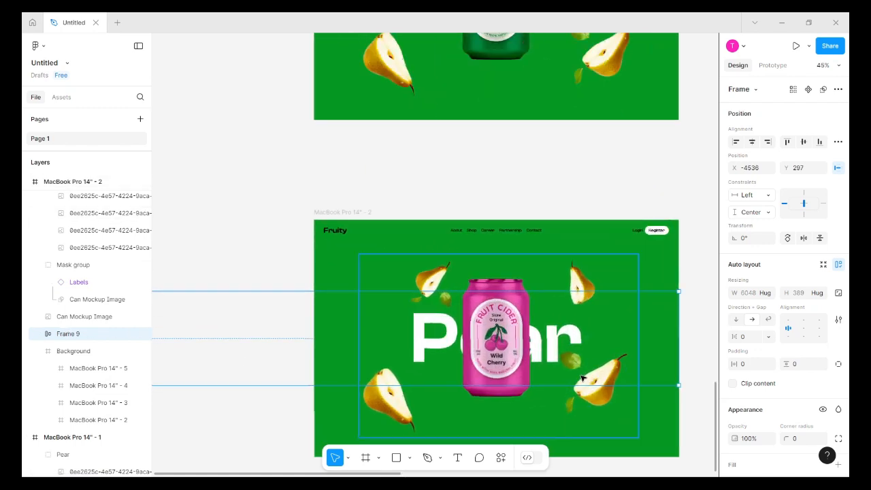
scroll(580, 361, "down", 6)
scroll(579, 306, "up", 2)
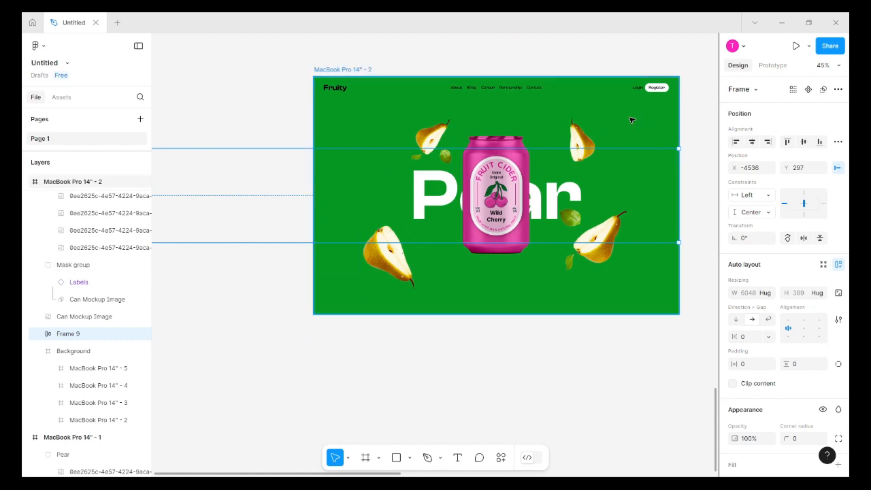
left_click(379, 122)
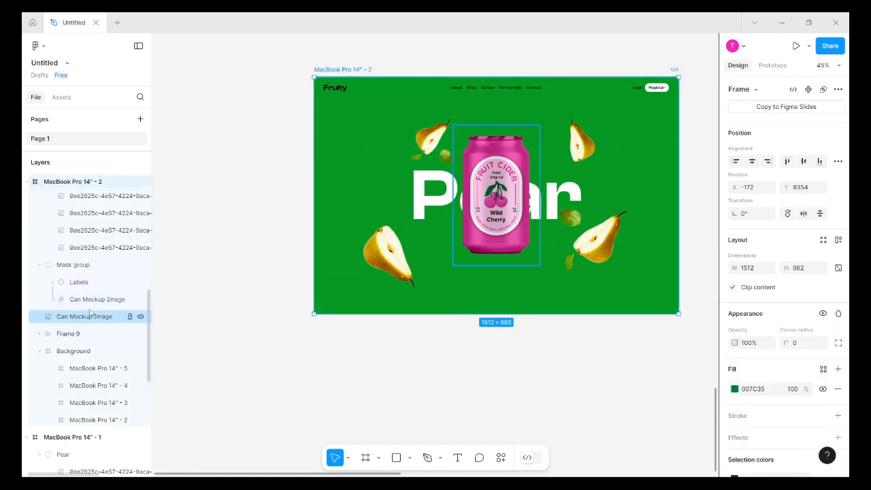
left_click(77, 359)
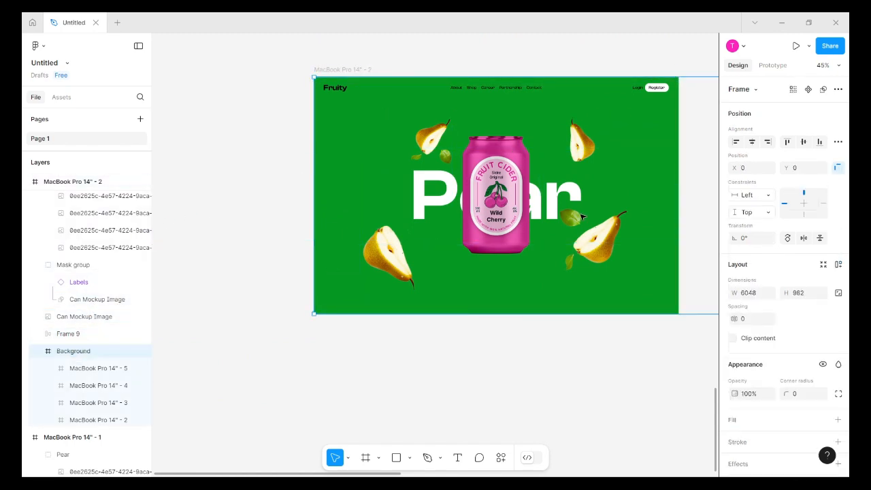
left_click(661, 135)
left_click(77, 351)
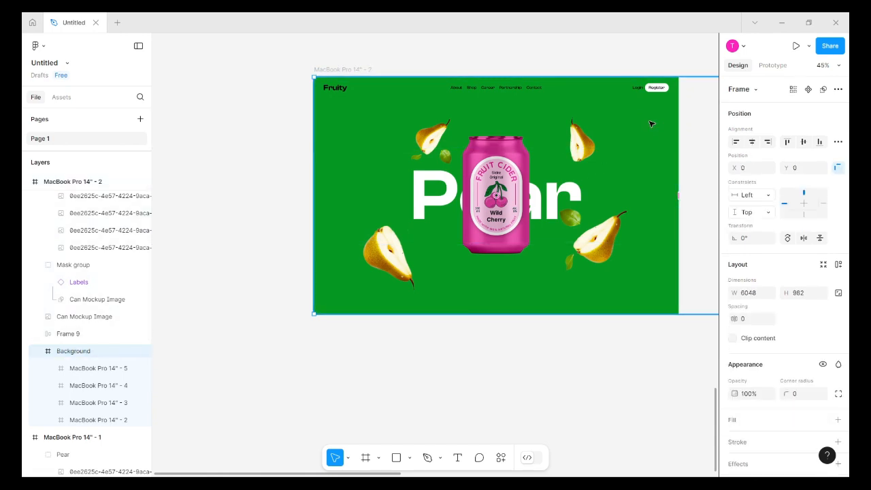
left_click_drag(647, 125, 287, 165)
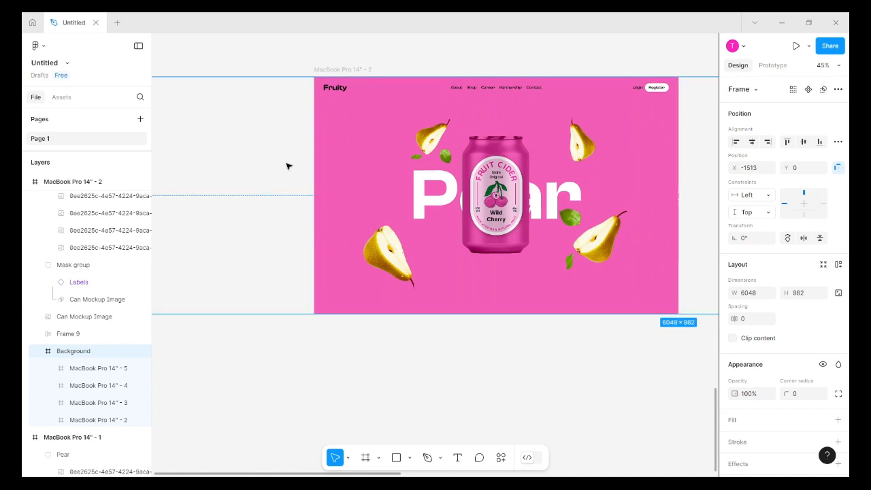
Shift Frame 9 in the MacBook Pro 14" - 2 frame right to X -3025 so the name Cherry sits behind the can.
left_click(559, 198)
scroll(558, 206, "down", 3)
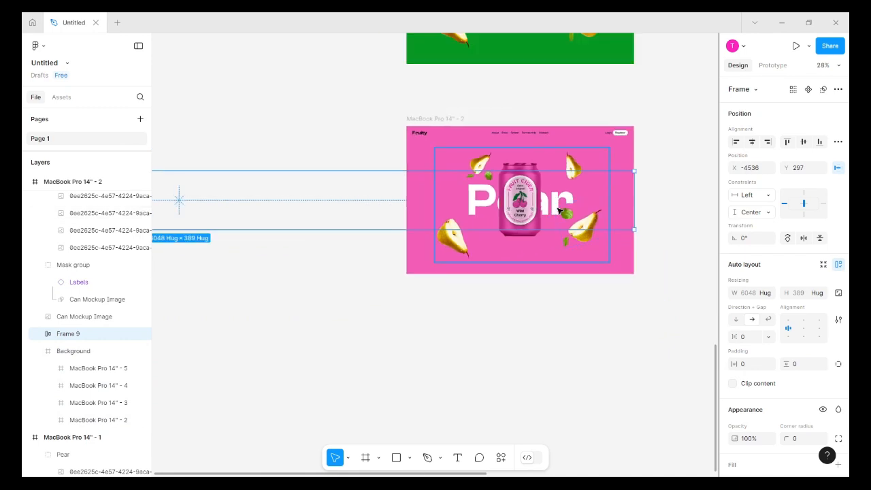
scroll(555, 211, "right", 2)
scroll(552, 212, "down", 1)
scroll(541, 215, "down", 1)
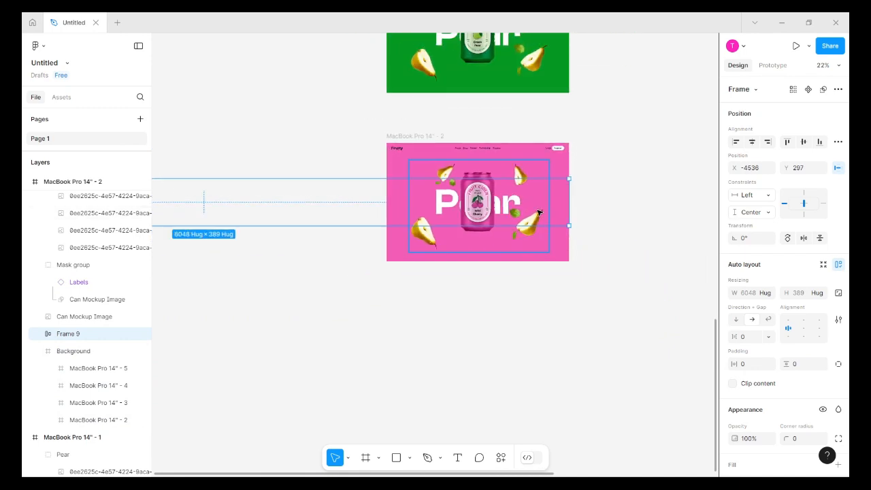
scroll(538, 214, "right", 2)
left_click_drag(494, 202, 676, 189)
scroll(444, 226, "up", 5, "ctrl")
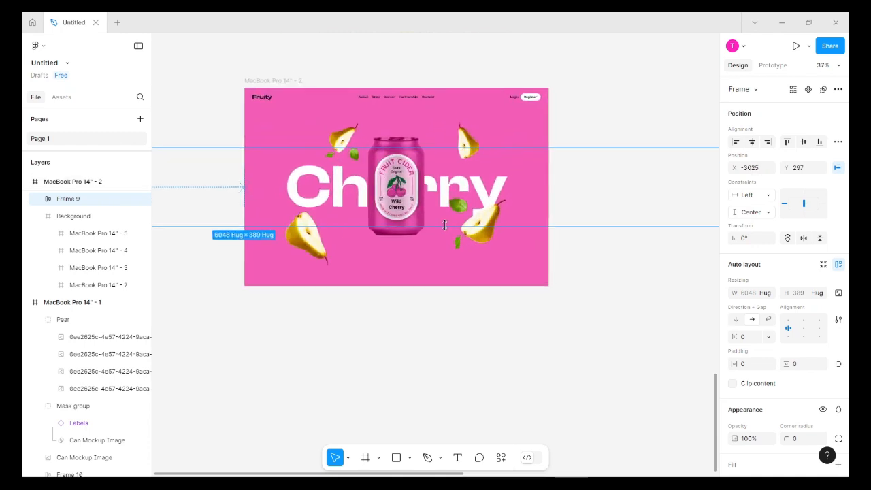
scroll(444, 226, "up", 1, "ctrl")
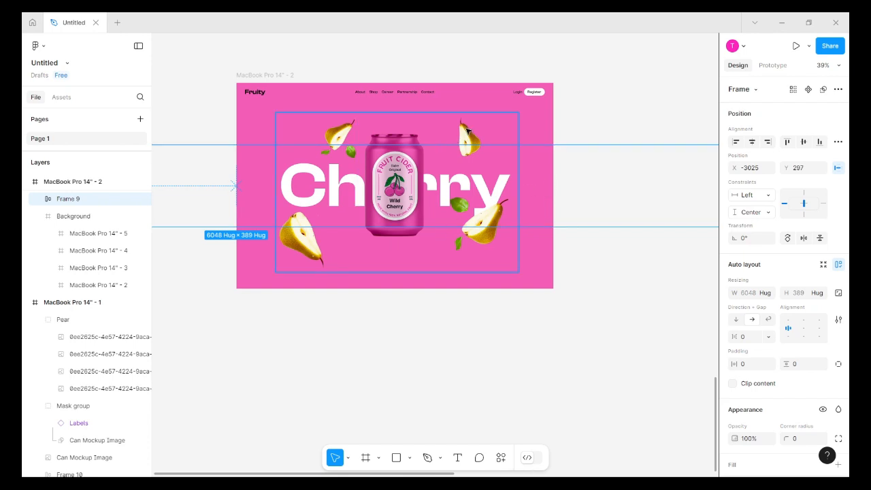
Copy the Cherry group of four red fruit images located above the Labels component.
left_click(466, 131)
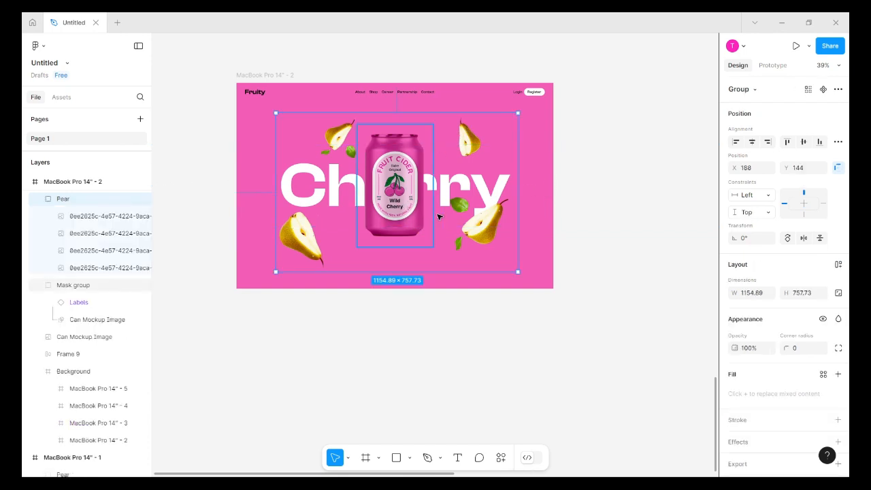
scroll(439, 216, "down", 5)
scroll(634, 249, "up", 5)
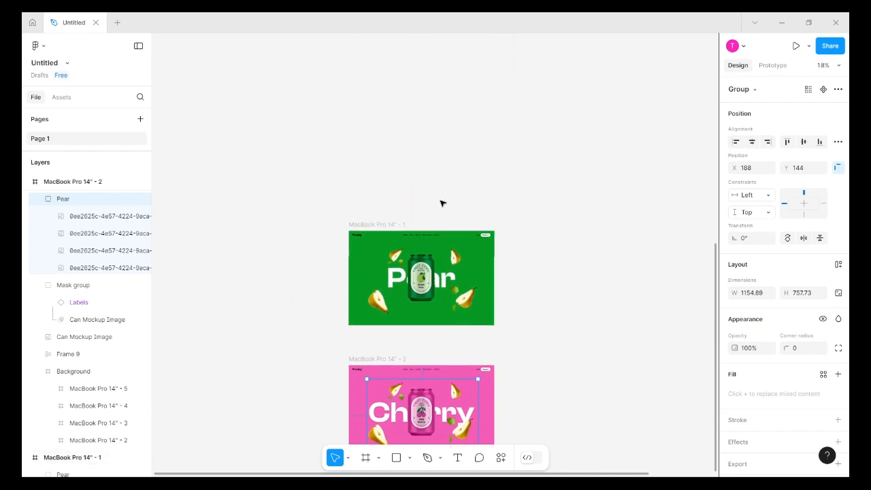
scroll(459, 196, "up", 3)
scroll(473, 201, "down", 3)
scroll(488, 206, "right", 1)
scroll(490, 202, "up", 5)
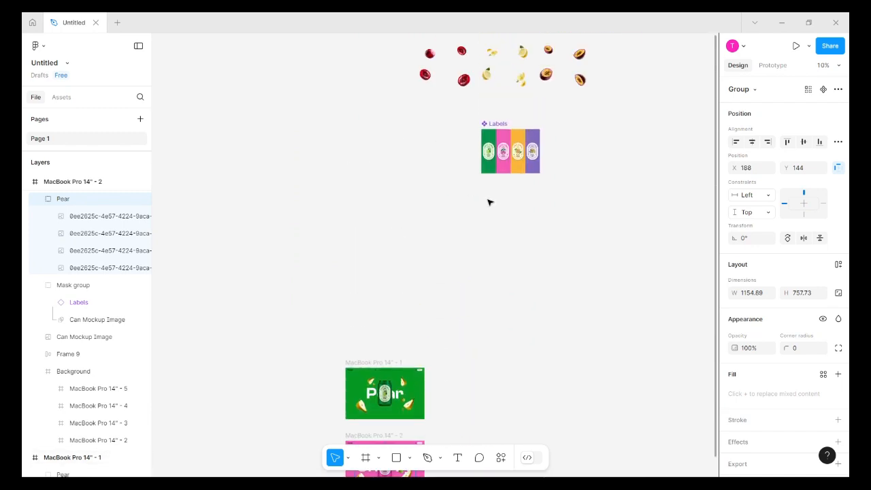
scroll(488, 202, "up", 2)
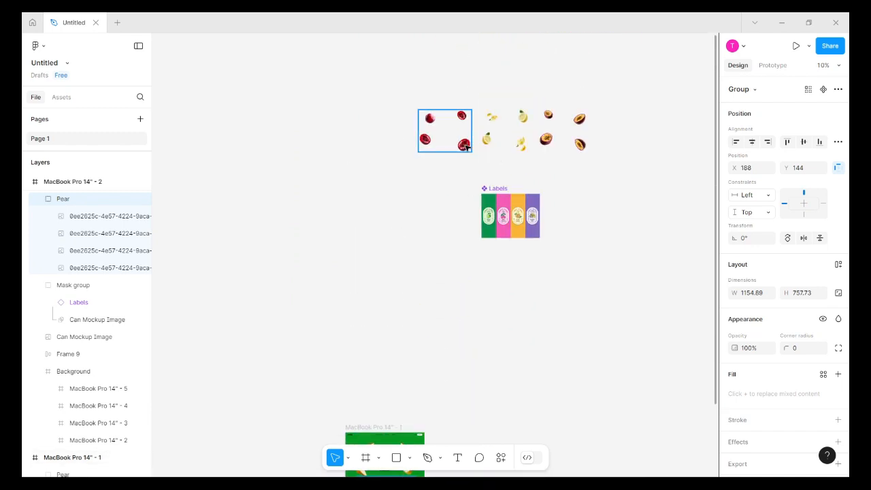
left_click(466, 147)
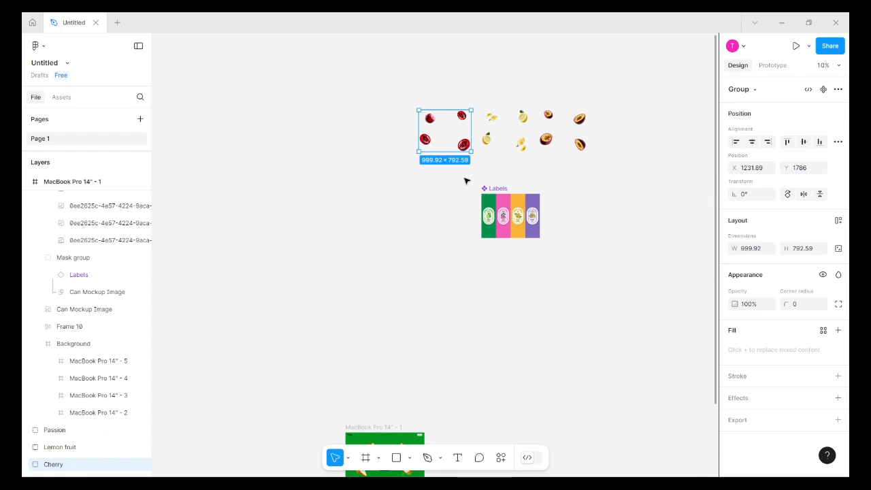
left_click(466, 186)
Paste the Cherry group into the MacBook Pro 14" - 2 frame and place it around the can at X 292, Y 95.
scroll(438, 205, "down", 10)
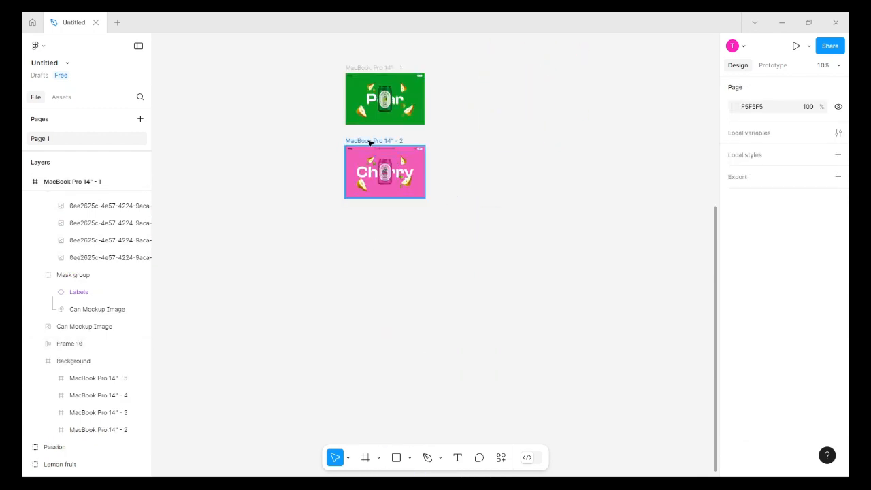
left_click(370, 142)
scroll(406, 214, "up", 5)
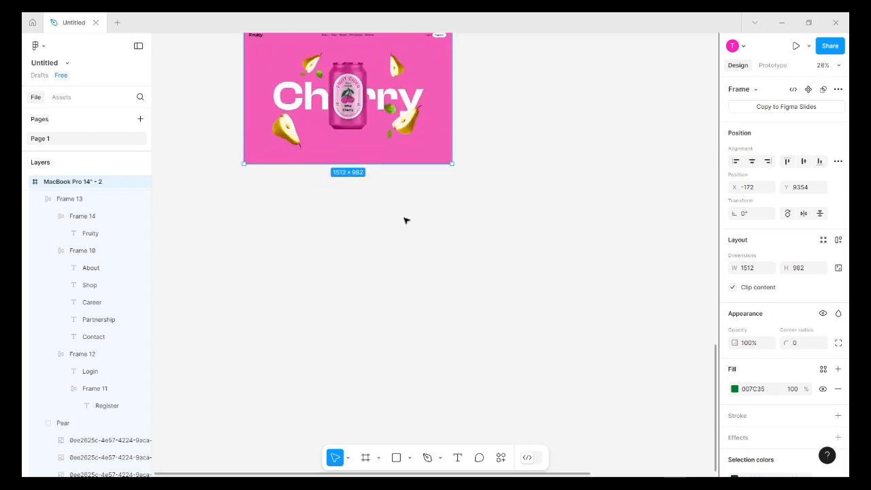
scroll(407, 220, "up", 3)
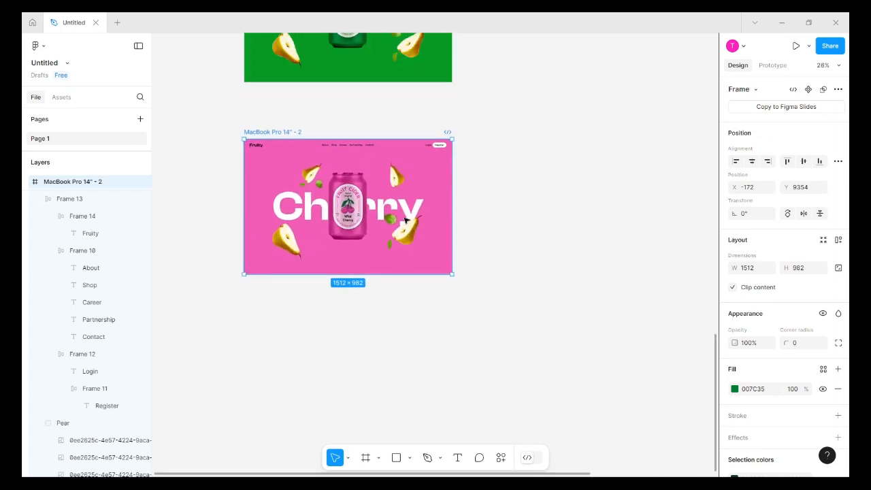
key("ctrl+v")
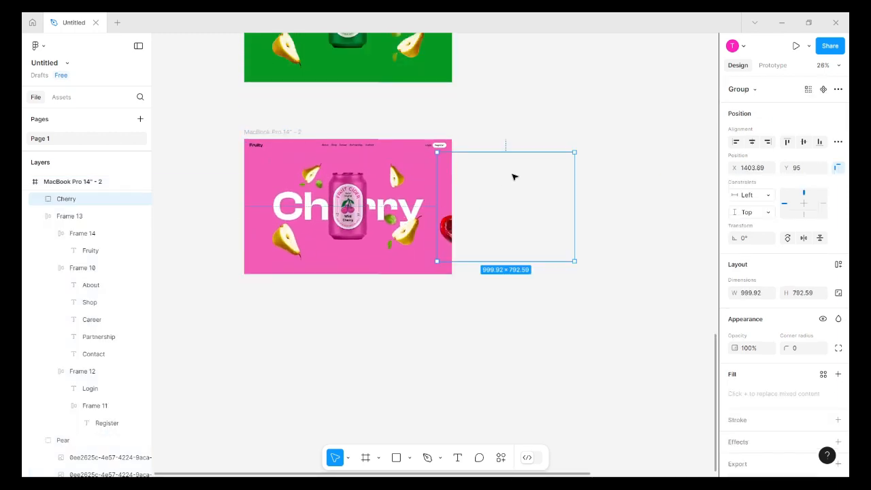
left_click_drag(514, 177, 363, 173)
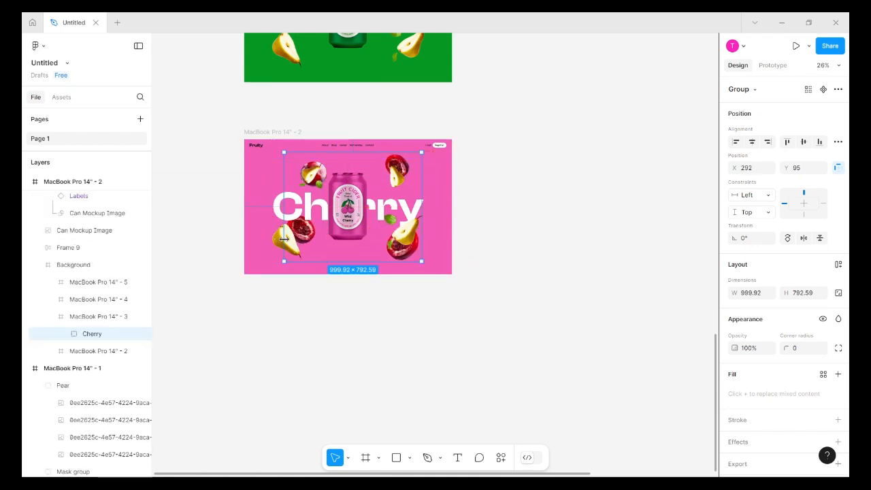
Move the Pear group out of view below the MacBook Pro 14" - 2 frame, to X 188, Y 1094.
left_click(277, 235)
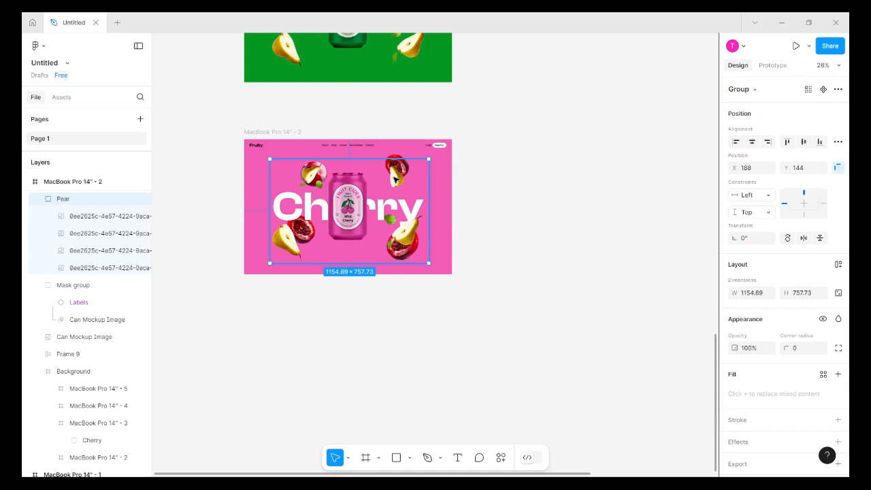
left_click_drag(394, 177, 375, 325)
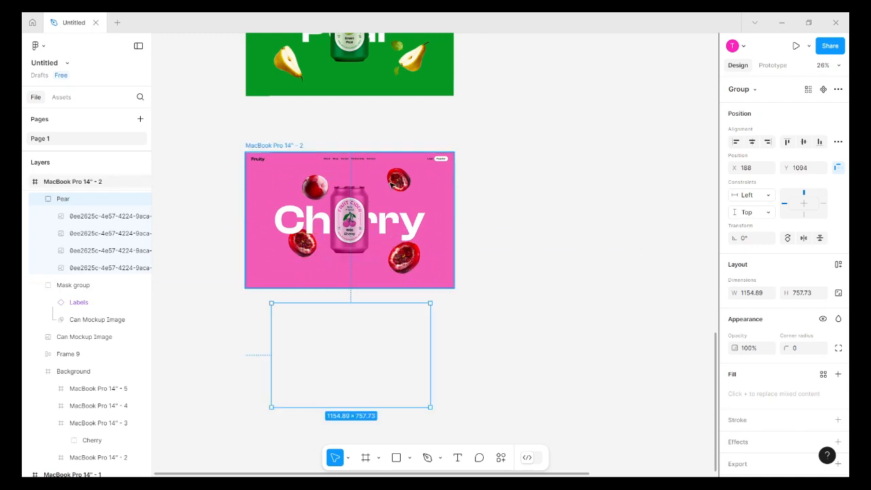
Move the Cherry group out of the nested MacBook Pro 14" - 3 colour frame so it sits directly above Background.
left_click(400, 180)
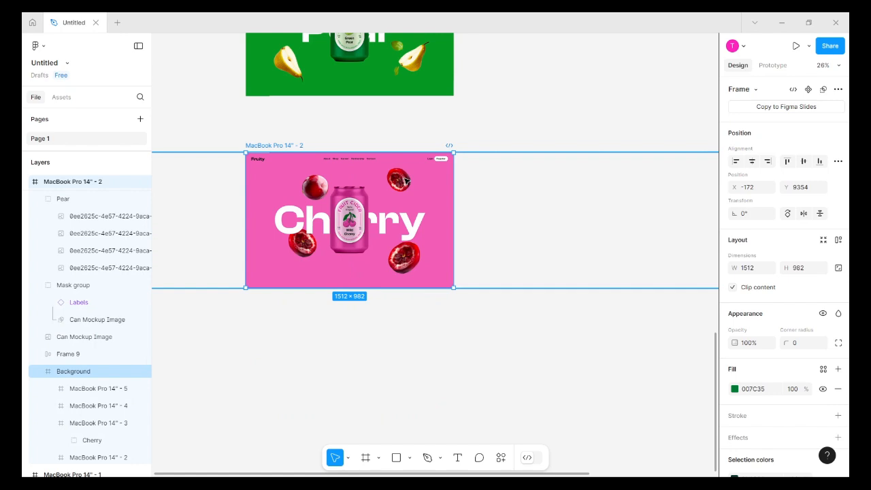
left_click(405, 180)
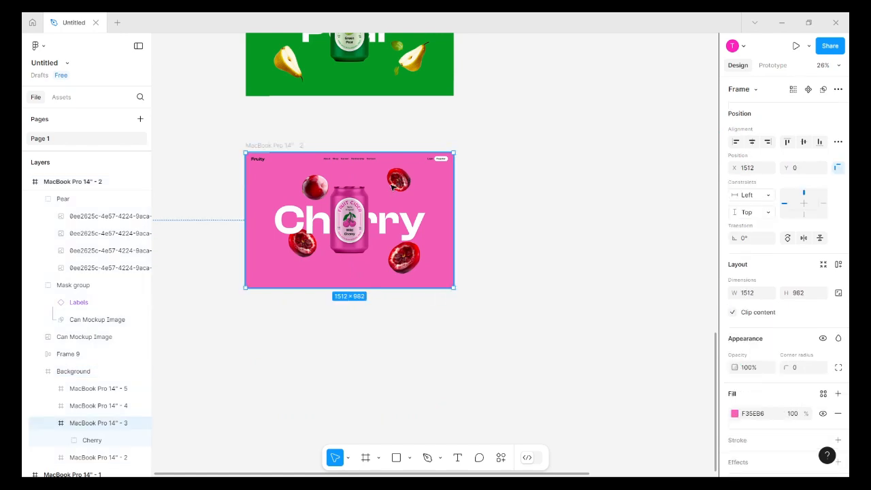
left_click(400, 180)
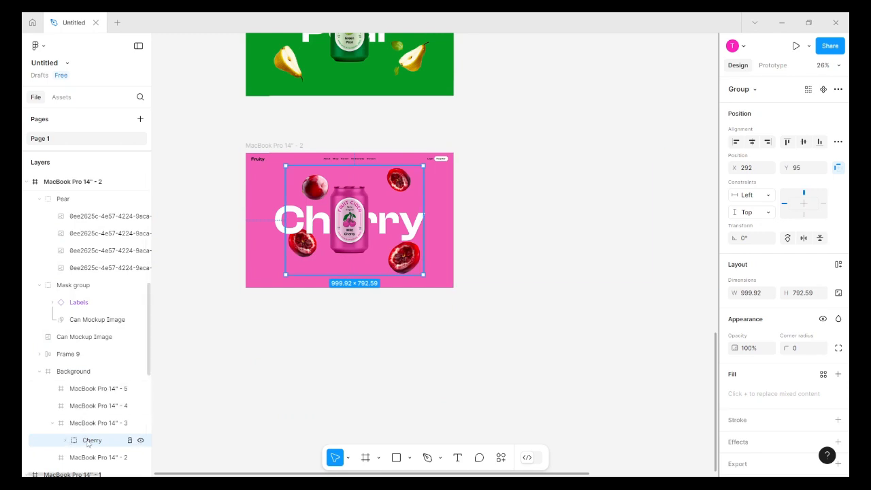
left_click_drag(88, 443, 83, 366)
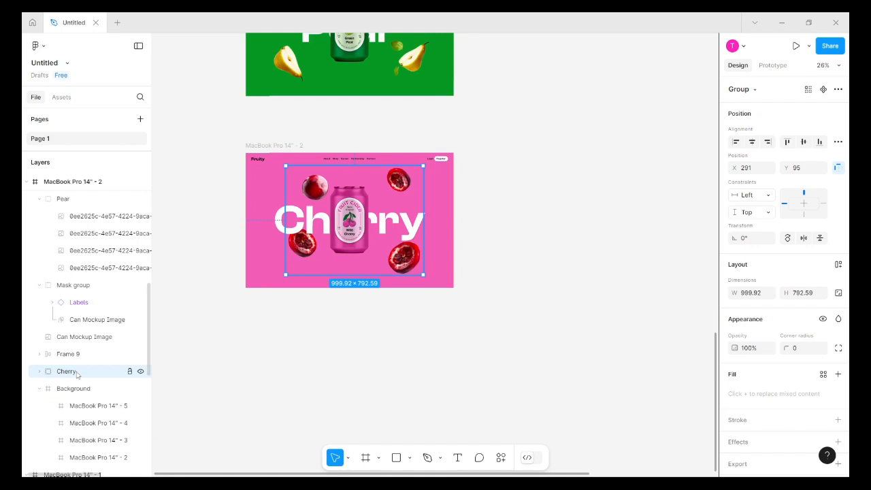
Bring the Cherry group forward to the top of the layer order inside the MacBook Pro 14" - 2 frame.
scroll(92, 344, "up", 5)
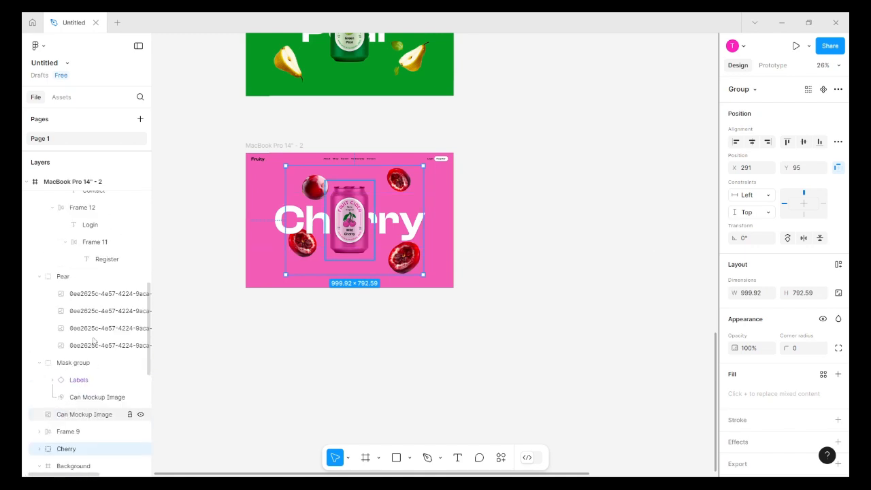
scroll(95, 339, "up", 3)
scroll(95, 338, "down", 8)
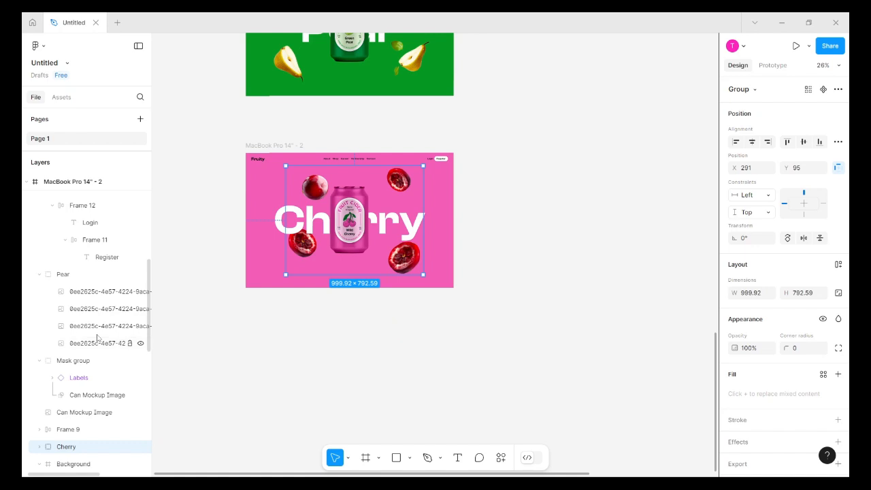
key("ctrl+]")
key("ctrl+]")
key("ctrl+]")
key("ctrl+]")
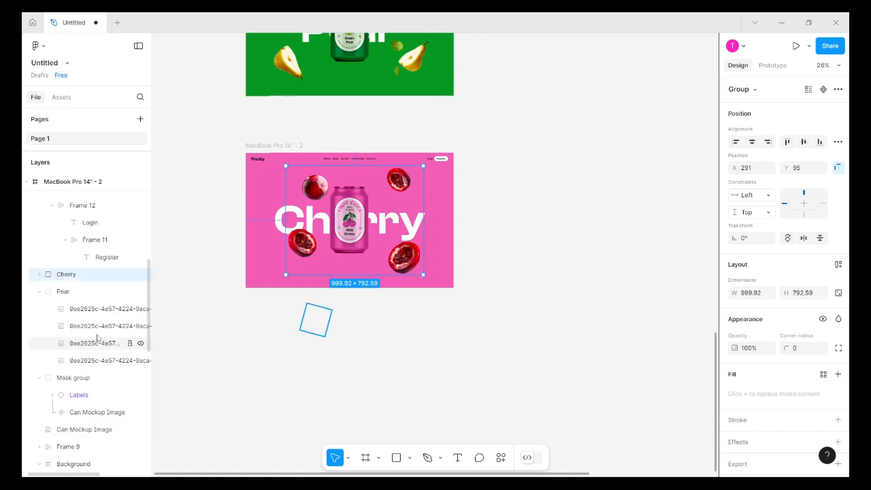
key("ctrl+]")
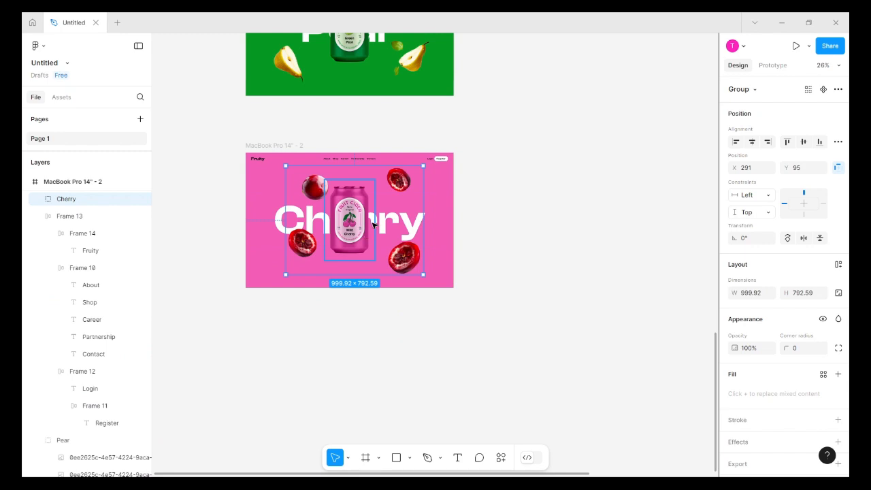
Turn off Clip content for the MacBook Pro 14" - 2 frame.
scroll(399, 220, "up", 3)
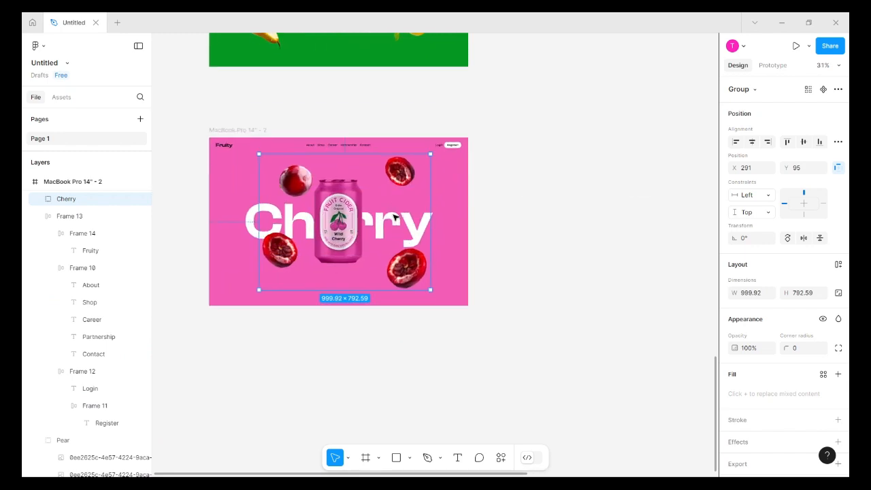
scroll(394, 225, "down", 5)
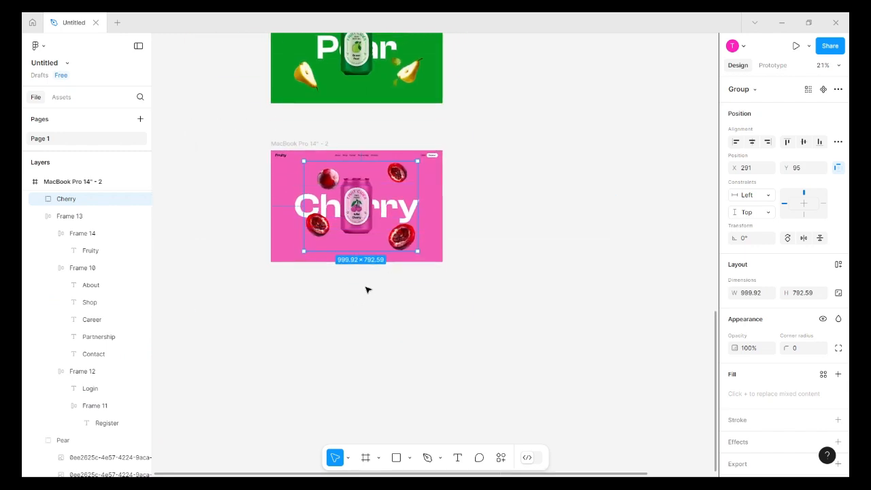
left_click(301, 158)
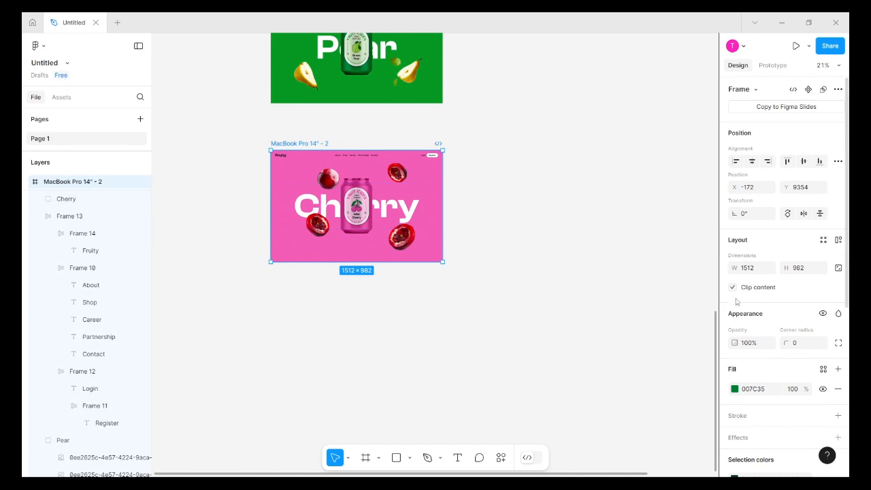
left_click(733, 287)
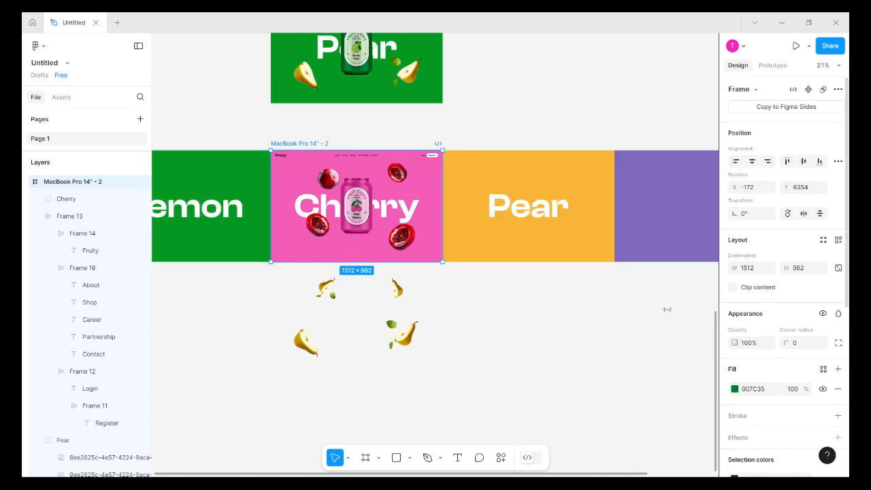
Below the Cherry frame, scale the lower-right pear image down to about 142 × 133 and shrink the upper-right pear image.
double_click(406, 333)
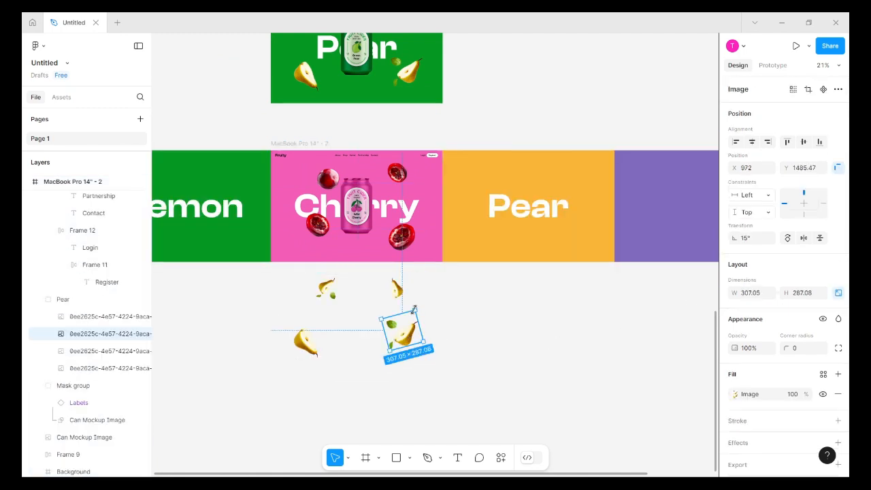
left_click_drag(414, 310, 398, 333)
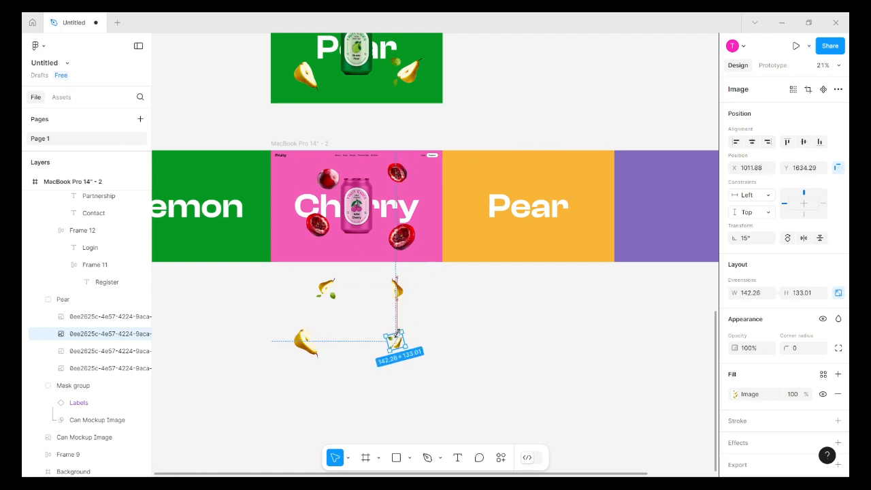
left_click(396, 290)
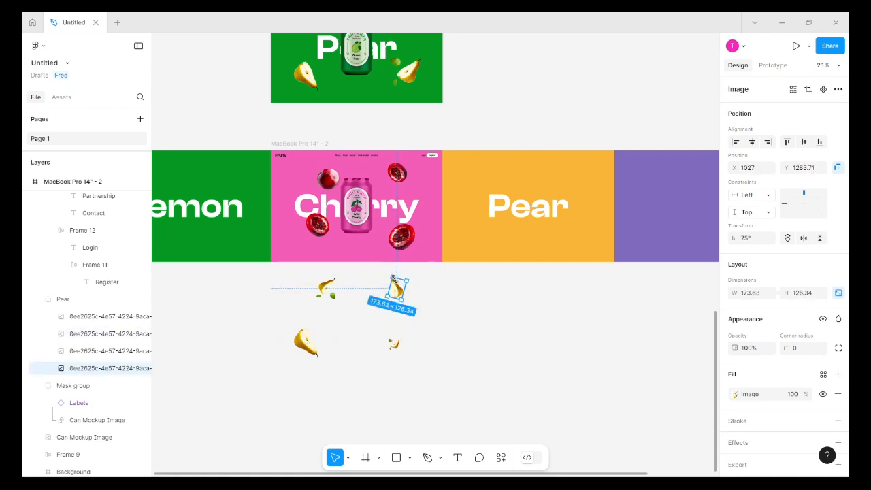
left_click_drag(392, 277, 397, 288)
Scale the lower-right pear image below the Cherry frame back up.
left_click(327, 286)
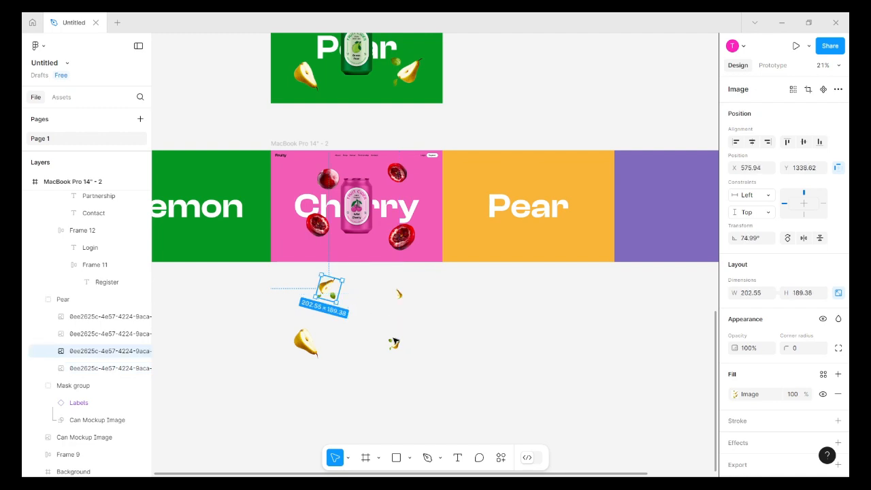
left_click(394, 342)
left_click_drag(399, 337, 418, 320)
Rotate the lower-left and lower-right pear images below the Cherry frame.
left_click(304, 342)
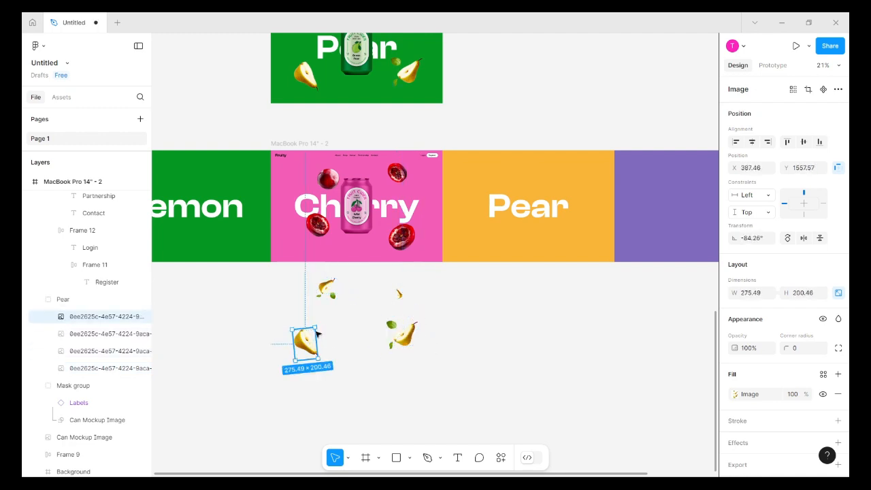
left_click_drag(324, 332, 423, 350)
left_click(385, 347)
Rotate the upper-left pear image below the Cherry frame to 0° and scale it down to about 105 × 98.
left_click(332, 280)
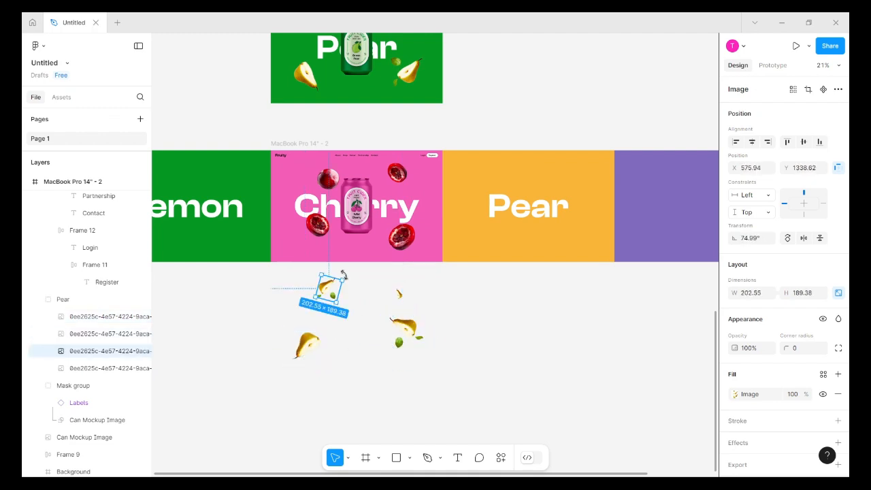
left_click_drag(346, 282, 356, 300)
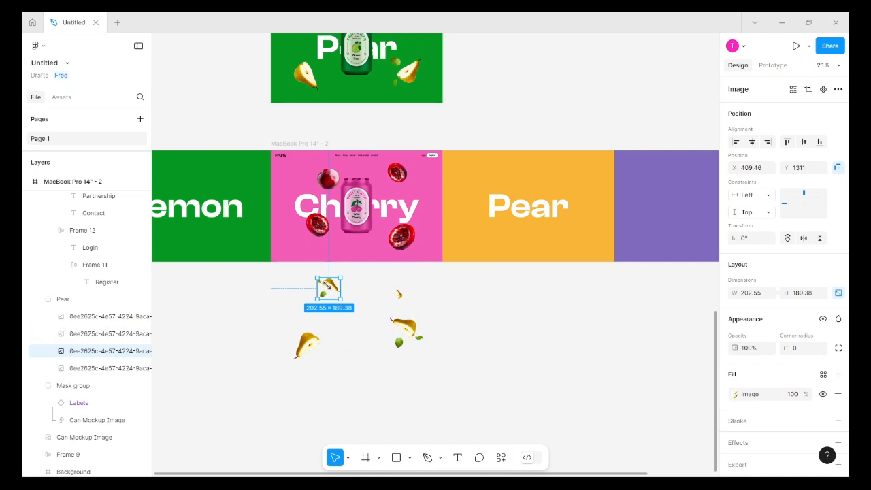
left_click_drag(318, 279, 328, 288)
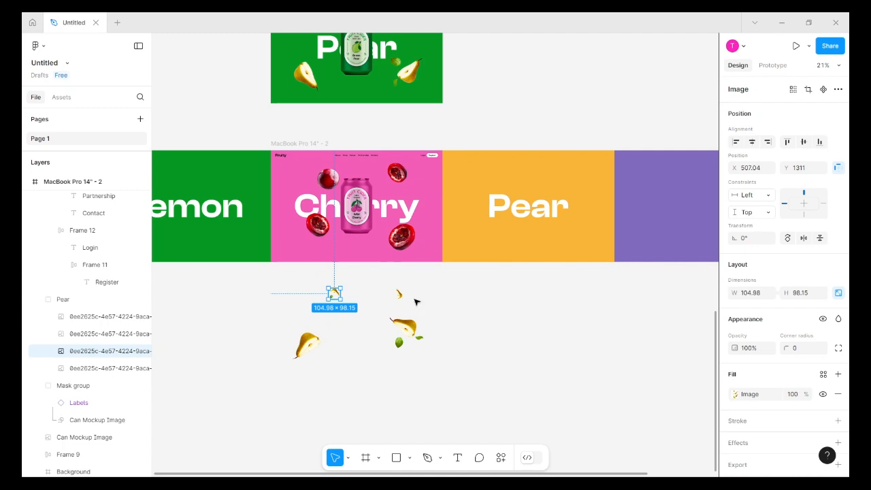
Turn Clip content back on for the MacBook Pro 14" - 2 frame.
left_click(389, 285)
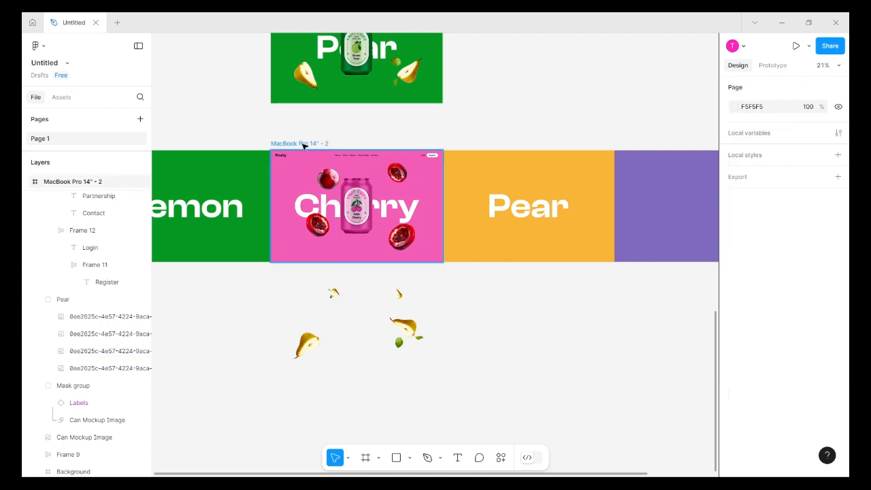
left_click(311, 158)
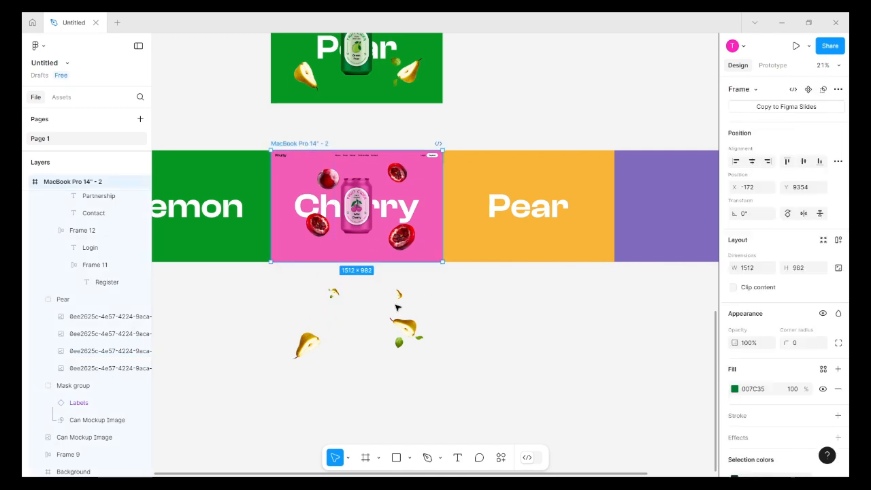
left_click(404, 326)
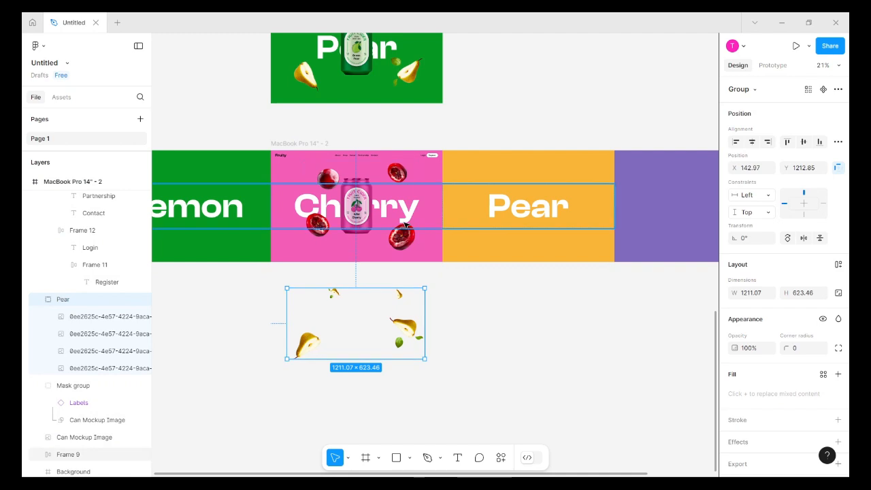
left_click(413, 243)
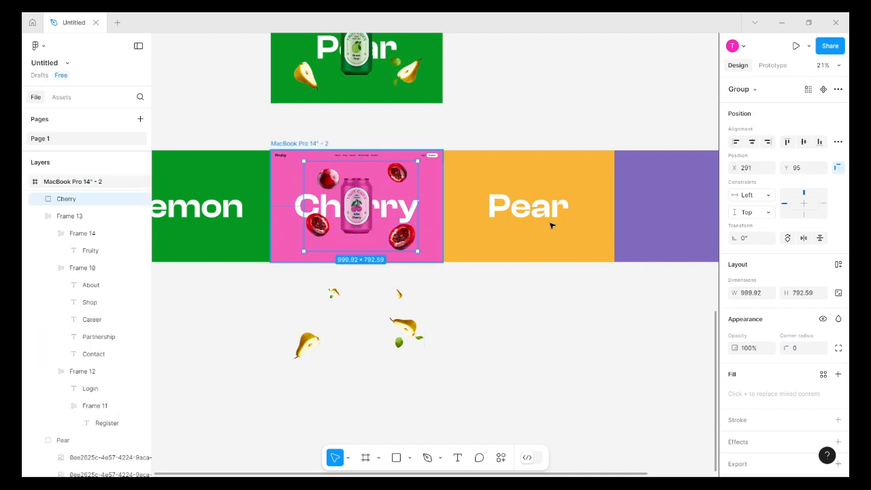
key("Escape")
left_click(733, 289)
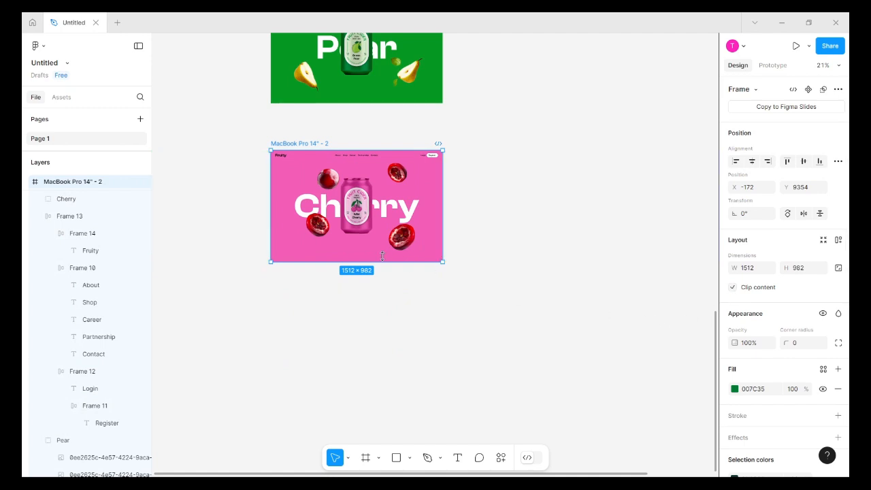
Paste the Cherry fruit group into the MacBook Pro 14" - 1 frame.
scroll(307, 96, "up", 3)
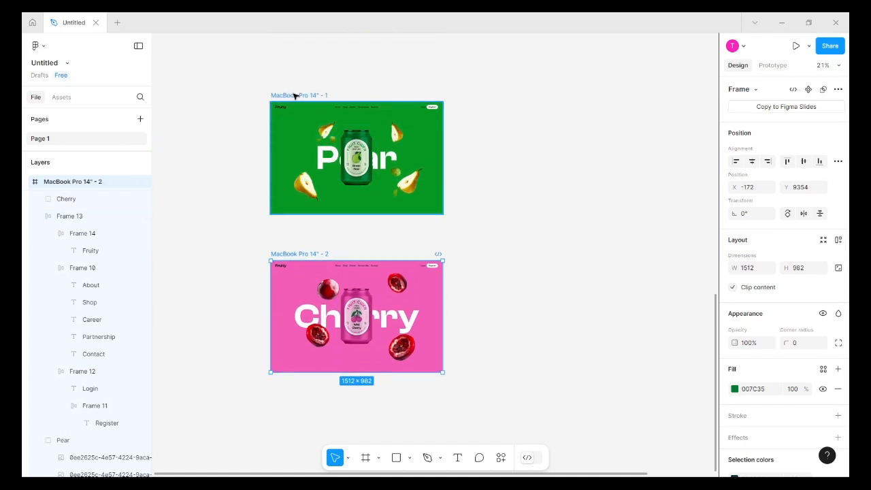
left_click(295, 96)
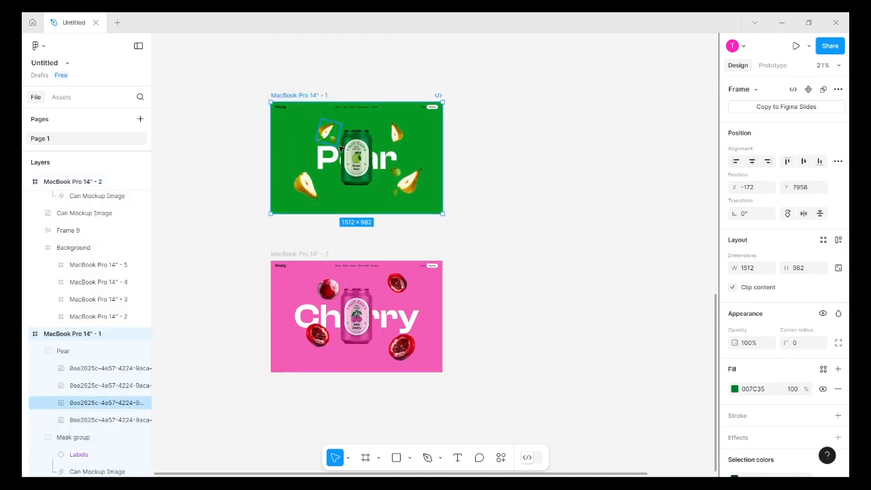
key("ctrl+v")
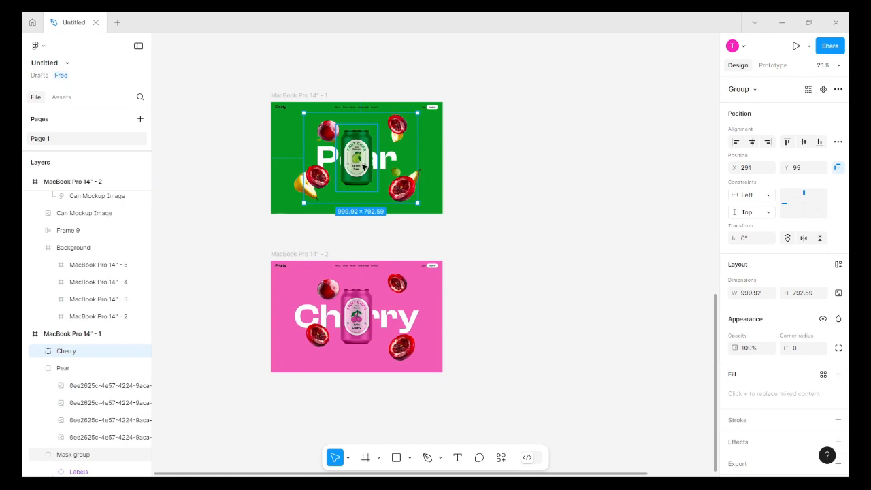
Shrink the pasted Cherry group to about 81 × 65 over the green can, rotate it 180° and set its opacity to 0%.
scroll(364, 167, "up", 5, "ctrl")
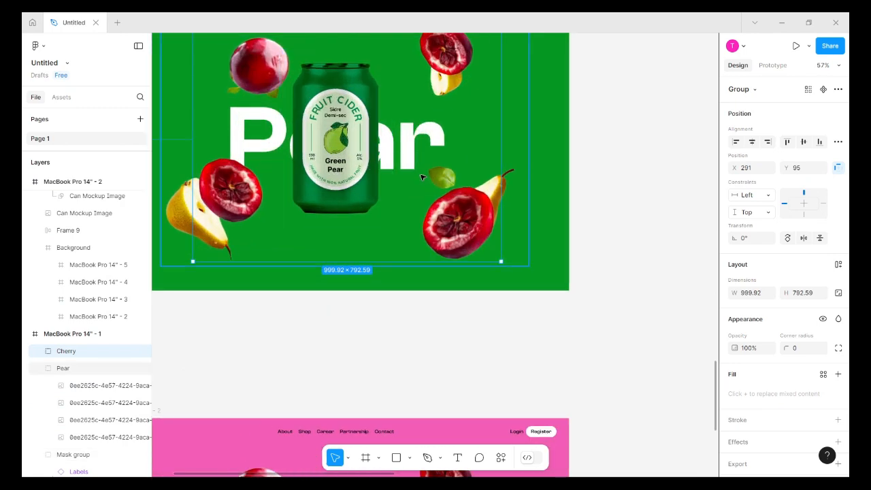
scroll(422, 177, "up", 3)
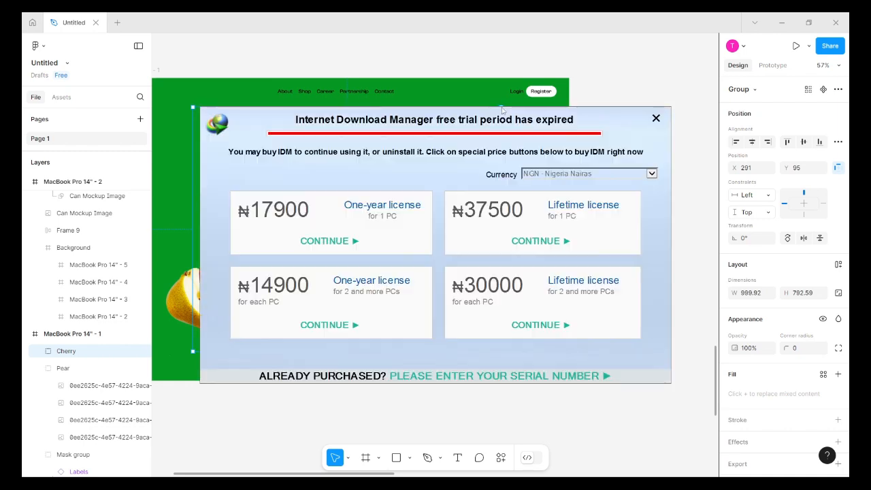
left_click(656, 119)
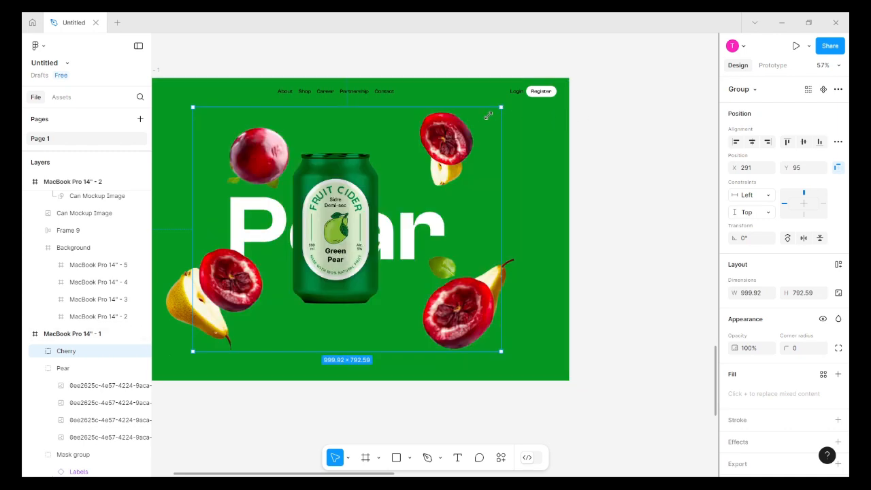
left_click_drag(488, 115, 346, 218)
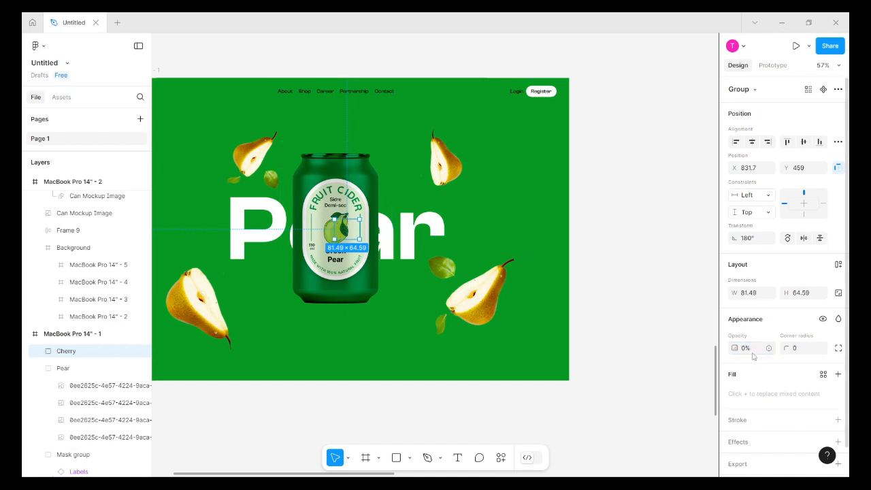
scroll(428, 340, "down", 5, "ctrl")
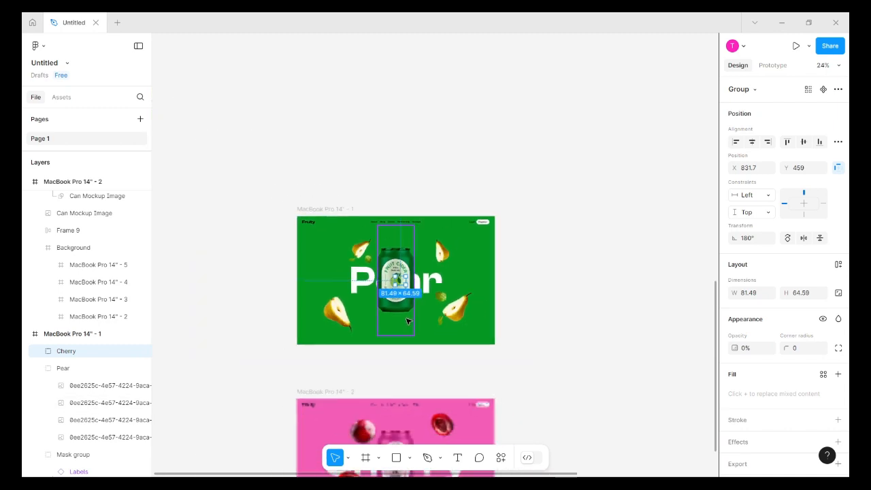
scroll(389, 278, "down", 4)
left_click(422, 243)
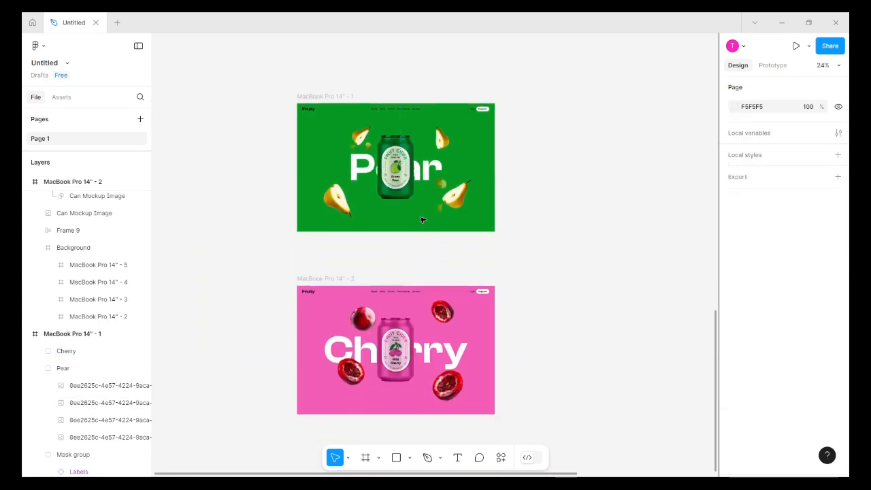
Duplicate the MacBook Pro 14" - 2 frame directly below the original, at about Y 10635.
left_click(322, 282)
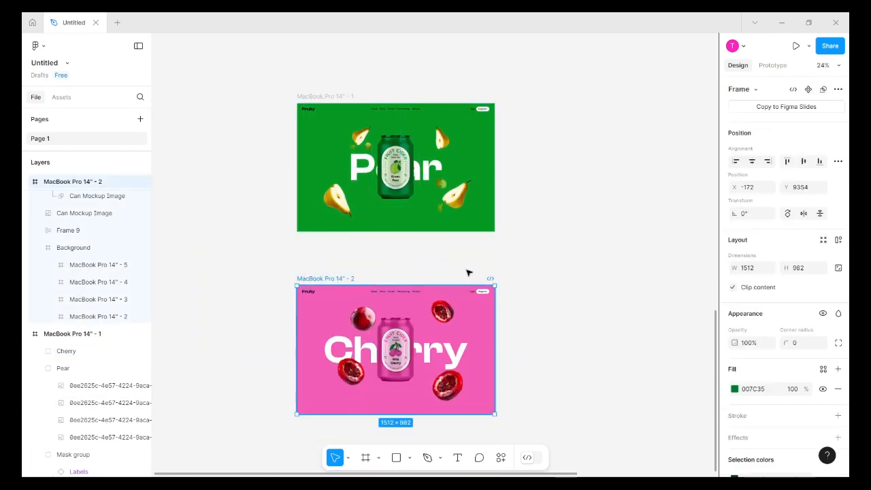
scroll(408, 259, "down", 2)
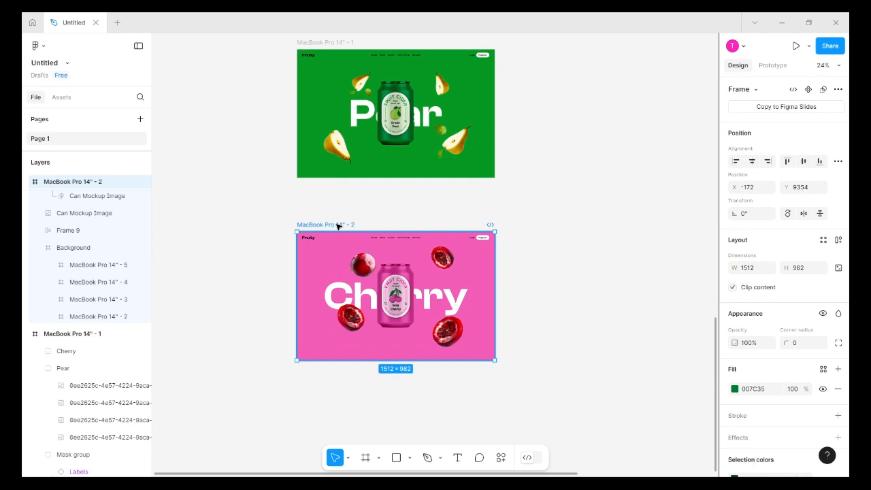
left_click_drag(333, 311, 343, 393, "alt")
scroll(420, 384, "down", 4)
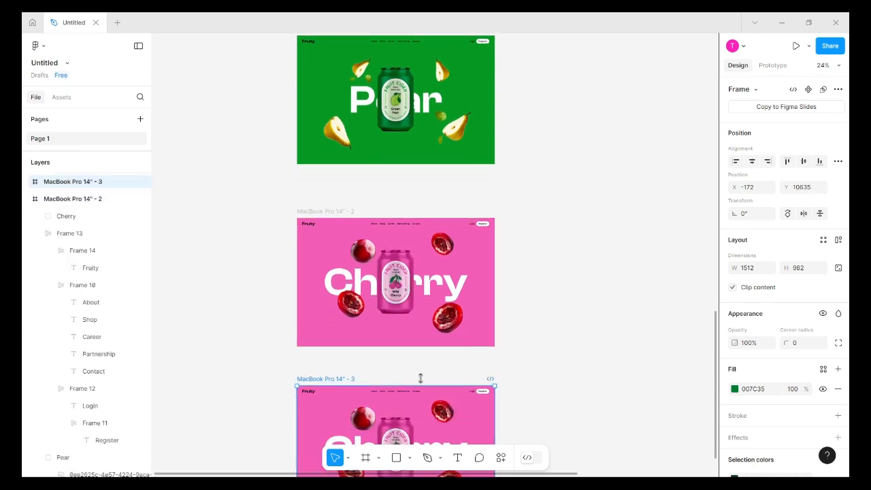
scroll(431, 333, "up", 3, "ctrl")
scroll(430, 333, "up", 2, "ctrl")
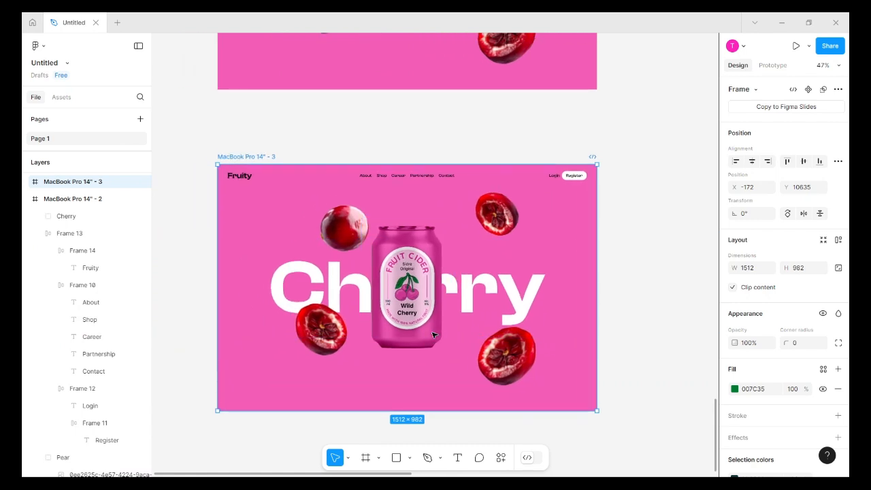
scroll(433, 335, "down", 2)
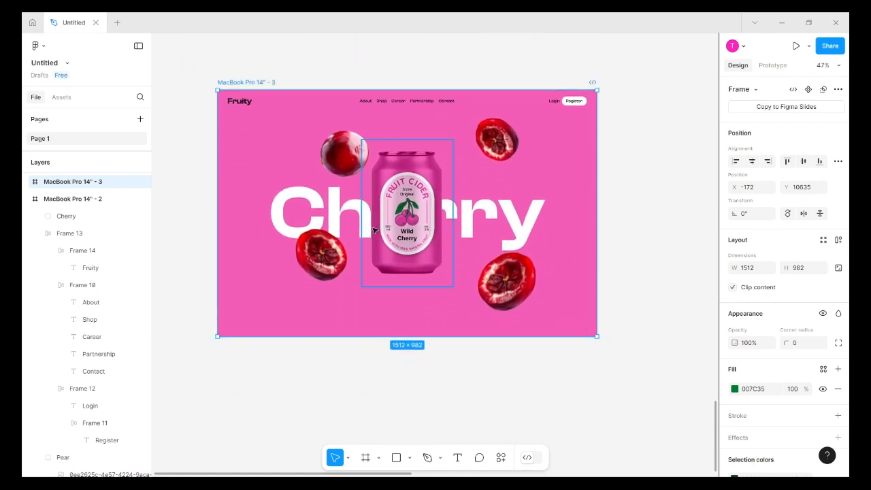
Shift the Labels strip in the can's mask group of MacBook Pro 14" - 3 horizontally to X 58 for the Fresh Lemon label.
left_click(436, 216)
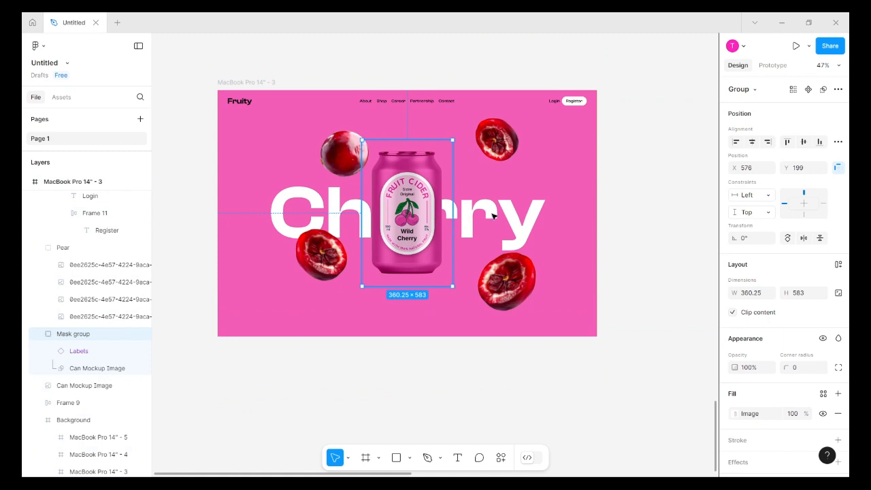
left_click(127, 349)
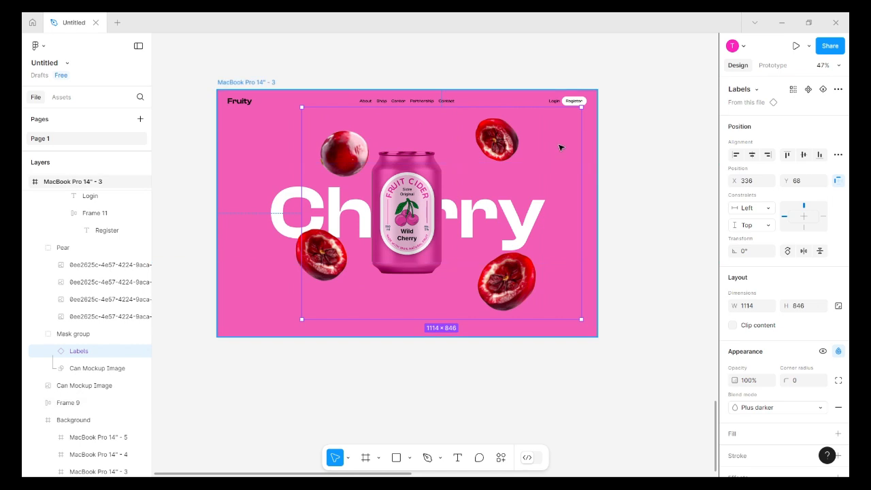
key("space")
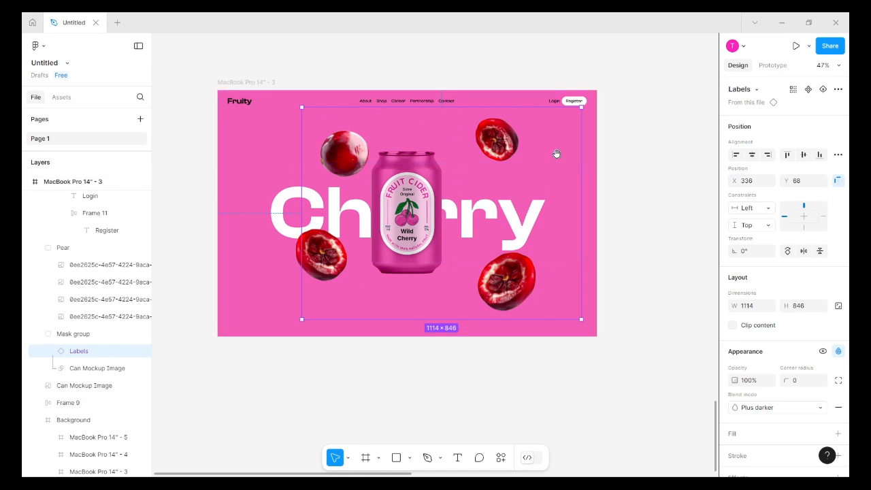
left_click_drag(545, 158, 489, 179)
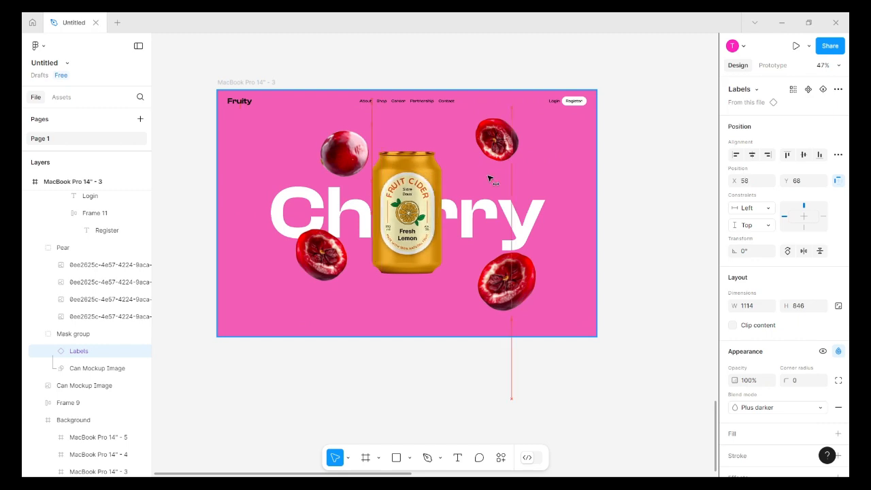
Nudge the Labels strip to X 54 so the Fresh Lemon label is centred on the can.
scroll(416, 255, "up", 10)
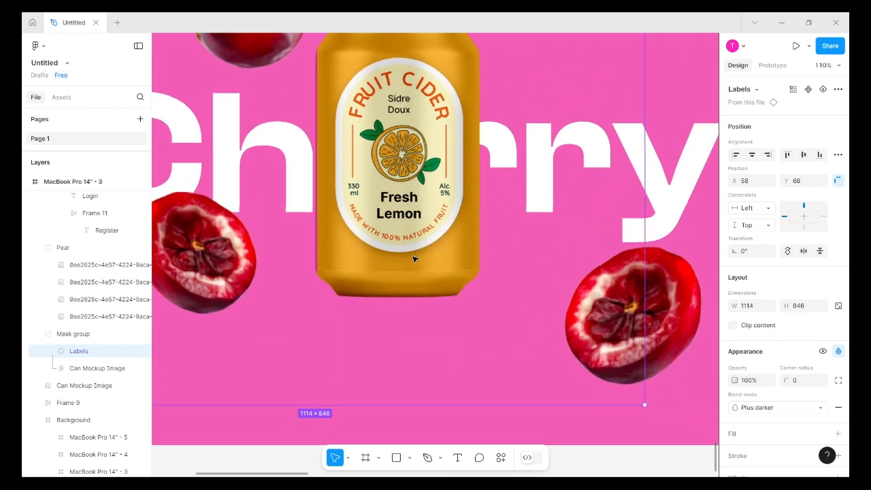
scroll(443, 271, "up", 2)
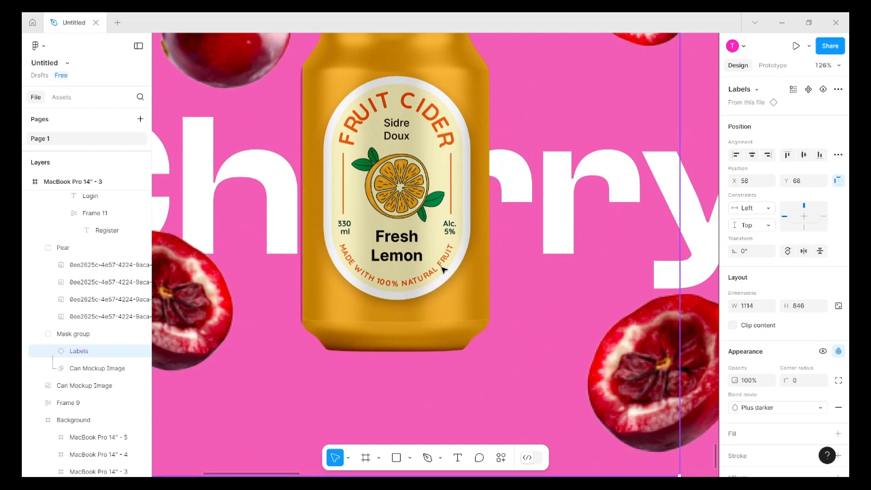
key("Left")
key("Left")
key("Left")
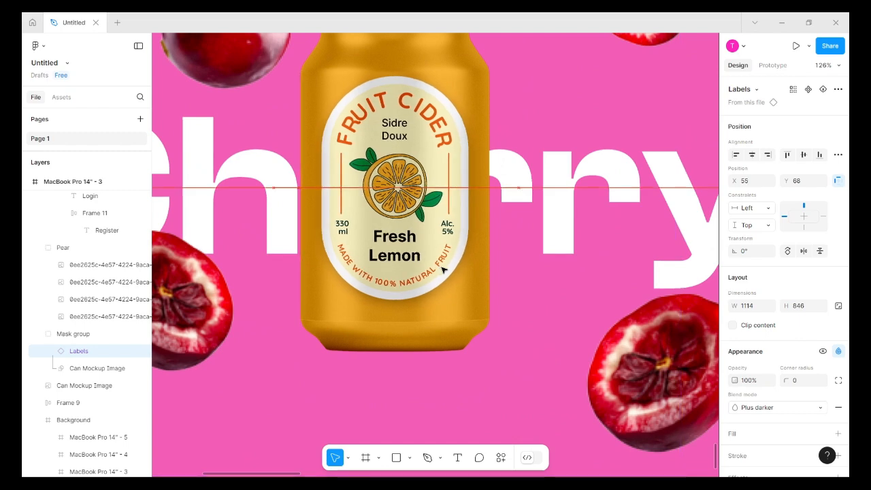
key("Left")
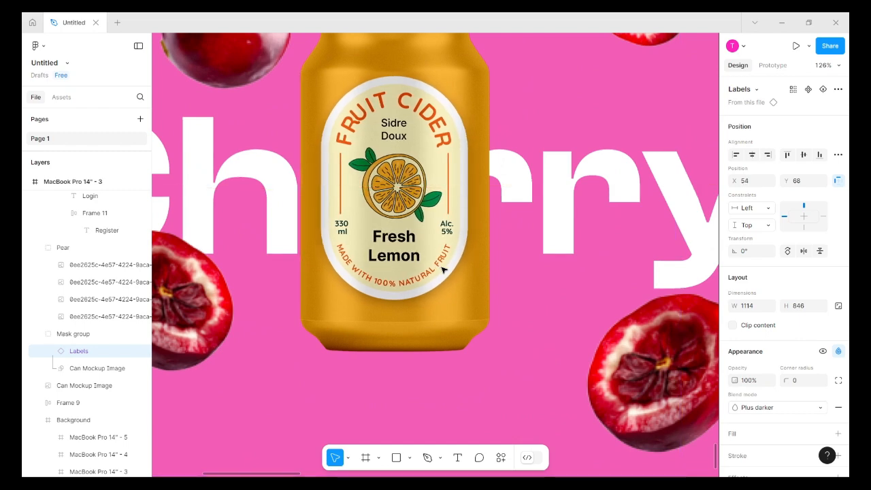
scroll(443, 270, "down", 8)
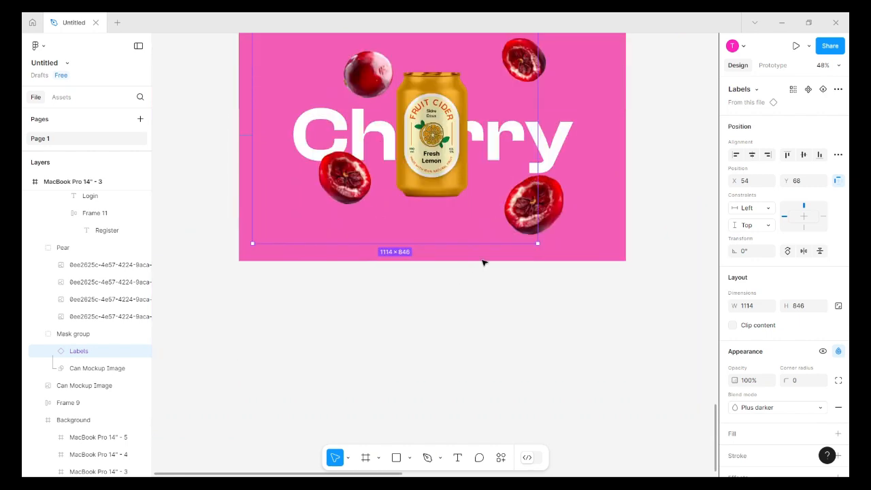
scroll(535, 267, "up", 3)
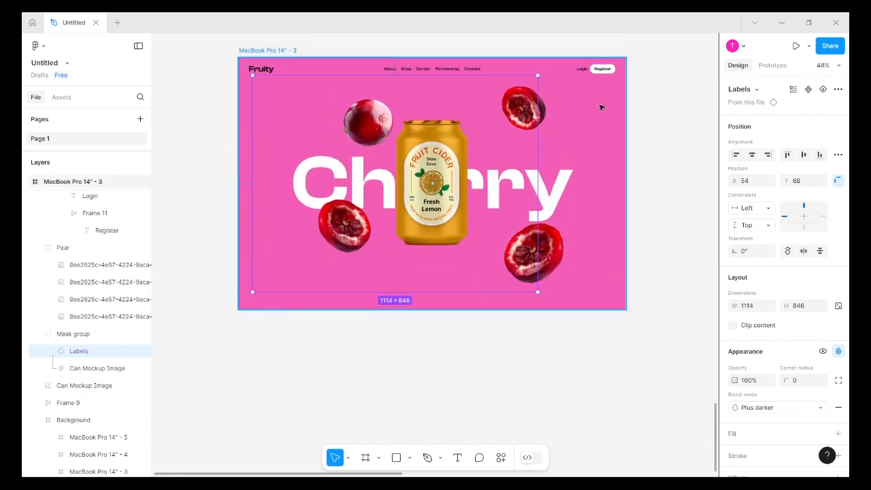
Shift the Background strip of MacBook Pro 14" - 3 to X -3024 so its orange panel fills the frame.
left_click(601, 108)
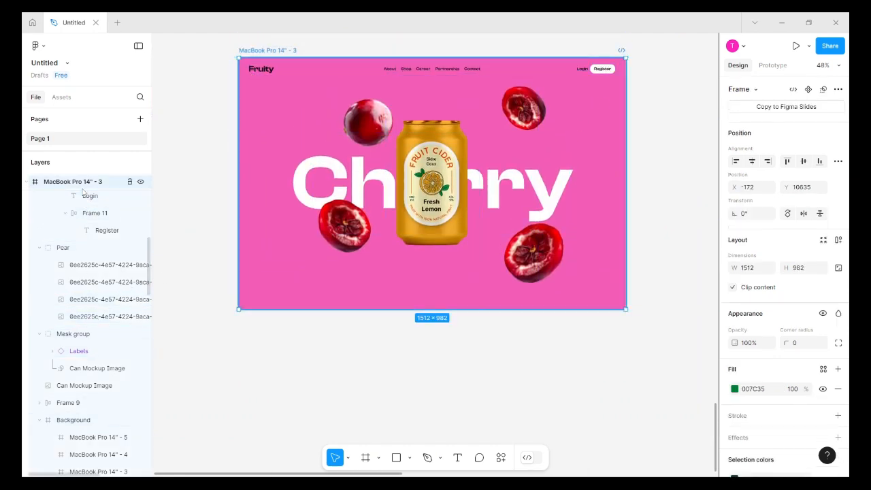
scroll(82, 351, "down", 4)
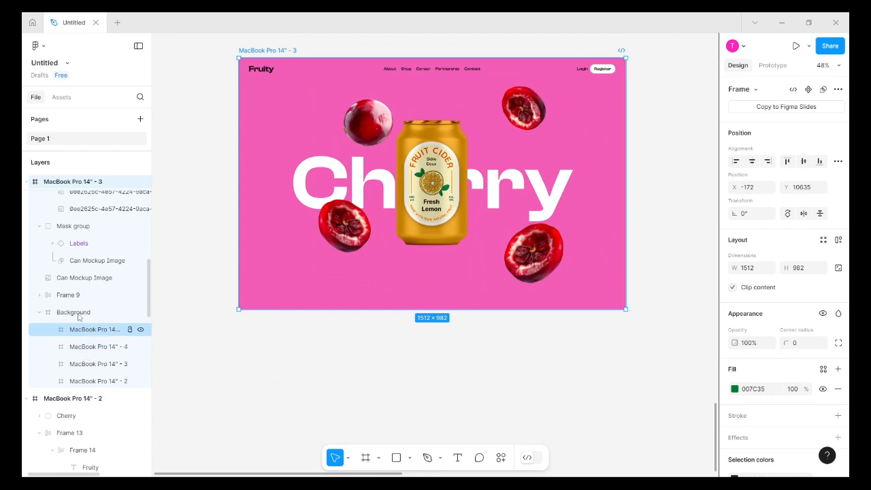
left_click(78, 315)
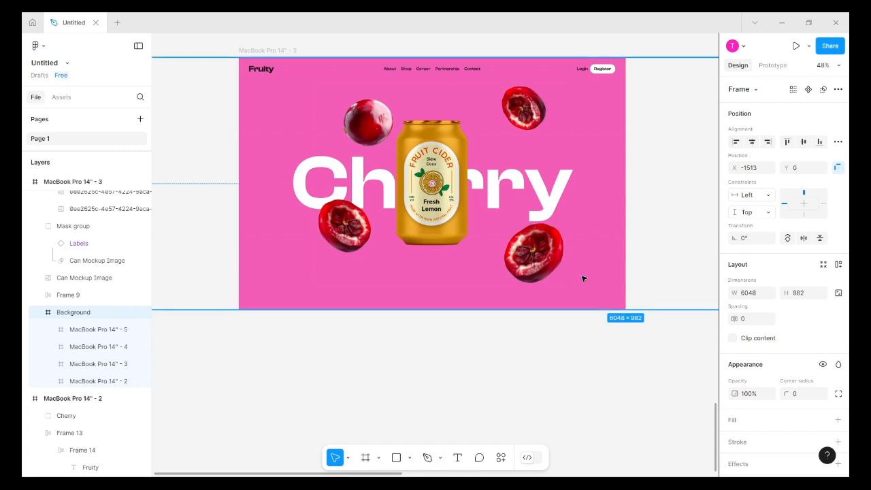
left_click_drag(581, 276, 198, 275)
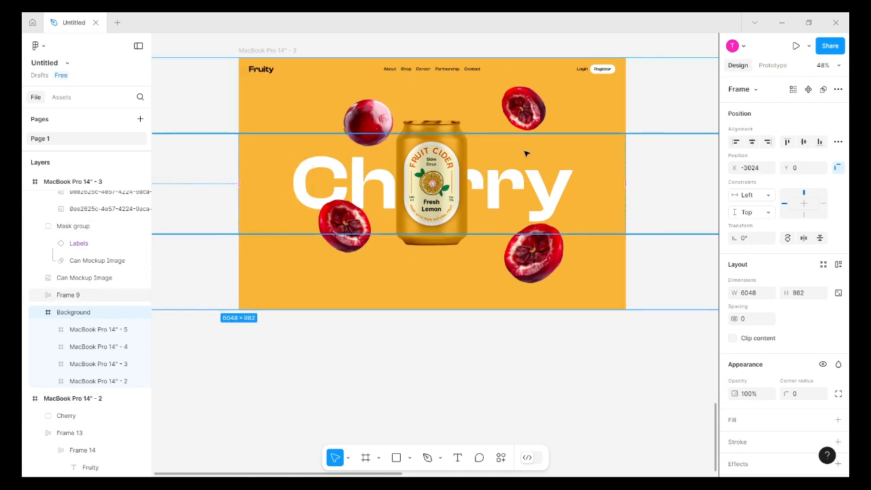
Move the Cherry fruit group straight down out of the MacBook Pro 14" - 3 frame, to Y 1015.
left_click(538, 114)
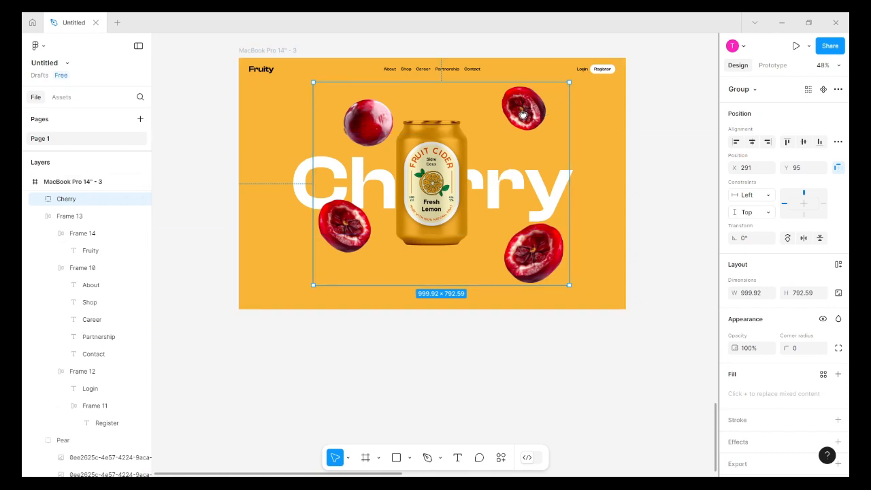
left_click_drag(523, 114, 525, 119)
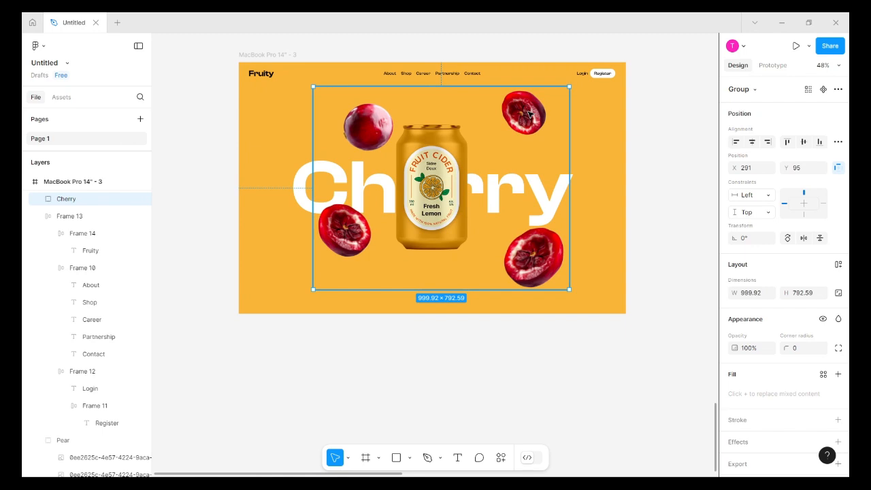
left_click_drag(529, 114, 484, 247)
scroll(492, 255, "down", 5, "ctrl")
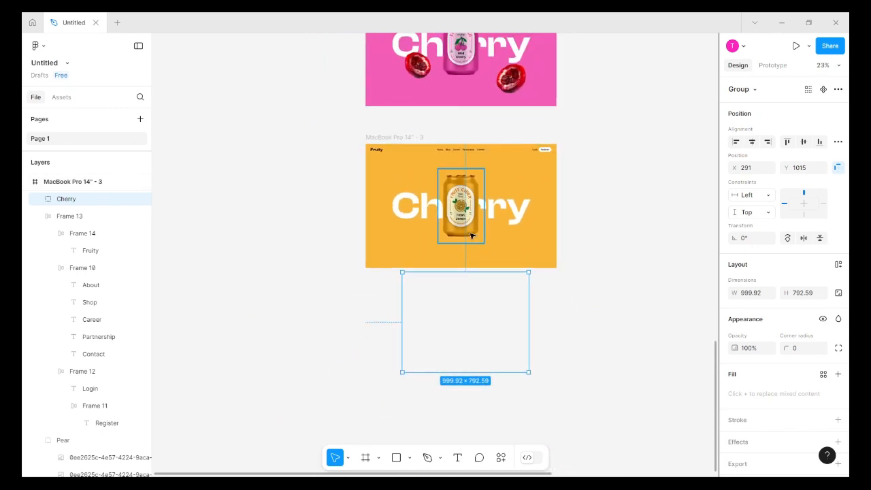
Copy the Lemon fruit group from the source fruit images above the Labels component into the MacBook Pro 14" - 3 frame.
scroll(524, 207, "down", 5)
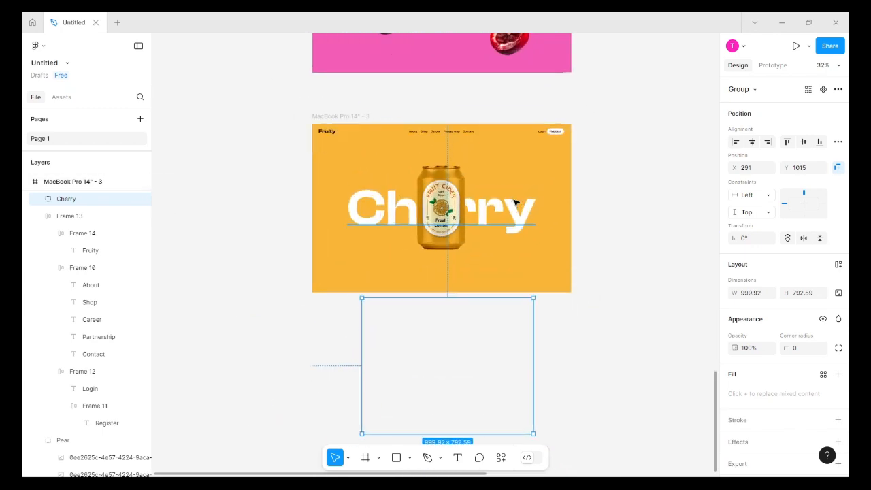
scroll(595, 201, "down", 2)
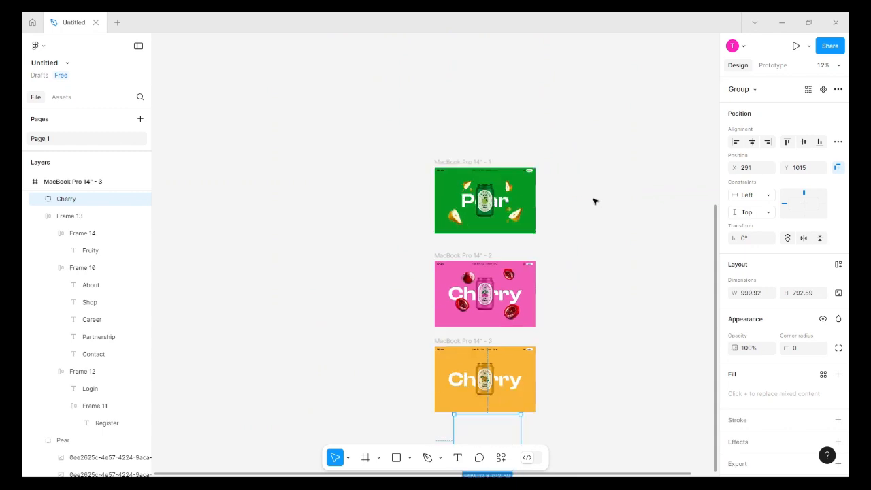
scroll(593, 197, "up", 4)
scroll(590, 197, "down", 4)
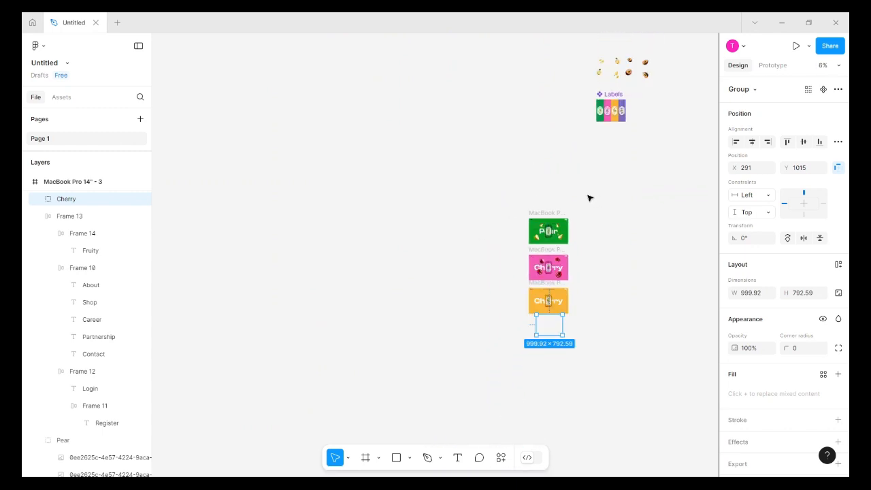
scroll(616, 170, "up", 2)
left_click(616, 107)
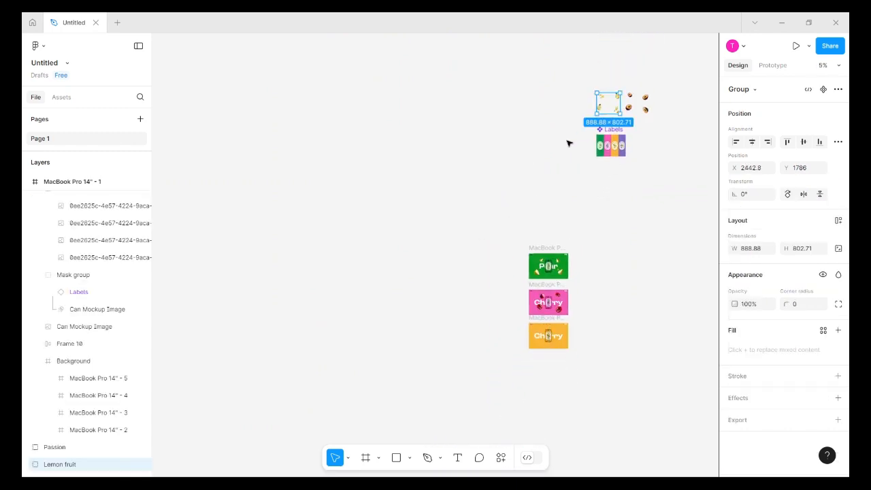
scroll(578, 272, "down", 3)
scroll(574, 266, "up", 6)
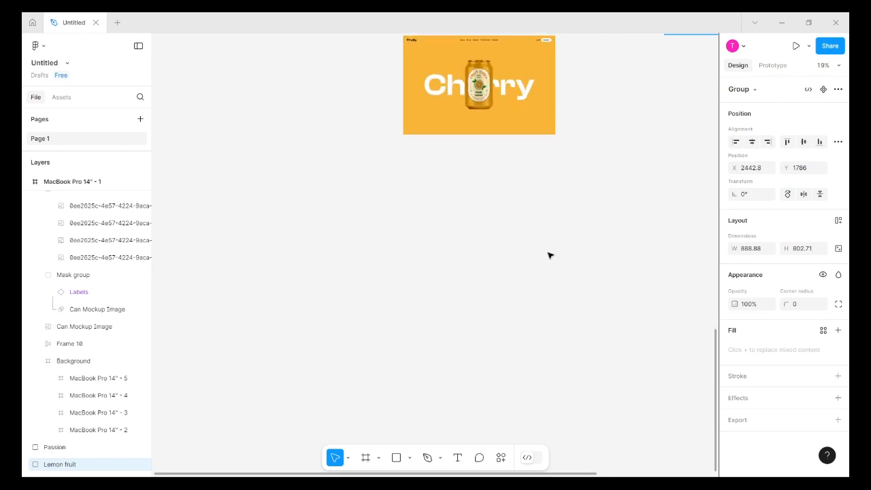
scroll(477, 224, "up", 4)
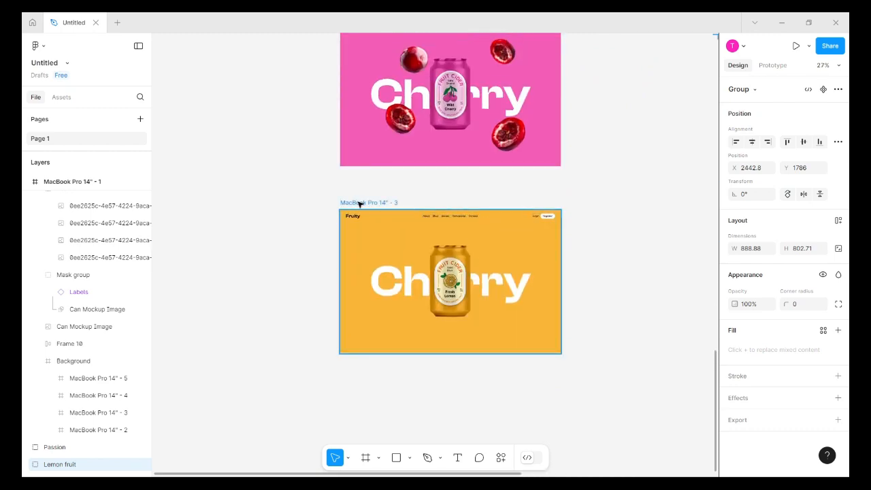
left_click(368, 203)
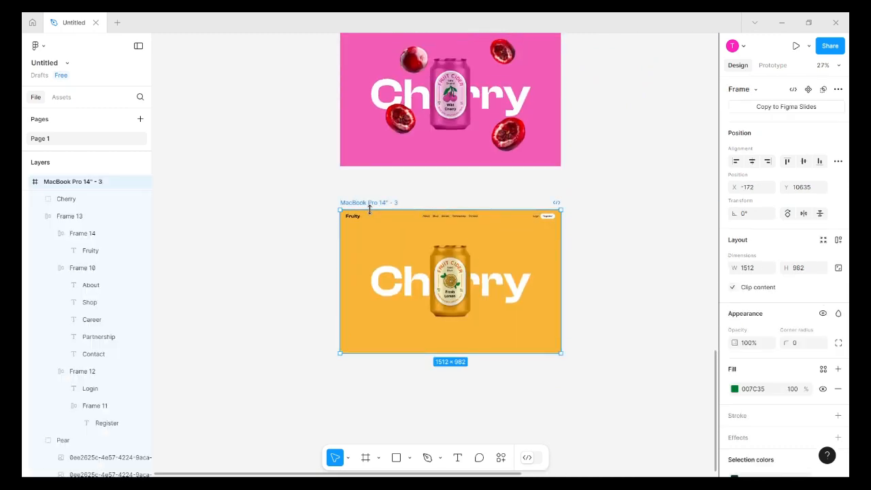
key("ctrl+v")
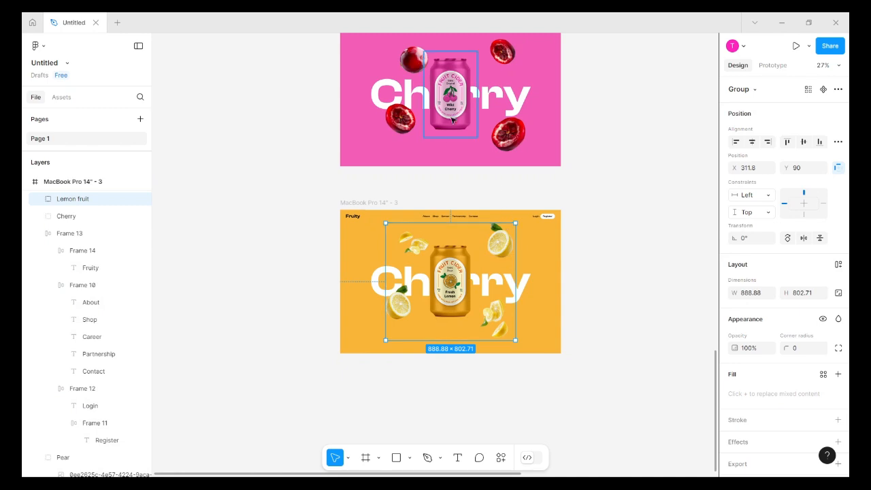
Paste the Lemon fruit group into the MacBook Pro 14" - 2 frame.
scroll(408, 88, "up", 2)
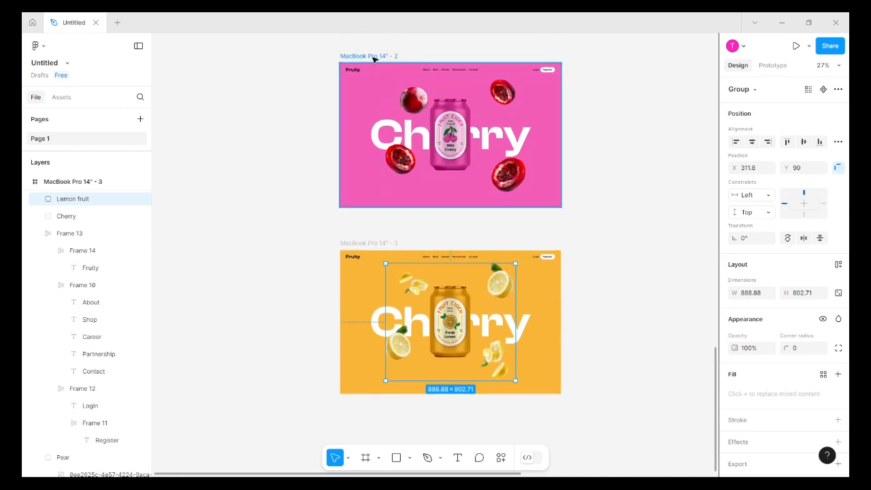
left_click(374, 59)
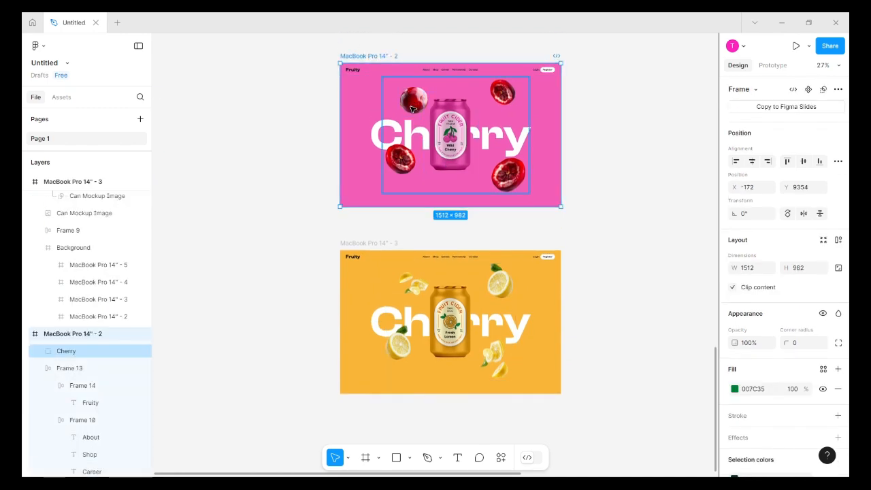
key("ctrl+v")
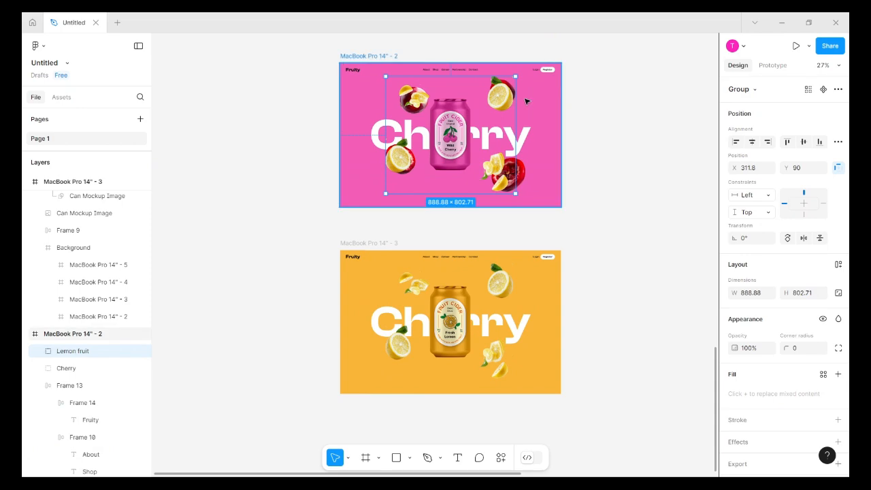
Shrink the pasted Lemon fruit group about its centre to about 85 × 77 over the pink can and set its opacity to 0%.
scroll(399, 141, "up", 5)
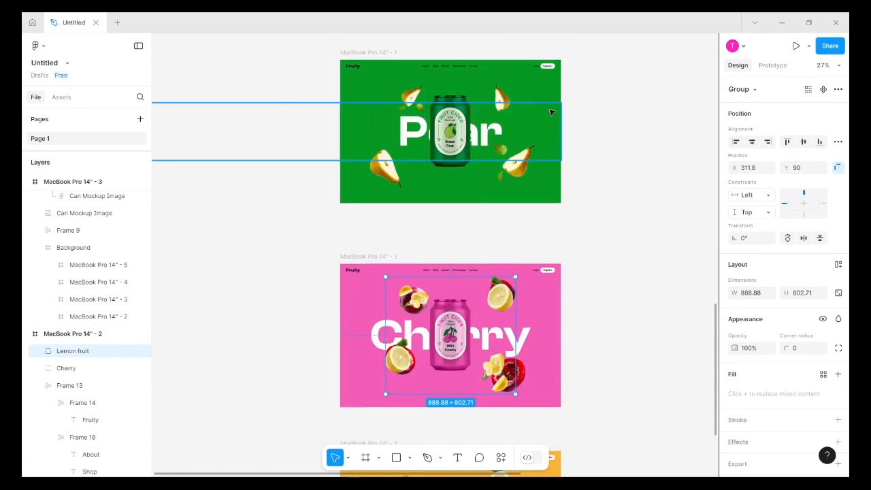
scroll(507, 326, "up", 5)
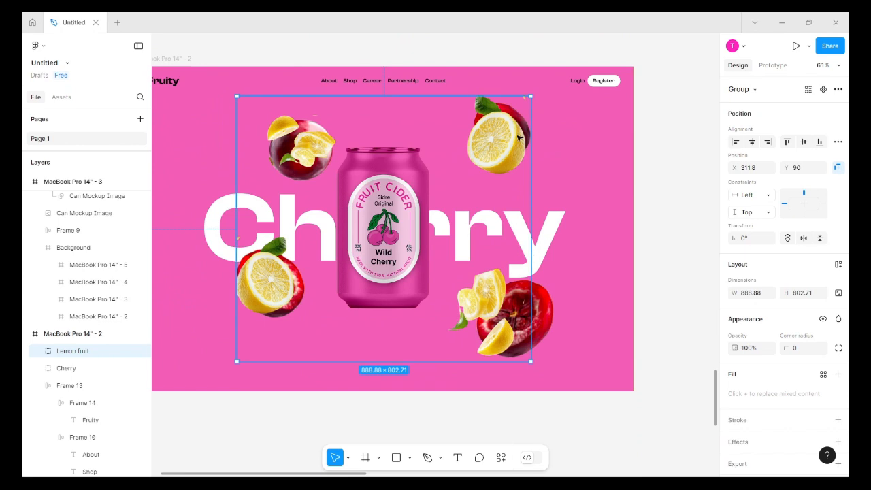
key("alt")
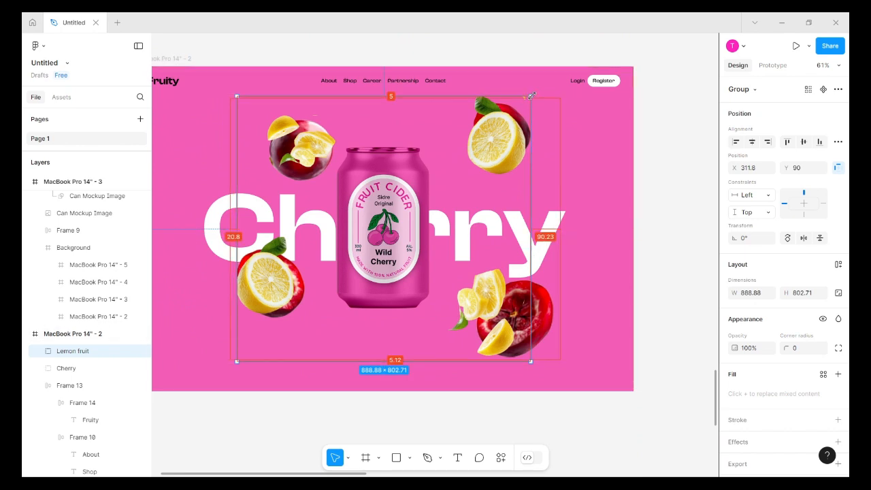
left_click_drag(528, 99, 398, 215)
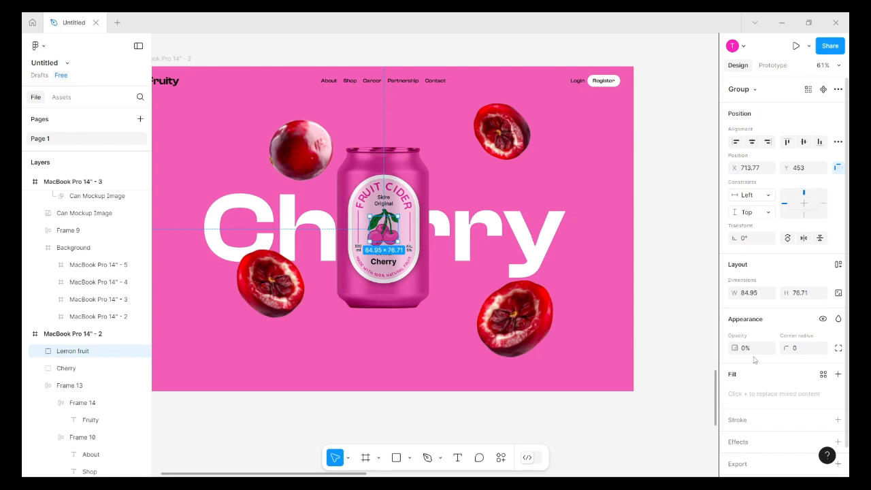
Send the Lemon fruit group backward in MacBook Pro 14" - 2 until it sits beneath the can's Mask group.
key("ctrl+bracketleft")
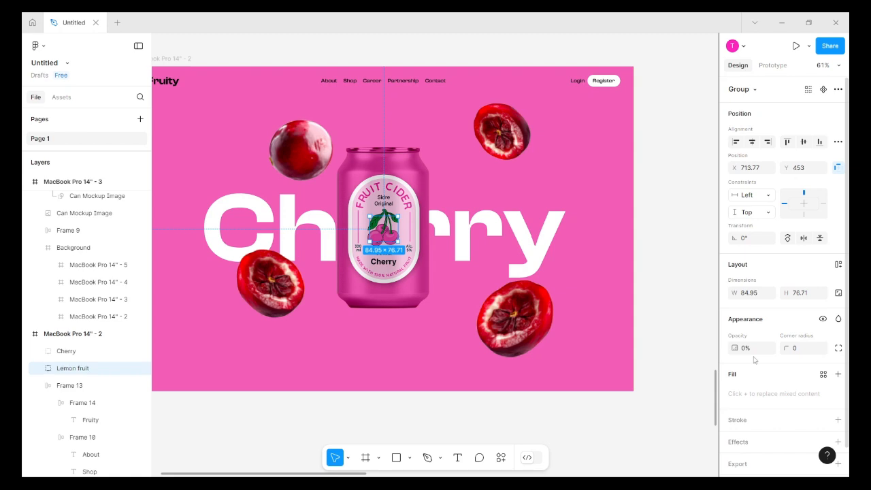
key("ctrl+bracketleft")
key("ctrl+bracketleft")
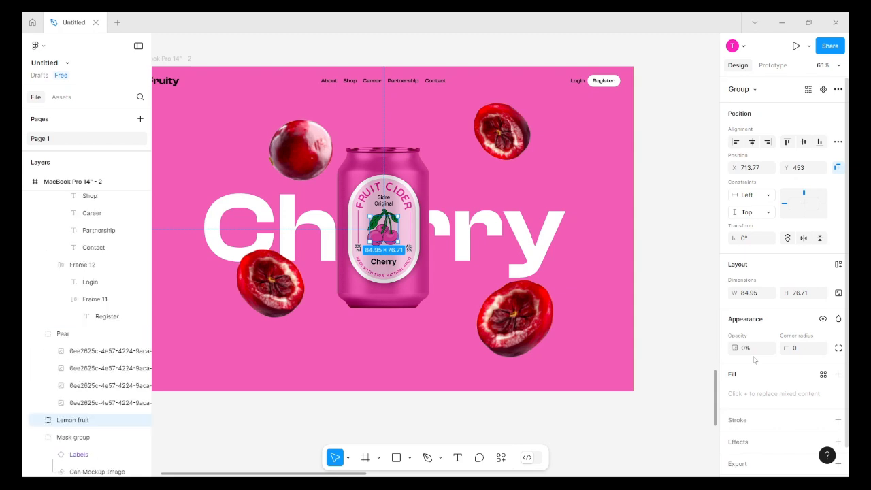
key("ctrl+bracketleft")
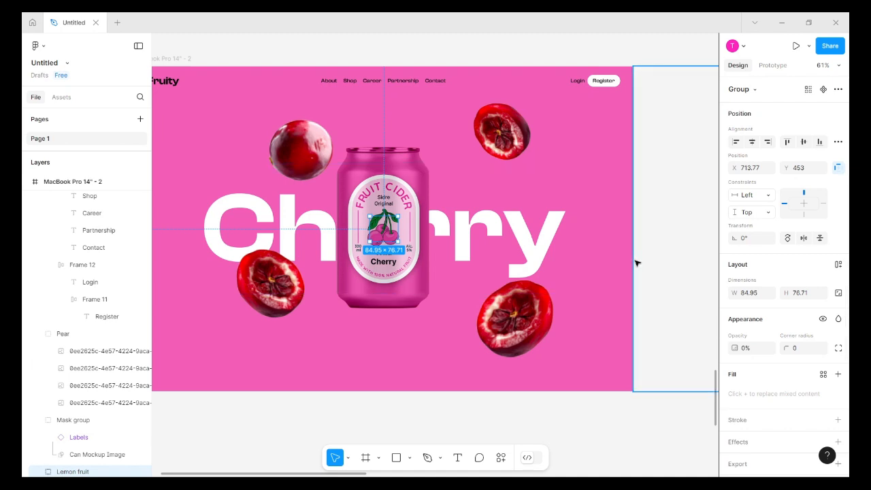
Send the Lemon fruit group backward in MacBook Pro 14" - 2 until it sits beneath the Can Mockup Image.
key("ctrl+bracketleft")
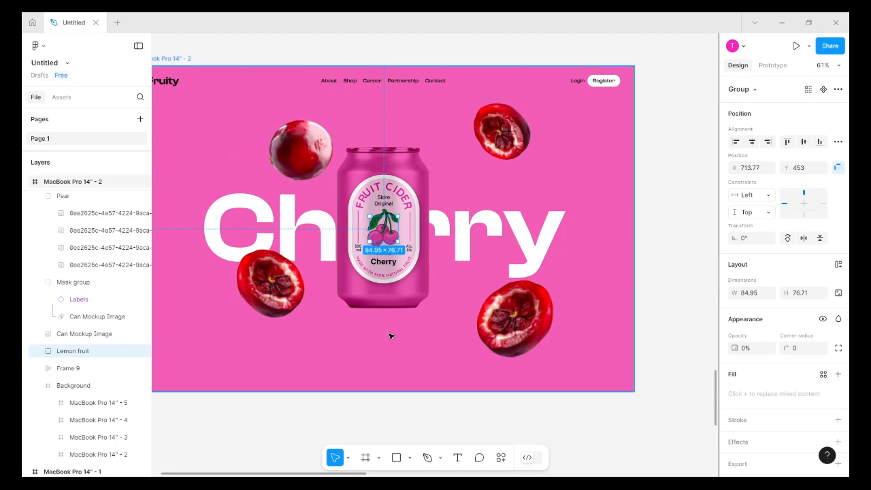
left_click(458, 313)
Shift the flavour-name strip in MacBook Pro 14" - 3 horizontally to X -1513 so that Lemon sits behind the can.
scroll(439, 278, "down", 1)
scroll(436, 279, "down", 3)
scroll(440, 286, "down", 3)
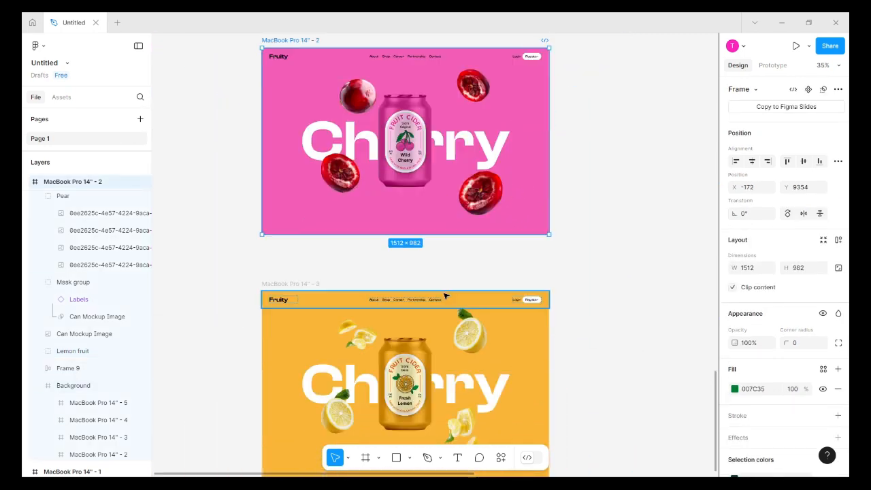
scroll(480, 297, "down", 2)
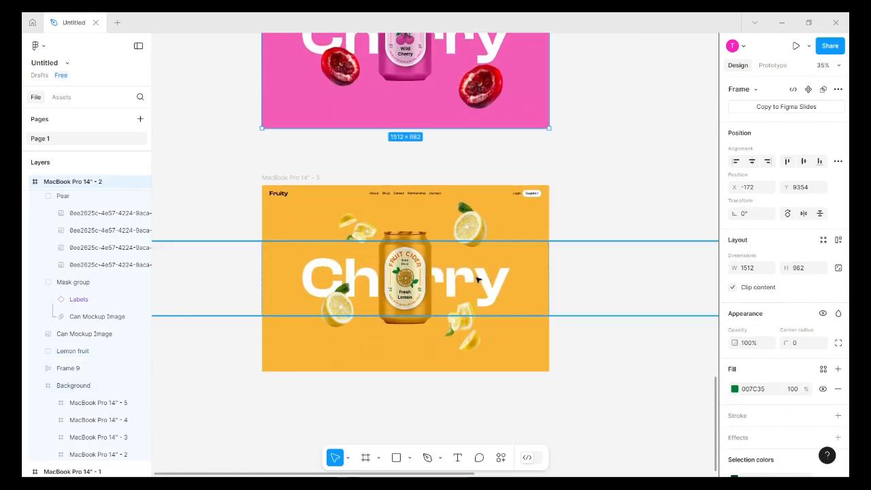
left_click(478, 279)
scroll(309, 301, "down", 2)
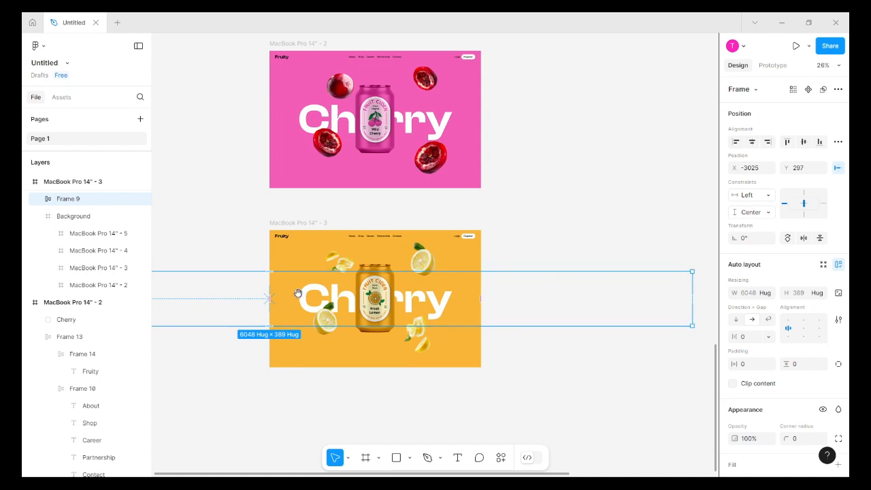
left_click_drag(297, 293, 312, 294)
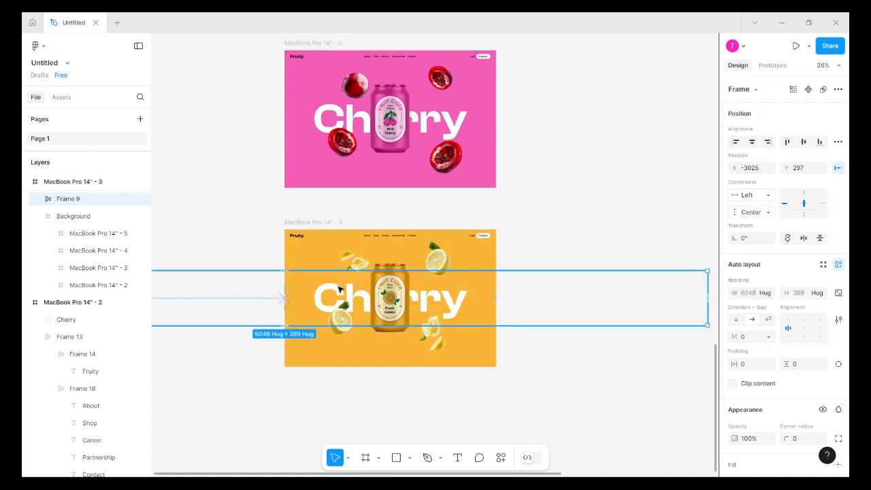
left_click_drag(481, 297, 654, 297)
left_click_drag(660, 293, 690, 301)
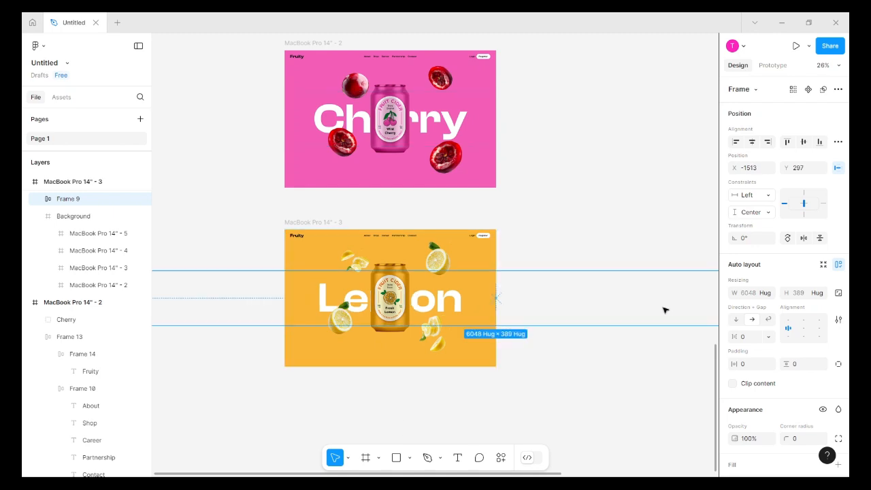
Duplicate the MacBook Pro 14" - 3 frame directly below the original, leaving a gap of 340.
left_click(386, 345)
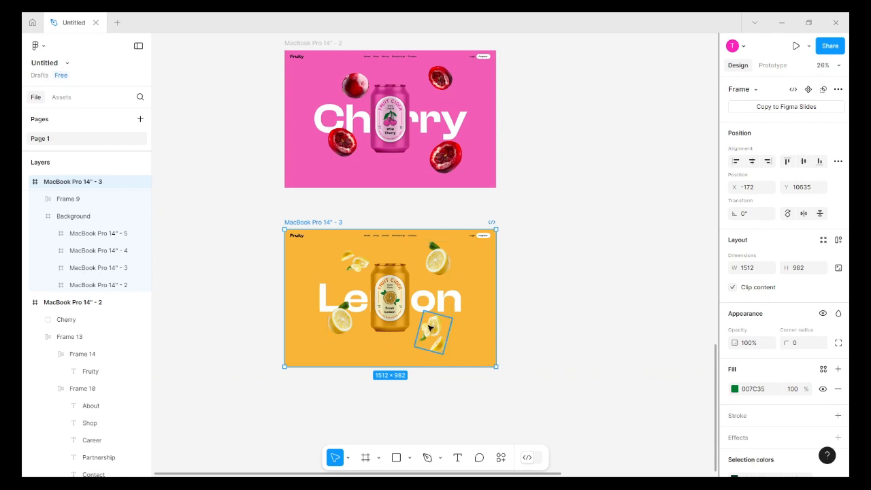
scroll(433, 329, "down", 3)
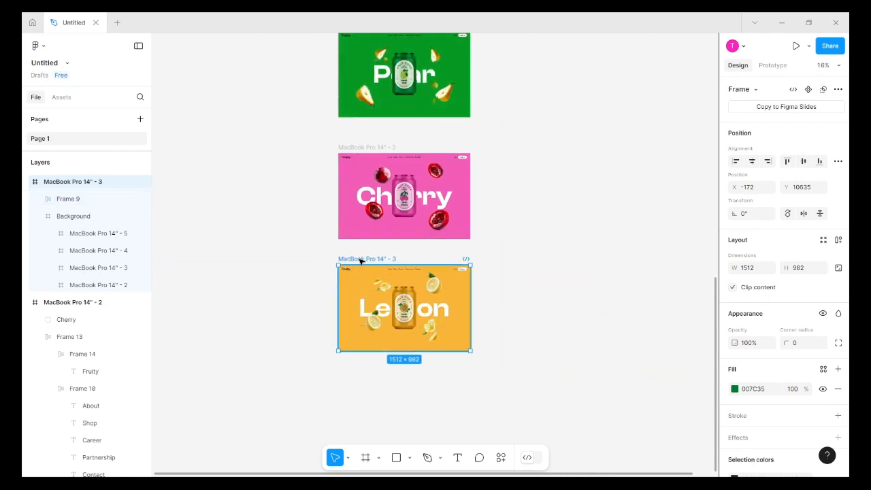
scroll(458, 259, "down", 2)
scroll(461, 270, "up", 2)
scroll(461, 269, "up", 1)
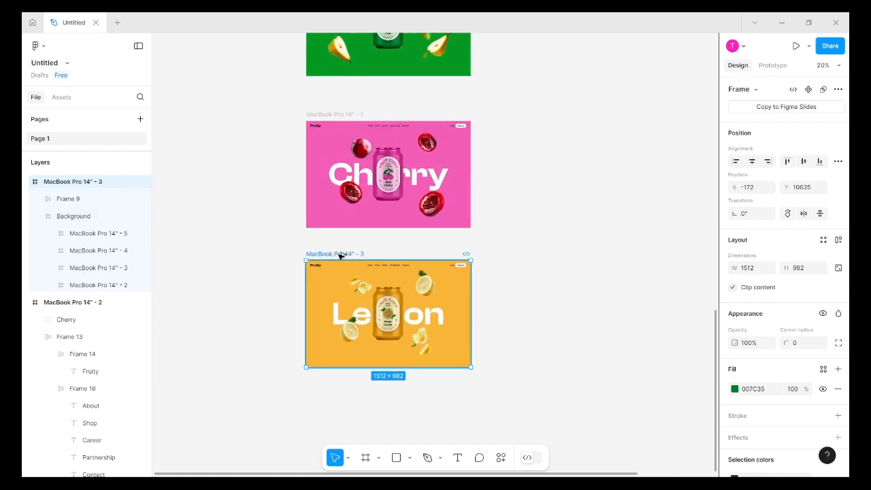
left_click_drag(340, 255, 346, 399)
key("alt")
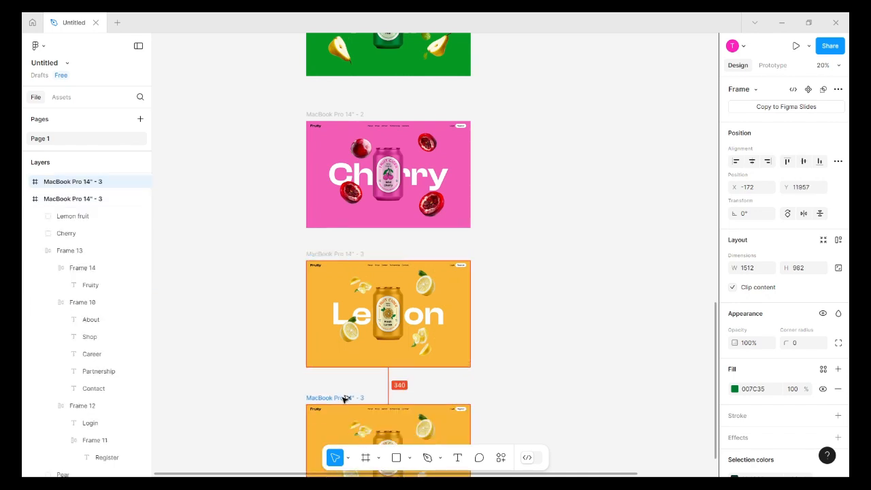
Move the Labels inside the can's Mask group in MacBook Pro 14" - 4 to X -224, putting the Exotic Mix label on the can.
scroll(442, 334, "down", 5)
scroll(413, 273, "up", 5)
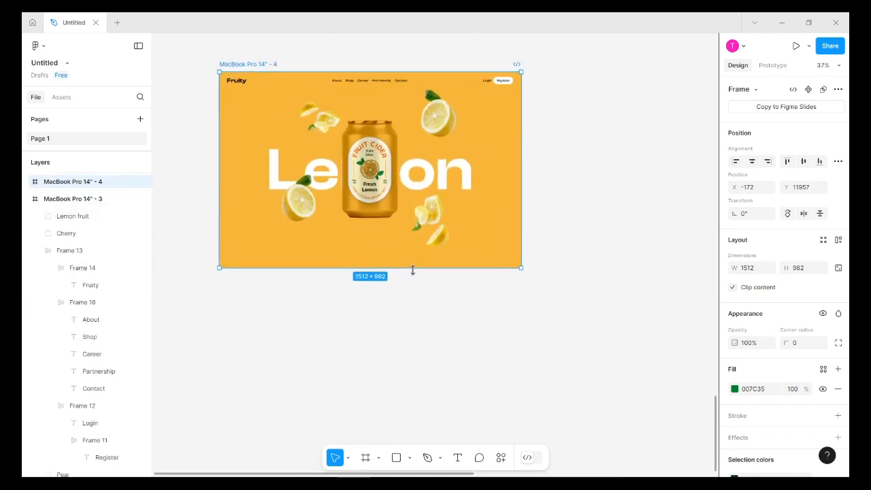
scroll(428, 267, "left", 3)
scroll(434, 263, "up", 4)
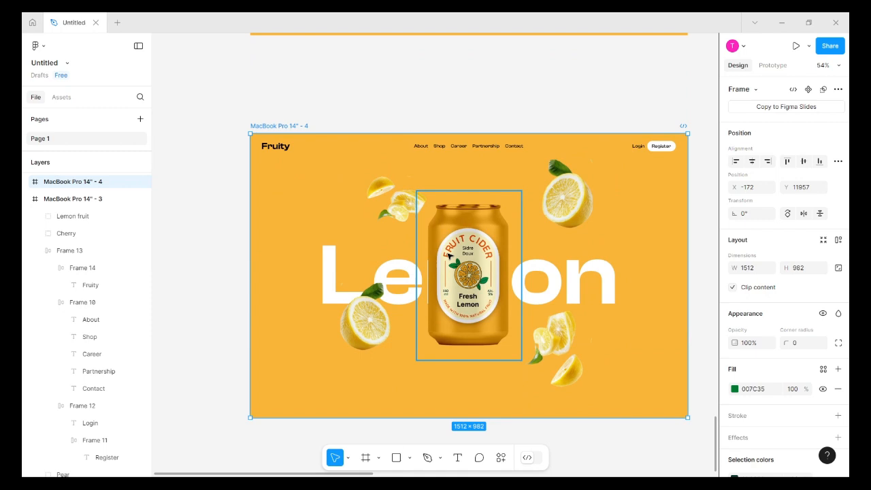
double_click(507, 259)
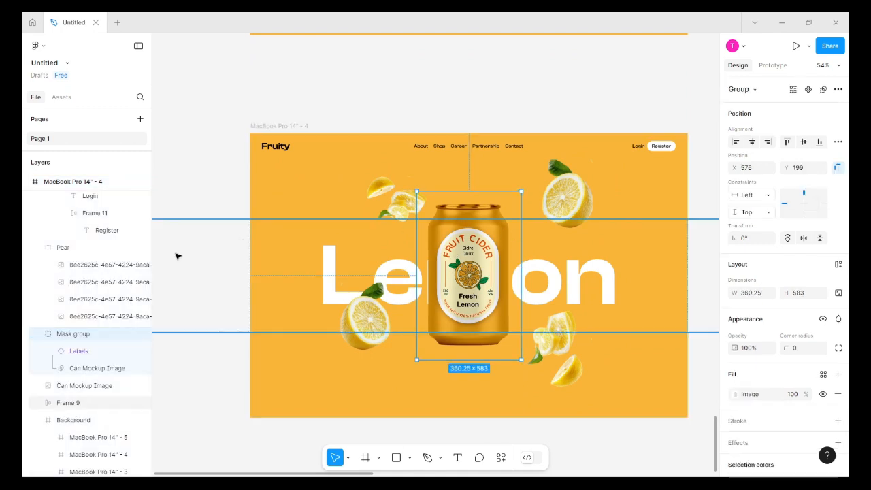
left_click(78, 352)
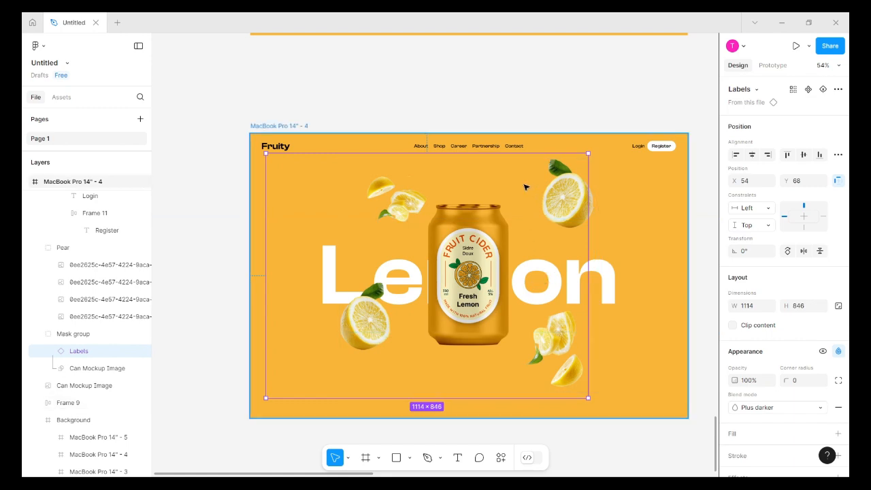
left_click_drag(525, 187, 444, 203)
scroll(479, 249, "up", 5)
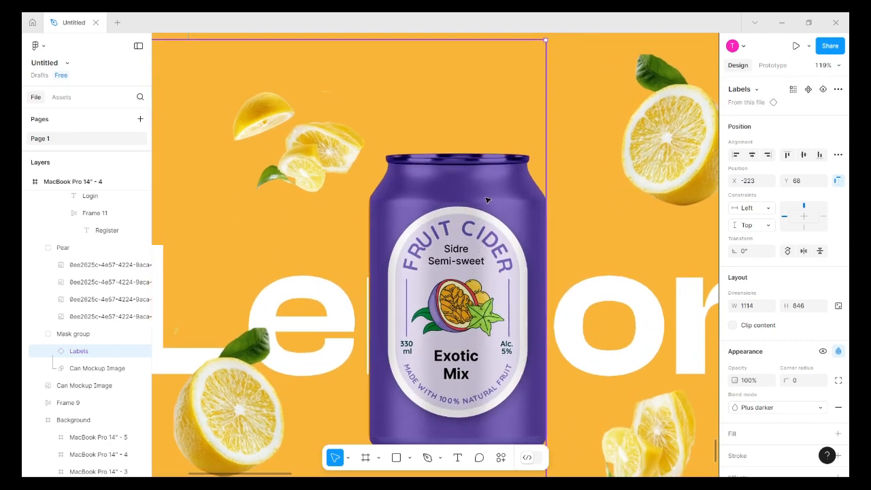
key("Left")
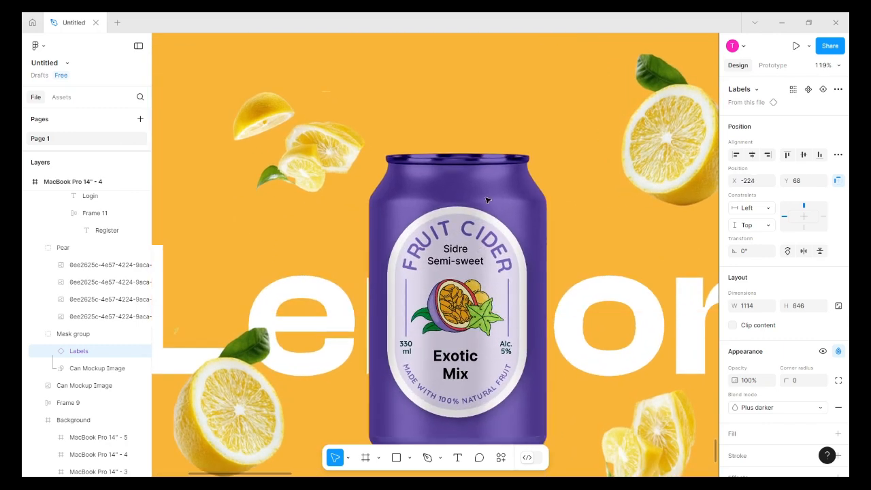
scroll(488, 199, "down", 6)
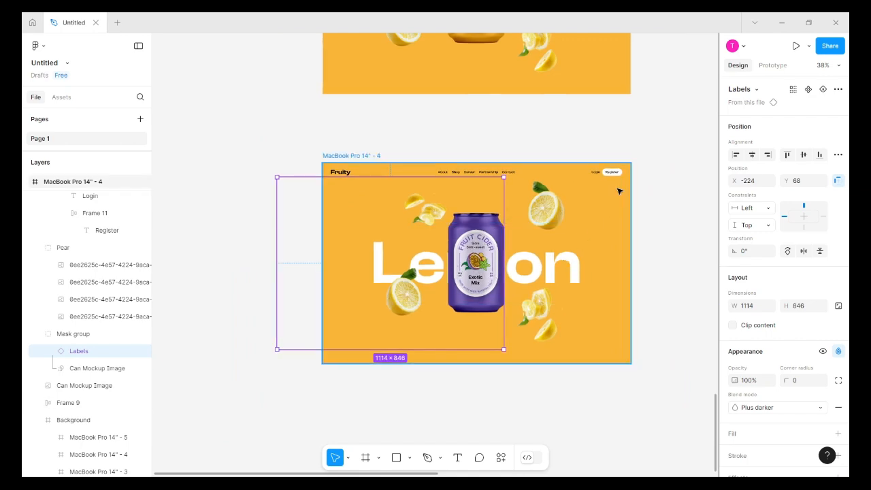
left_click(602, 206)
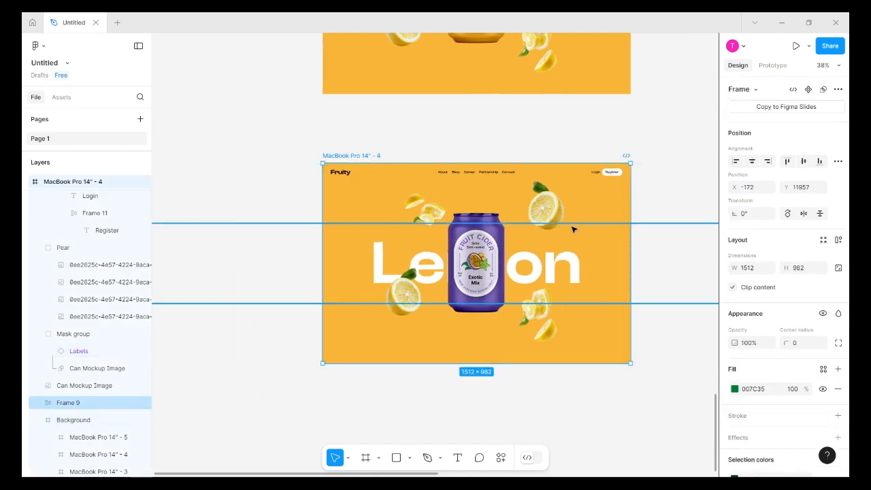
scroll(565, 228, "down", 3)
scroll(562, 227, "right", 2)
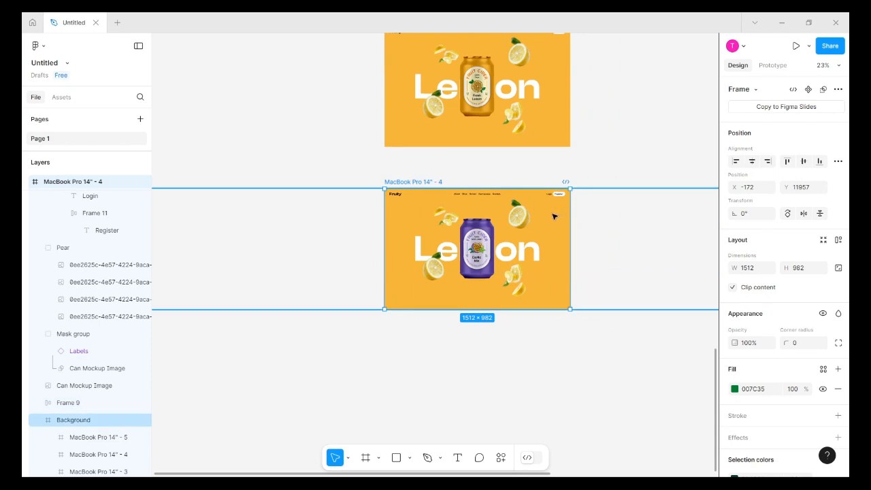
mouse_move(553, 217)
left_mouse_down()
mouse_move(542, 215)
mouse_move(556, 219)
left_mouse_up()
left_click_drag(549, 218, 560, 223)
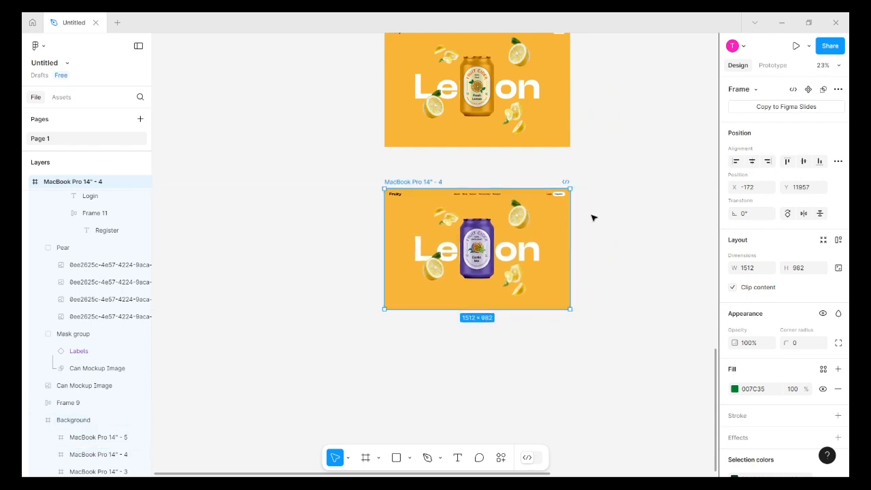
key("Escape")
key("ctrl+z")
Slide the Background strip in MacBook Pro 14" - 4 horizontally to X -4536 so its purple section fills the frame.
scroll(95, 386, "down", 2)
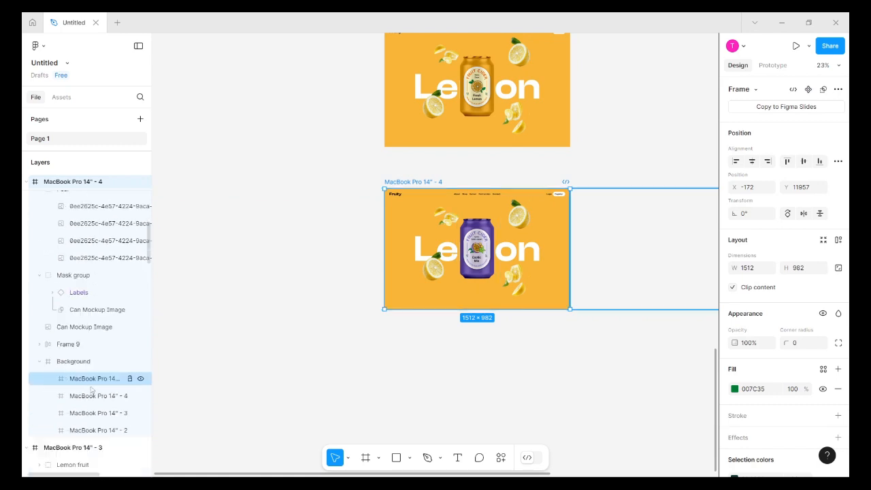
left_click(75, 312)
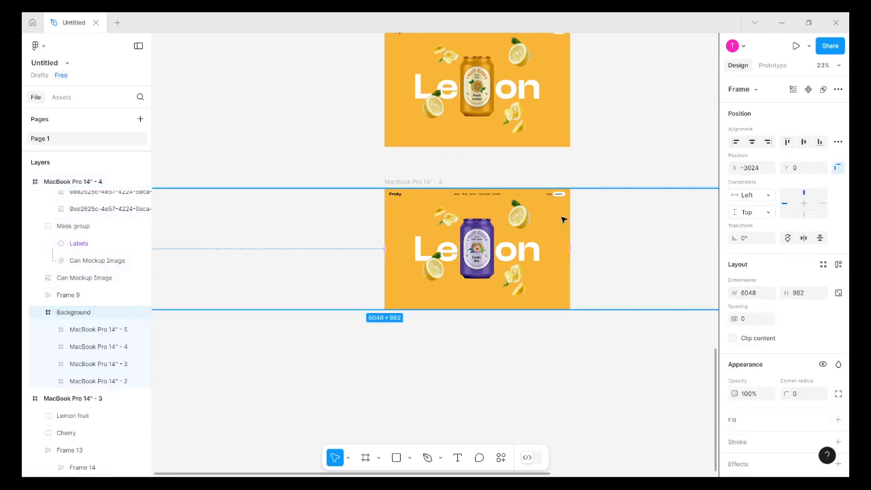
left_click_drag(560, 219, 379, 226)
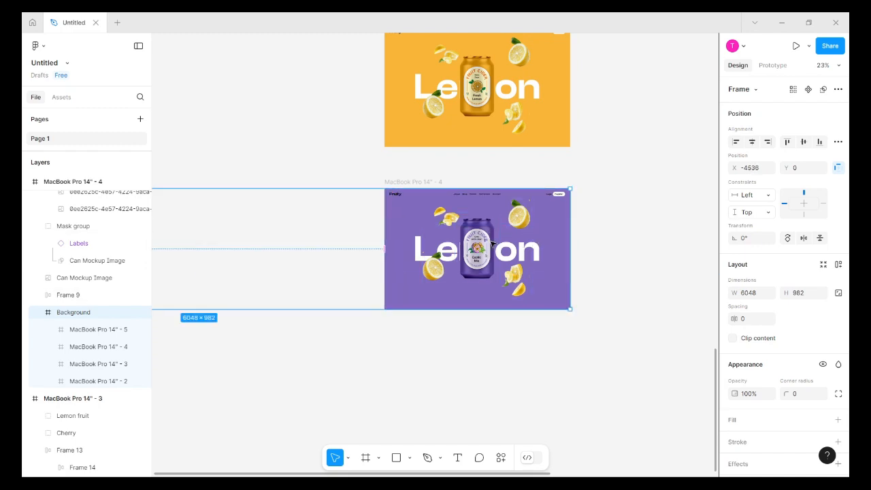
Cut the passion fruit group from the source fruit images above the Labels component.
scroll(492, 243, "up", 5)
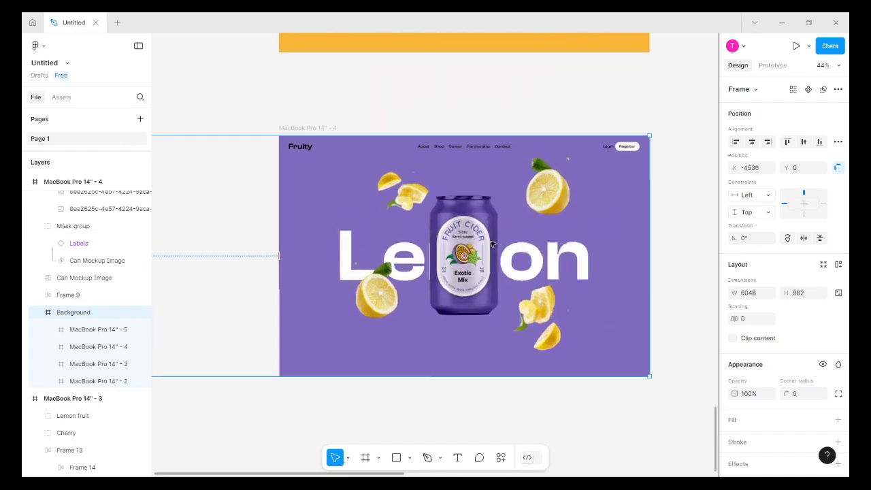
left_click(415, 196)
scroll(670, 262, "down", 5)
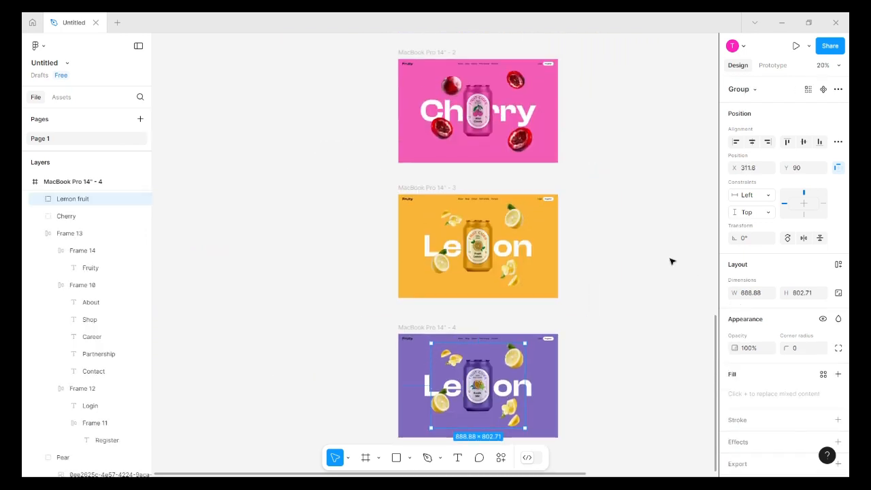
scroll(671, 261, "down", 2)
scroll(661, 253, "up", 10)
scroll(640, 212, "left", 5)
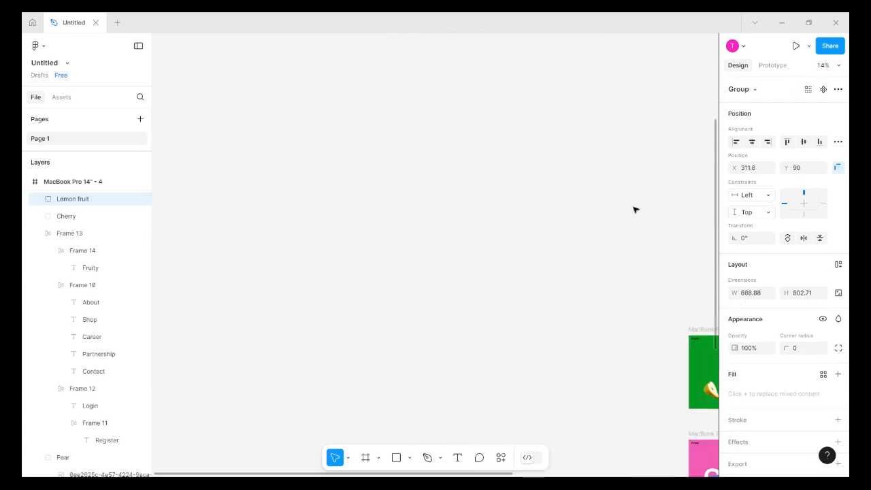
scroll(633, 209, "right", 10)
scroll(633, 210, "up", 5)
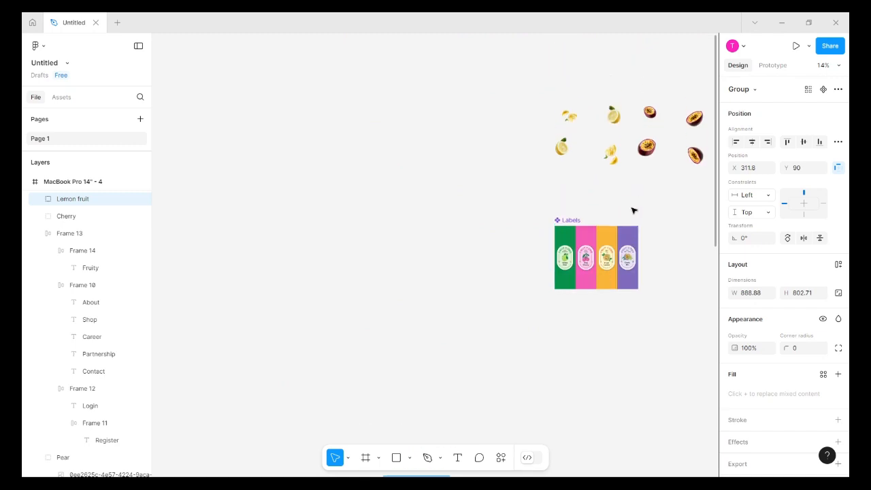
left_click(698, 129)
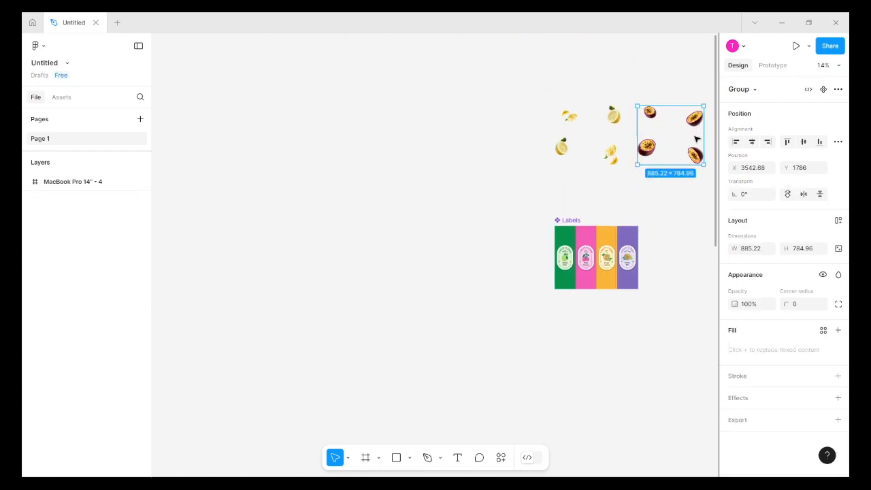
key("Delete")
Replace the Lemon fruit group in MacBook Pro 14" - 4 with the cut Passion group.
scroll(496, 290, "down", 10)
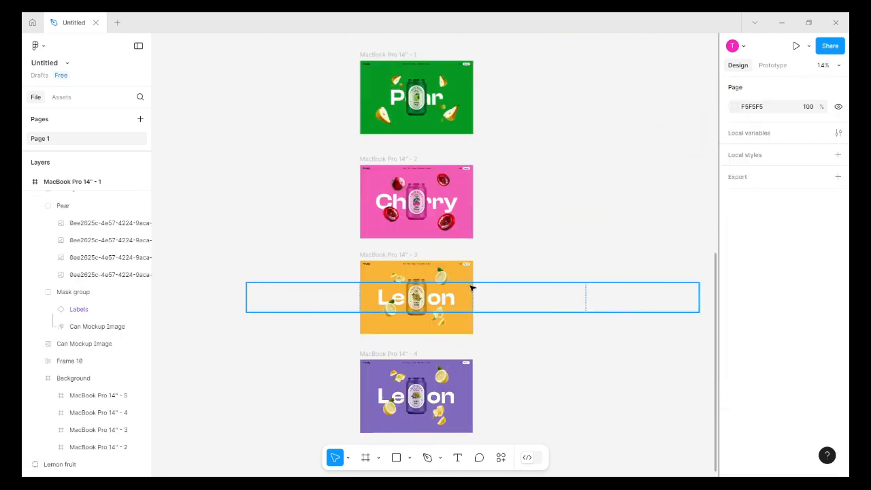
scroll(448, 285, "up", 5)
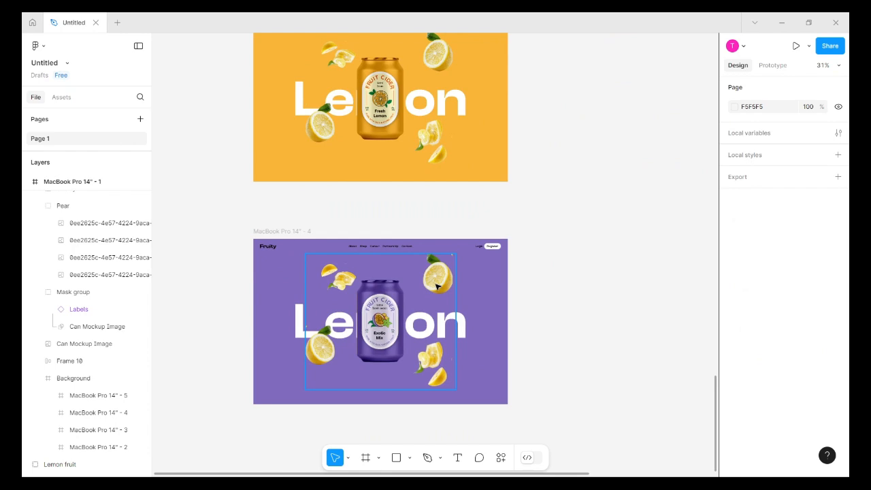
left_click(438, 287)
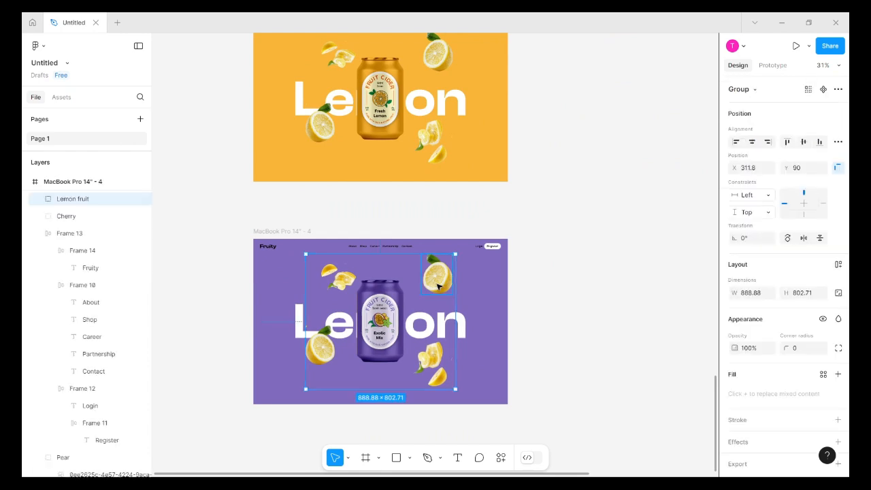
key("ctrl+shift+r")
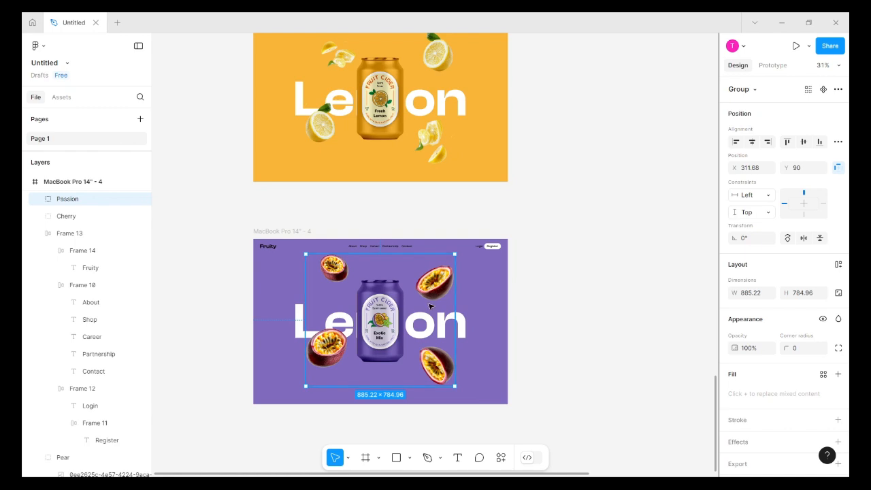
Paste the Passion group into the MacBook Pro 14" - 3 frame.
scroll(398, 243, "up", 5)
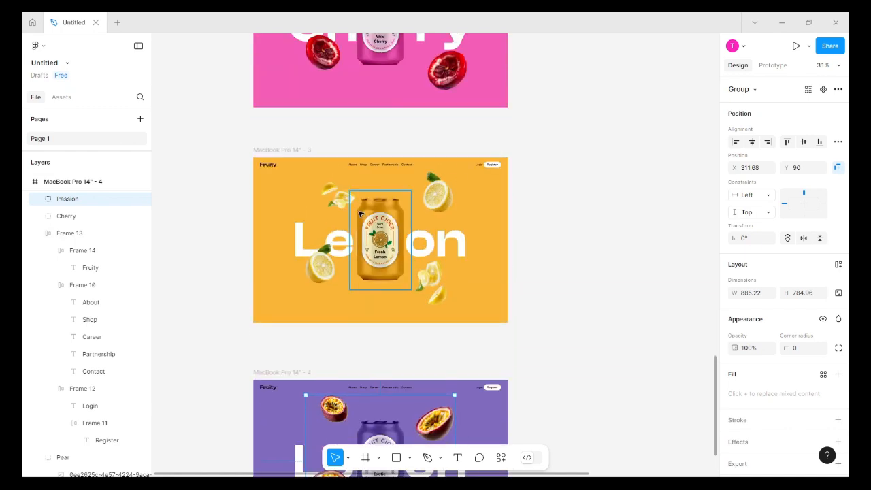
left_click(288, 149)
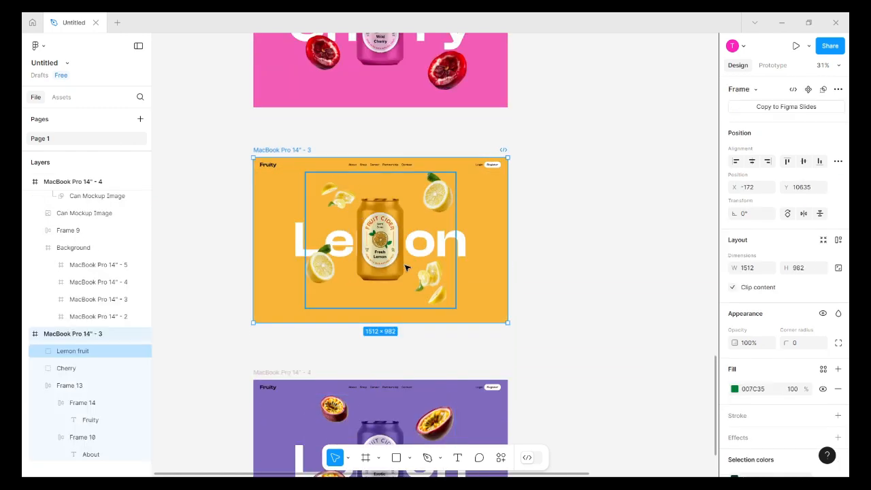
key("ctrl+v")
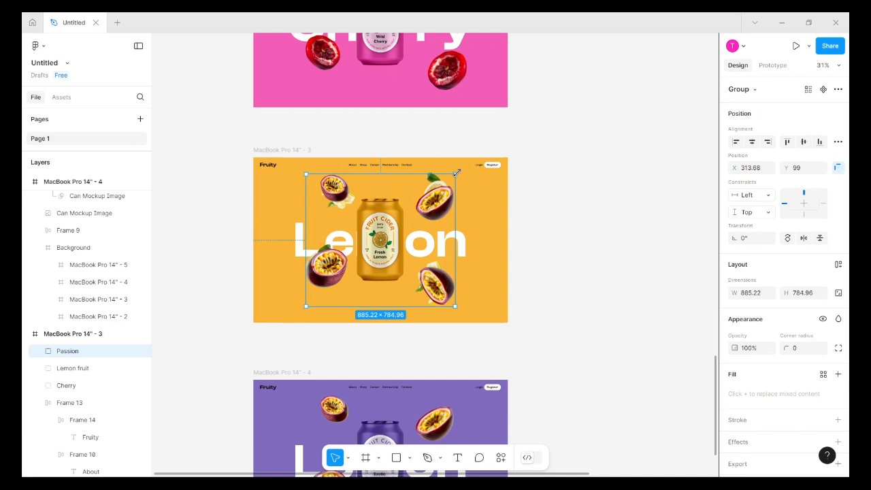
Shrink the Passion group in MacBook Pro 14" - 3 around its centre to about 136 × 121 and set its opacity to 0%.
left_click_drag(450, 177, 388, 229)
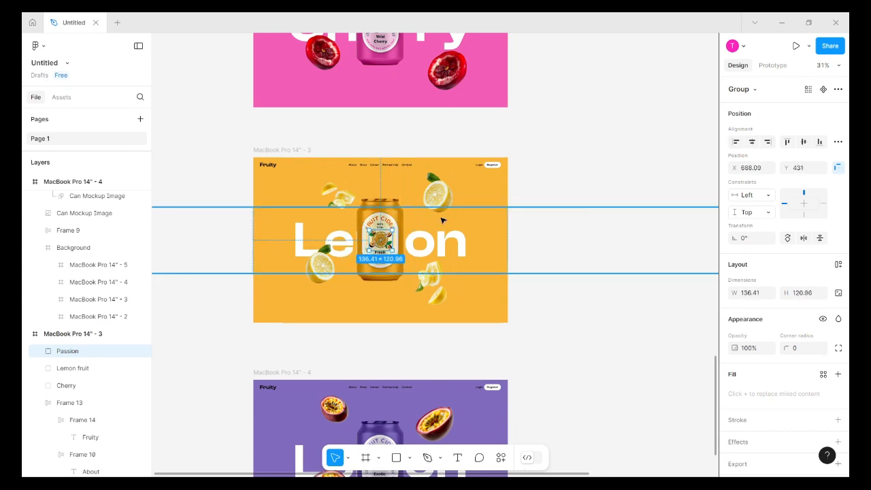
left_click(751, 348)
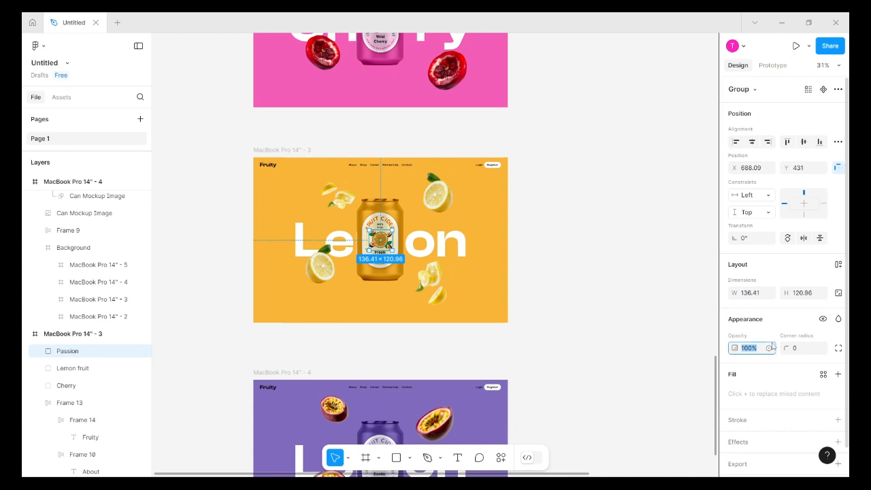
type("0")
key("Return")
Send the Passion group backward in the layer order until it sits between Frame 9 and Background.
key("ctrl+bracketleft")
key("ctrl+bracketleft")
key("ctrl+bracketleft")
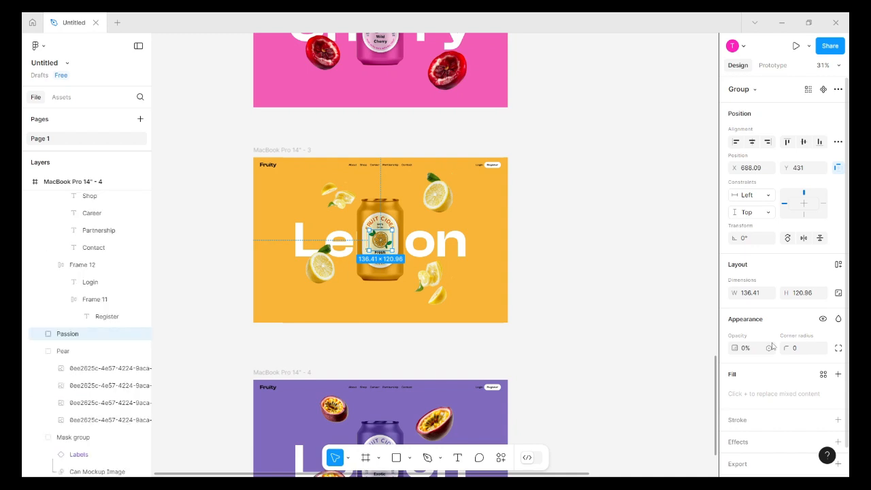
key("ctrl+bracketleft")
key("ctrl+bracketleft")
key("ctrl+bracketleft")
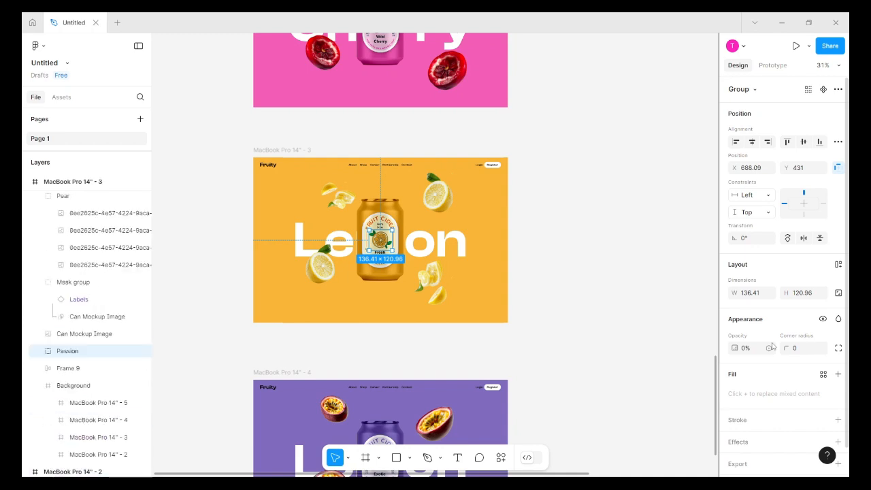
key("ctrl+bracketleft")
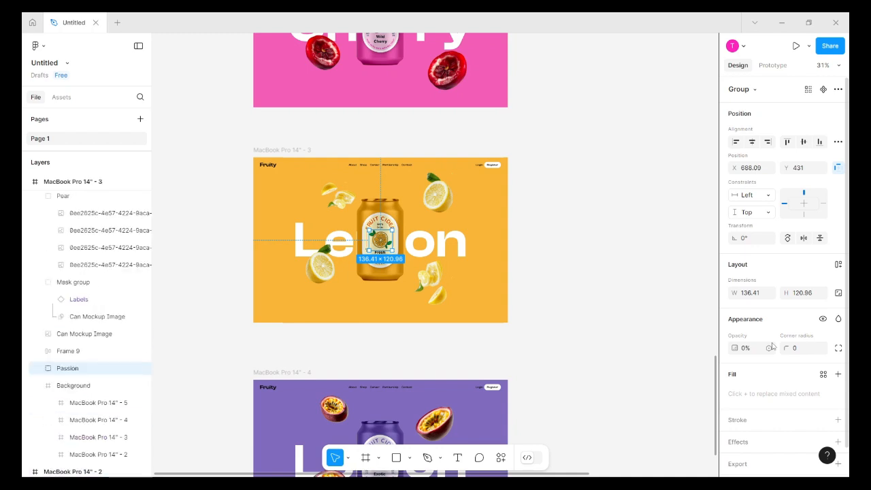
left_click(580, 349)
Slide the Frame 9 title strip in MacBook Pro 14" - 4 horizontally to X 0 so the Exotic title fills the frame.
scroll(541, 331, "down", 5, "ctrl")
scroll(528, 328, "down", 1)
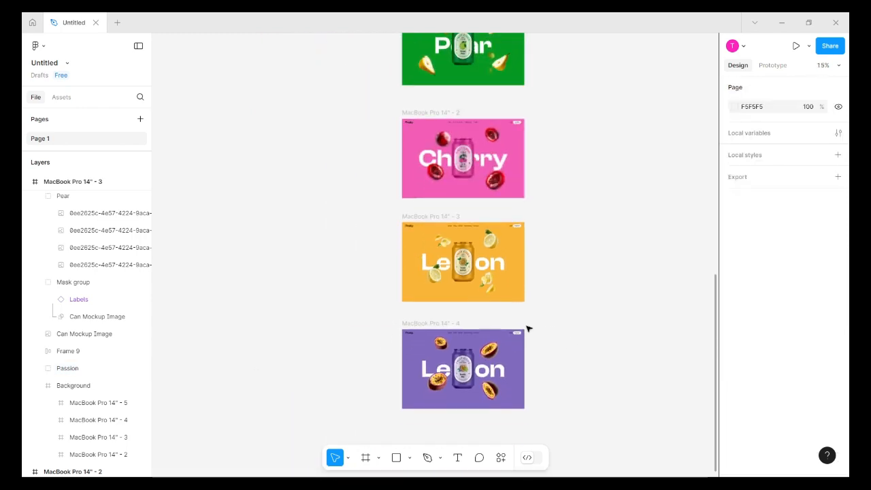
scroll(528, 329, "right", 3)
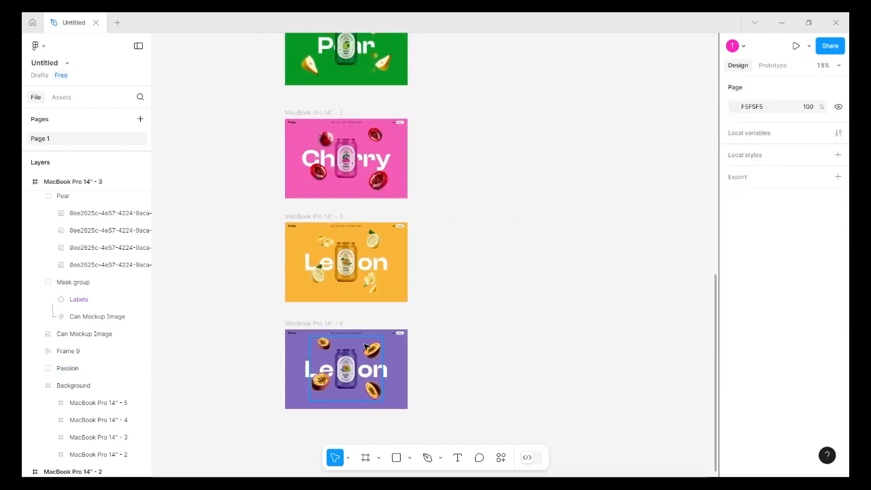
scroll(366, 348, "up", 2, "ctrl")
scroll(371, 357, "up", 3)
scroll(379, 366, "down", 8)
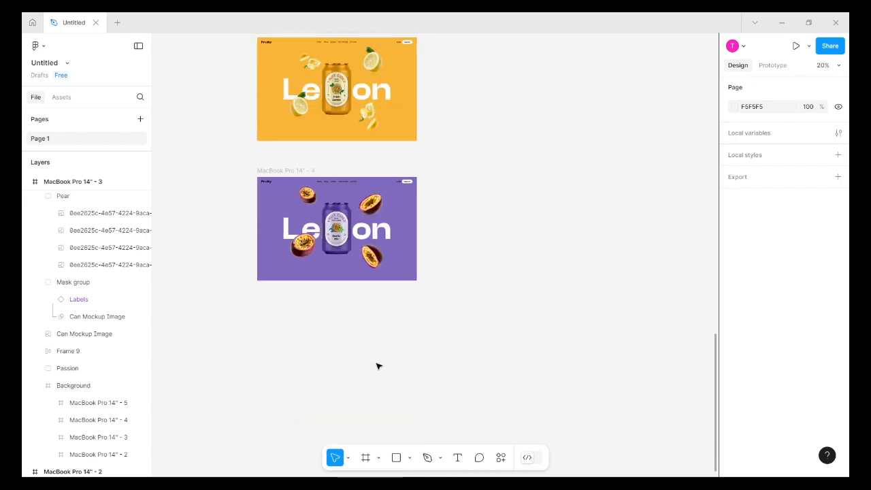
scroll(379, 364, "up", 10)
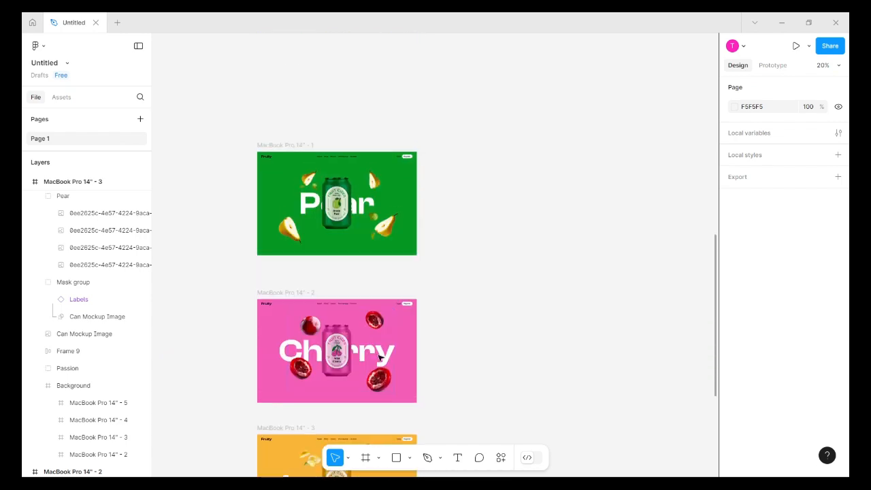
scroll(379, 358, "down", 7)
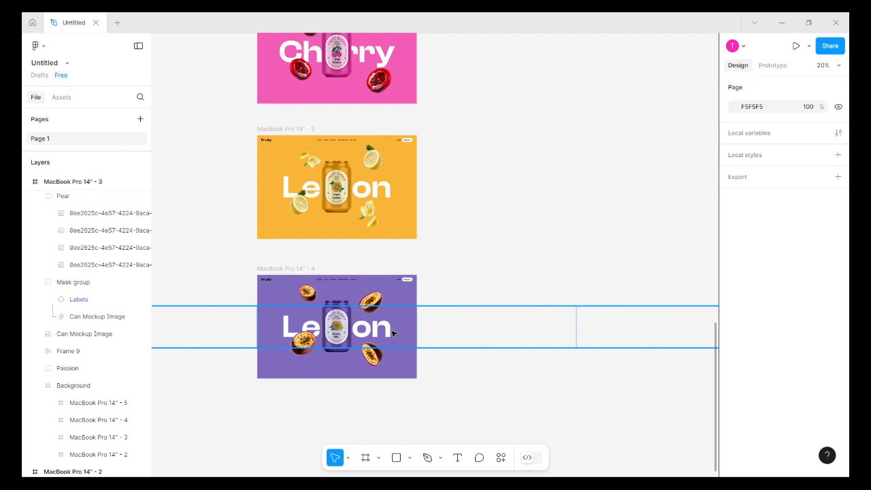
left_click(393, 333)
scroll(394, 333, "left", 4)
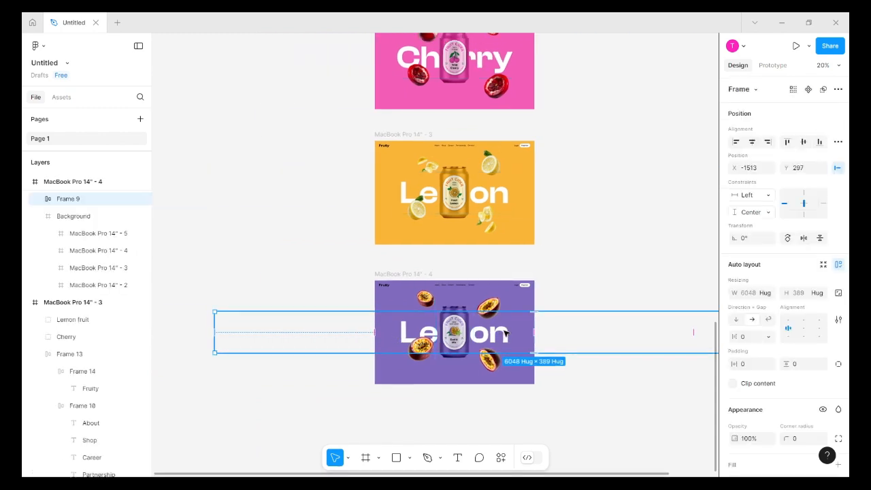
left_click_drag(508, 332, 664, 339)
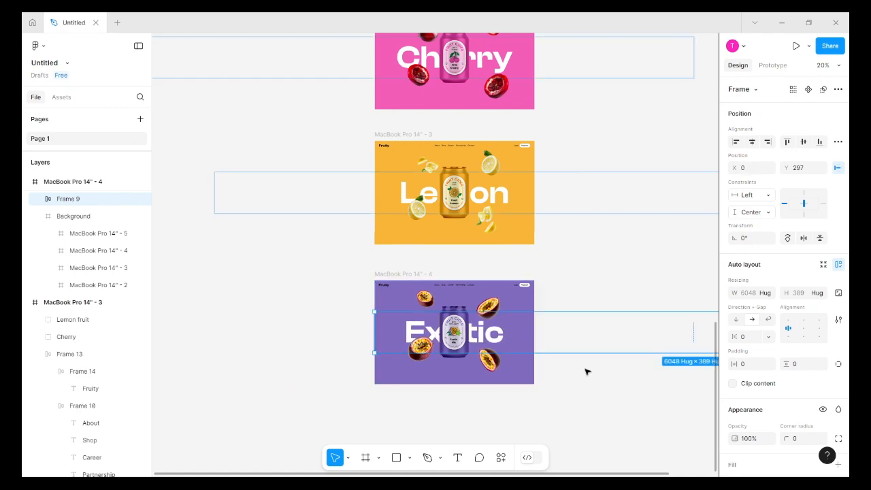
left_click(581, 412)
Select the Lemon fruit group in MacBook Pro 14" - 3 together with the Passion group in MacBook Pro 14" - 4 for copying.
scroll(572, 405, "down", 5)
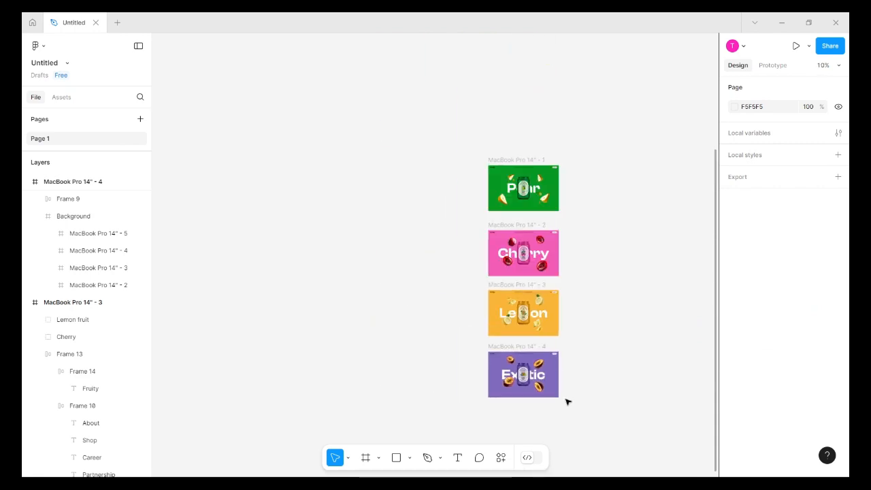
scroll(569, 398, "up", 1)
scroll(579, 381, "down", 1)
scroll(580, 362, "up", 3)
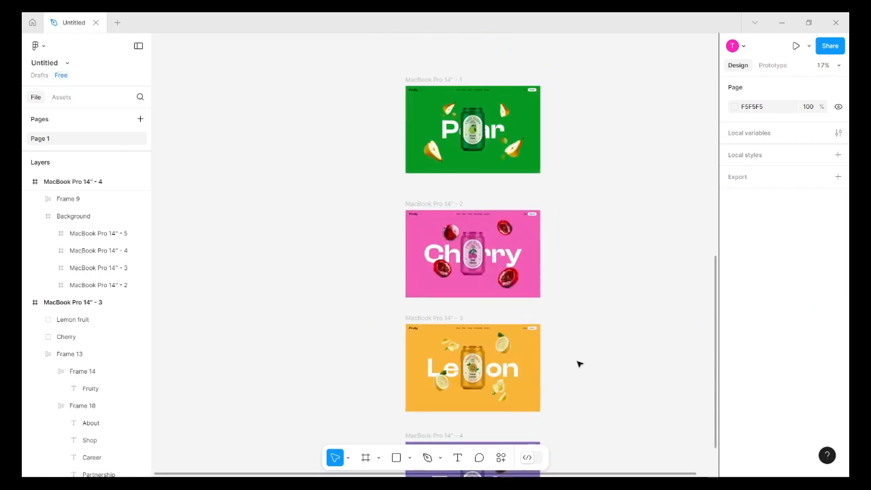
scroll(537, 335, "up", 1)
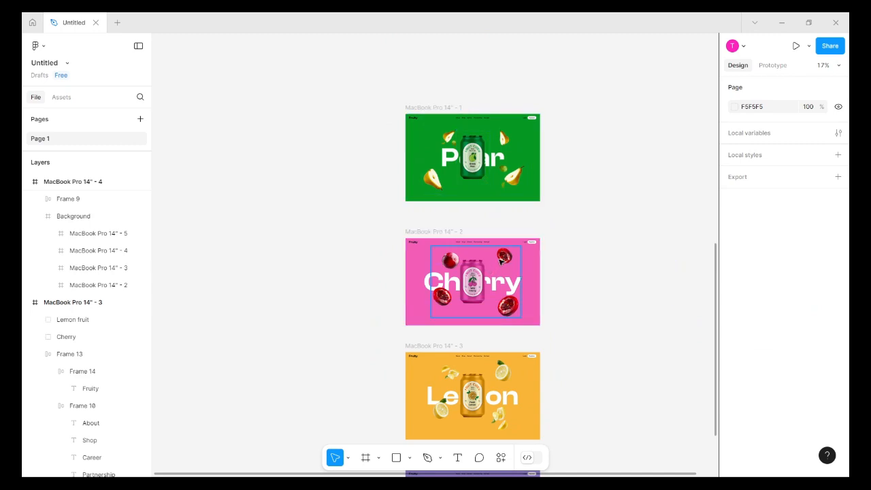
left_click(500, 260)
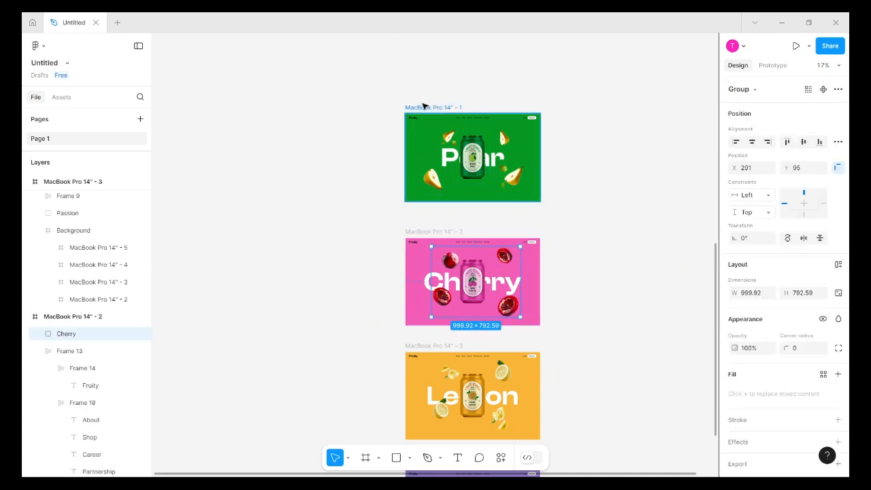
left_click(447, 176)
scroll(544, 279, "down", 3)
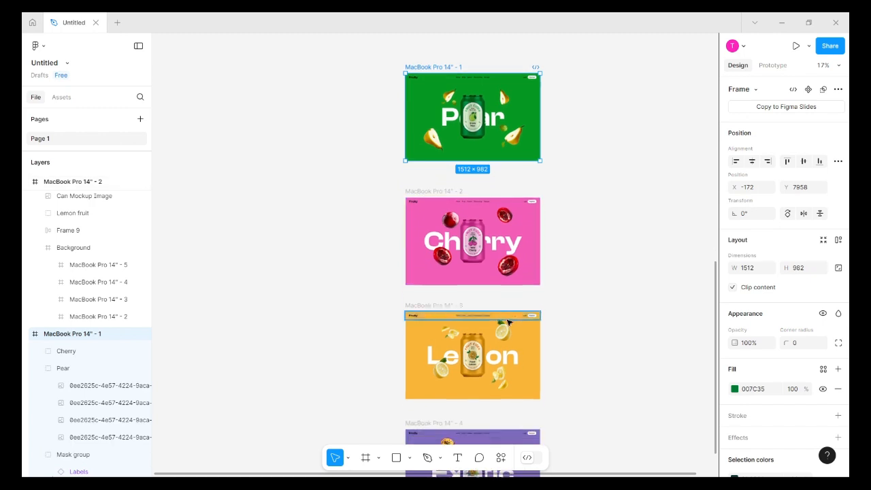
left_click(494, 331)
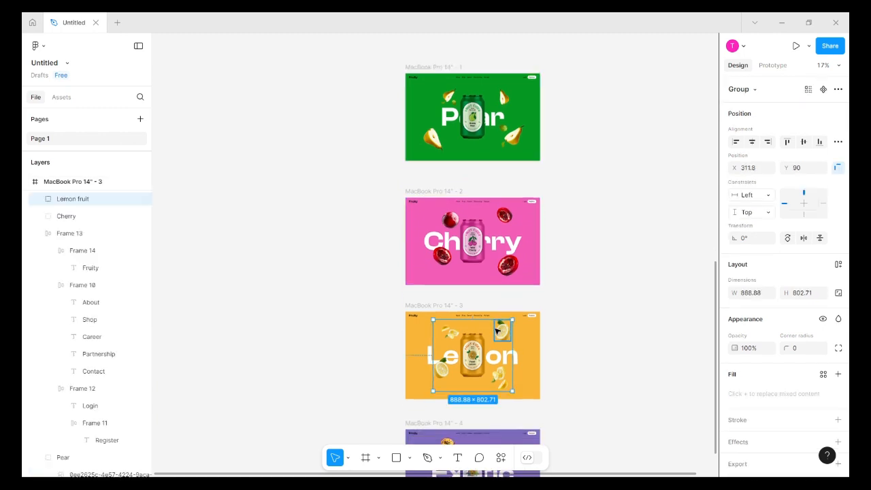
scroll(510, 339, "down", 5)
scroll(511, 338, "down", 1)
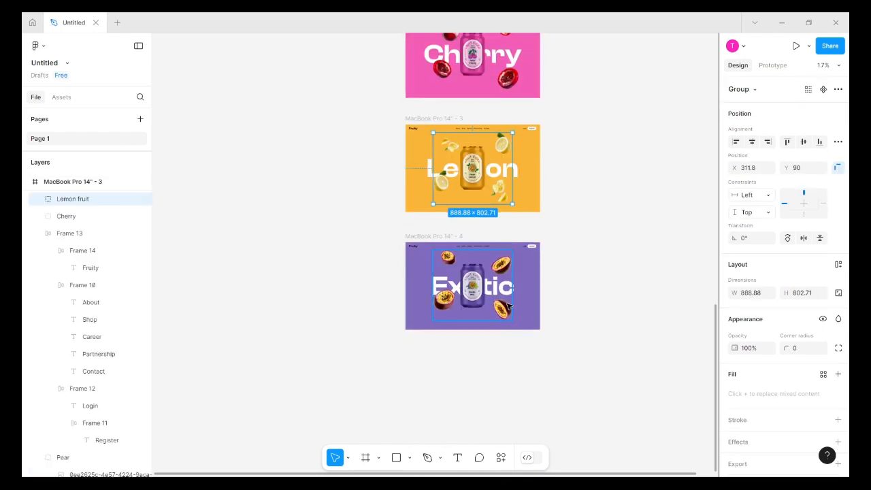
left_click(508, 307, "shift")
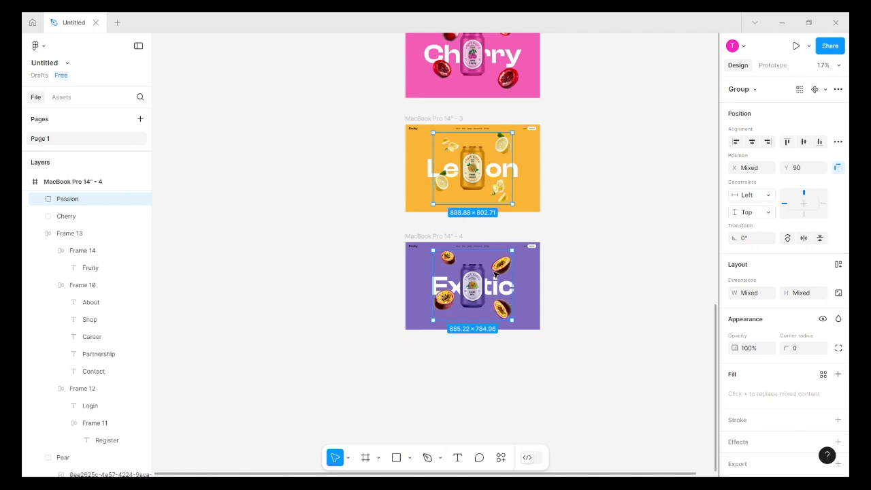
Paste the Lemon fruit and Passion groups into the MacBook Pro 14" - 1 frame.
scroll(499, 283, "up", 5)
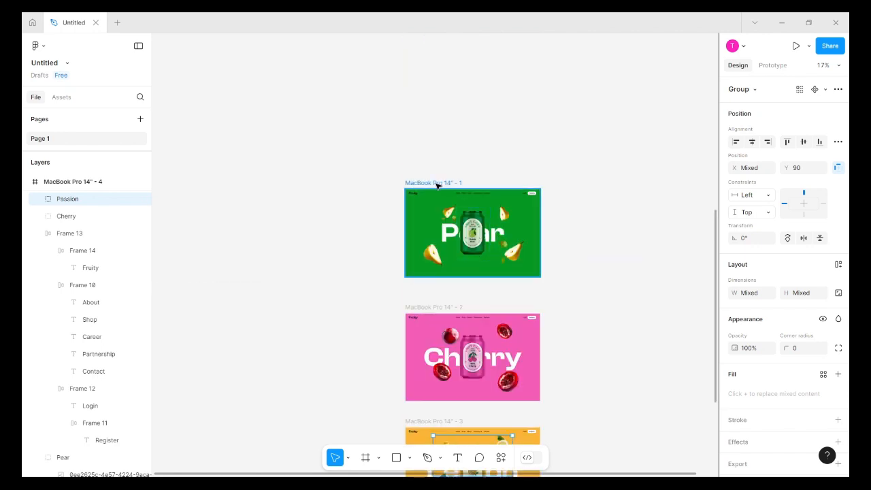
left_click(437, 185)
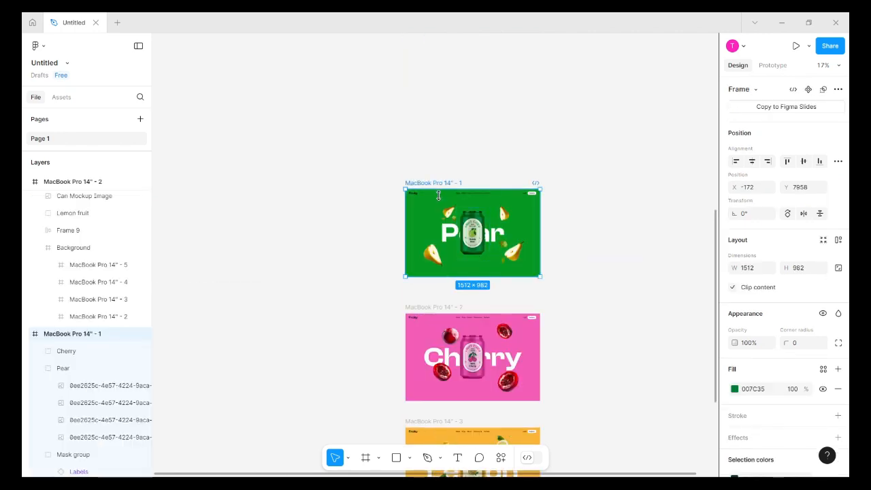
key("ctrl+v")
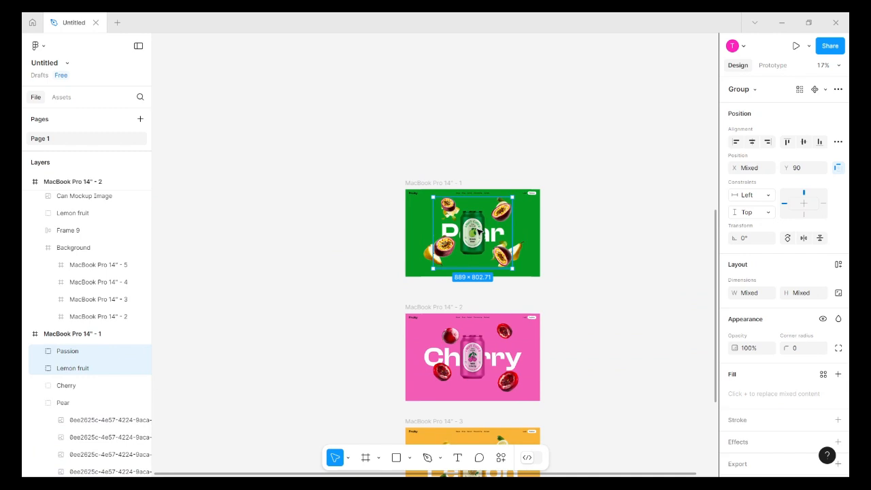
scroll(479, 232, "up", 5)
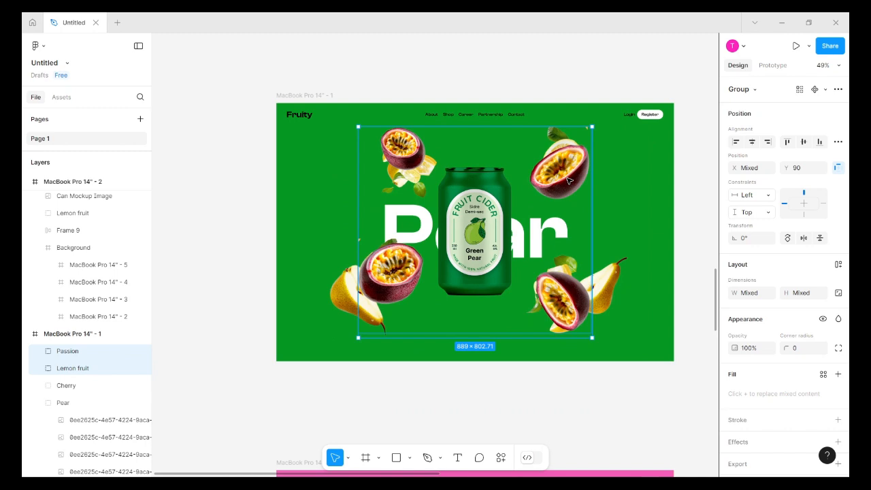
scroll(565, 188, "down", 3)
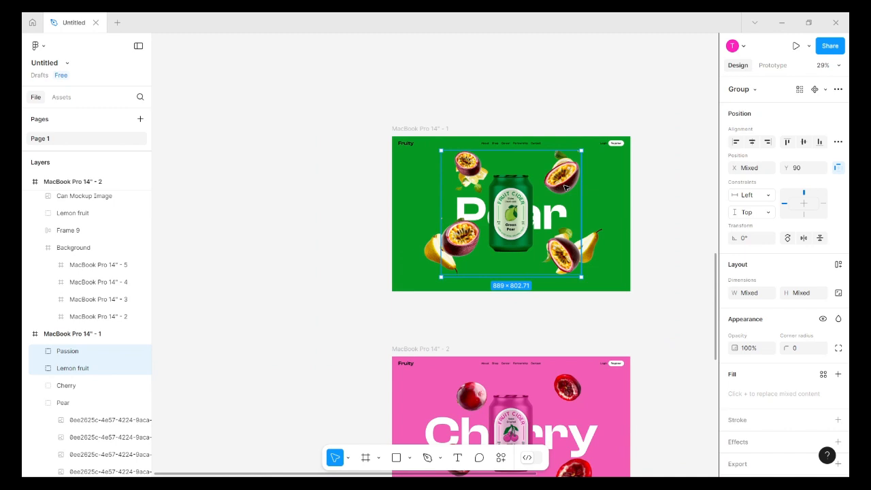
scroll(565, 188, "down", 1)
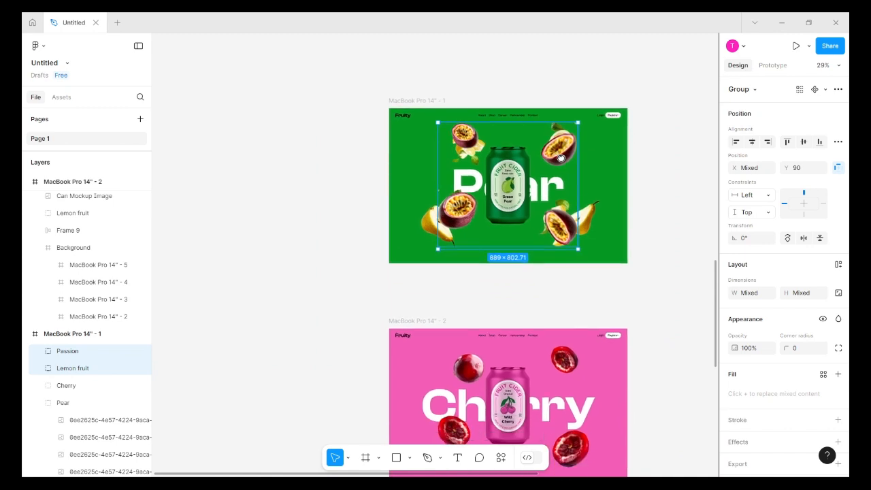
left_click_drag(567, 151, 558, 124)
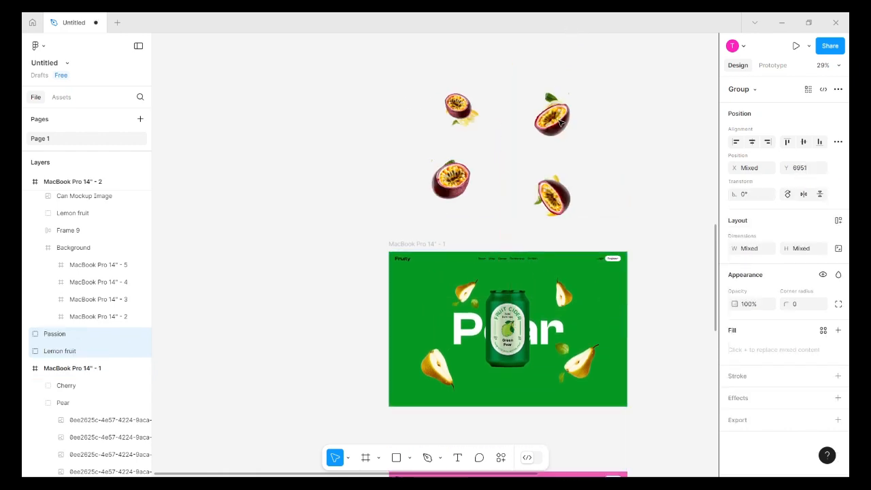
left_click(422, 243)
key("ctrl+z")
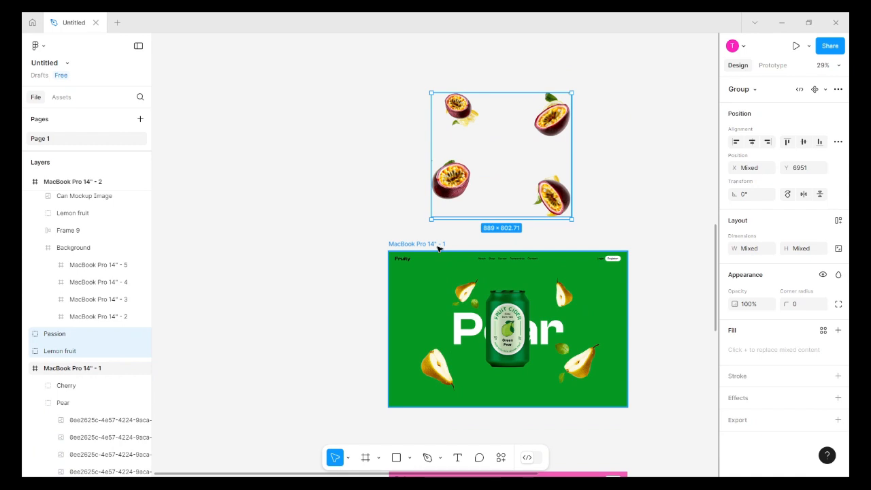
key("ctrl+z")
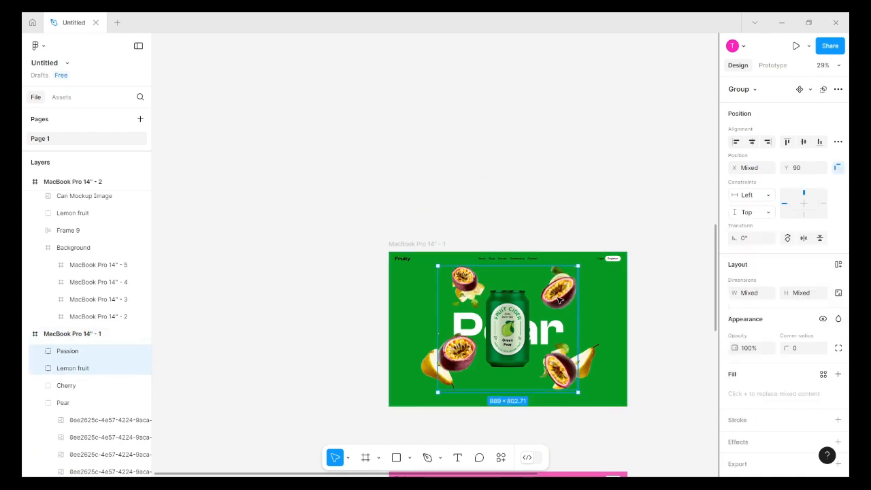
Move the Passion and Lemon fruit groups straight up to Y -833, outside the visible area but still nested in MacBook Pro 14" - 1.
left_click_drag(560, 299, 552, 157)
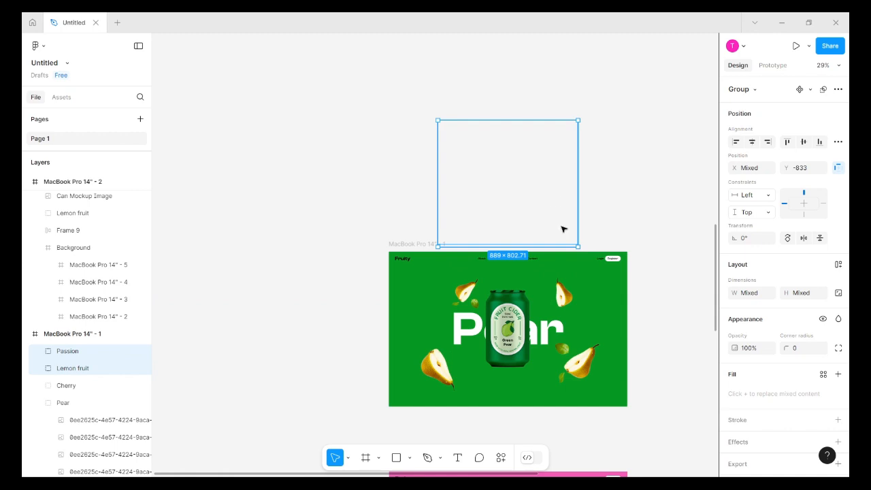
left_click(668, 365)
Add a prototype connection from the Pear frame, MacBook Pro 14" - 1, to the Cherry frame, MacBook Pro 14" - 2.
left_click(407, 244)
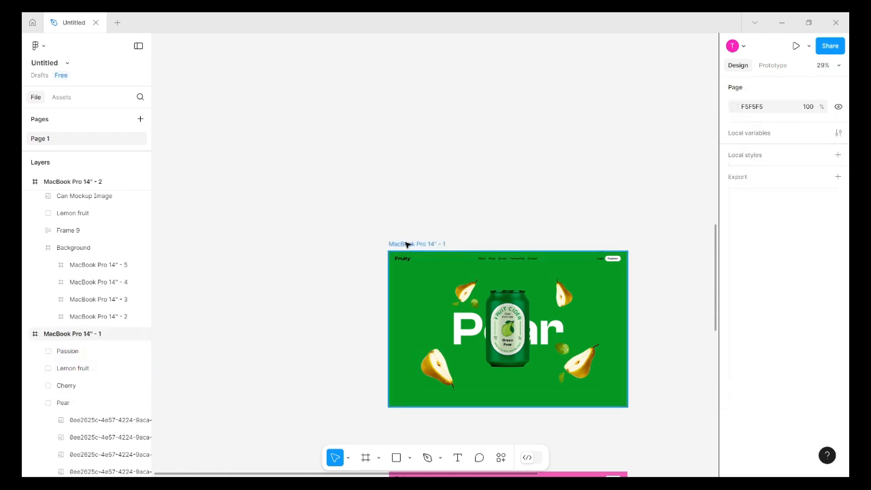
left_click(772, 65)
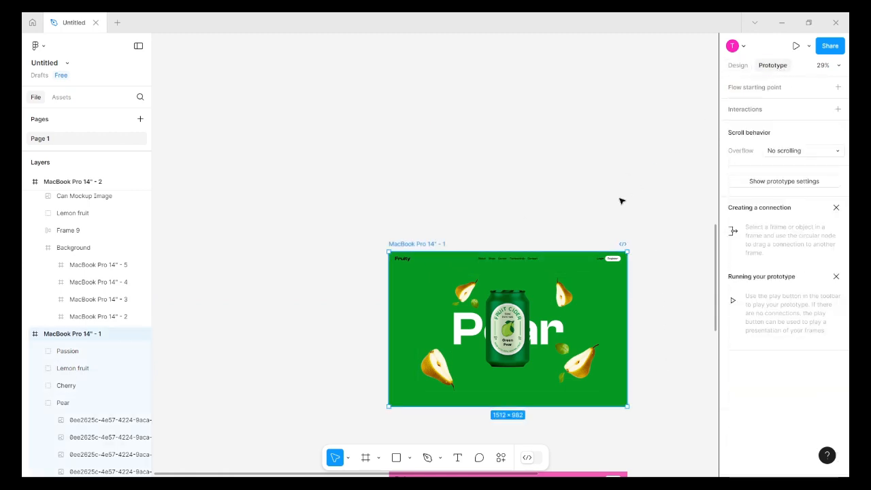
scroll(605, 198, "right", 5)
scroll(580, 206, "down", 5)
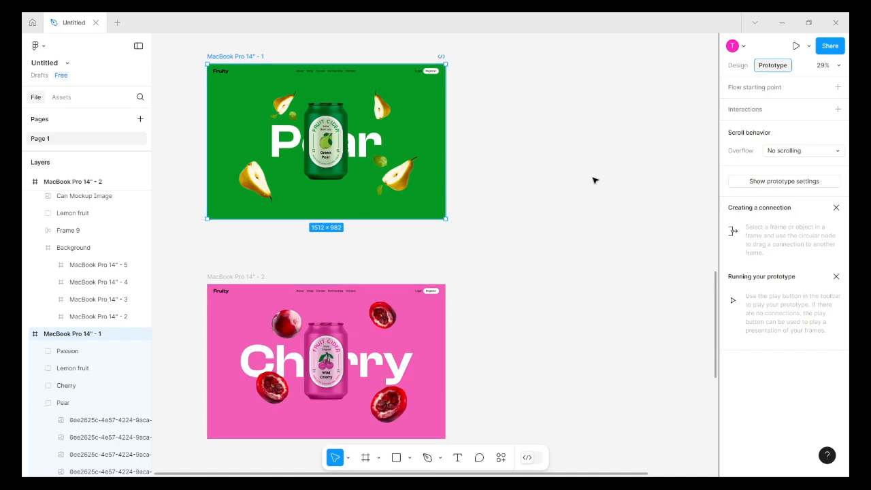
mouse_move(327, 219)
left_click_drag(327, 220, 340, 292)
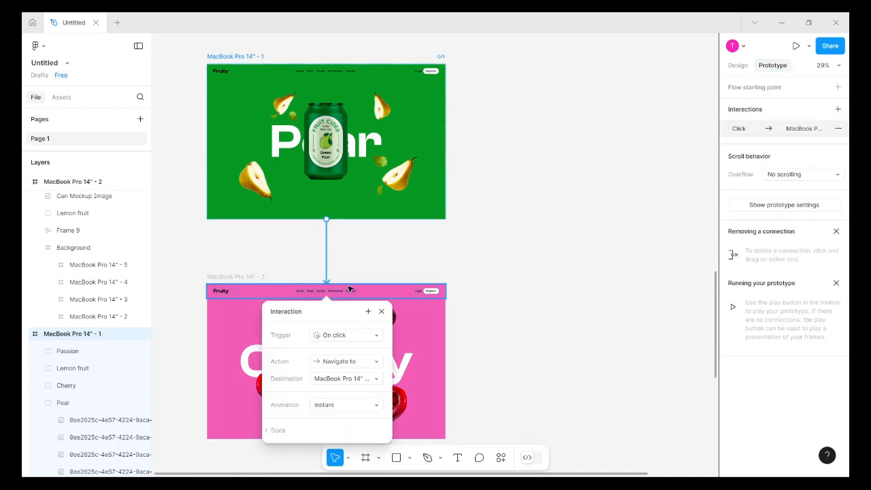
Set the Pear-to-Cherry interaction's trigger to On drag and its animation to Smart animate.
left_click(362, 337)
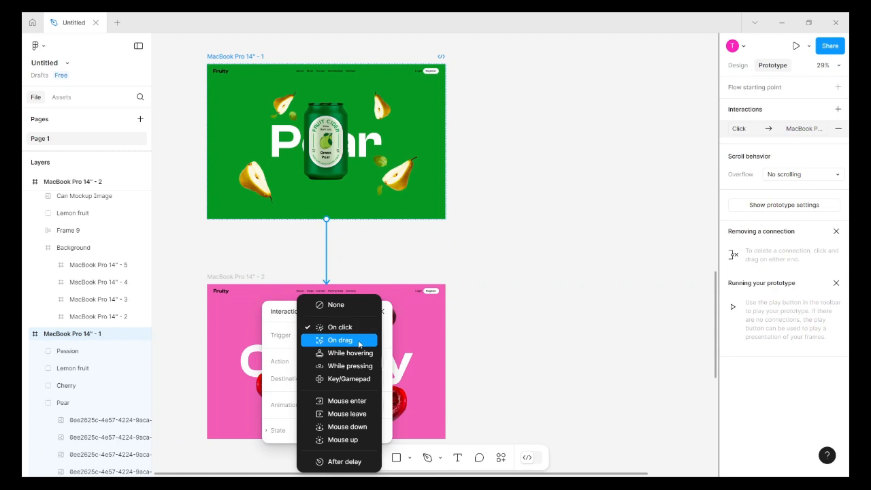
left_click(360, 340)
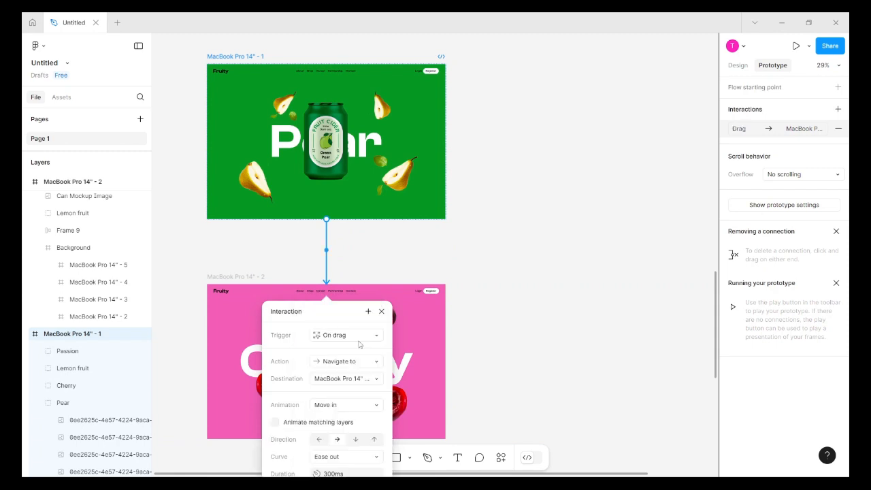
left_click(349, 405)
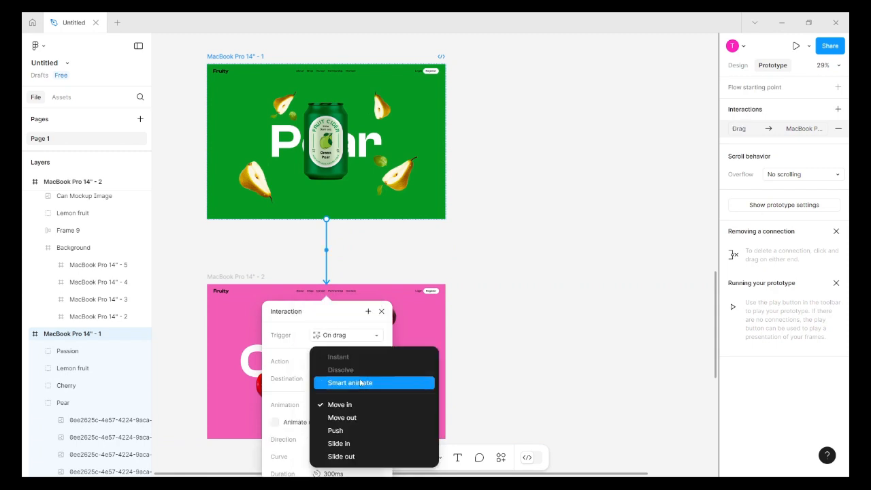
left_click(354, 383)
Give the Pear-to-Cherry transition a custom S-shaped easing curve with Bezier values 1, 0.01, 0.03, 0.97.
scroll(357, 375, "down", 3)
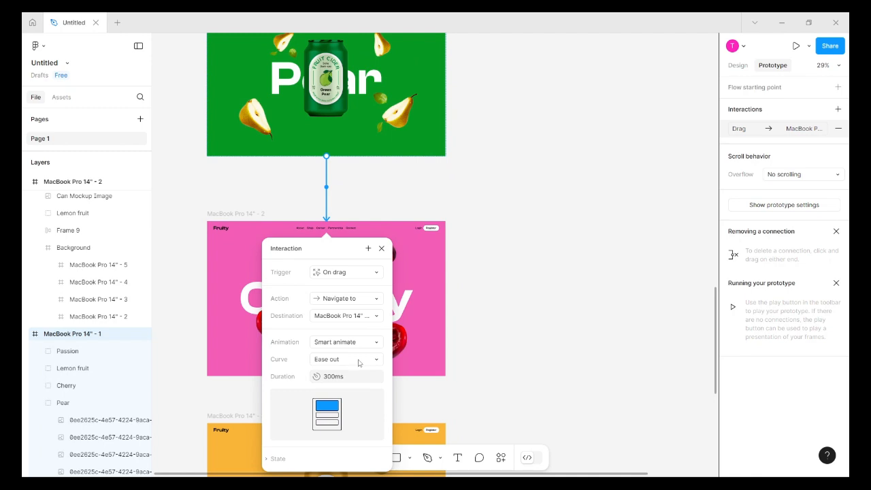
left_click(359, 361)
left_click(354, 396)
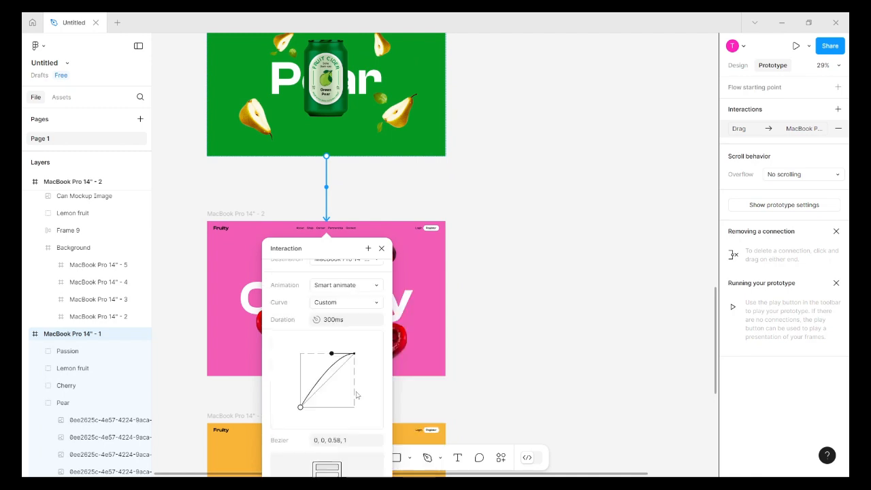
left_click_drag(332, 355, 302, 357)
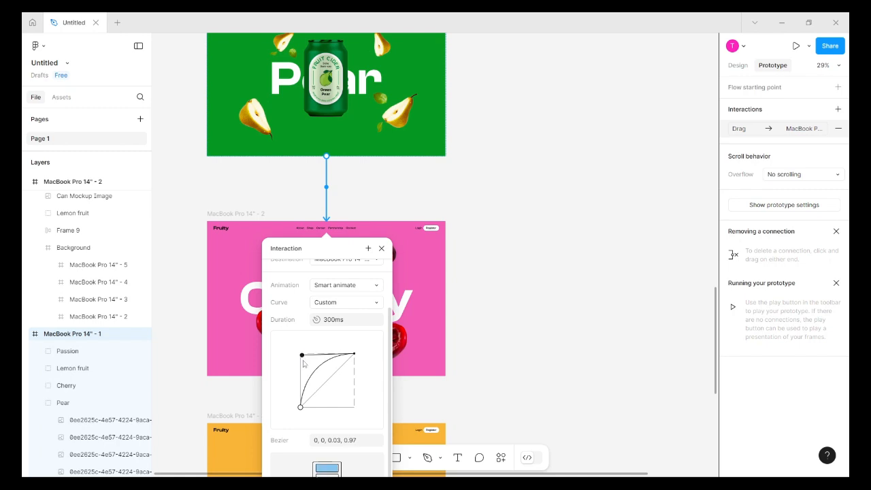
left_click_drag(301, 407, 357, 411)
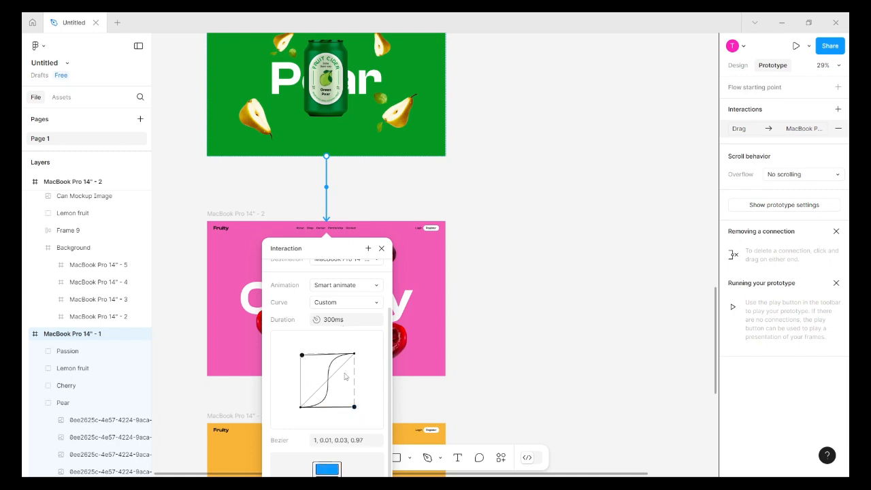
Set the Pear-to-Cherry transition's duration to 1500 ms and close the interaction settings.
left_click(337, 326)
type("1")
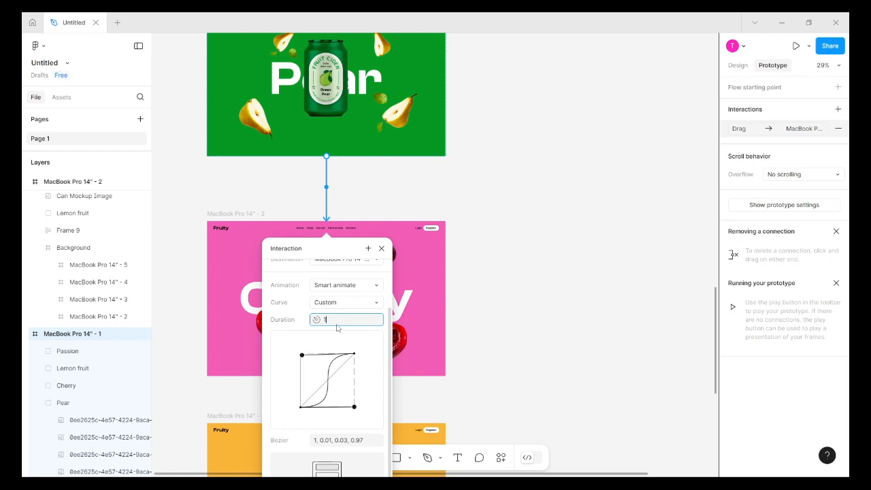
type("500")
key("Return")
left_click(382, 249)
Preview the prototype starting from MacBook Pro 14" - 1, play the transition to Cherry, and close the preview.
scroll(349, 256, "up", 2)
scroll(351, 256, "up", 1)
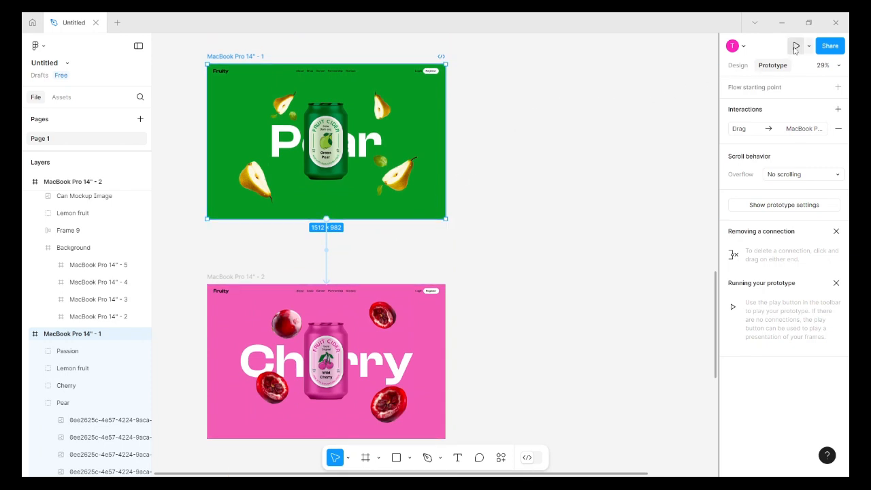
left_click(548, 176)
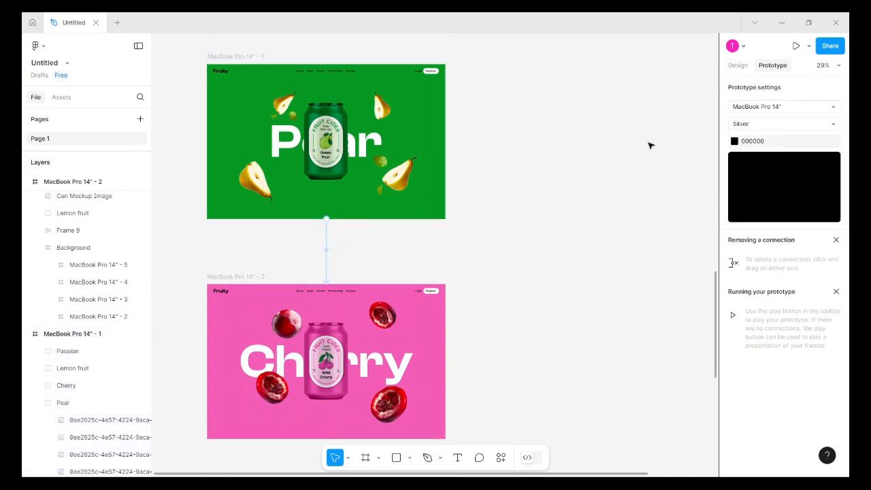
left_click(227, 57)
left_click(795, 47)
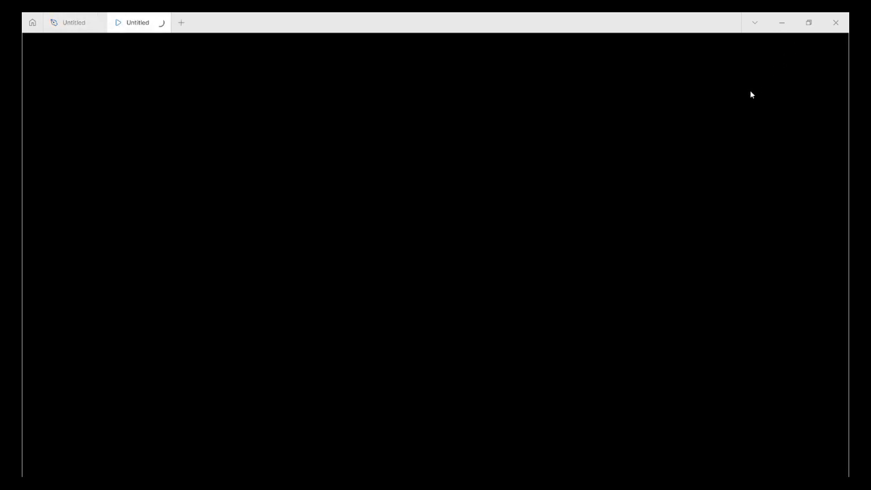
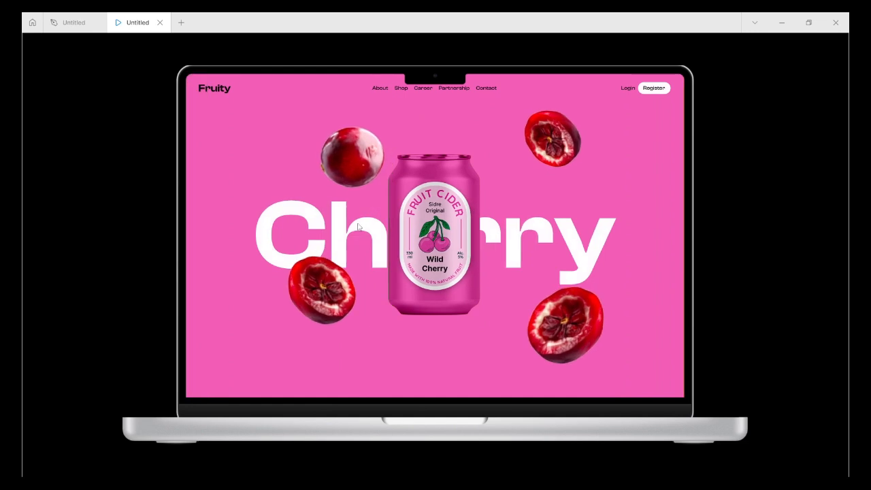
left_click(160, 23)
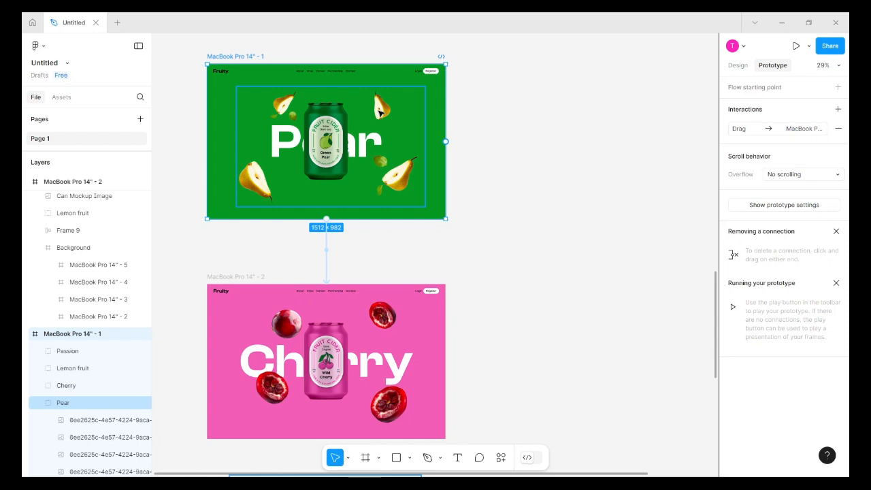
Move the Cherry group above the Lemon fruit group in the layer order of MacBook Pro 14" - 3.
left_click(378, 317)
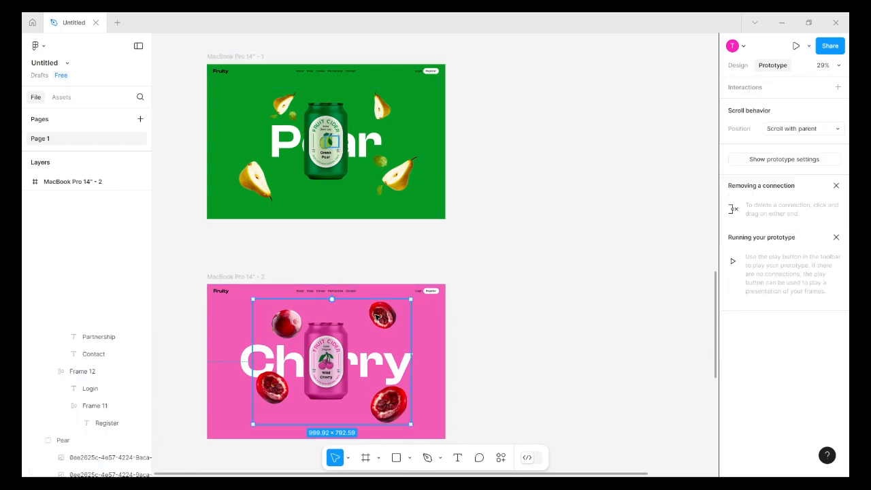
scroll(159, 298, "up", 1)
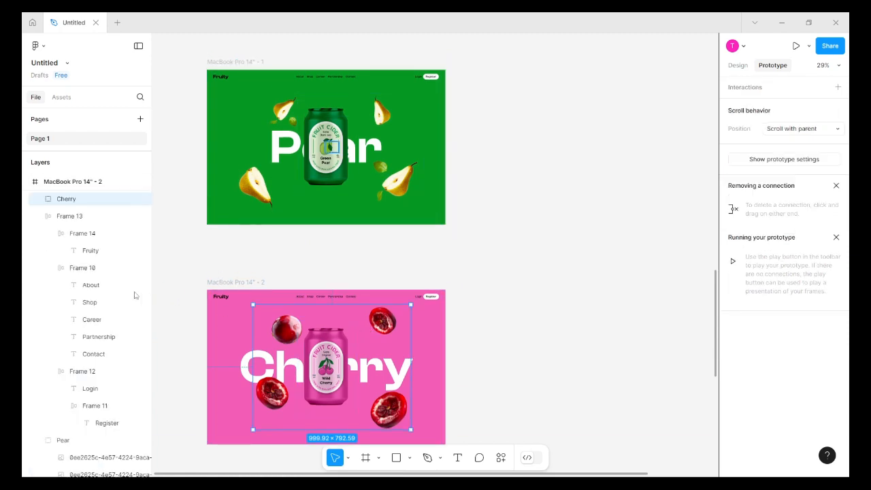
scroll(75, 282, "up", 5)
scroll(76, 286, "down", 8)
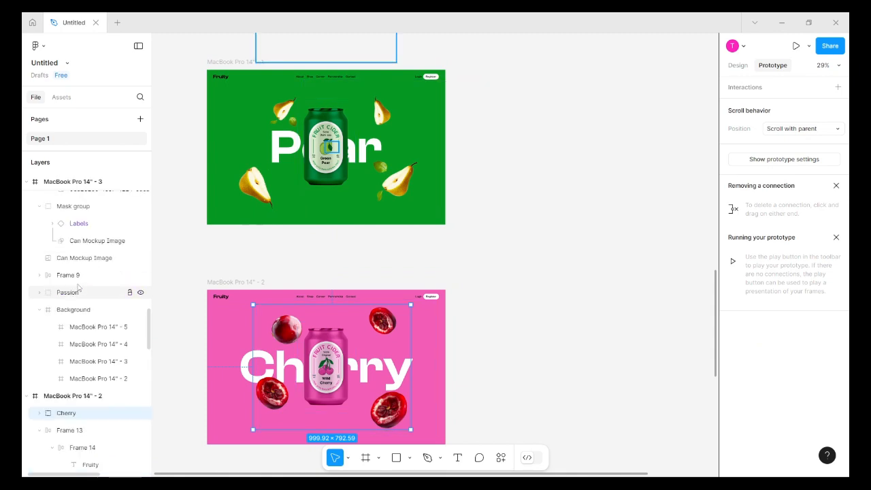
scroll(80, 284, "up", 5)
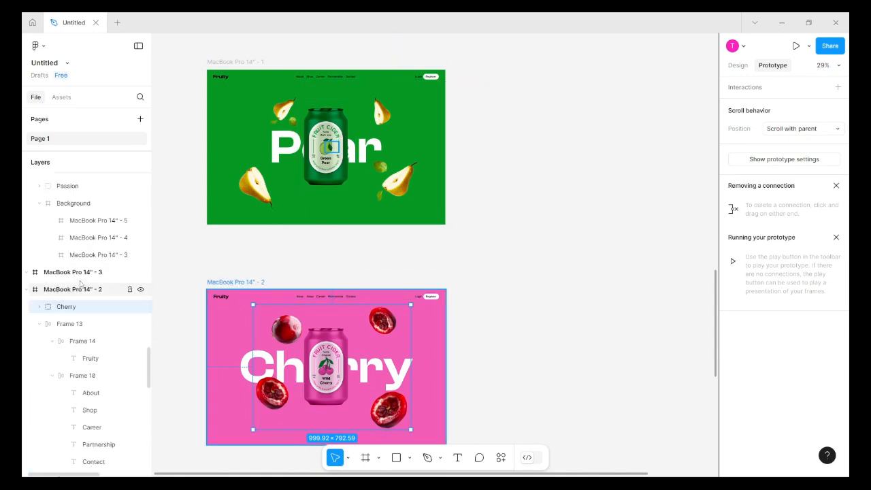
scroll(80, 286, "down", 2)
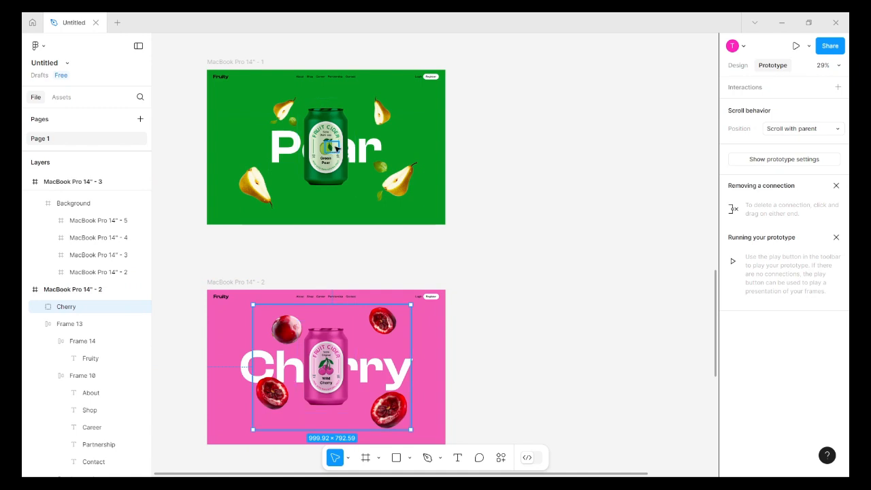
scroll(83, 251, "up", 5)
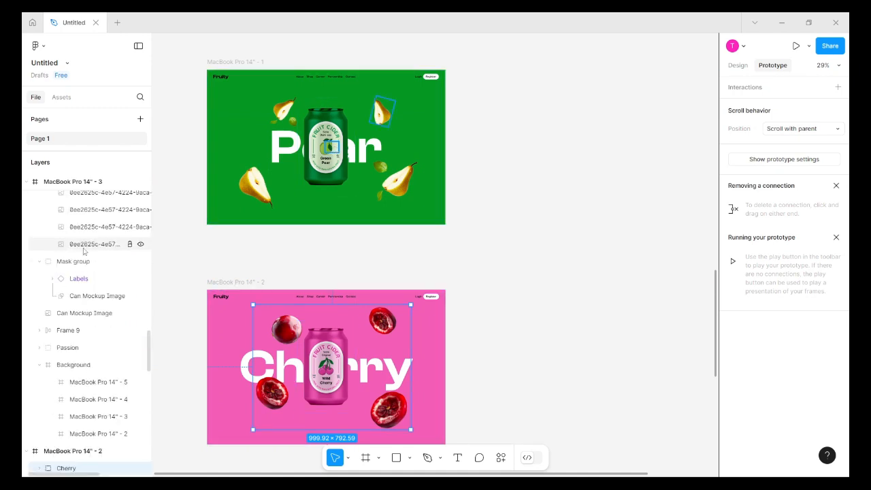
scroll(84, 252, "up", 6)
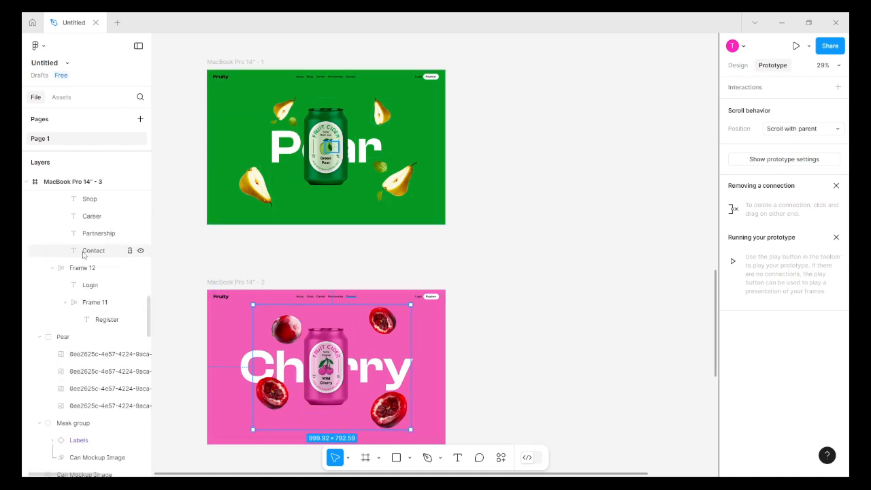
scroll(83, 254, "up", 6)
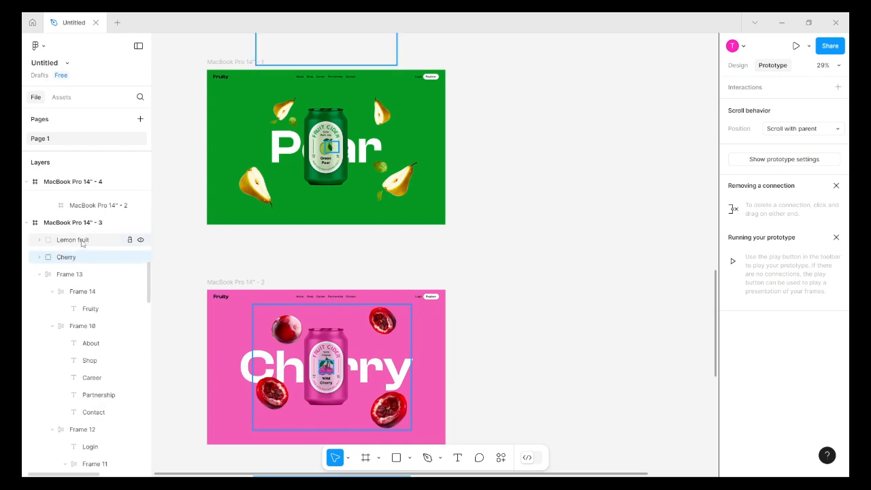
left_click_drag(77, 258, 84, 239)
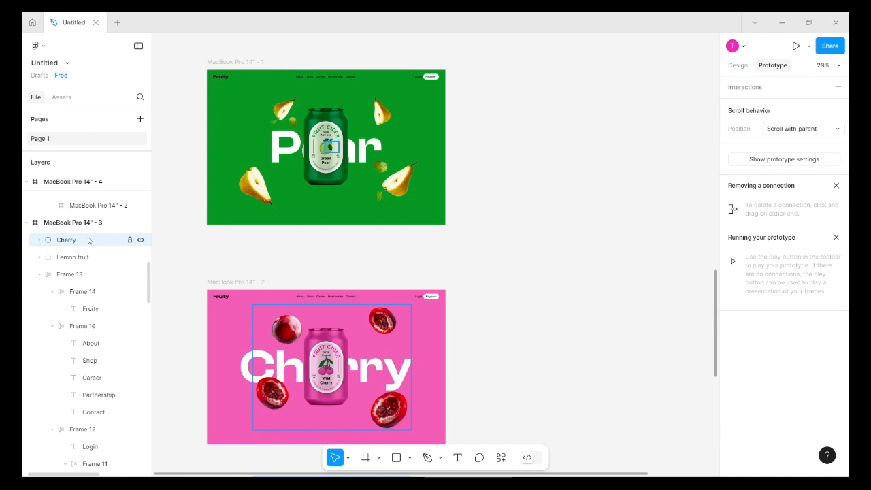
left_click(101, 223)
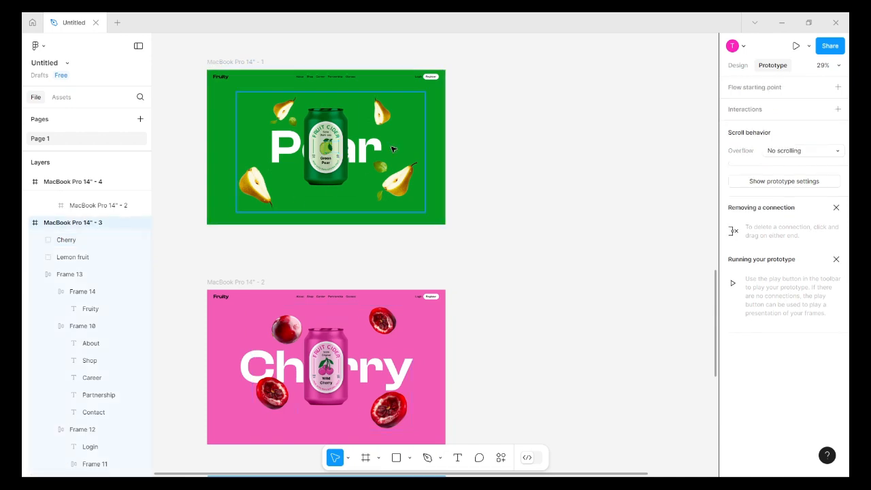
Replay the prototype from the Pear frame, test the drag transition to Cherry again, and close the preview.
left_click(259, 62)
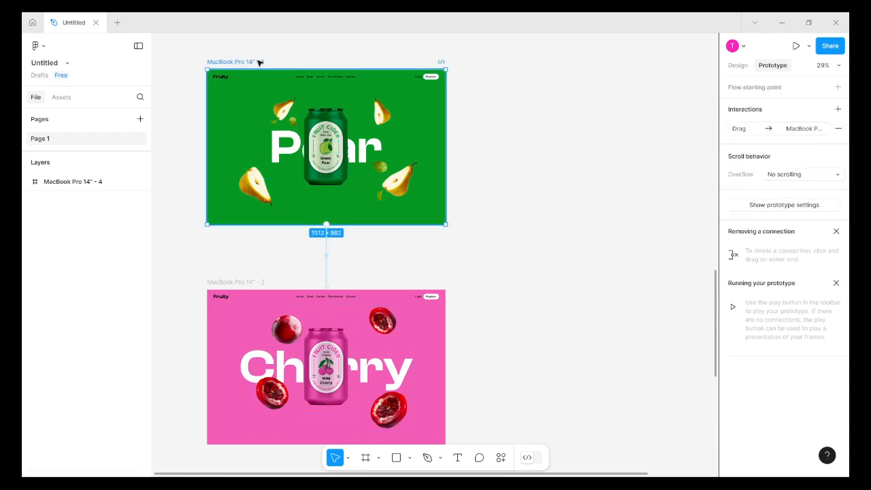
left_click(796, 46)
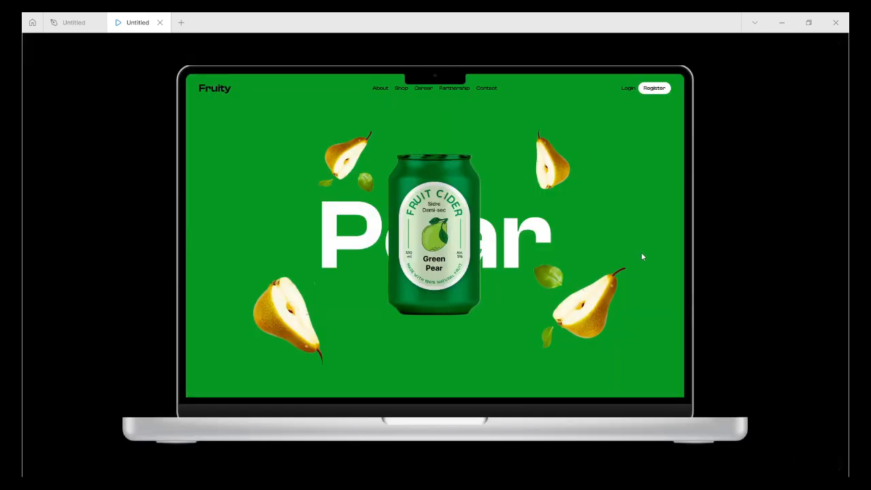
left_click_drag(642, 253, 387, 253)
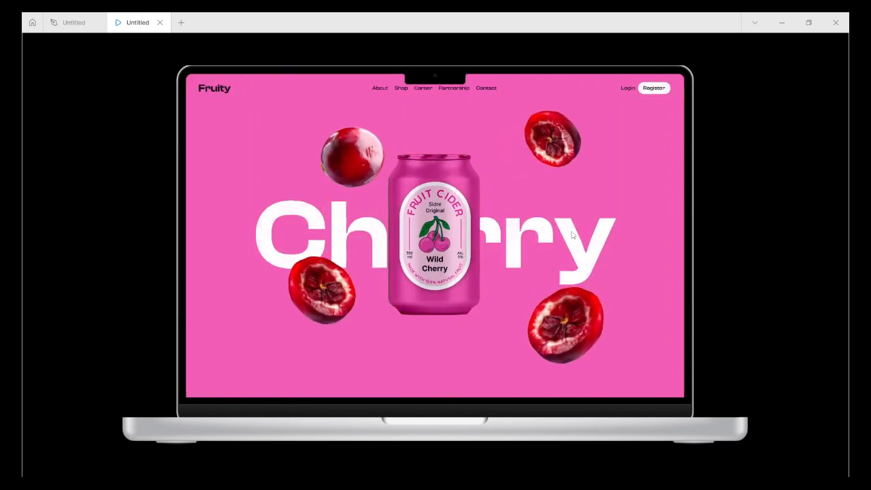
left_click(160, 23)
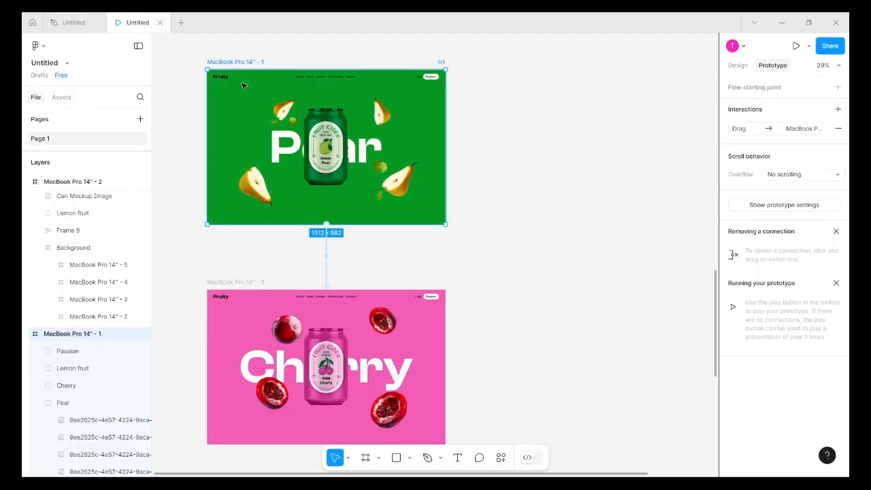
Link the Cherry frame to the Lemon frame with an On drag Smart animate interaction, keeping the custom curve and 1500 ms duration.
scroll(354, 215, "down", 3)
scroll(351, 232, "down", 3)
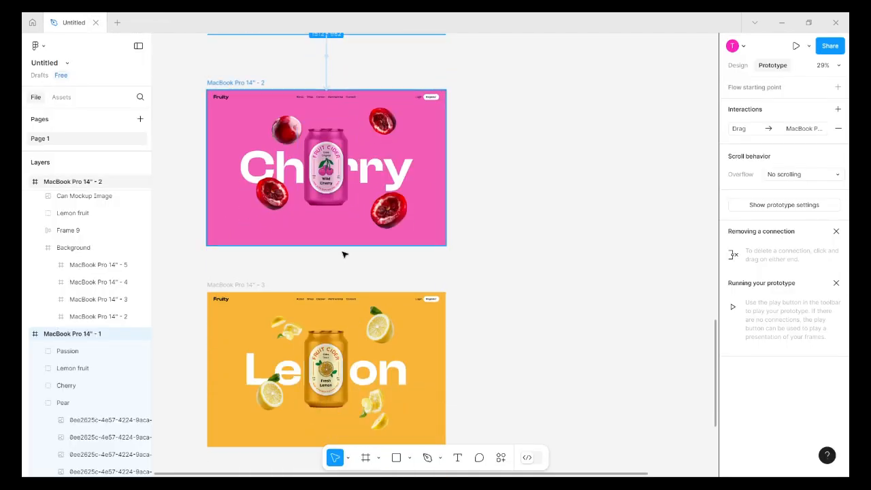
left_click(238, 82)
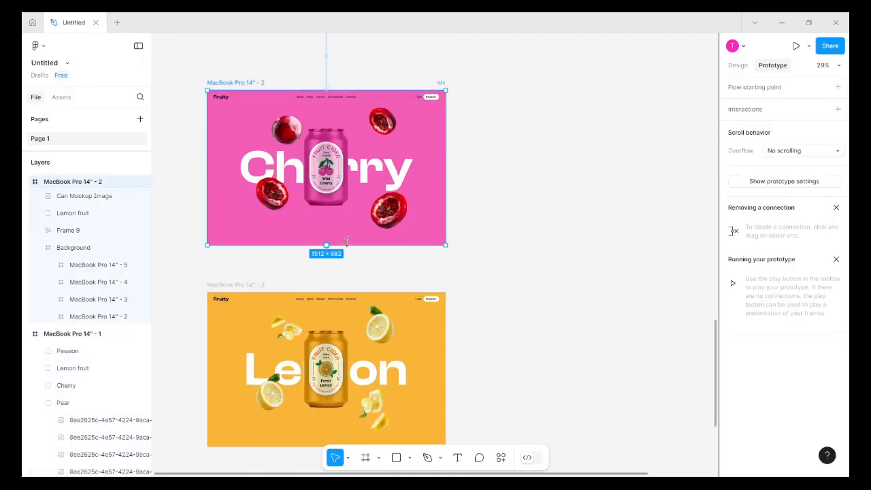
left_click_drag(326, 245, 332, 298)
scroll(356, 354, "up", 2)
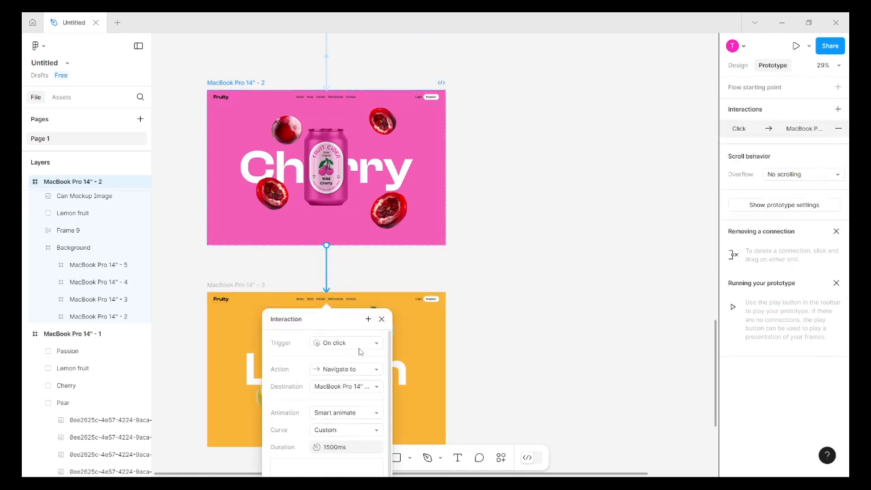
left_click(376, 345)
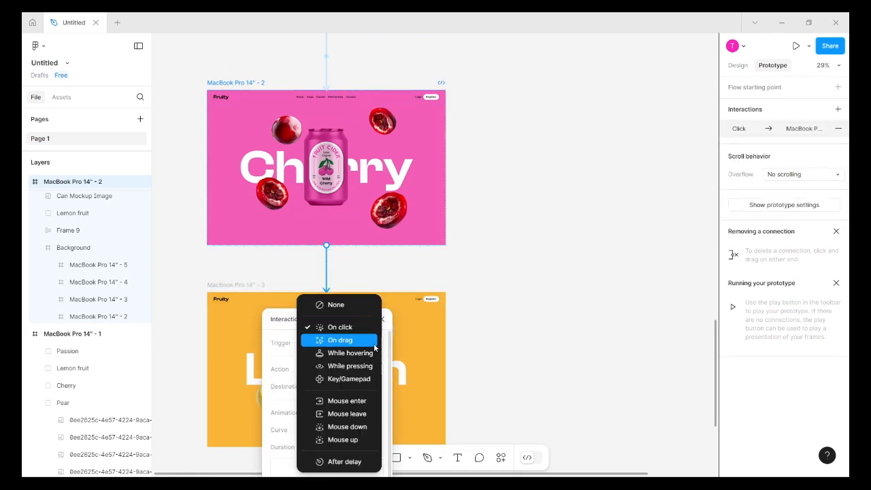
left_click(364, 341)
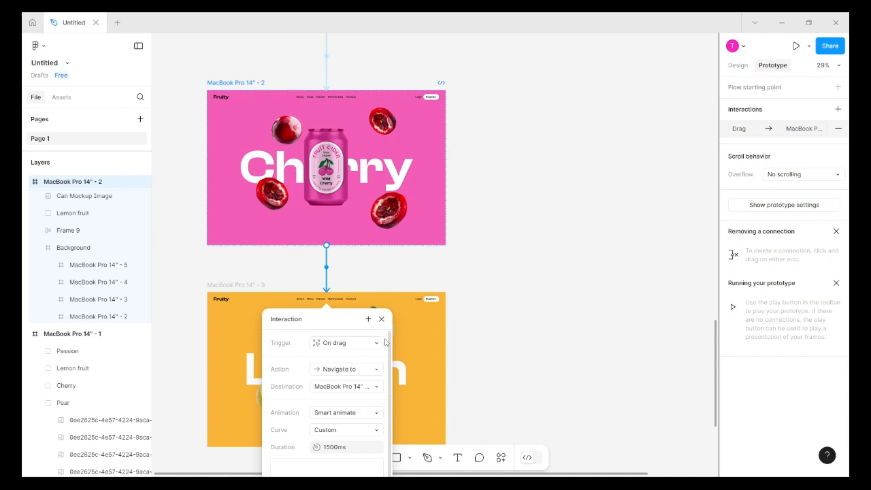
scroll(371, 389, "down", 2)
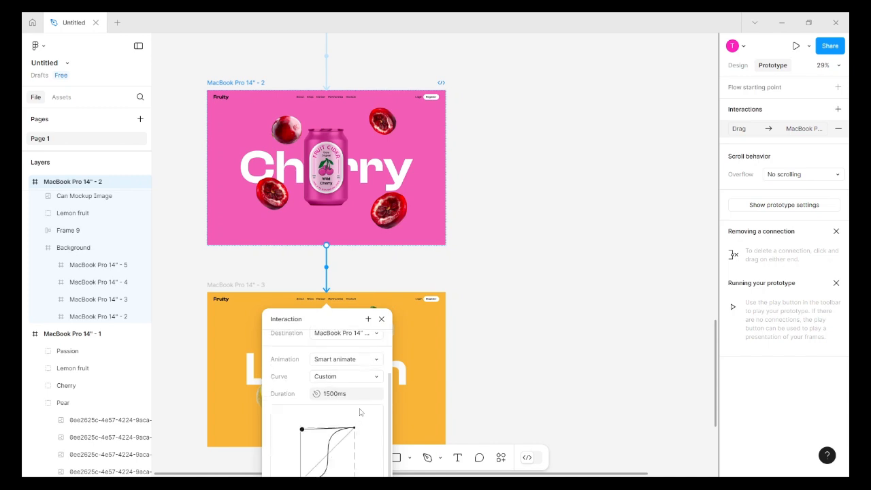
left_click(398, 314)
Connect the Lemon frame to the Exotic frame with a 1500 ms Smart animate interaction and close its settings.
scroll(399, 308, "down", 6)
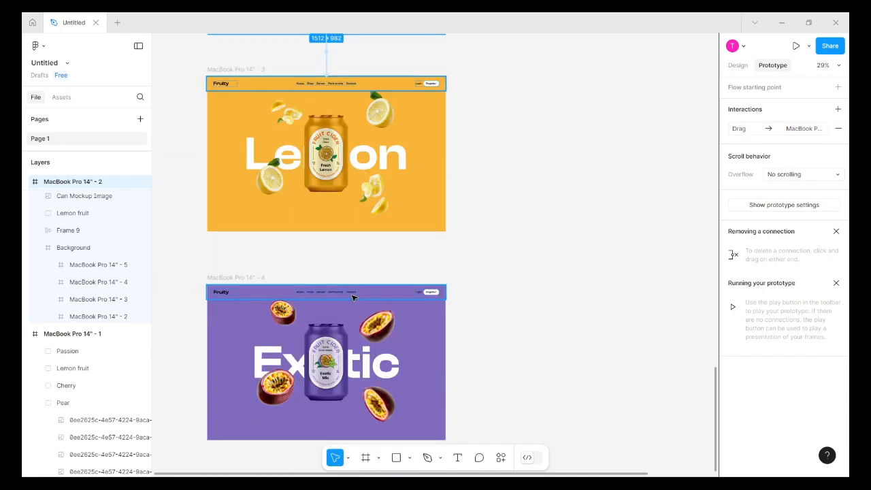
left_click(351, 229)
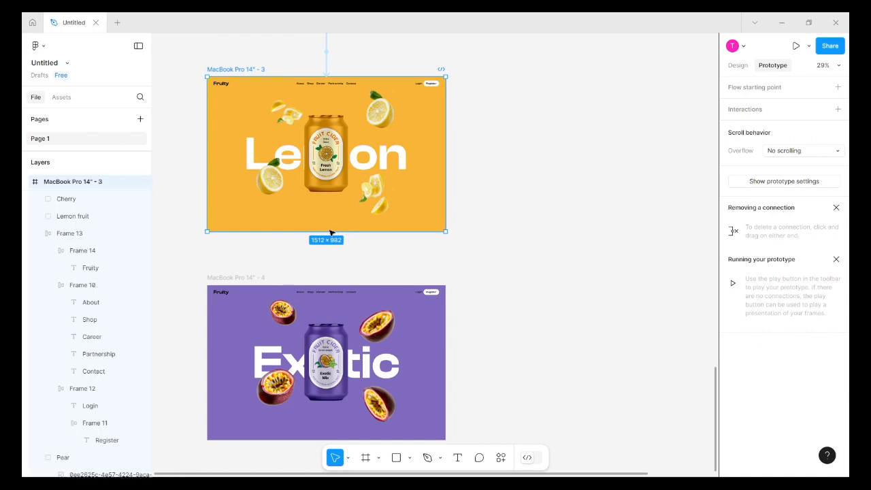
left_click_drag(327, 233, 347, 289)
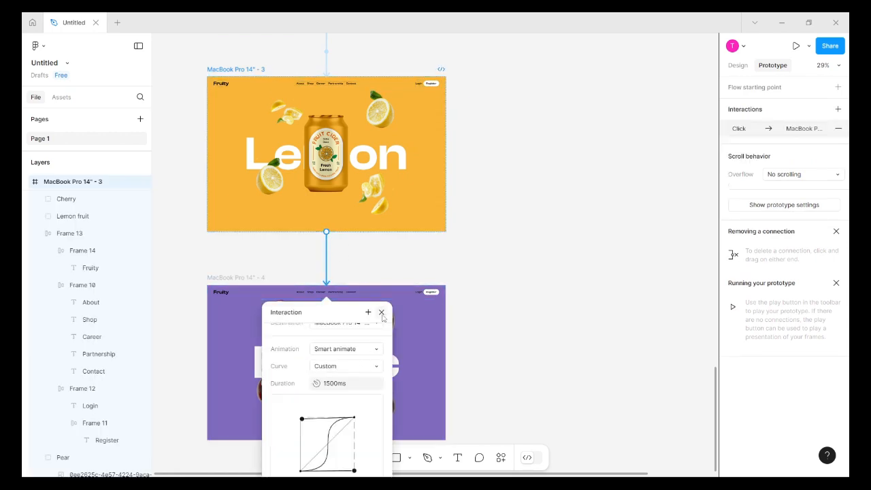
left_click(381, 312)
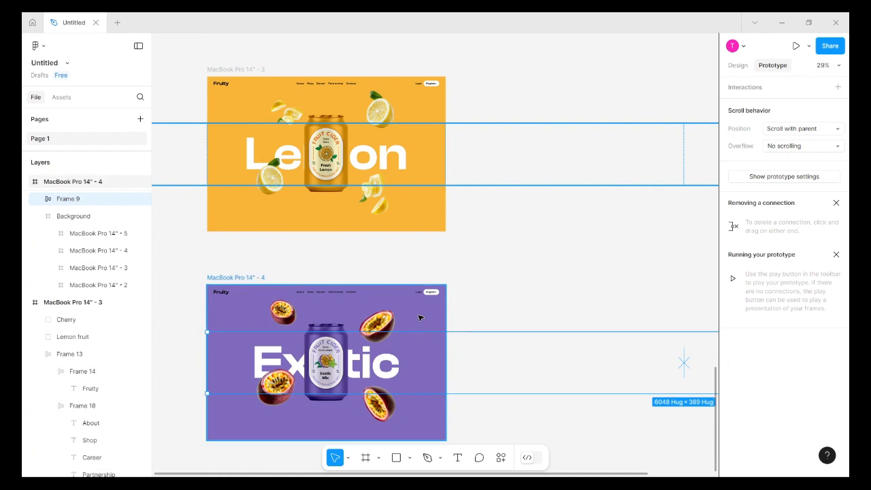
Link the Exotic frame back to the Pear frame with an On drag Smart animate interaction lasting 1500 ms.
left_click(423, 323)
left_click_drag(445, 362, 426, 127)
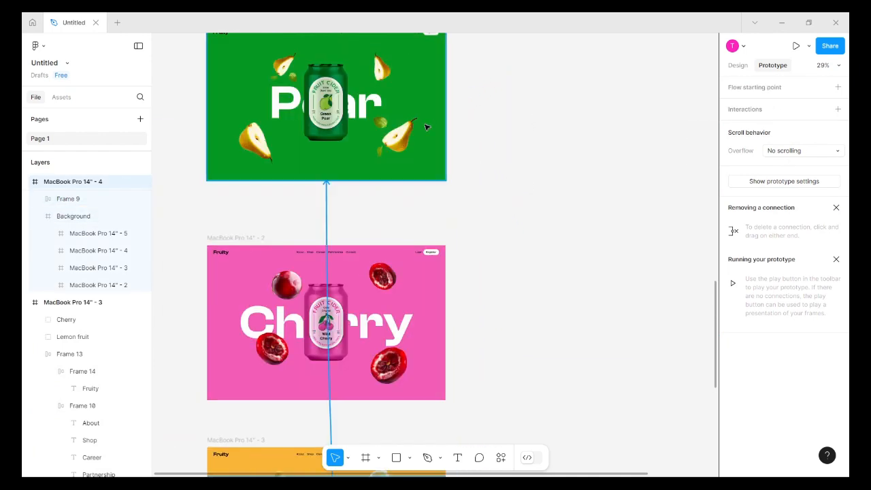
scroll(353, 240, "up", 2)
scroll(353, 240, "up", 1)
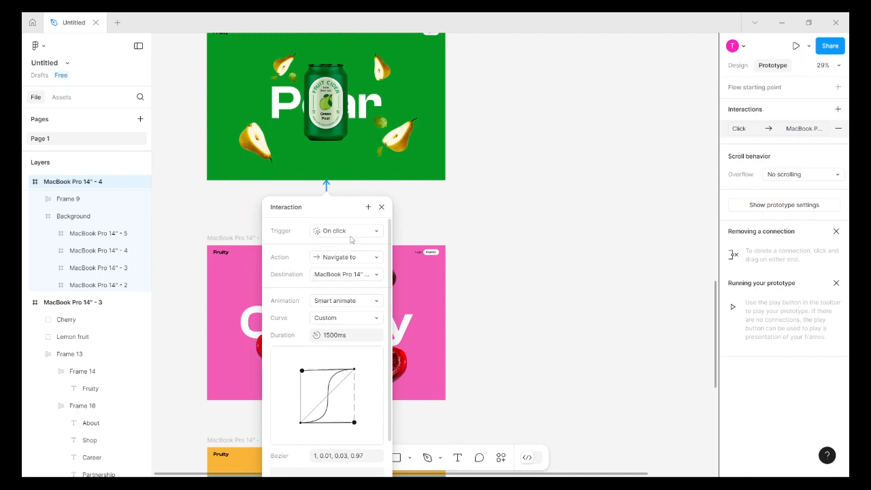
left_click(354, 233)
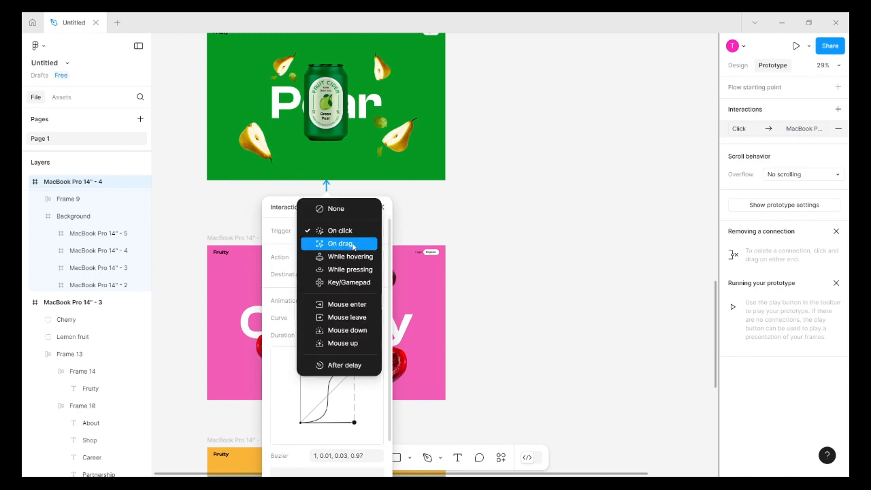
left_click(353, 245)
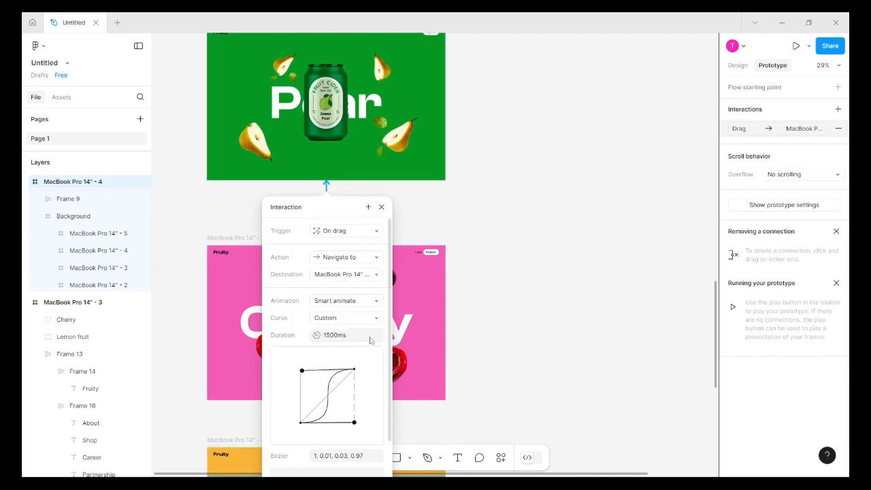
left_click(382, 207)
Preview the prototype from the Pear frame, play the transitions, and return to the design file.
scroll(443, 194, "up", 2)
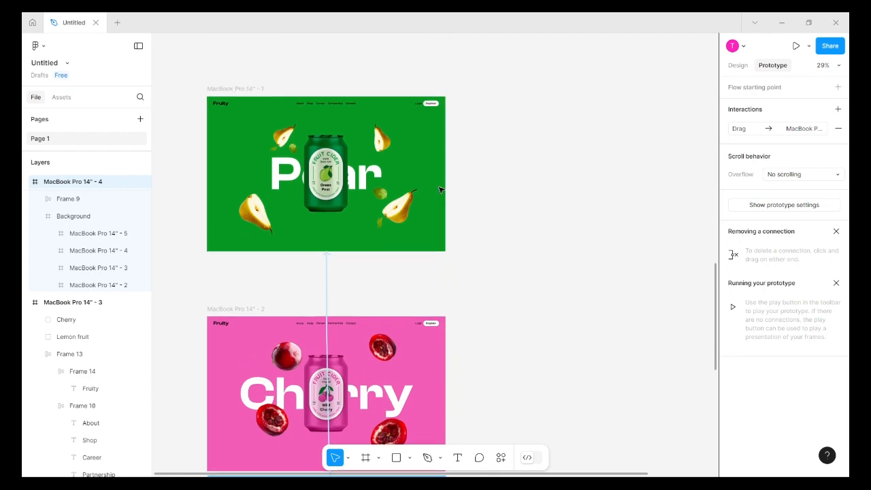
left_click(247, 88)
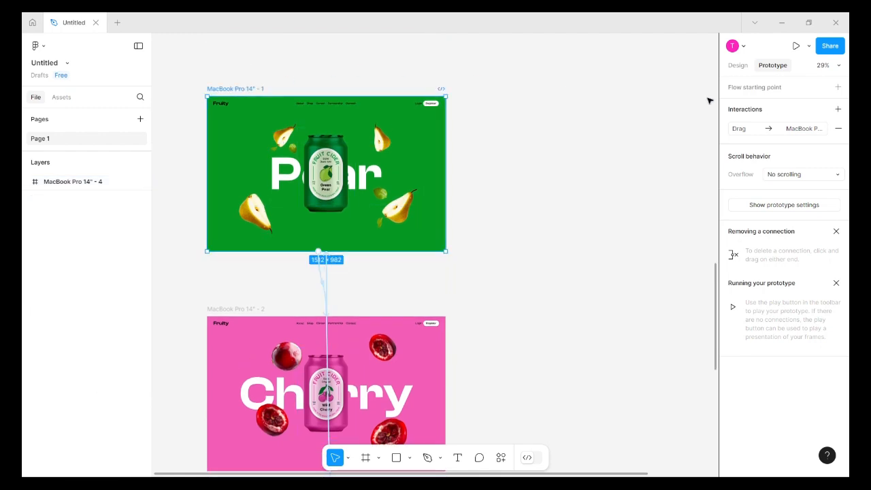
left_click(797, 46)
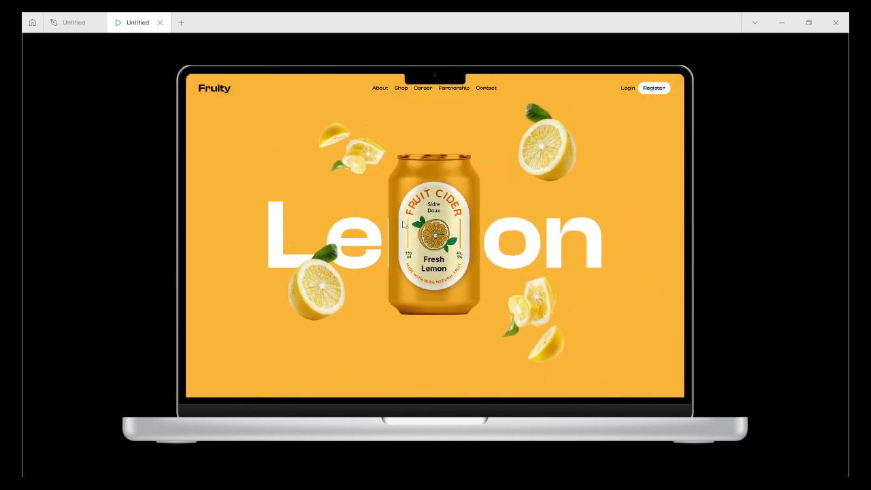
left_click(80, 22)
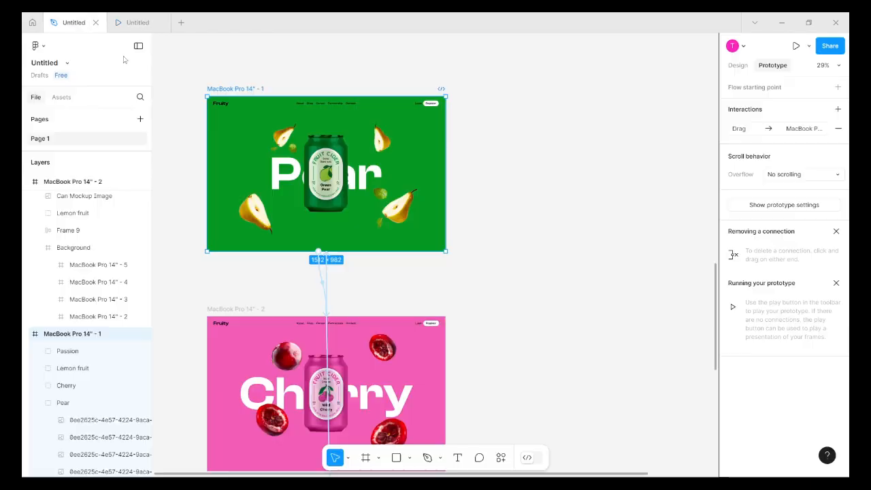
Compare the headline layers of the Pear and Cherry frames and rename the Pear frame's headline layer to Frame 9.
left_click(426, 135)
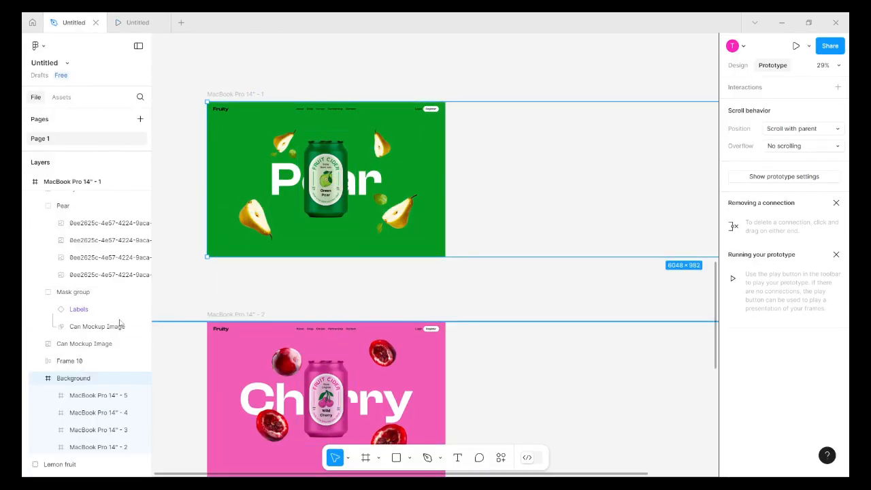
left_click(278, 182)
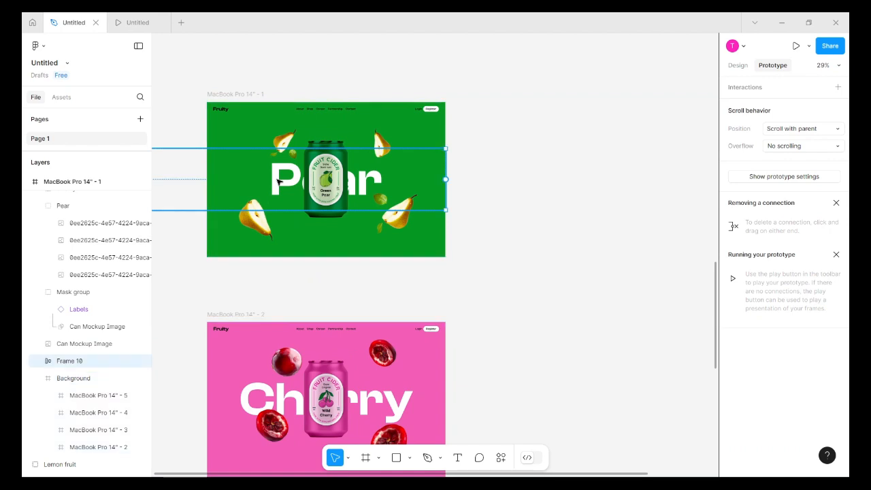
left_click(382, 398)
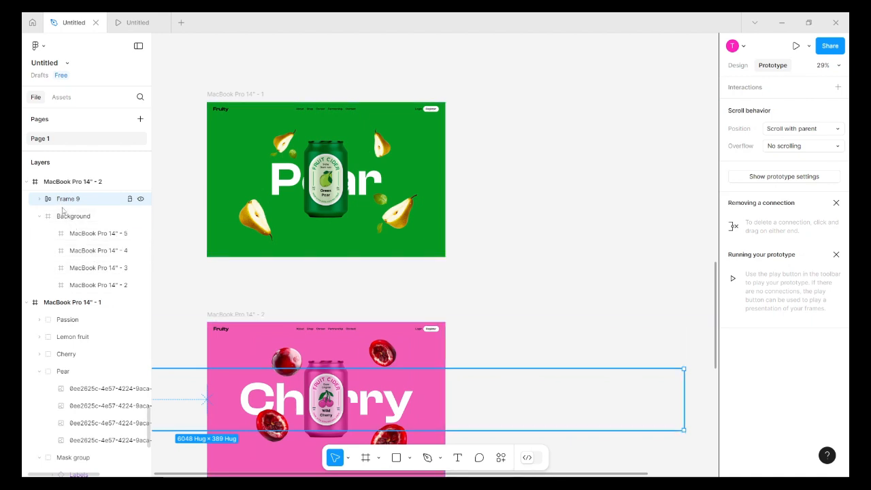
scroll(63, 212, "up", 2)
scroll(63, 217, "down", 4)
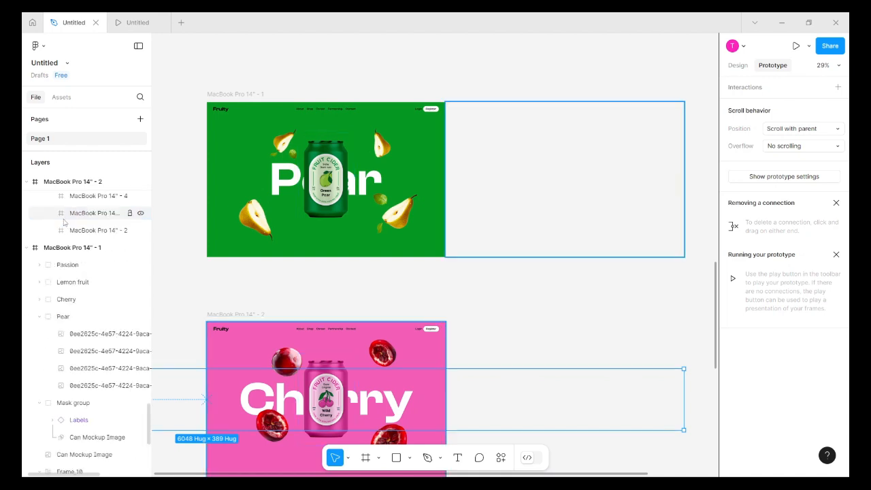
scroll(64, 222, "down", 2)
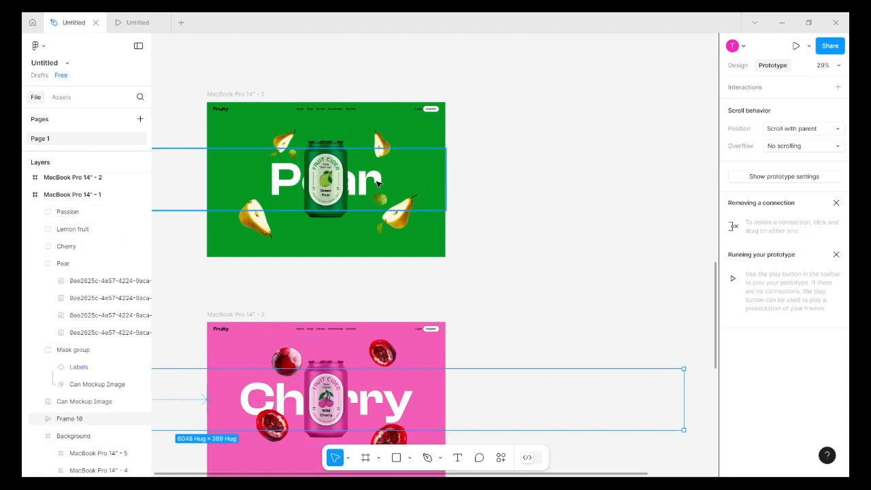
left_click(571, 400)
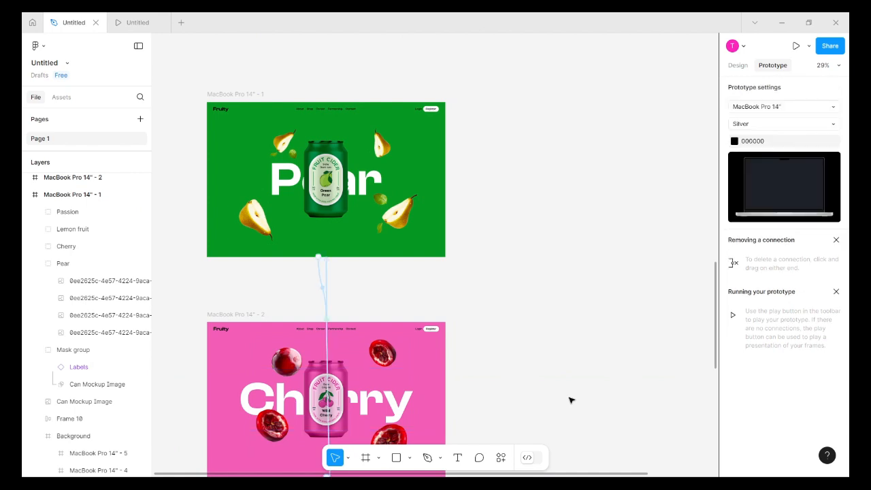
left_click(381, 404)
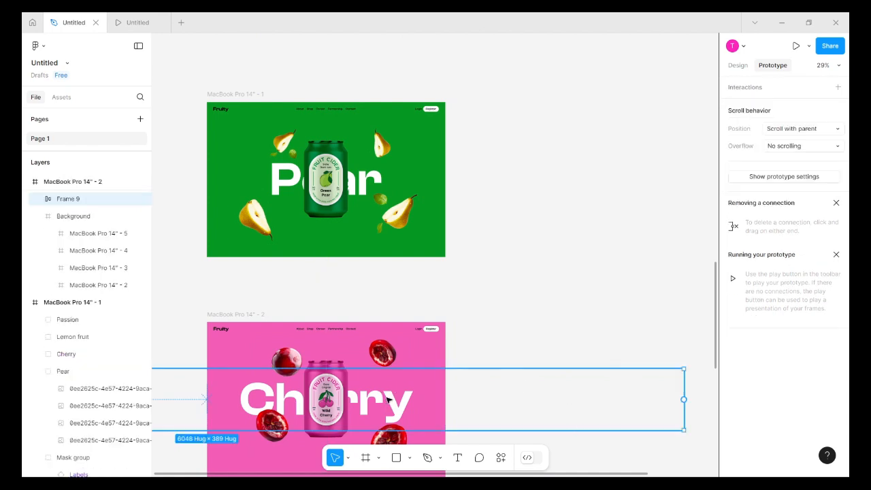
left_click(288, 178)
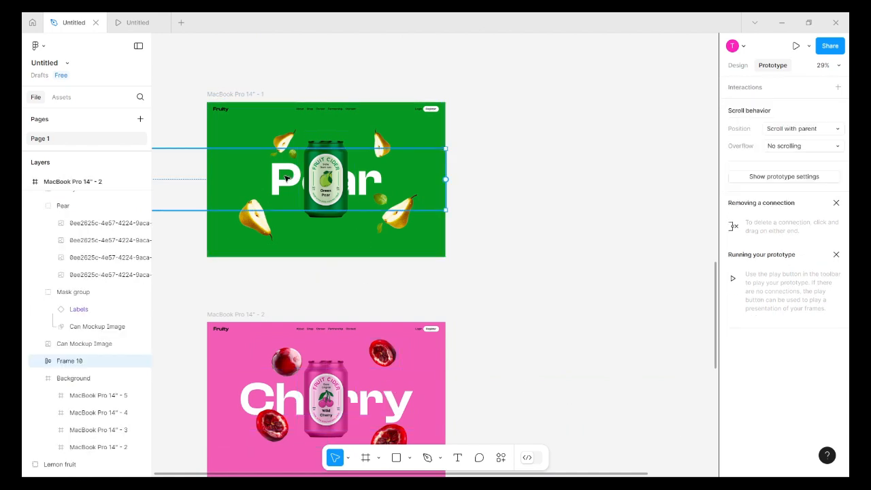
key("ctrl+z")
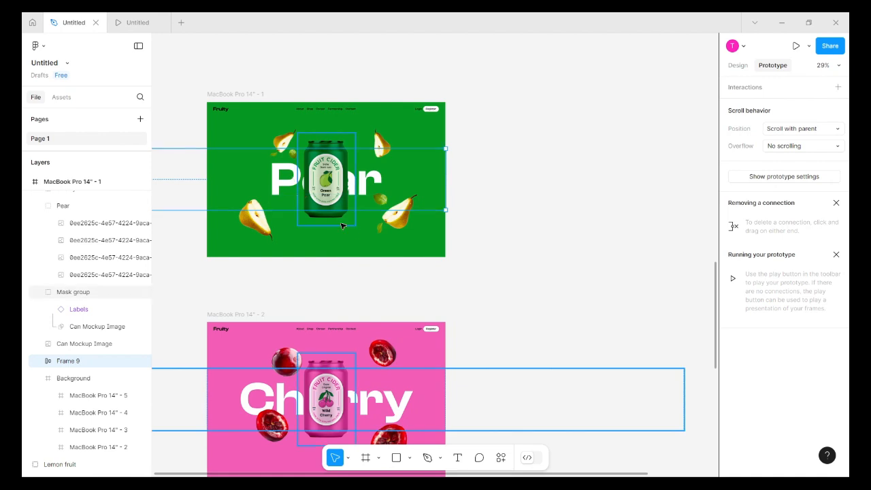
Replay the prototype preview through the transition to Exotic and close it.
left_click(232, 95)
left_click(139, 23)
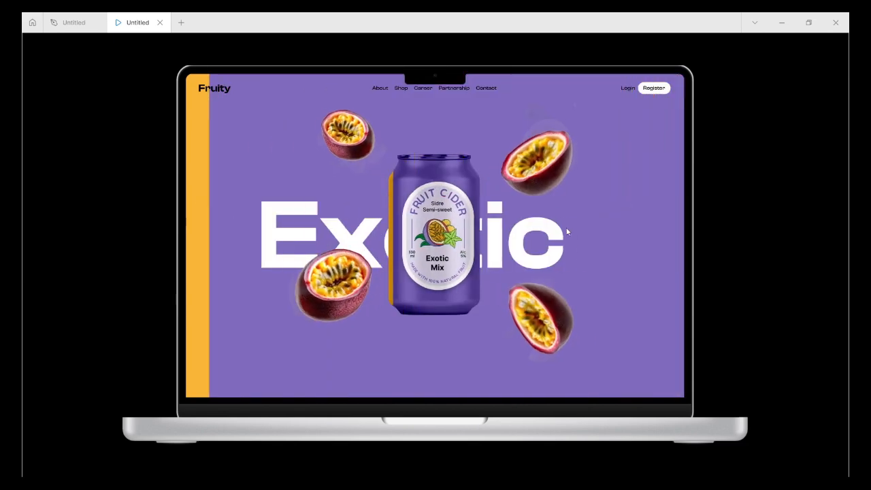
left_click(160, 23)
Move the Pear frame's navigation bar out of the nested background to the top of the frame's layer stack.
scroll(355, 231, "down", 3)
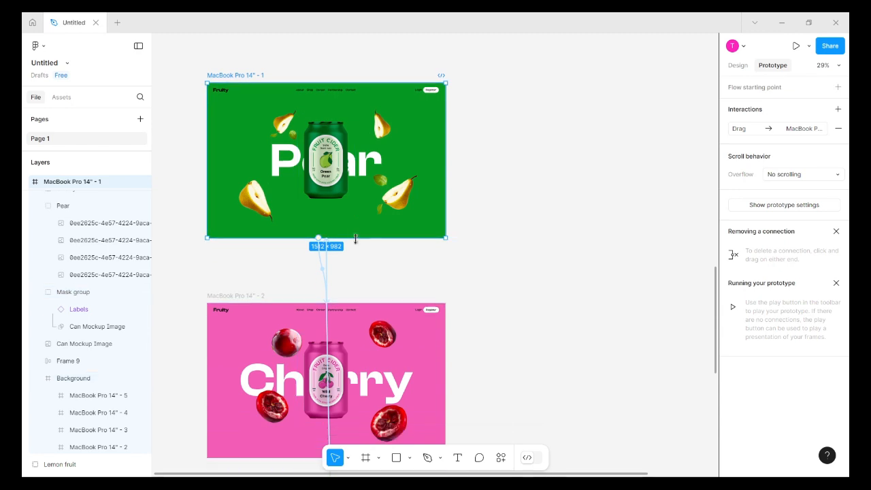
scroll(359, 224, "down", 1)
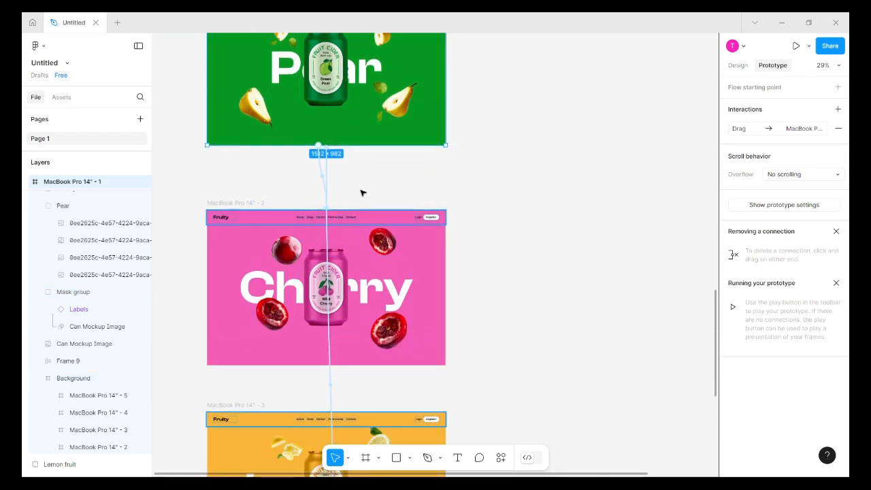
scroll(373, 134, "up", 3)
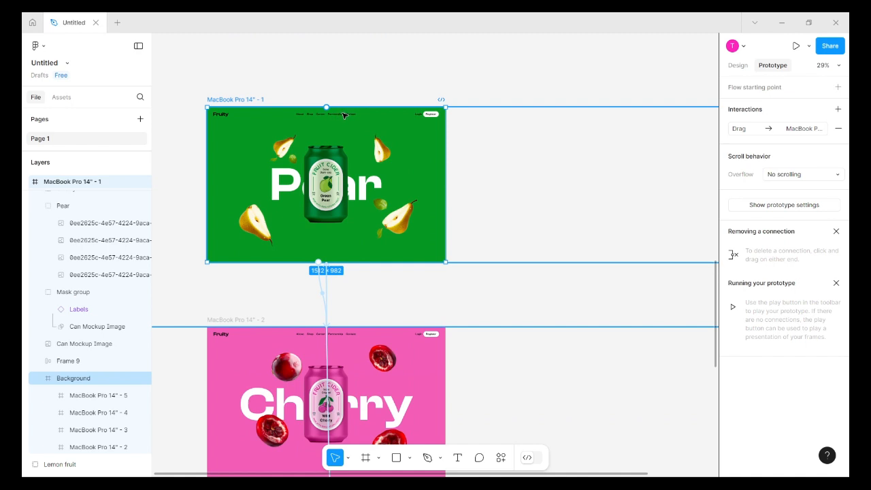
double_click(345, 116)
left_click(344, 119)
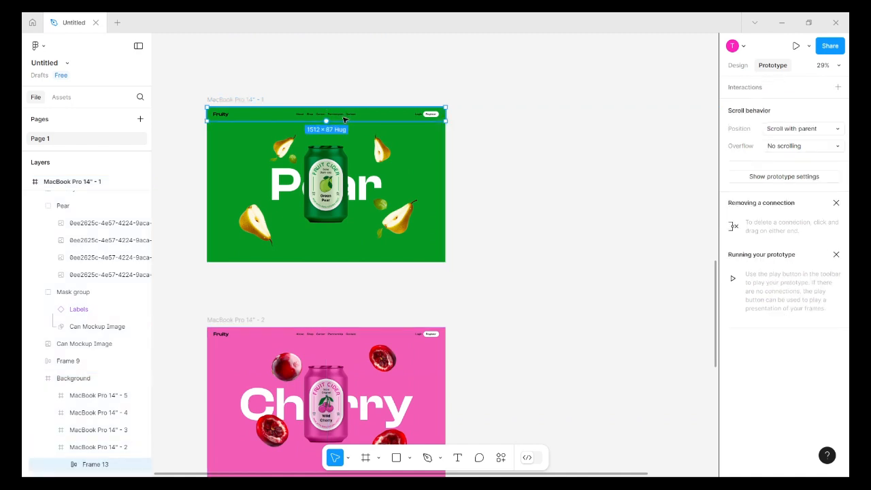
left_click(337, 339)
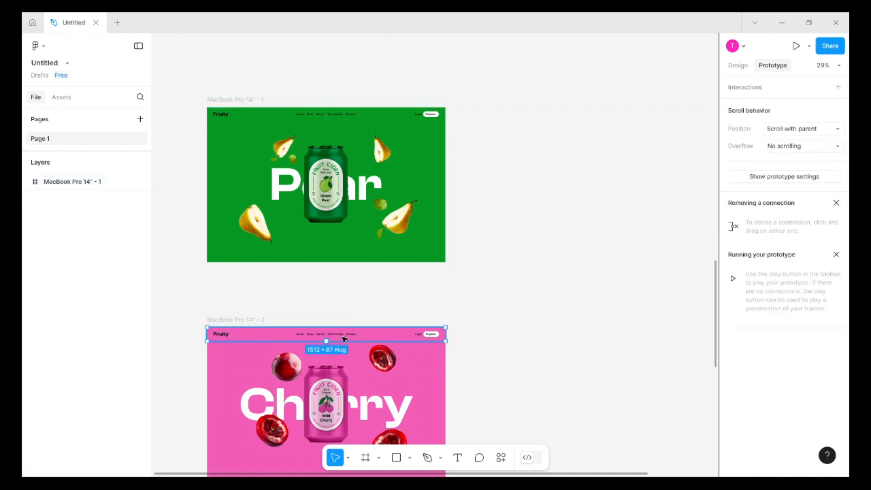
left_click(317, 115)
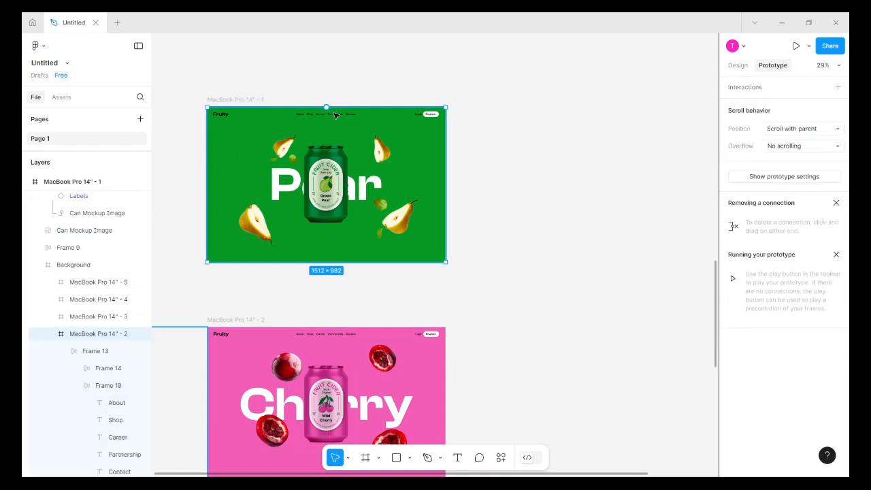
left_click(335, 116)
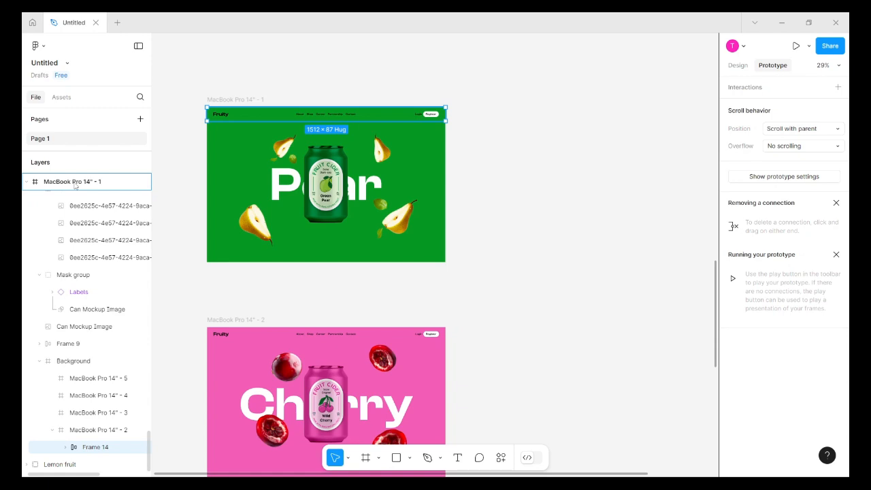
scroll(75, 187, "up", 2)
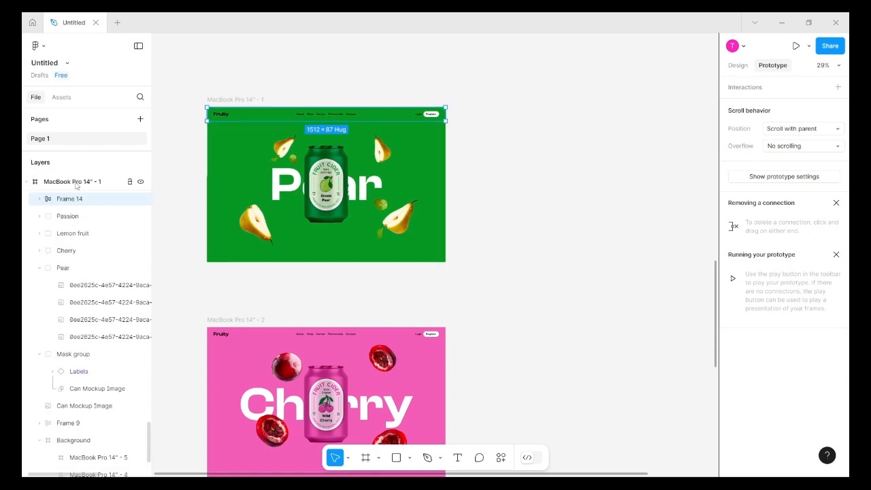
Locate the Cherry frame's navigation bar in the layer stack and collapse its sublayers to check its order.
left_click(330, 337)
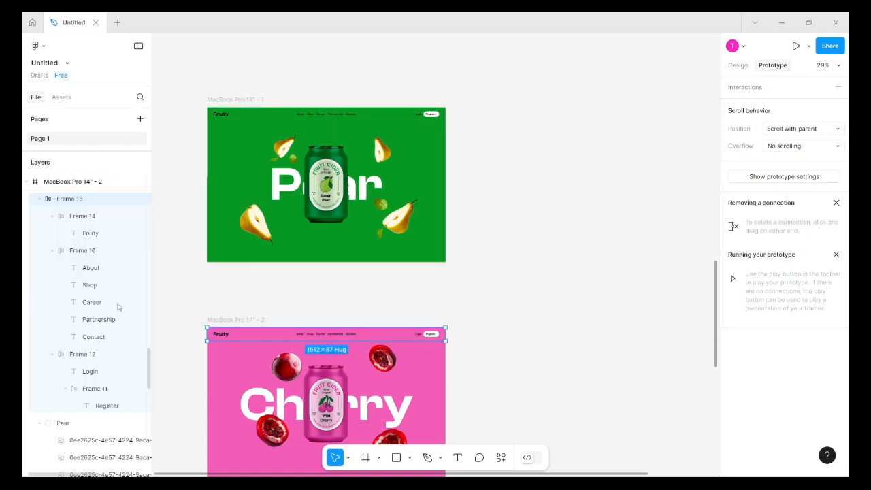
scroll(117, 307, "up", 3)
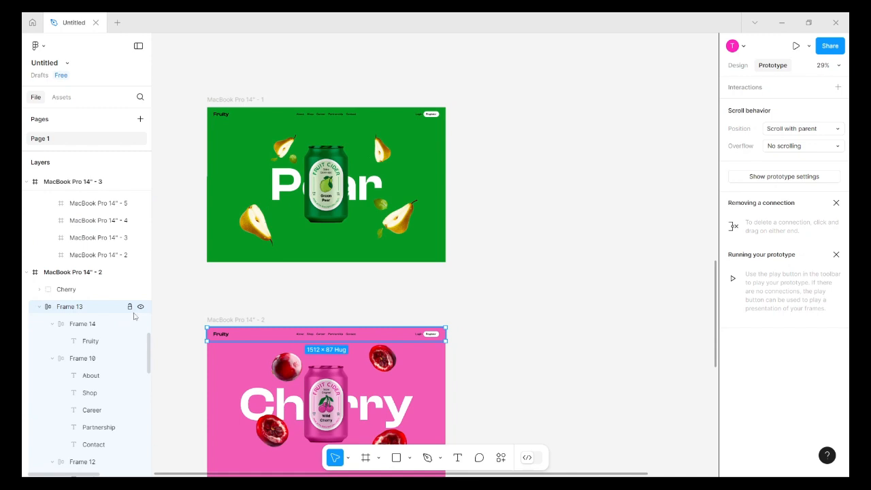
left_click(40, 309)
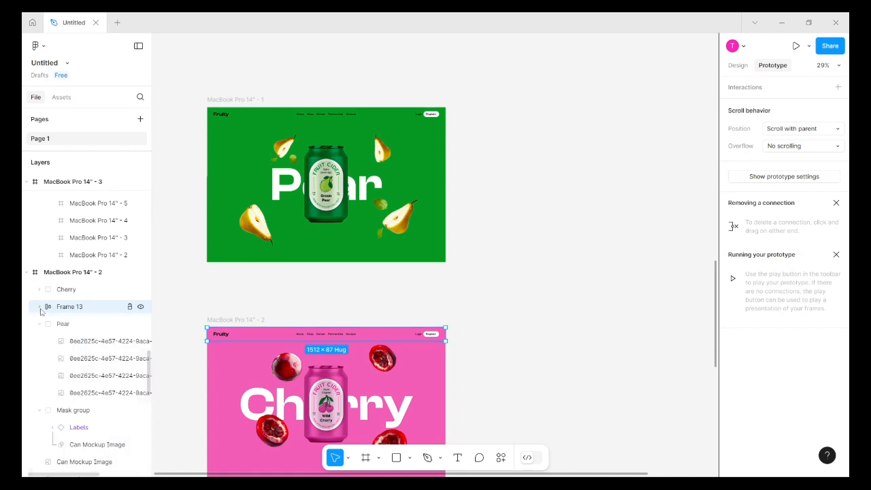
left_click(40, 309)
left_click(40, 309)
left_click(40, 309)
left_click(40, 309)
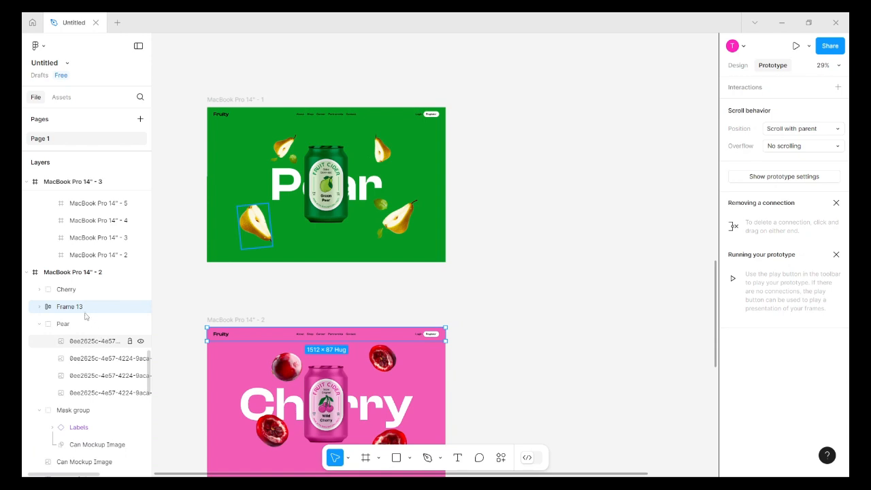
Try to change the Lemon frame's interaction to an On drag trigger.
scroll(371, 368, "down", 1)
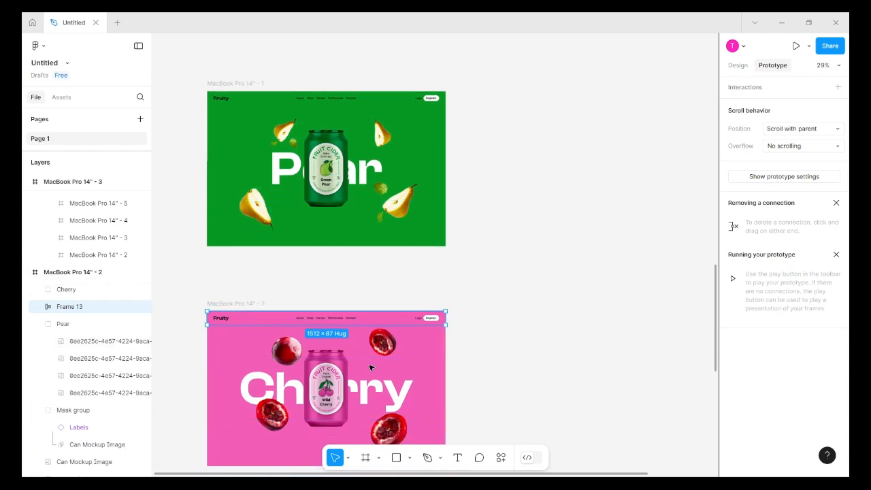
scroll(371, 368, "down", 7)
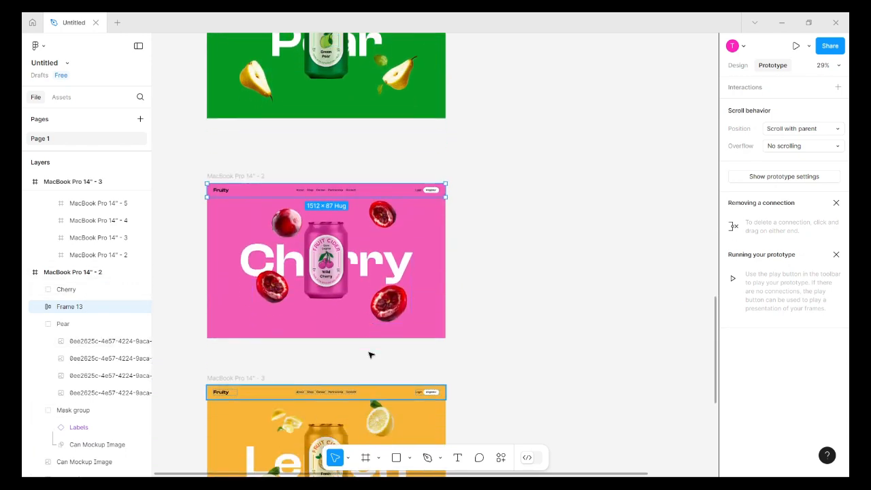
scroll(371, 355, "down", 7)
left_click(421, 310)
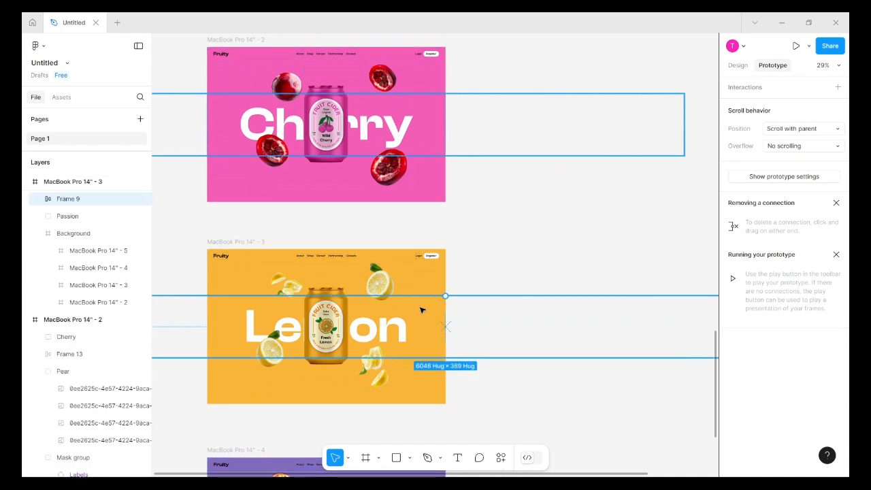
left_click(422, 290)
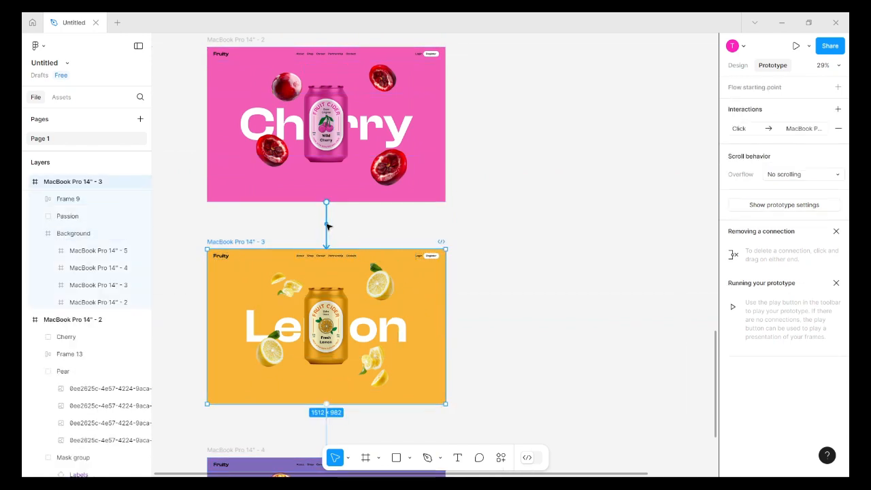
left_click(327, 425)
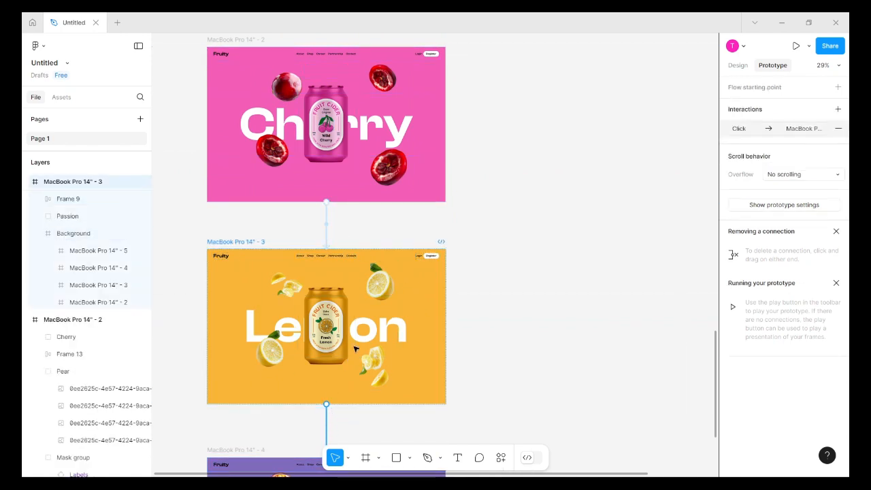
left_click_drag(354, 349, 372, 324)
left_click(351, 460)
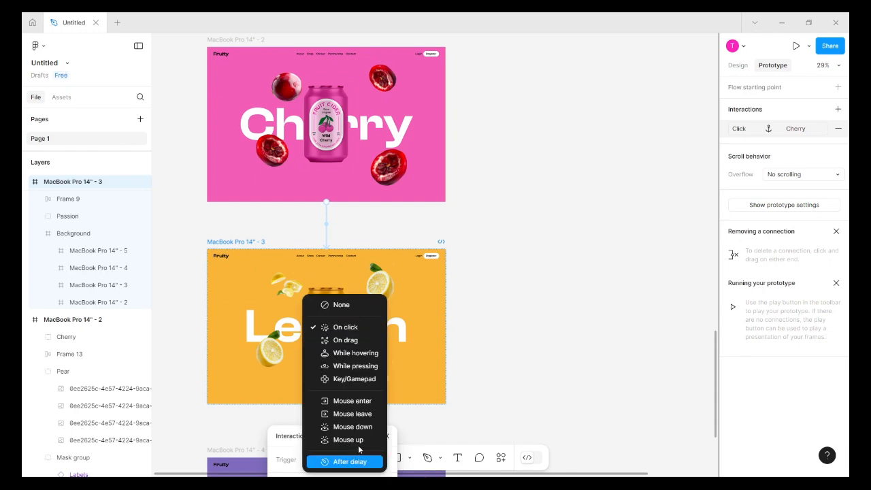
left_click(346, 340)
scroll(382, 361, "down", 1)
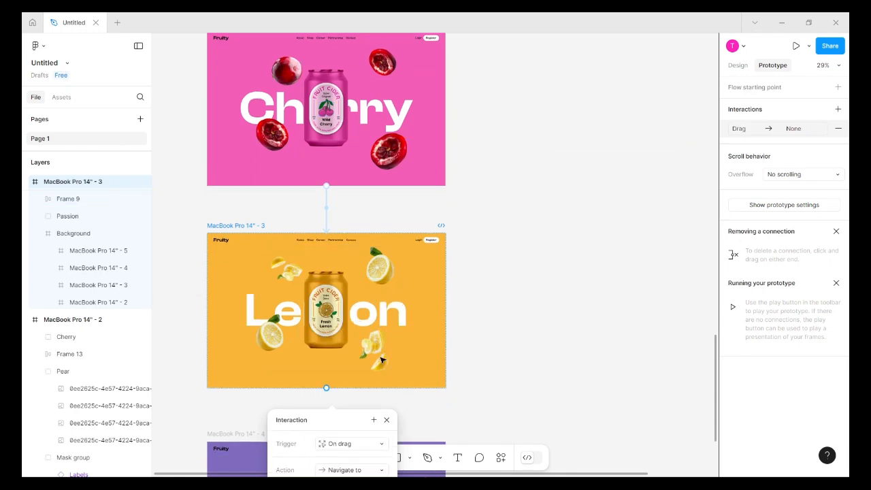
scroll(381, 361, "down", 4)
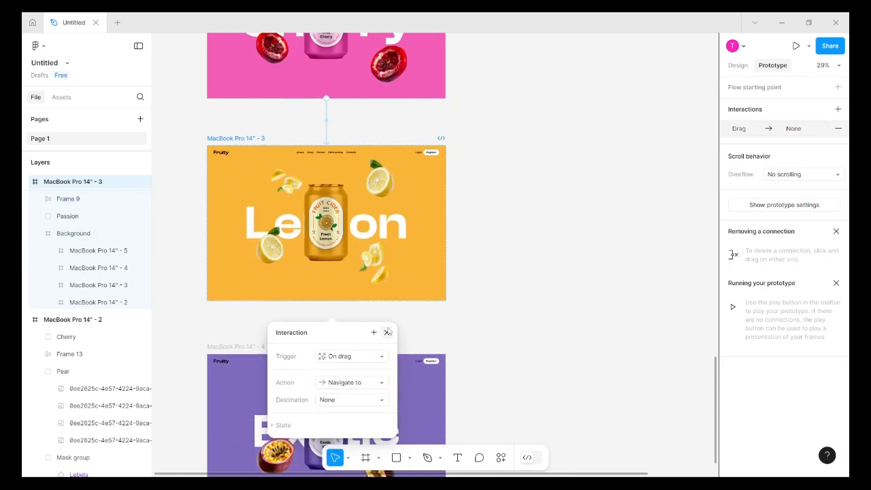
left_click(388, 332)
Preview the prototype from the Pear frame through to the Lemon frame and close the preview.
scroll(395, 334, "up", 12)
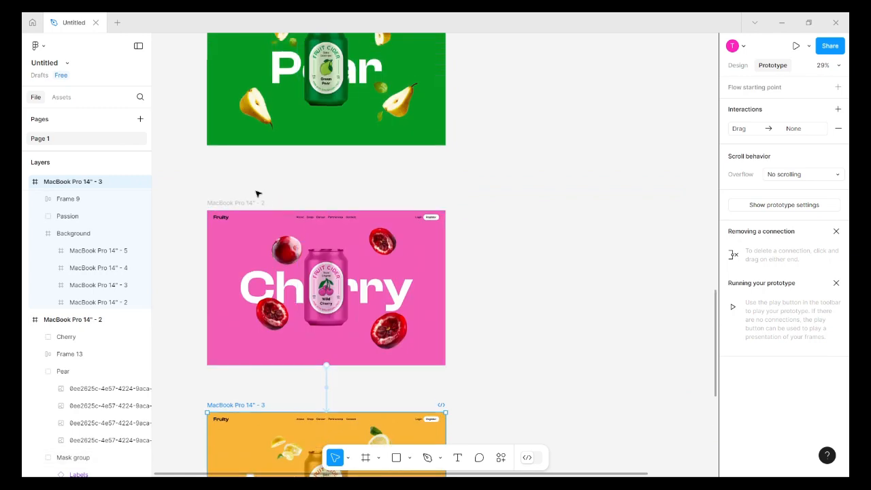
scroll(257, 194, "up", 5)
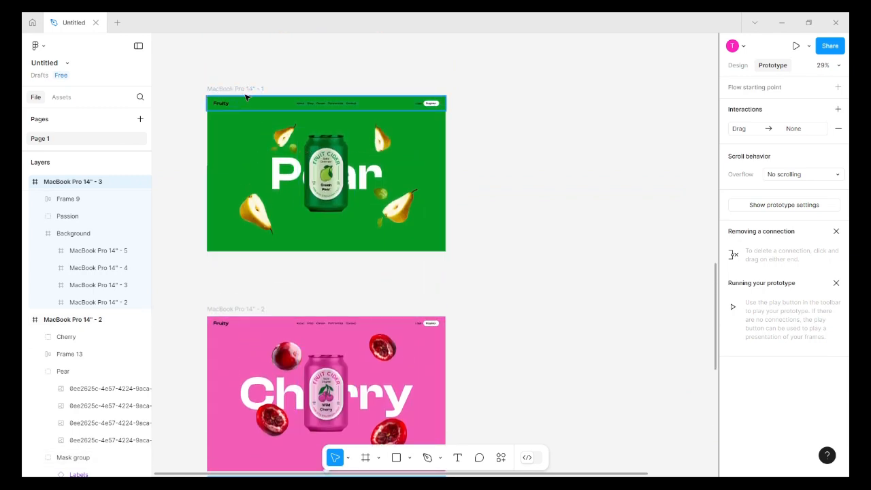
left_click(284, 140)
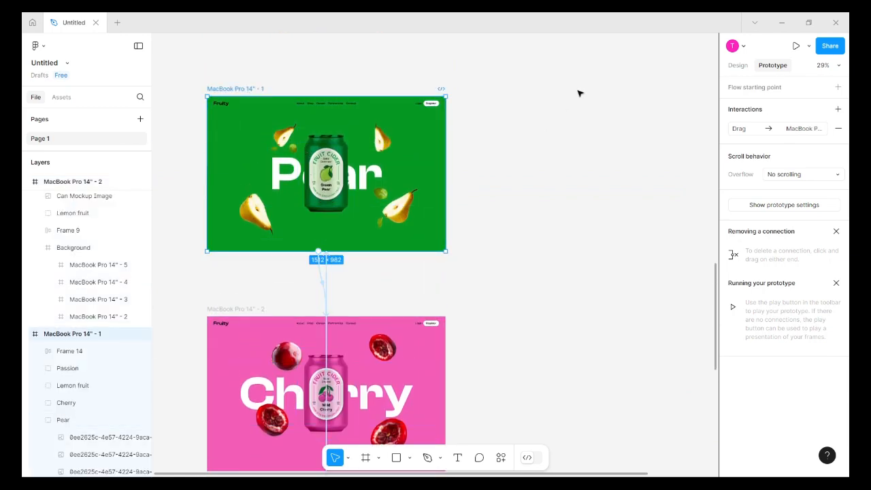
left_click(797, 46)
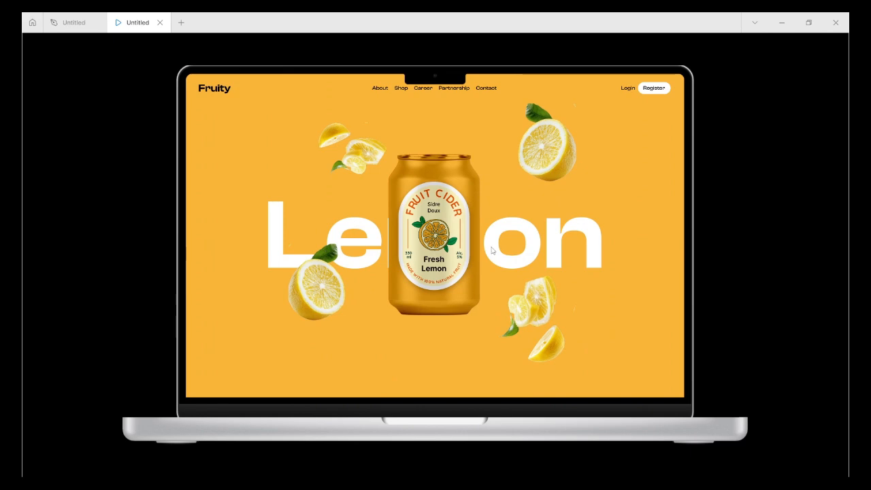
key("ctrl+w")
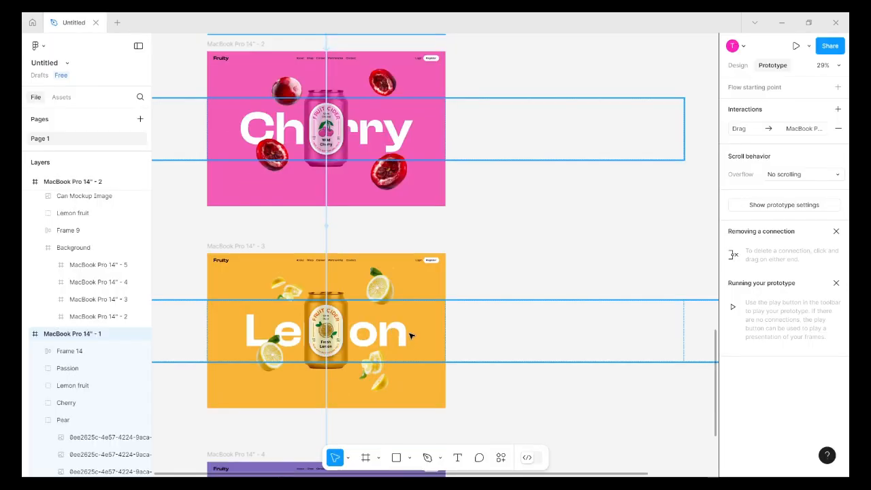
Move the Lemon frame's navigation bar, Frame 13, above the Cherry and Lemon fruit groups in the layer stack.
left_click(416, 281)
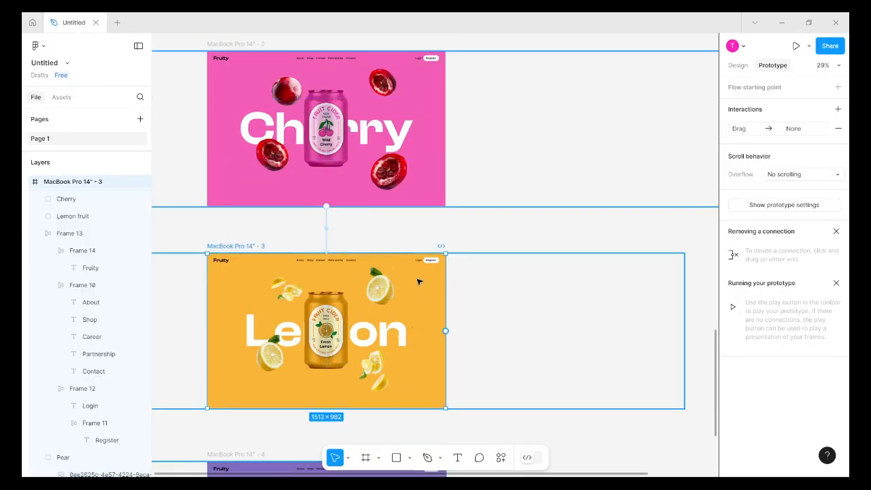
scroll(418, 281, "down", 3)
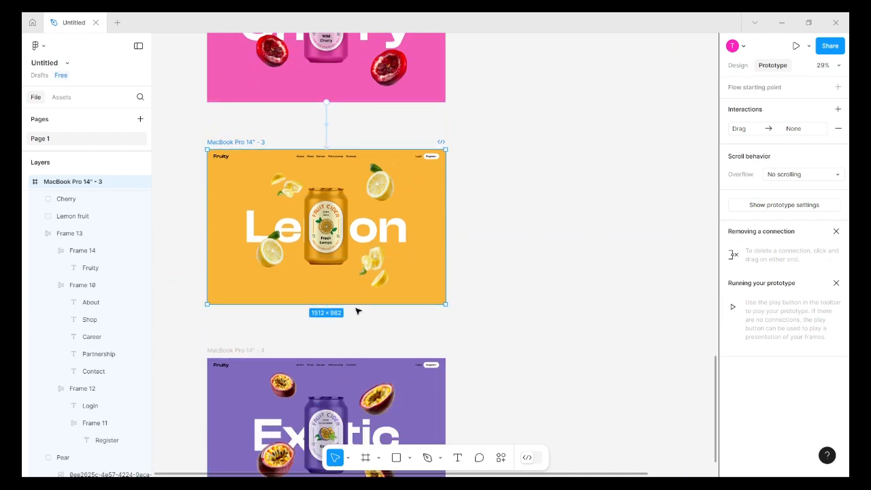
left_click_drag(327, 305, 327, 306)
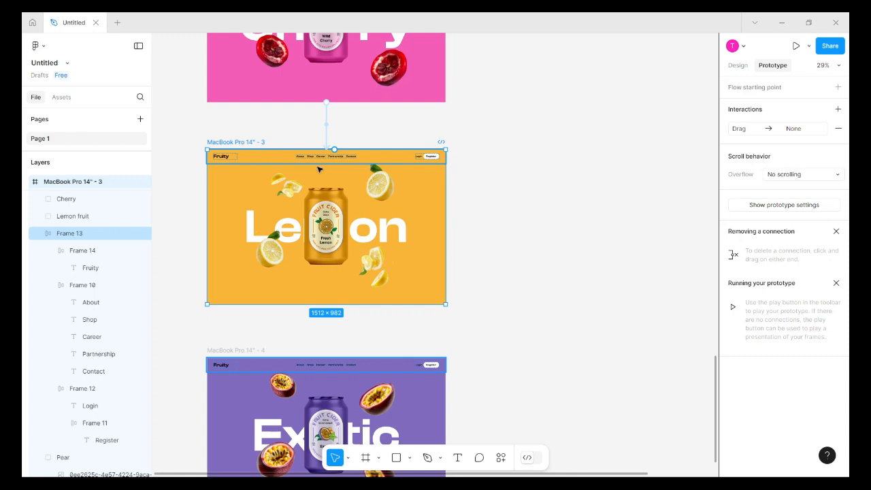
left_click(62, 234)
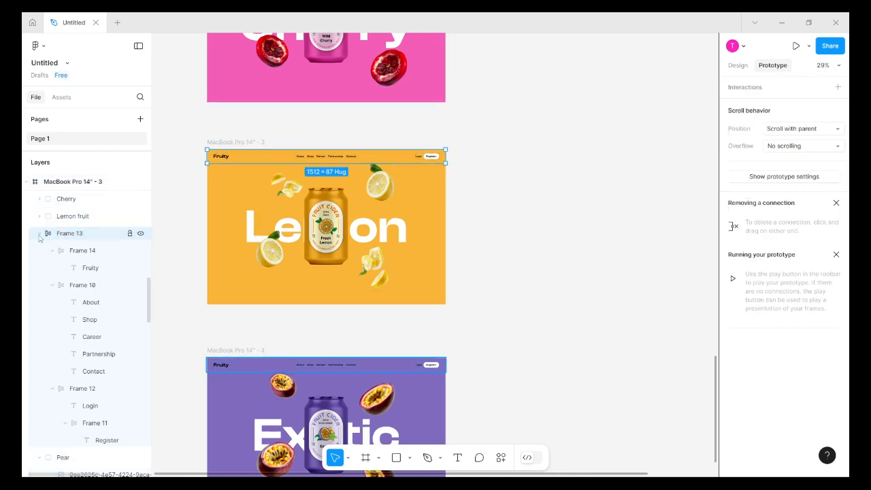
left_click(40, 235)
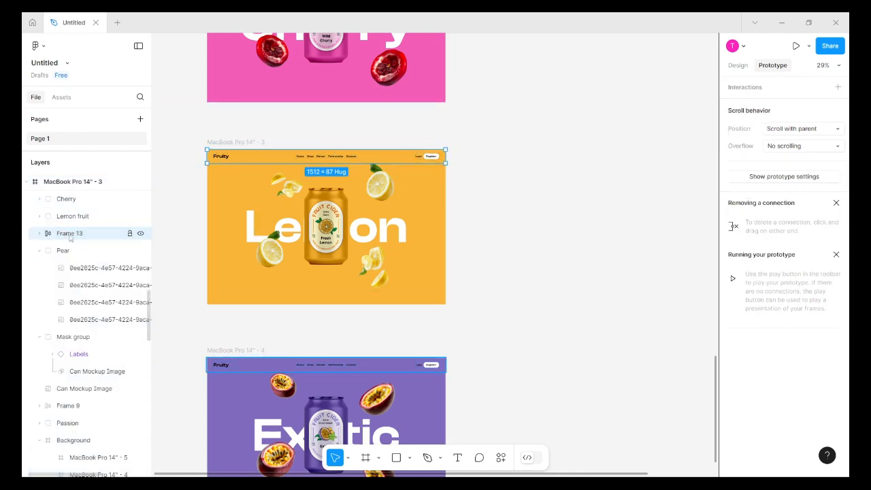
scroll(70, 237, "up", 3)
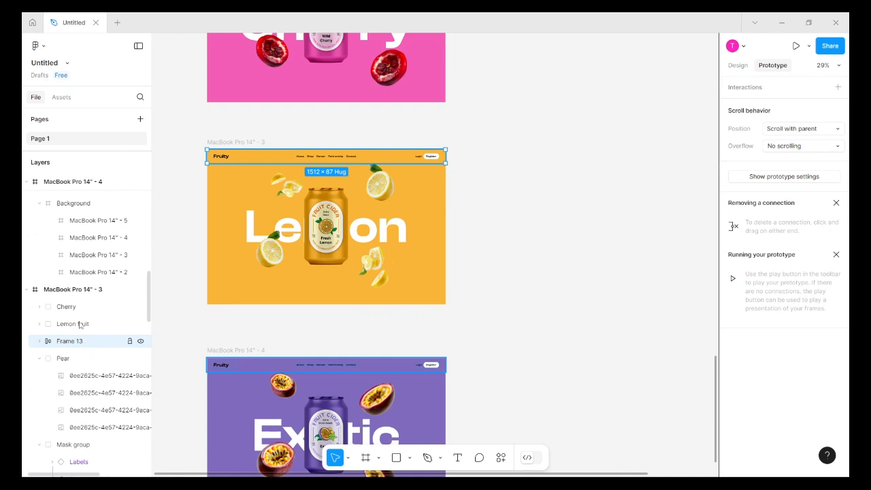
left_click_drag(80, 324, 104, 301)
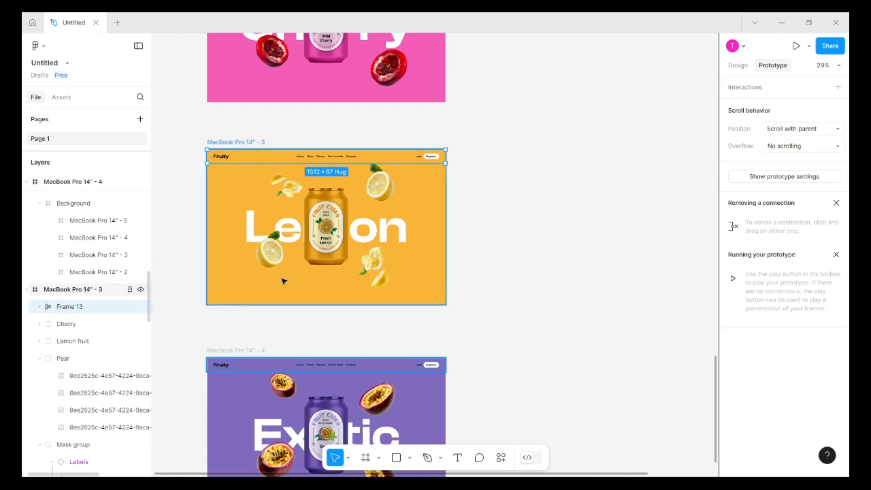
Remove the On drag interaction without a destination from the Lemon frame.
left_click(428, 280)
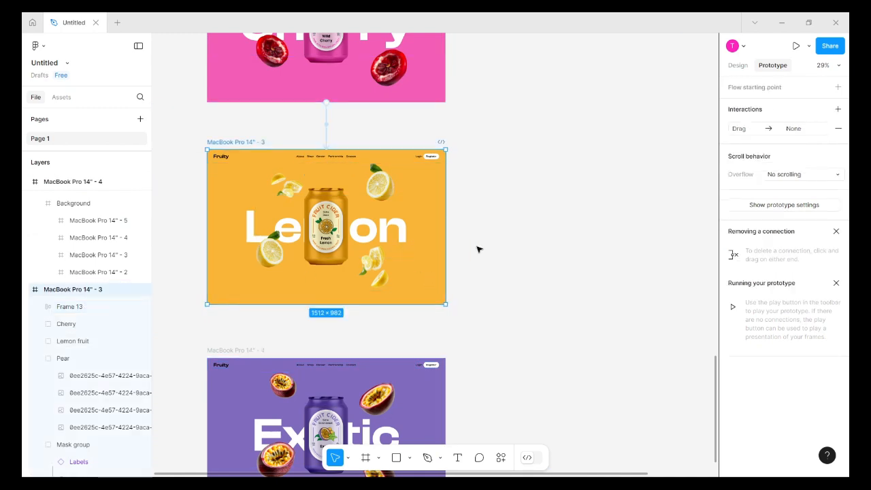
left_click(788, 134)
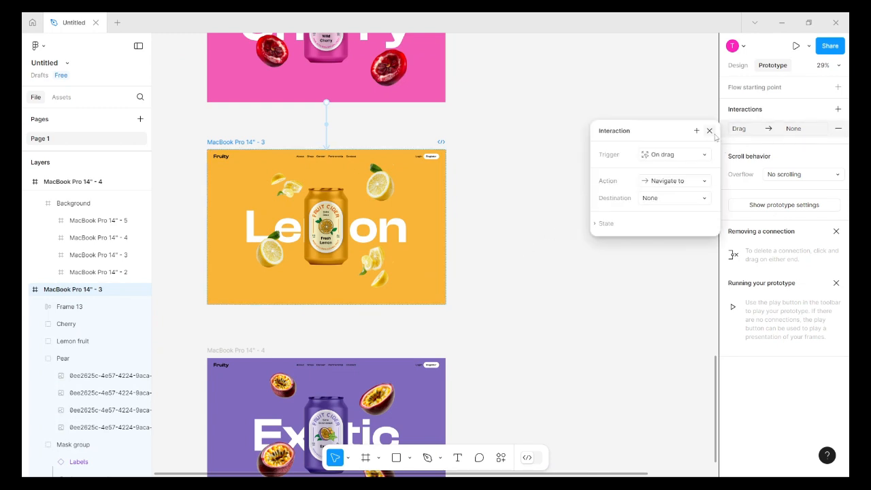
left_click(838, 128)
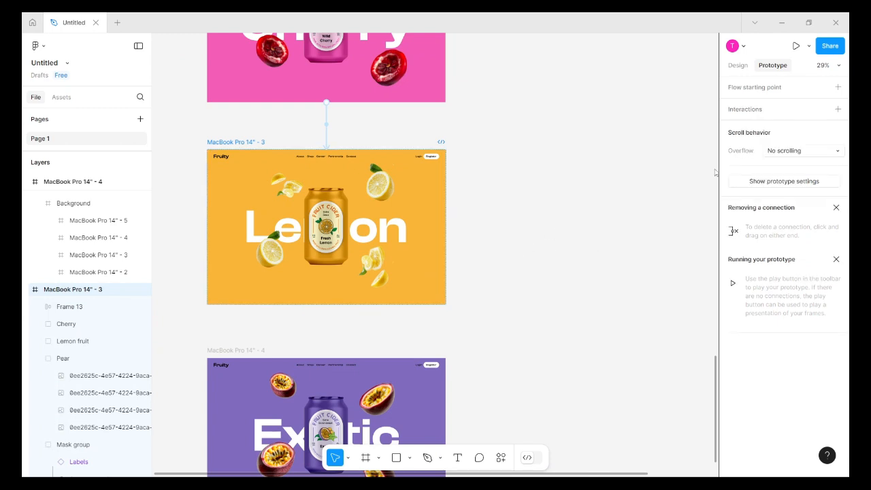
Connect the Lemon frame to the Exotic frame with a Navigate to interaction using the On drag trigger.
left_click(325, 304)
left_click_drag(333, 359, 336, 365)
scroll(355, 416, "up", 2)
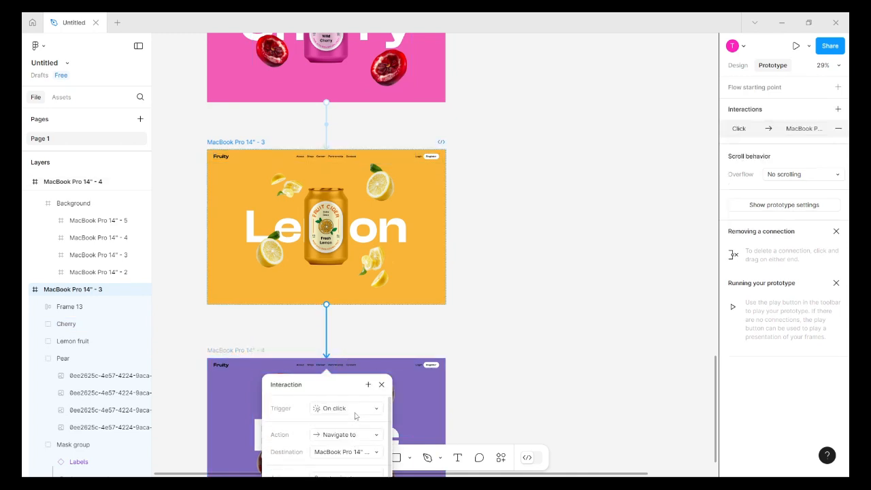
left_click(371, 411)
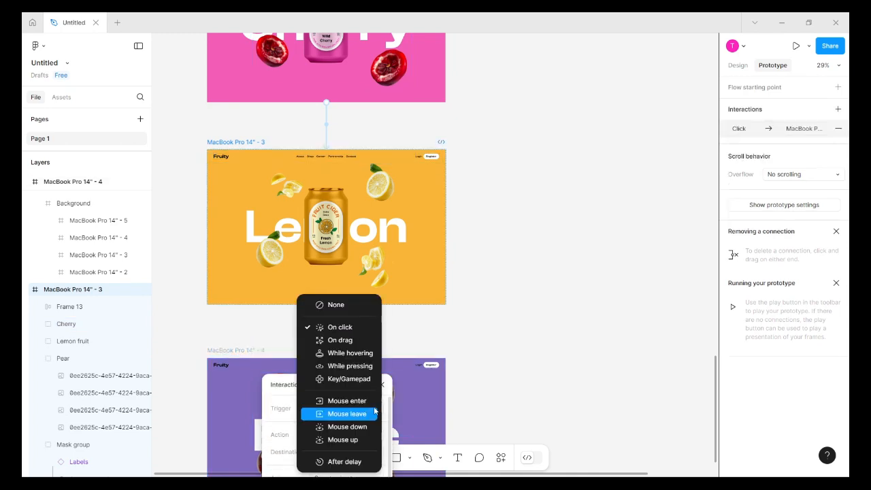
left_click(347, 341)
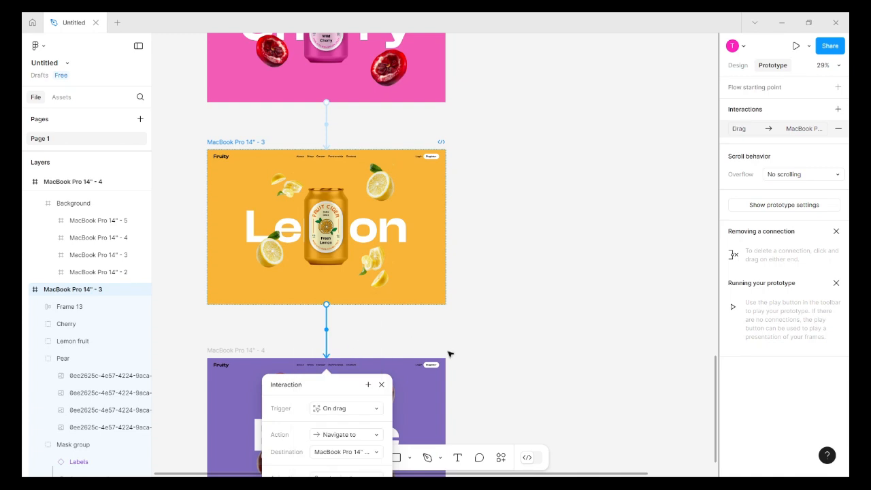
left_click(382, 385)
Preview the prototype through to the Exotic frame and return to the design file.
scroll(455, 361, "down", 3)
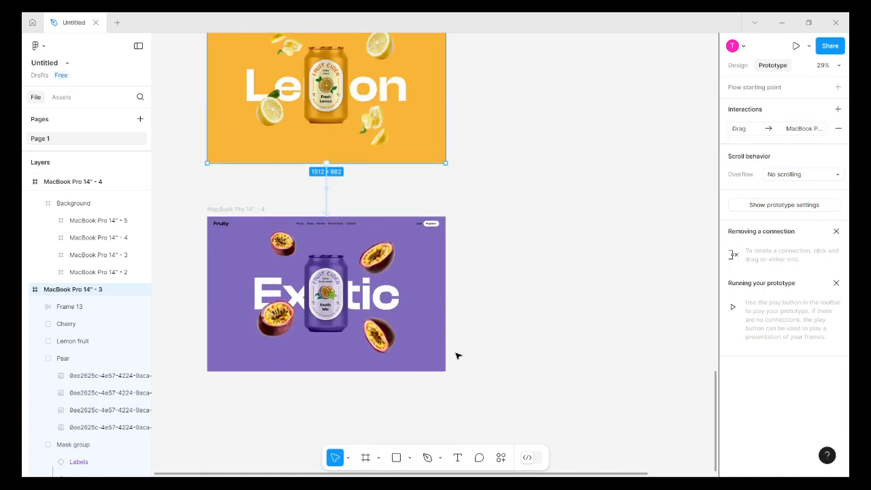
left_click(796, 46)
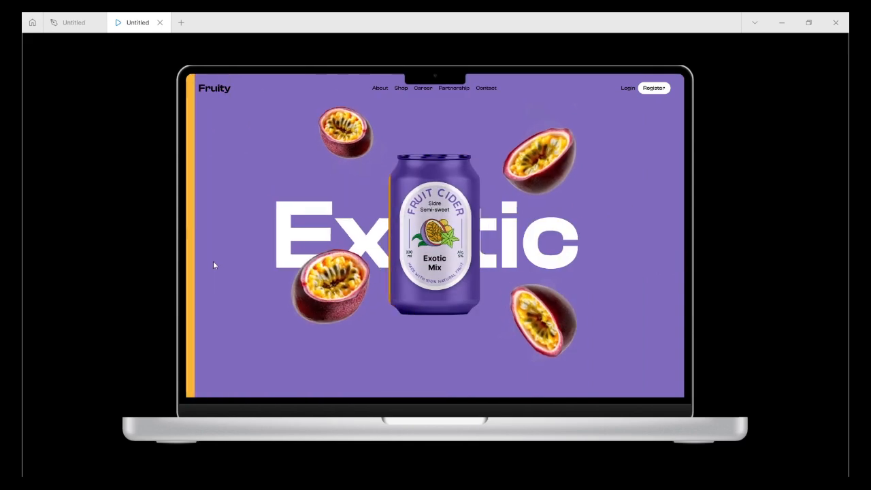
left_click(71, 23)
Examine the Lemon frame's fruit group, navigation bar, can label and background, and their order in the layer stack.
scroll(438, 333, "down", 5)
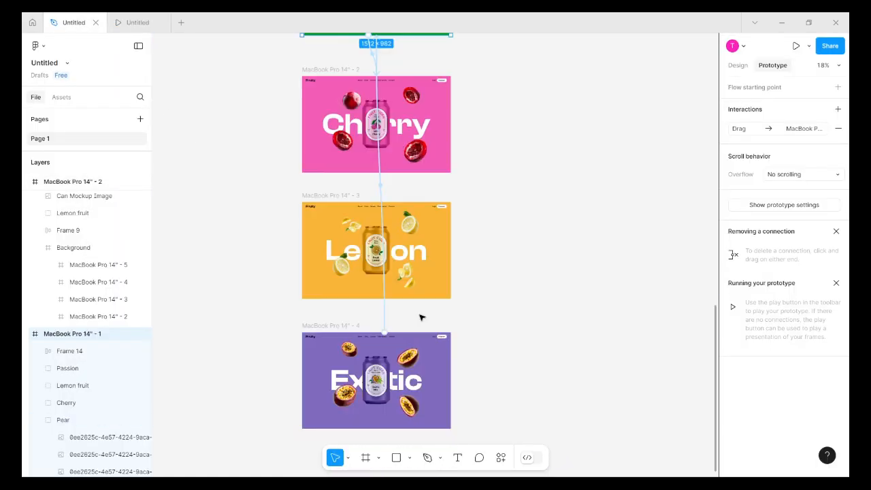
left_click(422, 264)
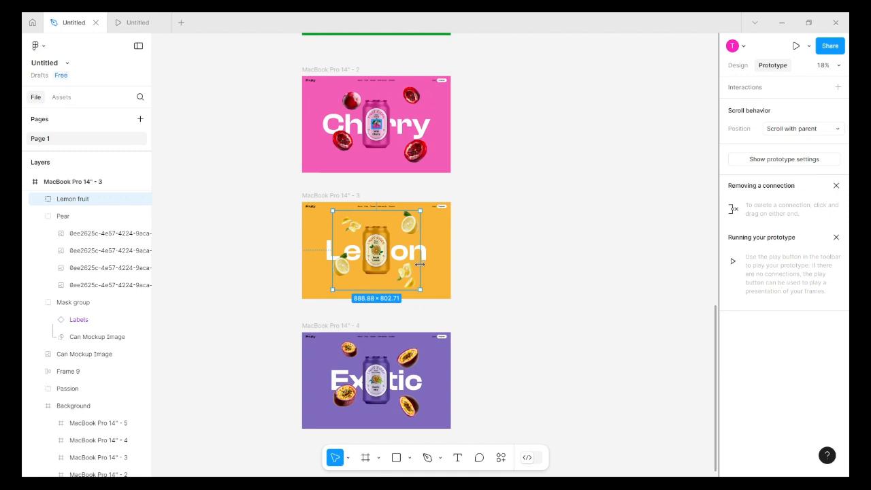
scroll(93, 275, "up", 3)
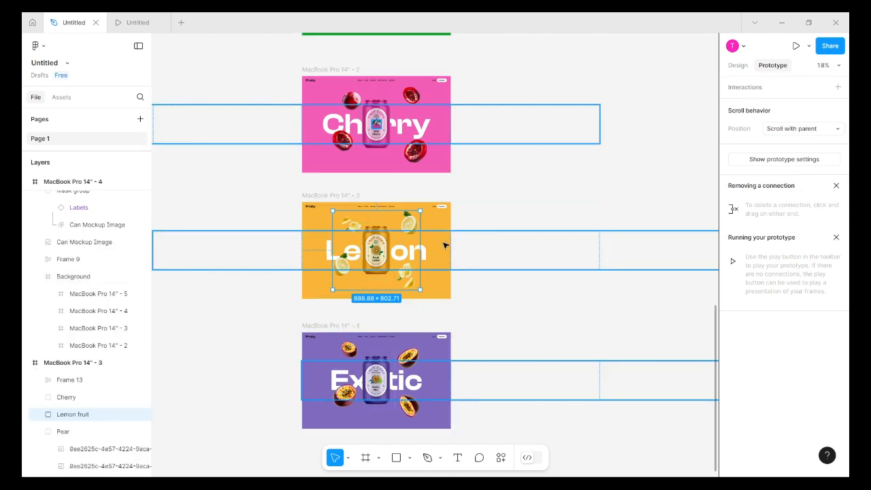
left_click(436, 207)
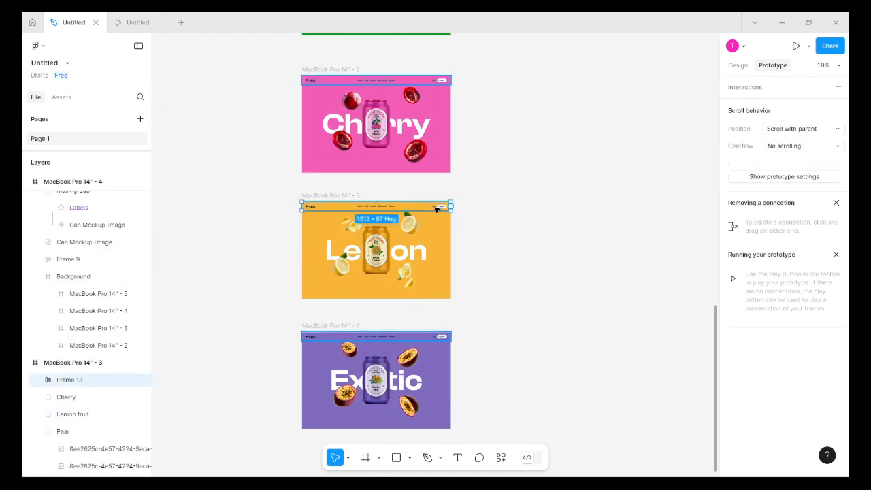
left_click(382, 265)
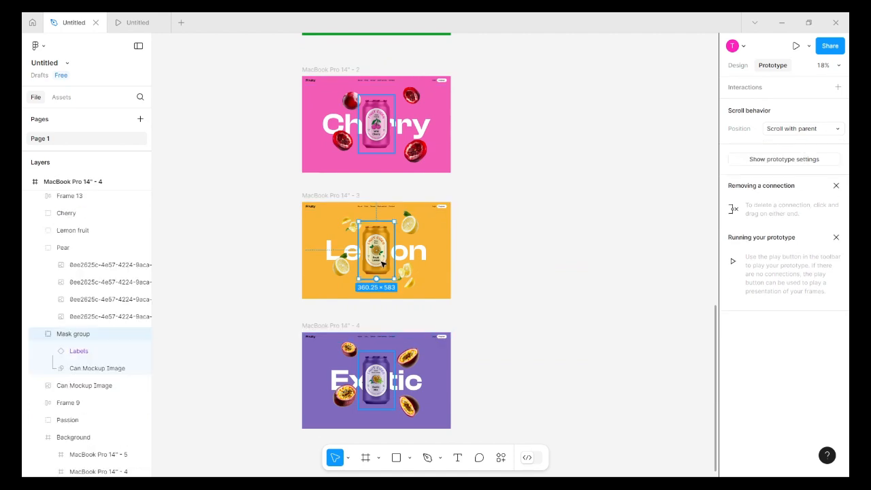
left_click(410, 271)
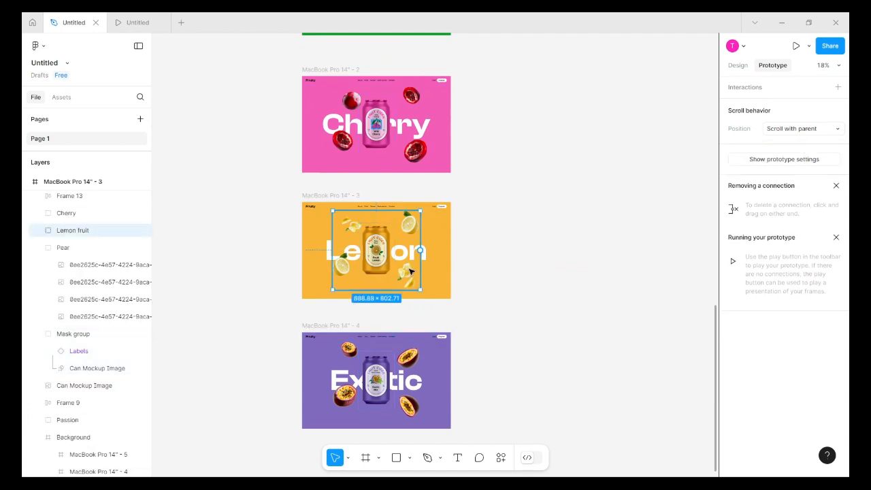
scroll(85, 327, "up", 5)
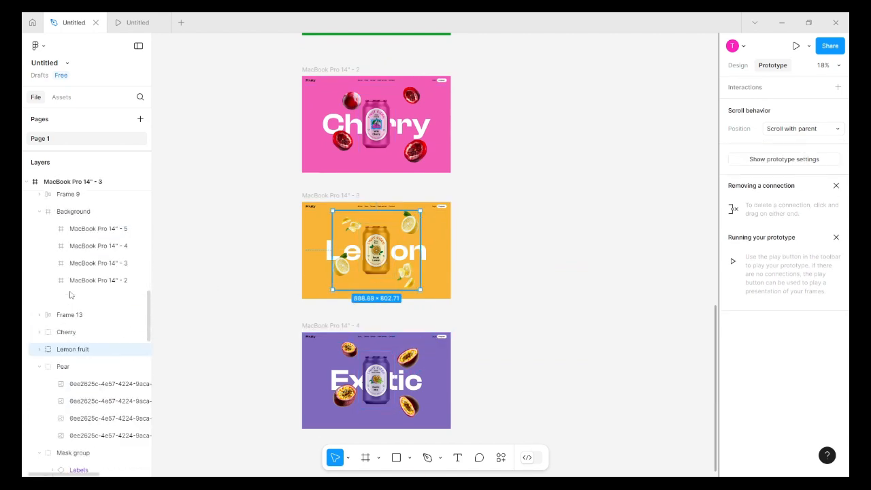
left_click(441, 226)
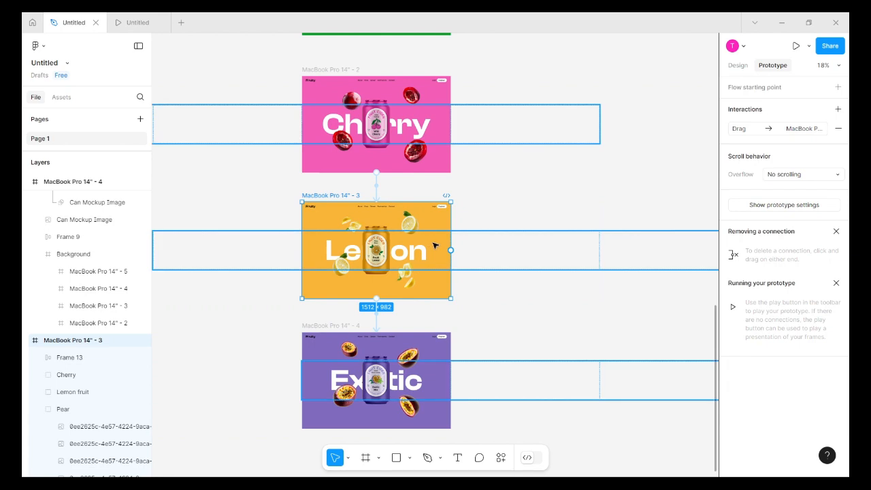
double_click(446, 226)
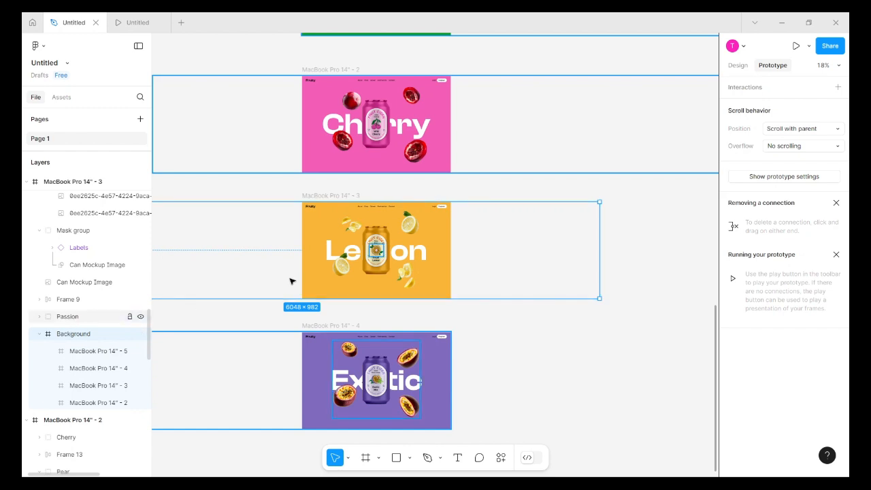
Examine the Exotic frame's layer names and stacking order and compare them with the Lemon frame's layers.
left_click(338, 327)
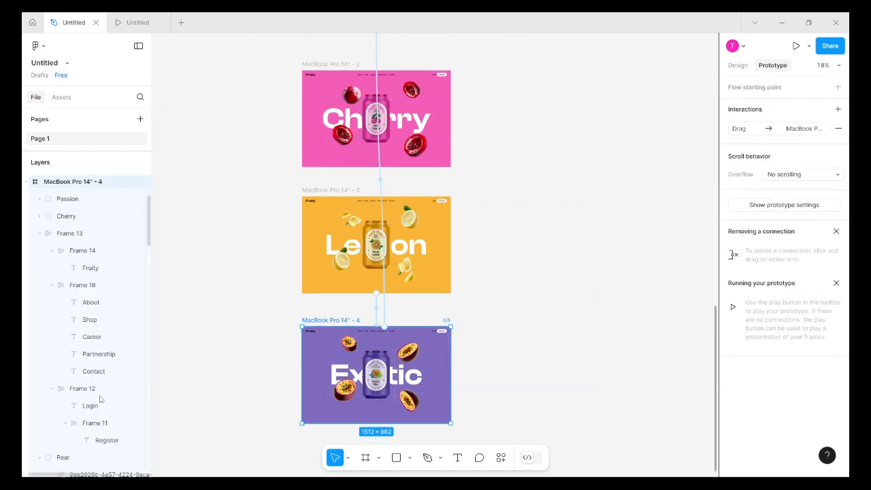
scroll(102, 394, "down", 8)
scroll(99, 389, "down", 3)
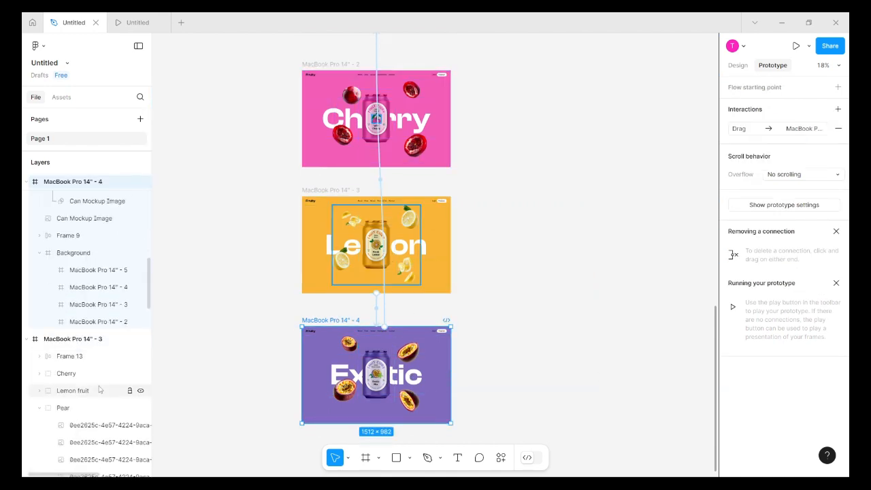
scroll(87, 318, "up", 2)
scroll(87, 318, "up", 8)
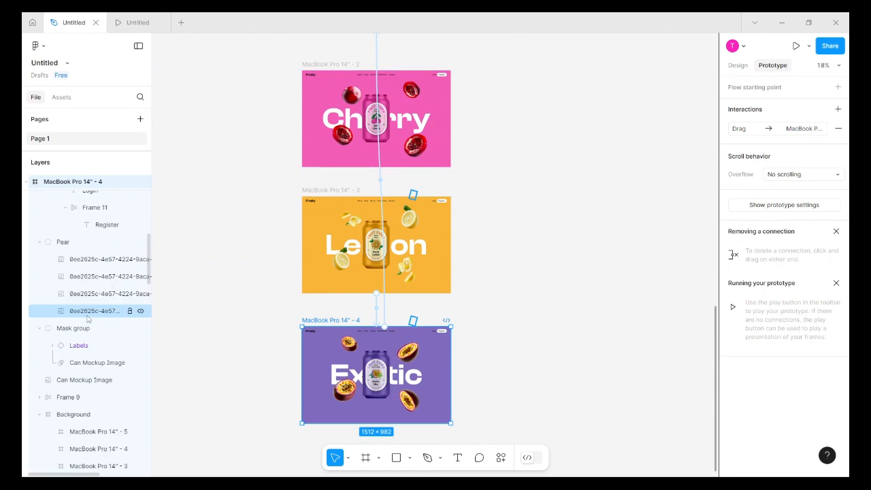
scroll(87, 317, "up", 3)
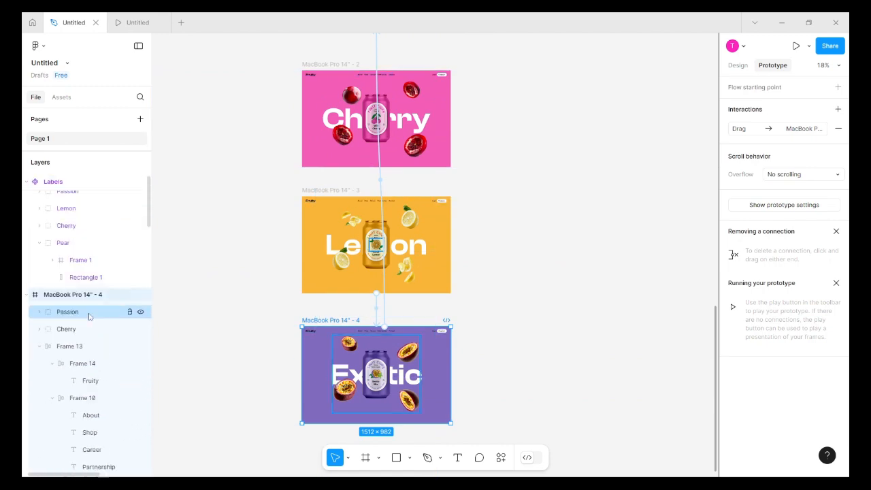
scroll(80, 365, "down", 8)
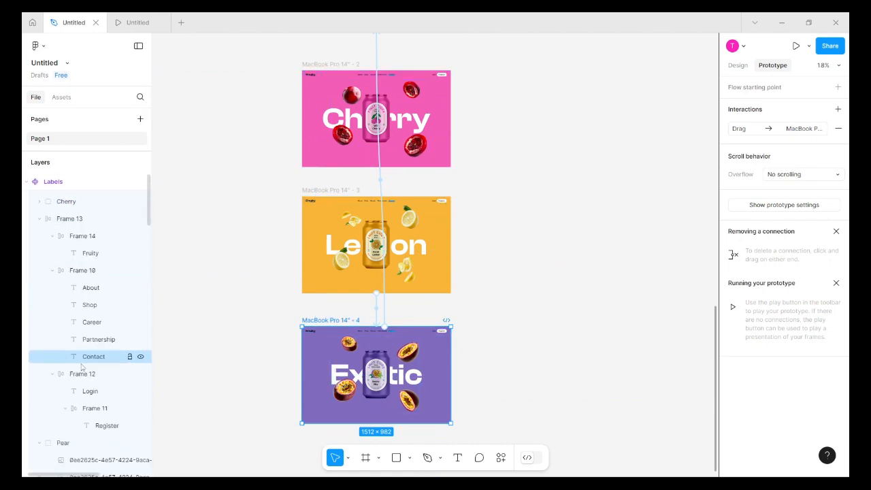
scroll(81, 365, "down", 3)
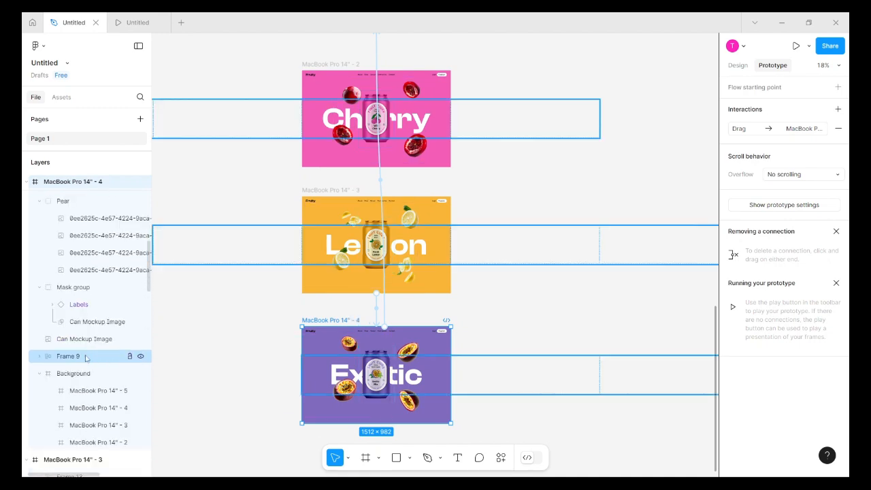
scroll(85, 359, "up", 8)
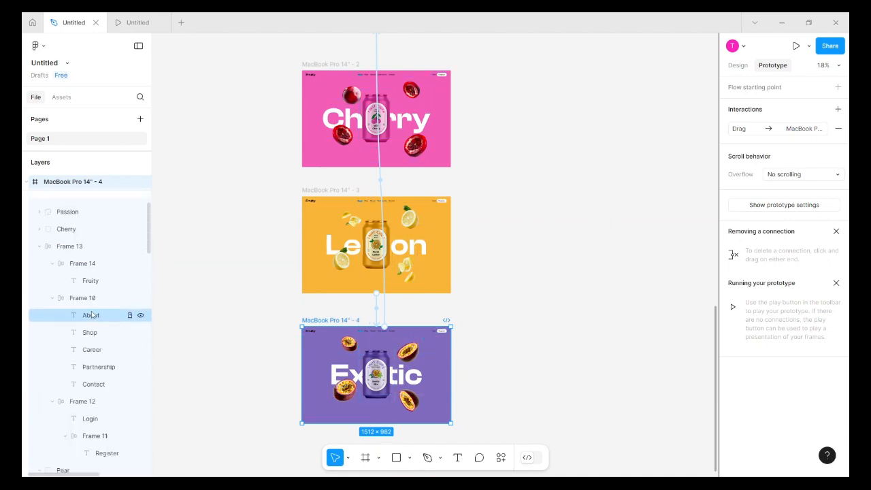
scroll(92, 314, "up", 2)
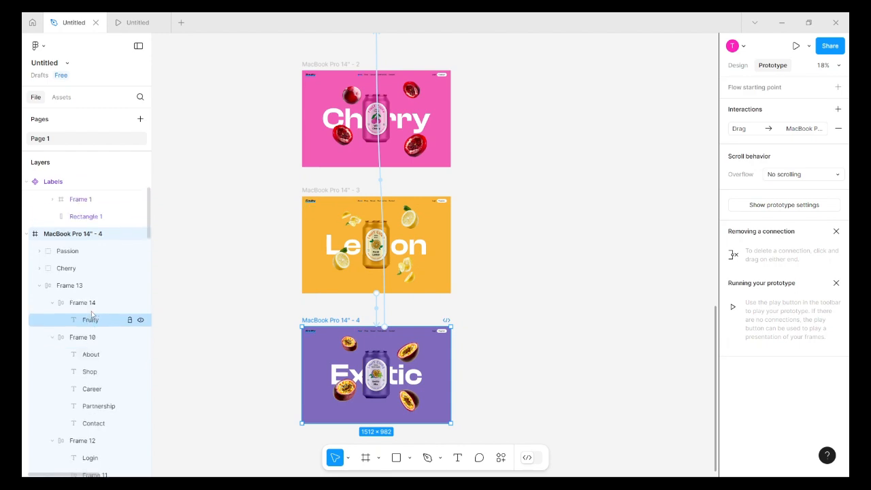
scroll(385, 399, "down", 2)
scroll(386, 399, "down", 3)
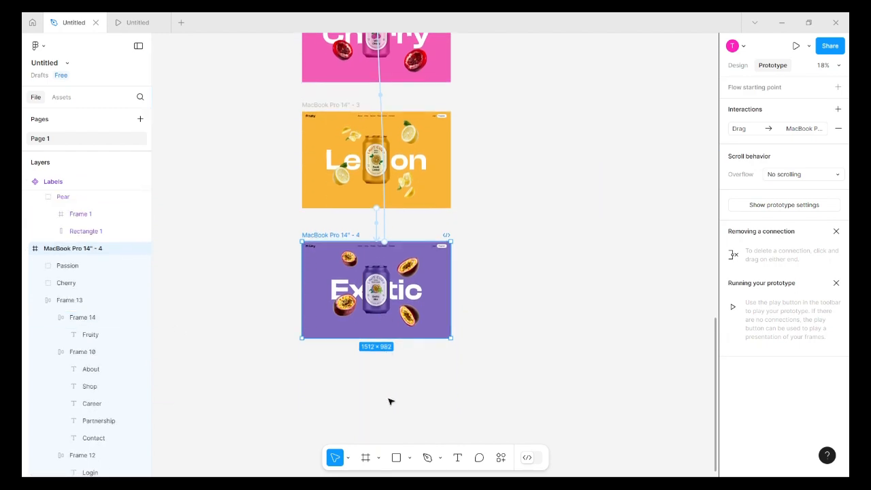
scroll(458, 354, "down", 4, "ctrl")
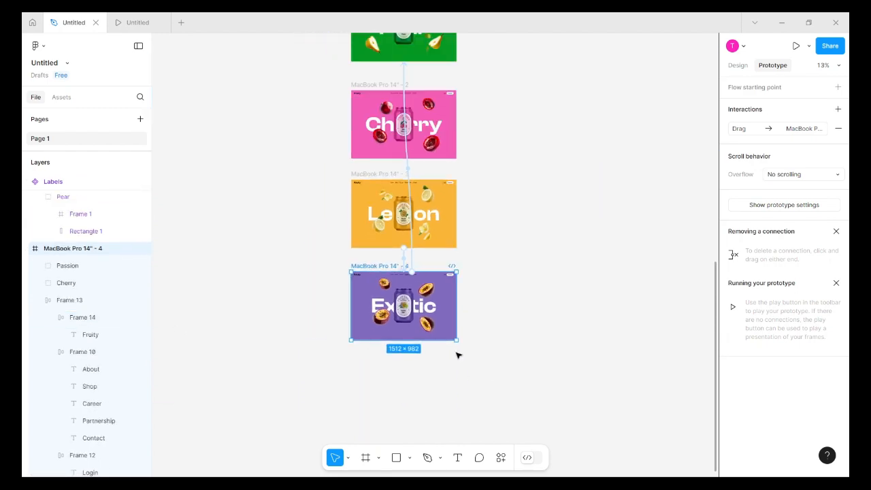
Copy the Lemon fruit group from the Lemon frame into the Exotic frame at the same position.
left_click(436, 215)
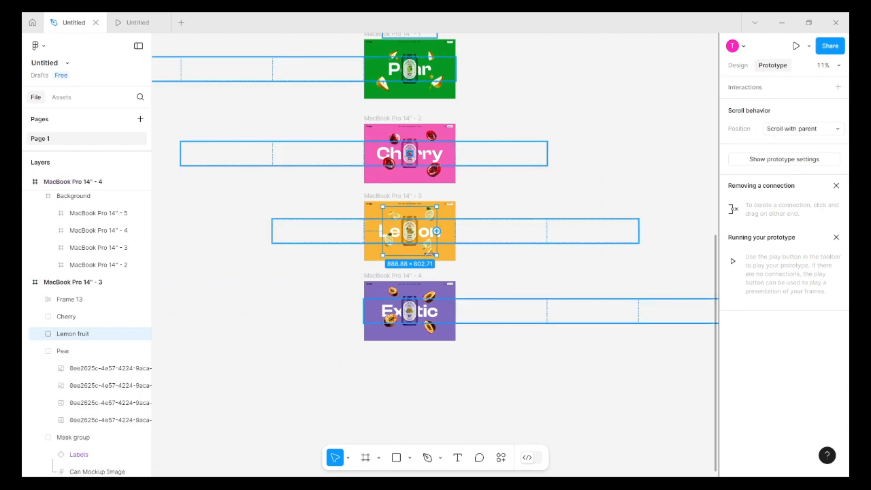
scroll(565, 314, "up", 3)
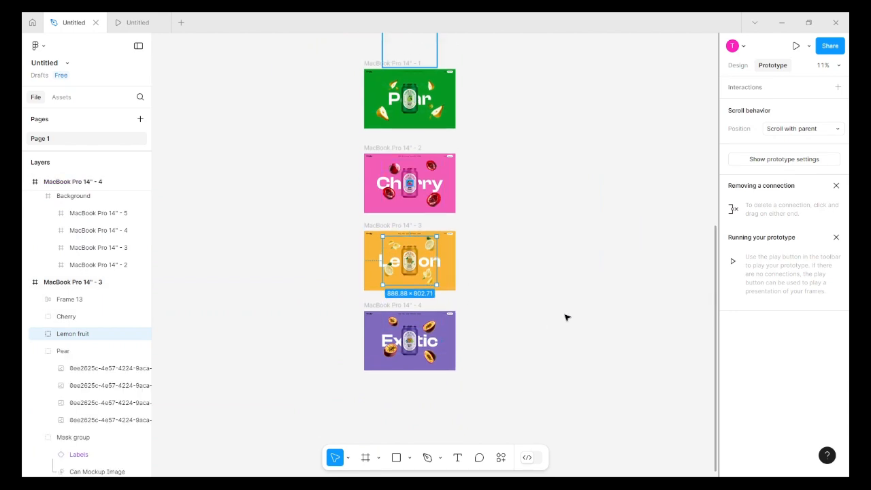
left_click(409, 325)
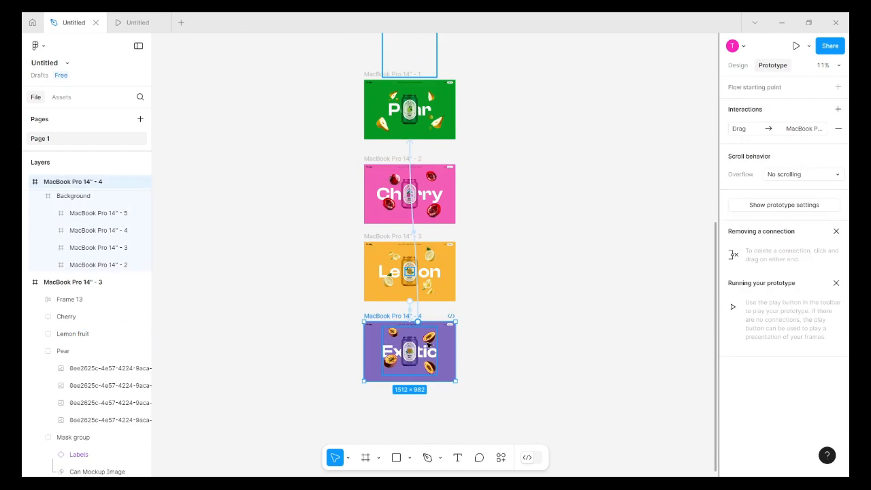
left_click(431, 368)
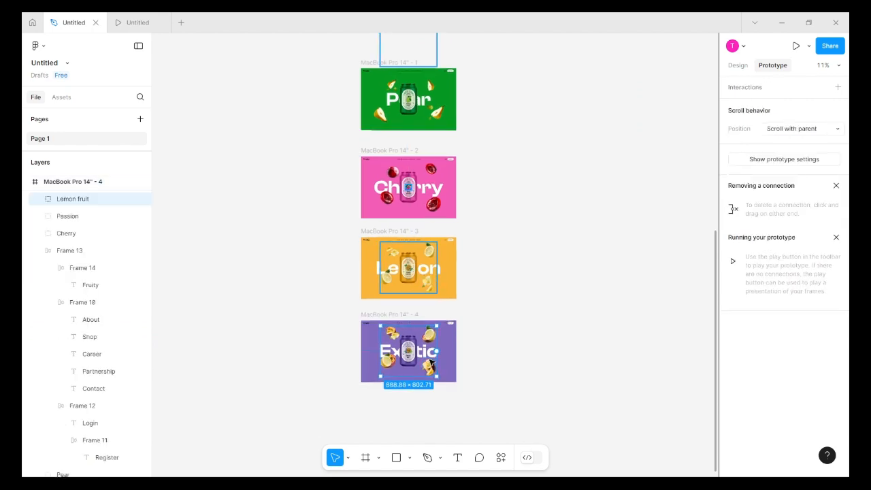
Shrink the Exotic frame's Lemon fruit group to about 720 × 650 and move it just below the frame's visible area.
scroll(427, 345, "up", 5)
scroll(429, 341, "up", 2)
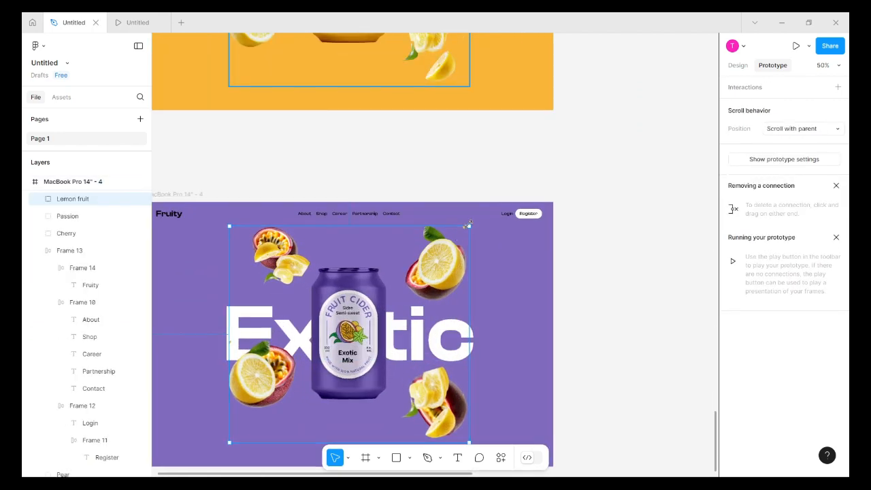
left_click_drag(469, 226, 446, 272)
scroll(429, 293, "down", 5)
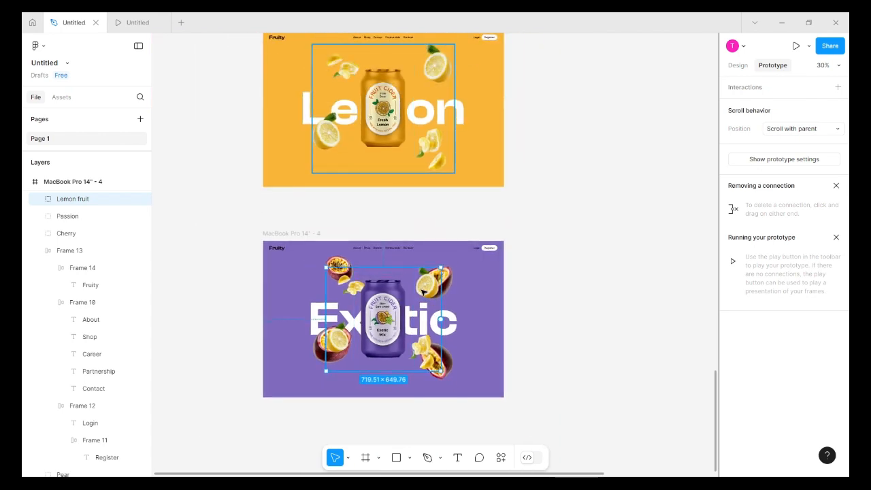
left_click_drag(423, 292, 393, 424)
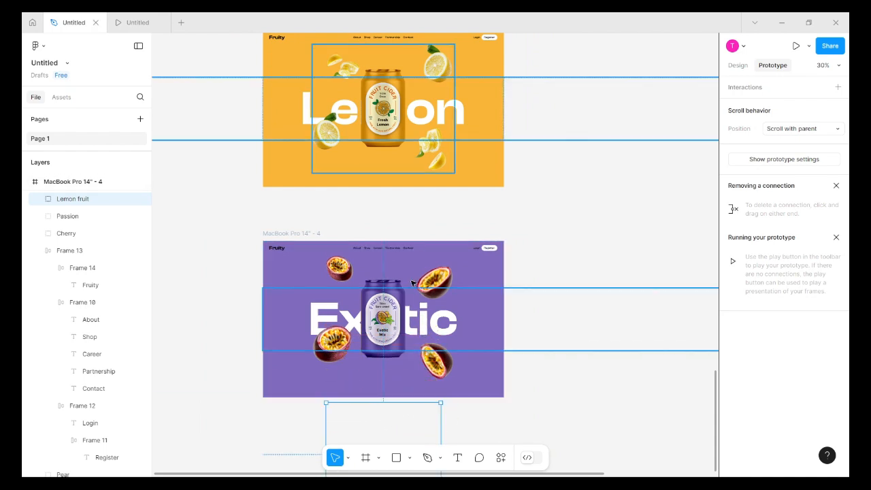
scroll(417, 253, "down", 5)
scroll(449, 211, "up", 5)
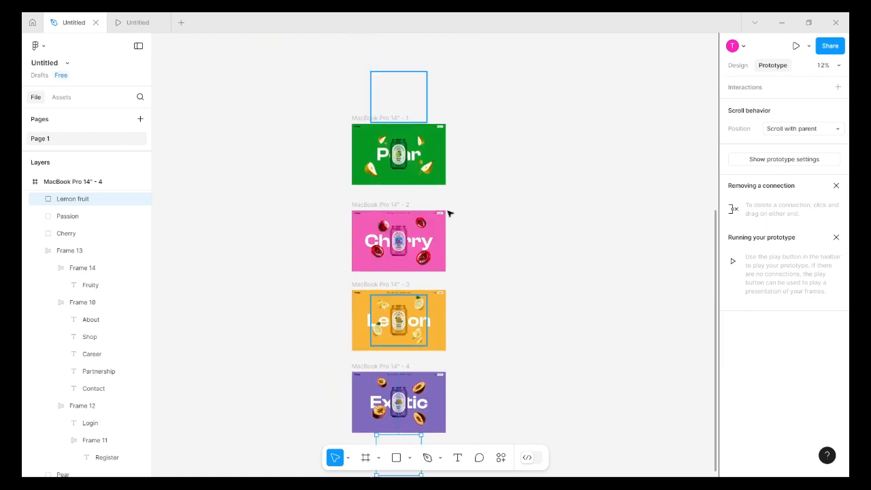
scroll(471, 289, "down", 2)
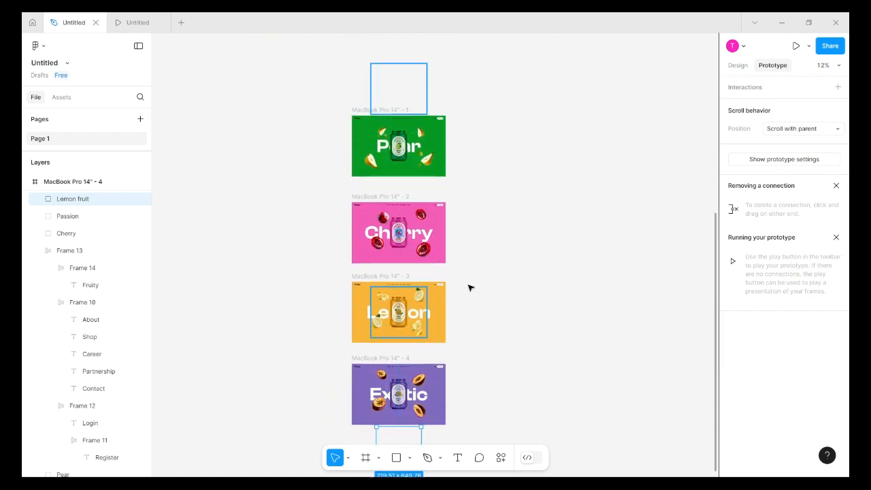
scroll(442, 269, "up", 2)
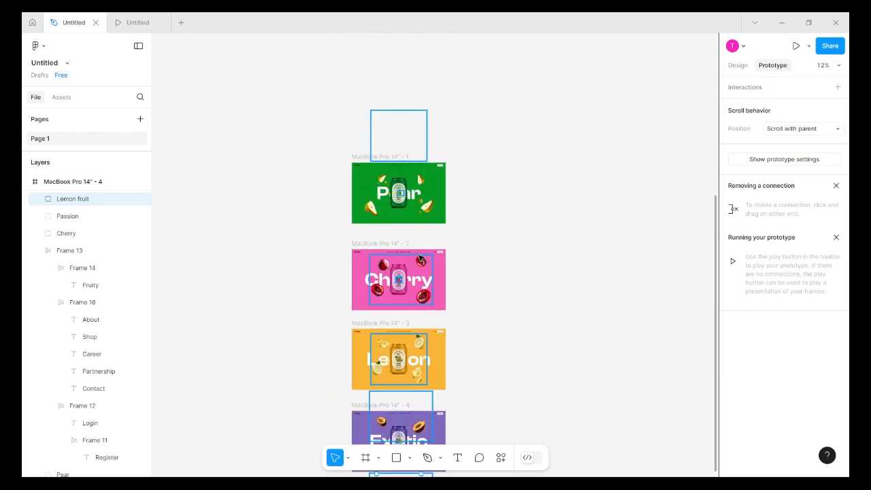
scroll(413, 249, "up", 3)
scroll(411, 244, "up", 1)
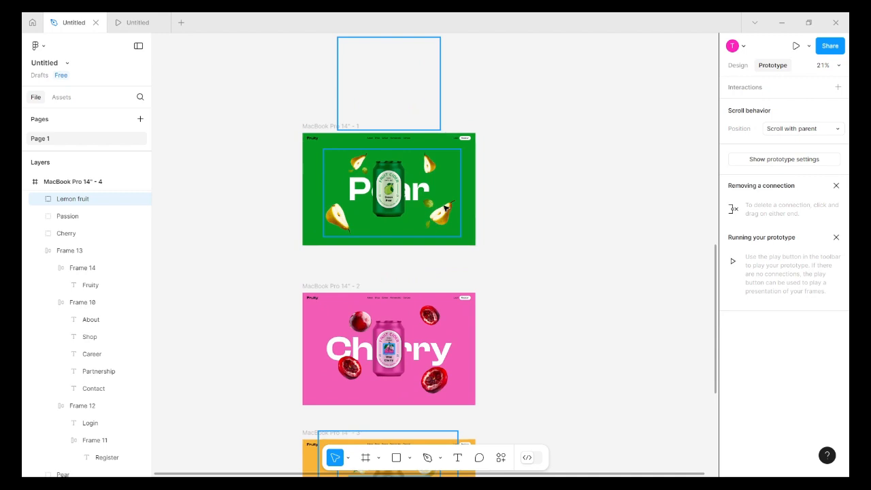
In the Cherry frame, rotate the lower-right cherry half counter-clockwise and the upper-right cherry half clockwise.
left_click(445, 213)
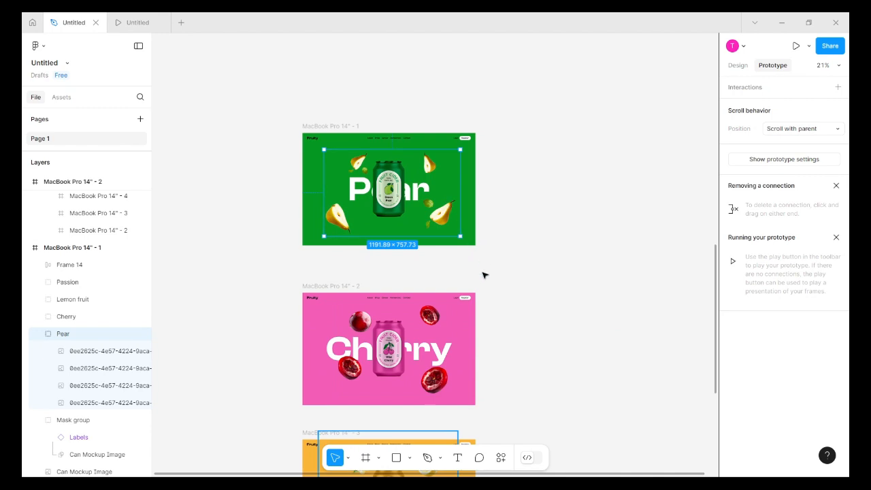
scroll(460, 273, "down", 5)
scroll(456, 266, "up", 3)
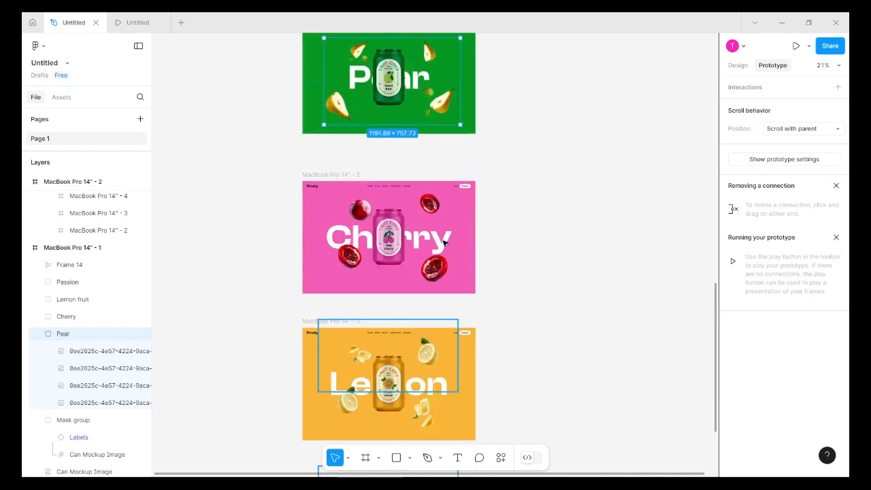
scroll(444, 242, "up", 2)
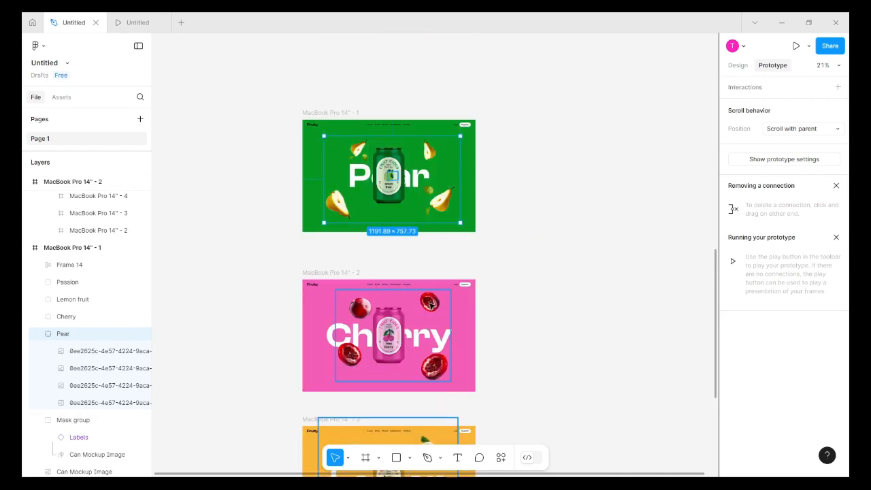
left_click(430, 304)
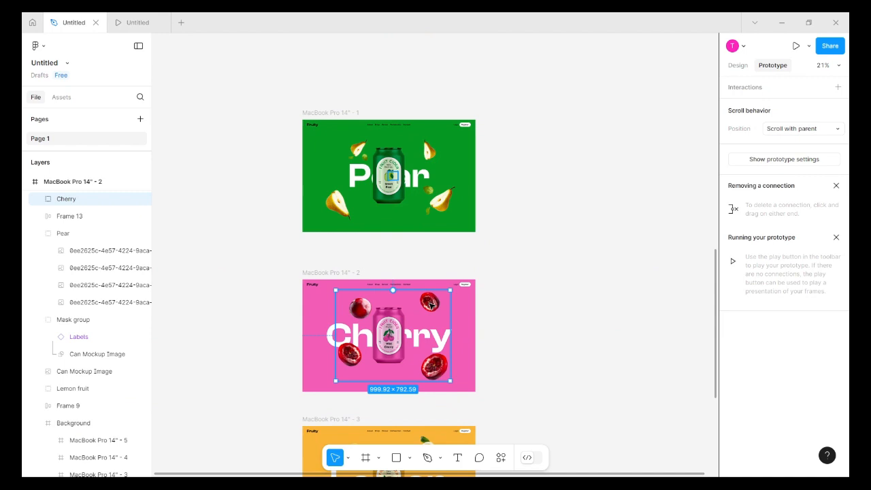
scroll(441, 334, "up", 8)
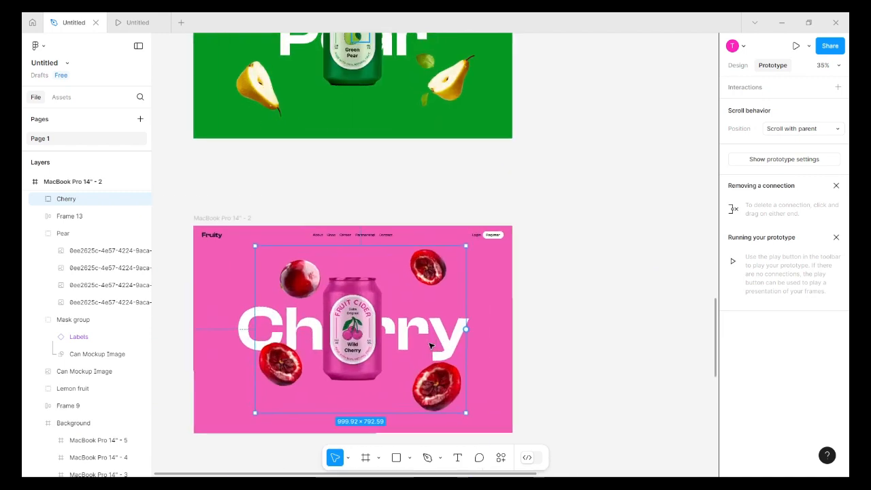
scroll(458, 283, "down", 1)
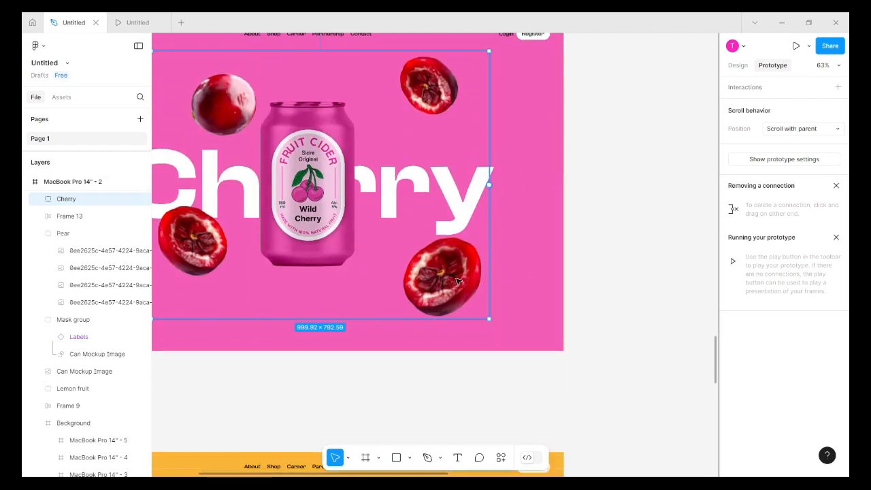
double_click(458, 280)
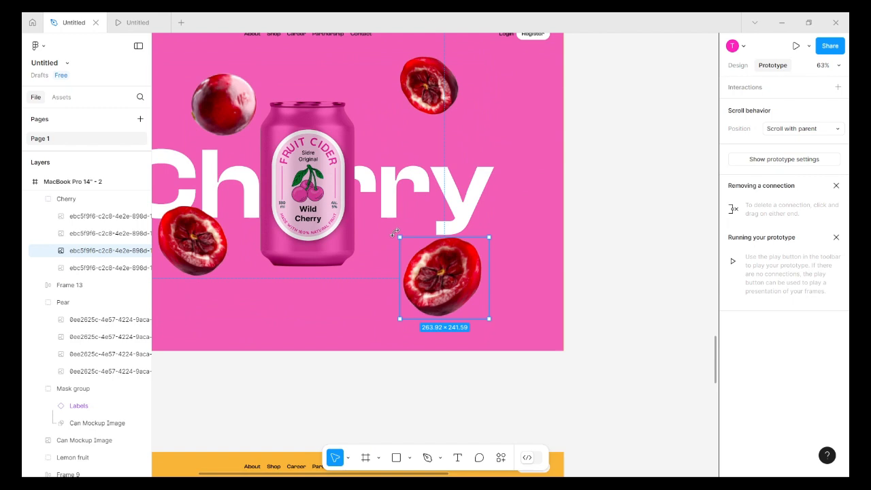
left_click_drag(395, 234, 379, 299)
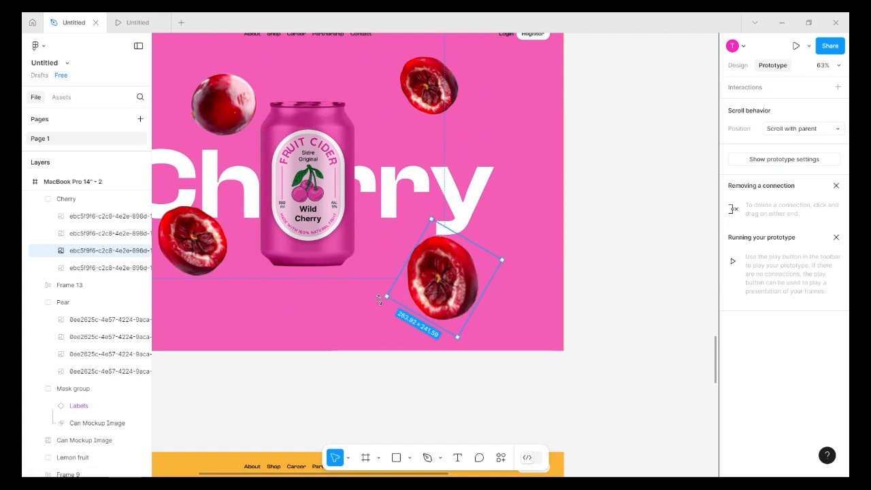
left_click(440, 85)
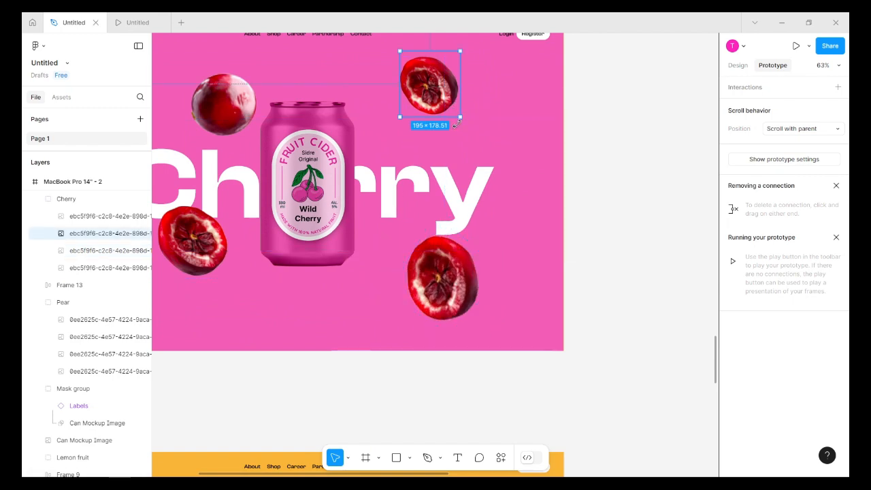
left_click_drag(457, 124, 387, 135)
Rotate the Cherry frame's whole upper-left cherry clockwise and its lower-left cherry half slightly counter-clockwise.
left_click(225, 99)
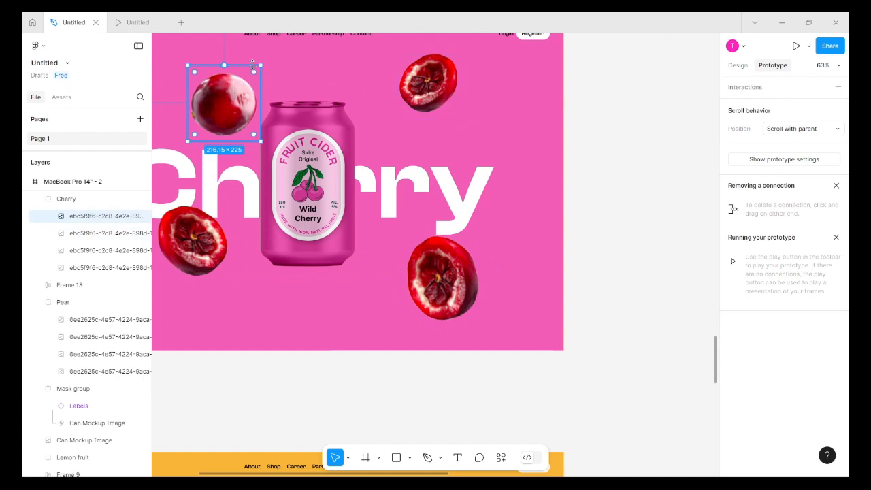
left_click_drag(260, 62, 260, 126)
key("ctrl+z")
left_click(215, 235)
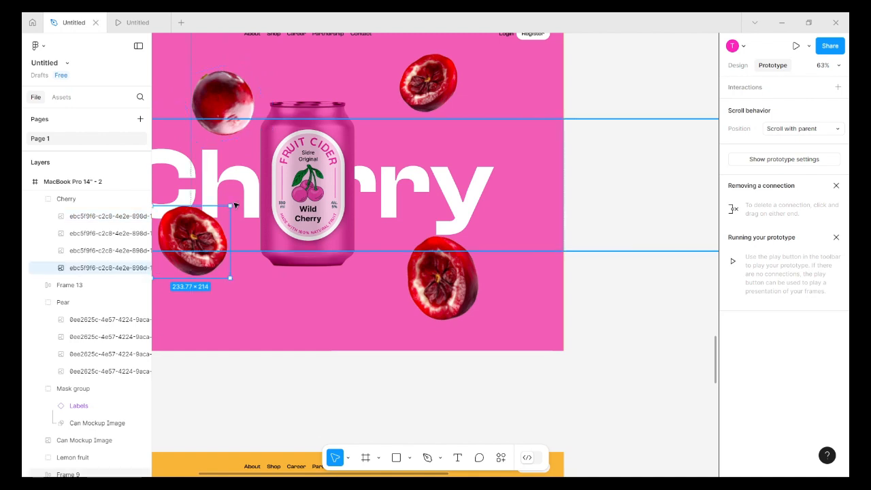
left_click_drag(246, 272, 265, 252)
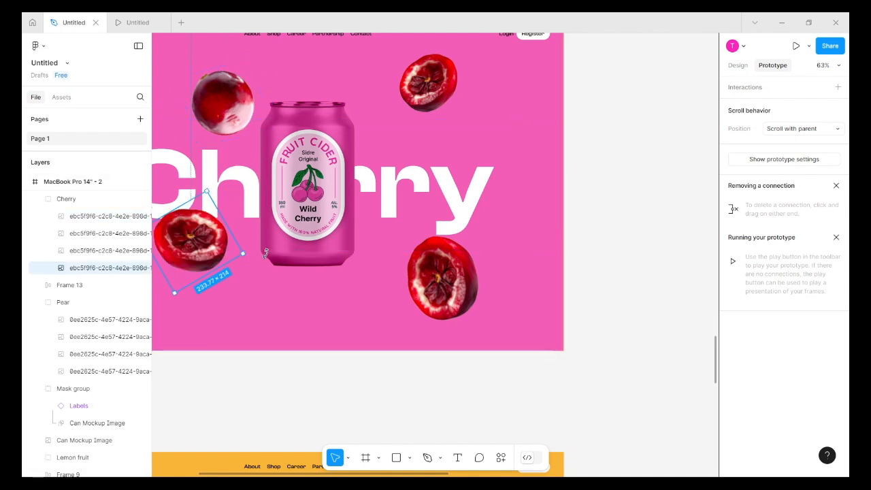
In the Lemon frame, rotate the lower-right lemon slices counter-clockwise and the upper-right lemon half clockwise.
scroll(401, 252, "down", 5)
scroll(395, 249, "down", 3)
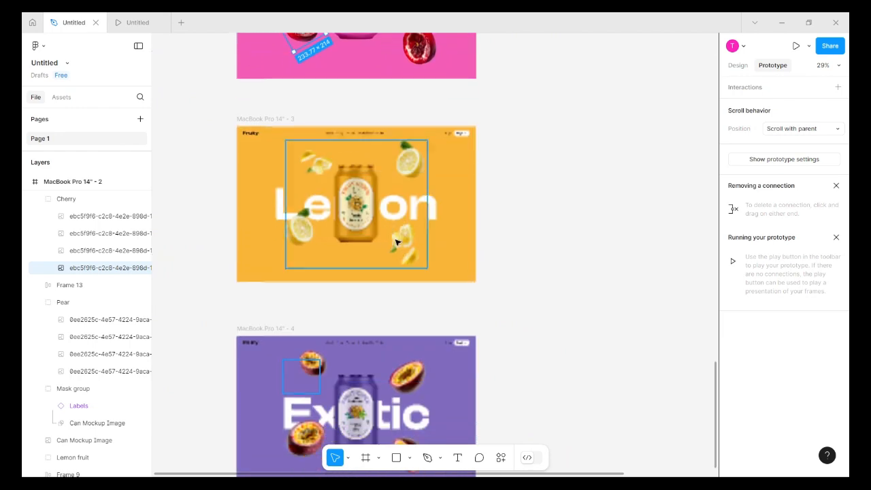
scroll(408, 234, "up", 5)
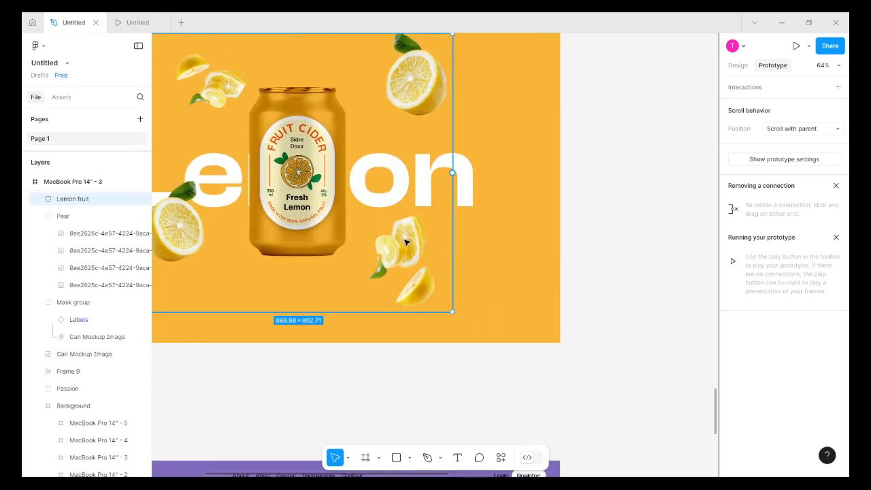
double_click(407, 237)
left_click_drag(382, 196, 347, 235)
left_click(427, 91)
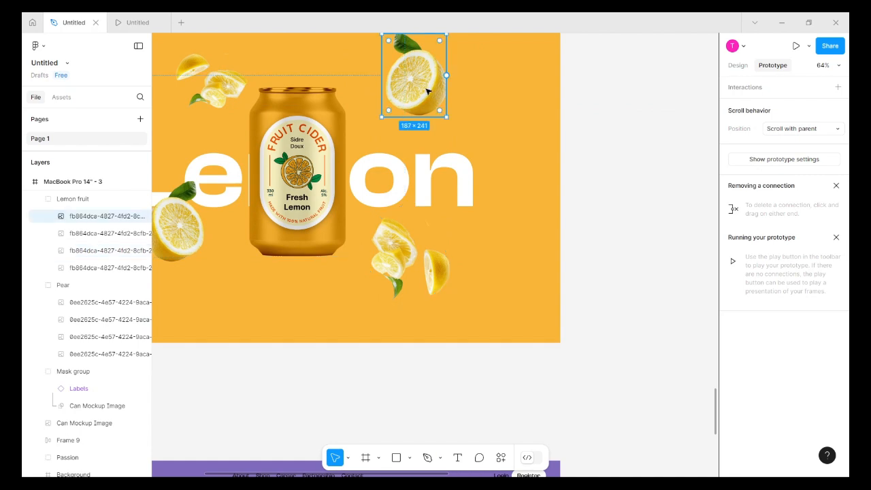
left_click_drag(451, 120, 399, 132)
Rotate the Lemon frame's upper-left lemon slices counter-clockwise and its lower-left lemon half clockwise.
left_click(229, 96)
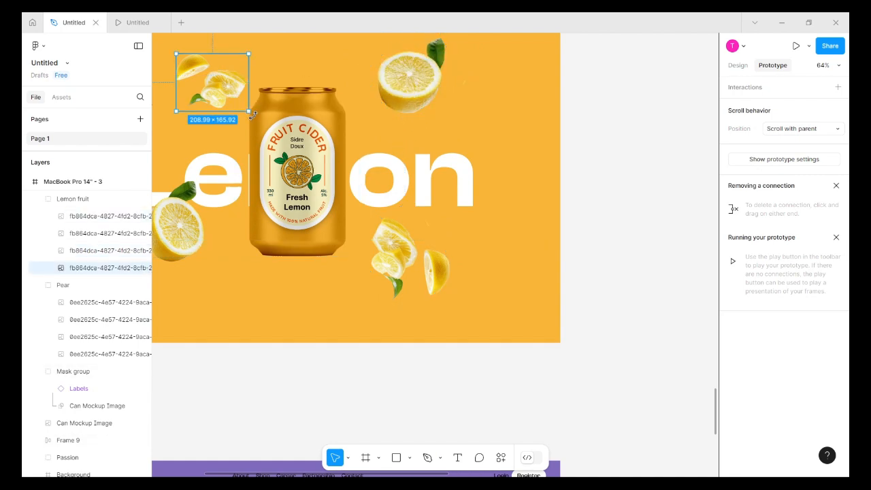
left_click_drag(260, 108, 264, 89)
left_click(181, 222)
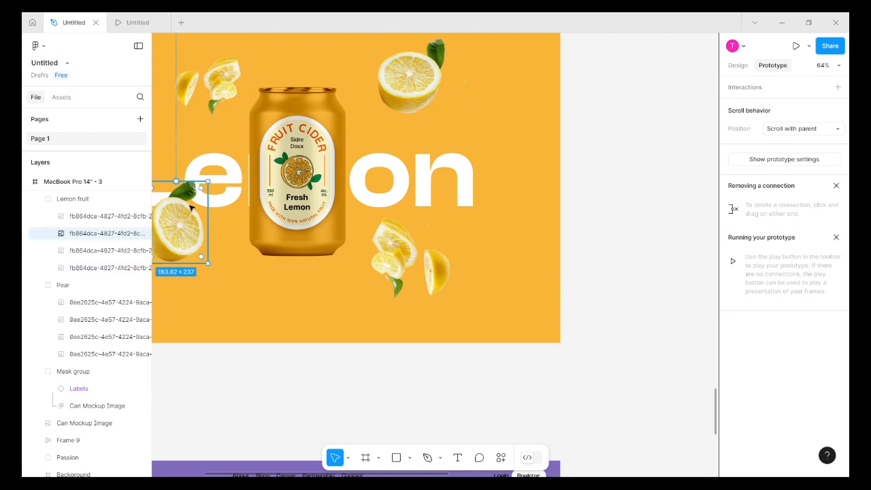
left_click_drag(214, 179, 232, 212)
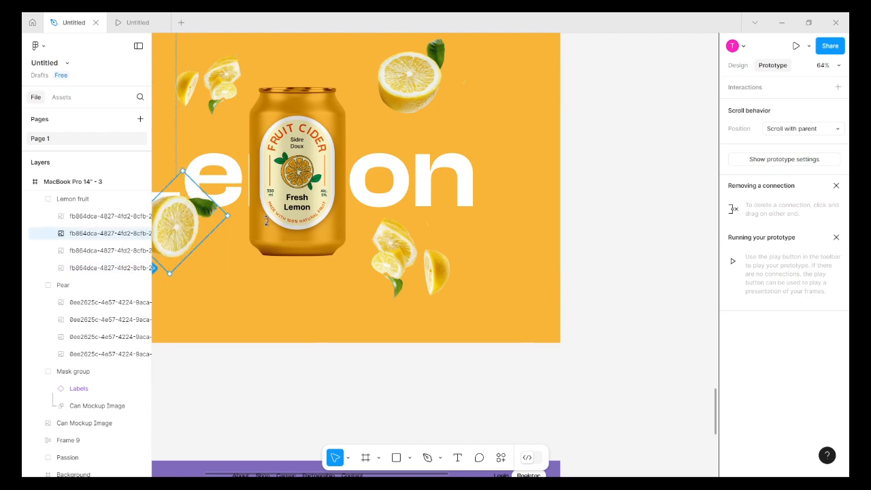
In the Exotic frame, rotate the upper-right passion fruit half counter-clockwise and the lower-right one clockwise.
scroll(346, 246, "down", 5)
scroll(346, 251, "down", 5)
scroll(398, 232, "up", 3, "ctrl")
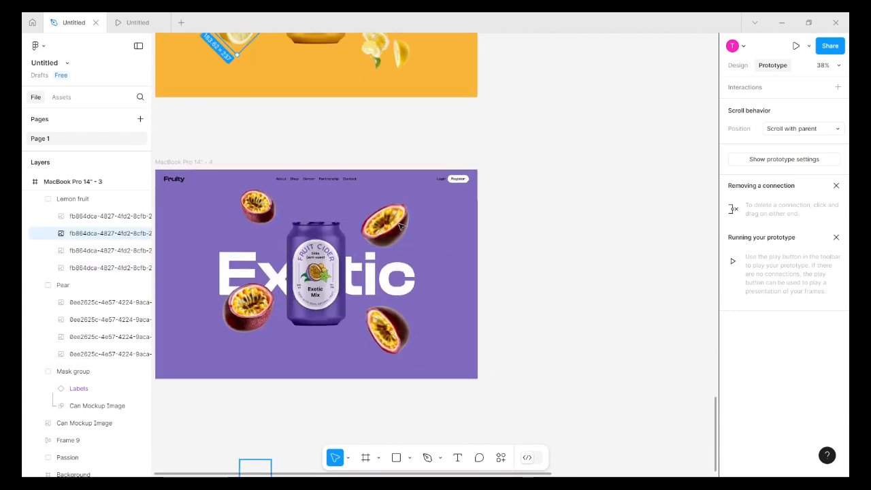
left_click(395, 234)
double_click(380, 229)
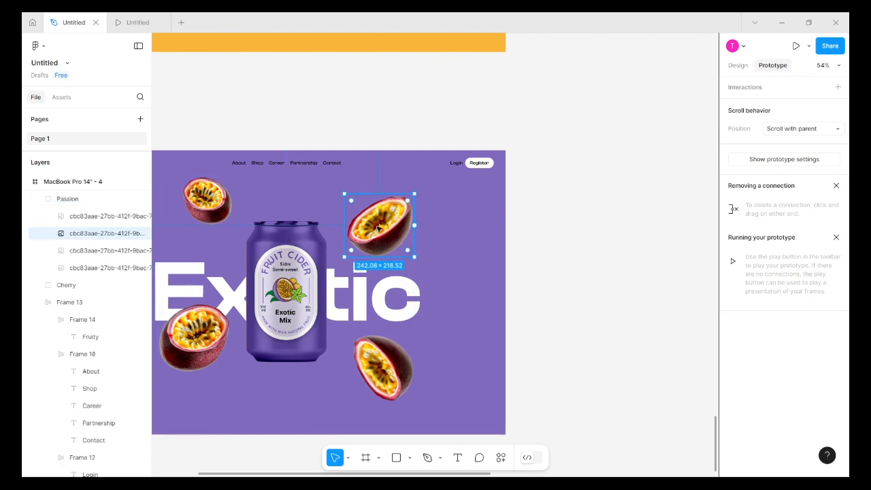
left_click_drag(332, 195, 361, 278)
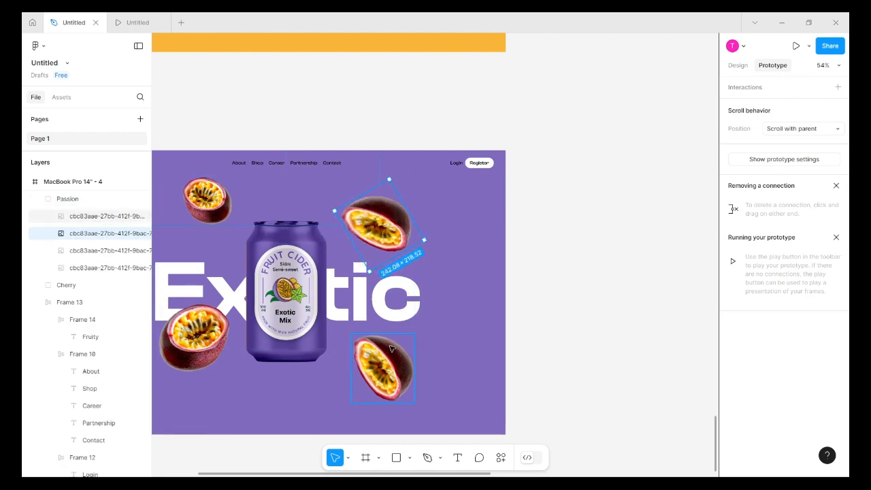
left_click(391, 349)
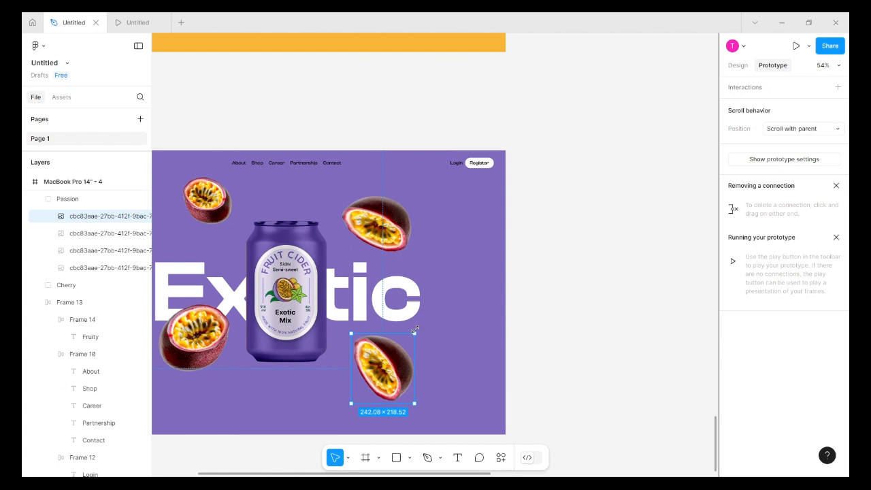
left_click_drag(415, 331, 405, 399)
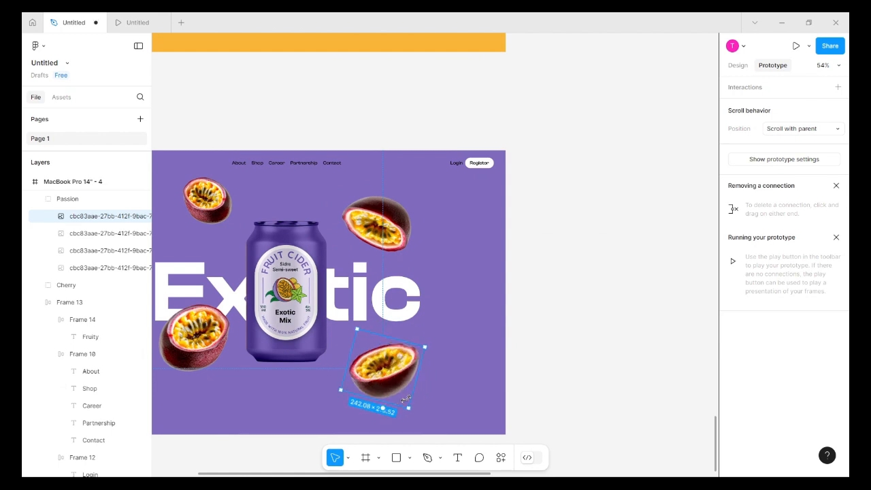
Rotate the Exotic frame's upper-left passion fruit clockwise and its lower-left one counter-clockwise, shifting the lower-left one slightly down.
scroll(243, 224, "left", 3)
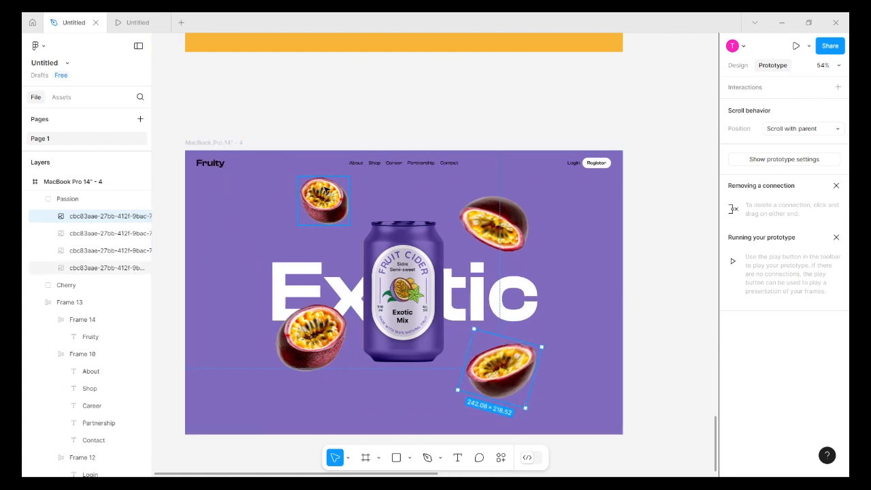
left_click(329, 193)
left_click_drag(351, 171, 361, 192)
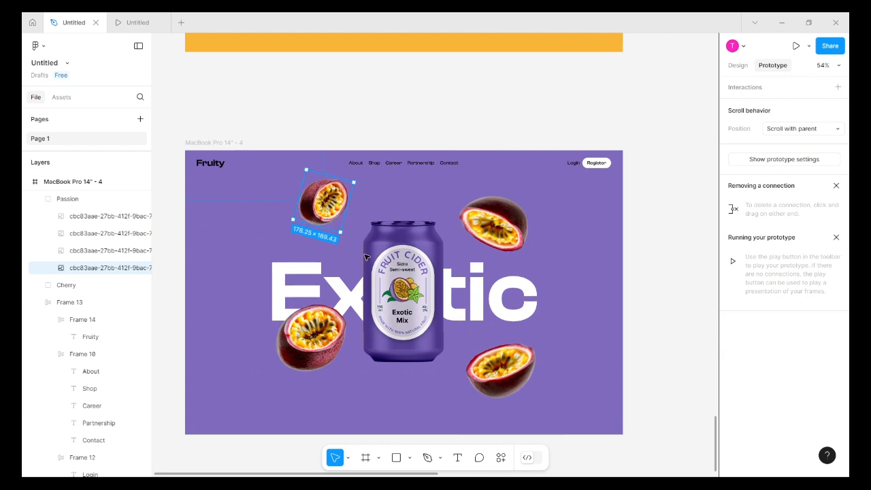
left_click(344, 314)
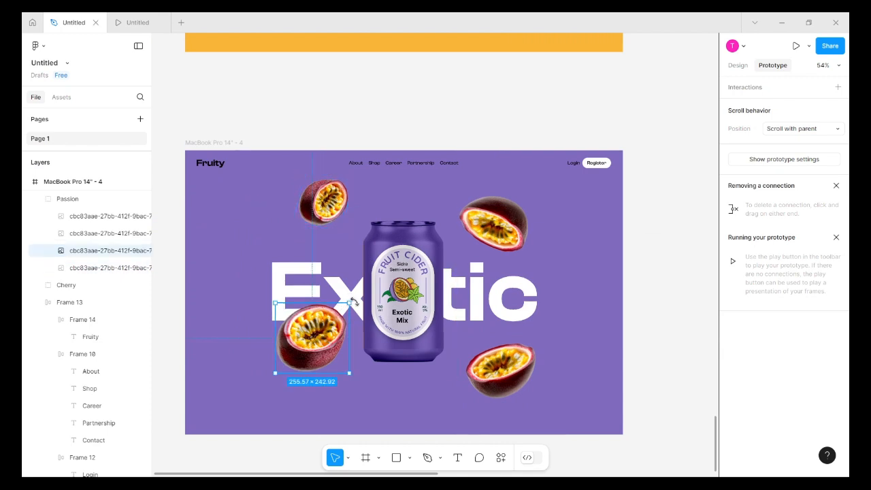
left_click_drag(354, 302, 191, 263)
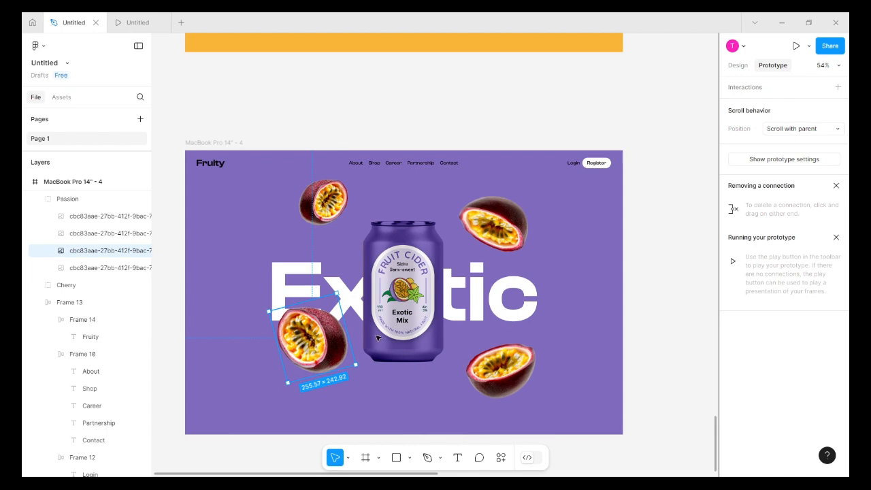
left_click_drag(320, 337, 315, 357)
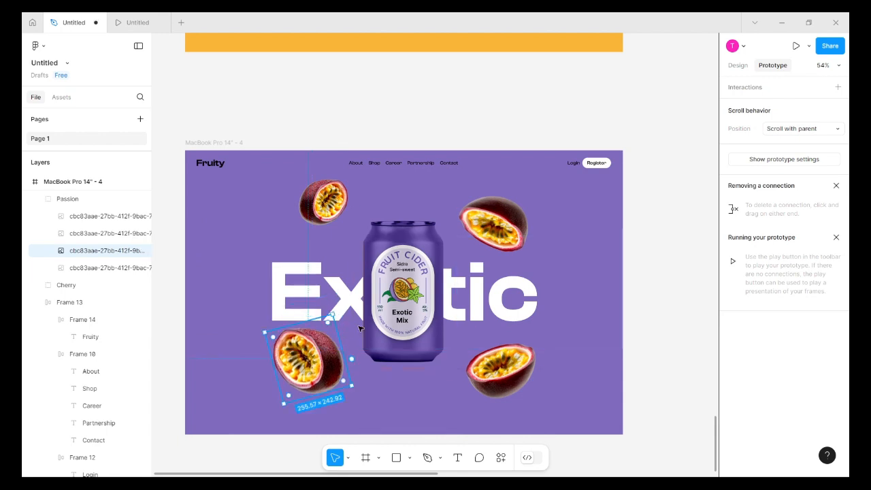
Select the Pear frame MacBook Pro 14" - 1 and switch to the open prototype preview.
scroll(398, 287, "down", 4)
scroll(408, 278, "up", 12)
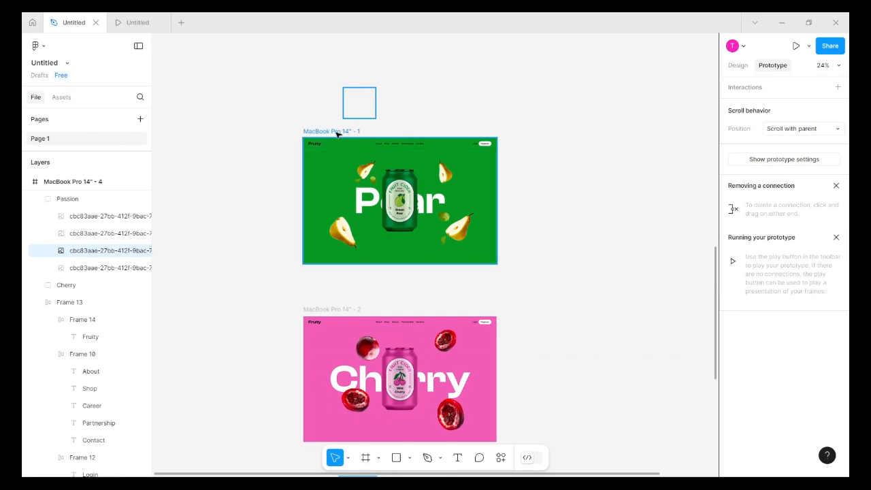
left_click(336, 132)
left_click(140, 22)
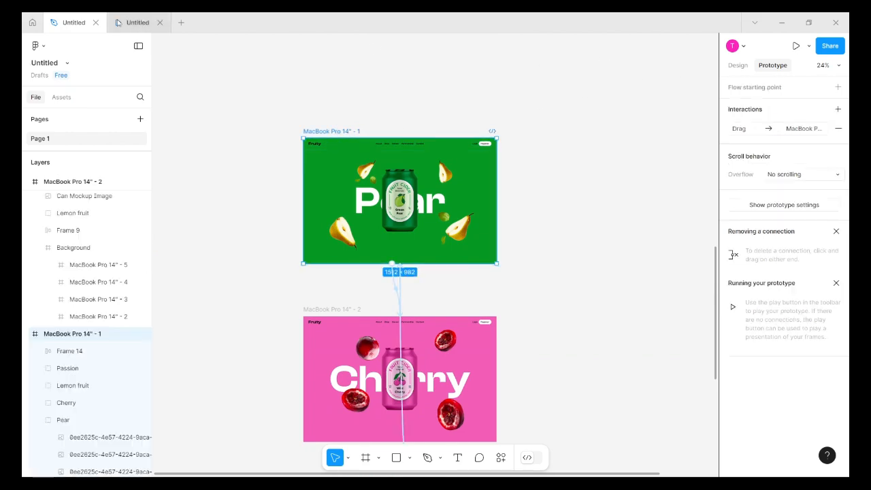